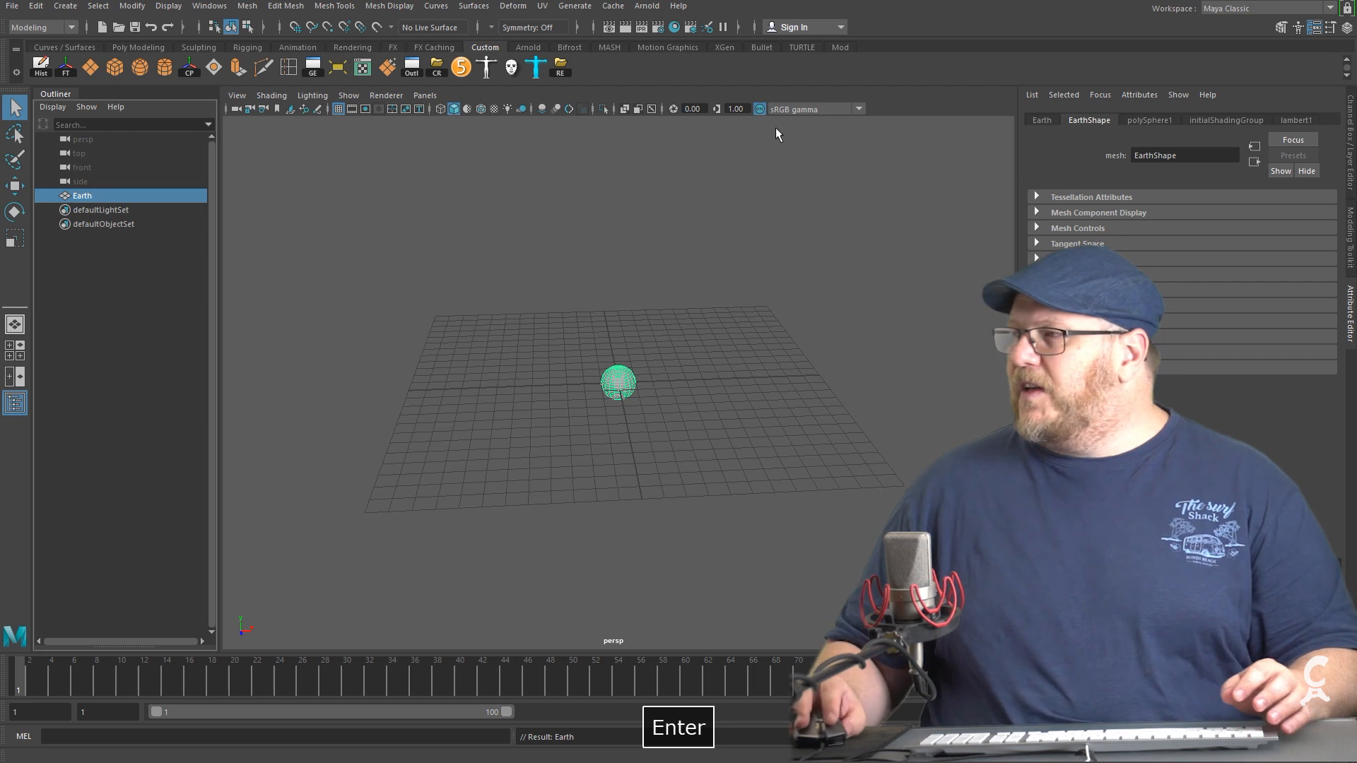
Scale the Earth sphere uniformly to 20 on the X, Y and Z axes.
{"action": "key", "text": "ctrl+a"}
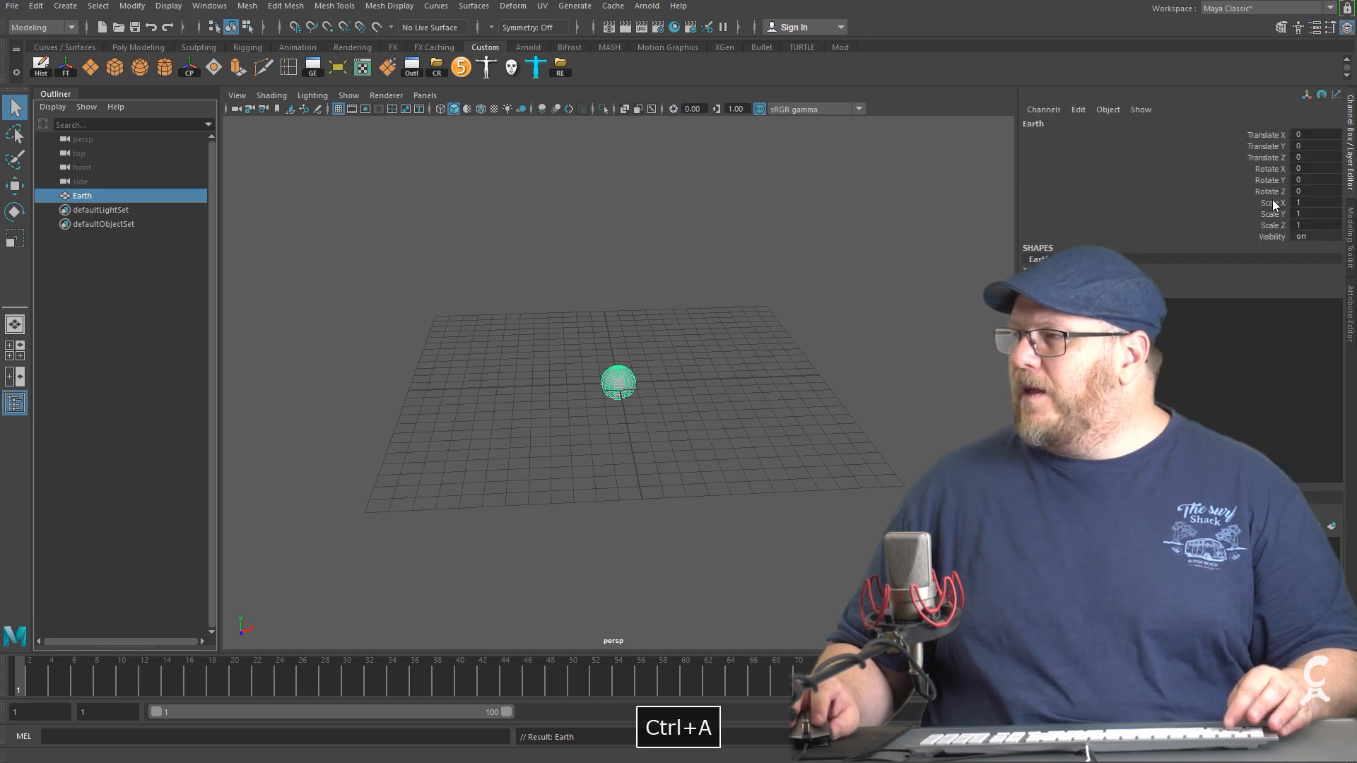
{"action": "left_click", "coordinate": [1314, 202]}
{"action": "left_click", "coordinate": [1315, 224], "text": "shift"}
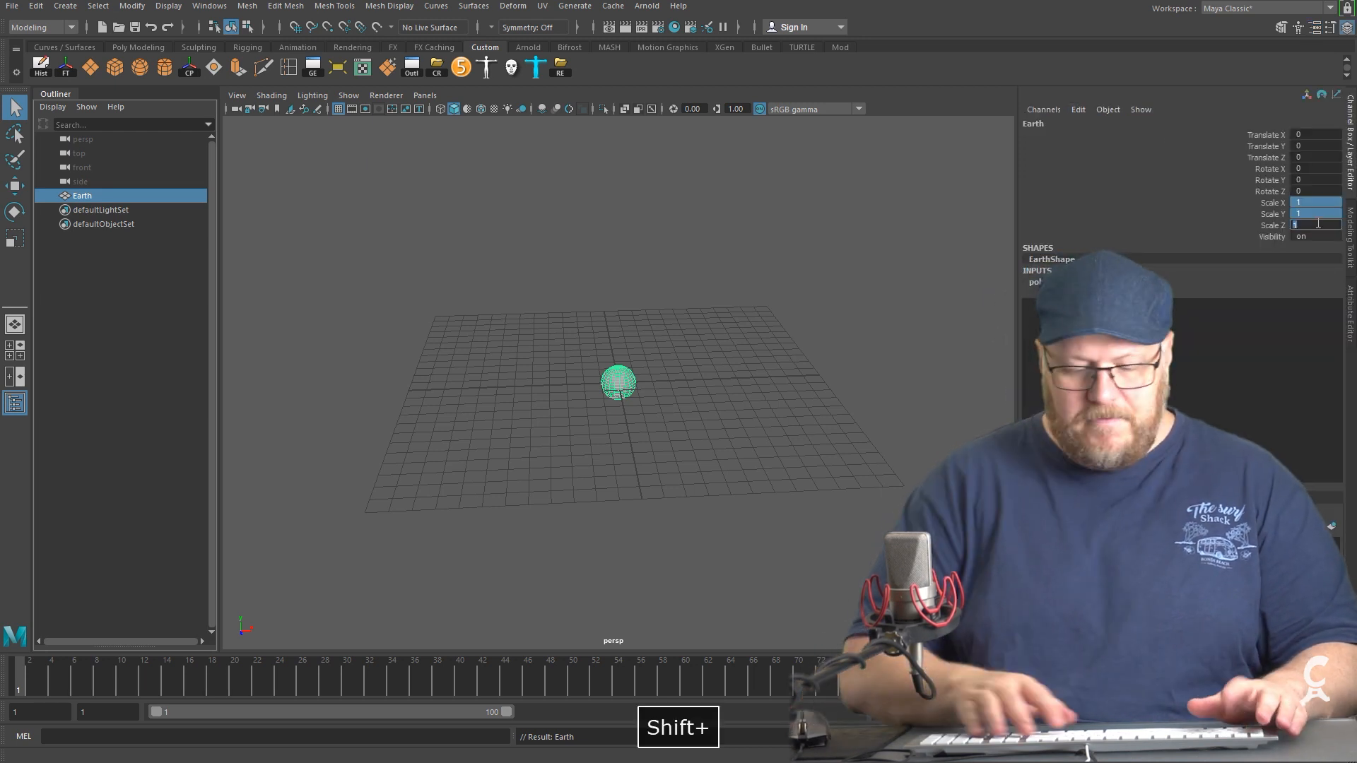
{"action": "type", "text": "20"}
{"action": "key", "text": "Return"}
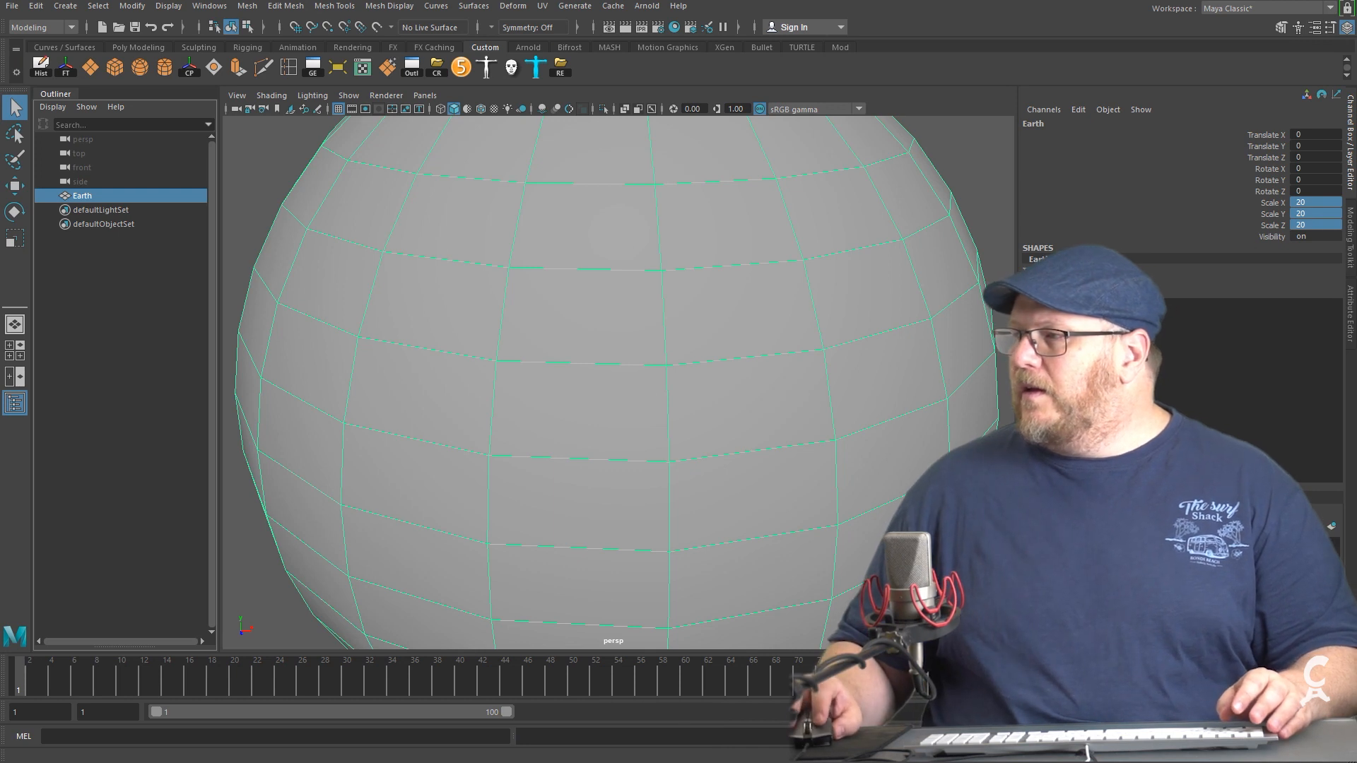
Set the Earth sphere's axis and height subdivisions to 60 and switch on its smooth mesh preview.
{"action": "left_click", "coordinate": [1048, 281]}
{"action": "left_click", "coordinate": [1324, 315], "text": "shift"}
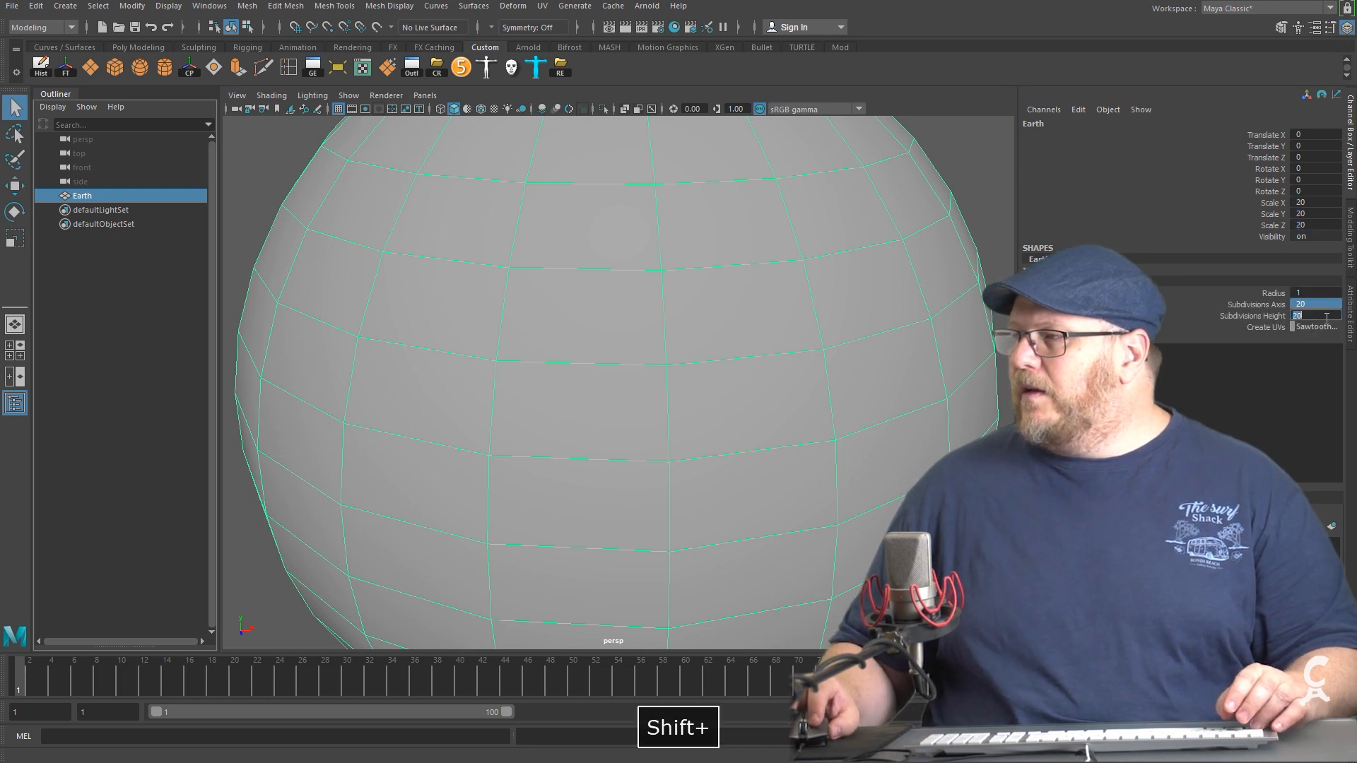
{"action": "type", "text": "60"}
{"action": "key", "text": "Return"}
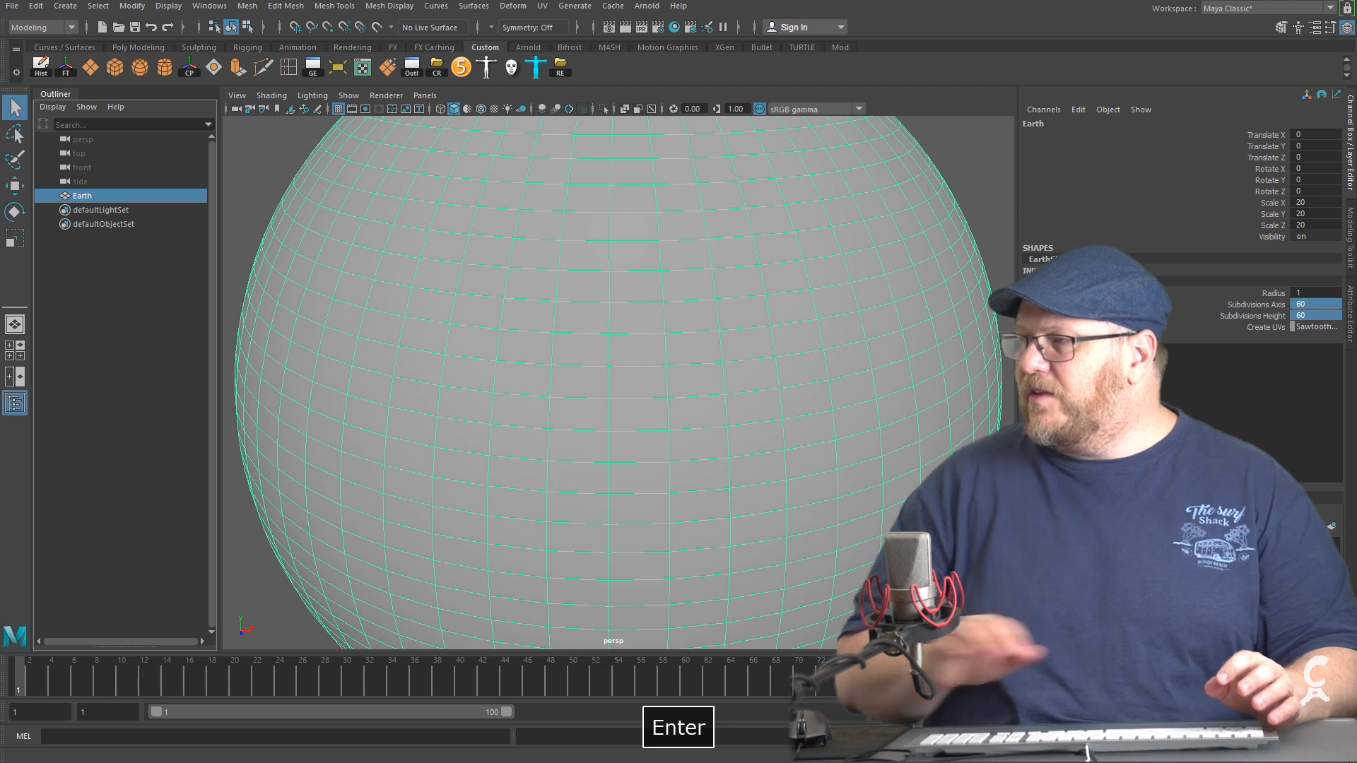
{"action": "key", "text": "3"}
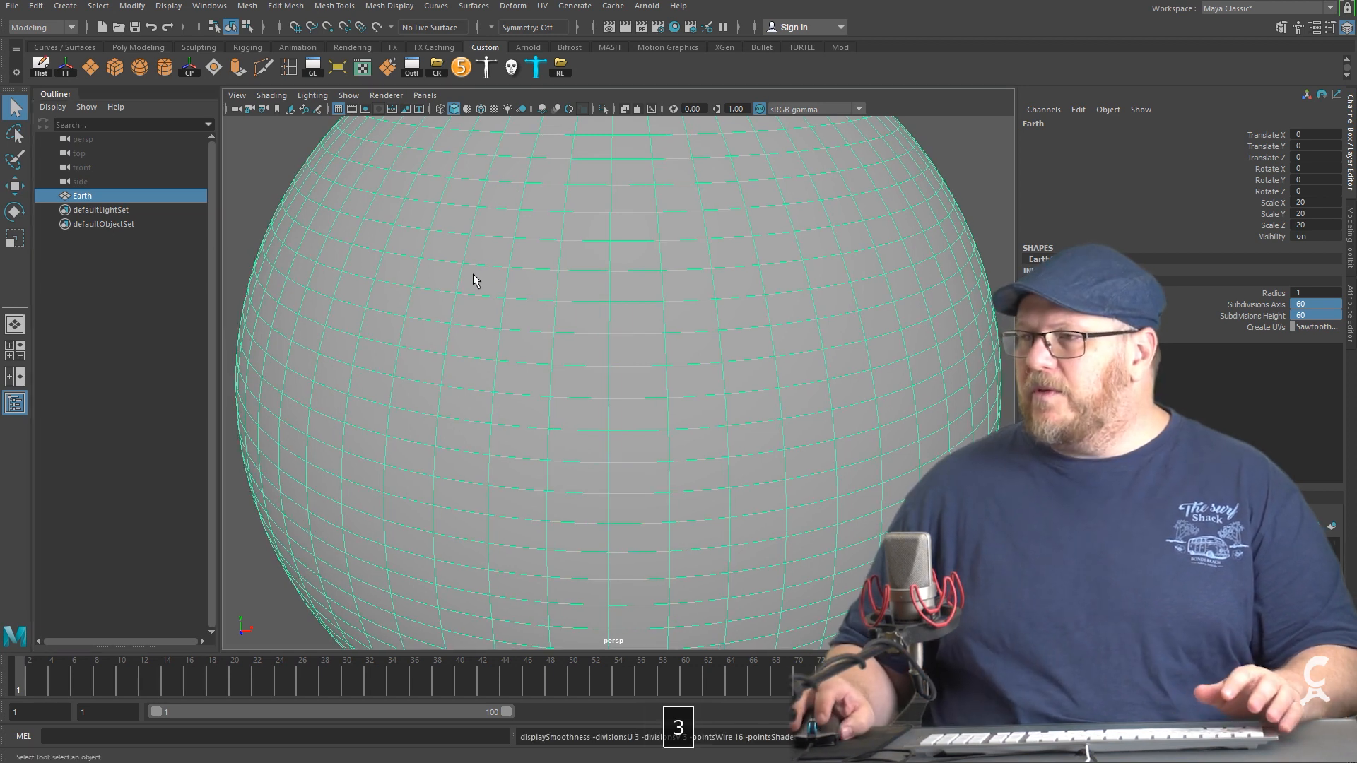
Create a directional light and move it out along X to about -30.4, beside the Earth sphere.
{"action": "scroll", "coordinate": [354, 222], "scroll_direction": "down", "scroll_amount": 4}
{"action": "left_click_drag", "start_coordinate": [447, 248], "coordinate": [461, 270], "text": "alt"}
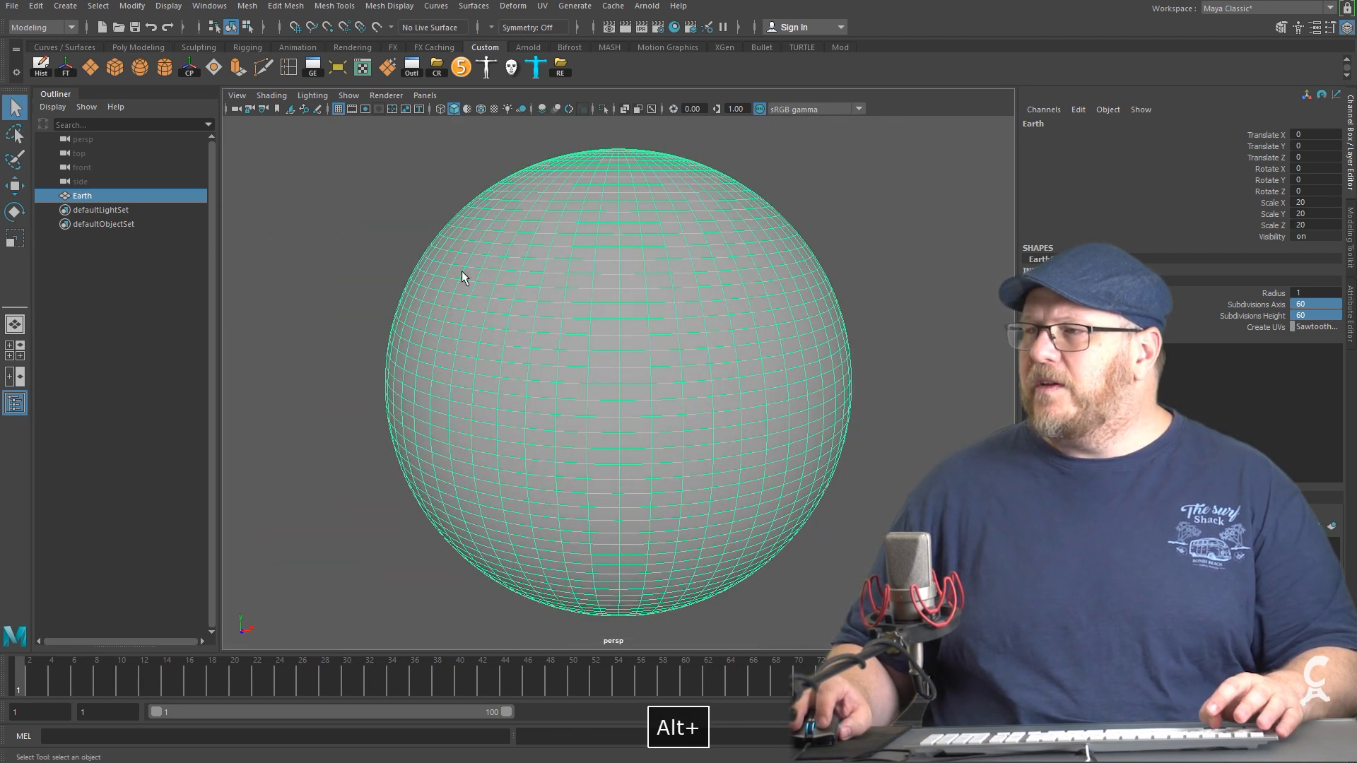
{"action": "scroll", "coordinate": [433, 286], "scroll_direction": "down", "scroll_amount": 3}
{"action": "key", "text": "w"}
{"action": "left_click_drag", "start_coordinate": [469, 350], "coordinate": [464, 354], "text": "alt"}
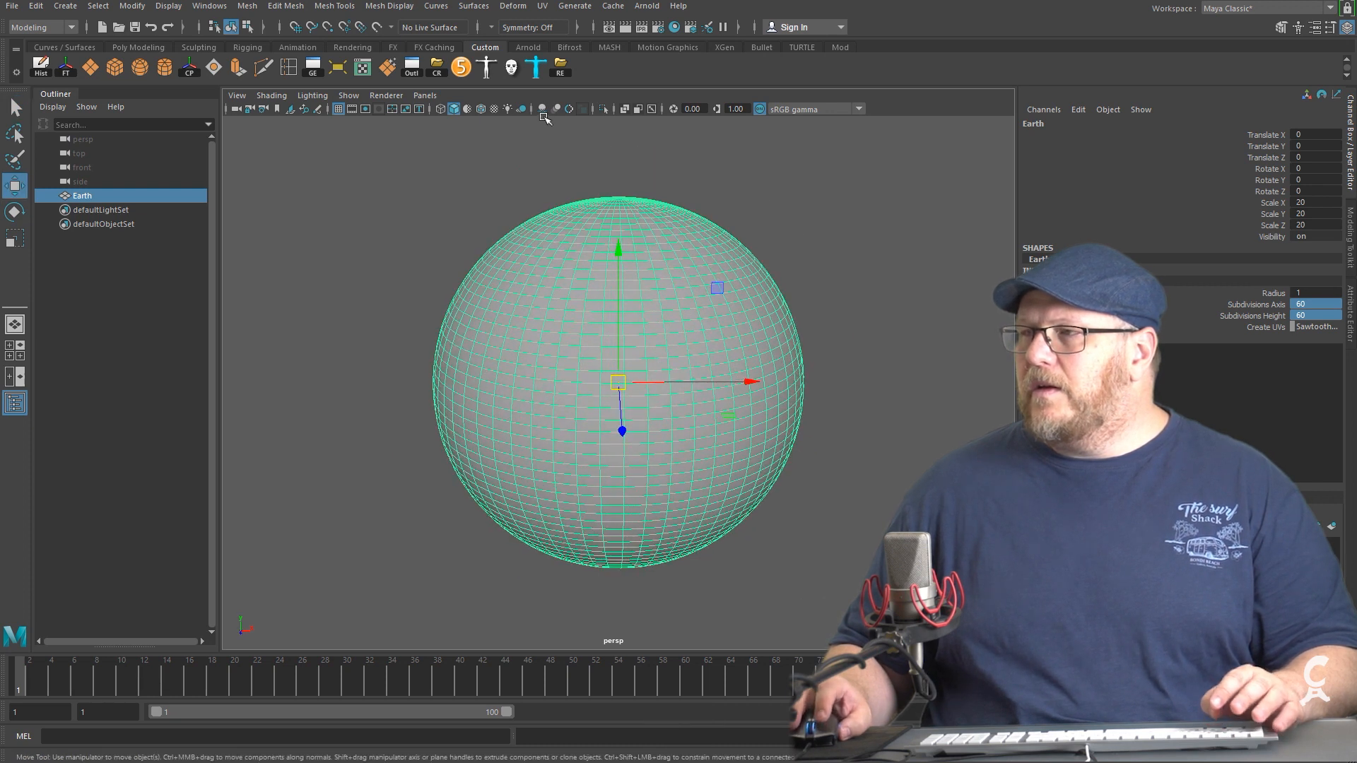
{"action": "left_click", "coordinate": [72, 7]}
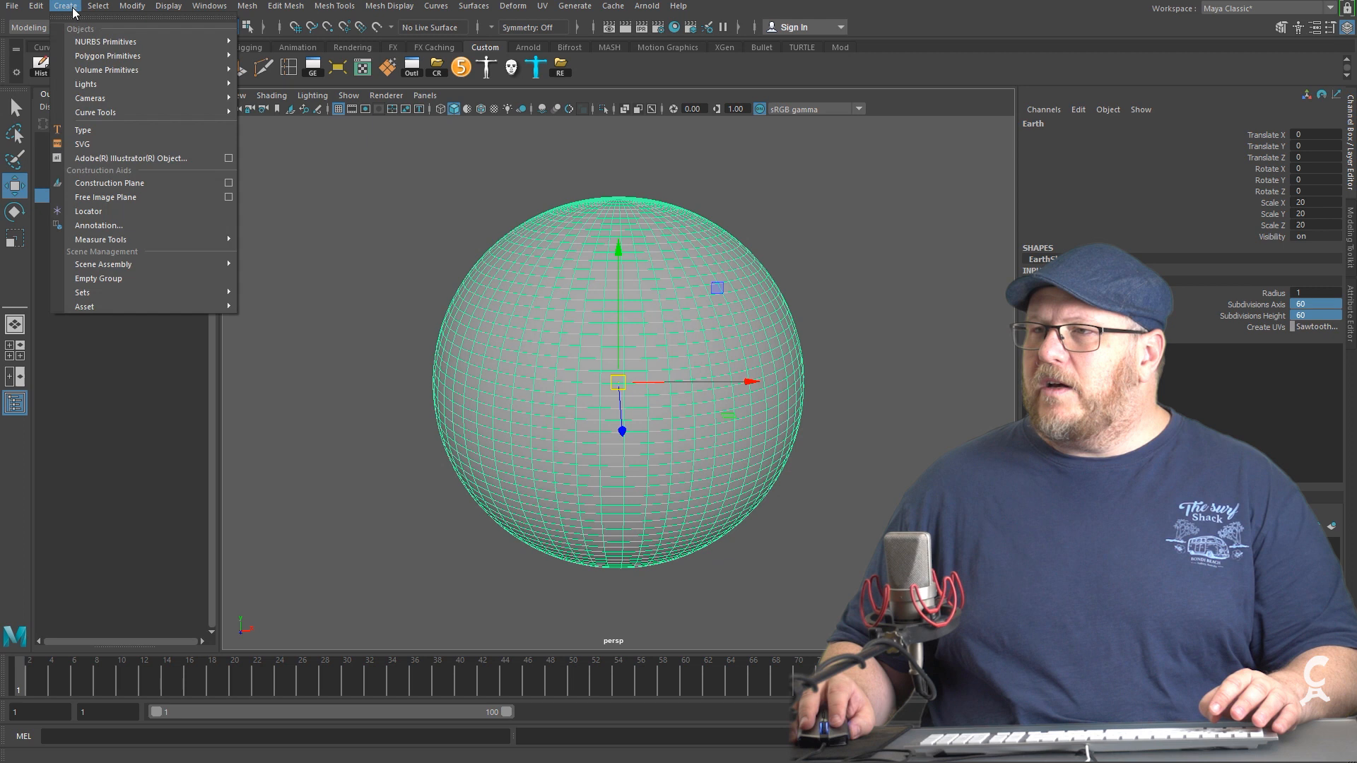
{"action": "mouse_move", "coordinate": [90, 87]}
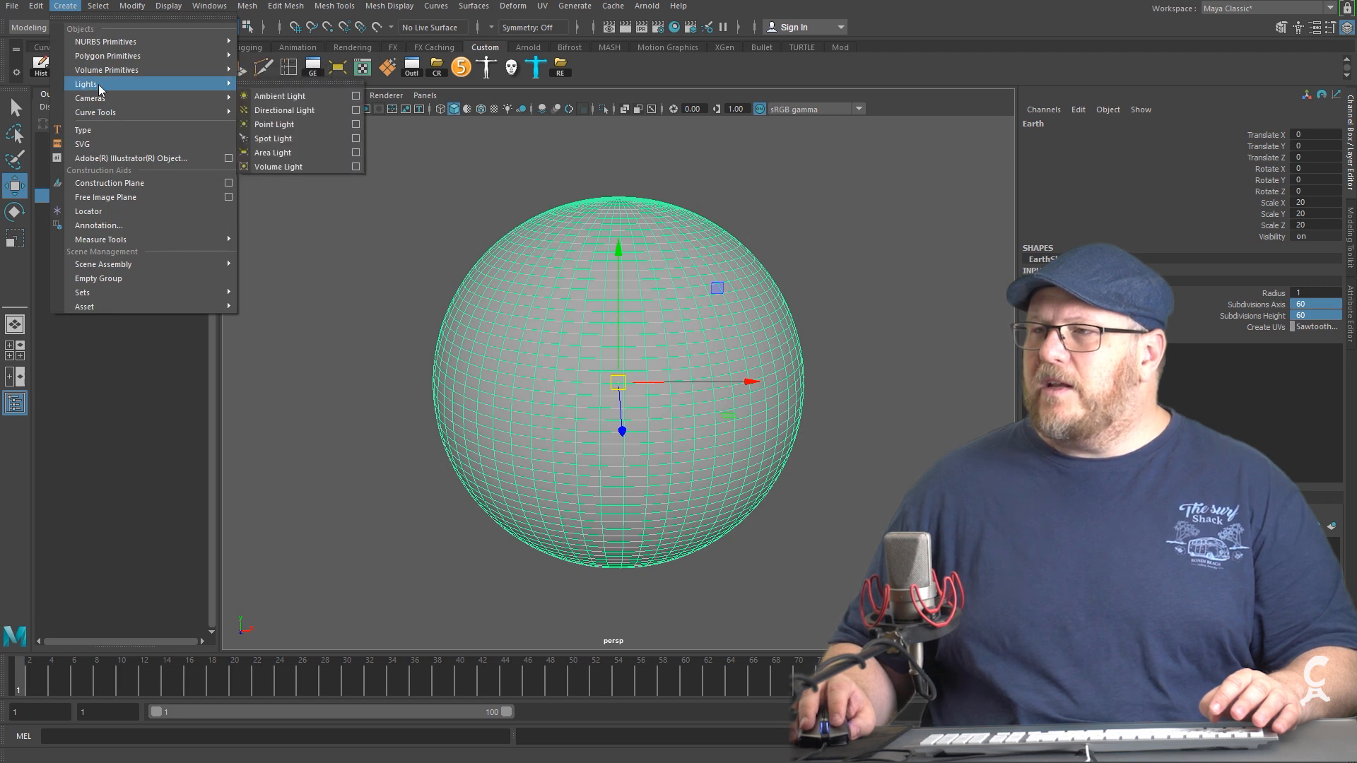
{"action": "left_click", "coordinate": [302, 110]}
{"action": "key", "text": "w"}
{"action": "left_click_drag", "start_coordinate": [747, 383], "coordinate": [464, 371]}
Aim the directional light at the sphere by setting its Y rotation to -90 and its X rotation to -3.
{"action": "key", "text": "e"}
{"action": "left_click_drag", "start_coordinate": [393, 421], "coordinate": [248, 424]}
{"action": "left_click", "coordinate": [1316, 179]}
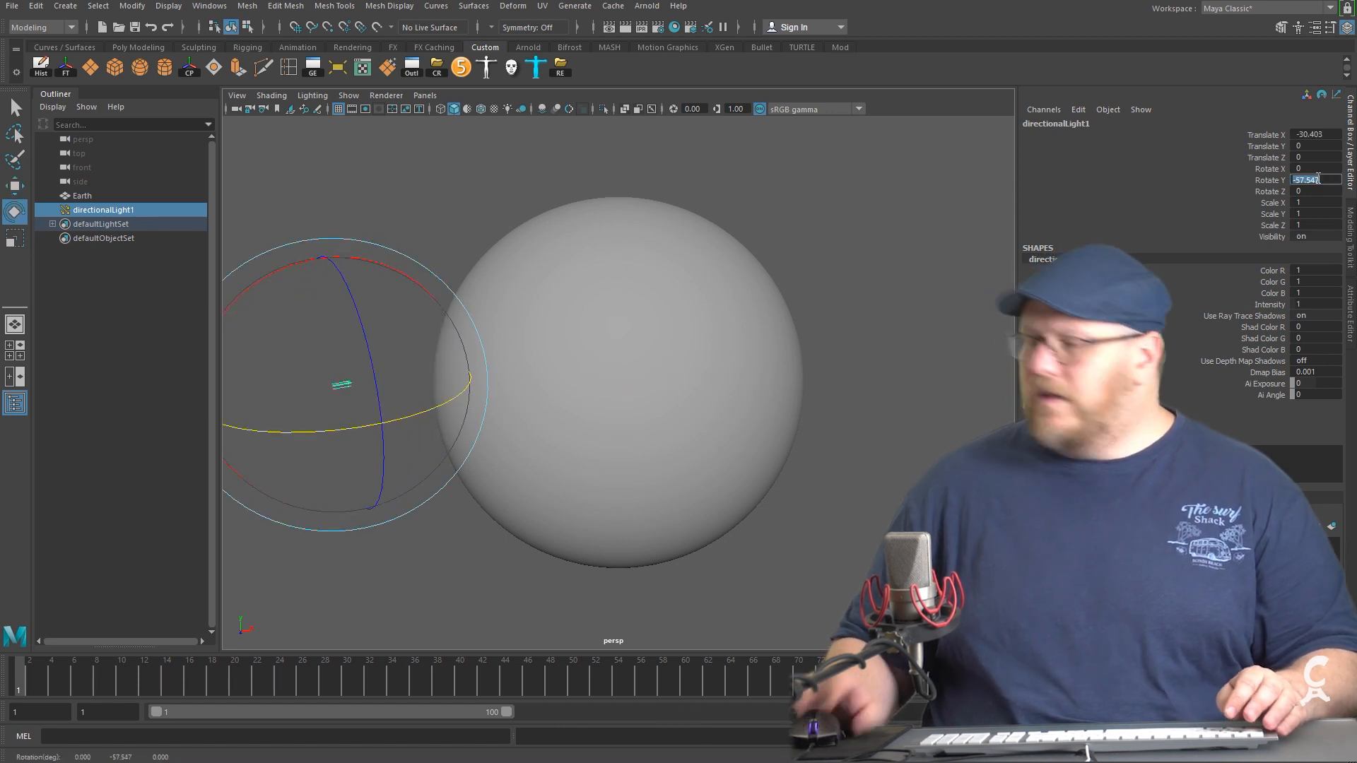
{"action": "type", "text": "-90"}
{"action": "key", "text": "Return"}
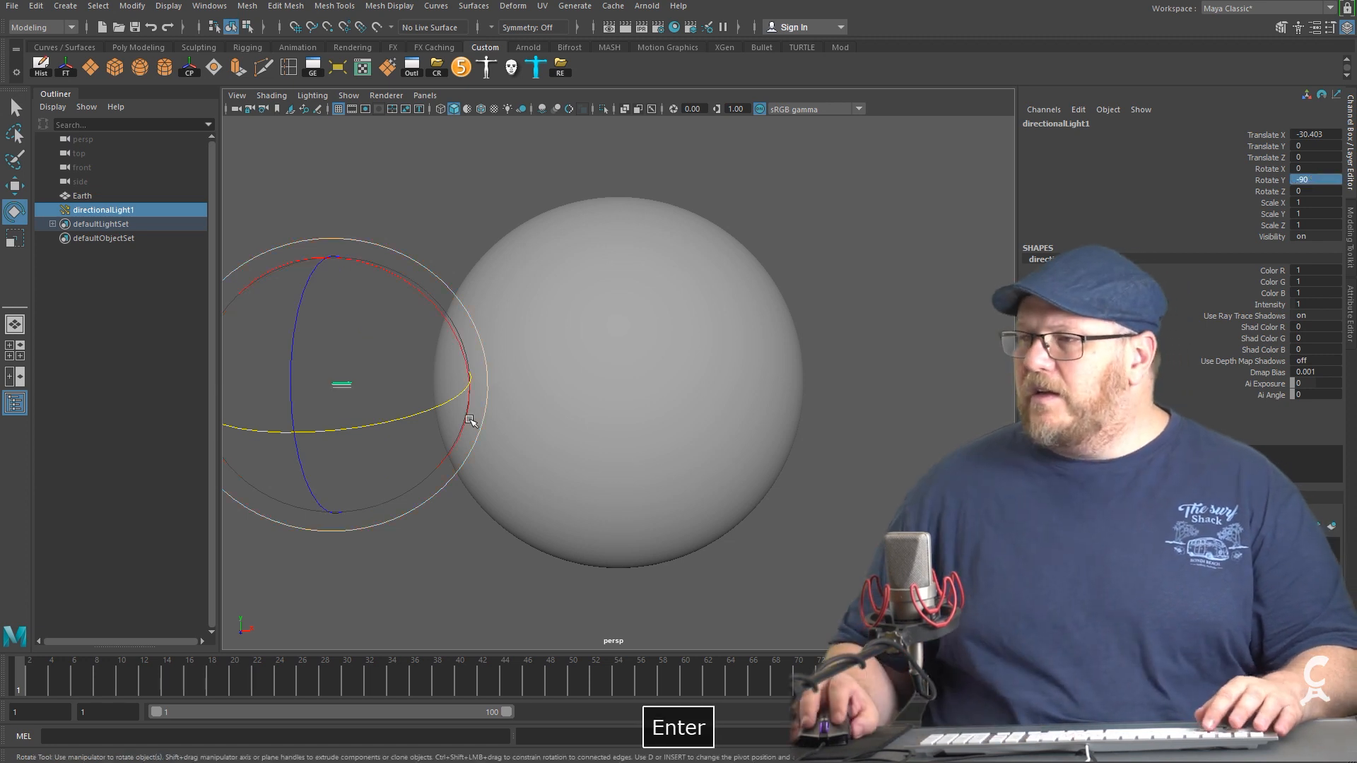
{"action": "left_click_drag", "start_coordinate": [445, 318], "coordinate": [449, 327]}
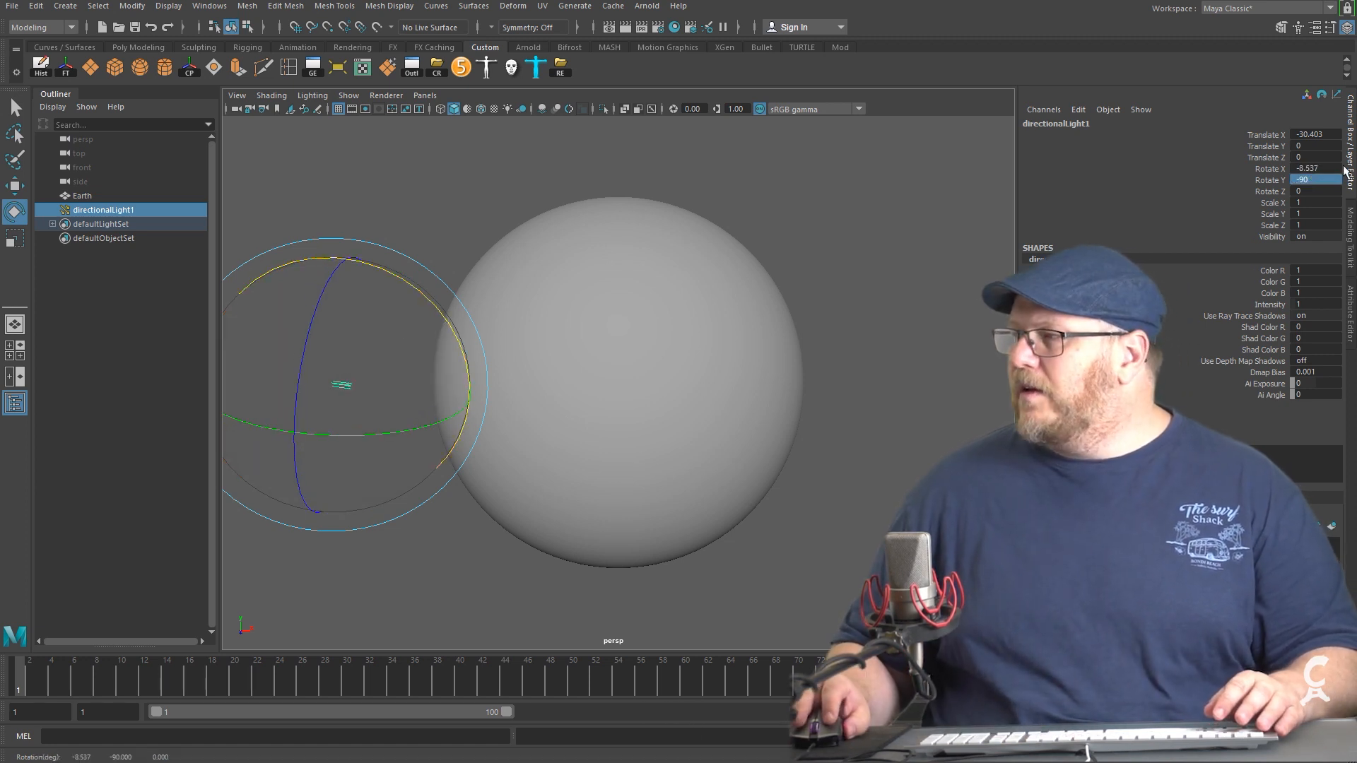
{"action": "type", "text": "-3"}
{"action": "key", "text": "Return"}
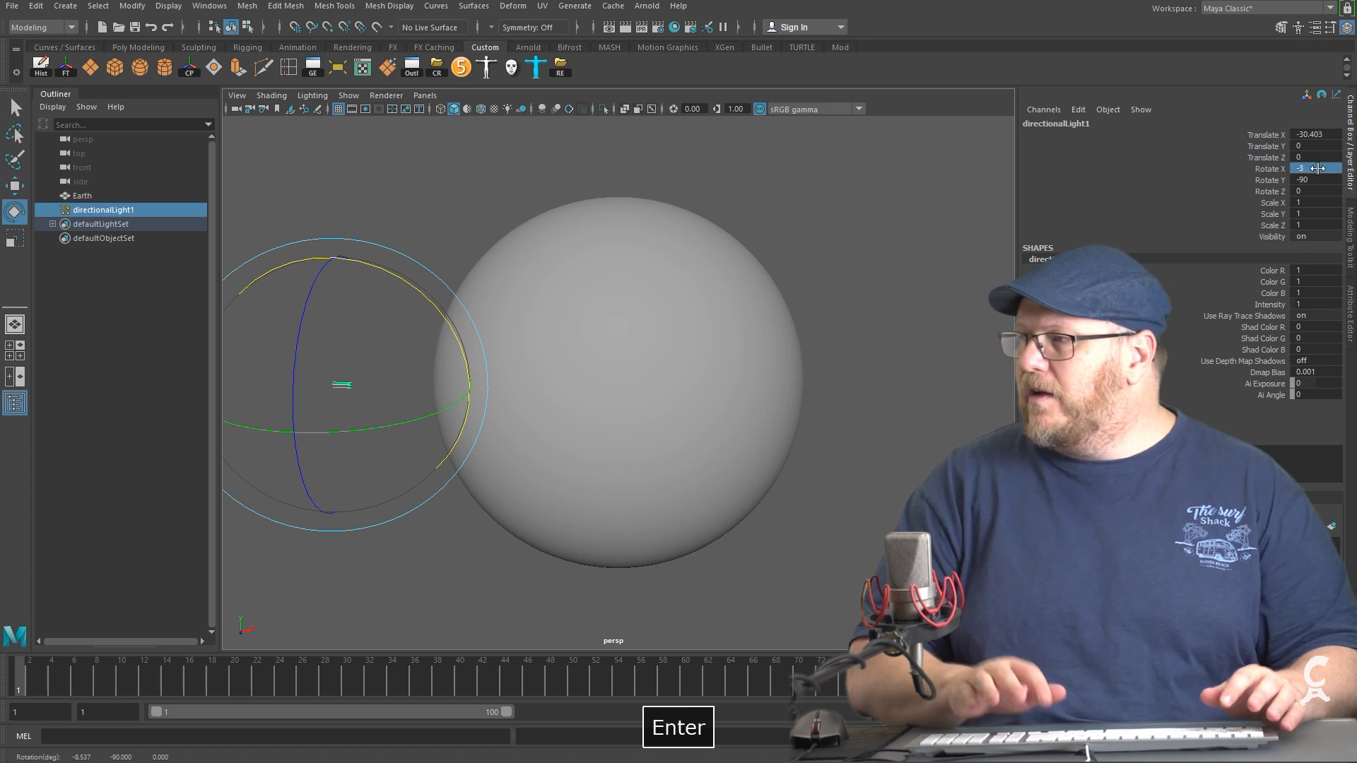
Raise the directional light's Arnold exposure and move the light further away from the sphere along negative X.
{"action": "key", "text": "ctrl+a"}
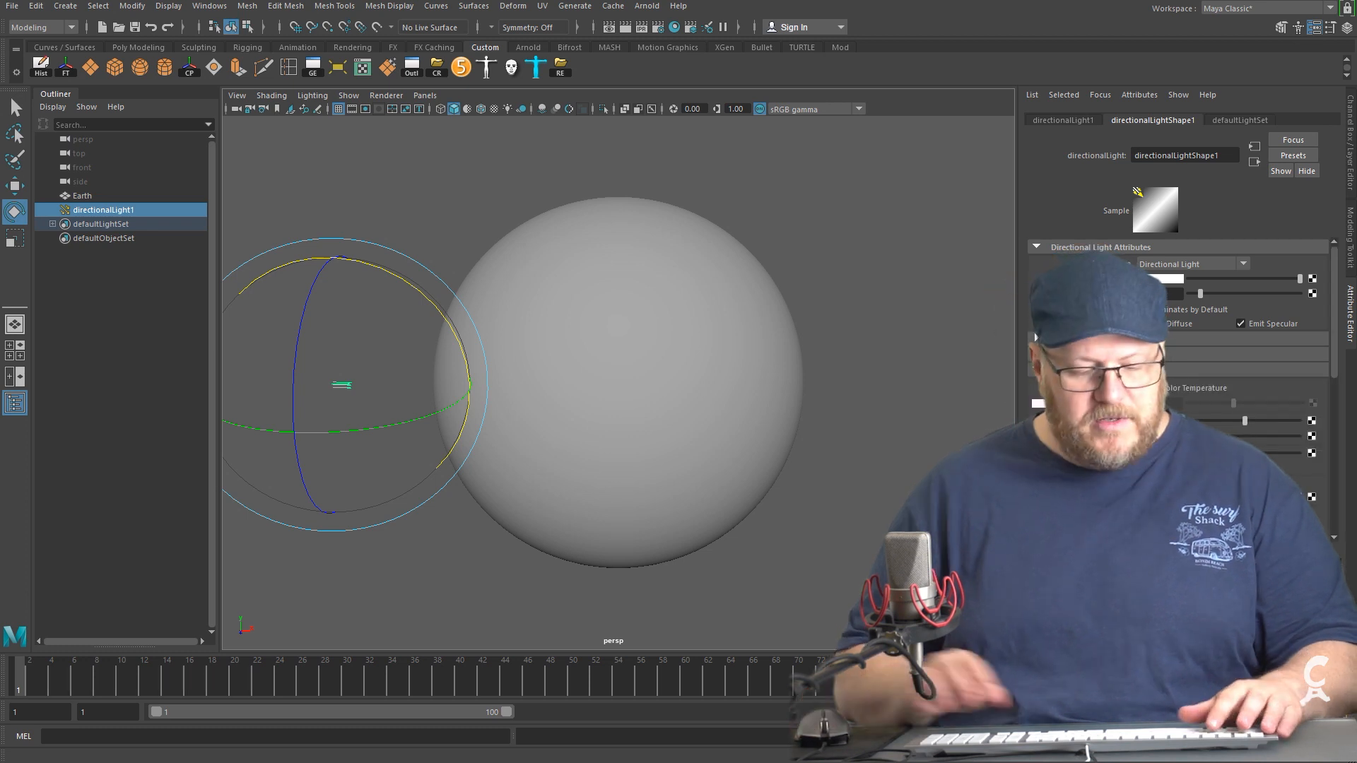
{"action": "key", "text": "Return"}
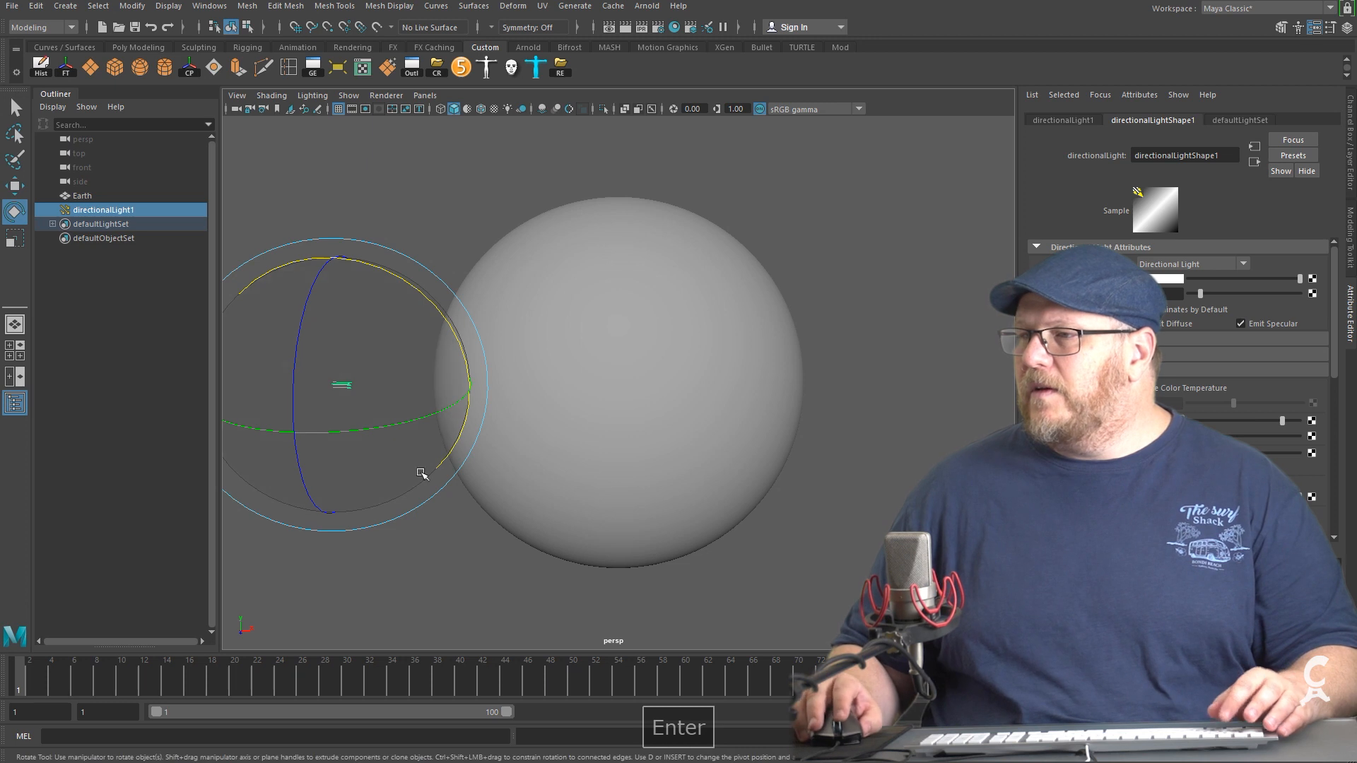
{"action": "key", "text": "w"}
{"action": "left_click_drag", "start_coordinate": [456, 385], "coordinate": [397, 385]}
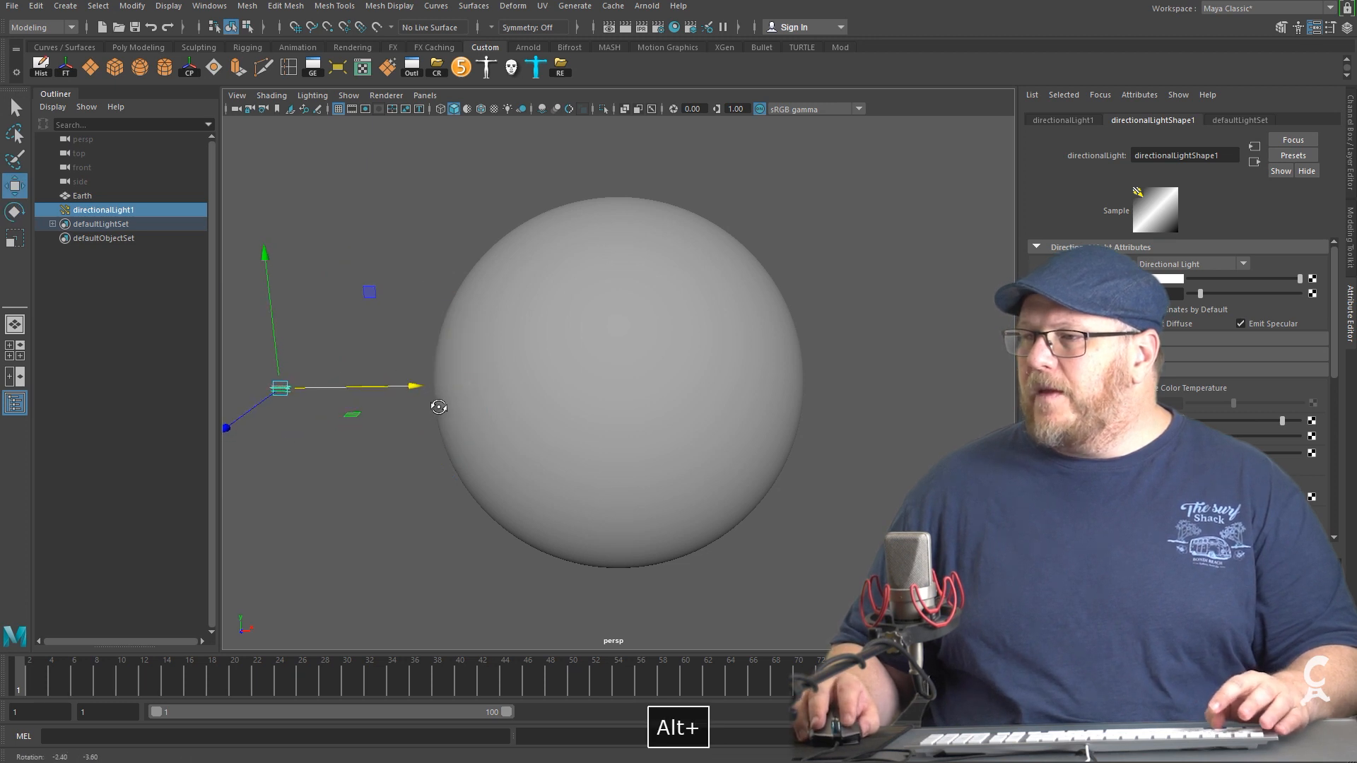
Render the perspective view with Arnold to check the lighting on the sphere, and close the render.
{"action": "left_click", "coordinate": [642, 26]}
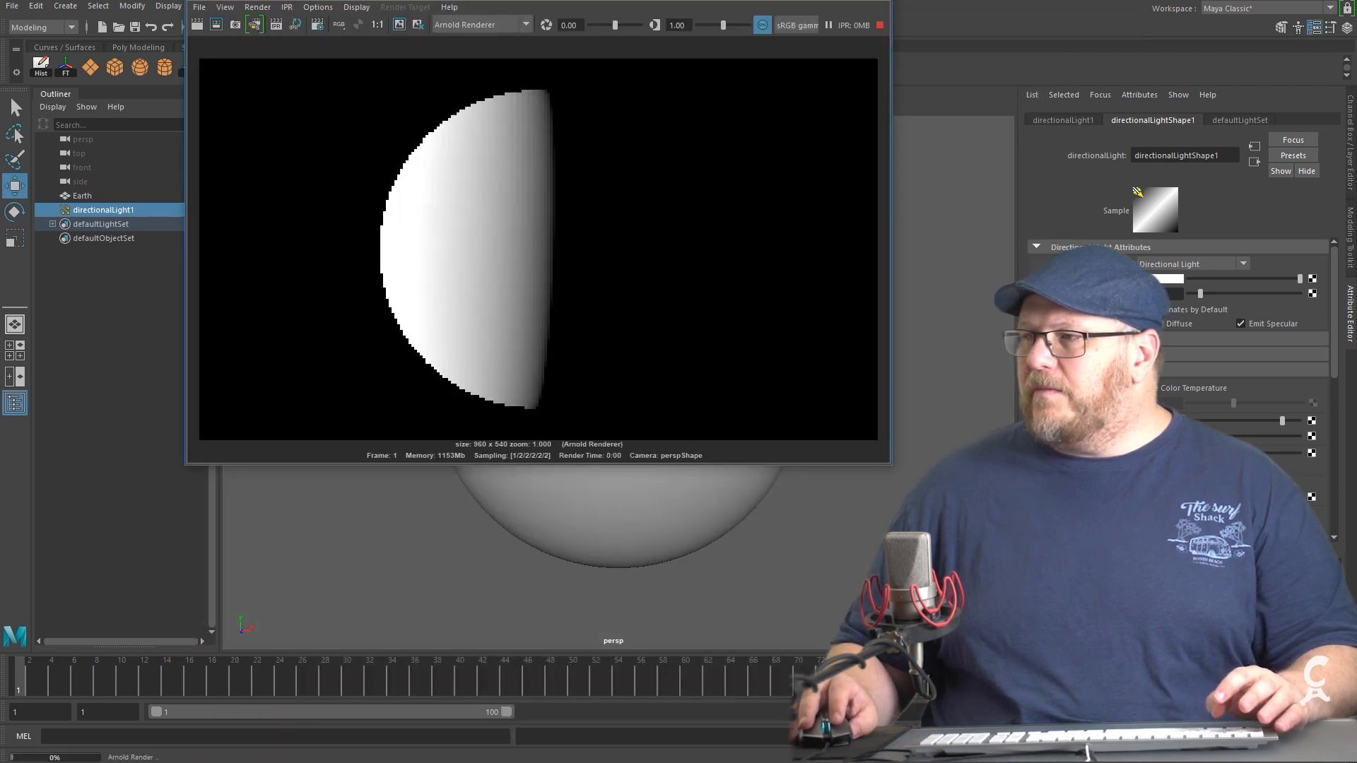
{"action": "left_click", "coordinate": [874, 8]}
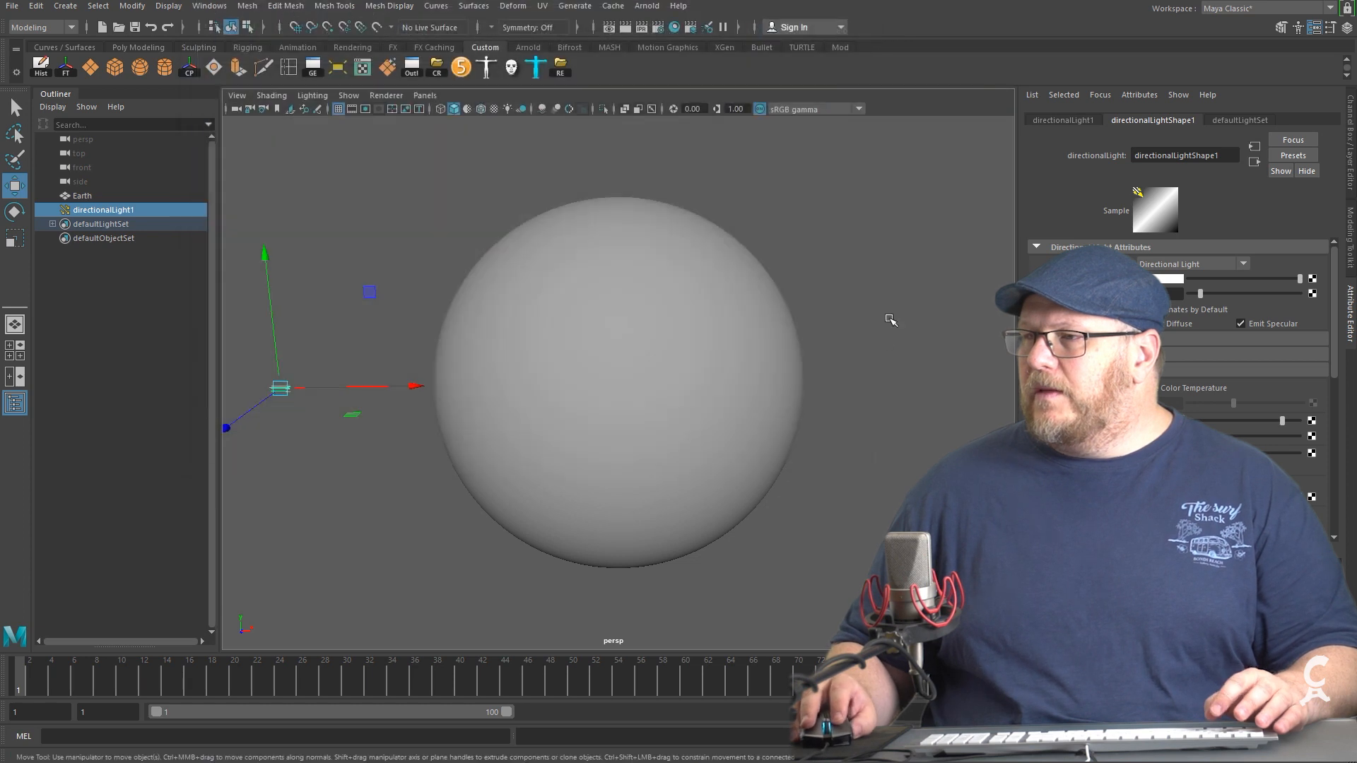
{"action": "left_click", "coordinate": [886, 315]}
Create an aiStandardSurface material in the Hypershade and name it EarthDayAi.
{"action": "left_click", "coordinate": [718, 304]}
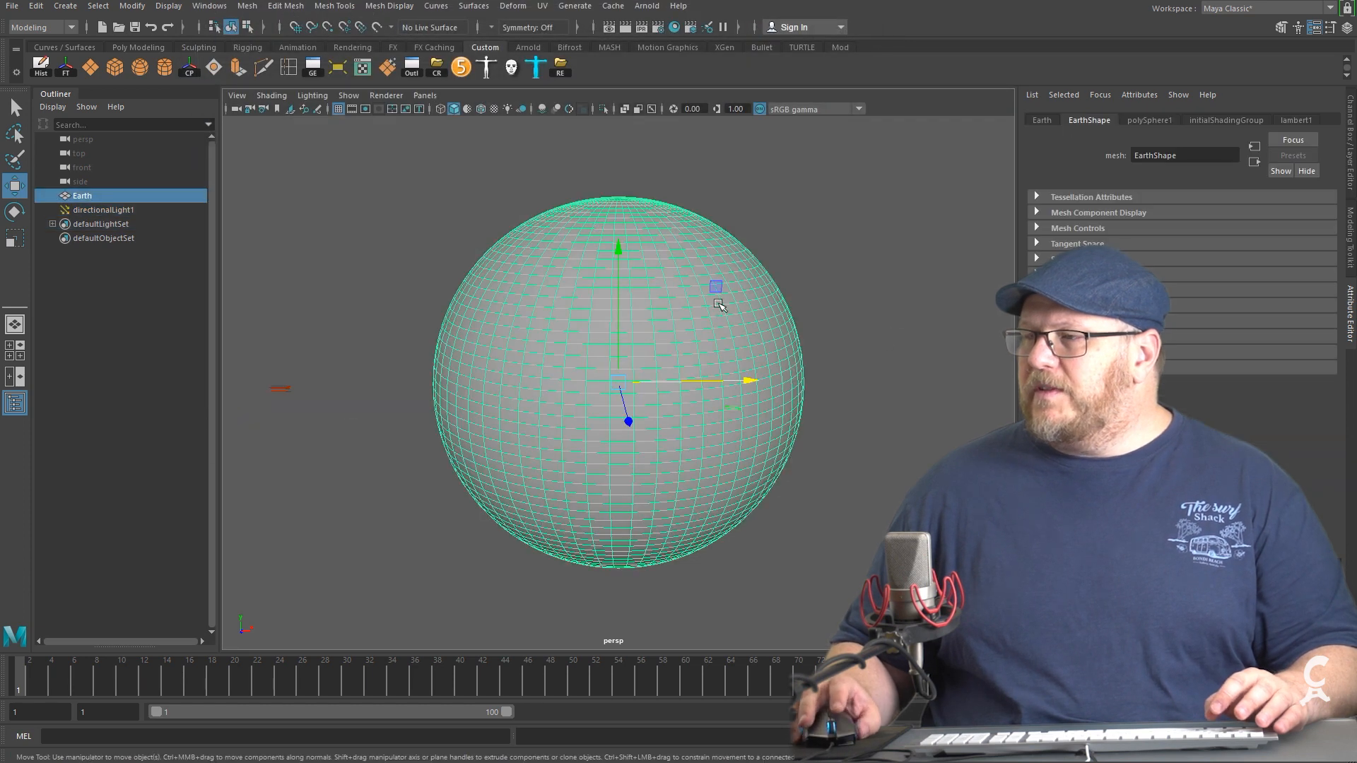
{"action": "left_click", "coordinate": [675, 27]}
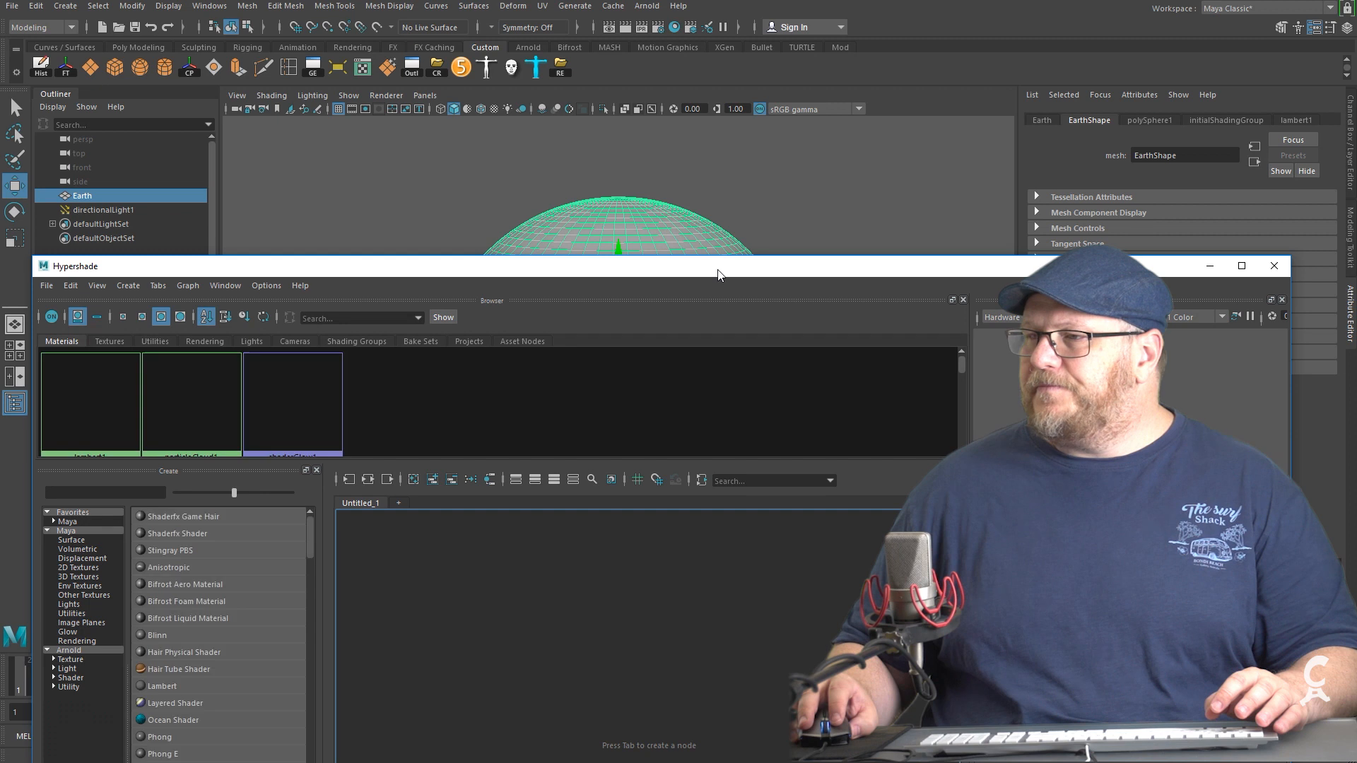
{"action": "left_click_drag", "start_coordinate": [715, 264], "coordinate": [801, 104]}
{"action": "left_click", "coordinate": [157, 636]}
{"action": "scroll", "coordinate": [285, 644], "scroll_direction": "down", "scroll_amount": 1}
{"action": "scroll", "coordinate": [299, 668], "scroll_direction": "down", "scroll_amount": 1}
{"action": "left_click", "coordinate": [285, 724]}
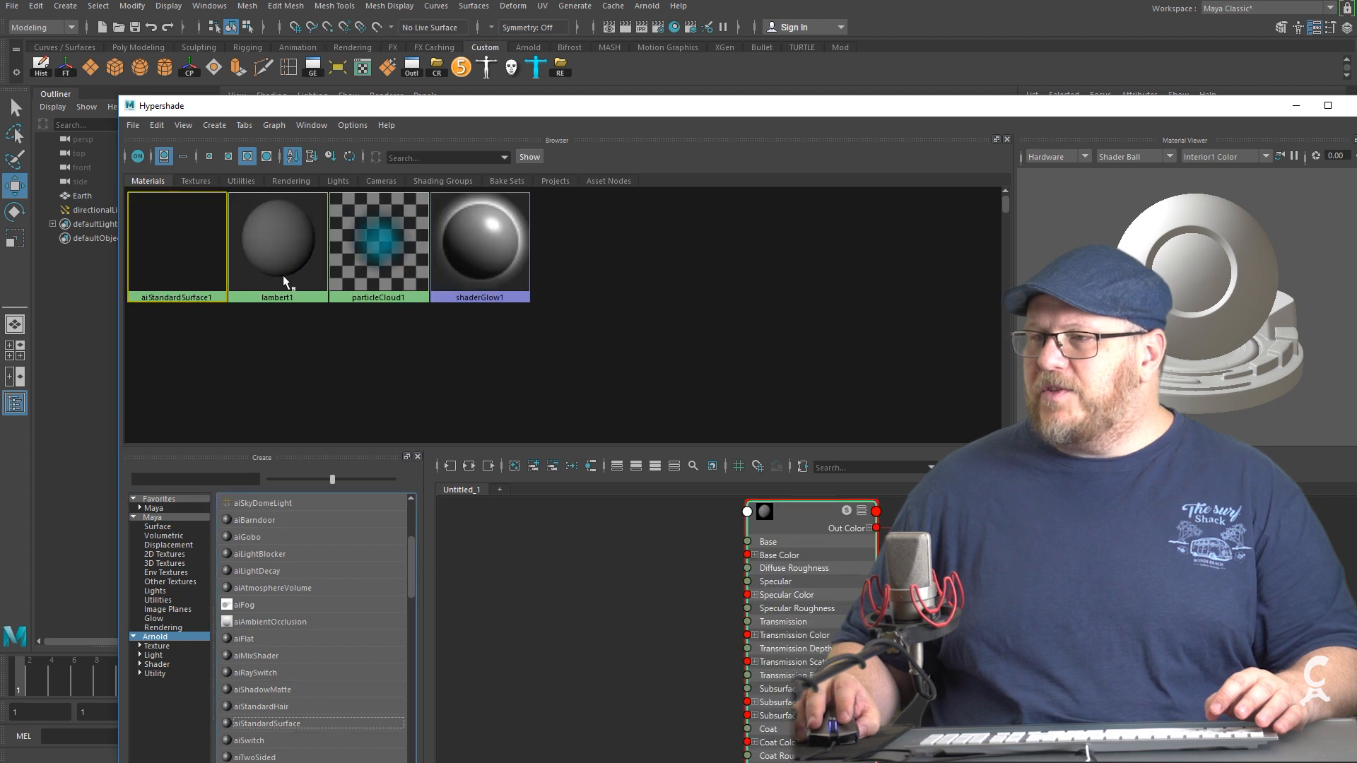
{"action": "left_click_drag", "start_coordinate": [752, 114], "coordinate": [719, 415]}
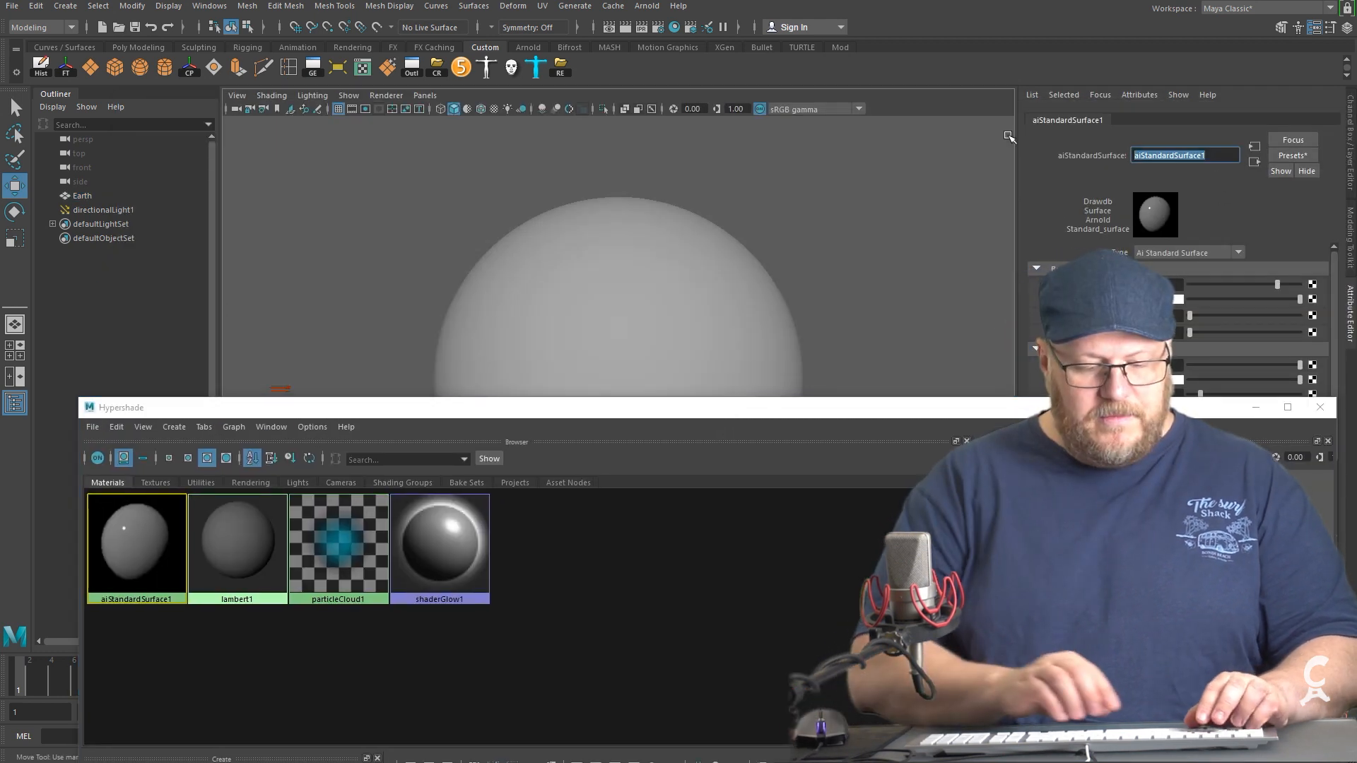
{"action": "type", "text": "EarthDayAi"}
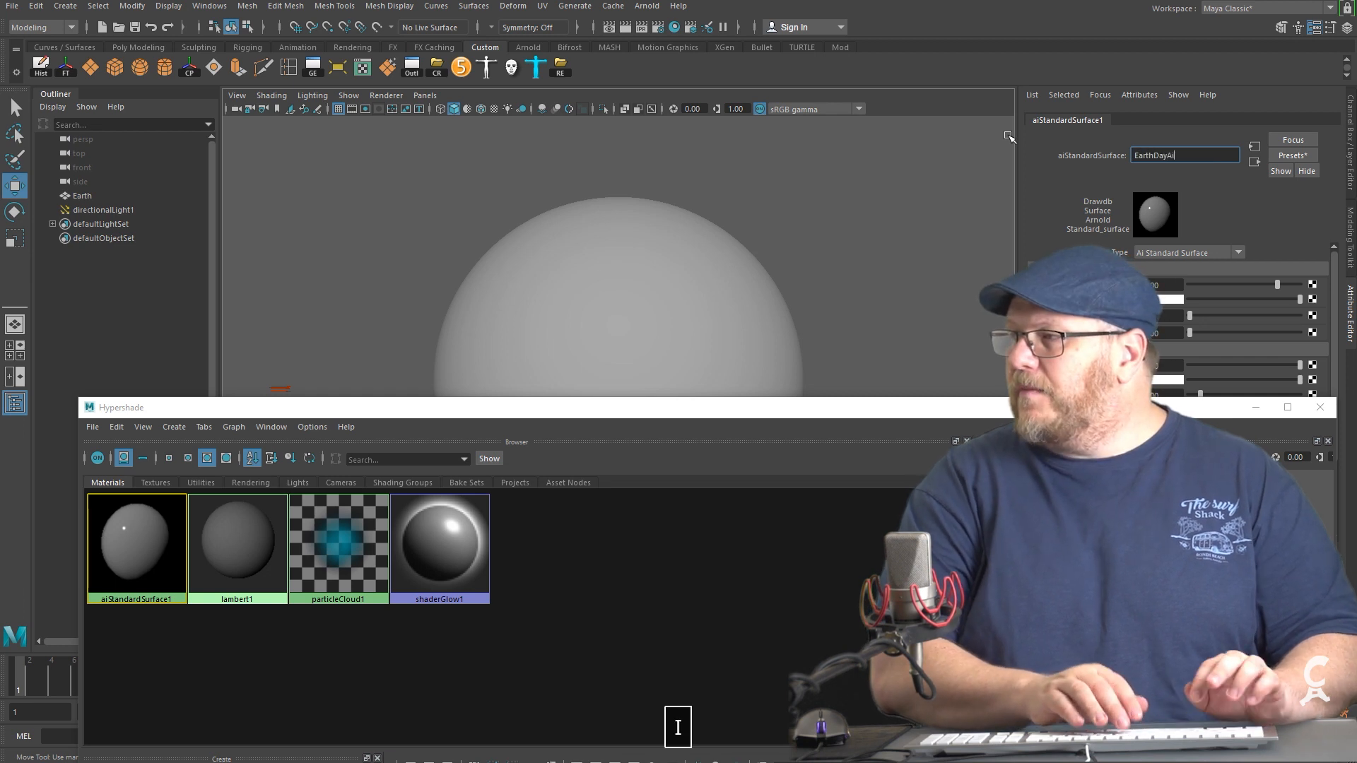
{"action": "key", "text": "Return"}
Connect a file texture to EarthDayAi's base color and load 8k_earth_daymap.jpg into it.
{"action": "left_click", "coordinate": [1311, 300]}
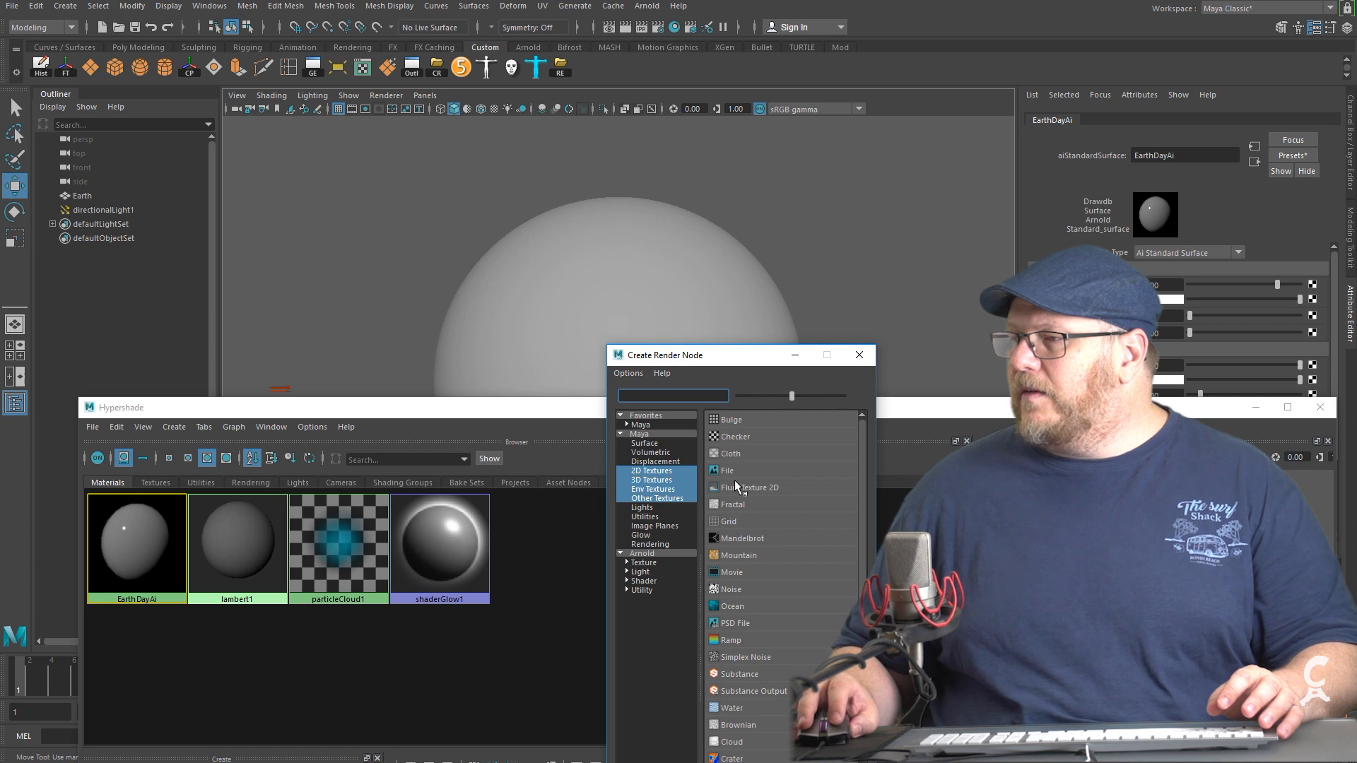
{"action": "left_click", "coordinate": [730, 470]}
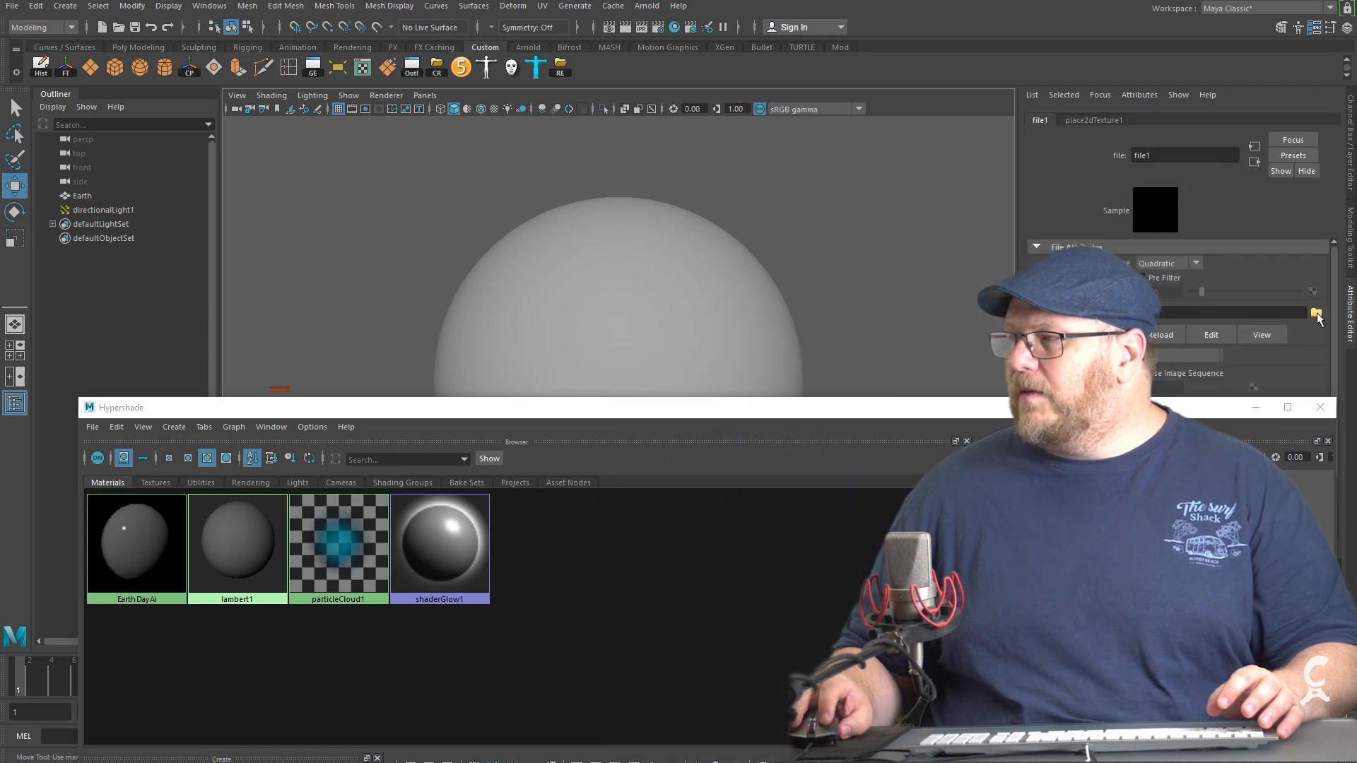
{"action": "left_click", "coordinate": [1317, 313]}
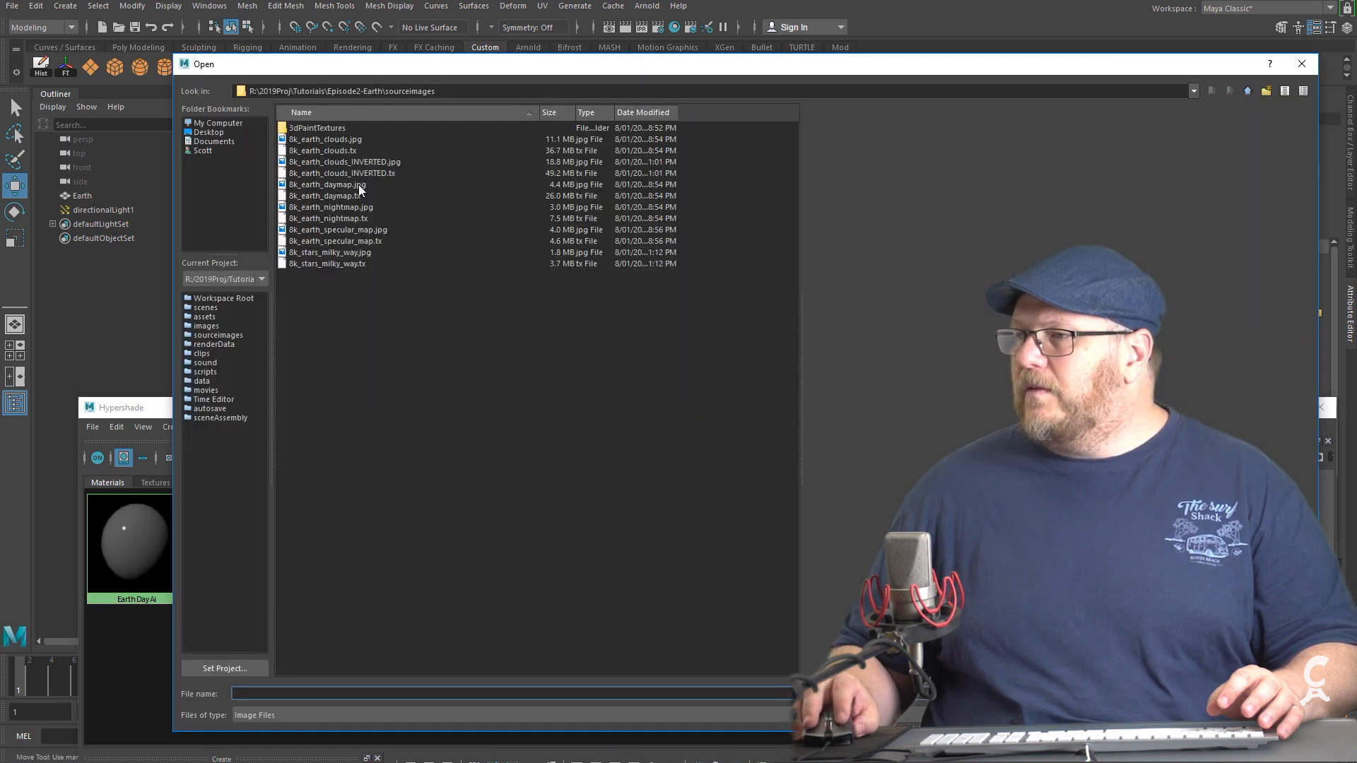
{"action": "left_click", "coordinate": [359, 186]}
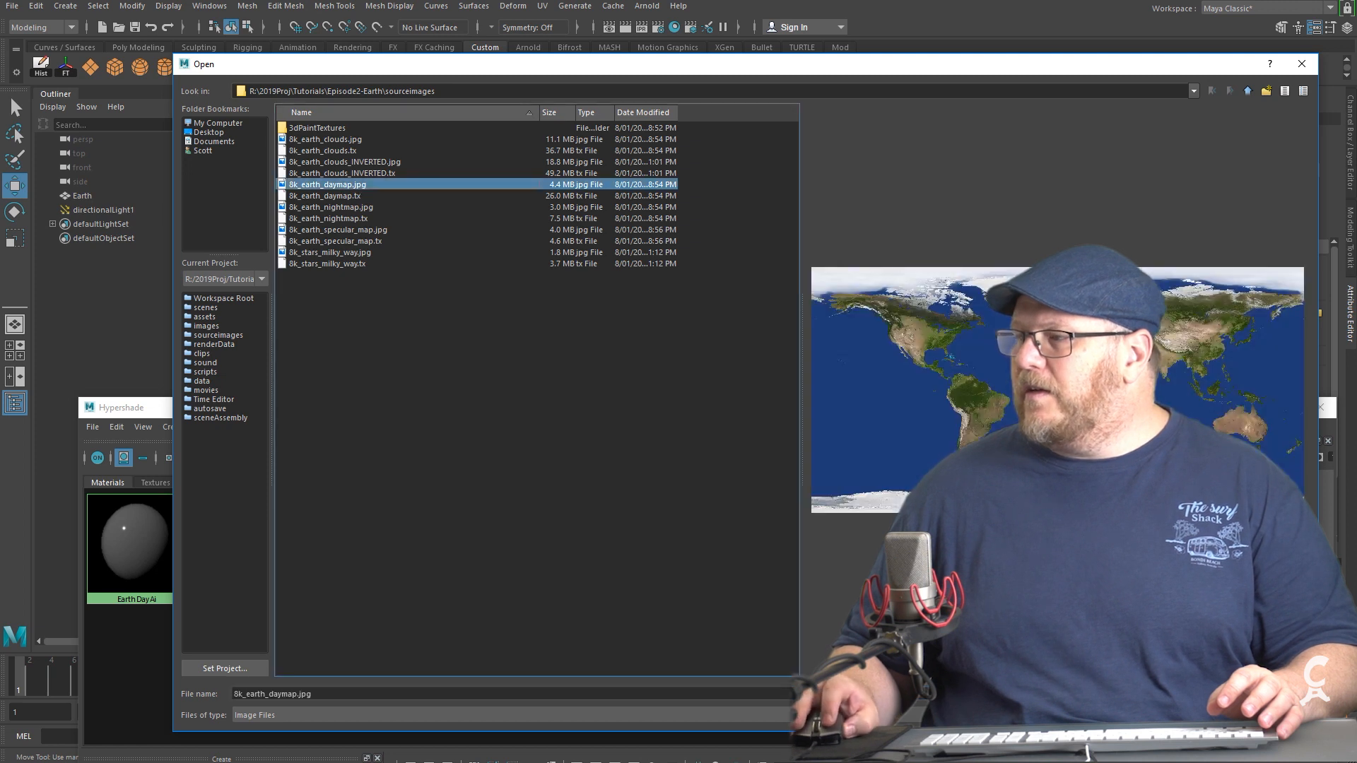
{"action": "key", "text": "Return"}
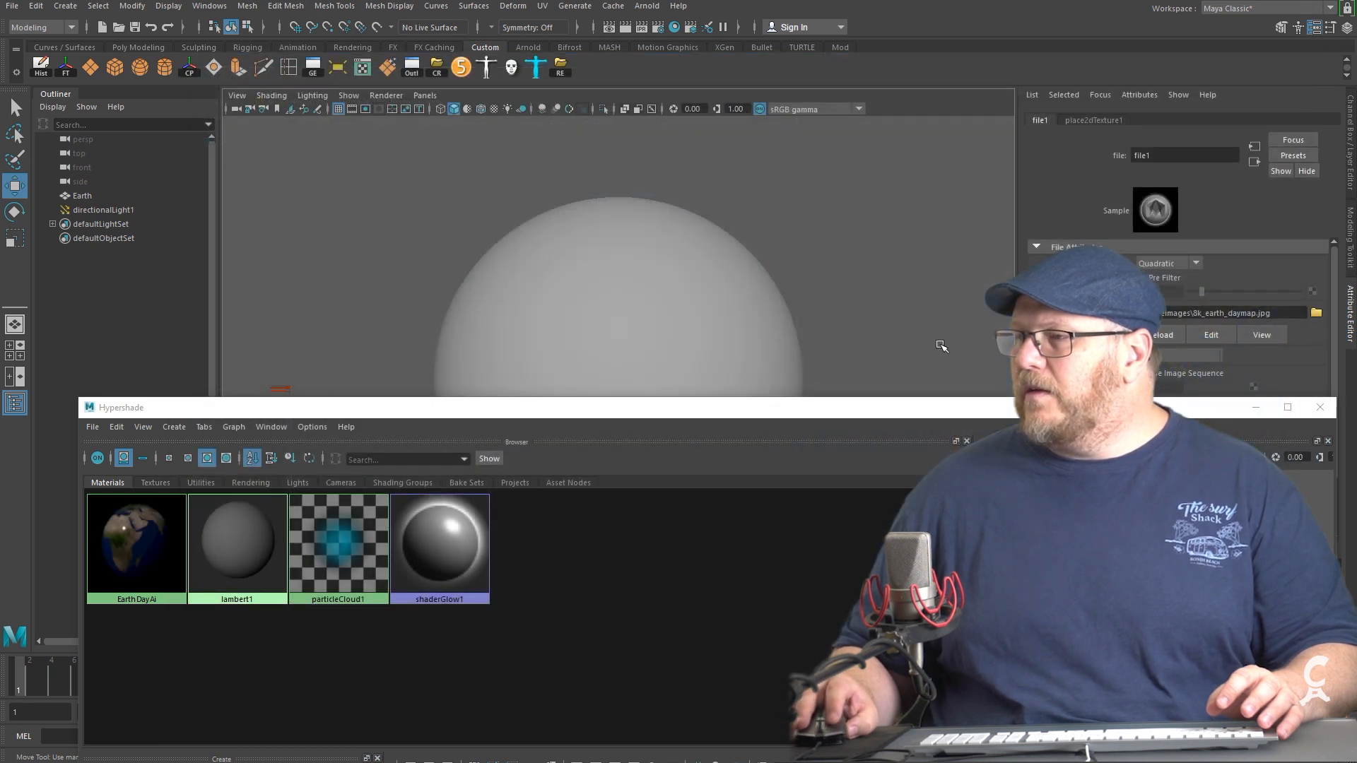
Assign the EarthDayAi material to the Earth sphere.
{"action": "left_click", "coordinate": [883, 256]}
{"action": "left_click", "coordinate": [736, 302]}
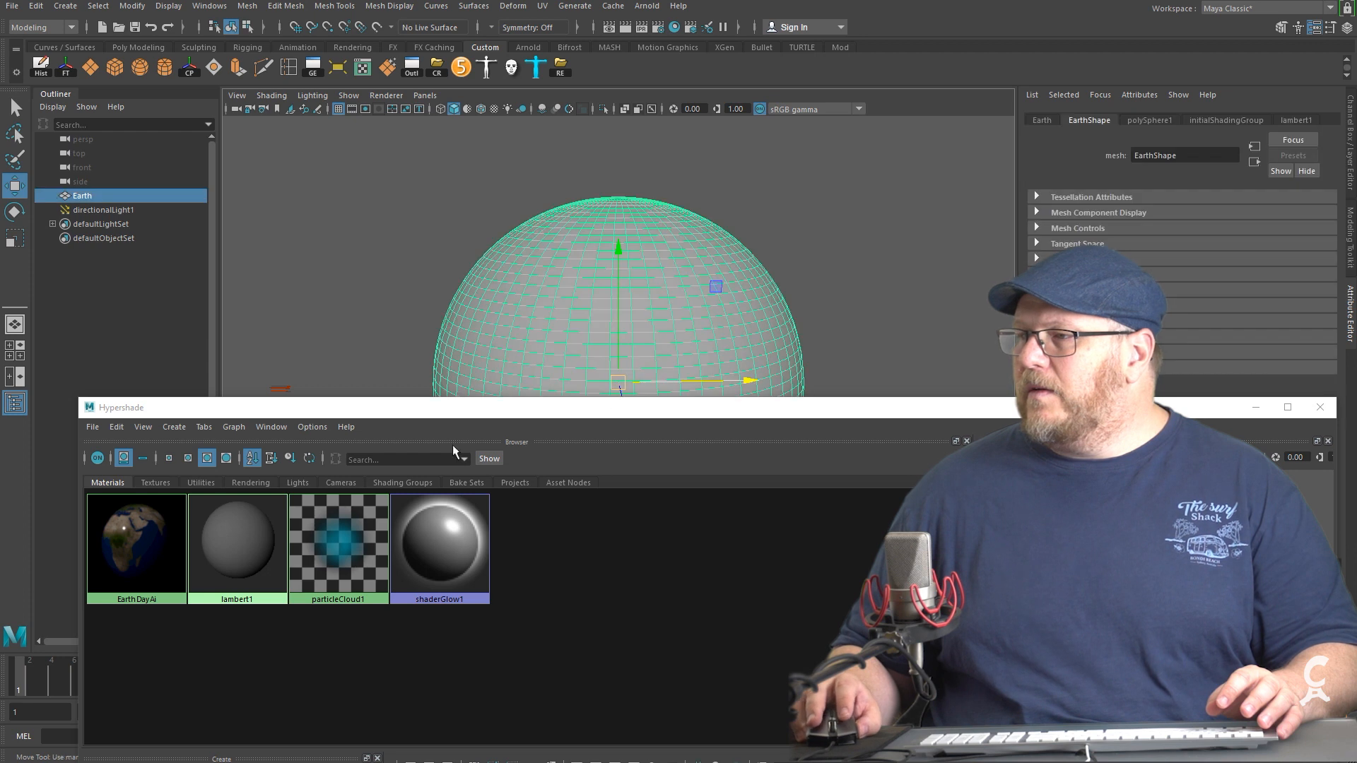
{"action": "right_click", "coordinate": [149, 541]}
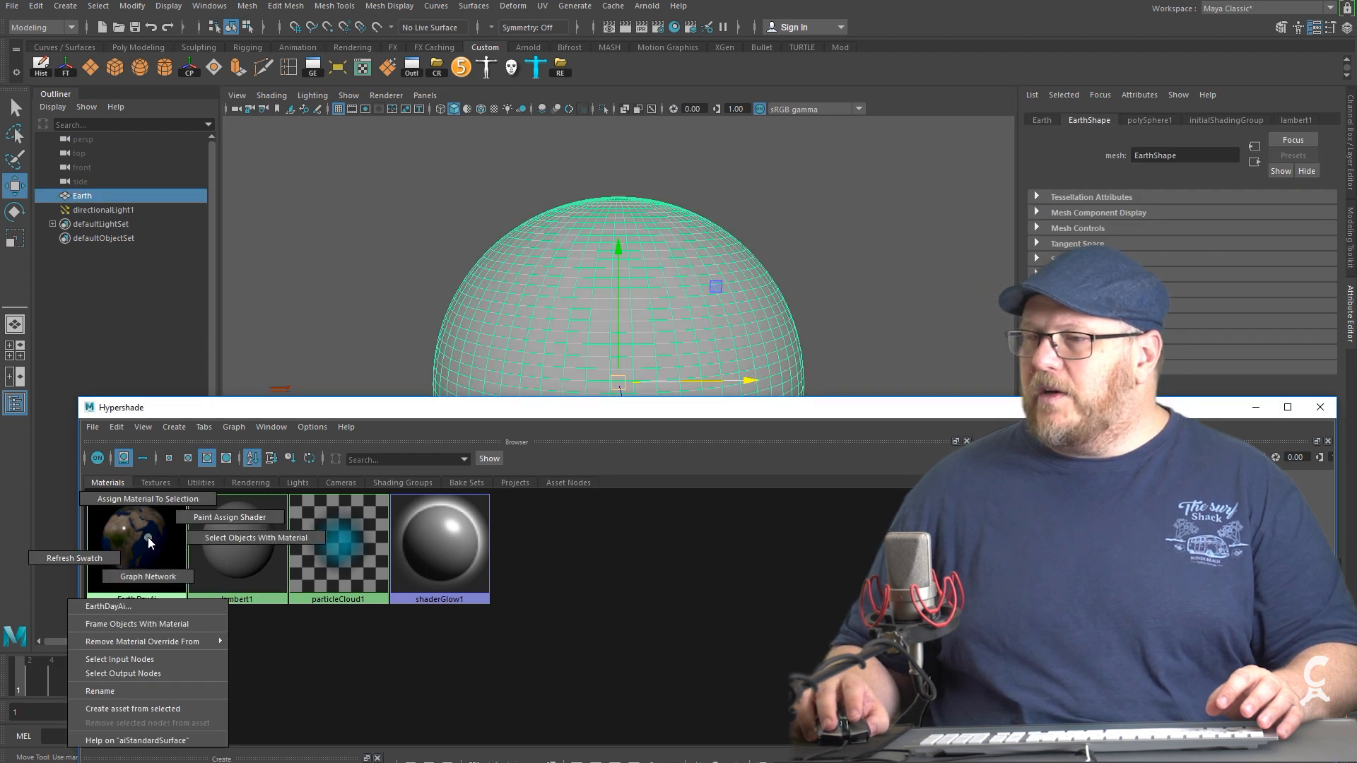
{"action": "left_click", "coordinate": [150, 500]}
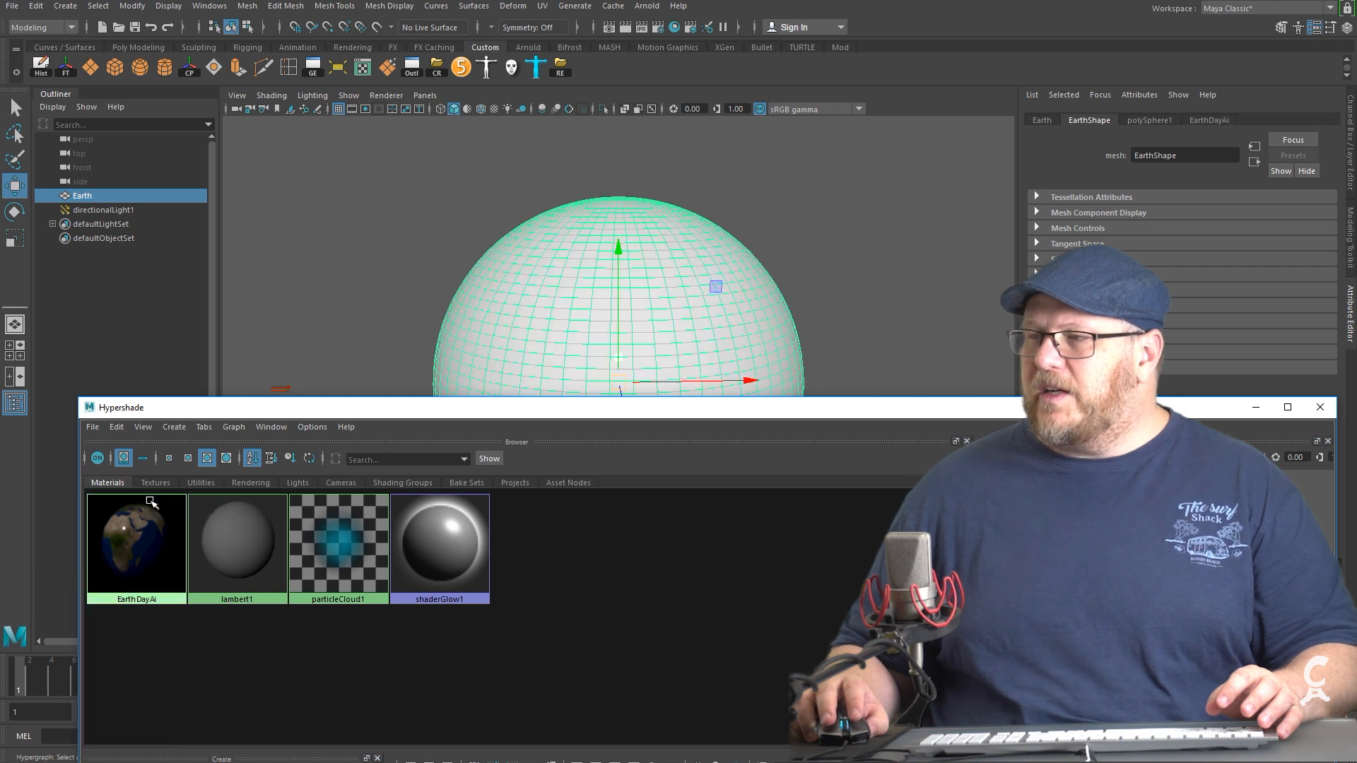
Display textures in the viewport, minimize the Hypershade and render the perspective view of the textured Earth.
{"action": "left_click", "coordinate": [824, 203]}
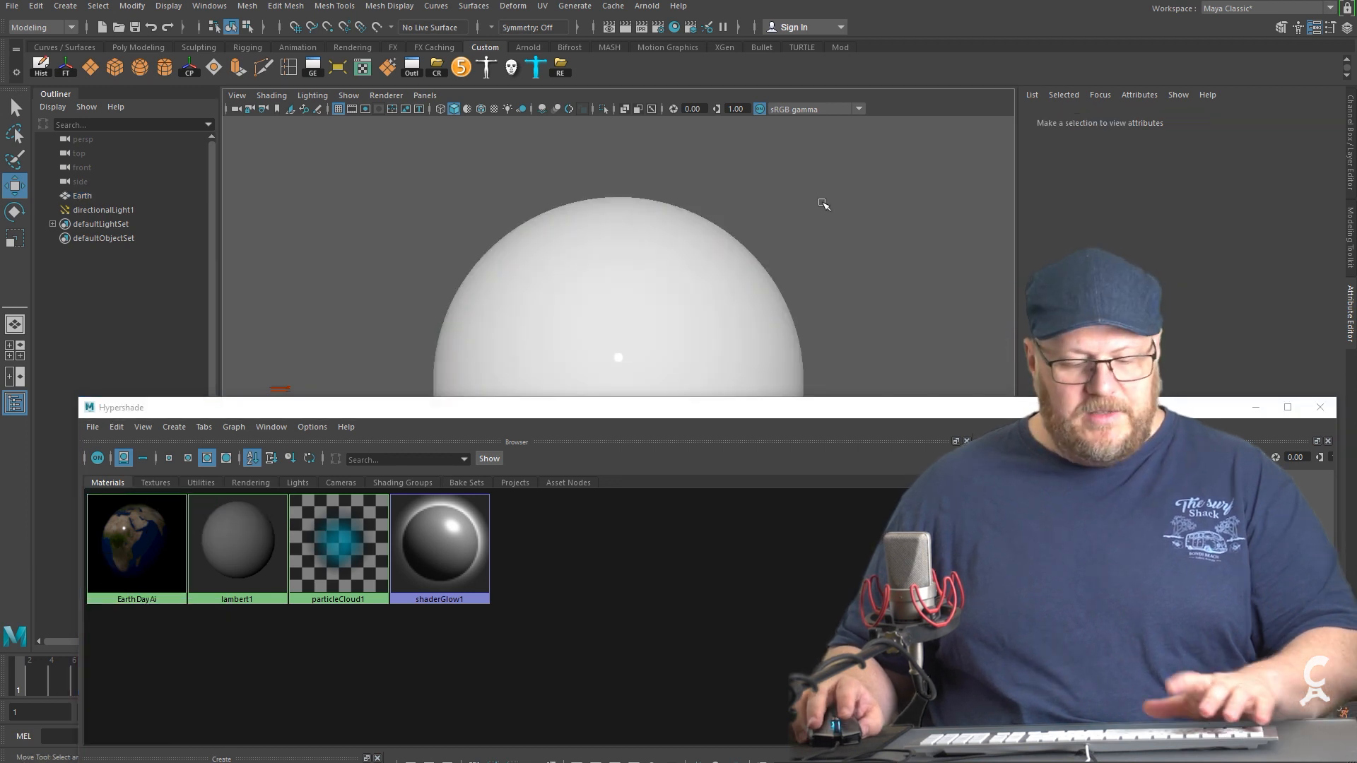
{"action": "key", "text": "6"}
{"action": "left_click", "coordinate": [1256, 407]}
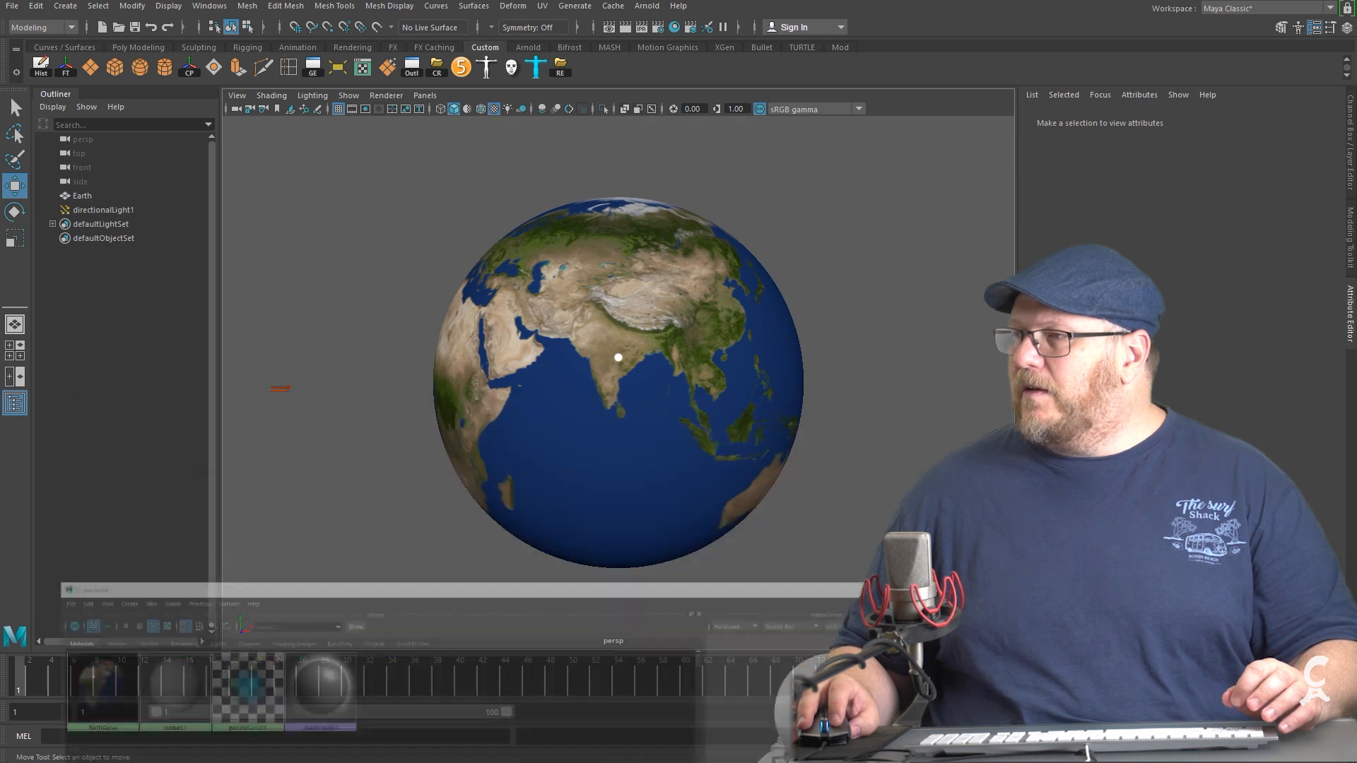
{"action": "left_click", "coordinate": [643, 28]}
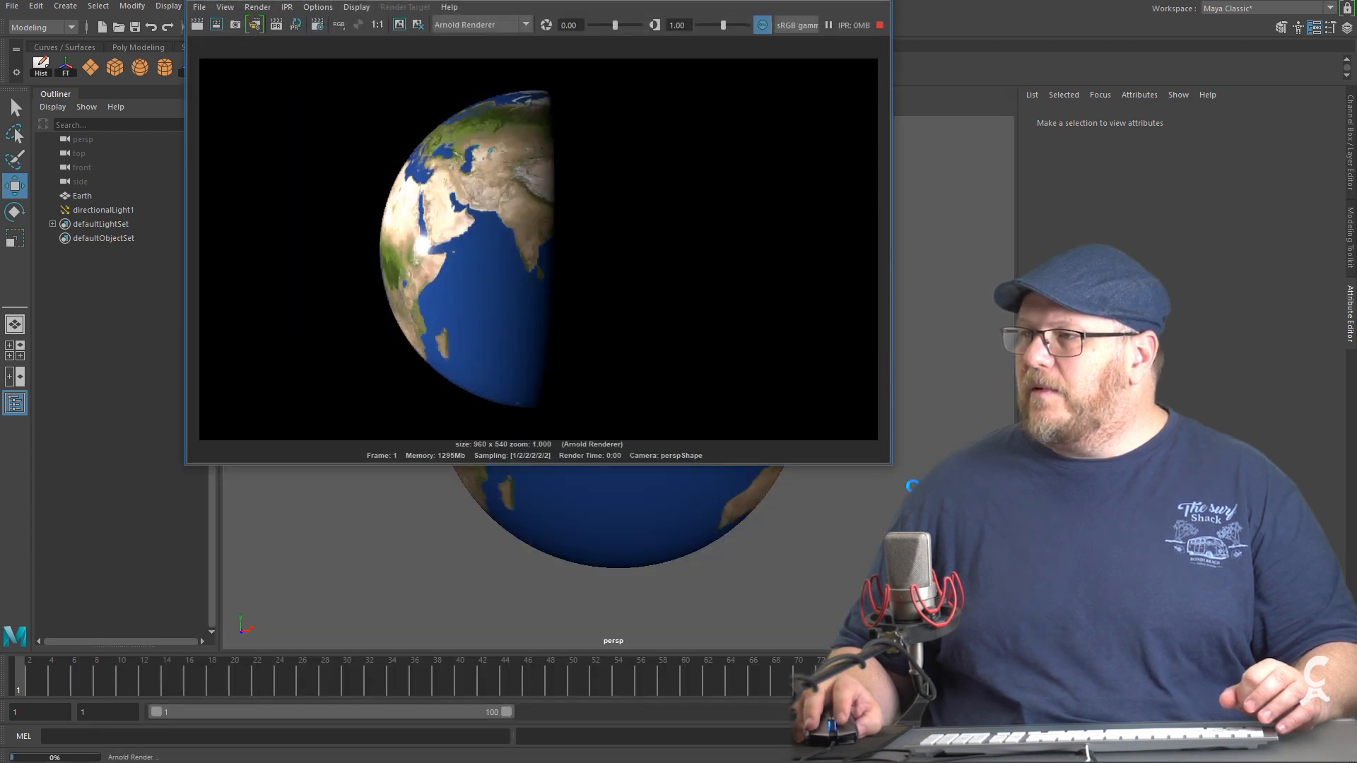
Select the Earth sphere, turn on its smooth mesh display, and check it in wireframe before returning to textured shading.
{"action": "left_click", "coordinate": [620, 358]}
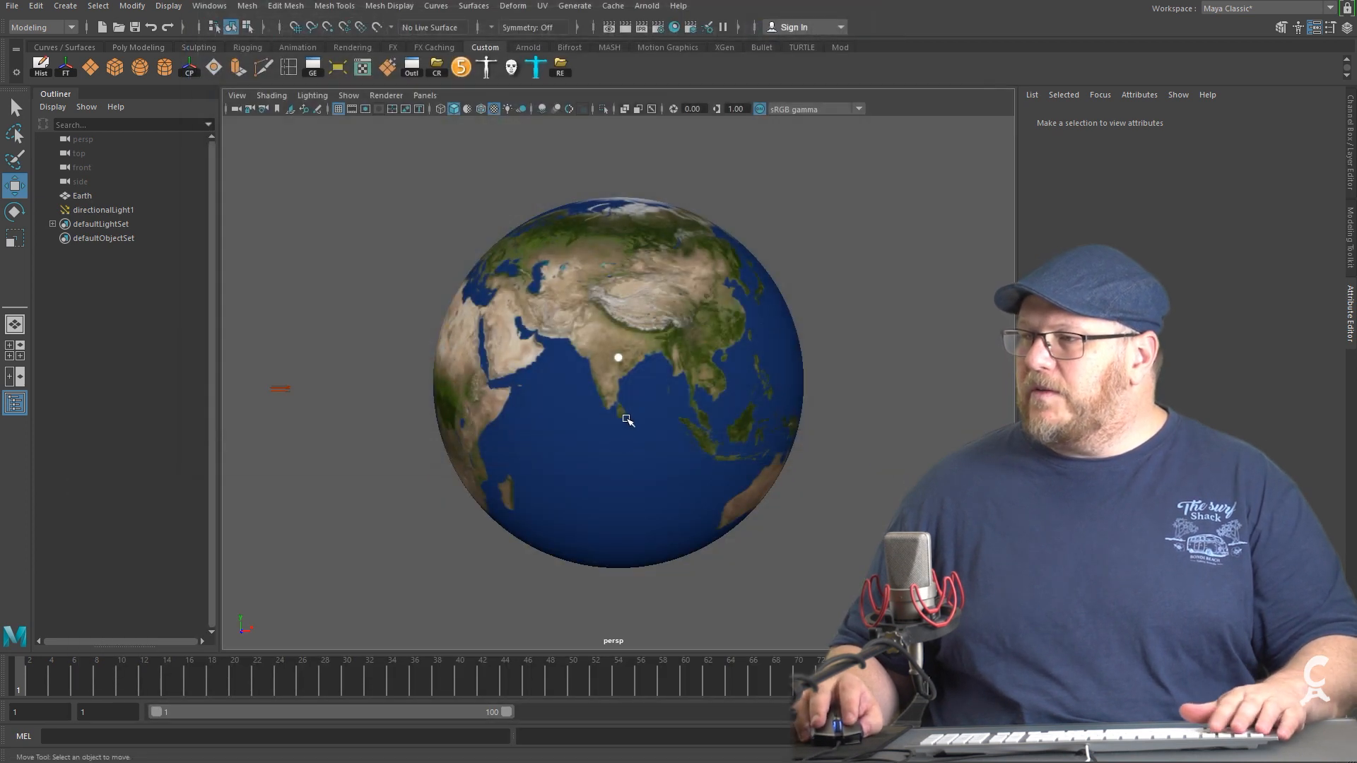
{"action": "left_click", "coordinate": [665, 440]}
{"action": "key", "text": "3"}
{"action": "key", "text": "4"}
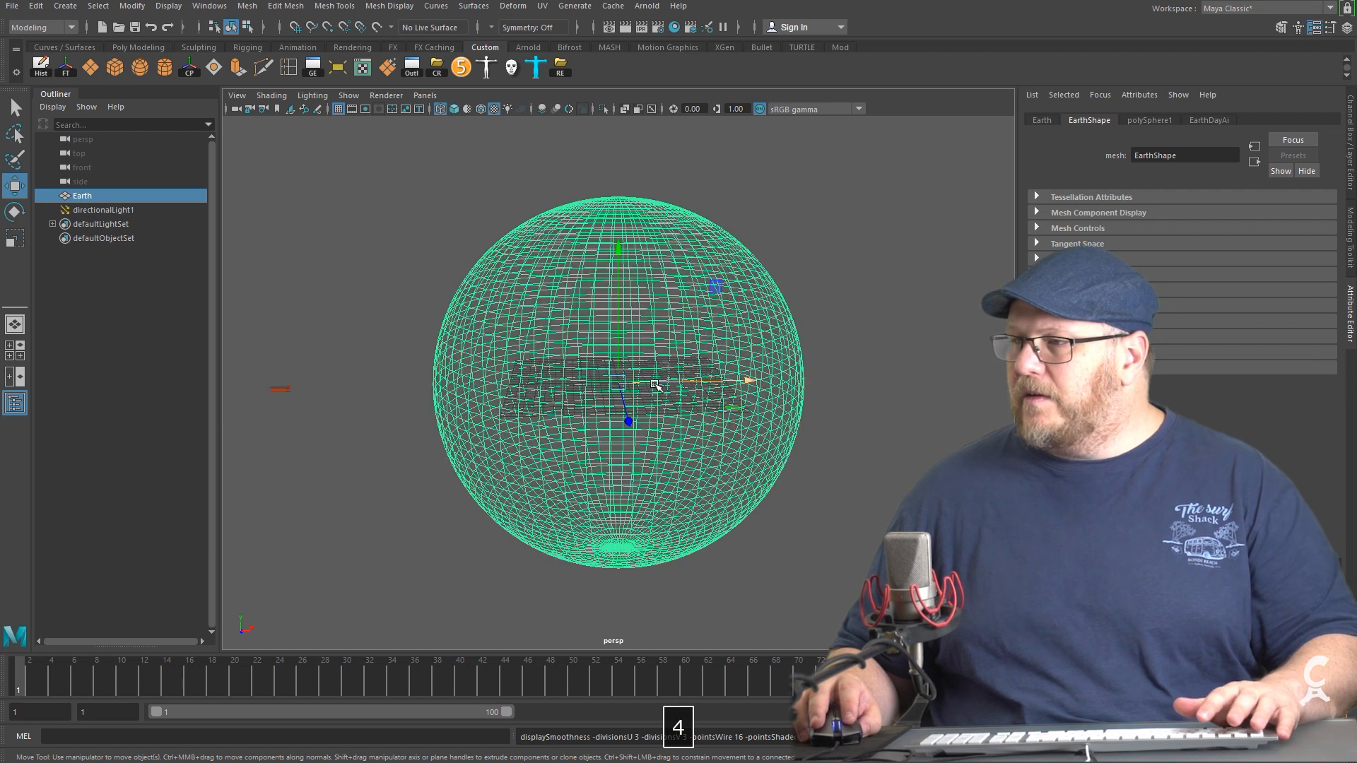
{"action": "left_click", "coordinate": [839, 269]}
{"action": "key", "text": "6"}
Rotate the Earth sphere about -58° around its Y axis so that Australia faces the camera.
{"action": "left_click", "coordinate": [739, 384]}
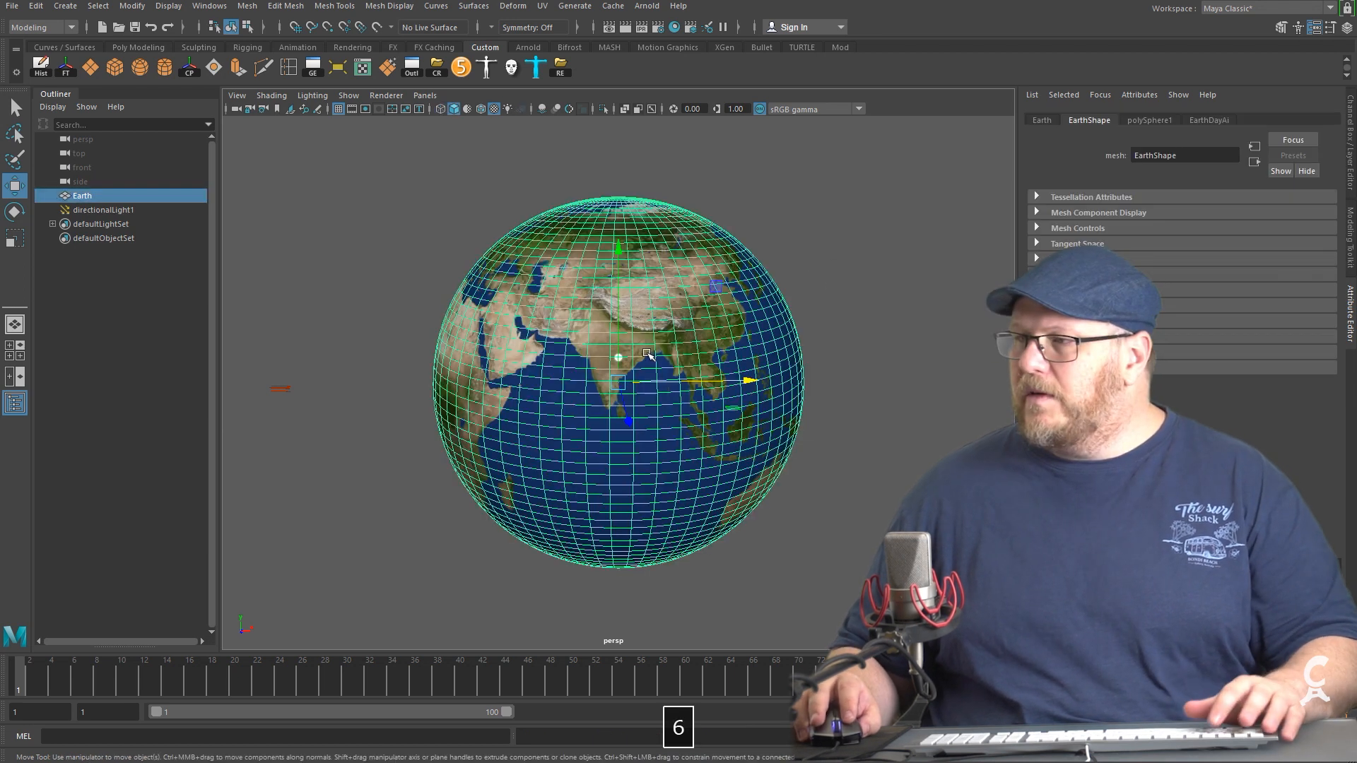
{"action": "key", "text": "r"}
{"action": "key", "text": "e"}
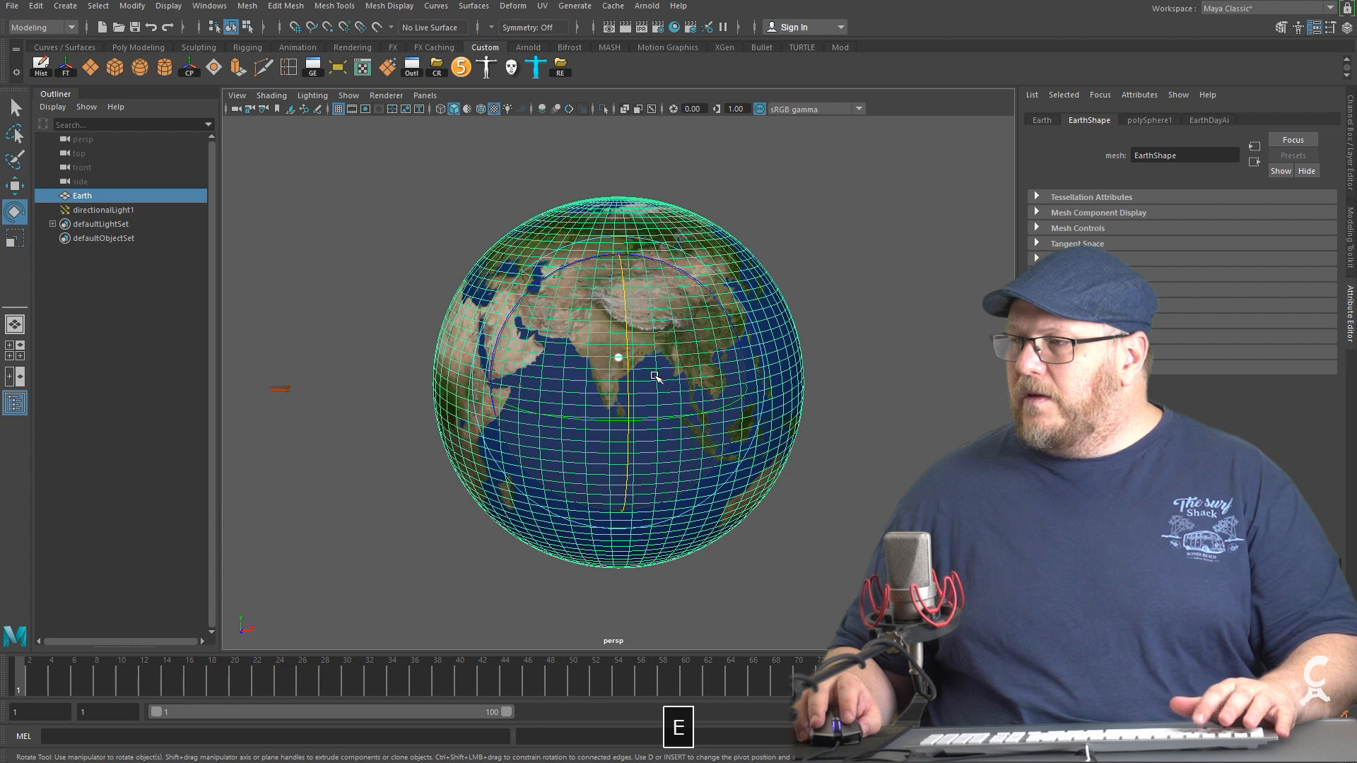
{"action": "left_click_drag", "start_coordinate": [670, 418], "coordinate": [534, 408]}
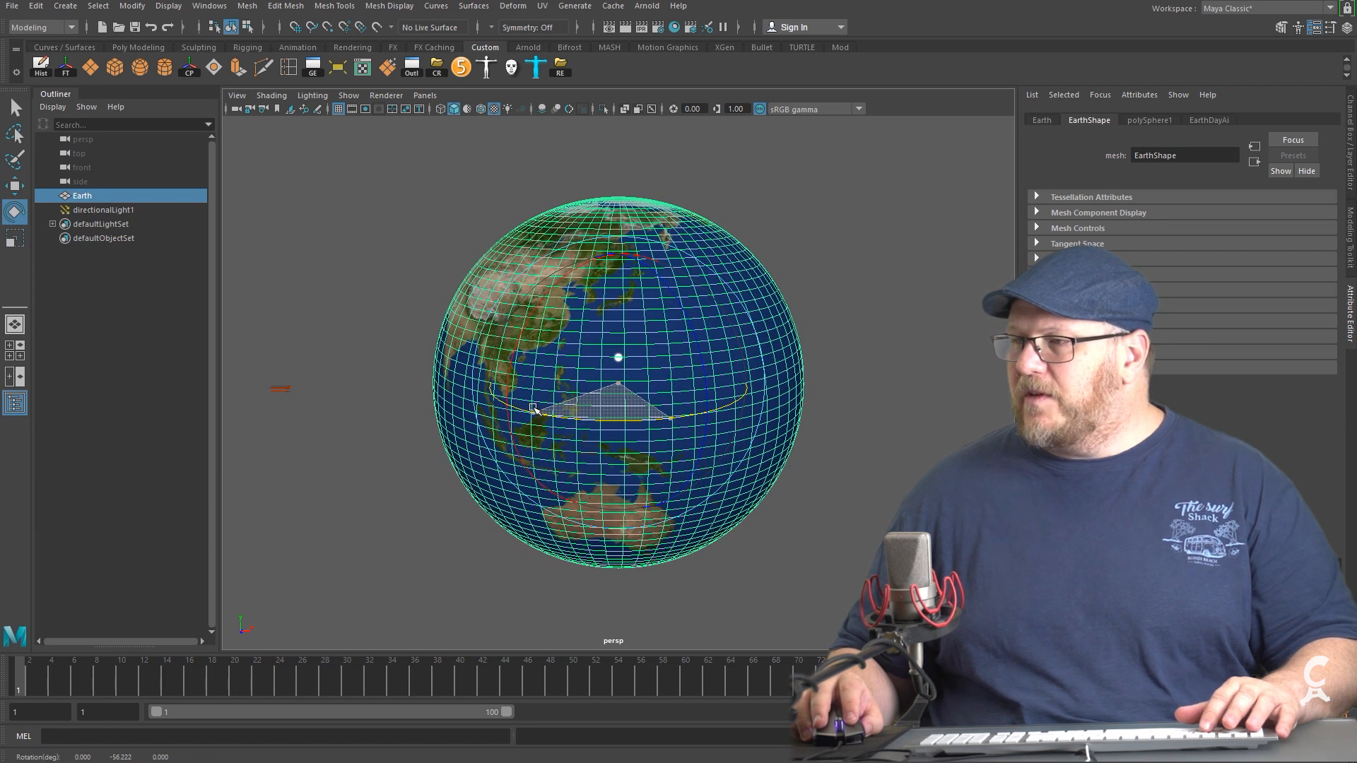
{"action": "left_click_drag", "start_coordinate": [642, 448], "coordinate": [638, 383], "text": "alt"}
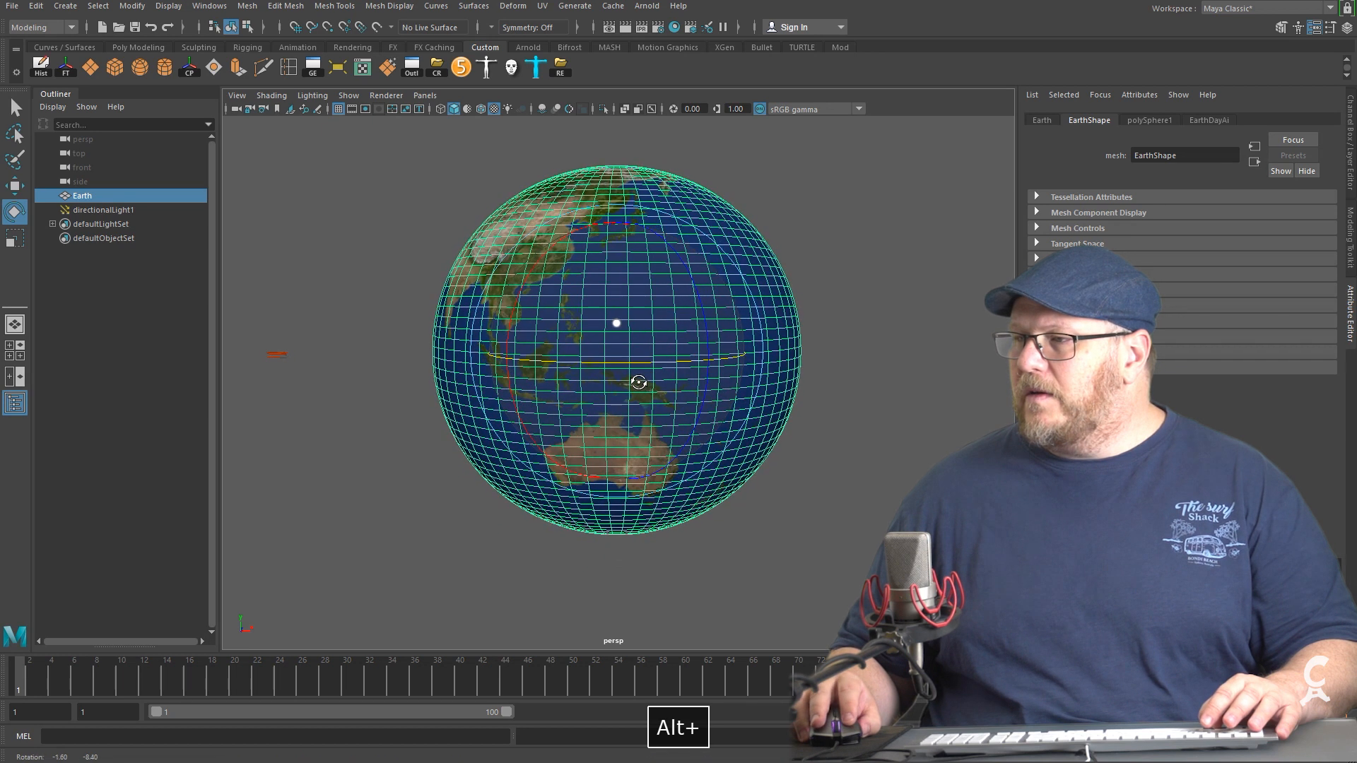
{"action": "left_click", "coordinate": [642, 24]}
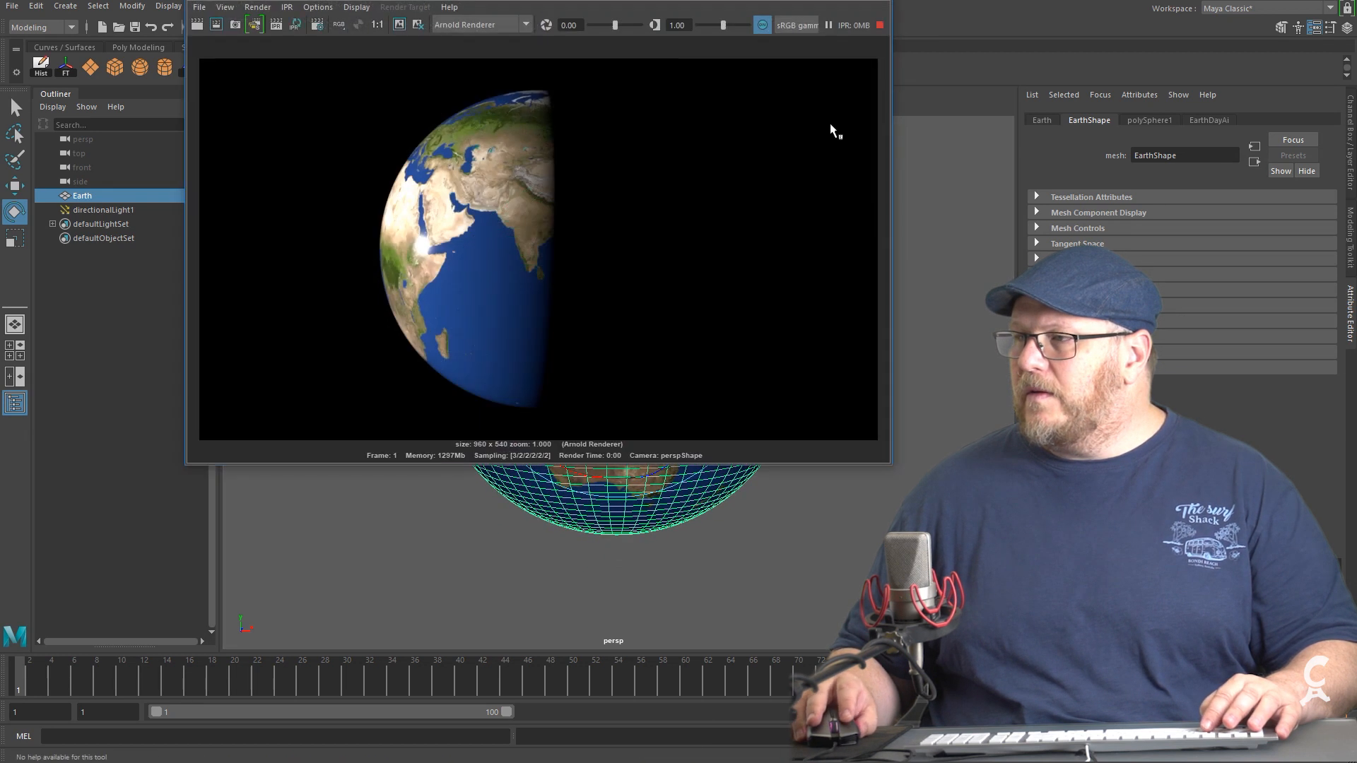
{"action": "left_click", "coordinate": [890, 2]}
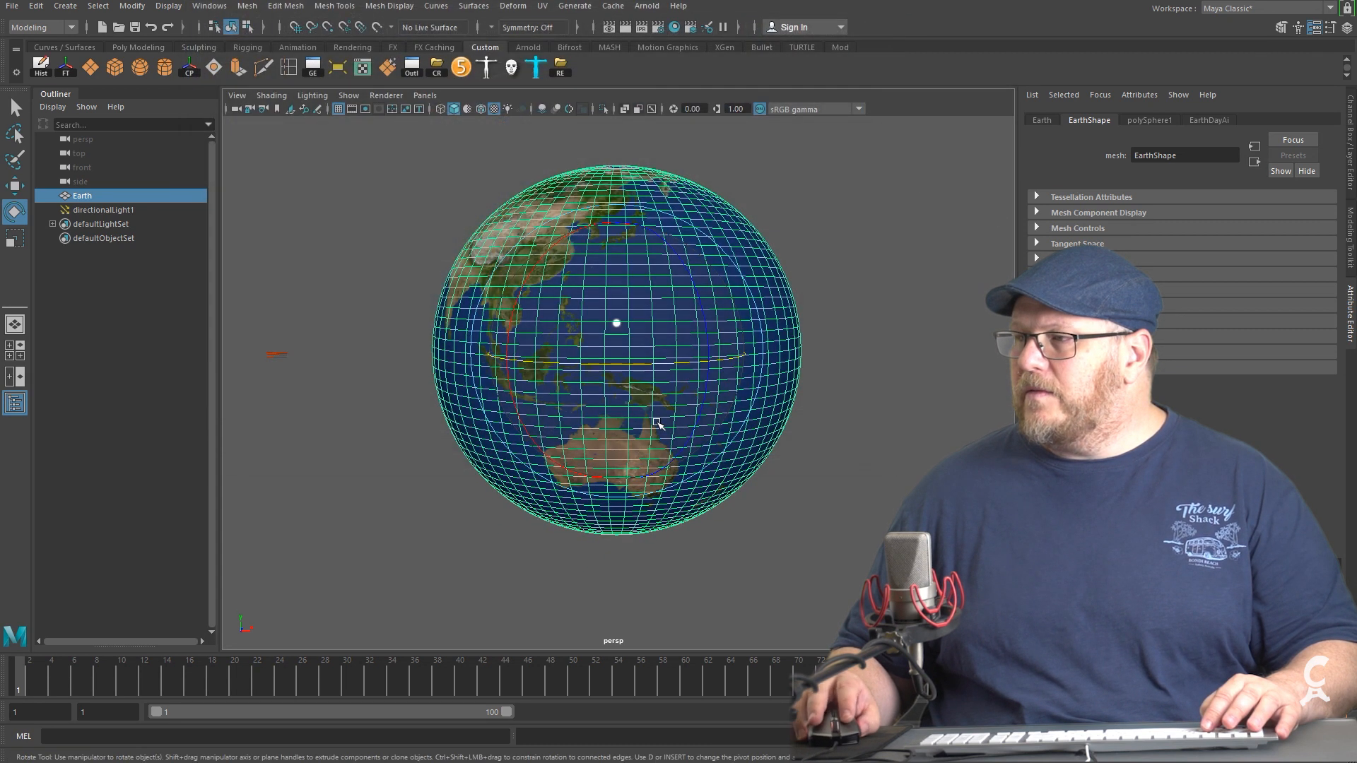
Set the Earth sphere's Rotate Y to -58 and render the perspective view.
{"action": "left_click_drag", "start_coordinate": [644, 364], "coordinate": [635, 363]}
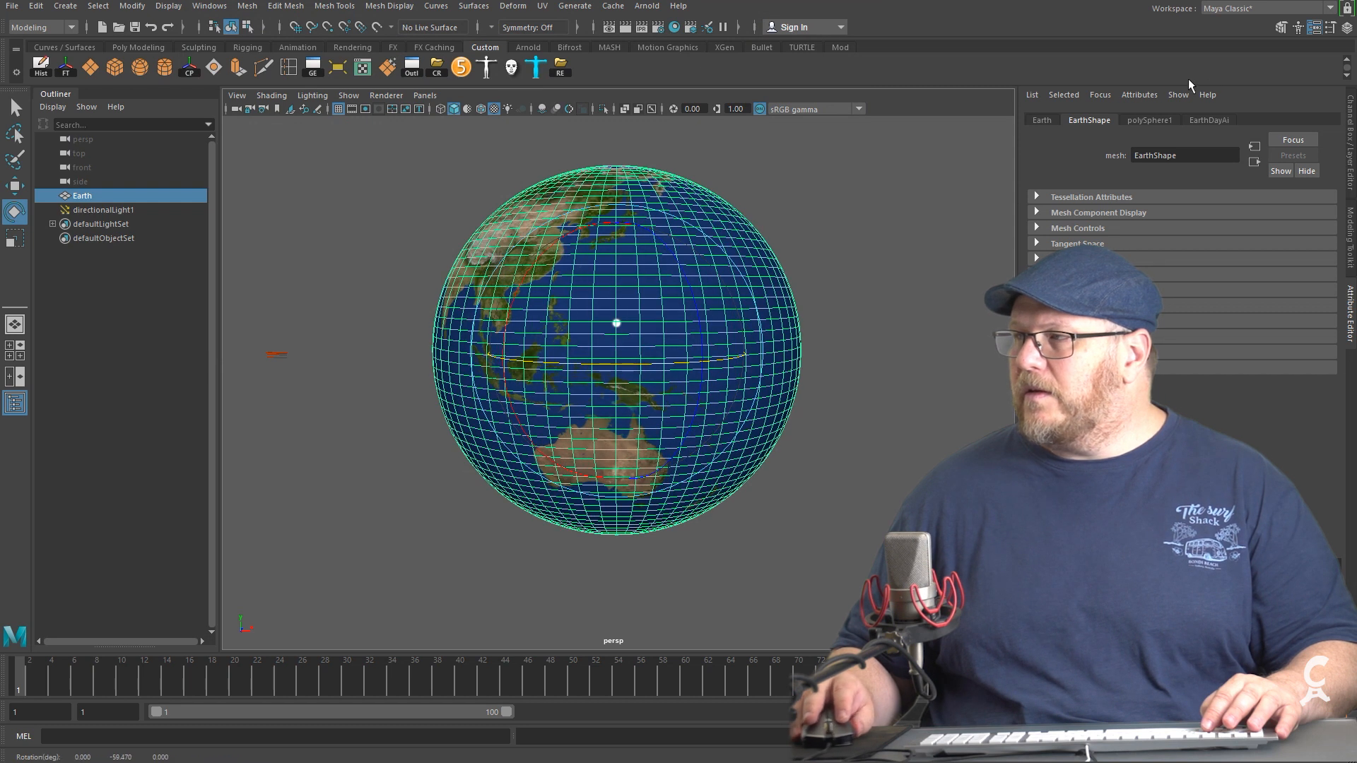
{"action": "key", "text": "ctrl+a"}
{"action": "left_click", "coordinate": [1324, 179]}
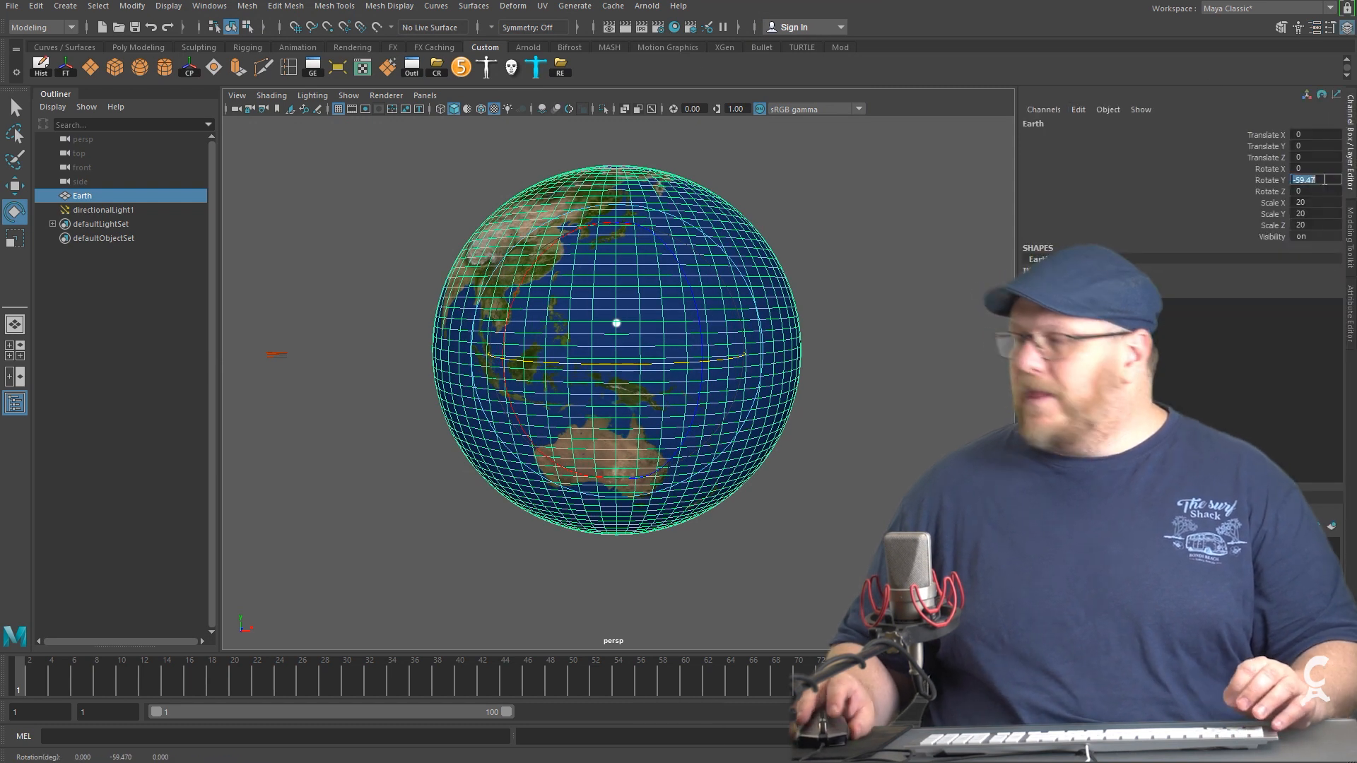
{"action": "type", "text": "-58"}
{"action": "key", "text": "Return"}
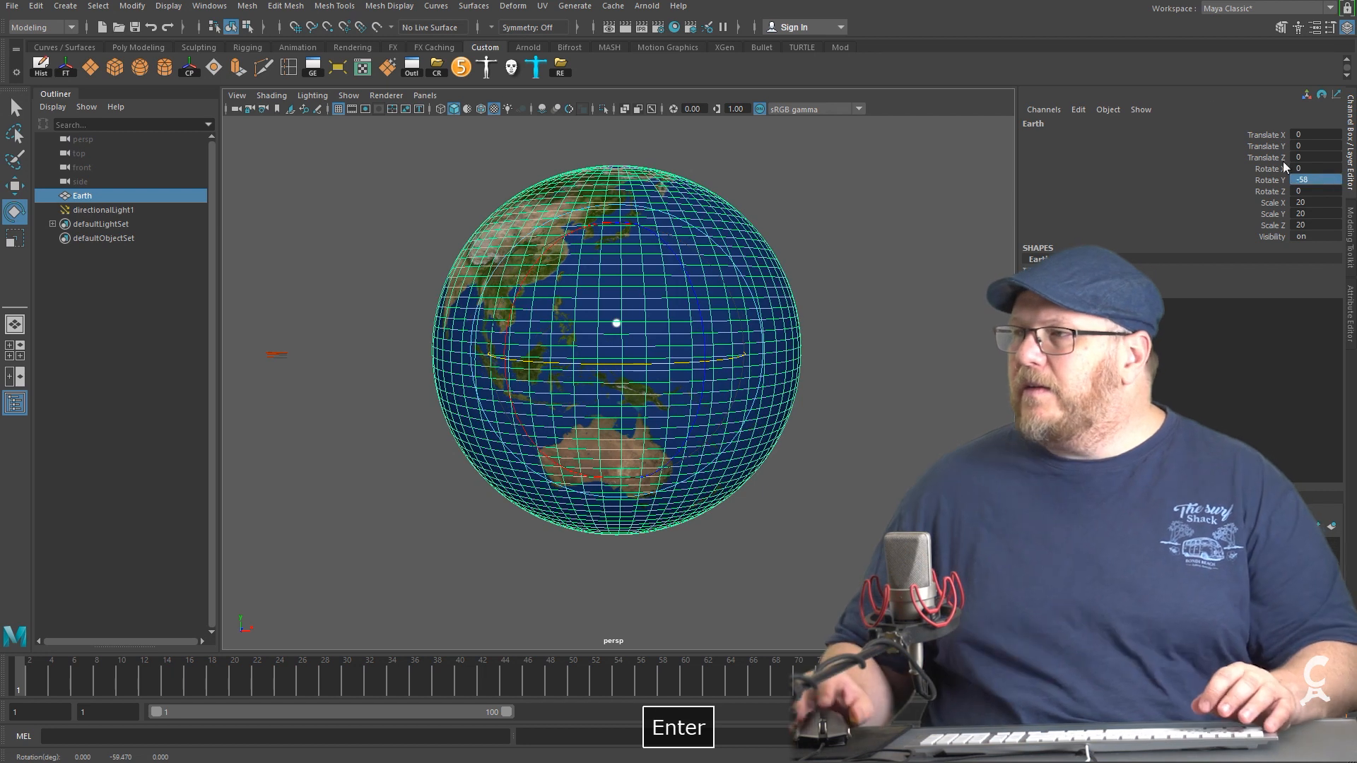
{"action": "left_click", "coordinate": [641, 27]}
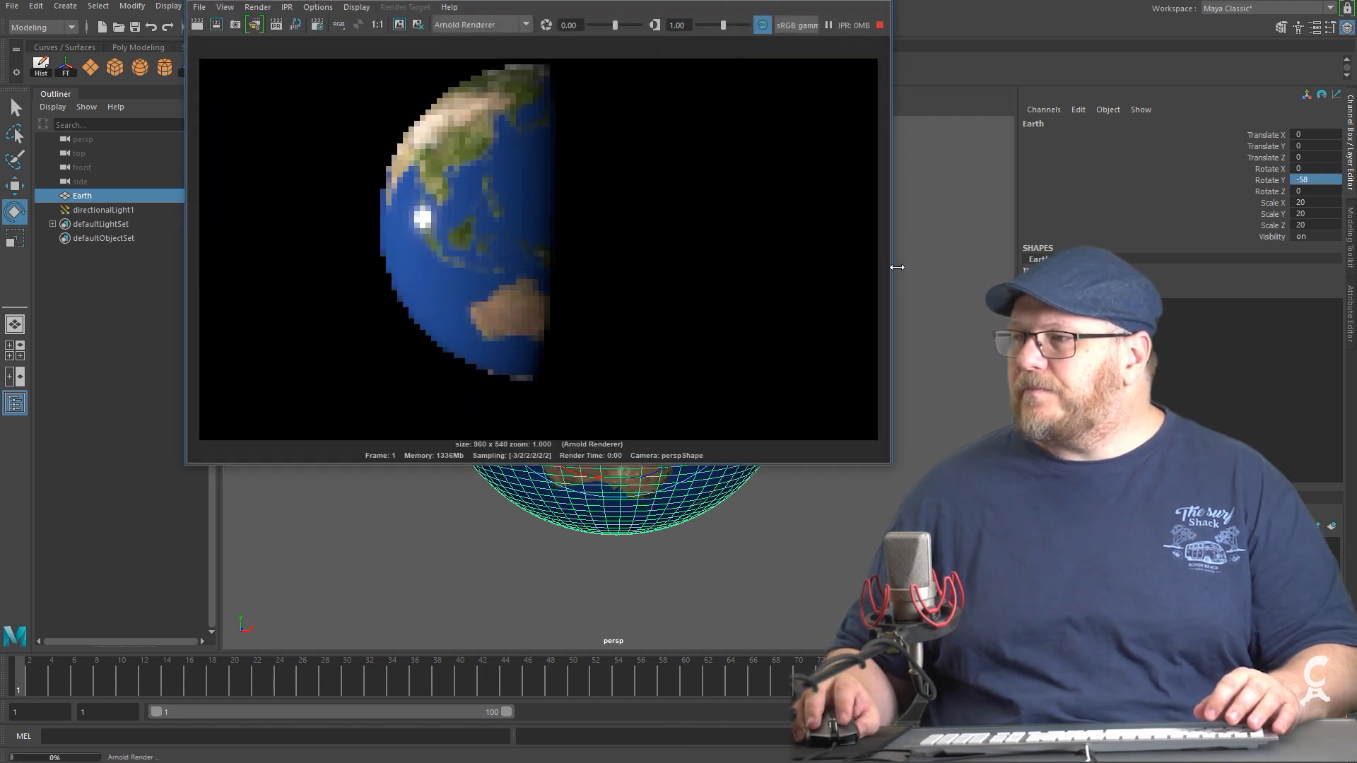
Save the scene as Earth in Maya ASCII format in the project's scenes folder.
{"action": "left_click", "coordinate": [10, 95]}
{"action": "left_click", "coordinate": [136, 26]}
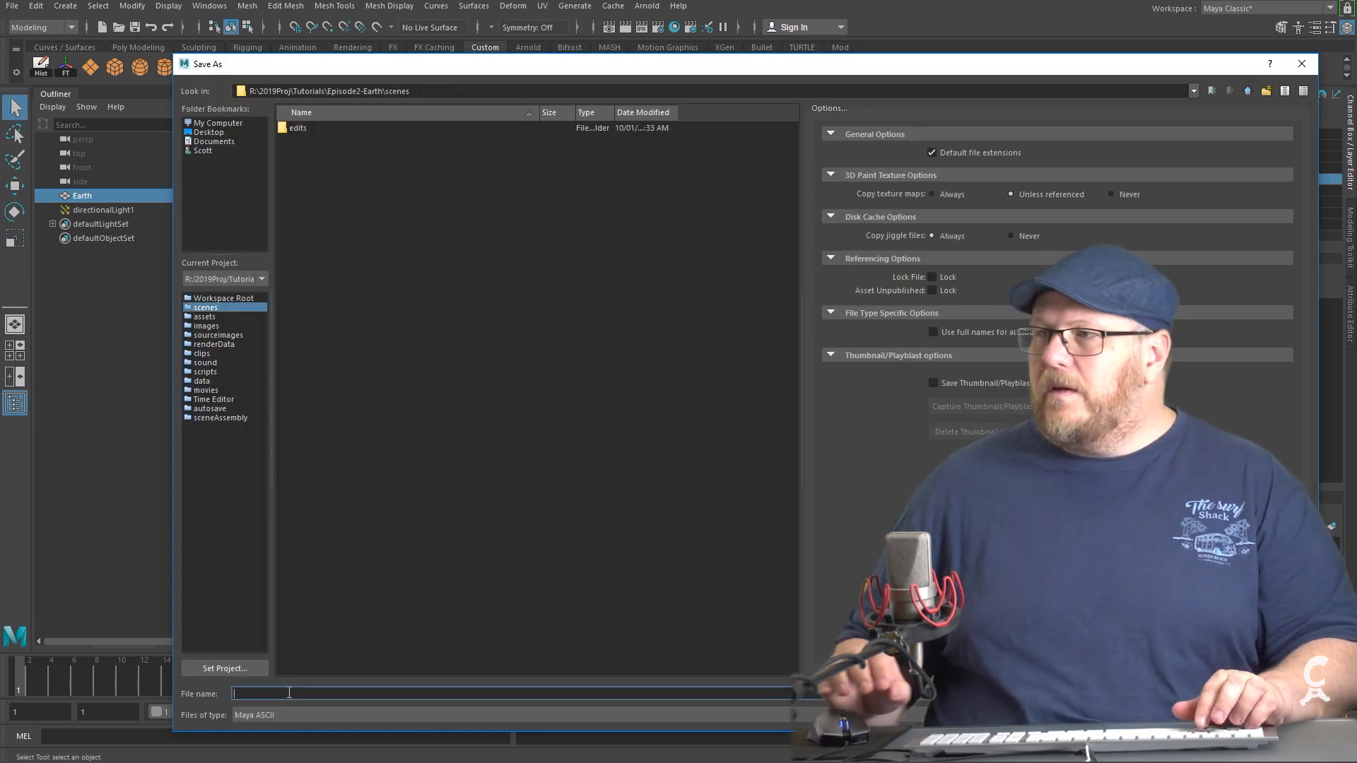
{"action": "type", "text": "Earth"}
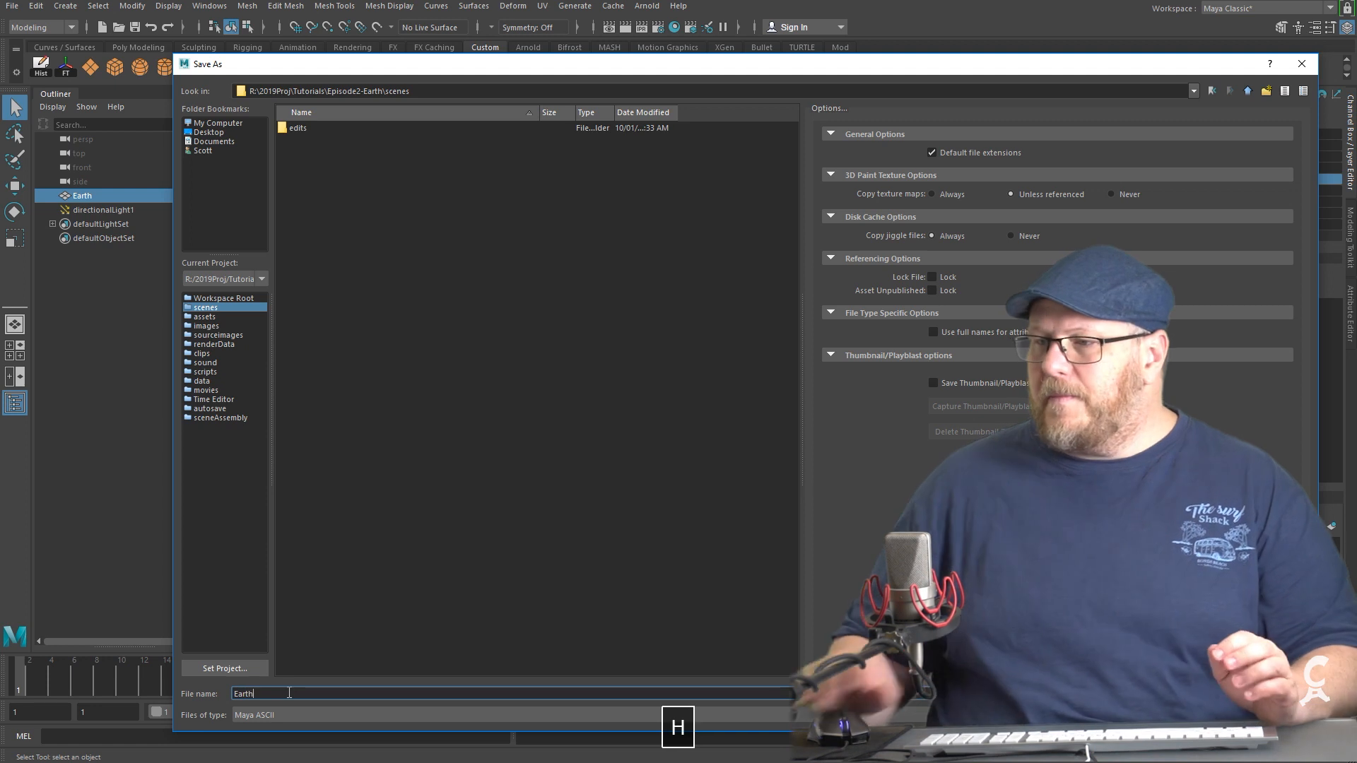
{"action": "key", "text": "Return"}
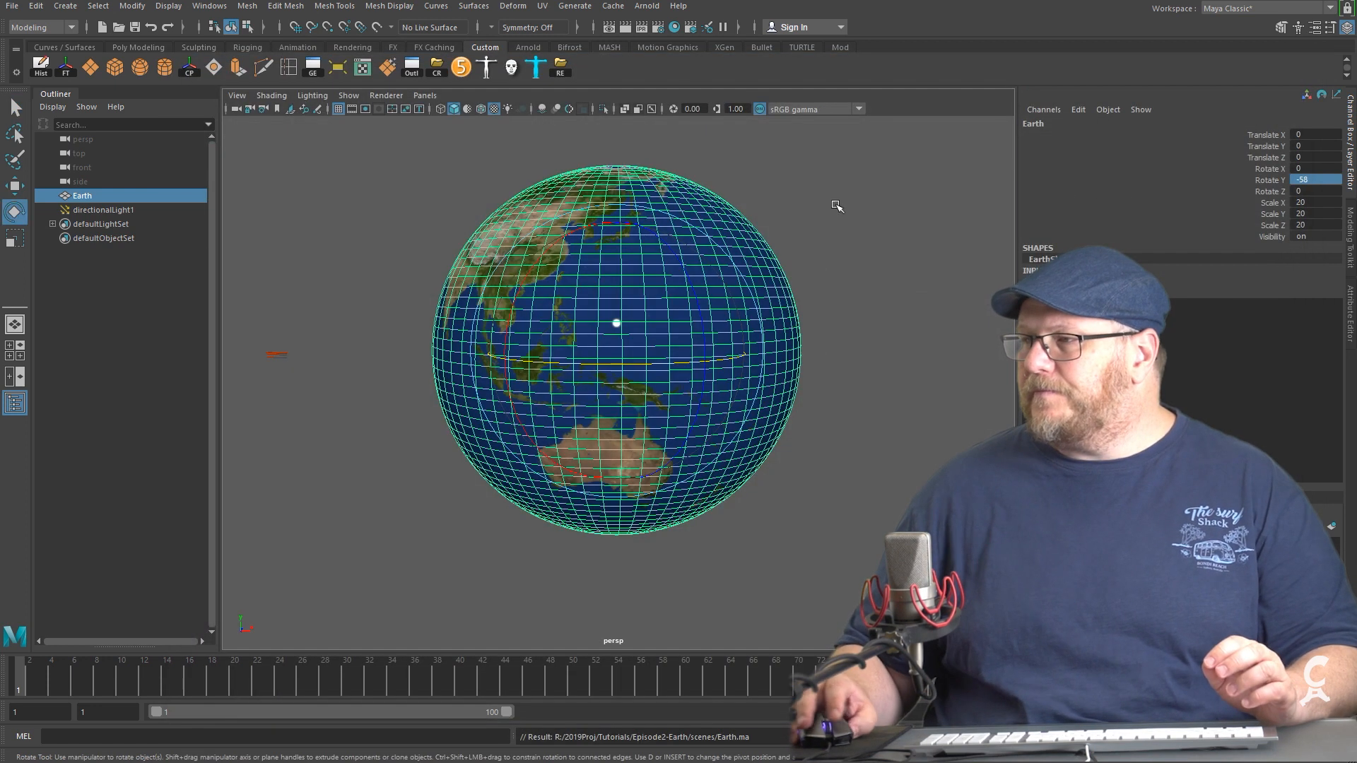
Connect a file texture to the bump mapping in the EarthDayAi material's geometry attributes.
{"action": "key", "text": "ctrl+a"}
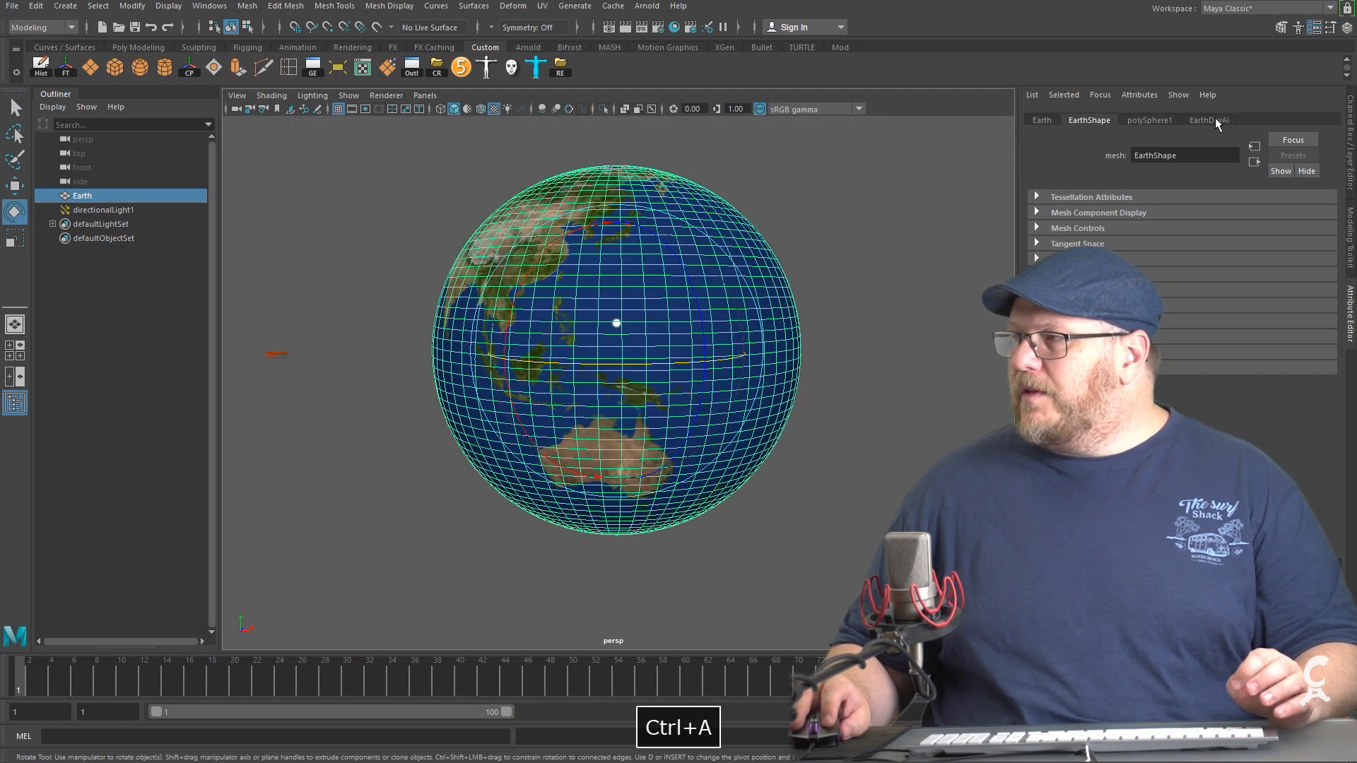
{"action": "left_click", "coordinate": [1210, 119]}
{"action": "scroll", "coordinate": [1250, 416], "scroll_direction": "down", "scroll_amount": 3}
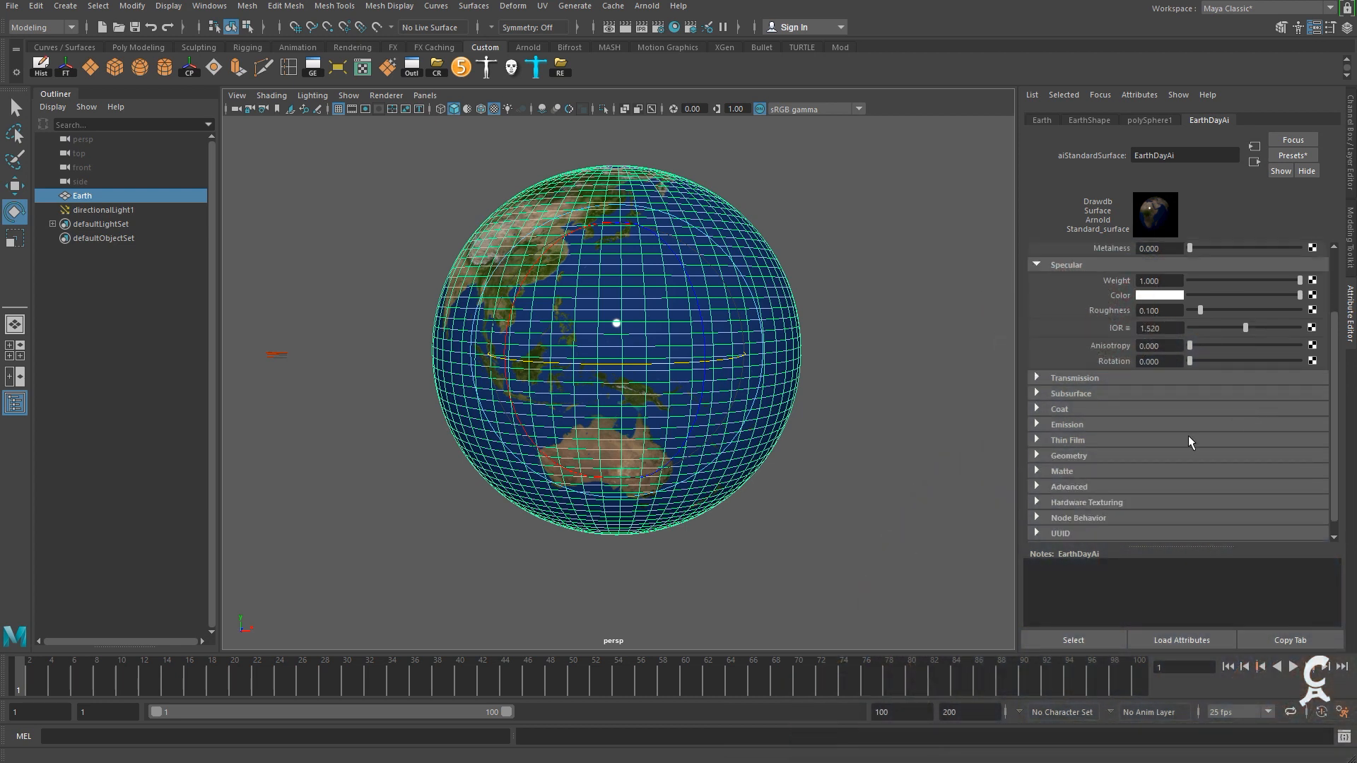
{"action": "left_click", "coordinate": [1040, 455]}
{"action": "scroll", "coordinate": [1230, 410], "scroll_direction": "down", "scroll_amount": 3}
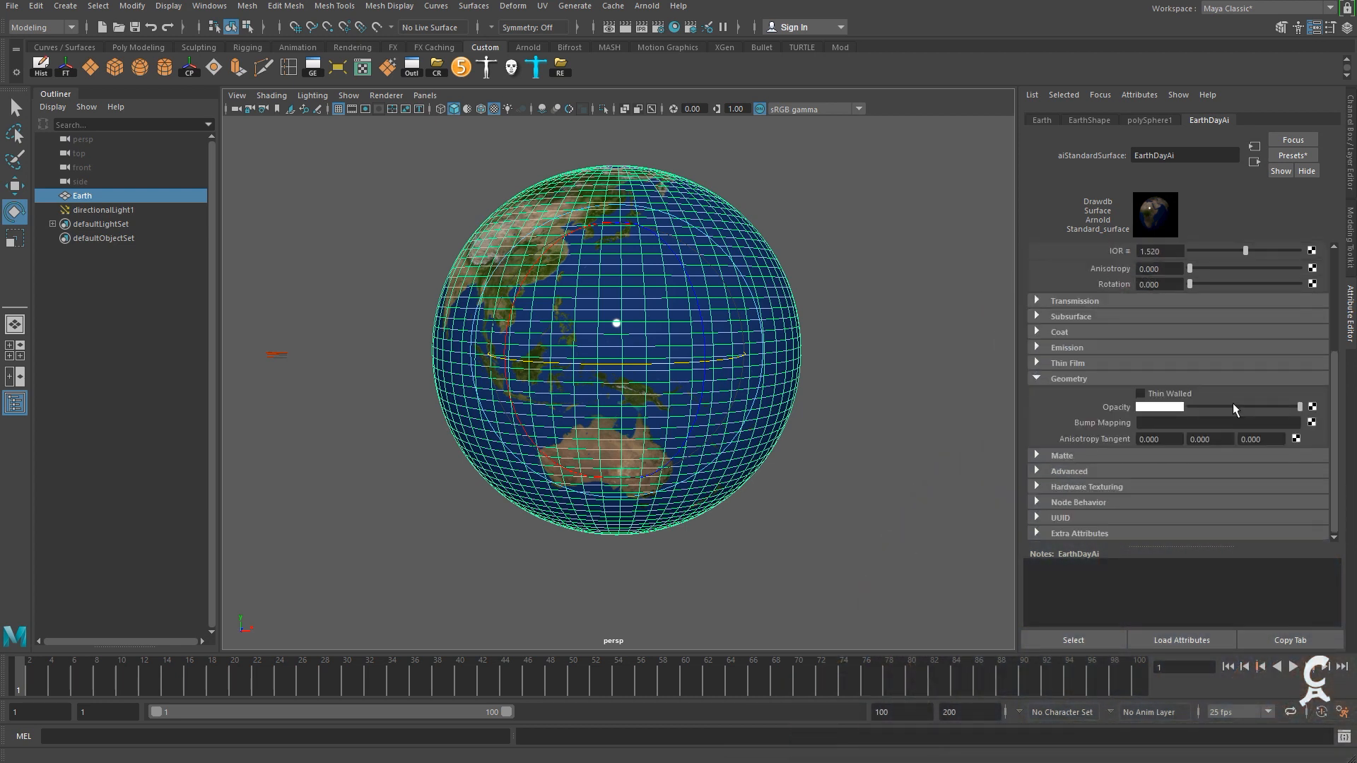
{"action": "left_click", "coordinate": [1312, 423]}
{"action": "left_click", "coordinate": [726, 471]}
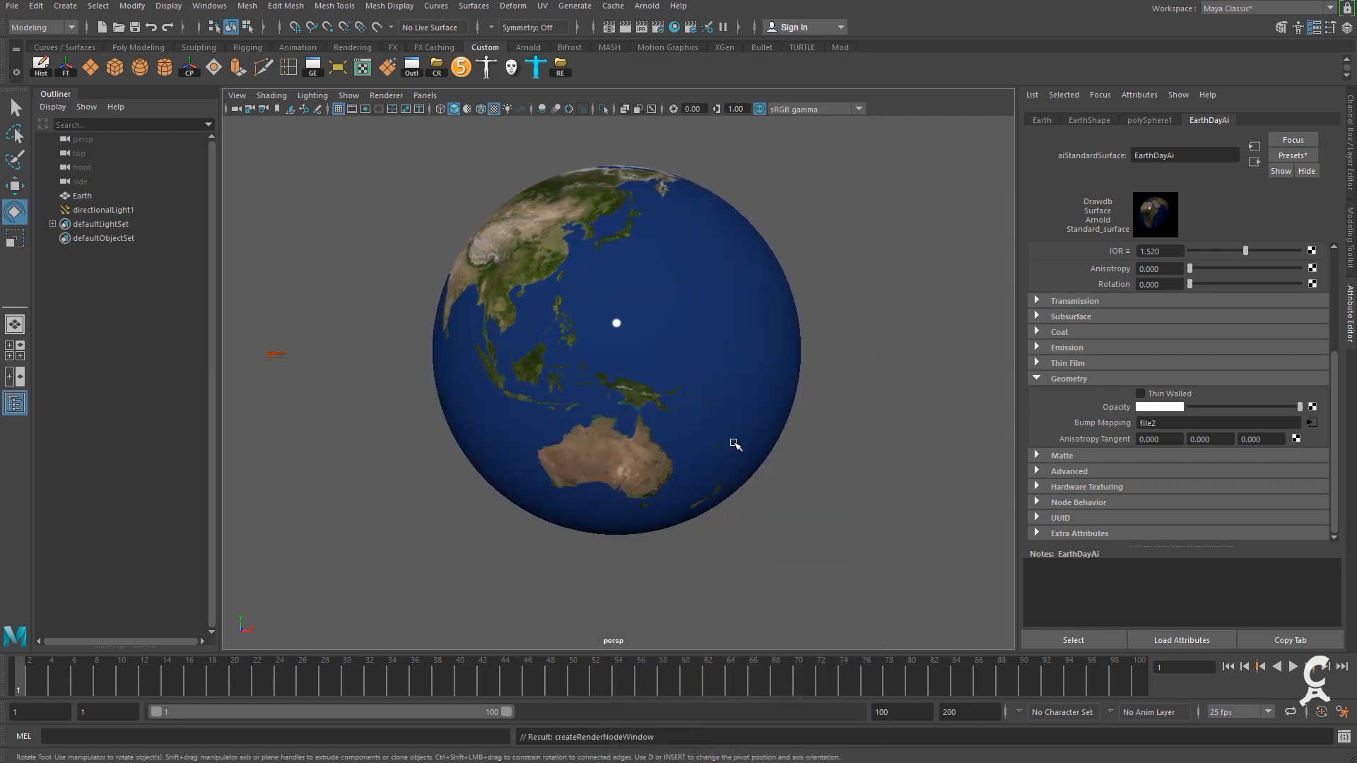
Load 8k_earth_daymap.jpg into the bump mapping's file texture and render the Earth.
{"action": "left_click", "coordinate": [1319, 263]}
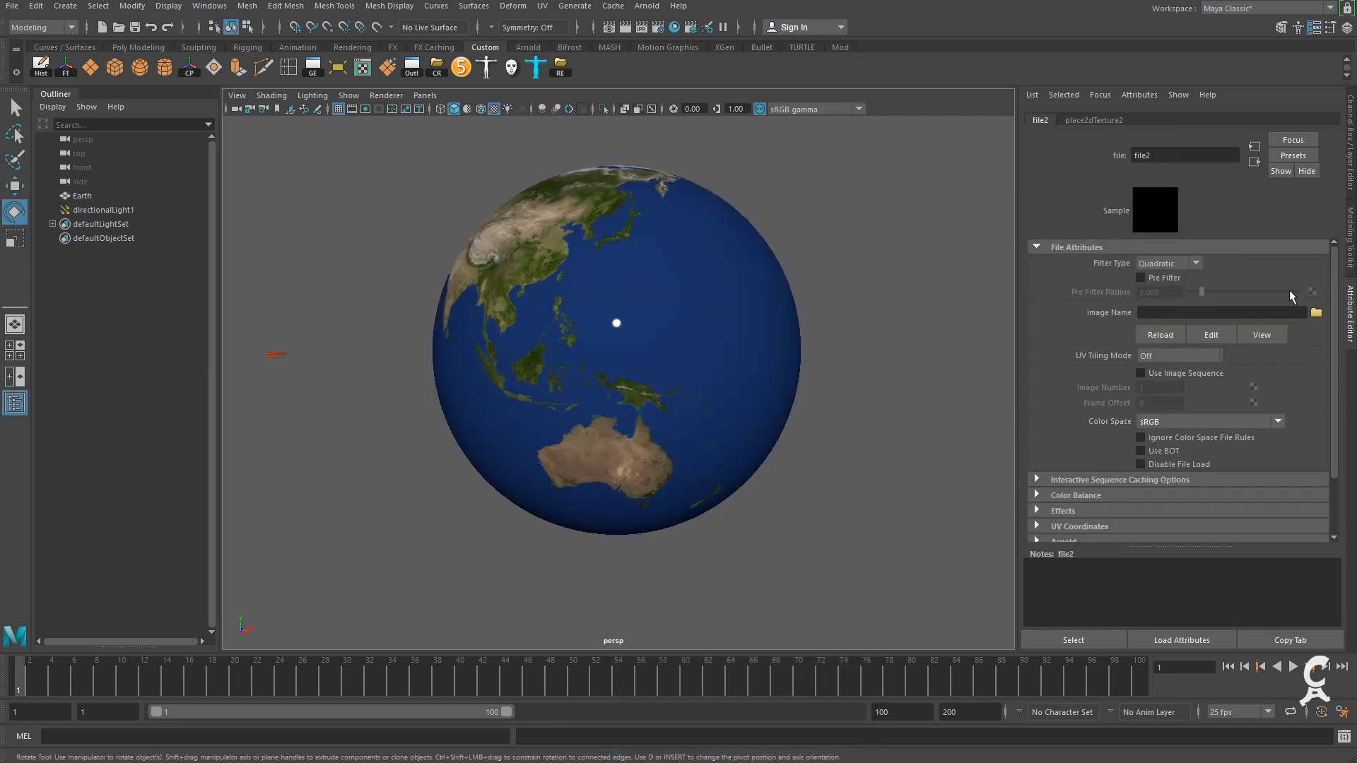
{"action": "left_click", "coordinate": [1315, 312]}
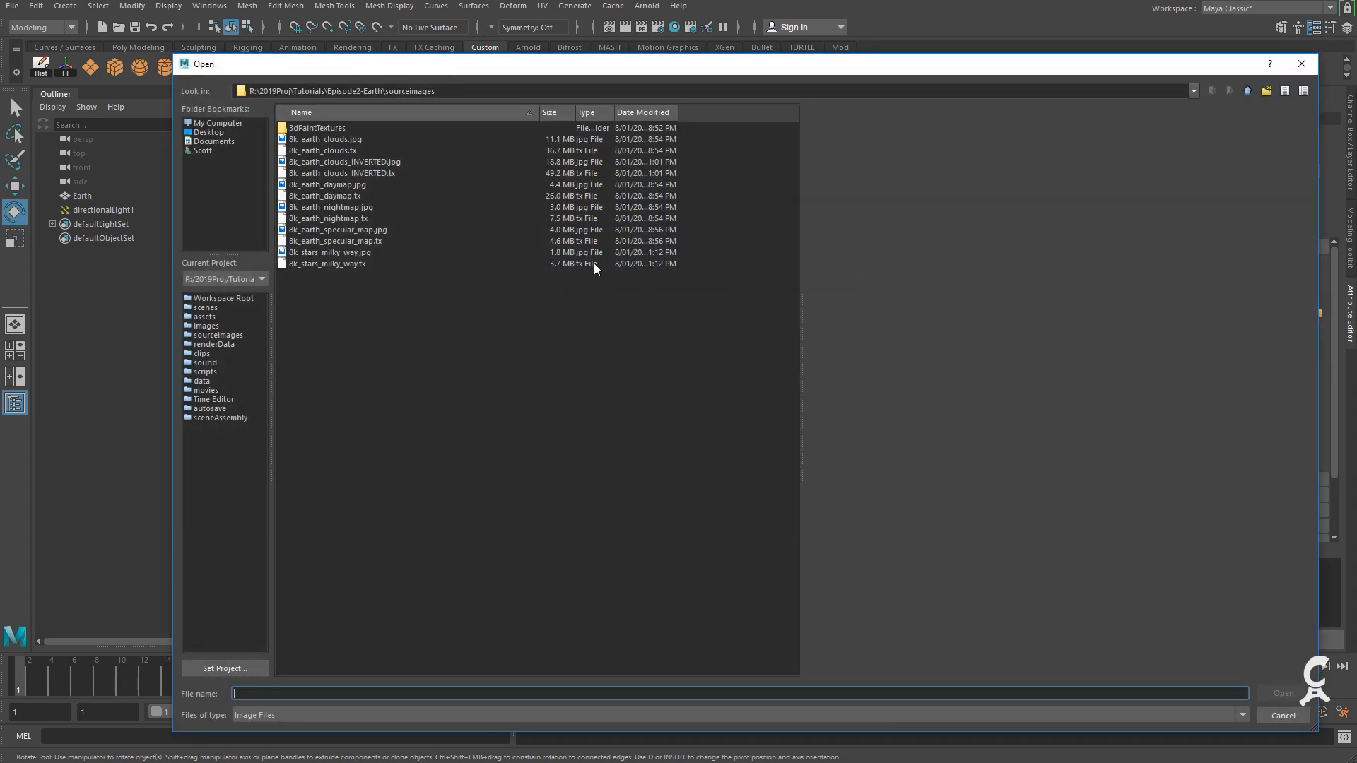
{"action": "left_click", "coordinate": [346, 184]}
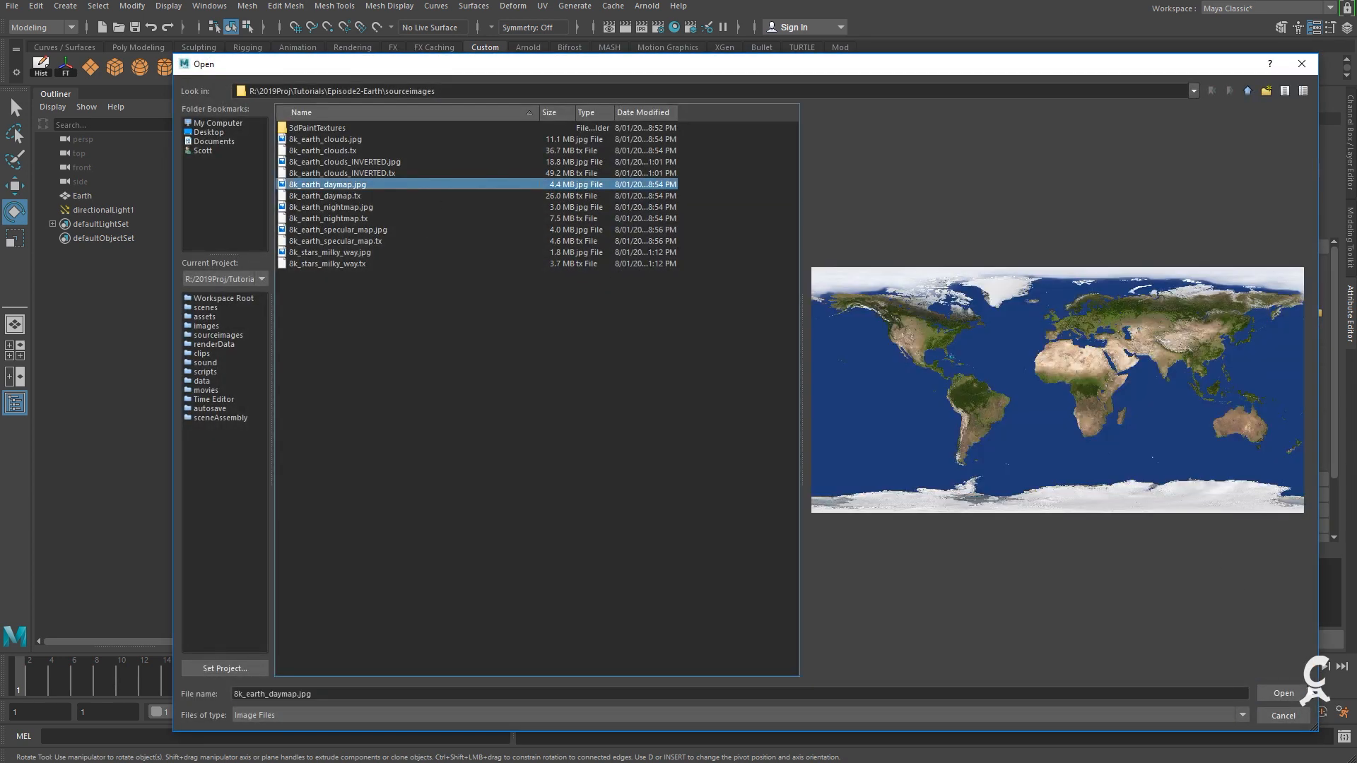
{"action": "left_click", "coordinate": [1305, 694]}
{"action": "left_click", "coordinate": [645, 28]}
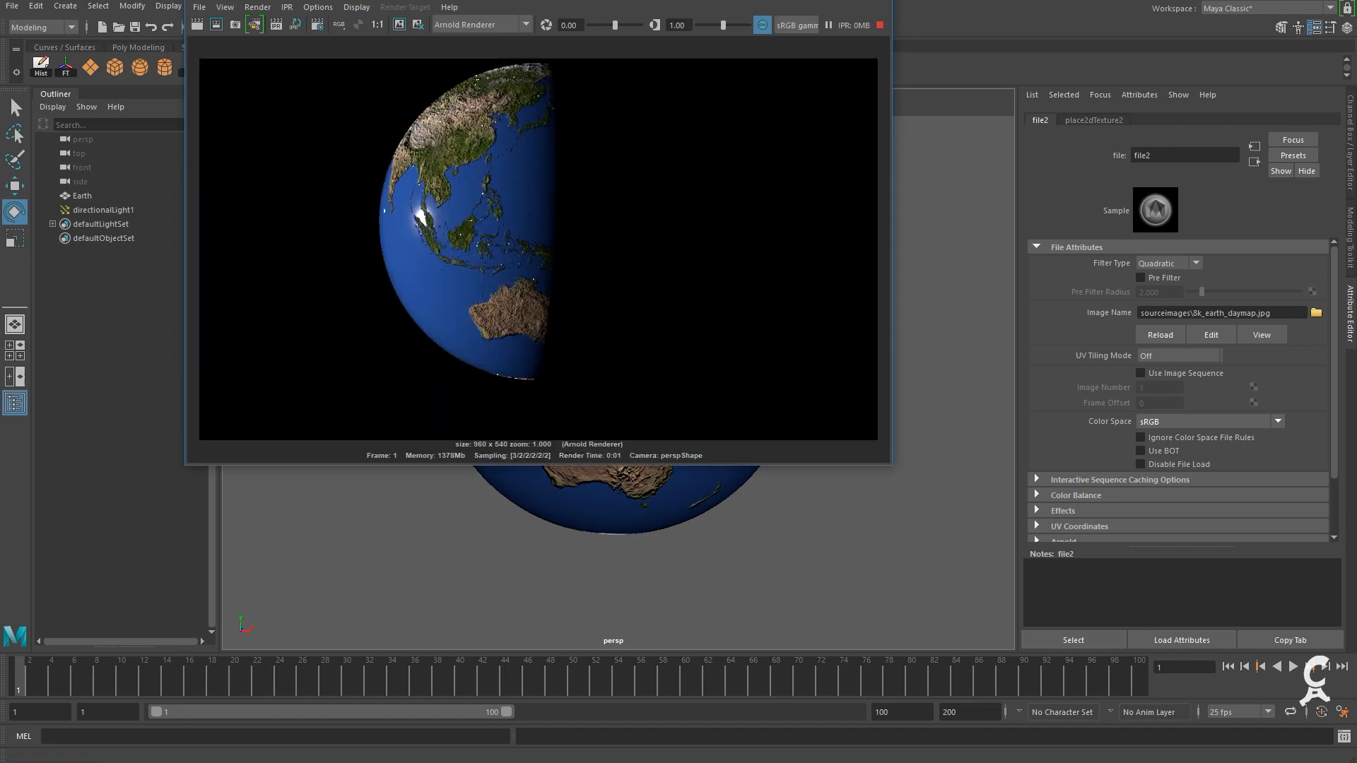
{"action": "left_click", "coordinate": [876, 0]}
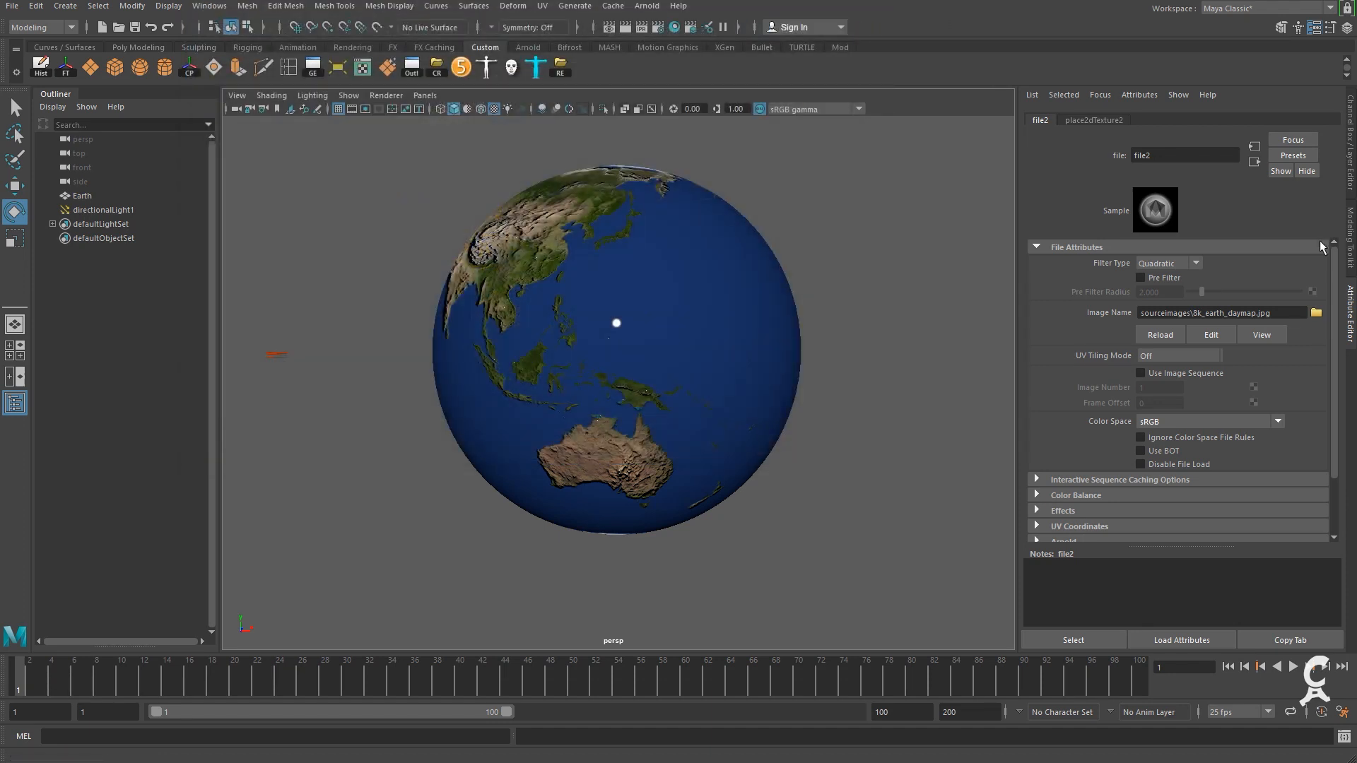
Set the bump2d1 bump depth to 0.1 and test-render the whole Earth and a closer view of Australia.
{"action": "left_click", "coordinate": [1254, 163]}
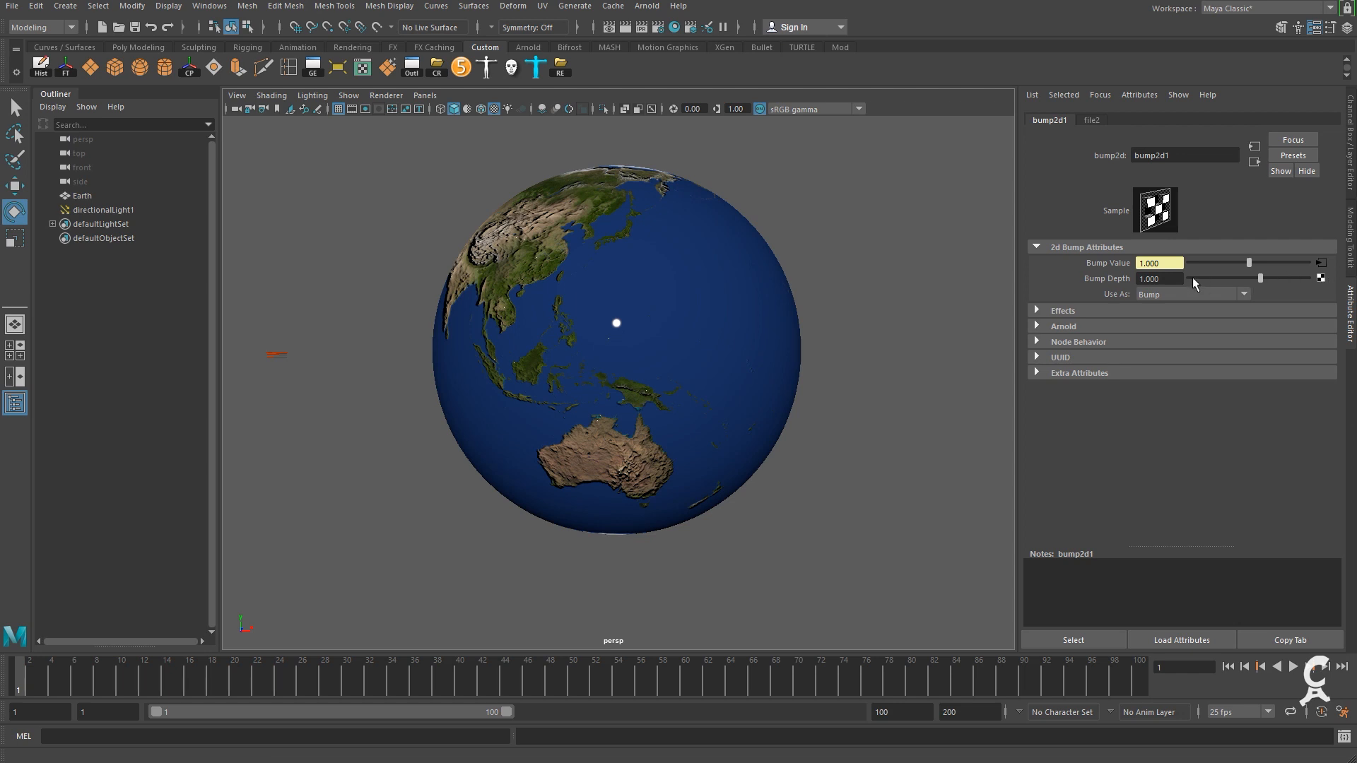
{"action": "left_click", "coordinate": [1170, 278]}
{"action": "type", "text": ".1"}
{"action": "key", "text": "Tab"}
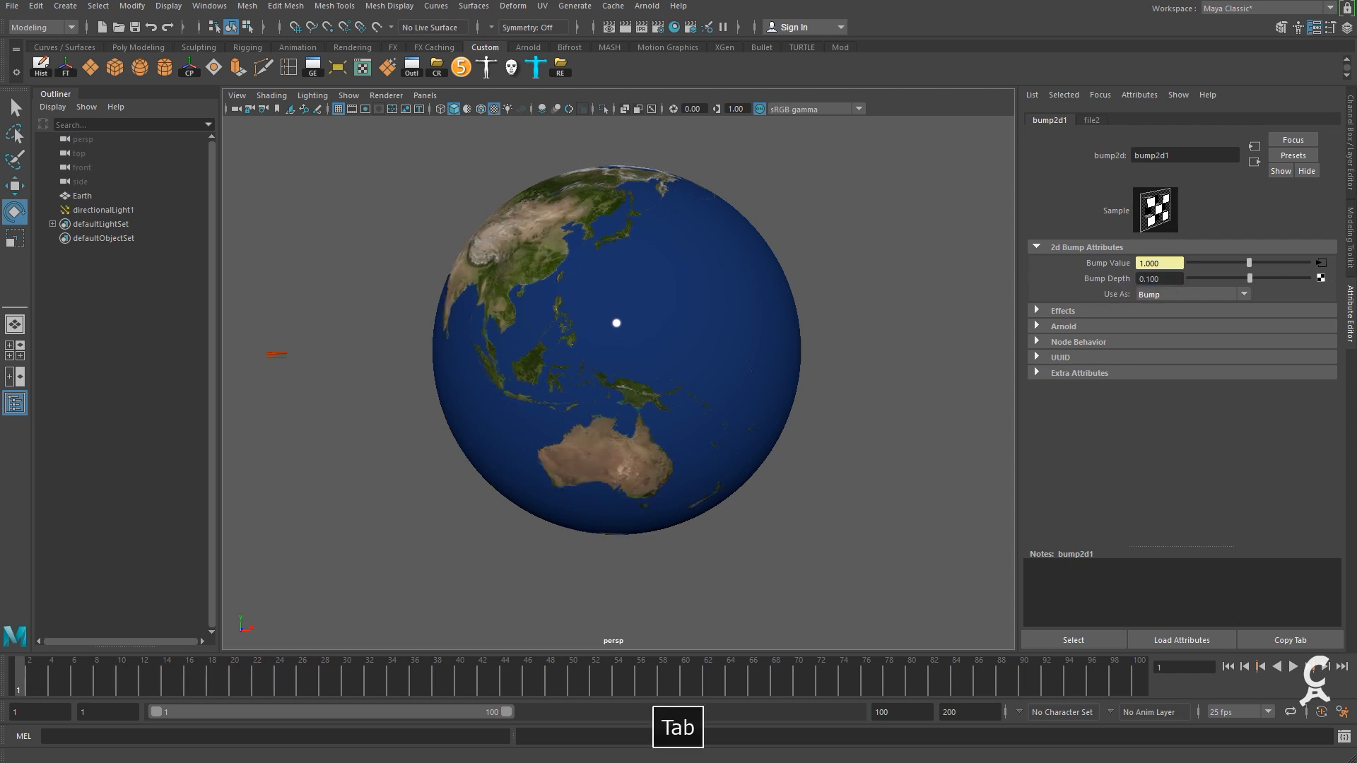
{"action": "left_click", "coordinate": [633, 28]}
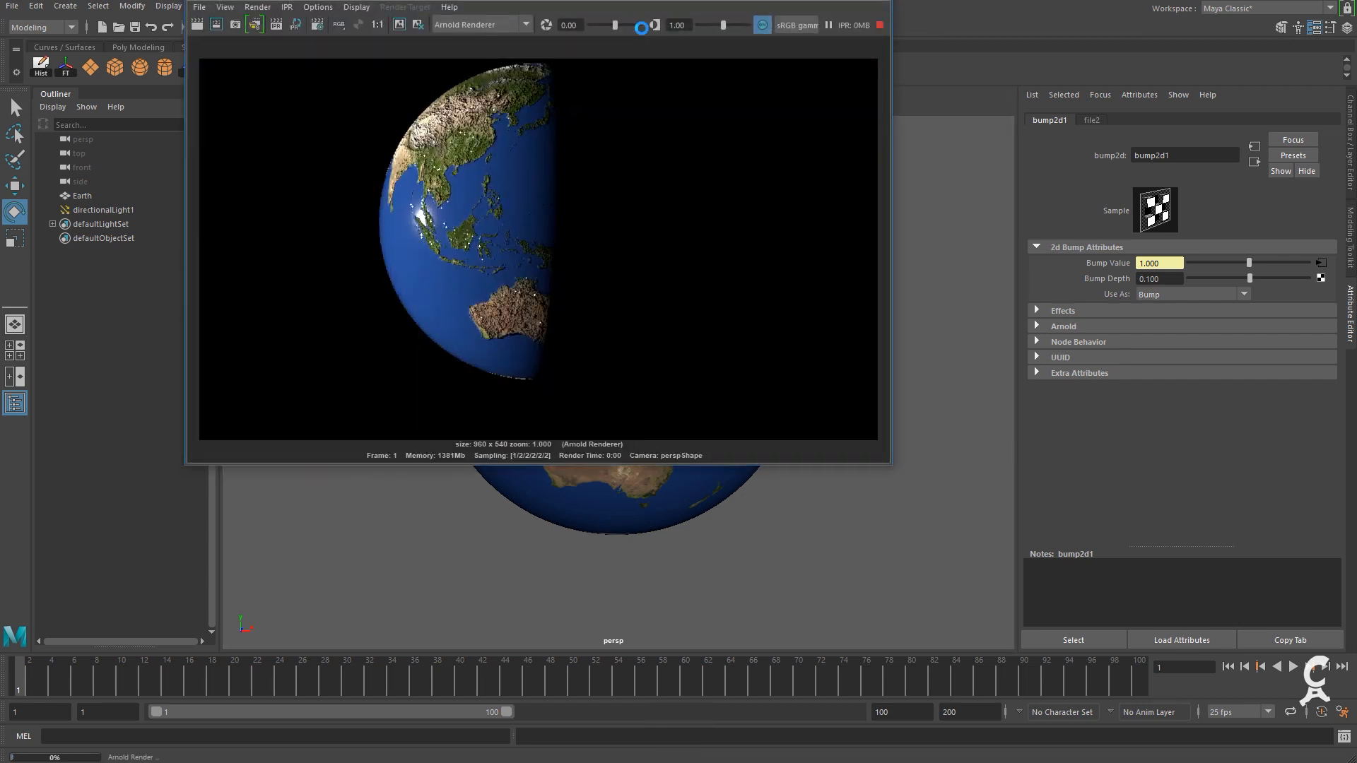
{"action": "left_click", "coordinate": [878, 3]}
{"action": "right_click_drag", "start_coordinate": [472, 404], "coordinate": [596, 419], "text": "alt"}
{"action": "left_click", "coordinate": [642, 28]}
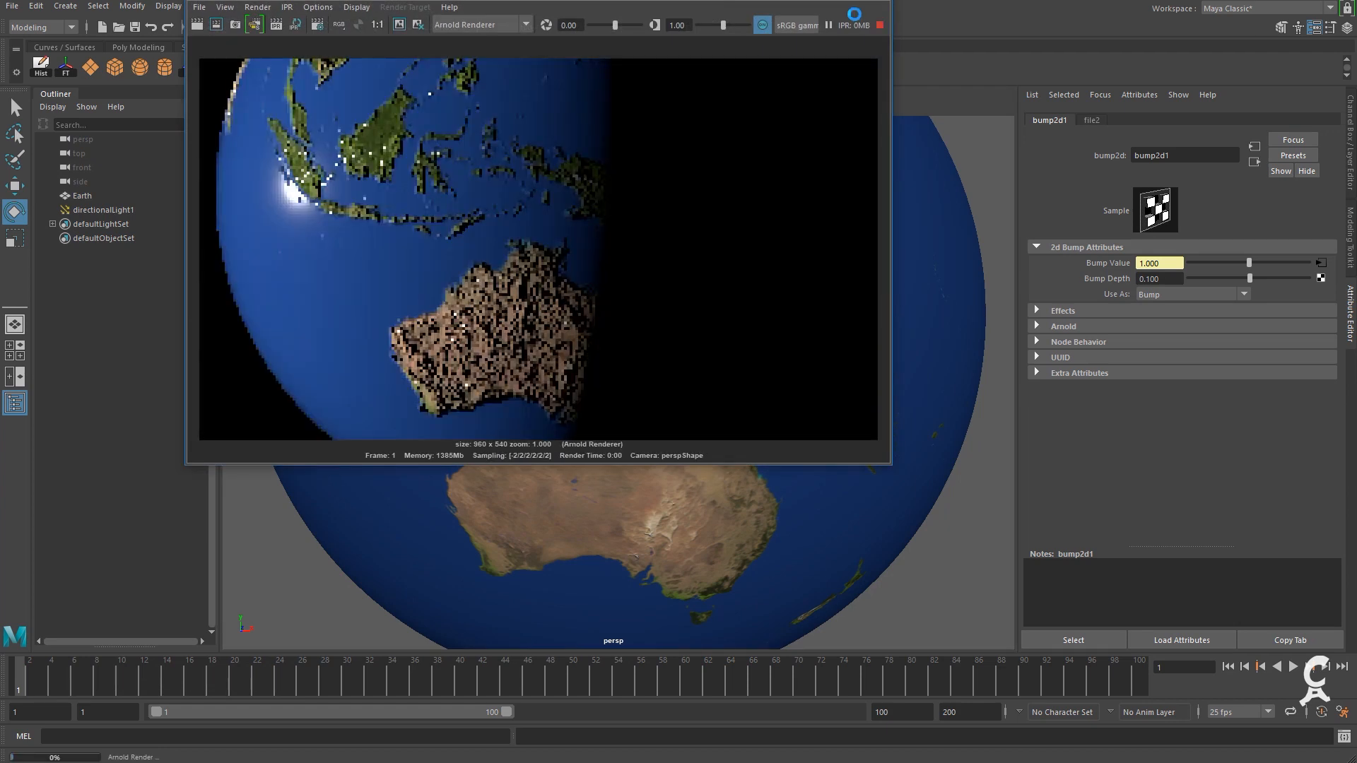
{"action": "left_click", "coordinate": [878, 2]}
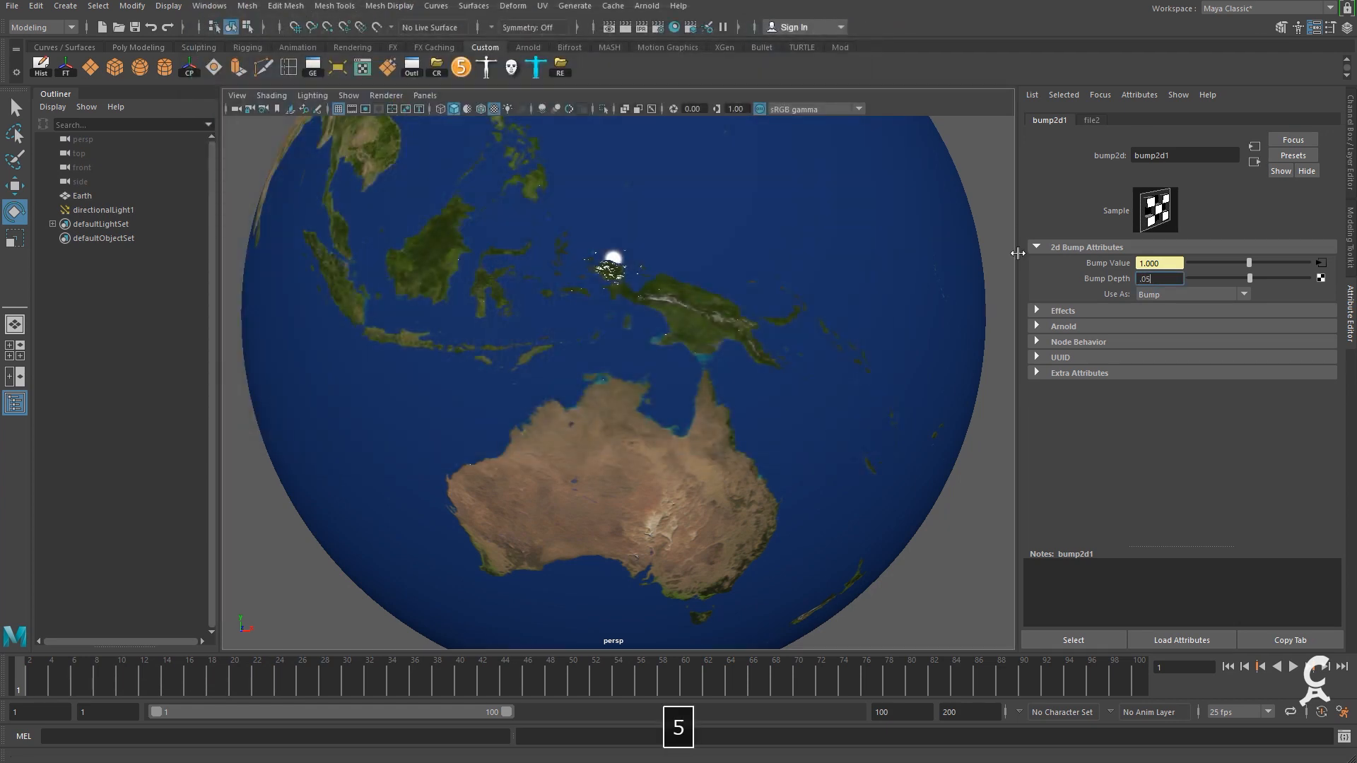
Try a bump depth of 0.05 and render the close view of Australia.
{"action": "type", "text": ".05"}
{"action": "key", "text": "Tab"}
{"action": "left_click", "coordinate": [640, 27]}
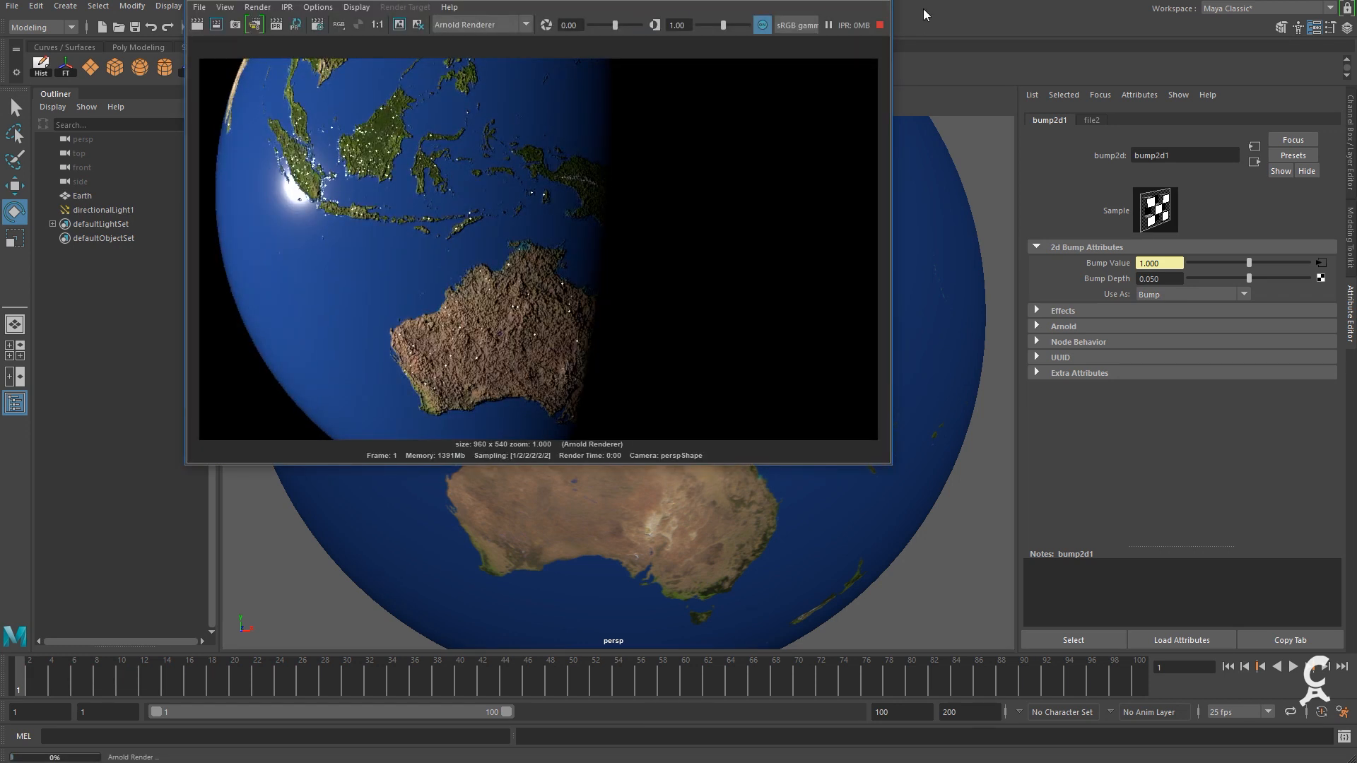
{"action": "left_click", "coordinate": [878, 2]}
Set the bump depth to 0.01 and render the close view again.
{"action": "type", "text": ".01"}
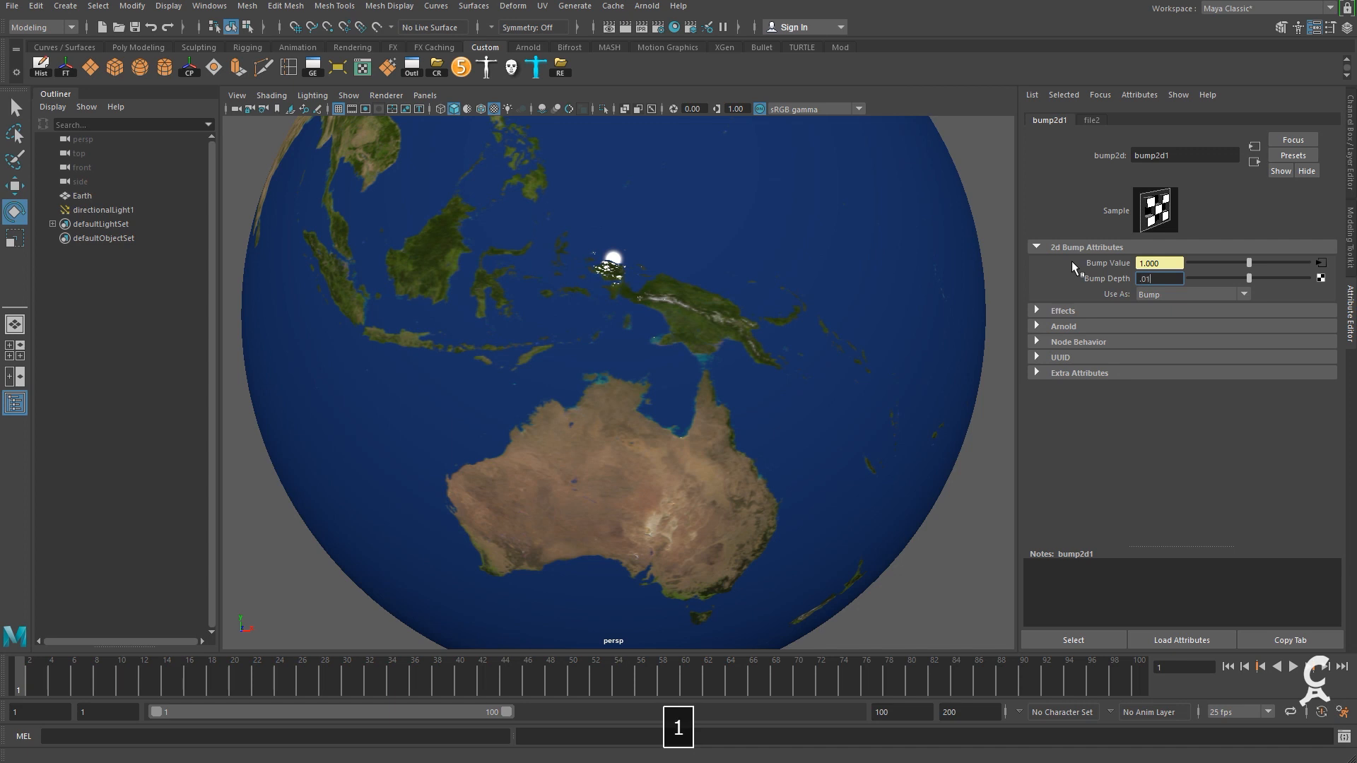
{"action": "key", "text": "Tab"}
{"action": "left_click", "coordinate": [642, 26]}
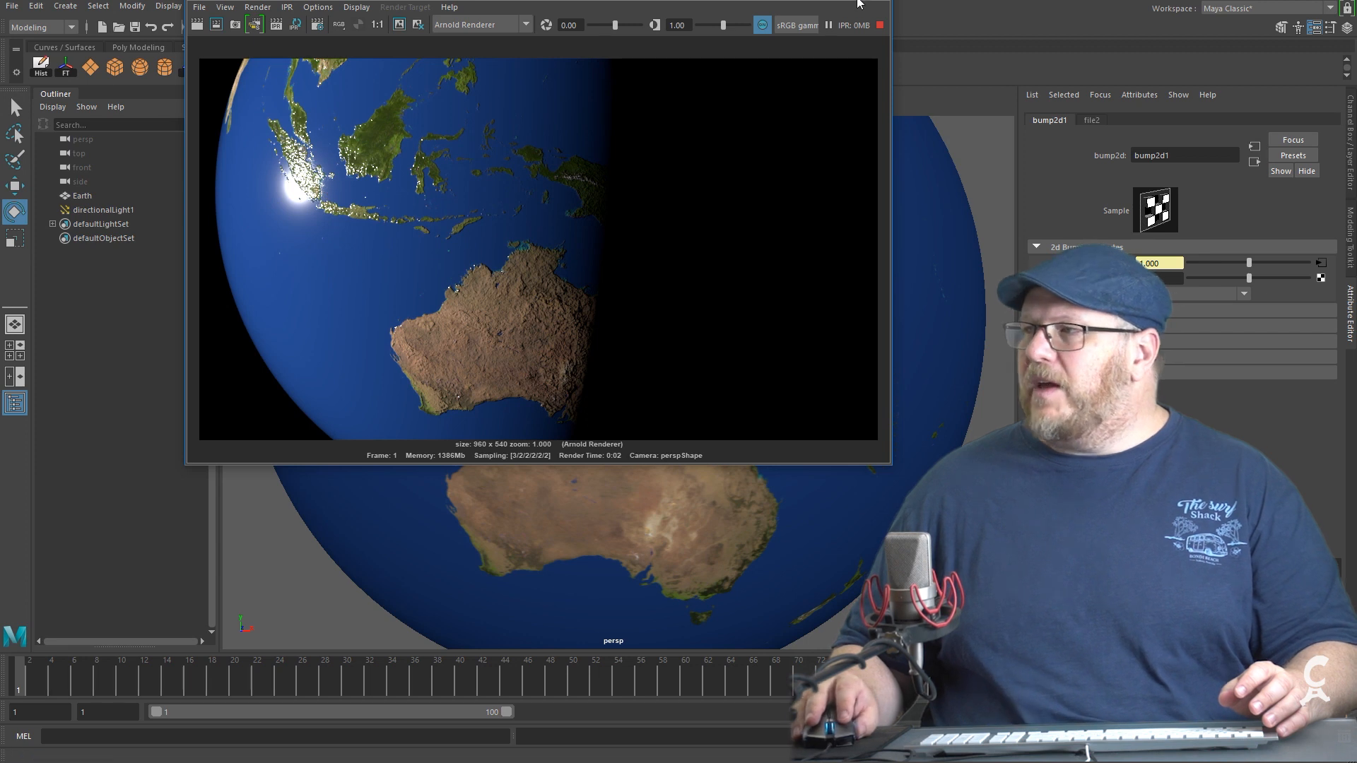
{"action": "left_click", "coordinate": [864, 1]}
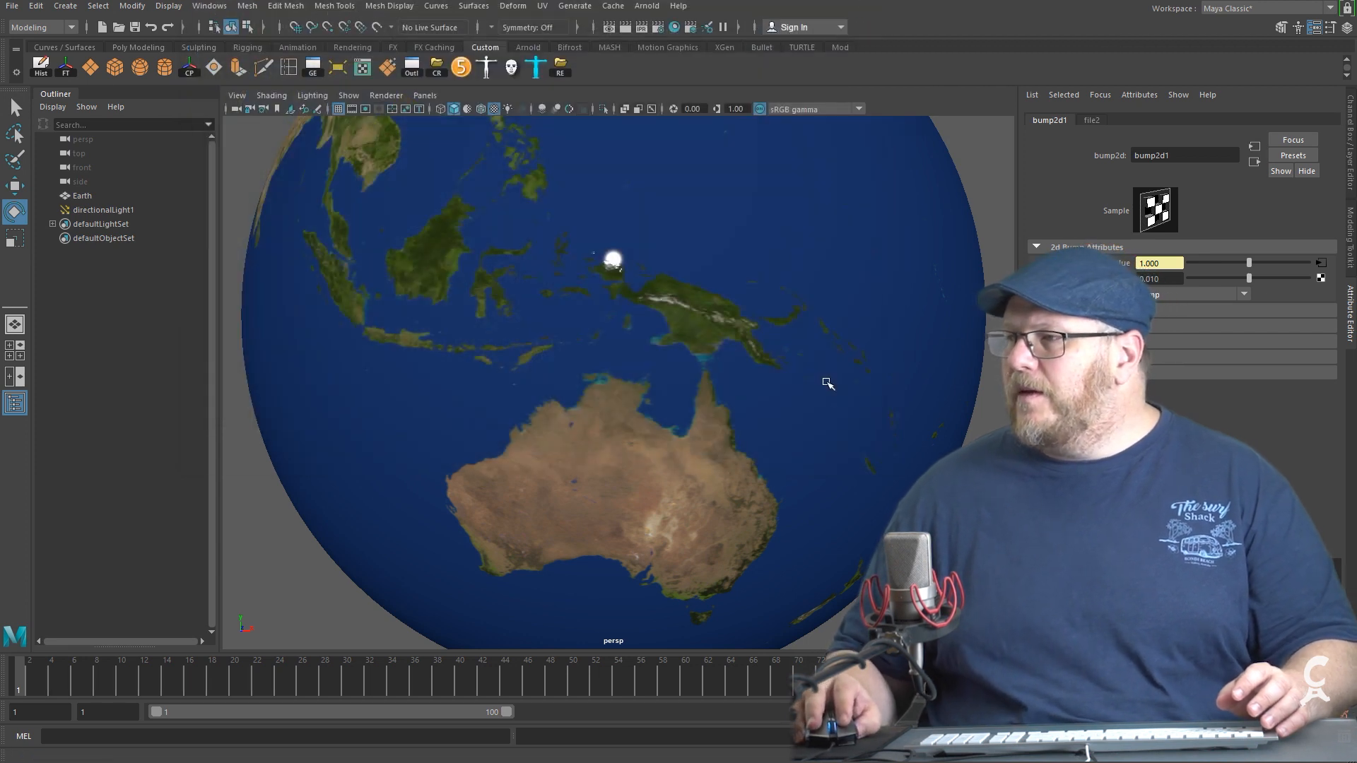
Connect a file texture to the specular color of the Earth's EarthDayAi material.
{"action": "left_click", "coordinate": [836, 306]}
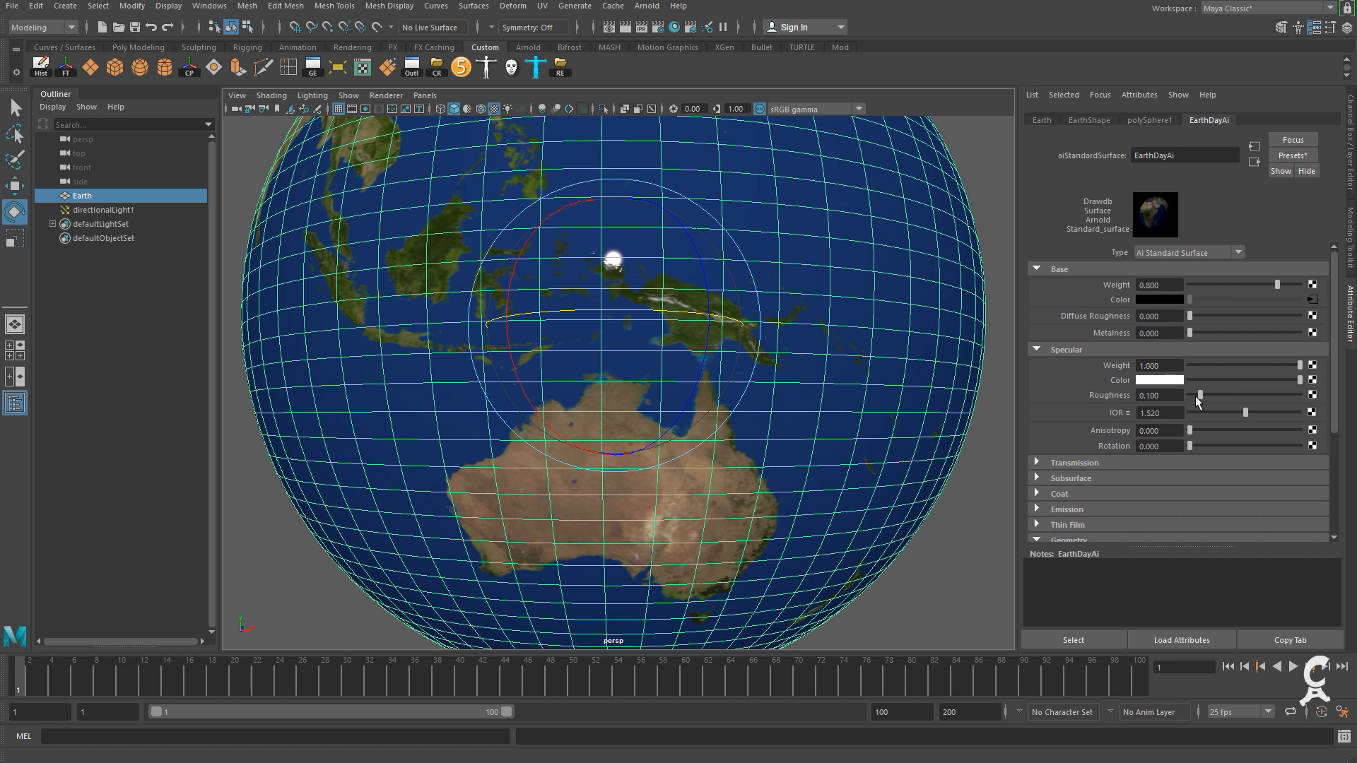
{"action": "left_click", "coordinate": [1312, 365]}
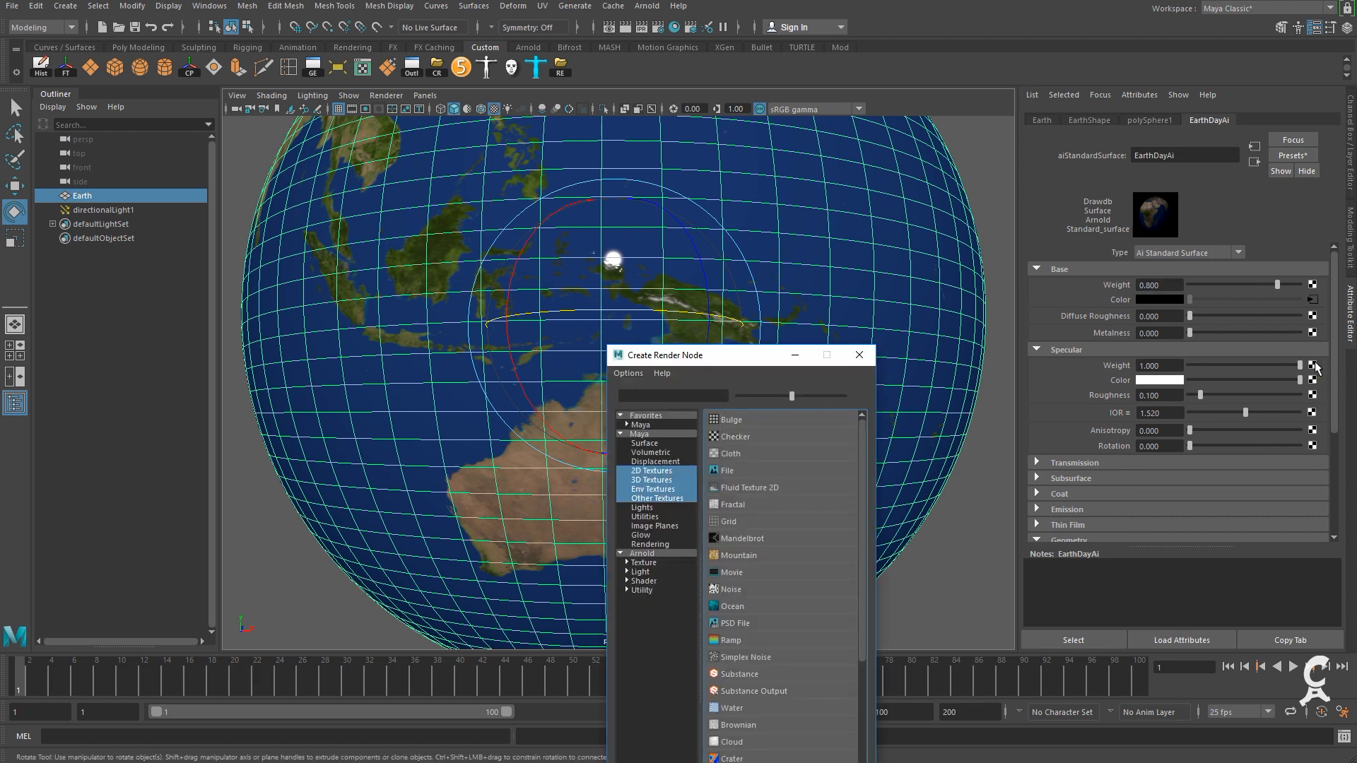
{"action": "left_click", "coordinate": [860, 355]}
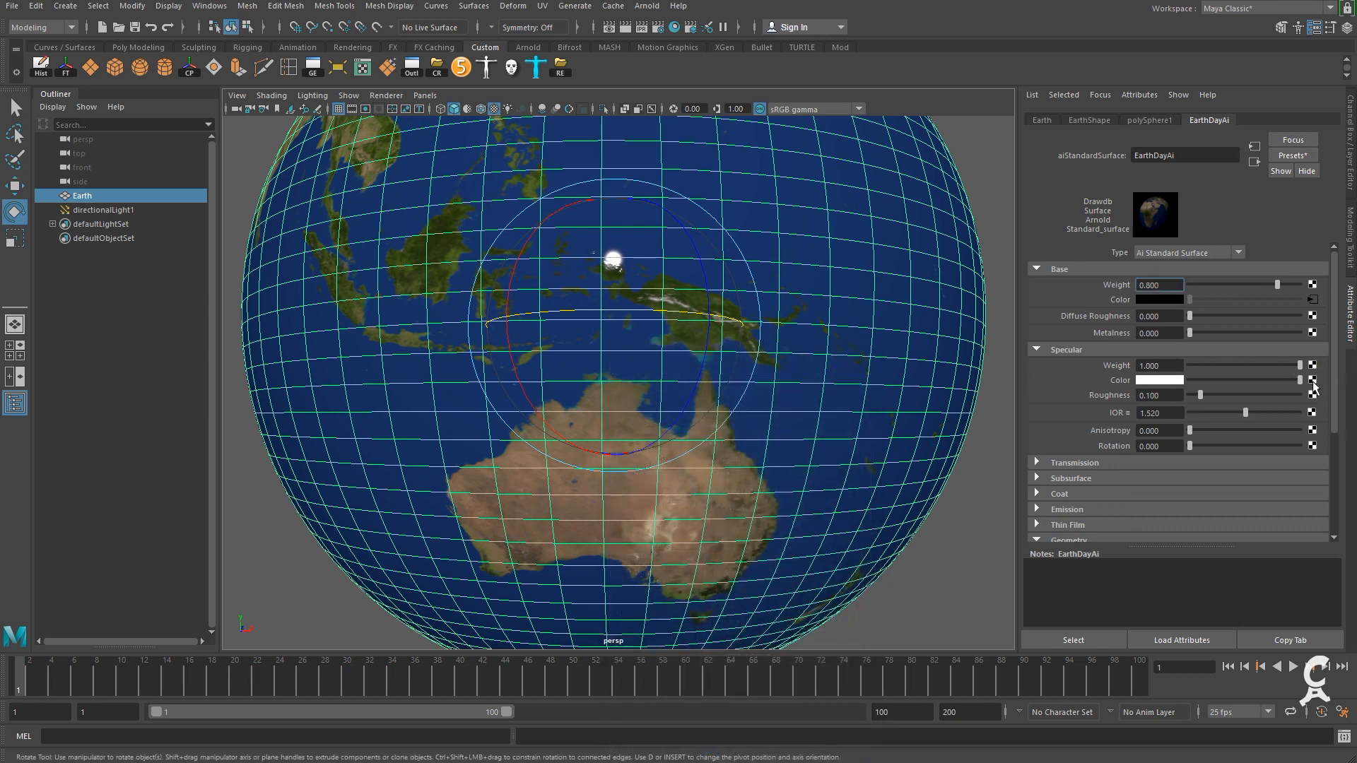
{"action": "left_click", "coordinate": [1312, 380]}
{"action": "left_click", "coordinate": [728, 470]}
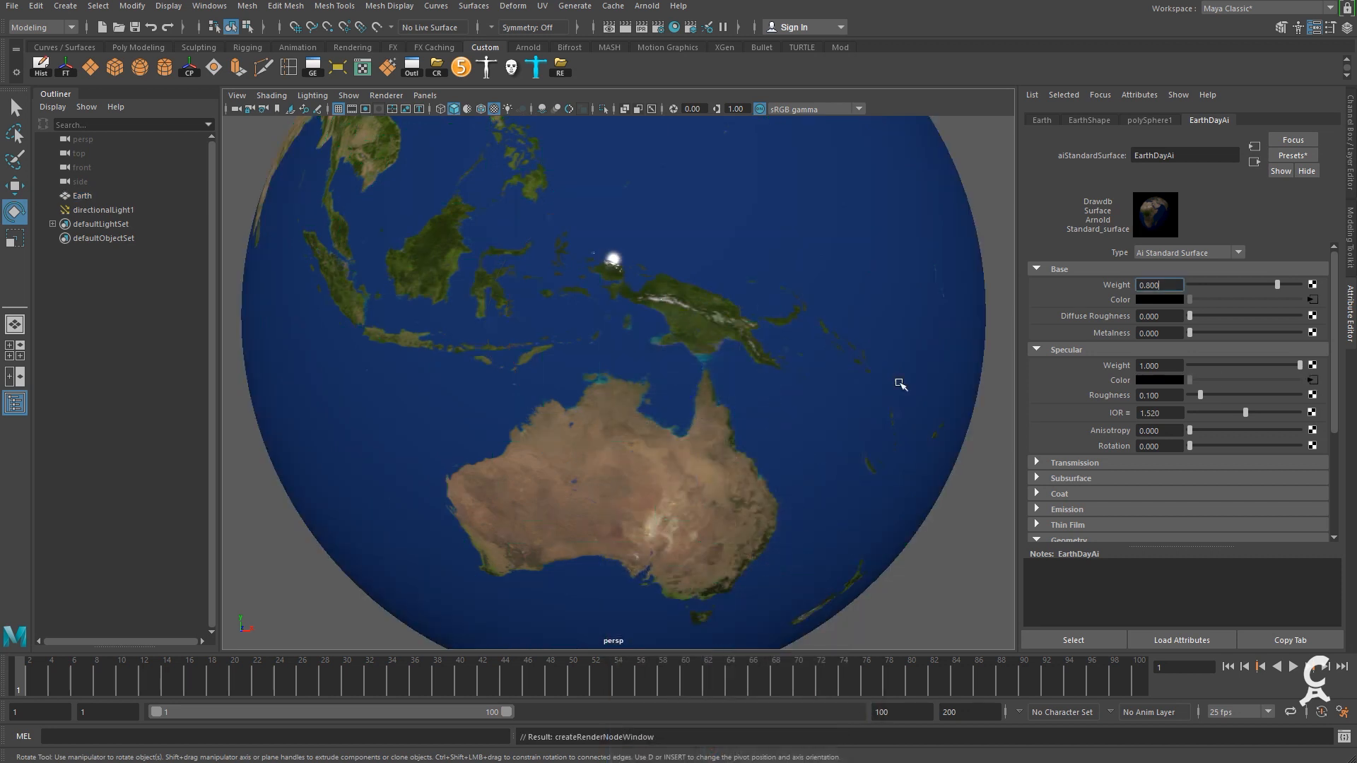
Load 8k_earth_specular_map.jpg into the specular color's file texture and test-render the close view of Australia.
{"action": "left_click", "coordinate": [1318, 313]}
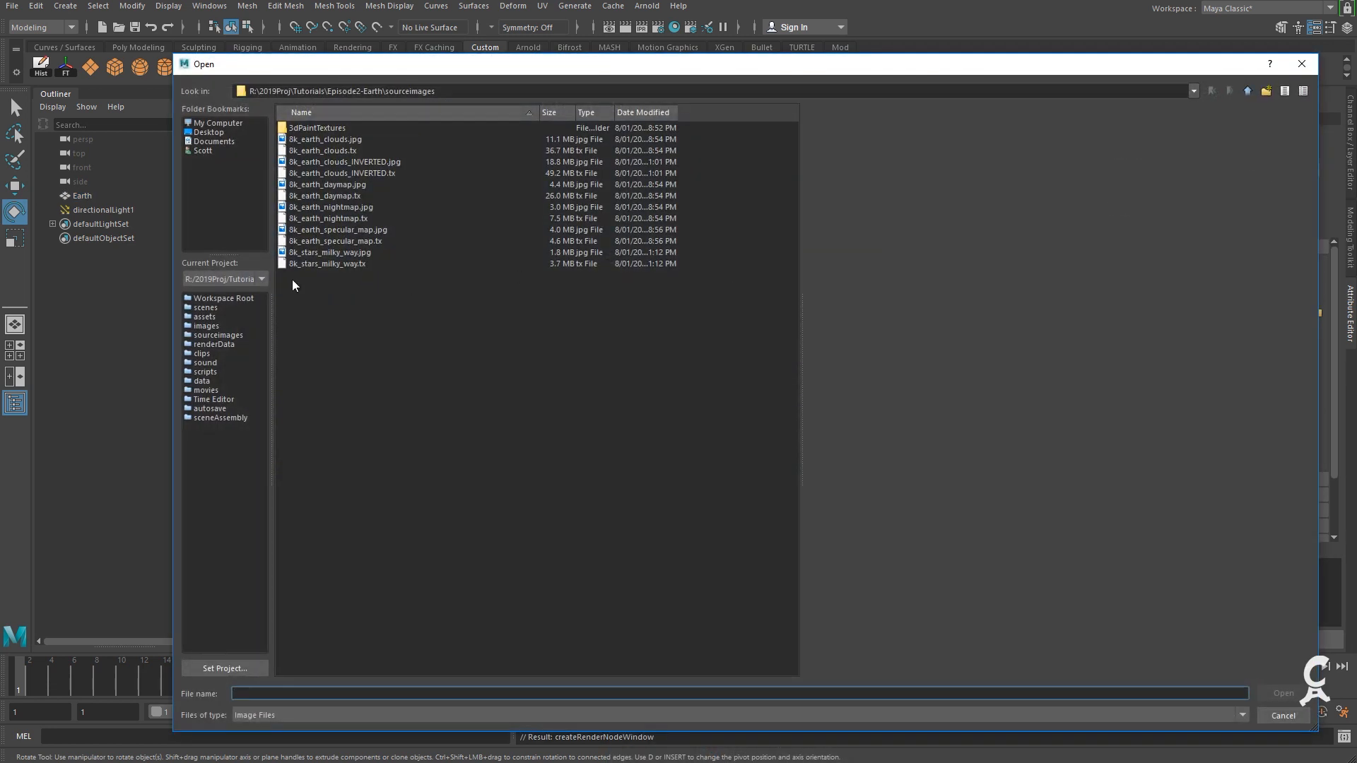
{"action": "left_click", "coordinate": [380, 229]}
{"action": "left_click", "coordinate": [1283, 693]}
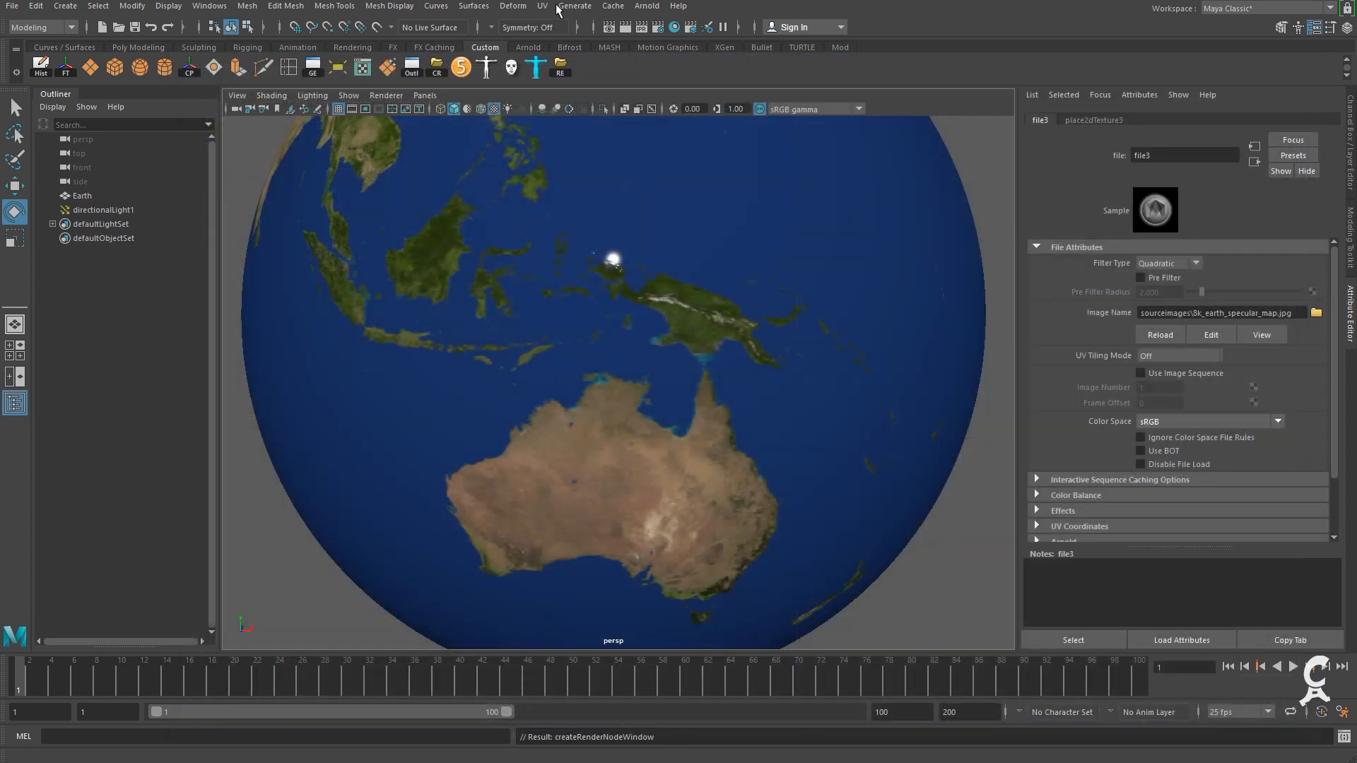
{"action": "left_click", "coordinate": [655, 29]}
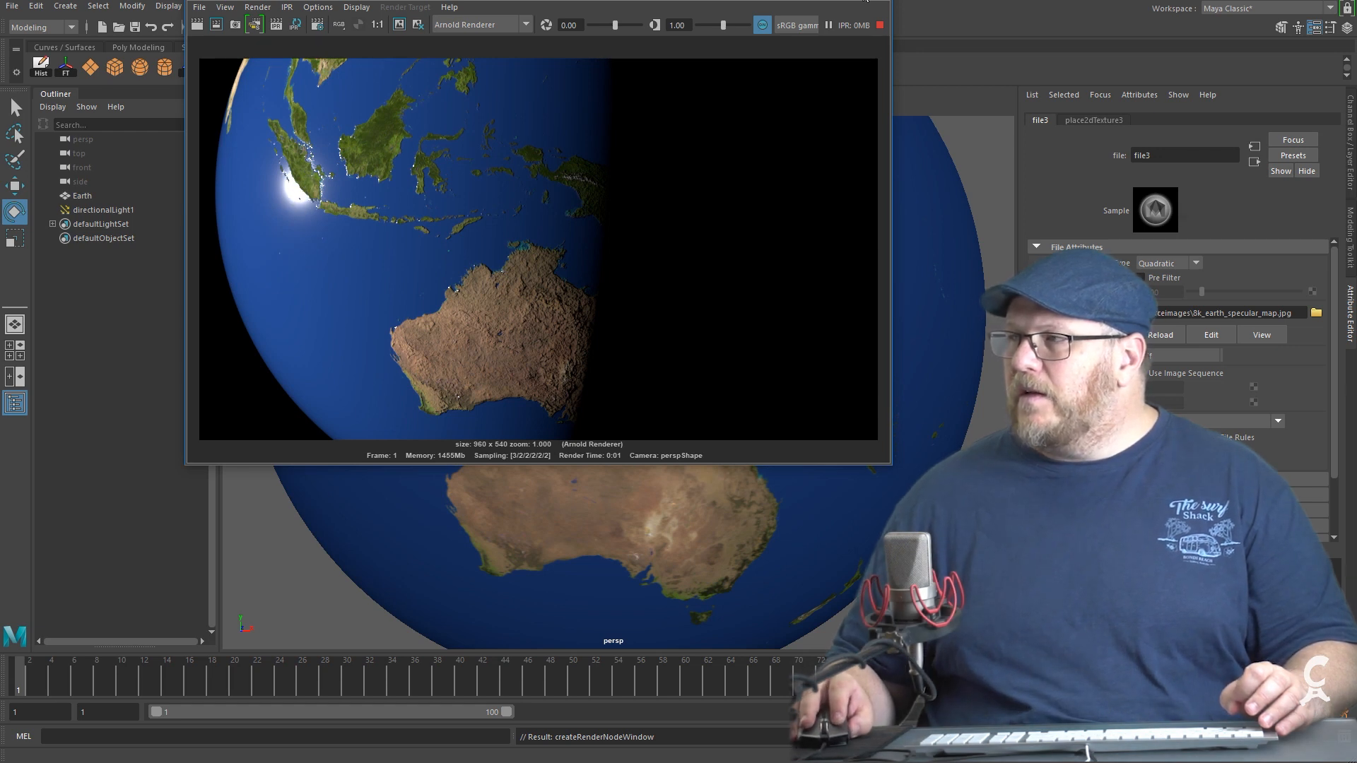
{"action": "left_click", "coordinate": [876, 0]}
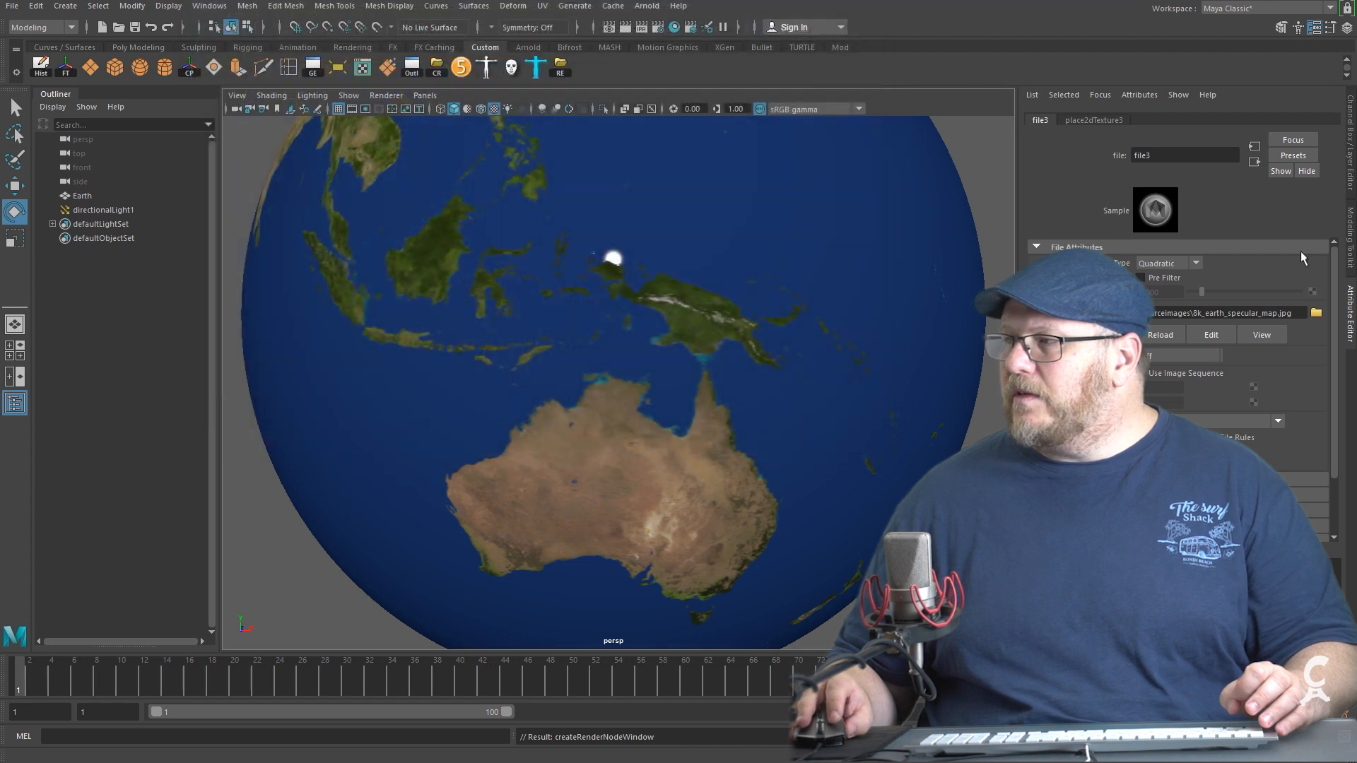
Set the specular weight of the Earth material to 0.3 and render the close view.
{"action": "left_click", "coordinate": [472, 295]}
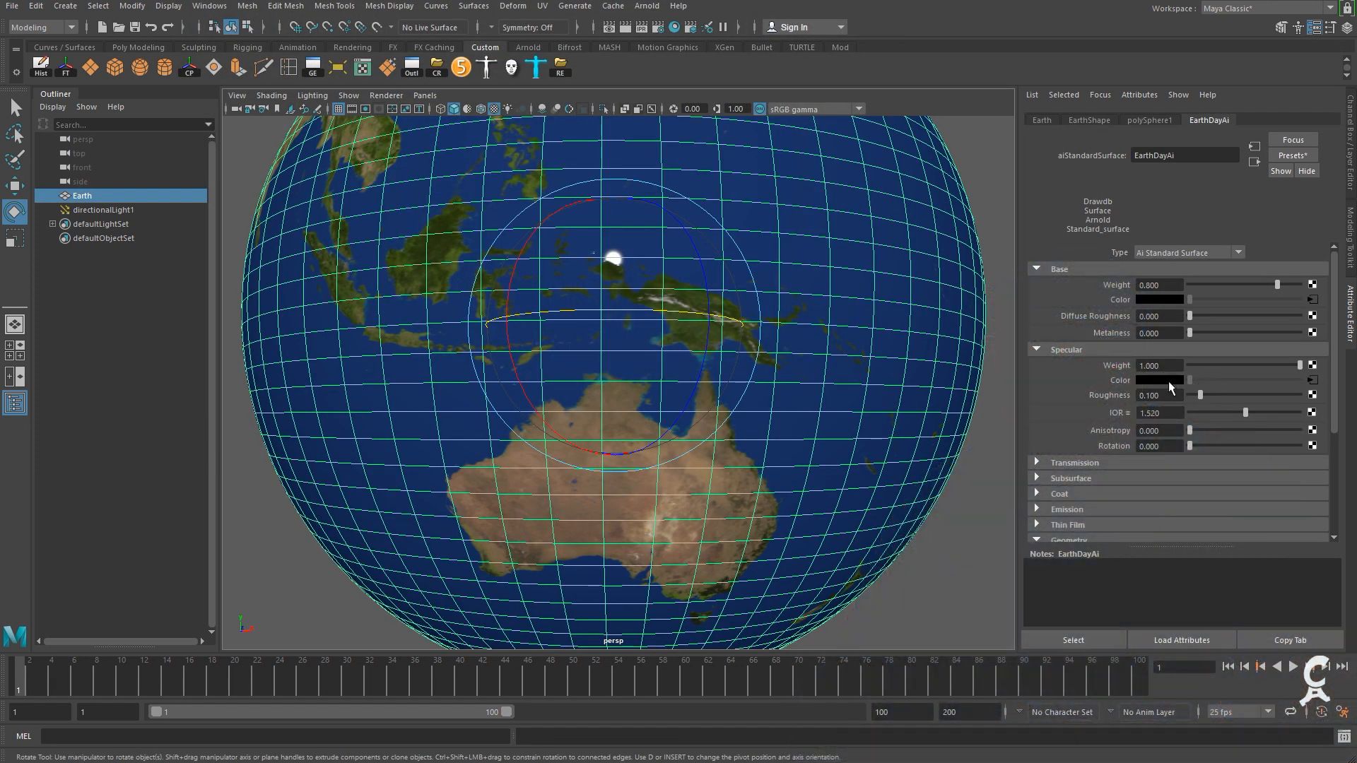
{"action": "type", "text": "0.3"}
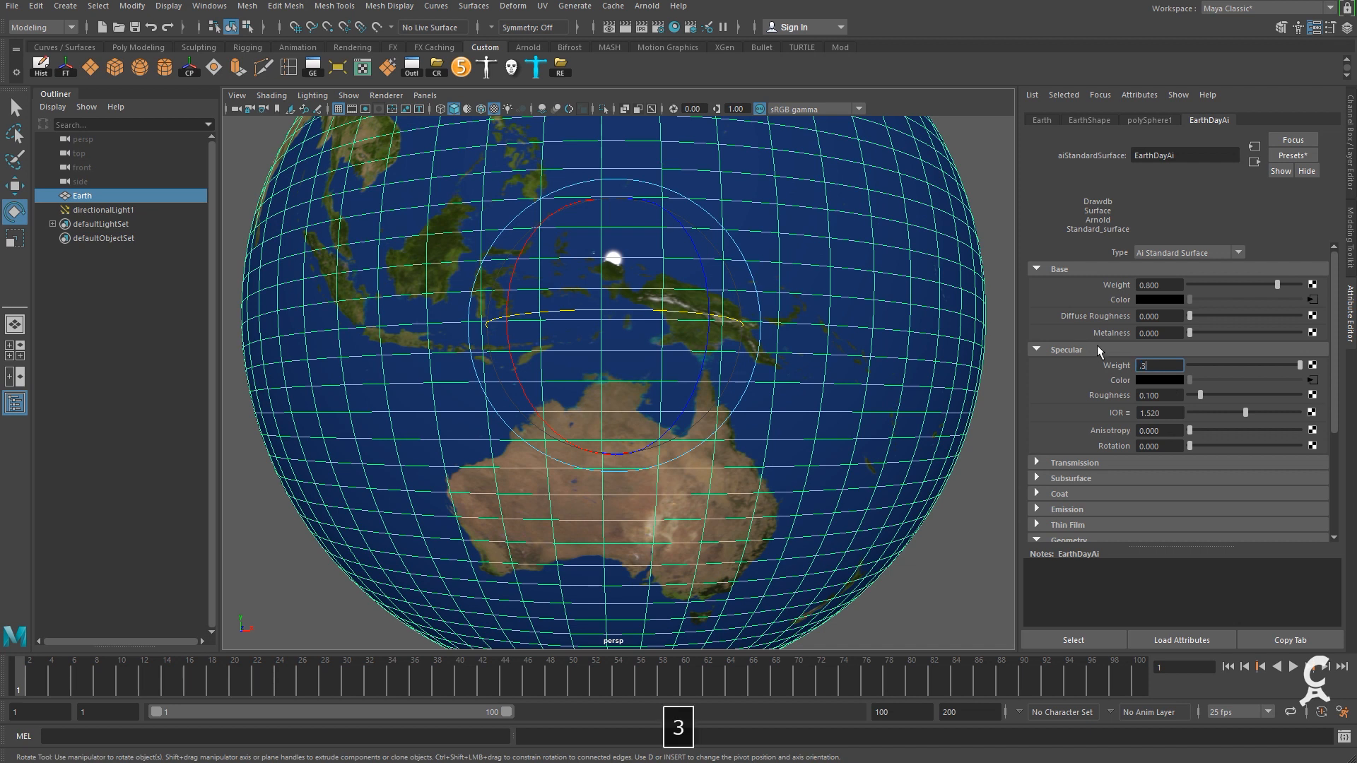
{"action": "key", "text": "Tab"}
{"action": "left_click", "coordinate": [641, 26]}
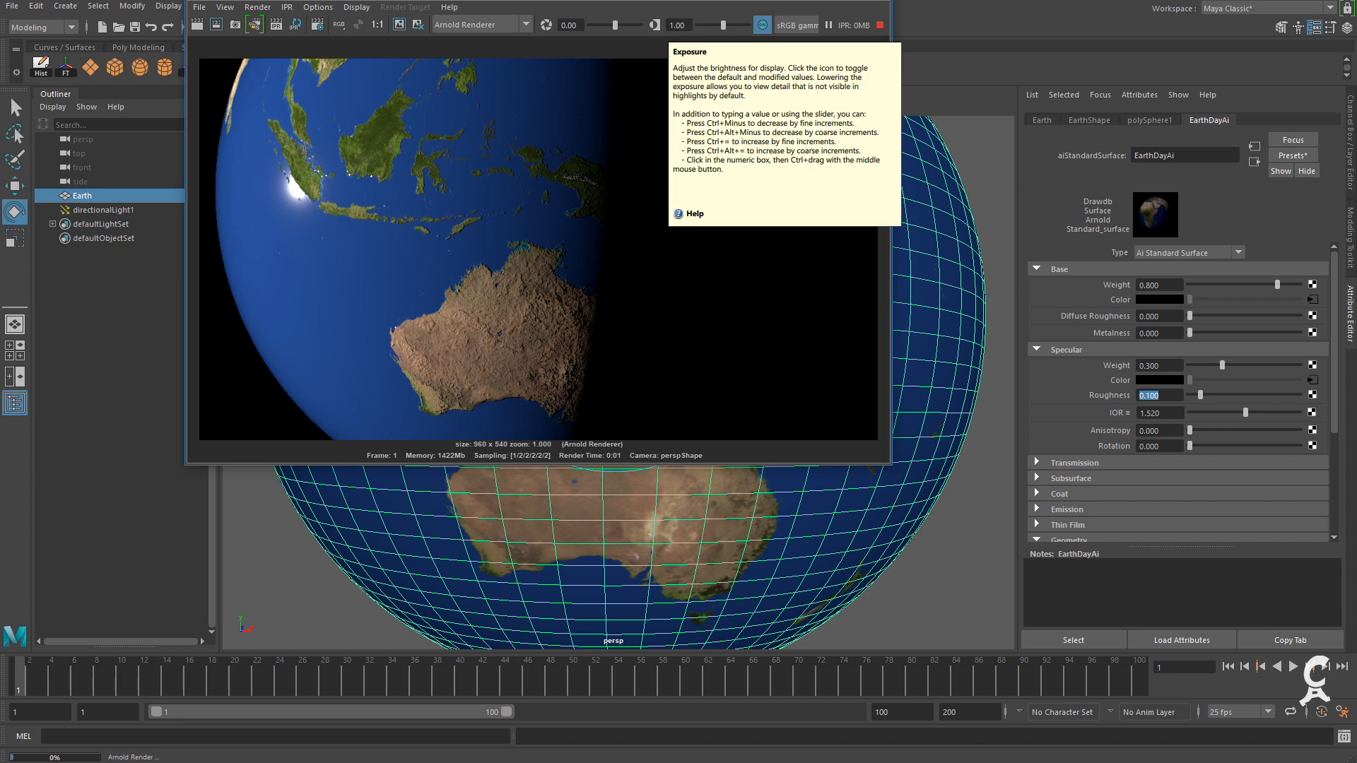
{"action": "left_click", "coordinate": [1031, 106]}
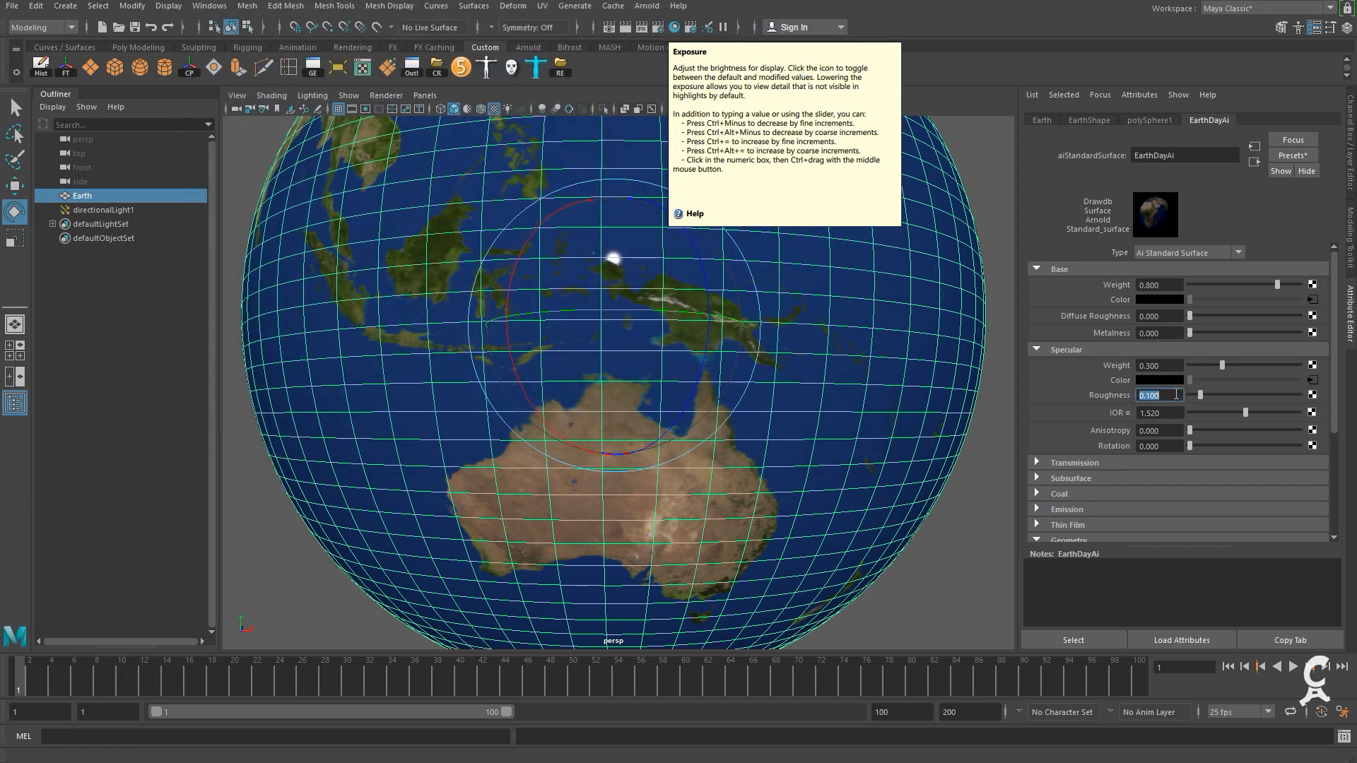
Set the Earth material's specular roughness to 0.4 and render the close view again.
{"action": "type", "text": "0.4"}
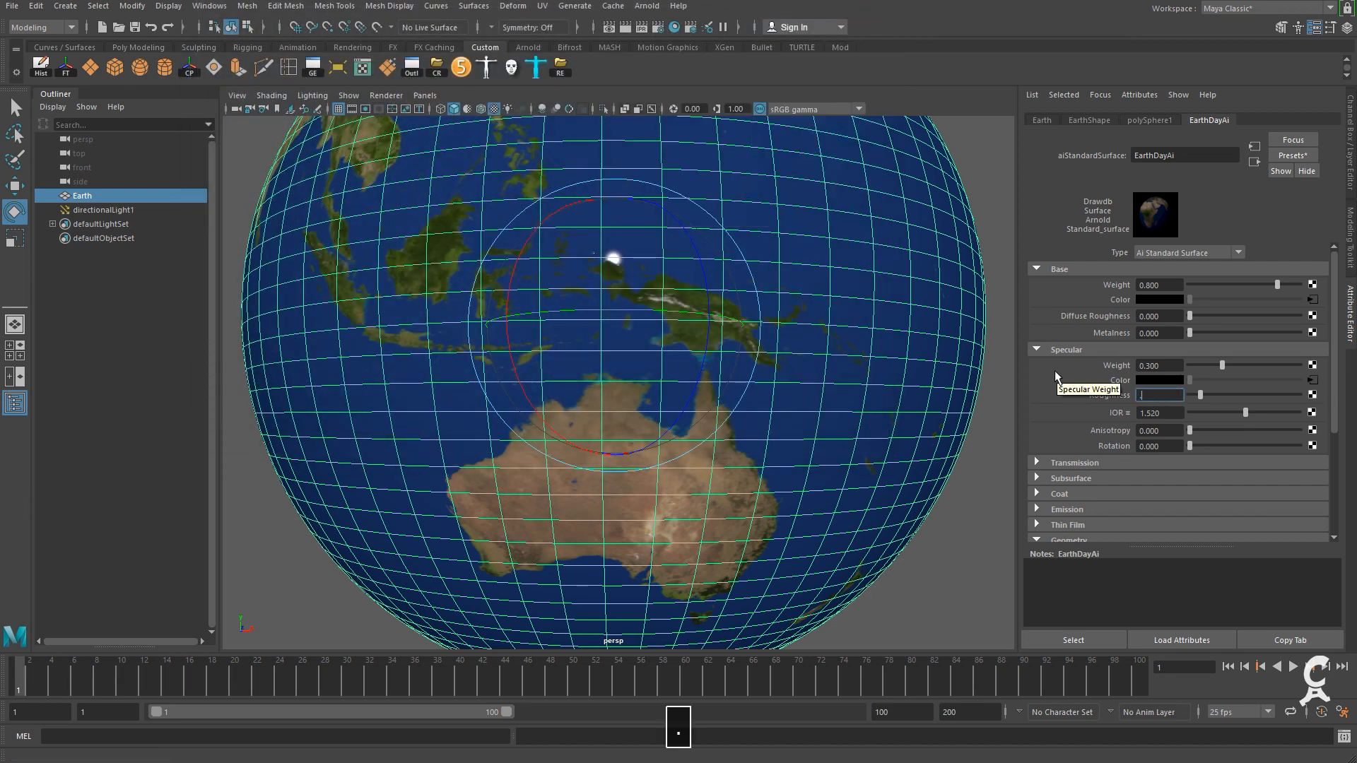
{"action": "key", "text": "Tab"}
{"action": "left_click", "coordinate": [642, 27]}
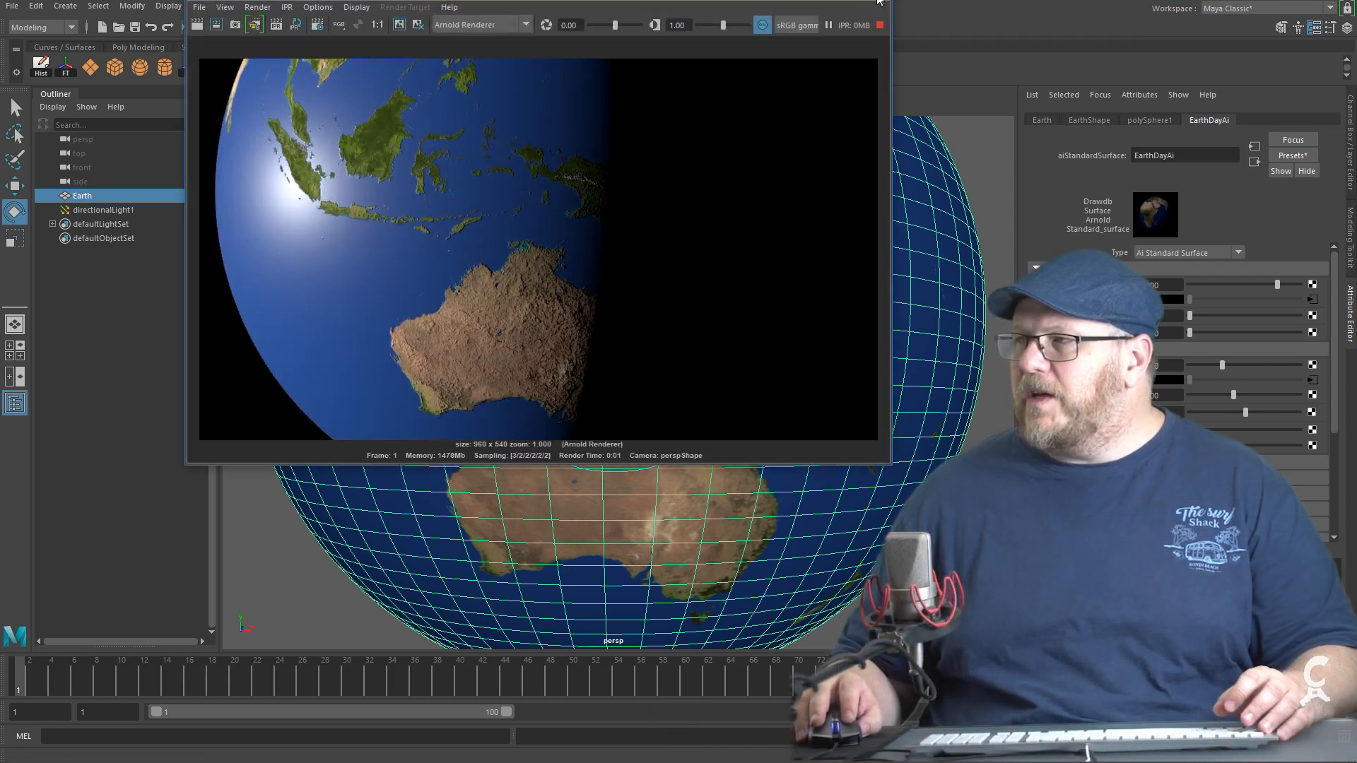
{"action": "left_click", "coordinate": [867, 3]}
Save the scene and test-render the whole Earth.
{"action": "left_click", "coordinate": [134, 26]}
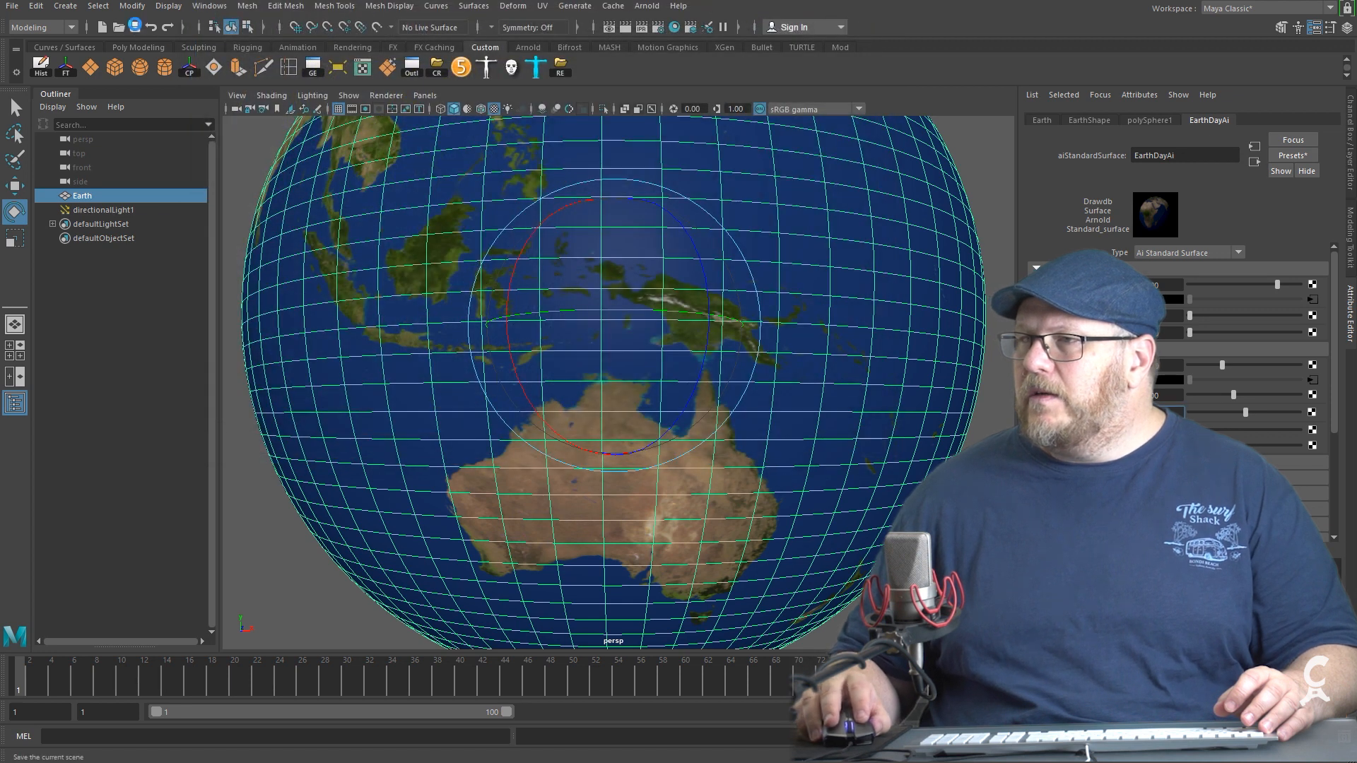
{"action": "scroll", "coordinate": [597, 322], "scroll_direction": "down", "scroll_amount": 5}
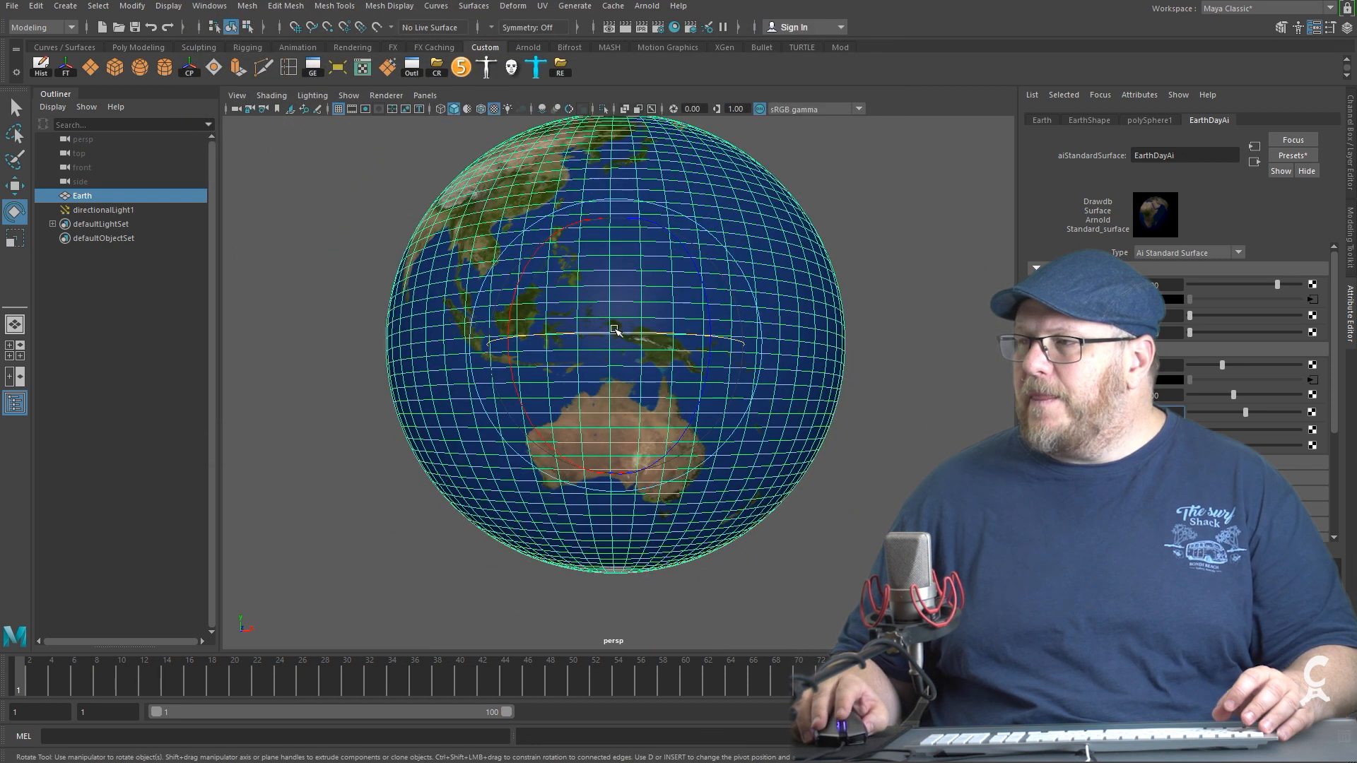
{"action": "left_click", "coordinate": [626, 27]}
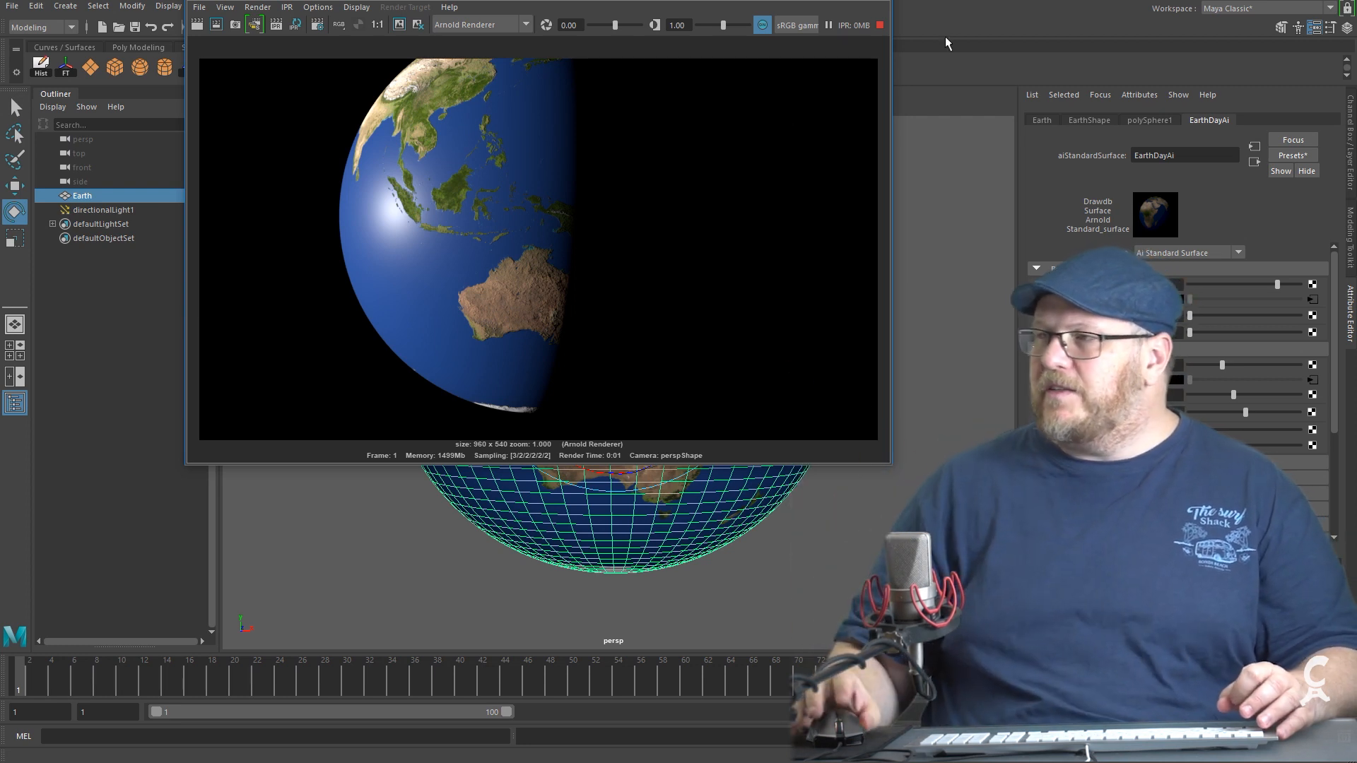
{"action": "left_click", "coordinate": [874, 1]}
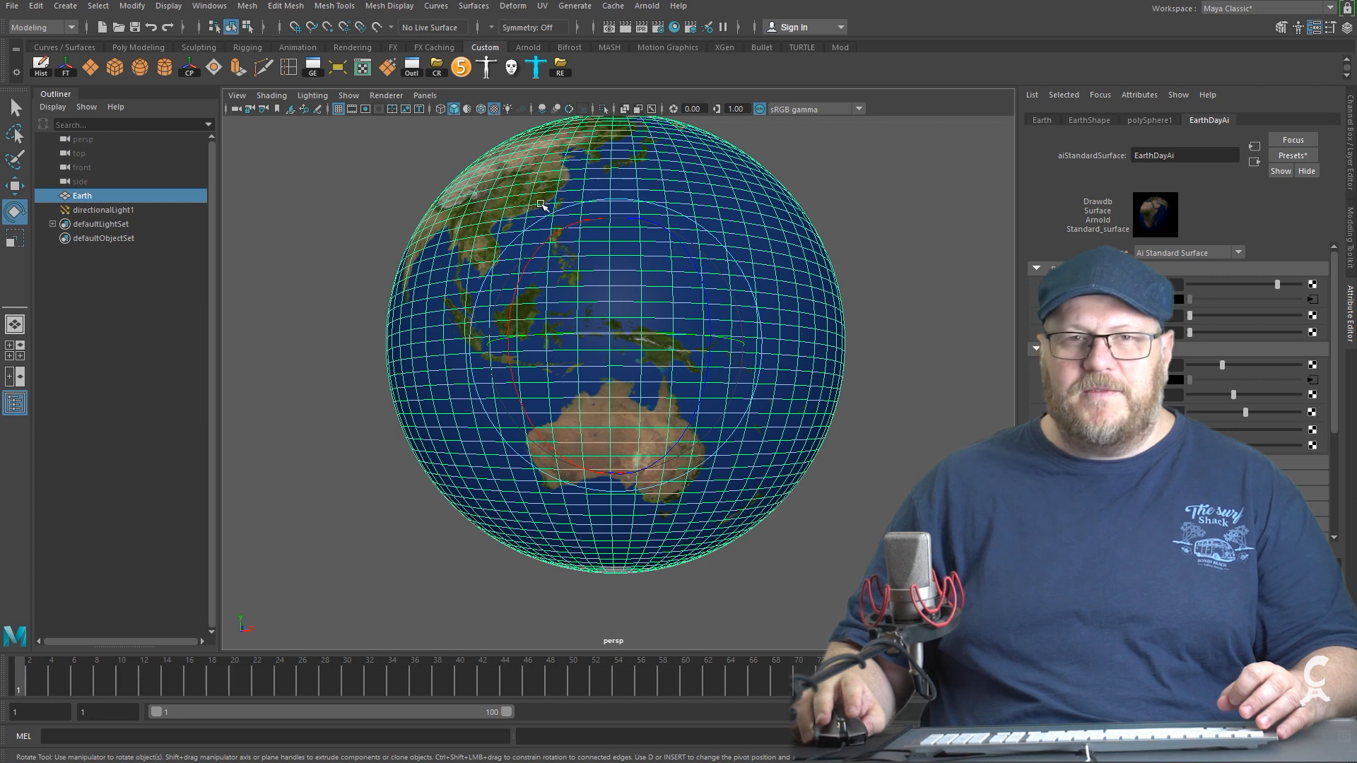
Open the Hypershade, enlarge its node graph area and create an aiMixShader node.
{"action": "left_click", "coordinate": [674, 27]}
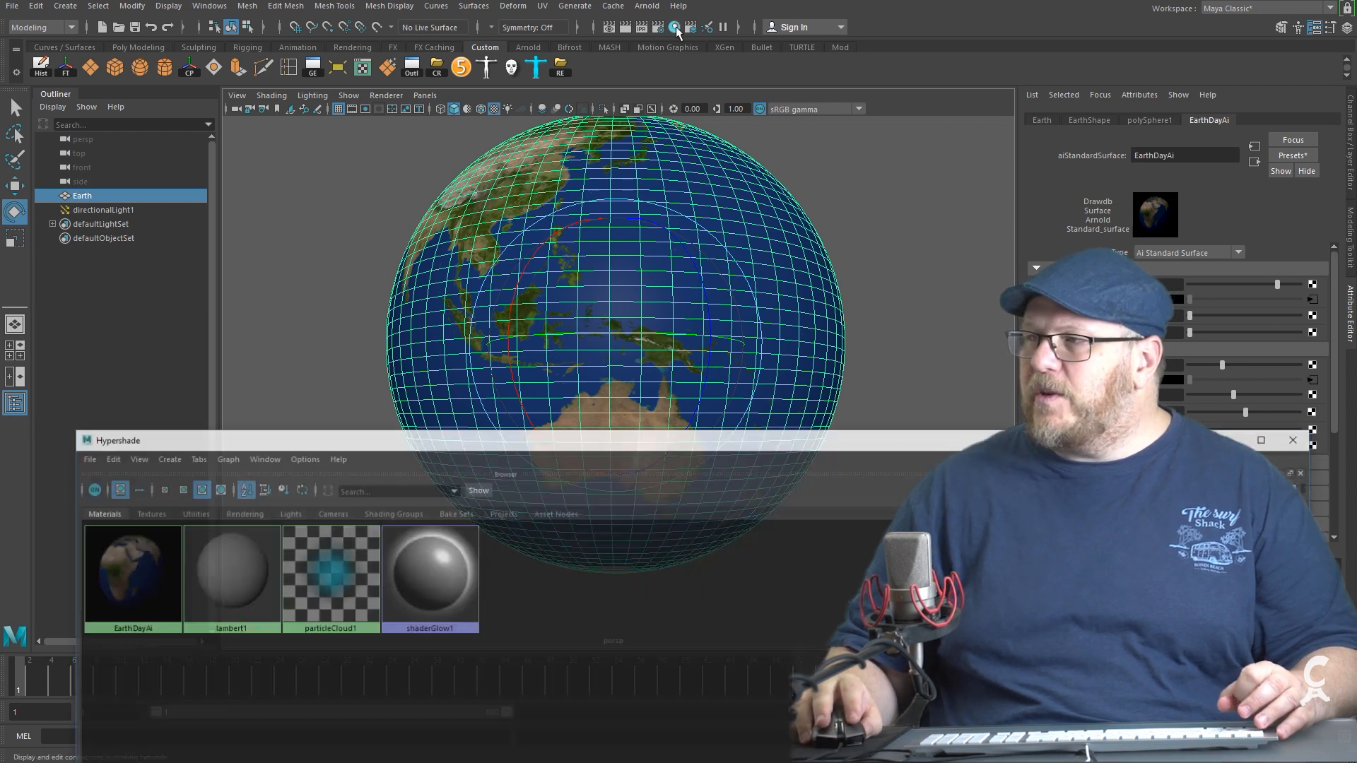
{"action": "left_click_drag", "start_coordinate": [654, 415], "coordinate": [623, 226]}
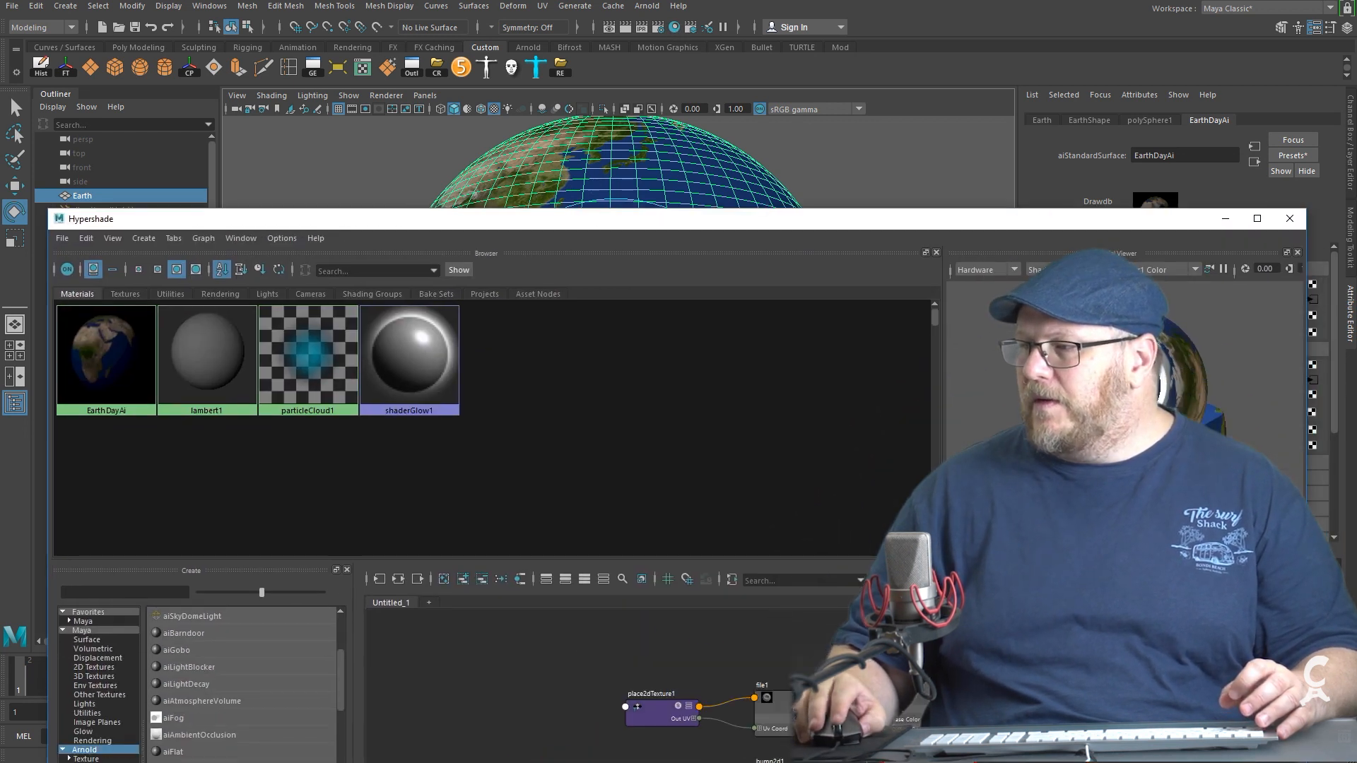
{"action": "left_click_drag", "start_coordinate": [813, 226], "coordinate": [813, 127]}
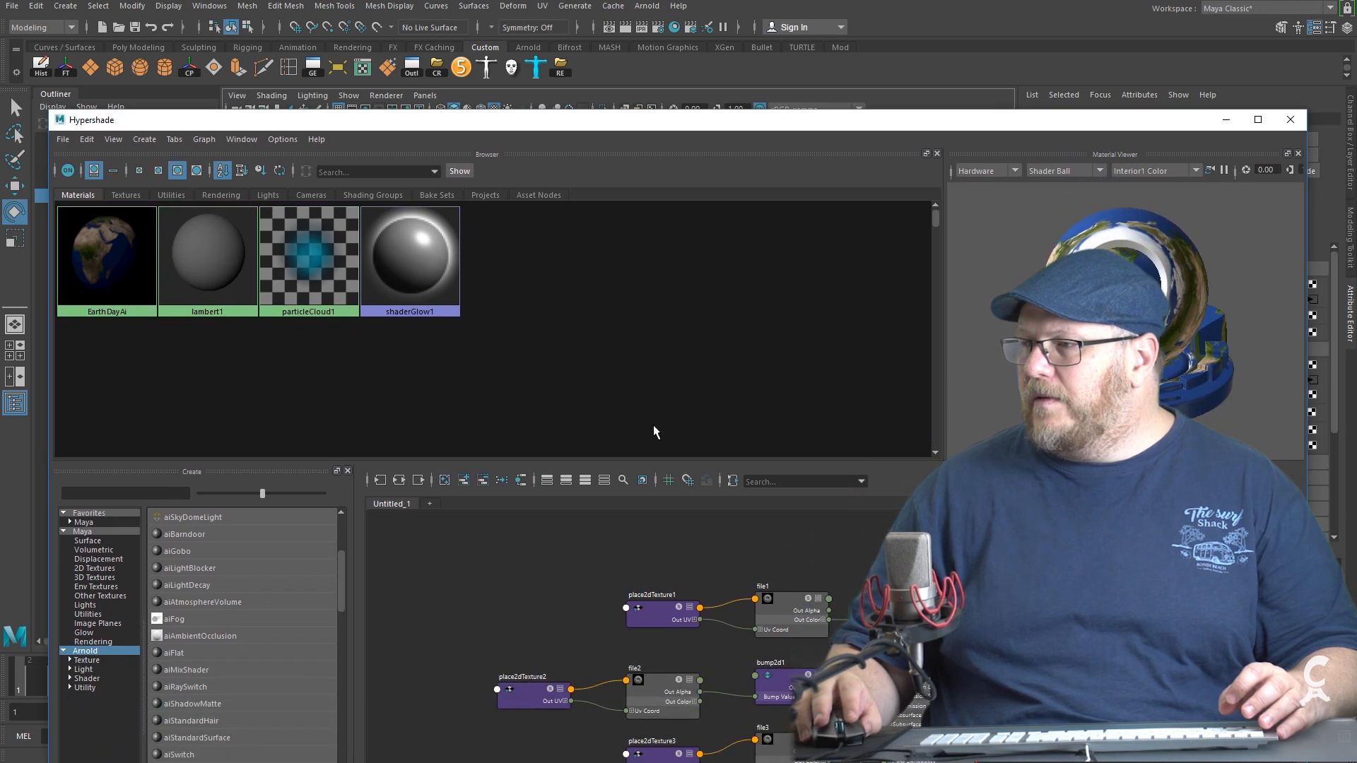
{"action": "left_click_drag", "start_coordinate": [644, 460], "coordinate": [646, 341]}
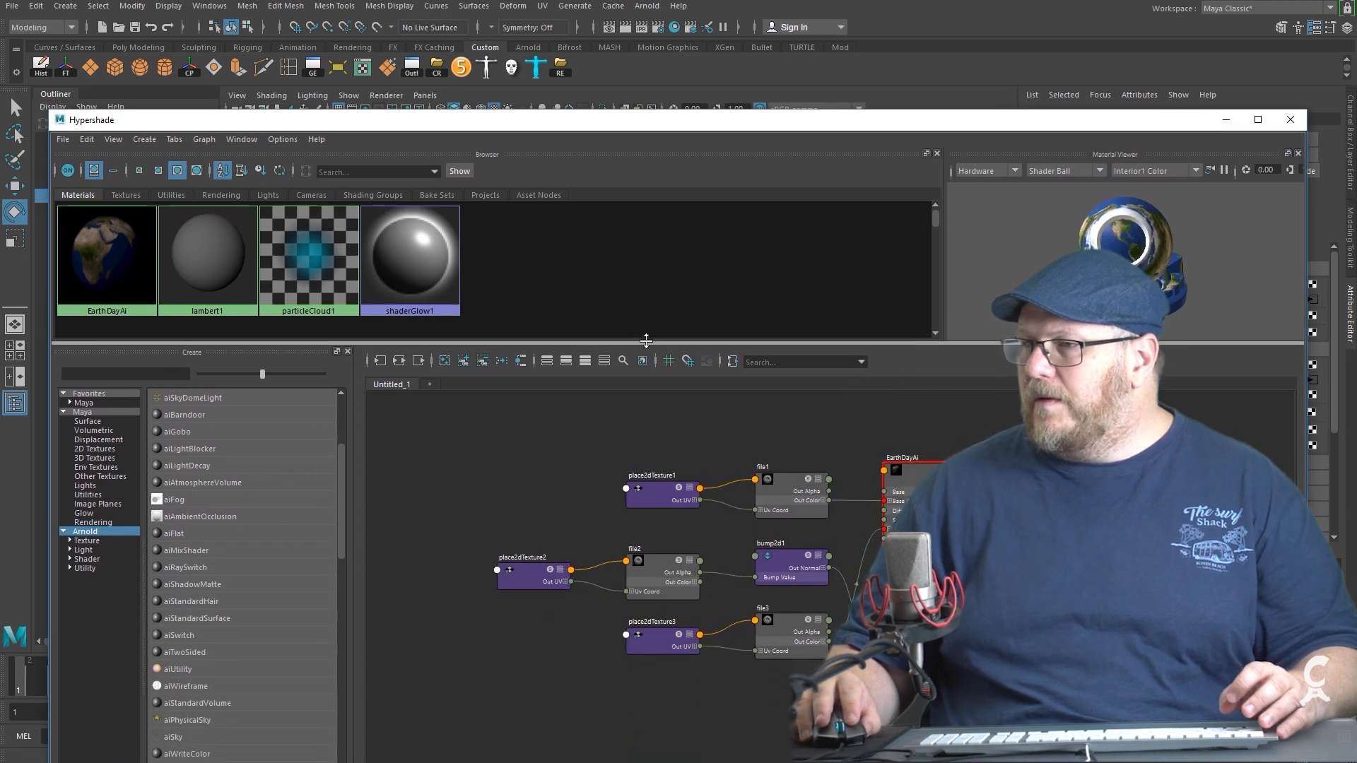
{"action": "left_click", "coordinate": [77, 375]}
{"action": "type", "text": "mix"}
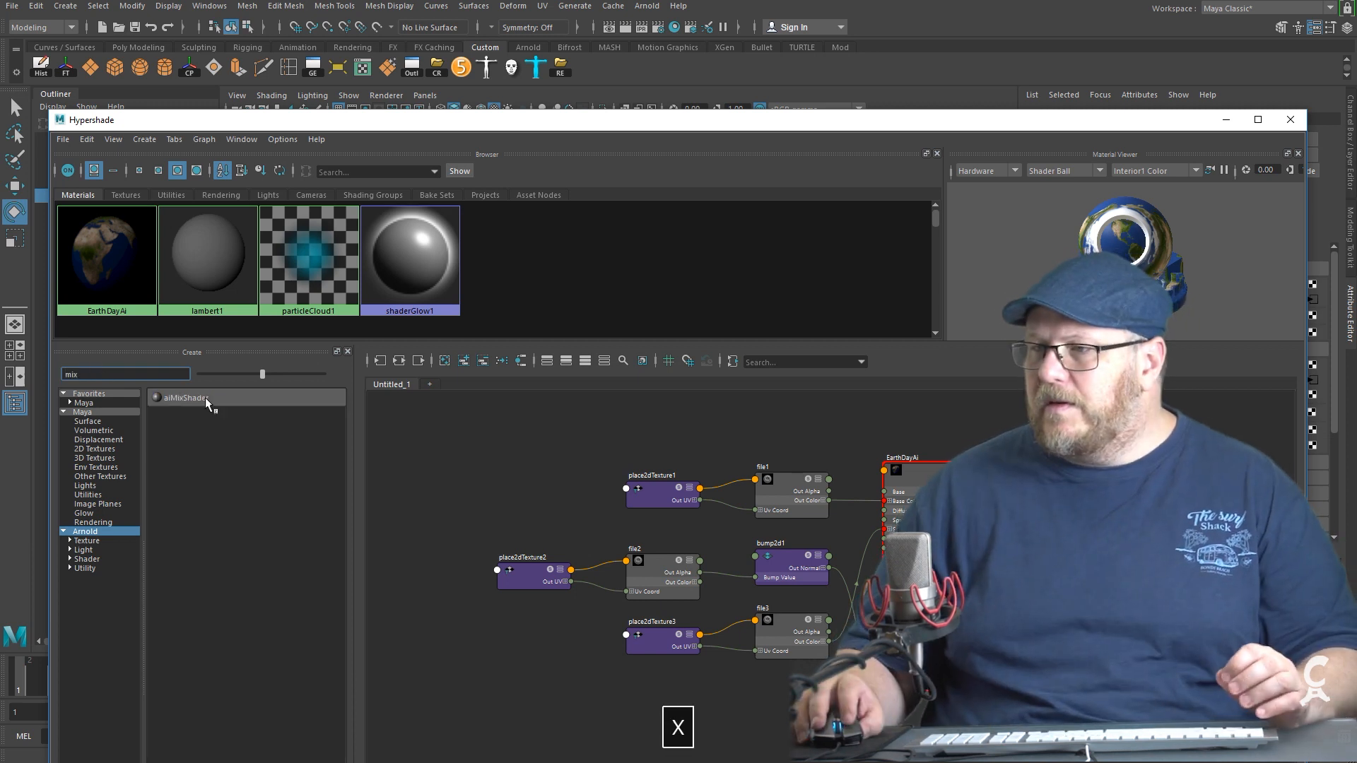
{"action": "left_click", "coordinate": [205, 398]}
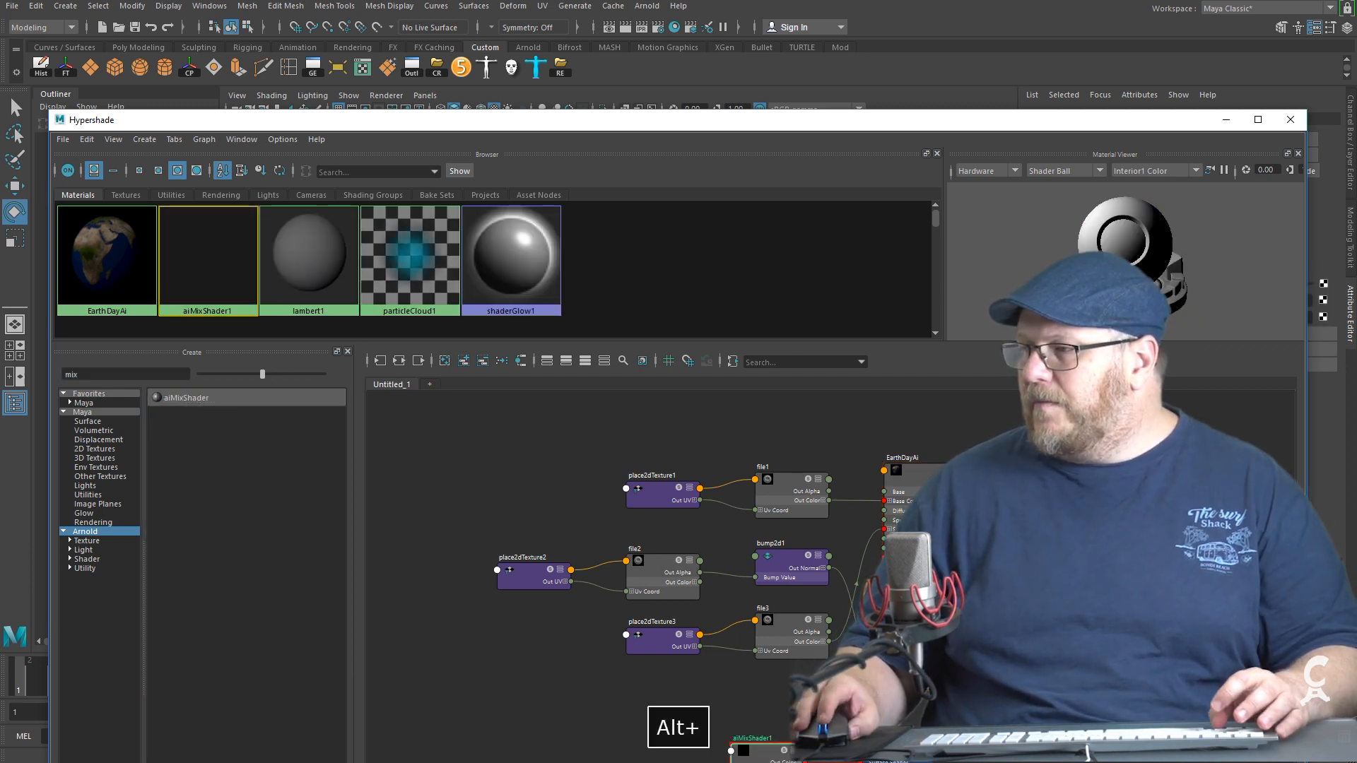
{"action": "middle_click_drag", "start_coordinate": [771, 749], "coordinate": [489, 711], "text": "alt"}
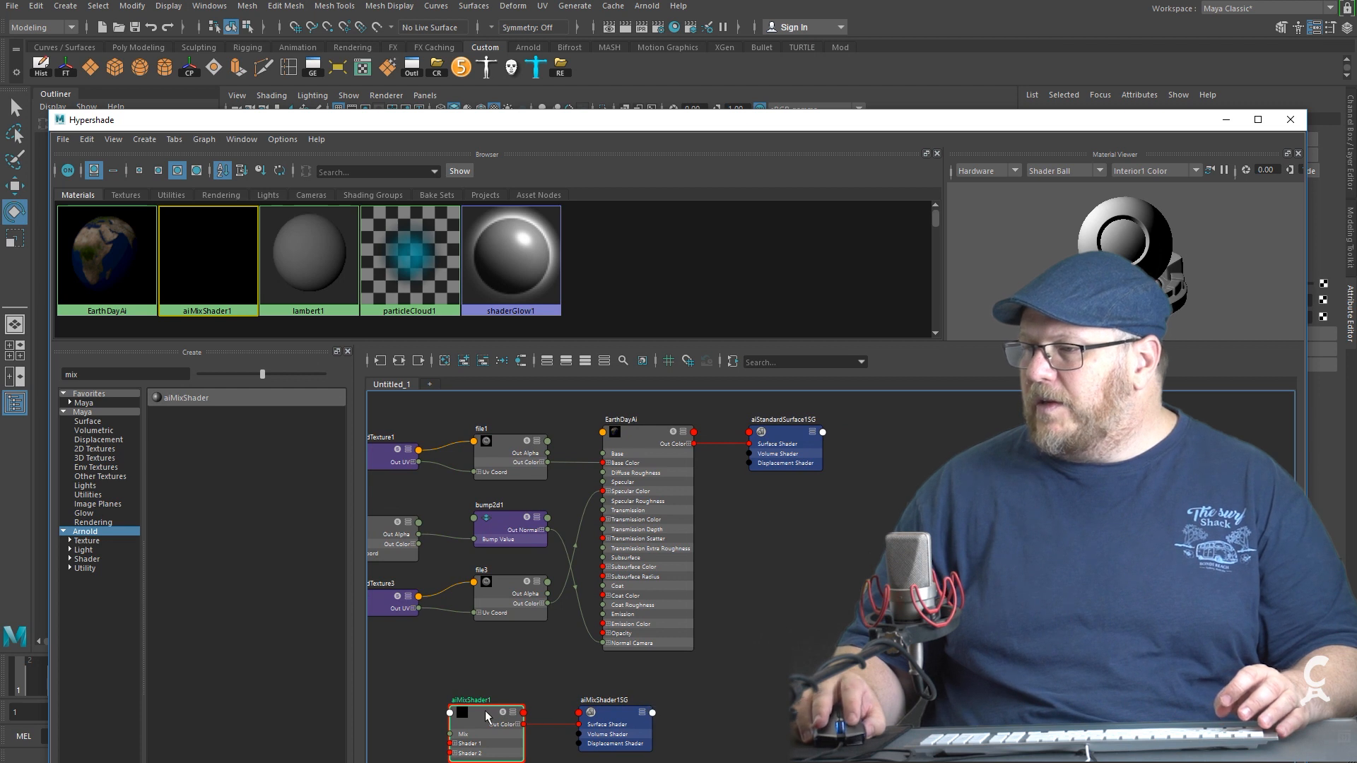
Rename the new aiMixShader as DayNightMixAi.
{"action": "left_click_drag", "start_coordinate": [1180, 129], "coordinate": [994, 339]}
{"action": "double_click", "coordinate": [1185, 155]}
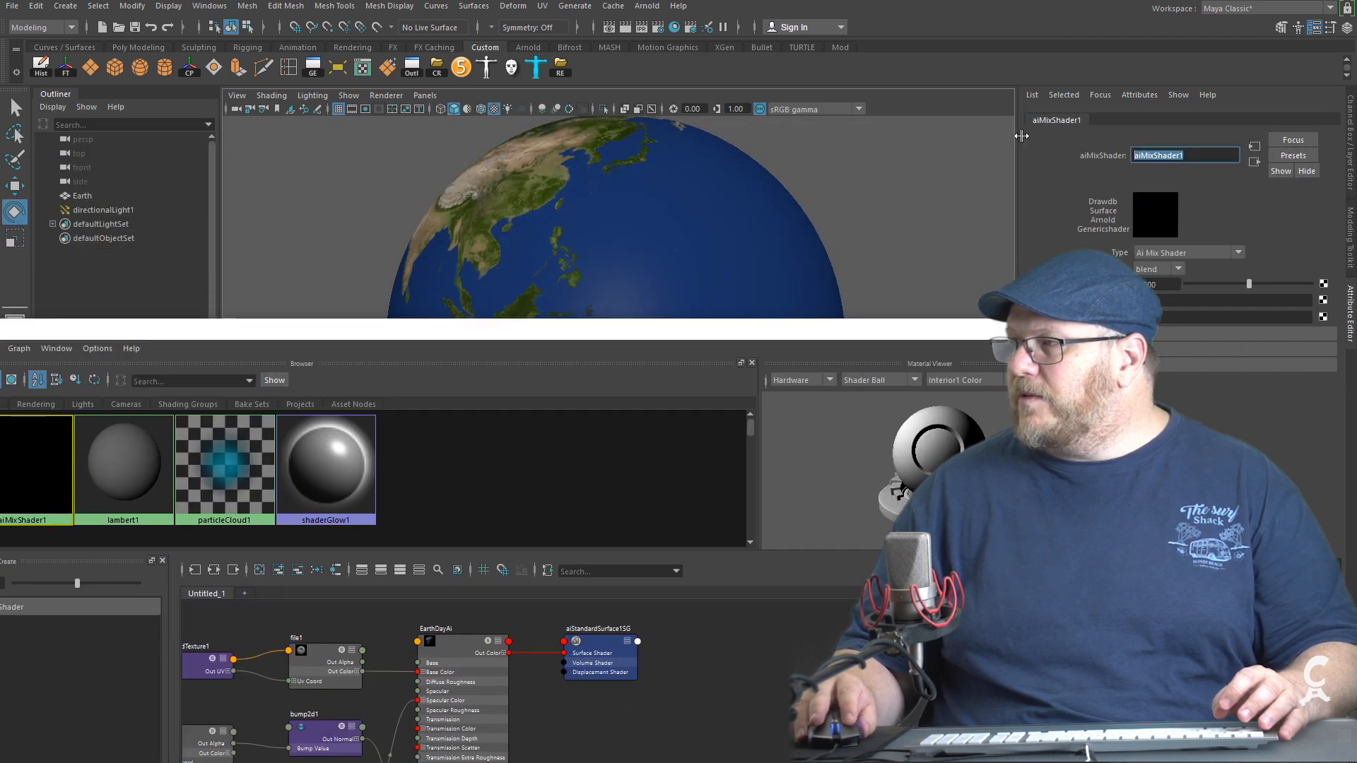
{"action": "type", "text": "DayNight"}
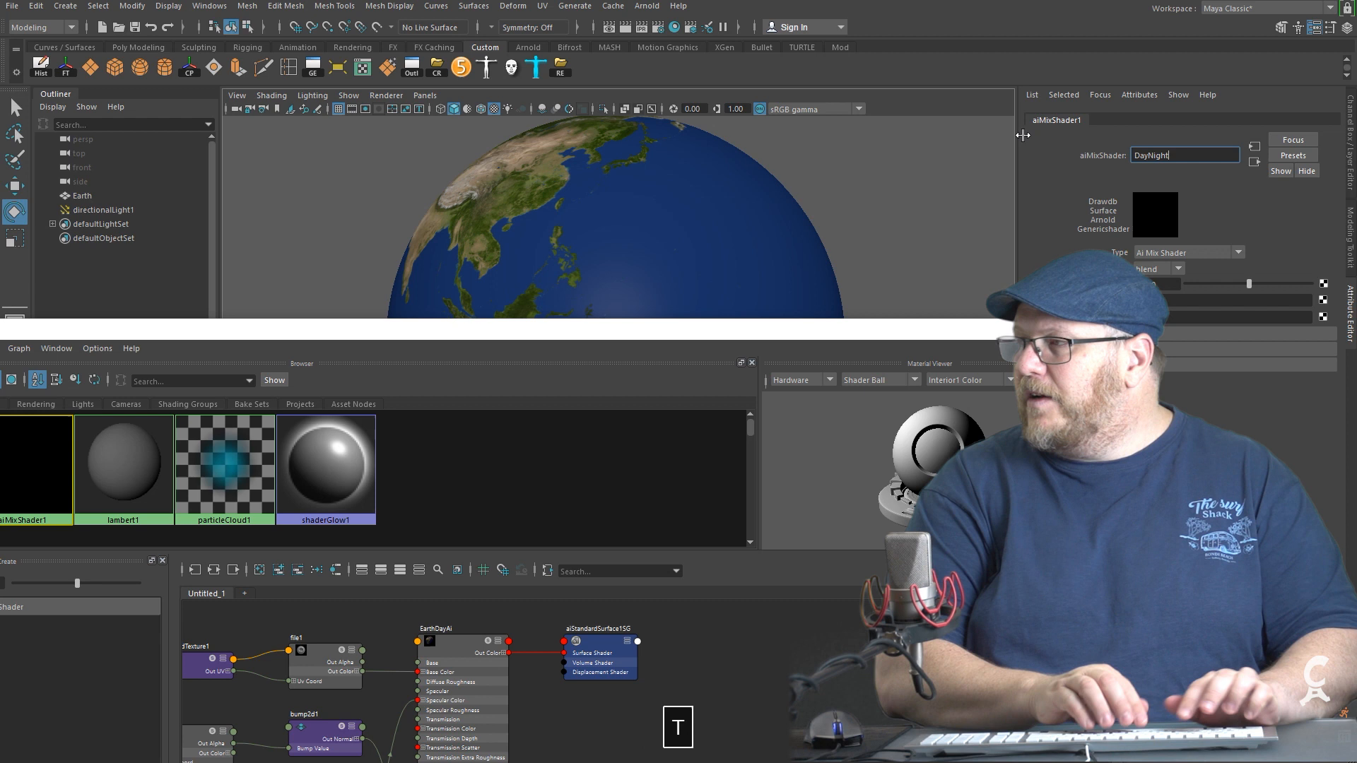
{"action": "type", "text": "MixAi"}
{"action": "key", "text": "Return"}
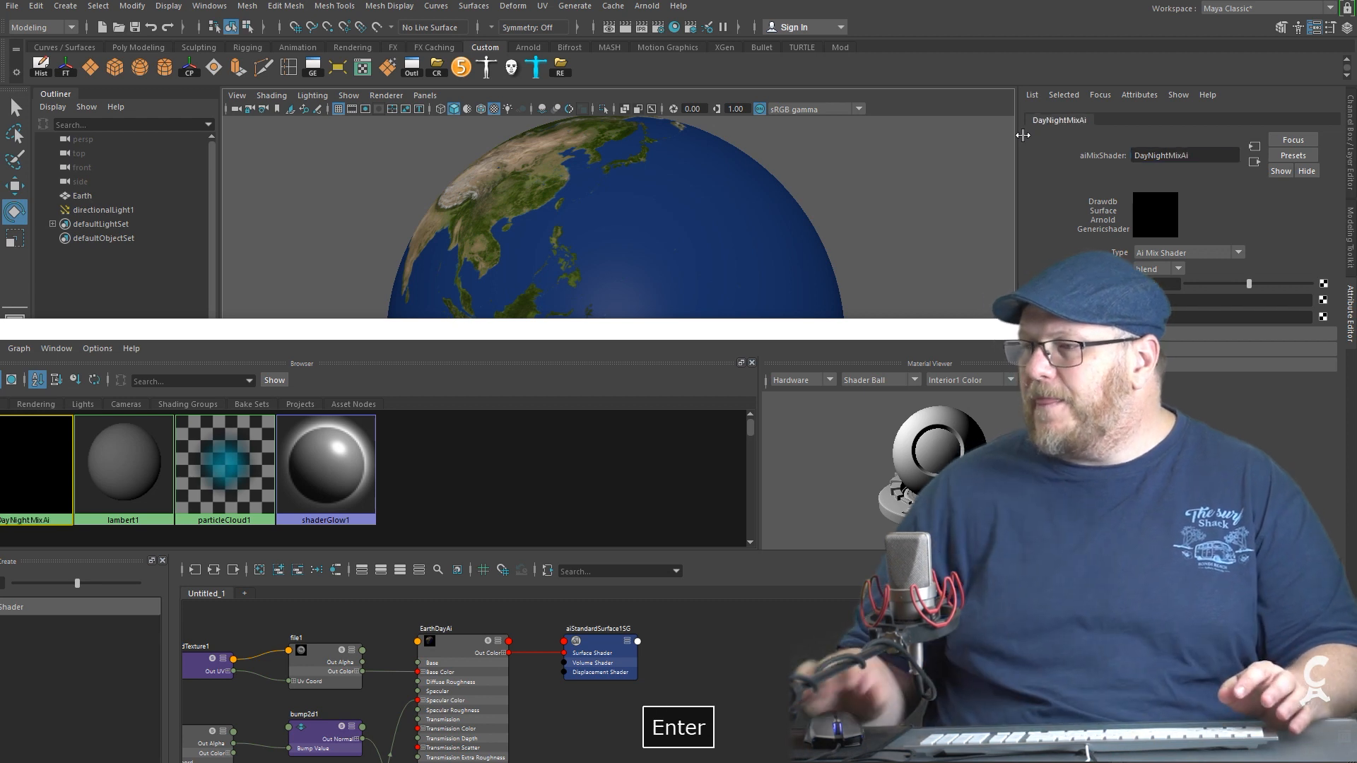
Delete the aiStandardSurface1SG shading group and connect EarthDayAi's Out Color to Shader 2 of DayNightMixAi.
{"action": "left_click_drag", "start_coordinate": [650, 337], "coordinate": [695, 284]}
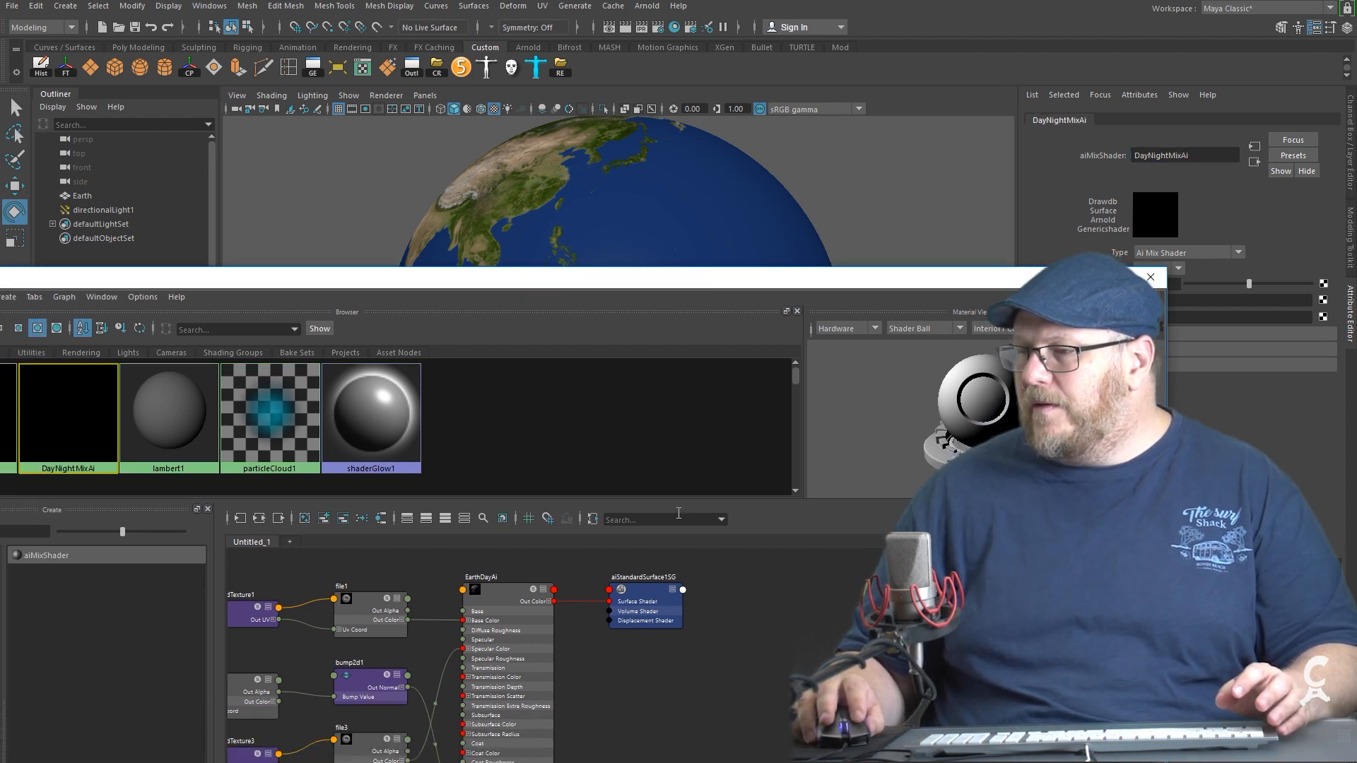
{"action": "left_click", "coordinate": [645, 590]}
{"action": "key", "text": "Delete"}
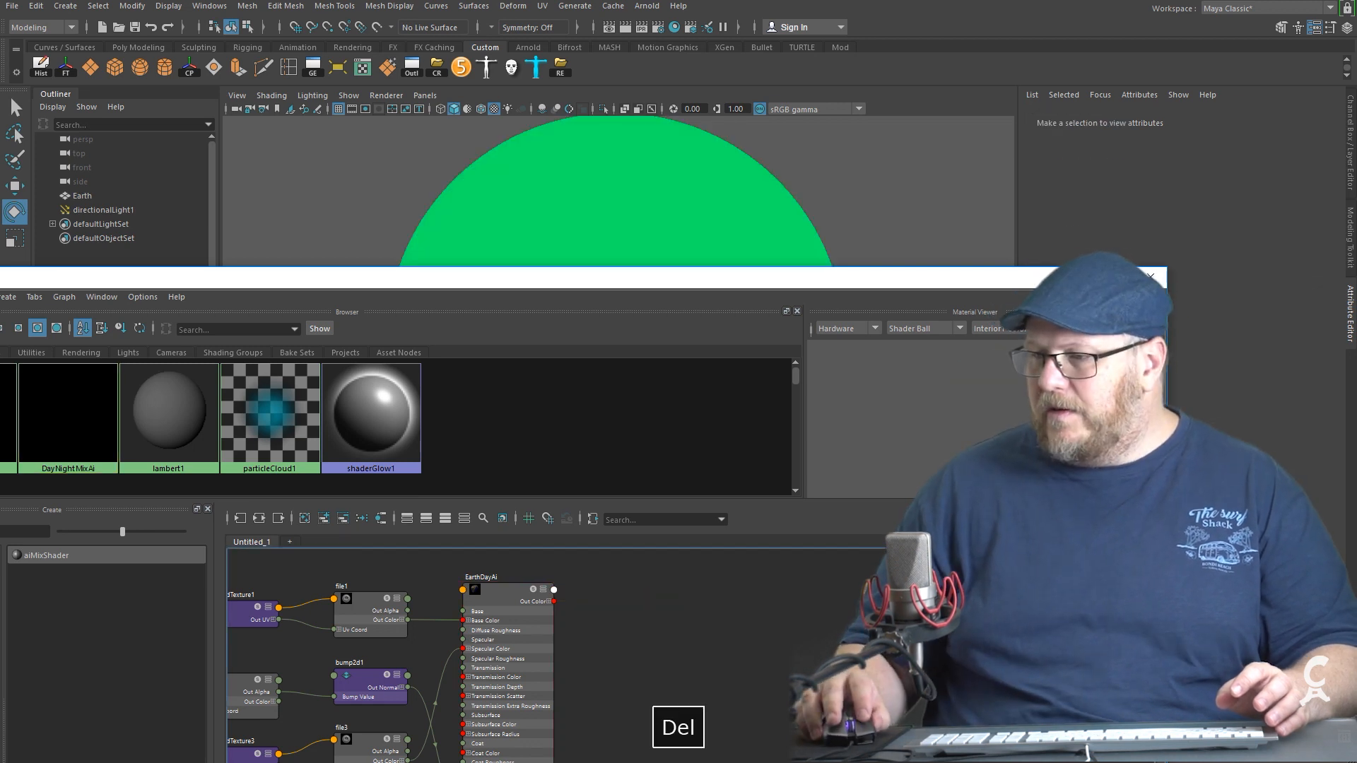
{"action": "left_click_drag", "start_coordinate": [68, 417], "coordinate": [679, 595]}
{"action": "left_click_drag", "start_coordinate": [555, 602], "coordinate": [639, 634]}
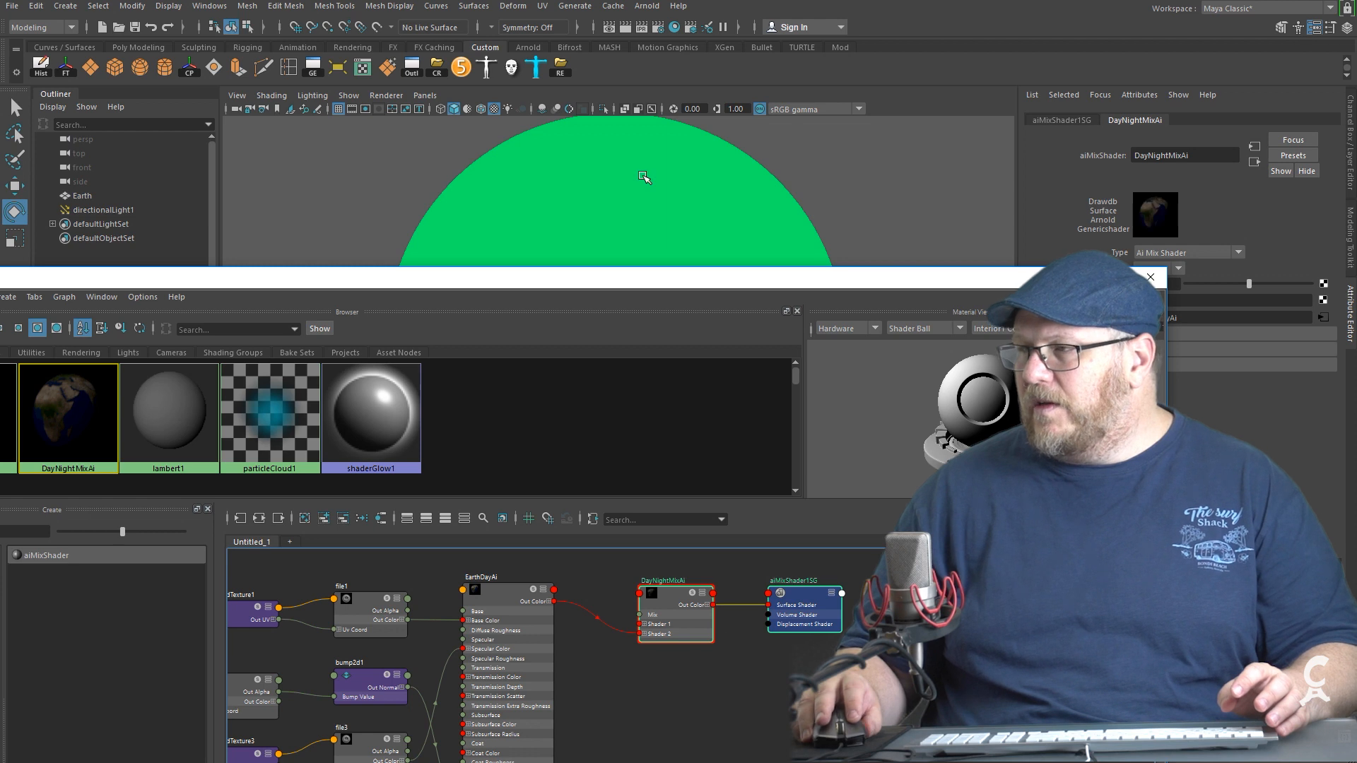
Assign the DayNightMixAi material to the Earth sphere.
{"action": "left_click", "coordinate": [637, 141]}
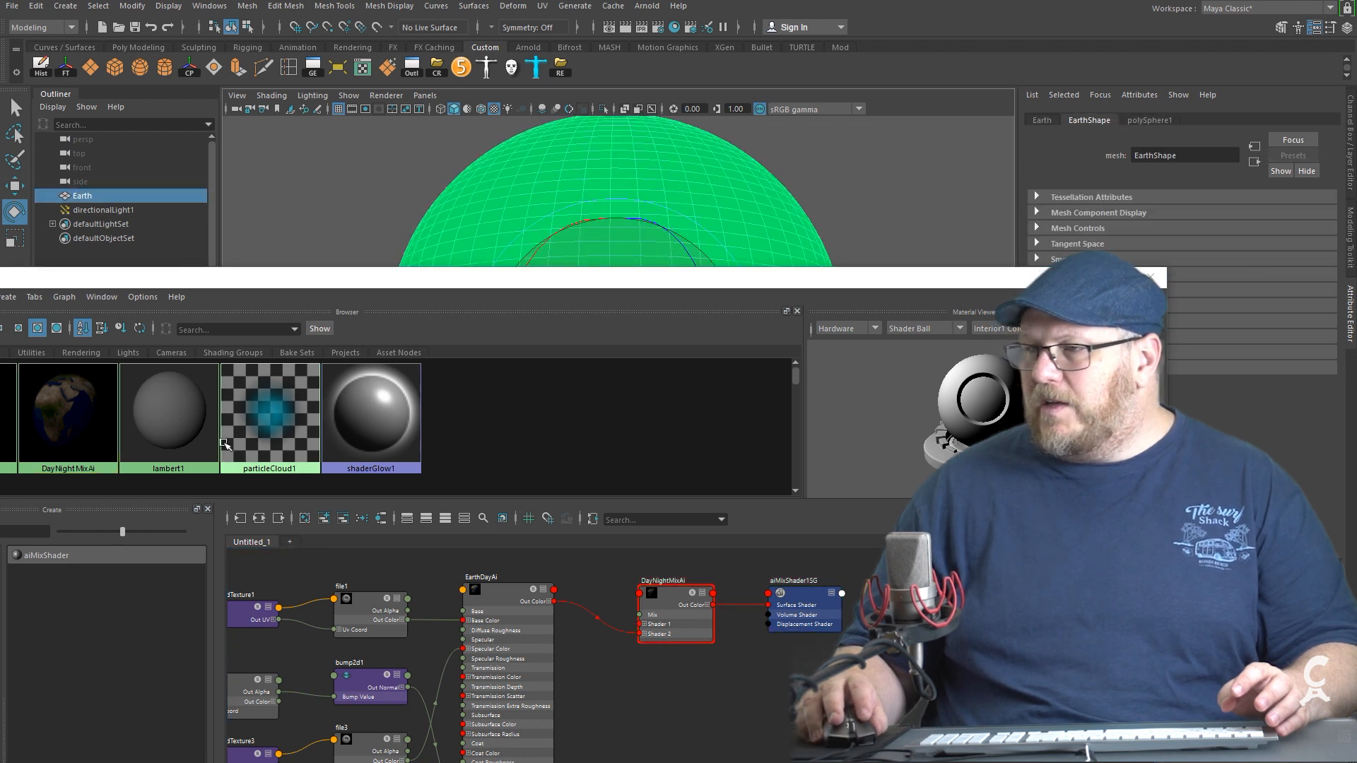
{"action": "left_click_drag", "start_coordinate": [244, 280], "coordinate": [470, 289]}
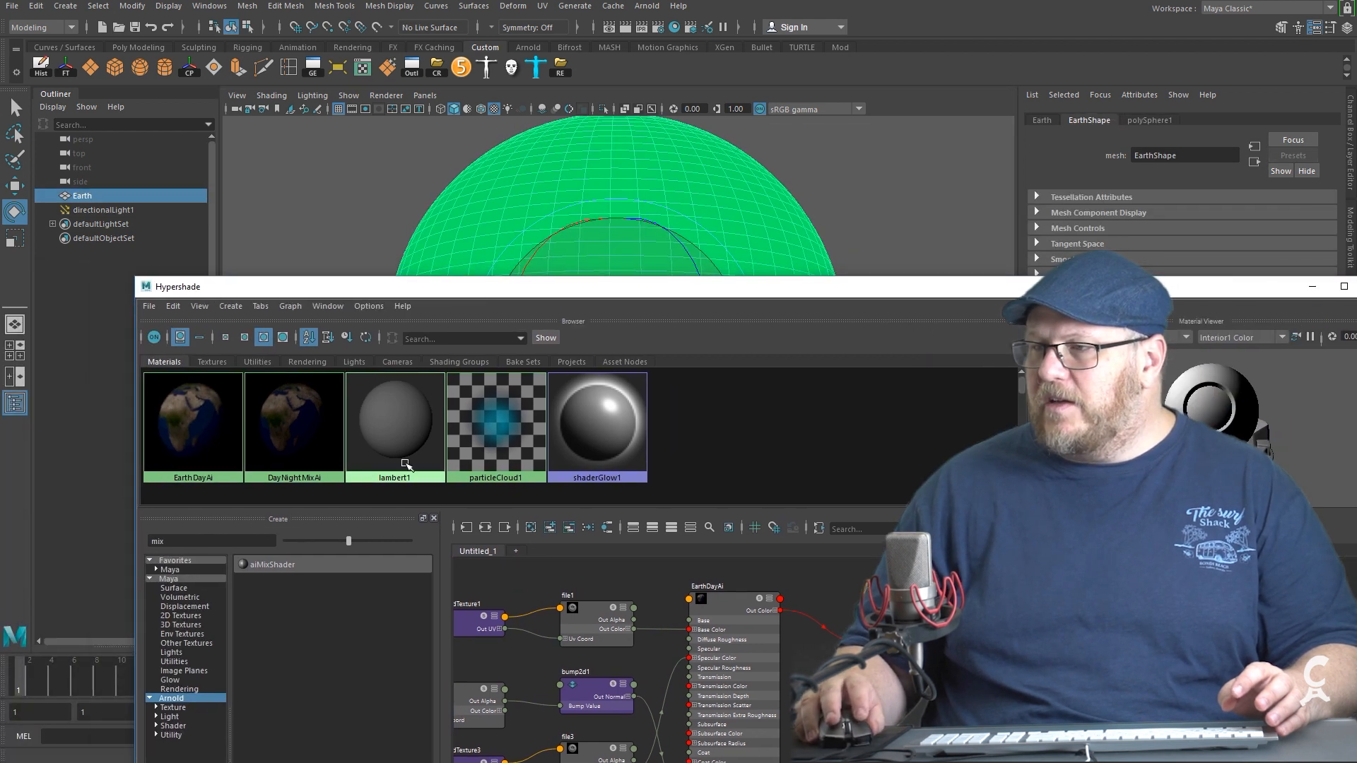
{"action": "mouse_move", "coordinate": [278, 441]}
{"action": "middle_mouse_down"}
{"action": "mouse_move", "coordinate": [328, 427]}
{"action": "mouse_move", "coordinate": [303, 426]}
{"action": "middle_mouse_up"}
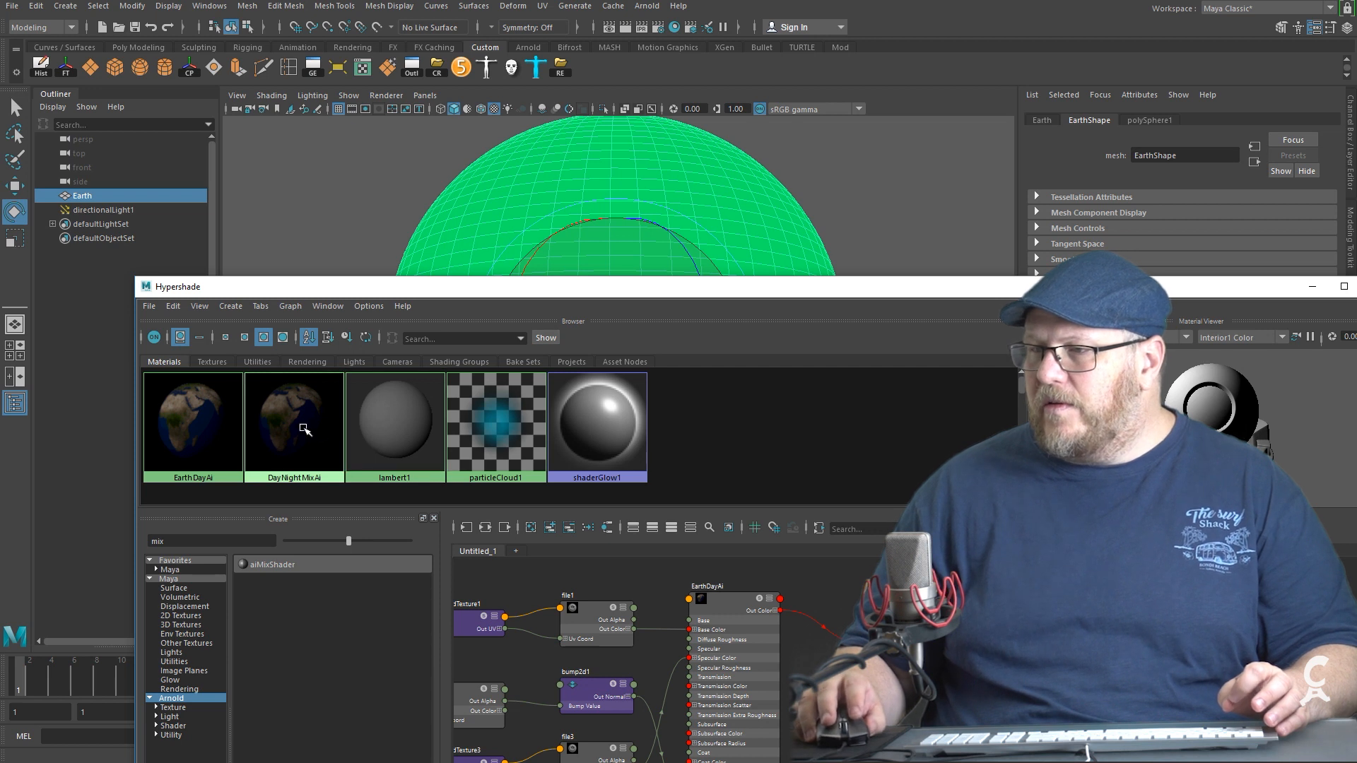
{"action": "right_click_drag", "start_coordinate": [303, 427], "coordinate": [295, 378]}
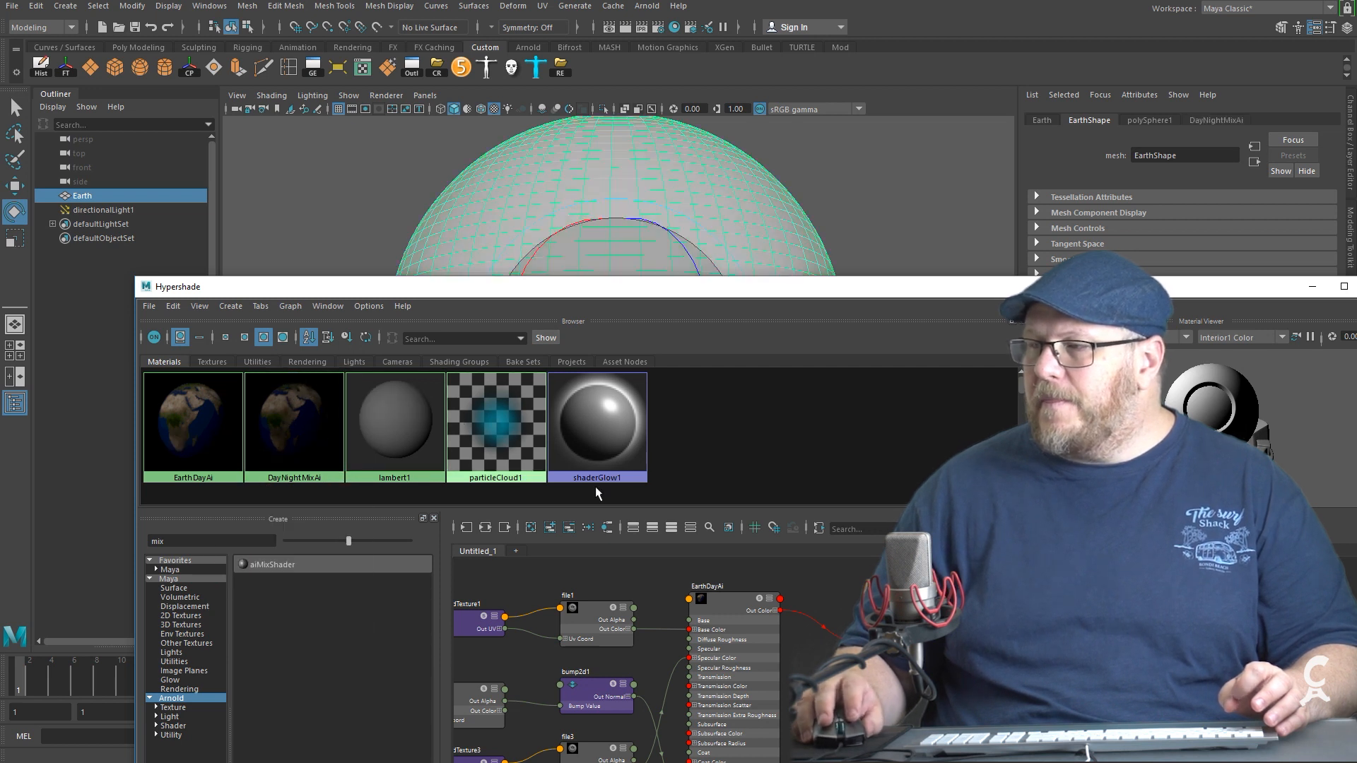
Render the perspective view with Arnold to check the DayNightMixAi material on the Earth.
{"action": "left_click", "coordinate": [295, 378]}
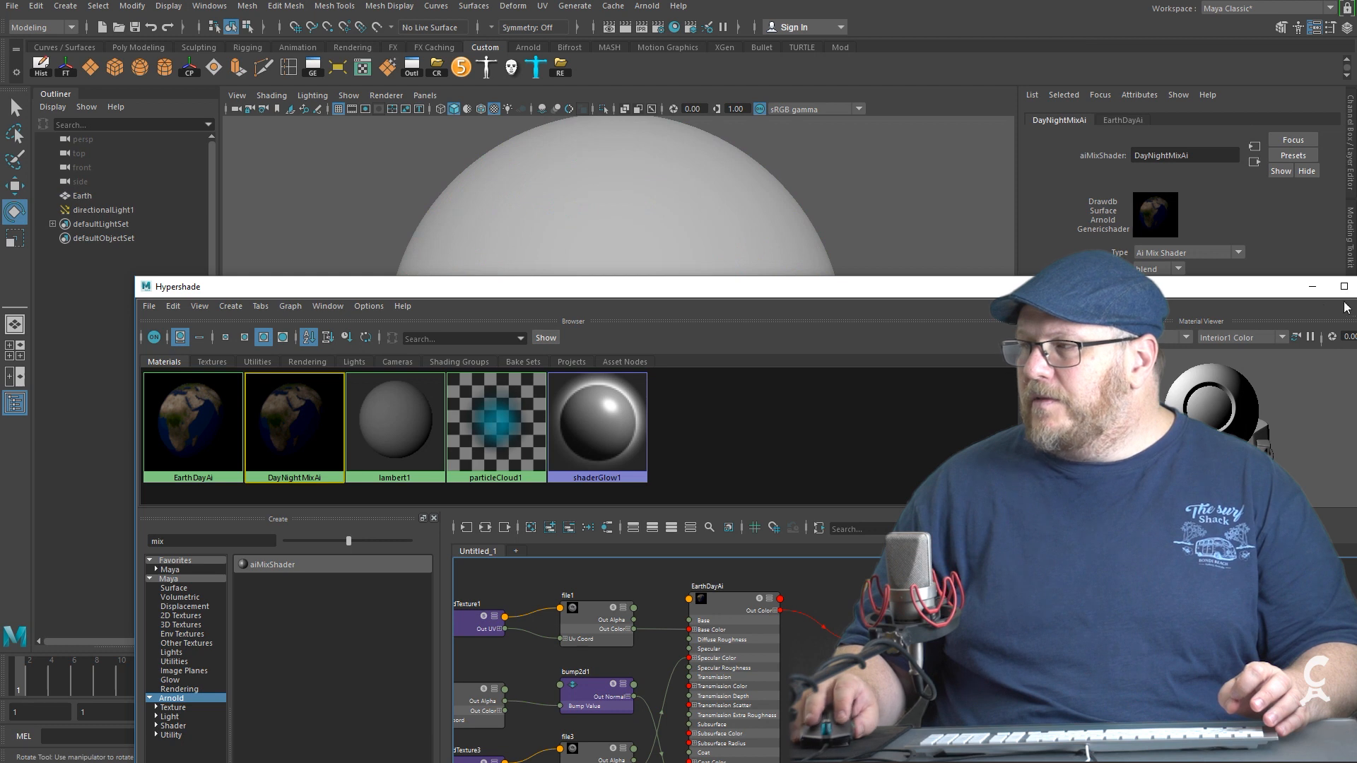
{"action": "left_click_drag", "start_coordinate": [1258, 287], "coordinate": [1106, 561]}
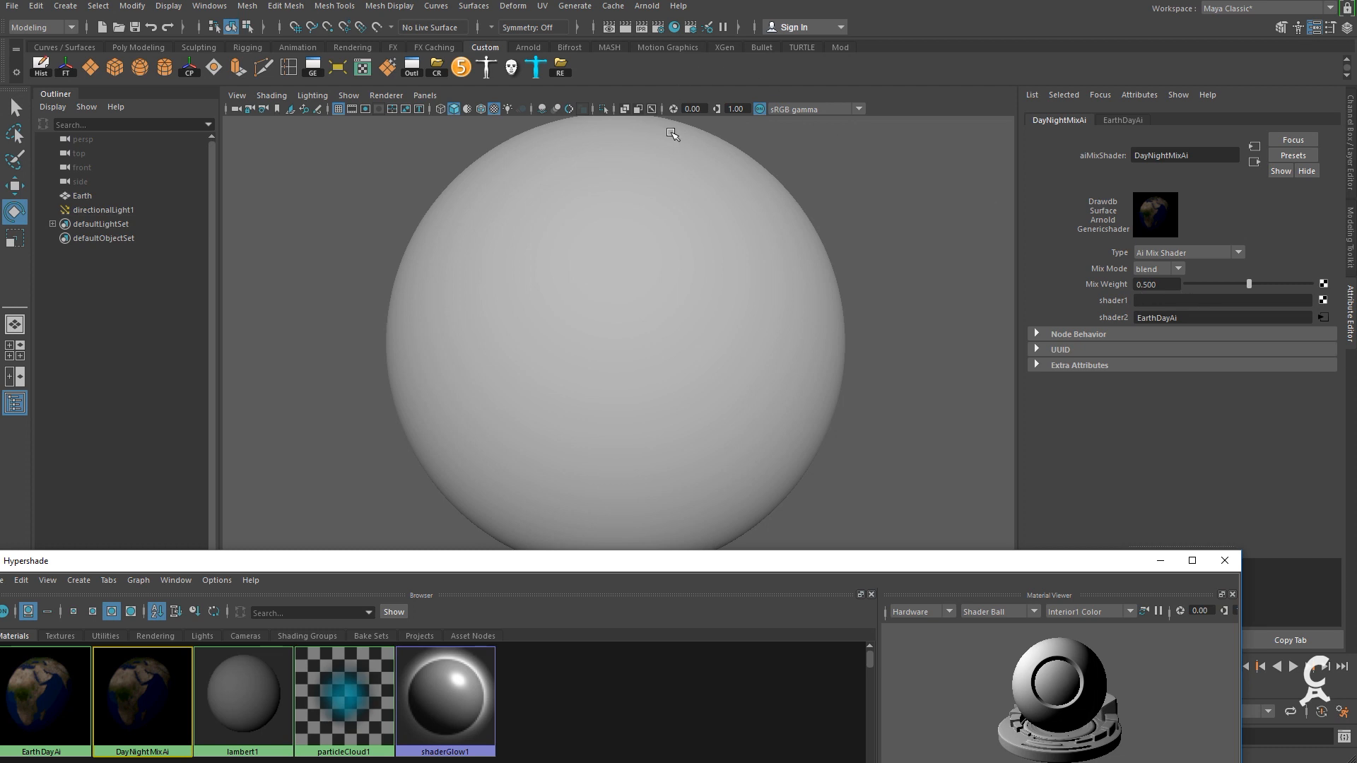
{"action": "left_click", "coordinate": [646, 27]}
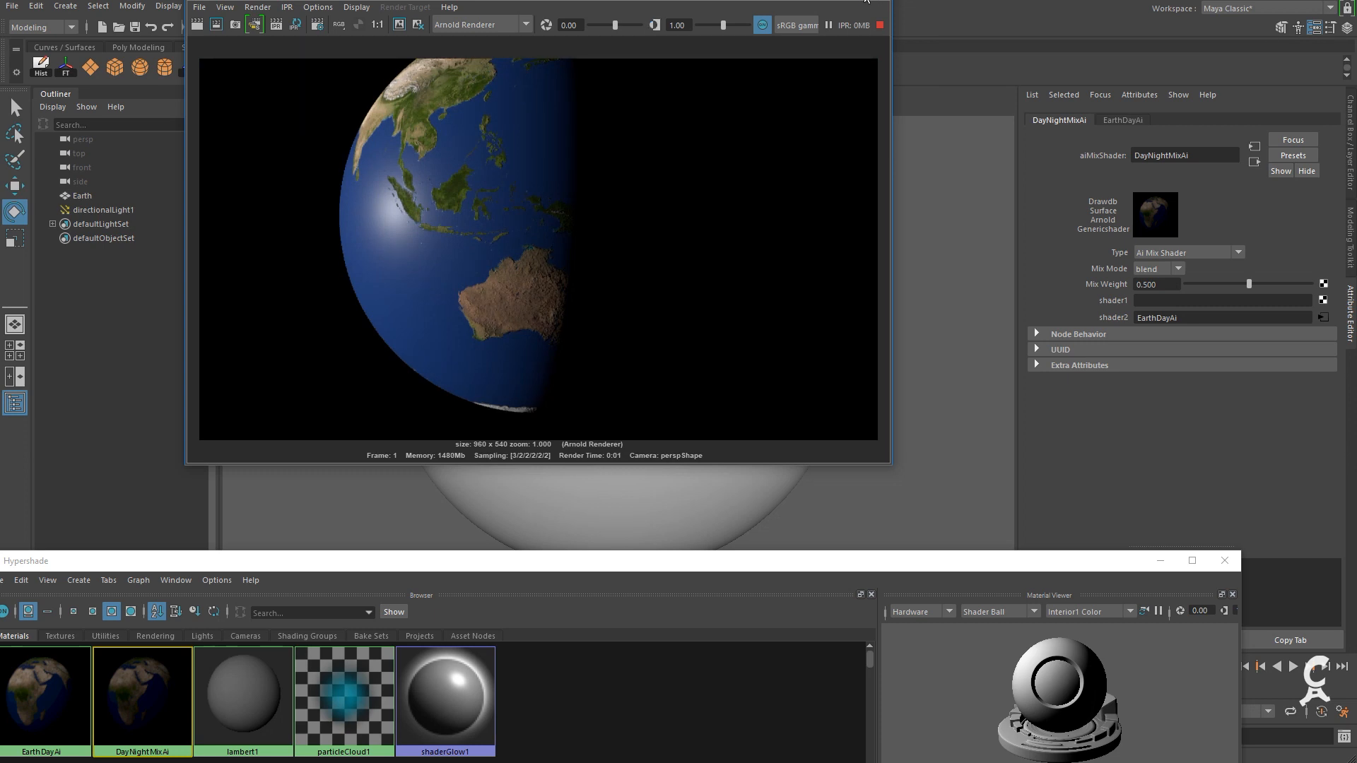
{"action": "left_click", "coordinate": [866, 2]}
Clear the node filter in the Hypershade and create an aiStandardSurface material from the Arnold nodes.
{"action": "left_click_drag", "start_coordinate": [751, 565], "coordinate": [881, 192]}
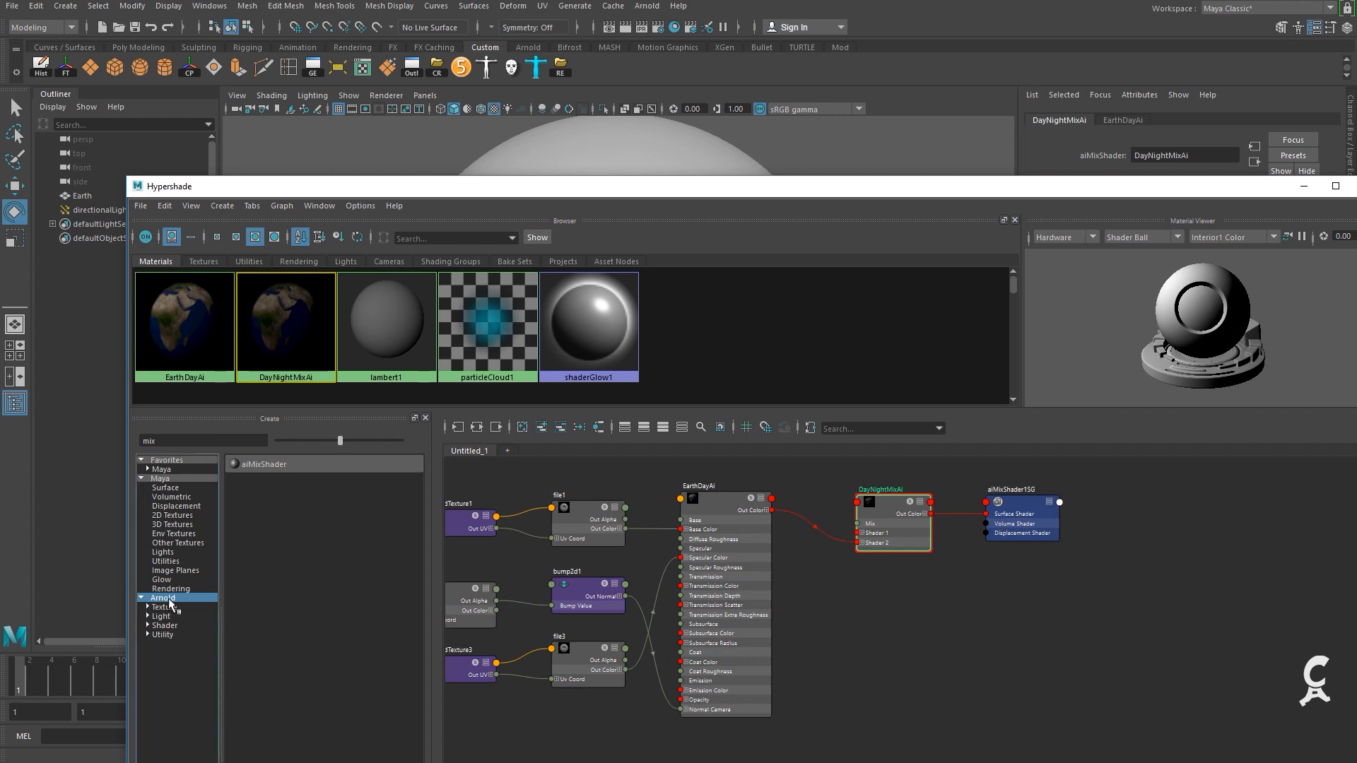
{"action": "left_click_drag", "start_coordinate": [174, 442], "coordinate": [97, 442]}
{"action": "key", "text": "Delete"}
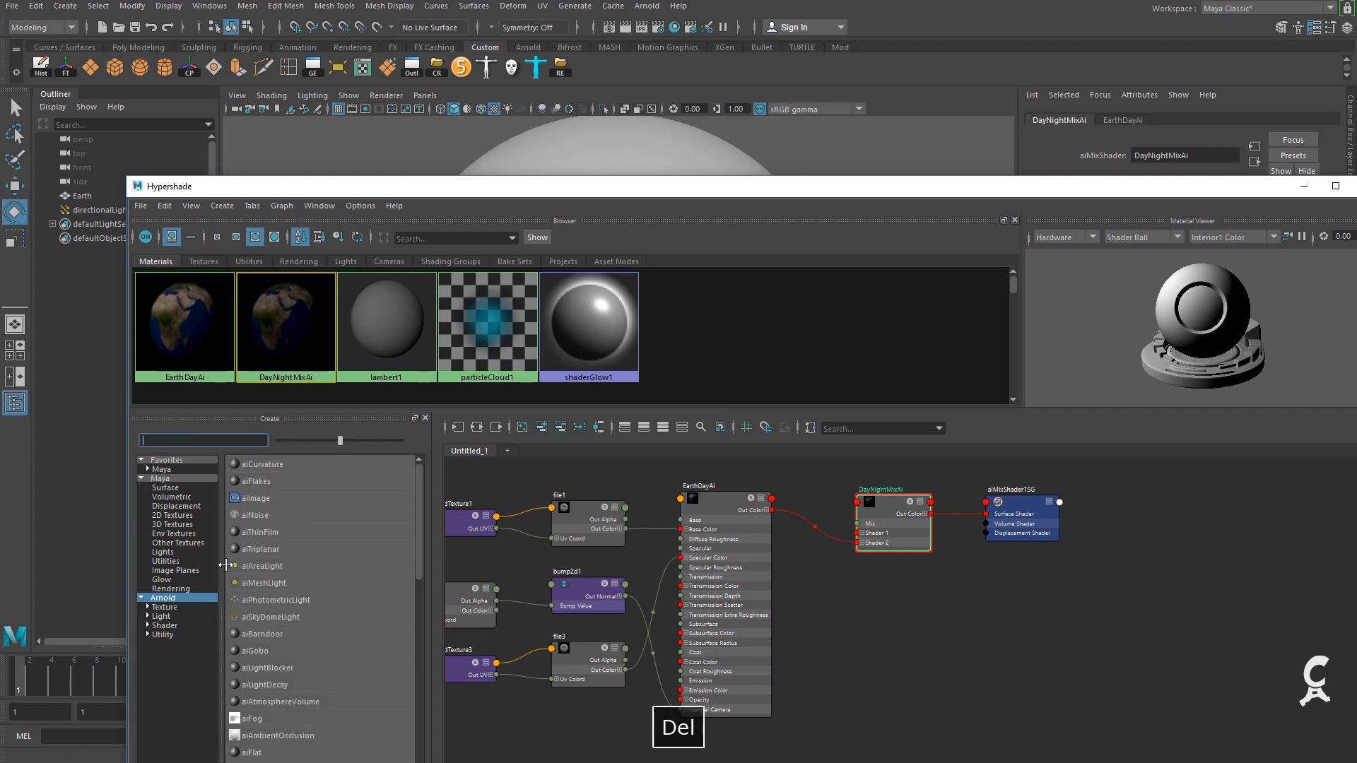
{"action": "left_click", "coordinate": [166, 599]}
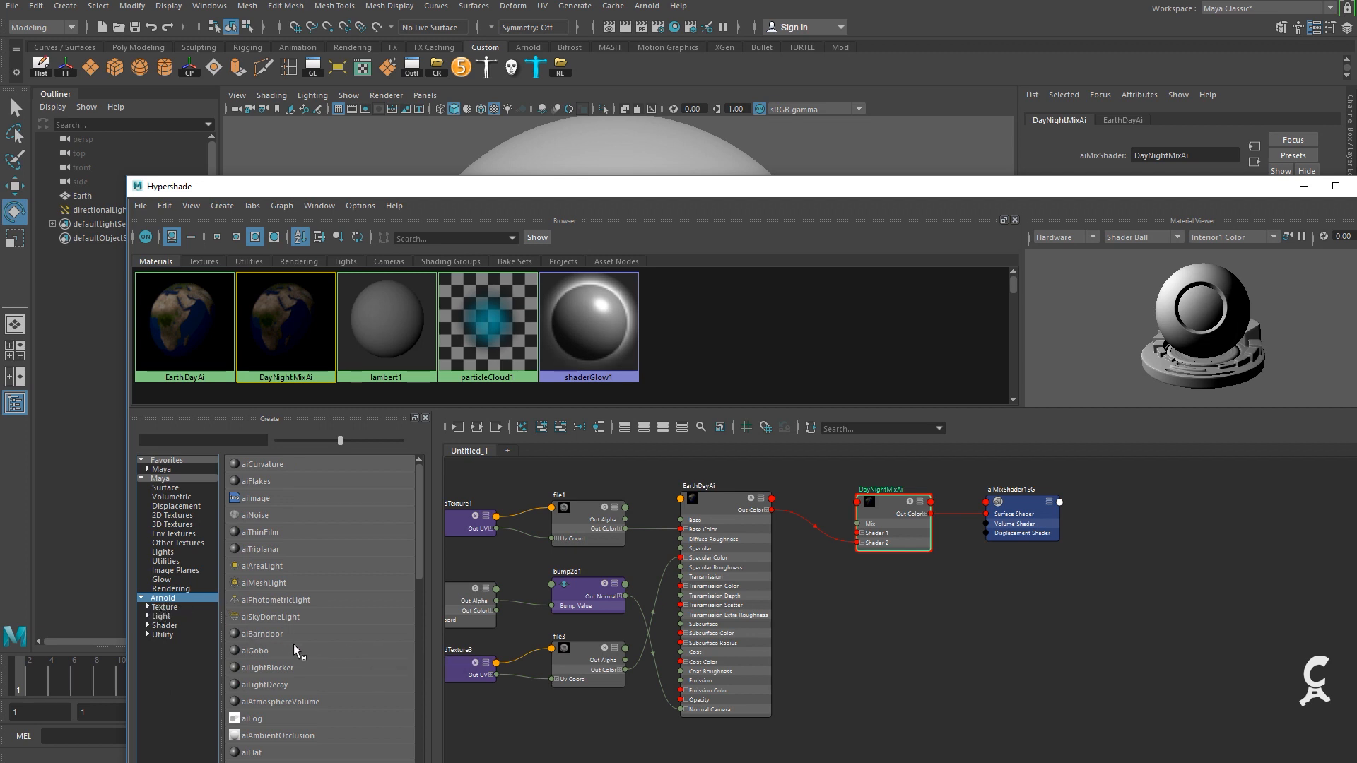
{"action": "scroll", "coordinate": [309, 707], "scroll_direction": "down", "scroll_amount": 1}
{"action": "scroll", "coordinate": [308, 731], "scroll_direction": "down", "scroll_amount": 1}
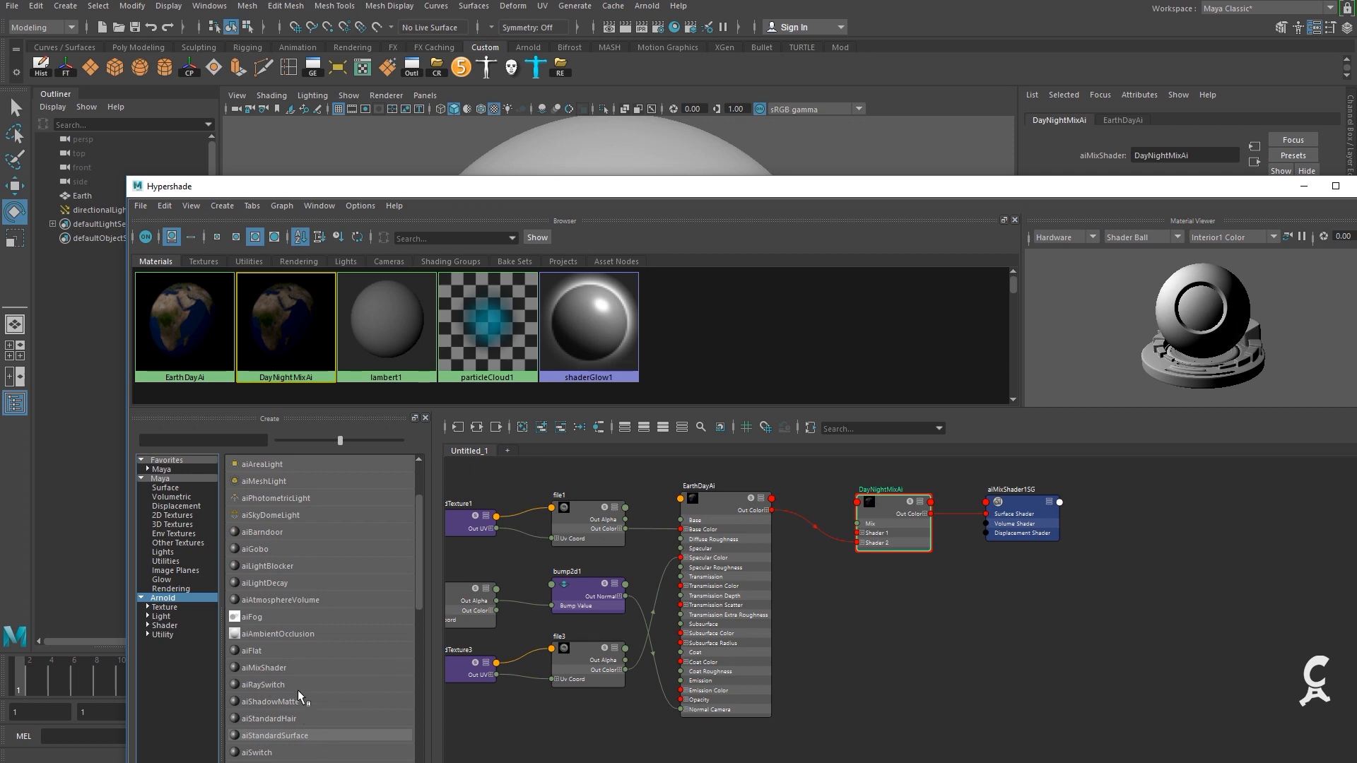
{"action": "left_click", "coordinate": [292, 737]}
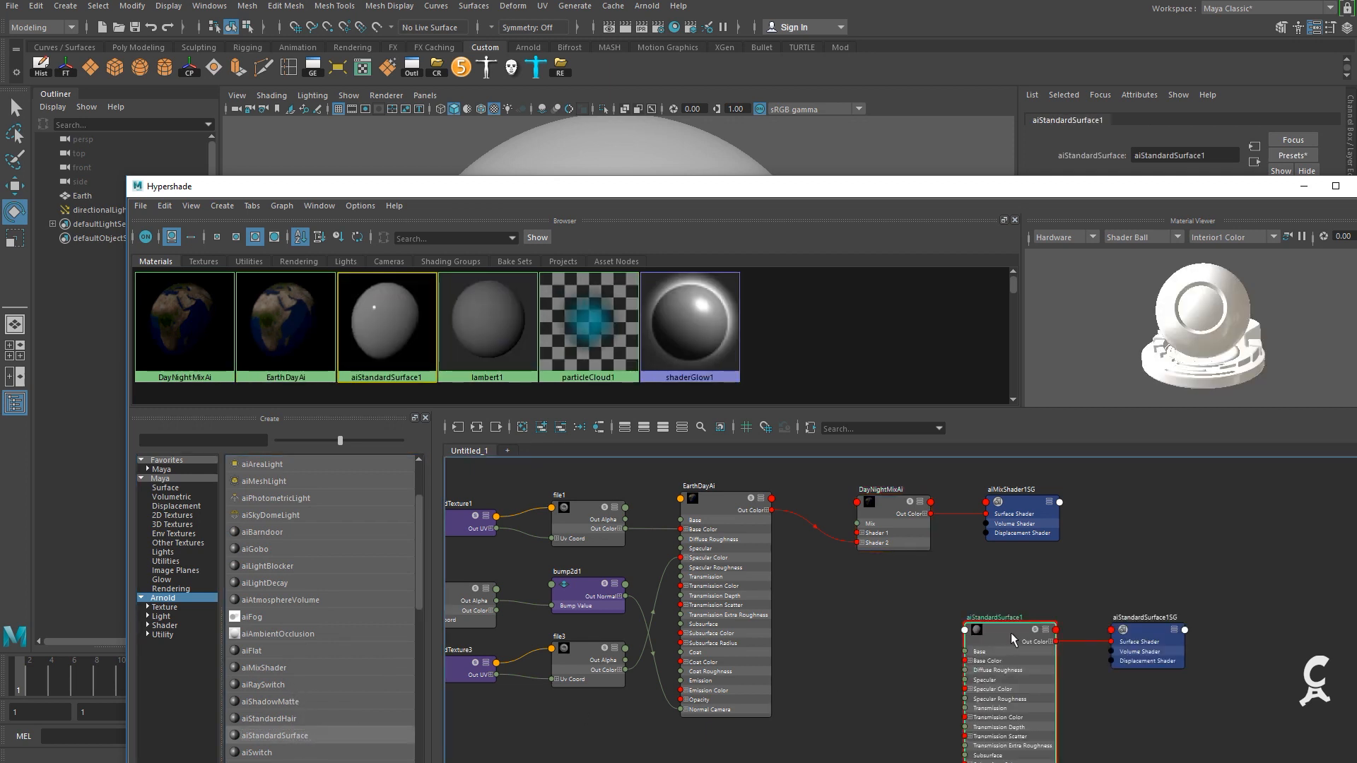
Rename the new aiStandardSurface material as EarthNightAi.
{"action": "left_click_drag", "start_coordinate": [1099, 195], "coordinate": [1065, 318]}
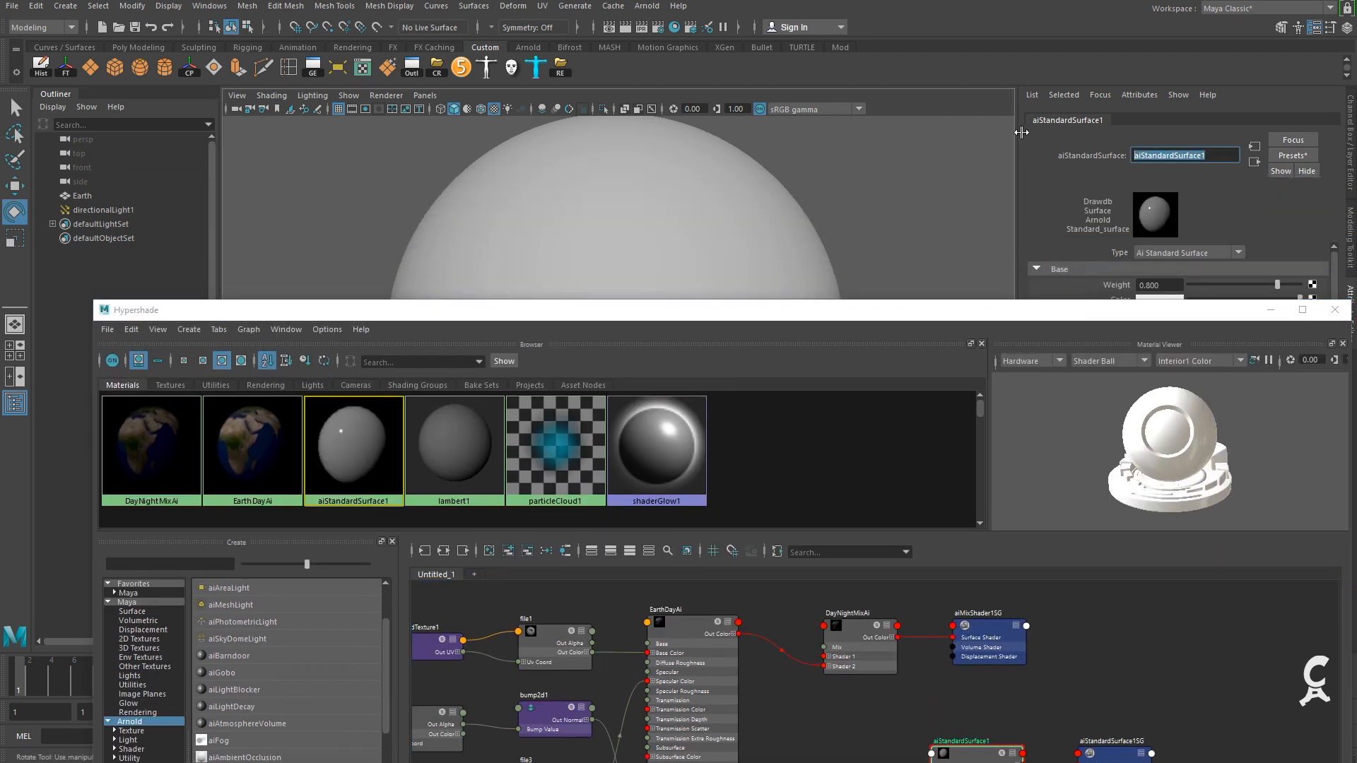
{"action": "type", "text": "EarthNight"}
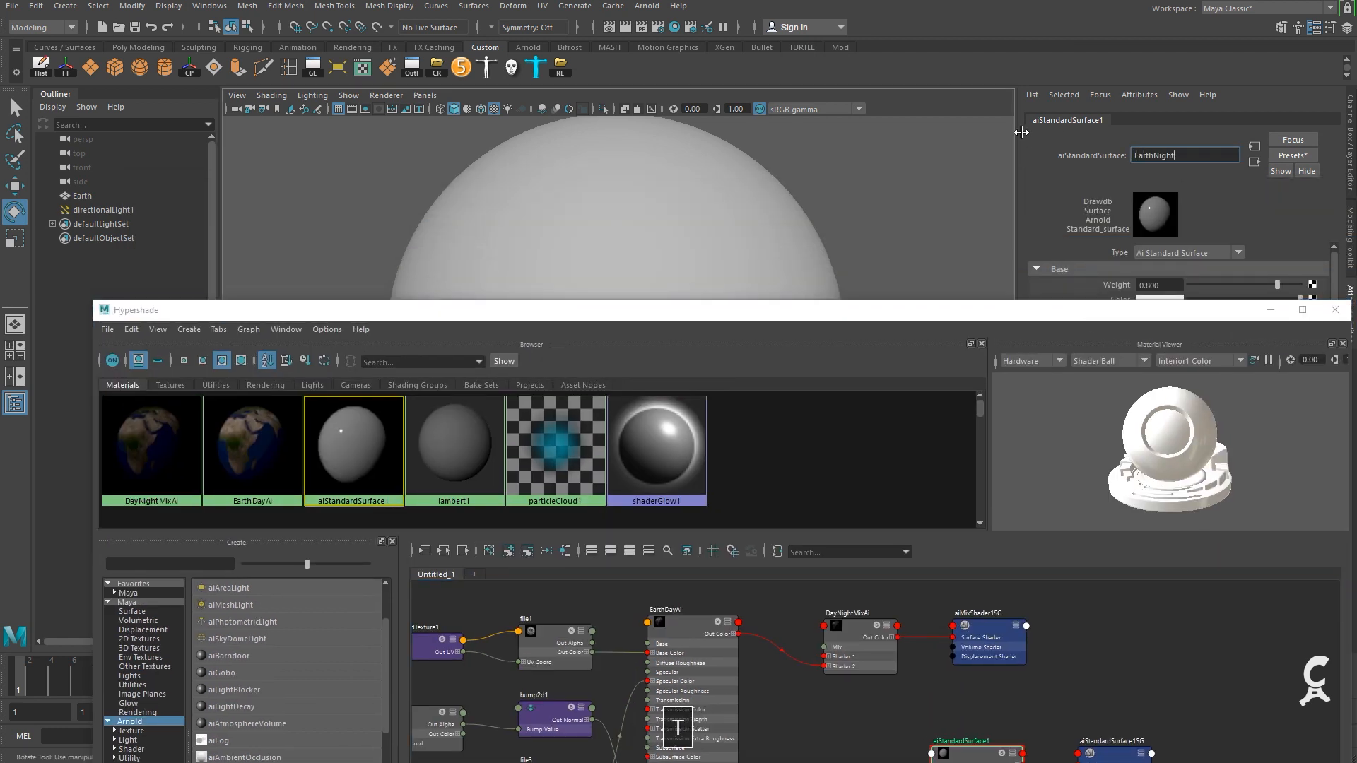
{"action": "type", "text": "Ai"}
{"action": "key", "text": "Return"}
{"action": "left_click", "coordinate": [1169, 711]}
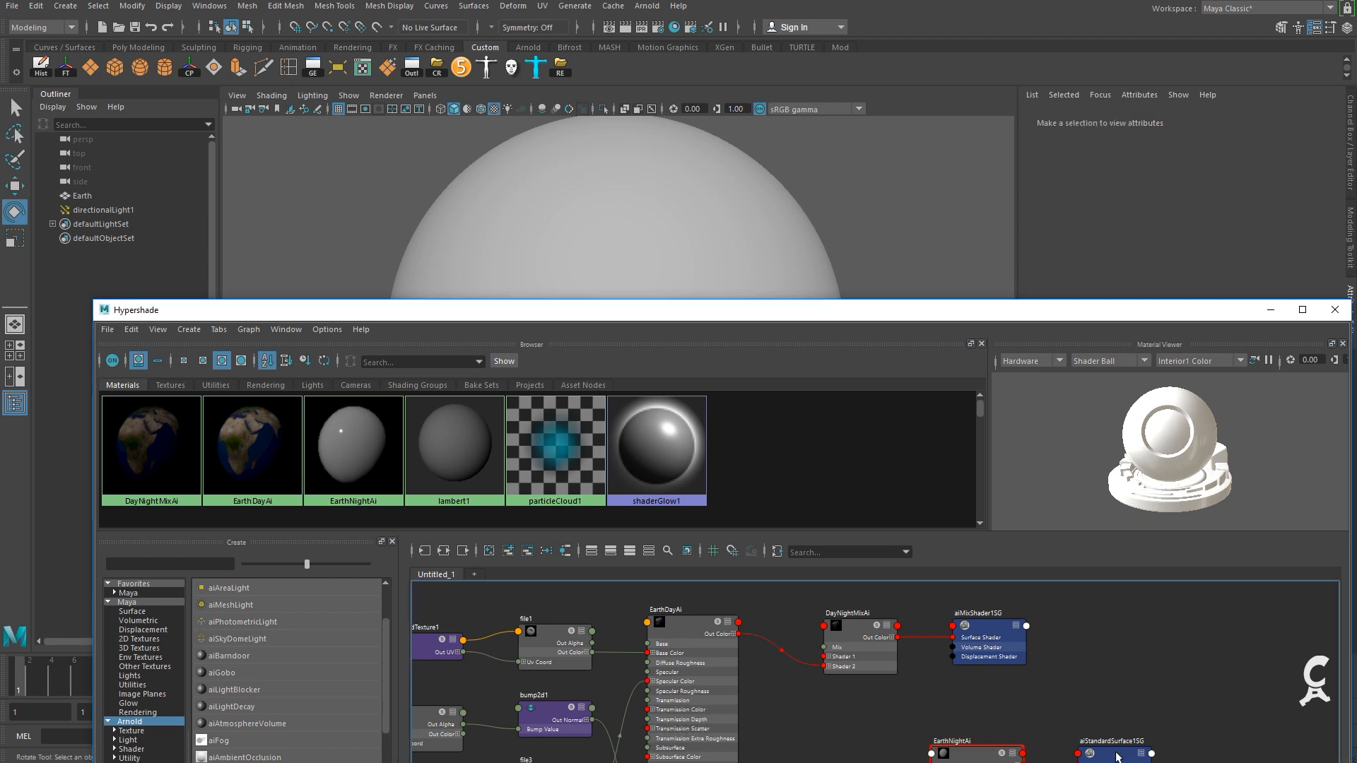
Delete the aiStandardSurface1SG shading group and connect EarthNightAi's Out Color to Shader 1 of DayNightMixAi.
{"action": "left_click_drag", "start_coordinate": [1030, 305], "coordinate": [957, 209]}
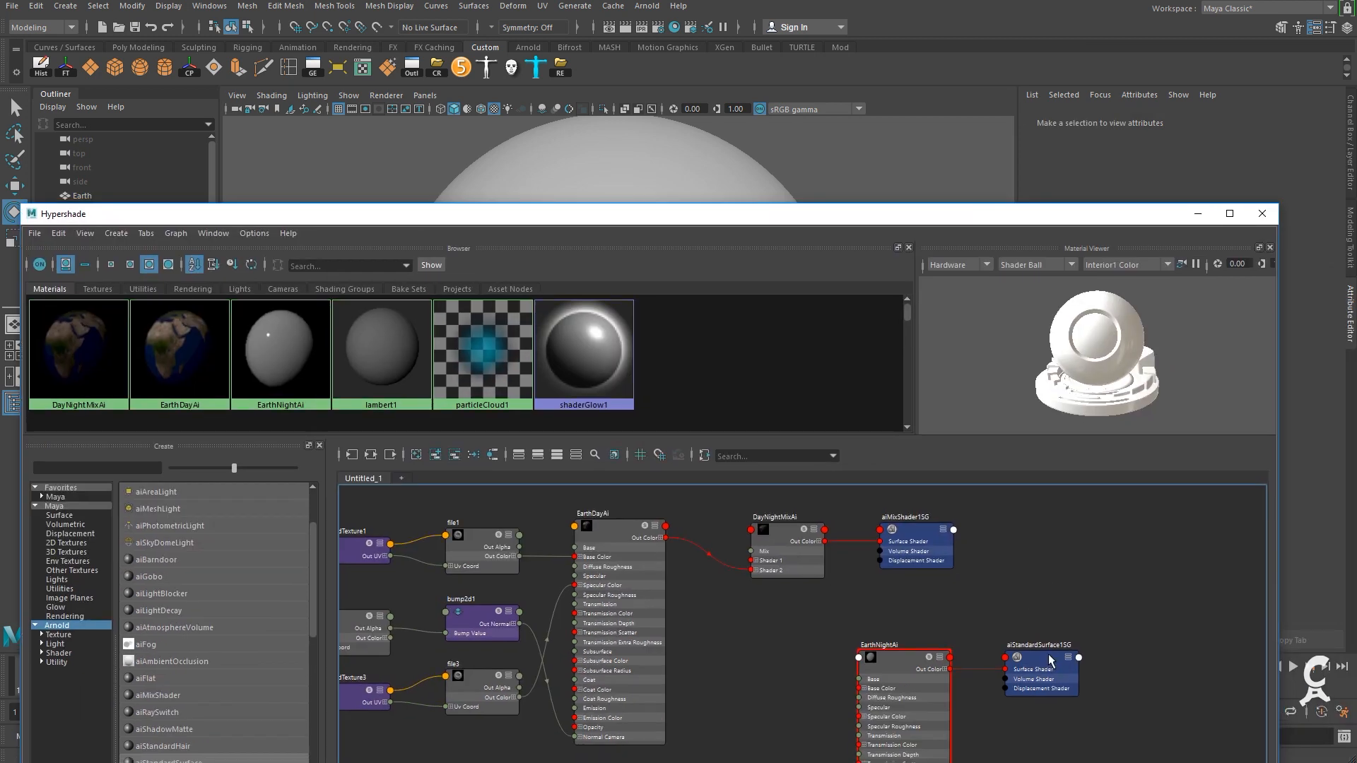
{"action": "left_click", "coordinate": [1050, 660]}
{"action": "key", "text": "Delete"}
{"action": "left_click_drag", "start_coordinate": [892, 660], "coordinate": [735, 641]}
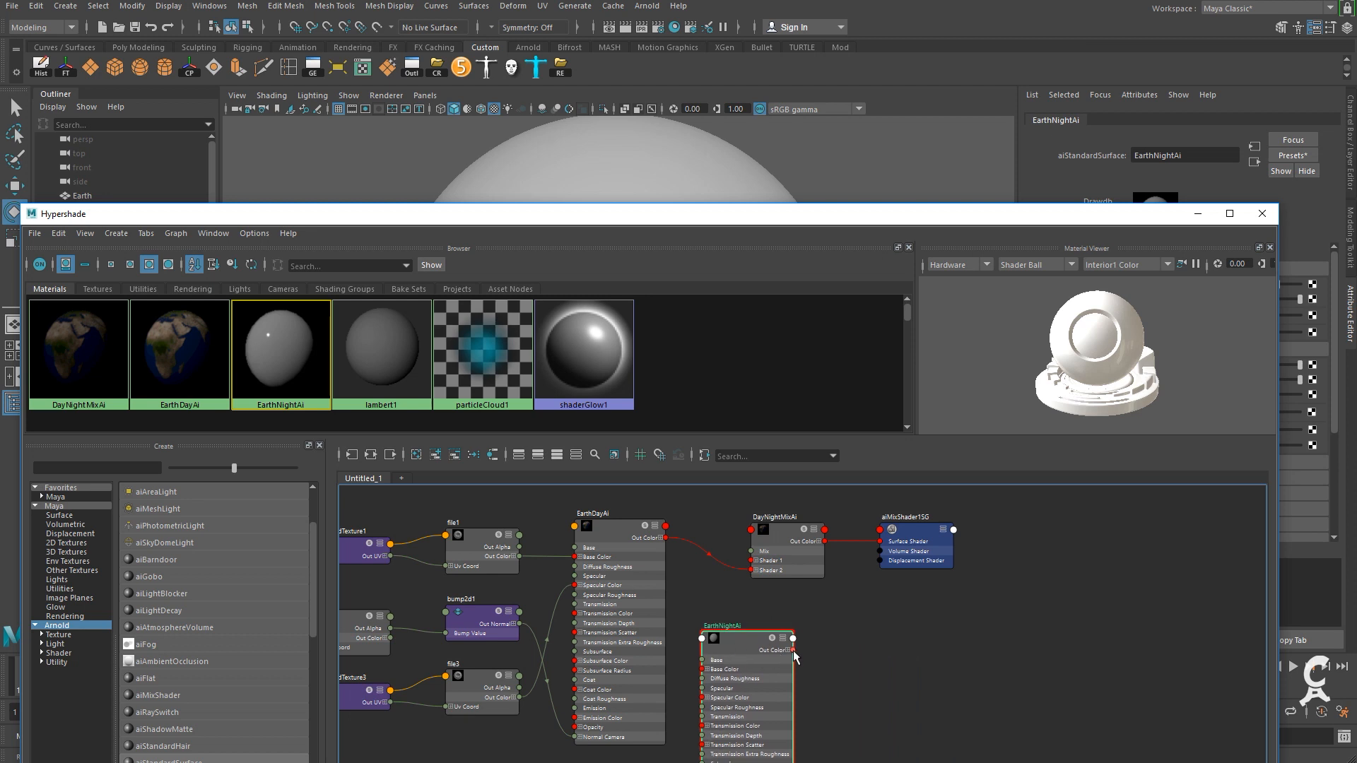
{"action": "left_click_drag", "start_coordinate": [836, 615], "coordinate": [752, 565]}
Move the EarthNightAi node above the EarthDayAi node in the graph.
{"action": "scroll", "coordinate": [902, 678], "scroll_direction": "down", "scroll_amount": 2}
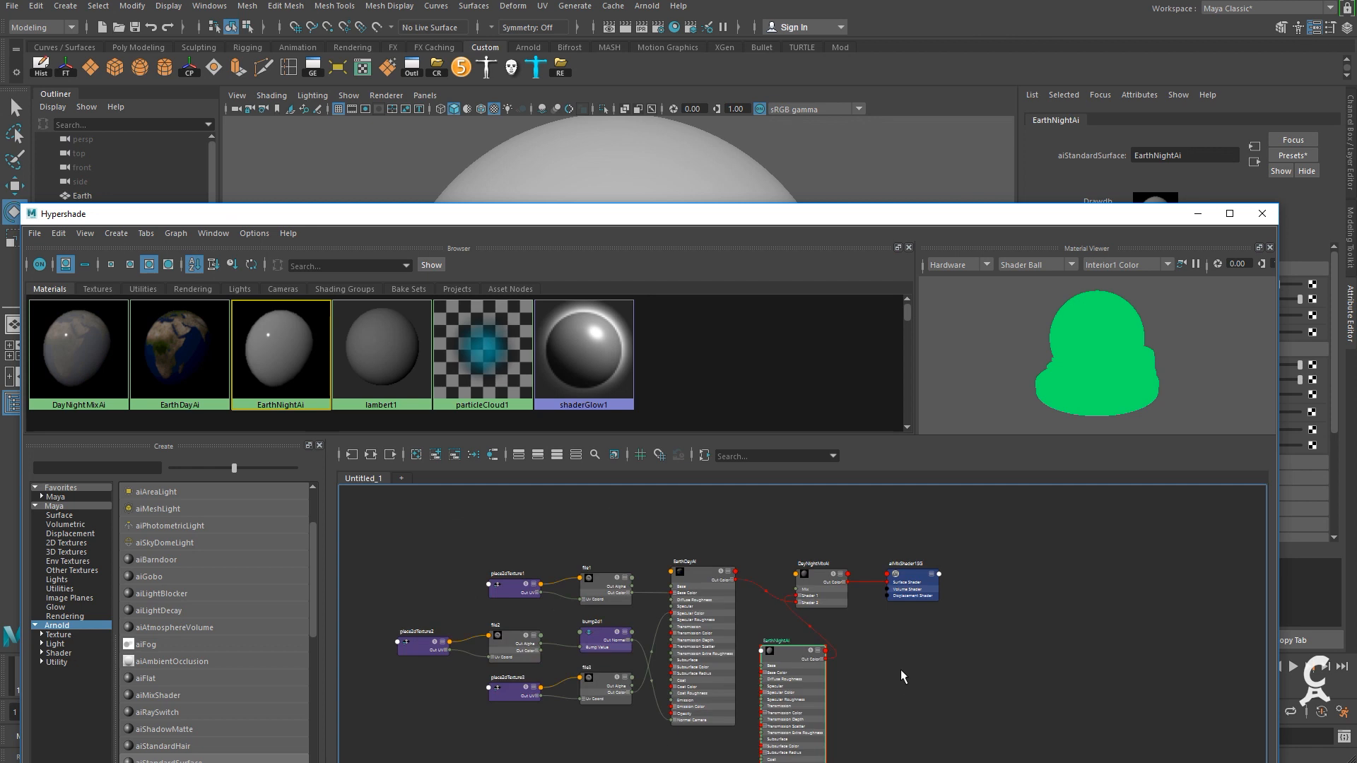
{"action": "left_click_drag", "start_coordinate": [800, 652], "coordinate": [762, 406]}
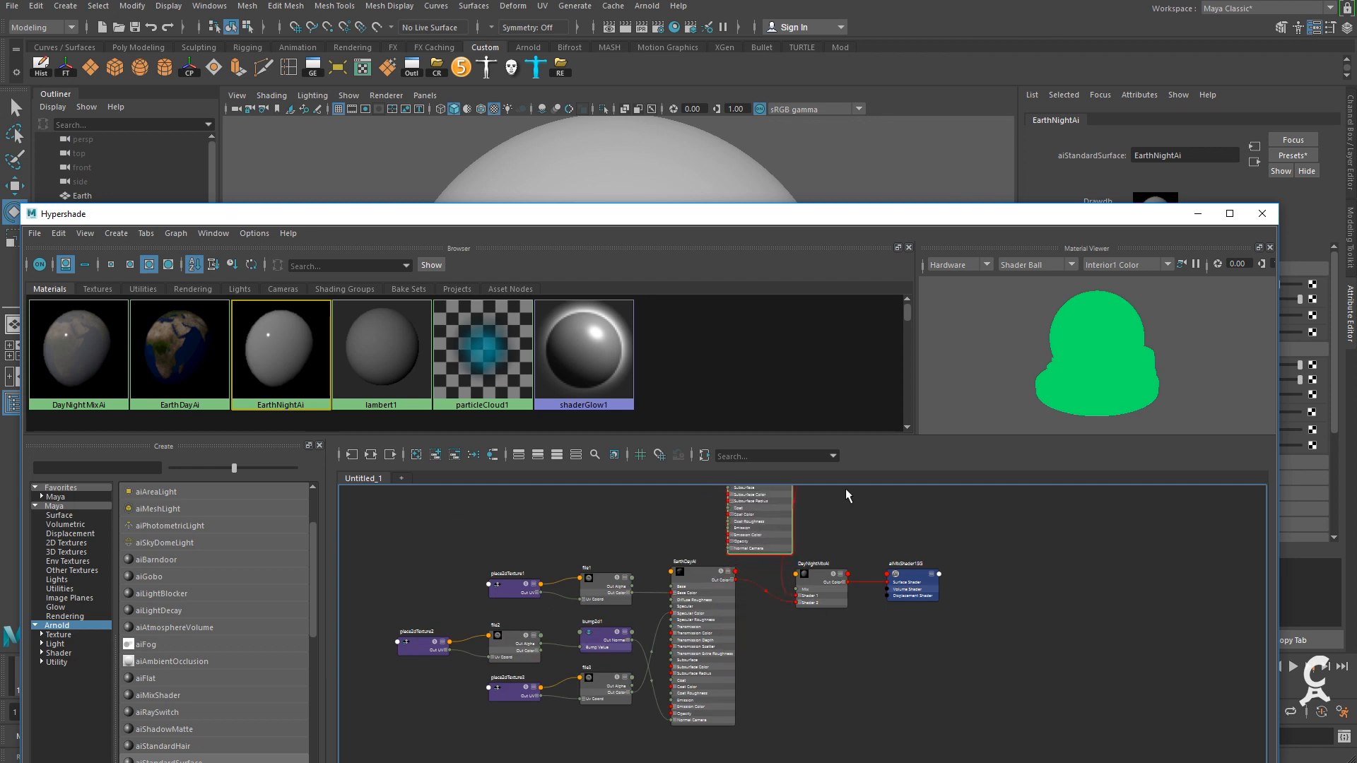
{"action": "scroll", "coordinate": [1057, 567], "scroll_direction": "down", "scroll_amount": 2}
{"action": "middle_click_drag", "start_coordinate": [1057, 567], "coordinate": [1038, 659], "text": "alt"}
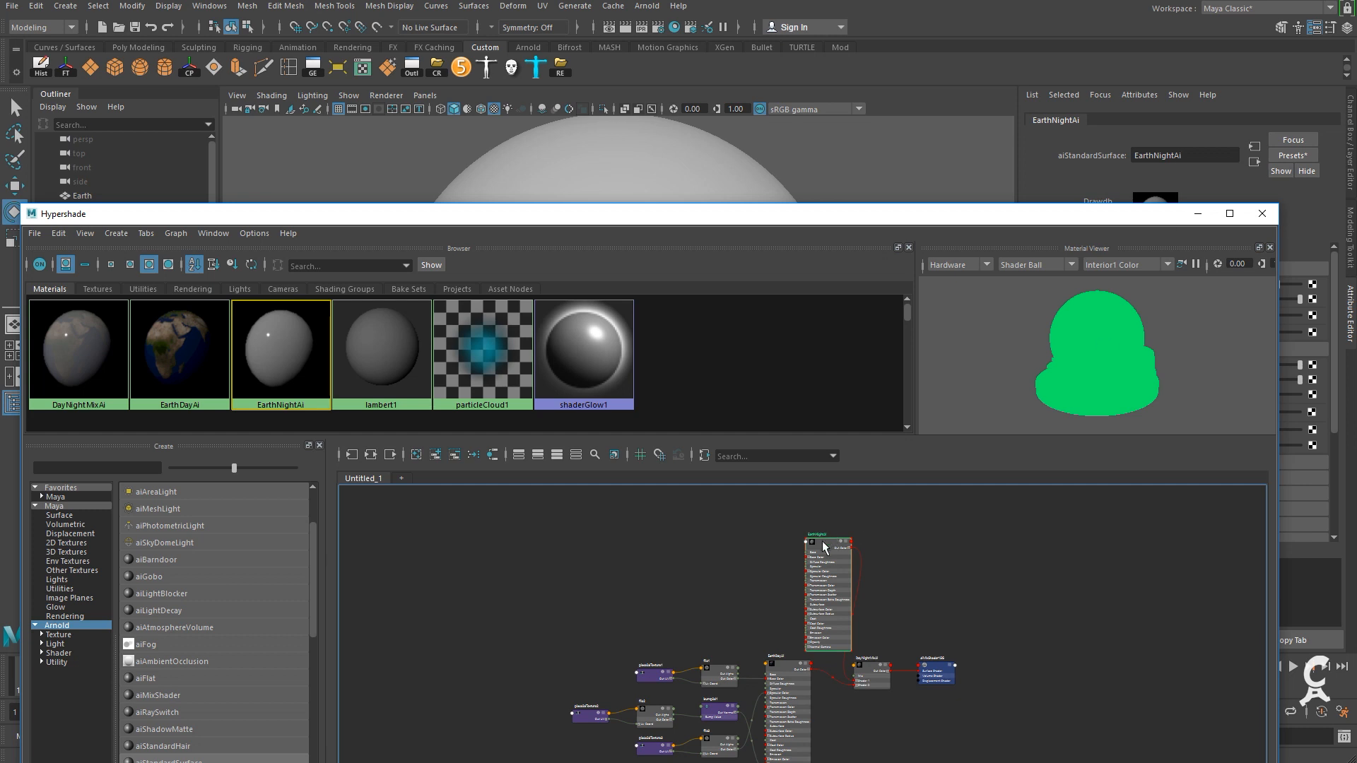
{"action": "left_click", "coordinate": [903, 544]}
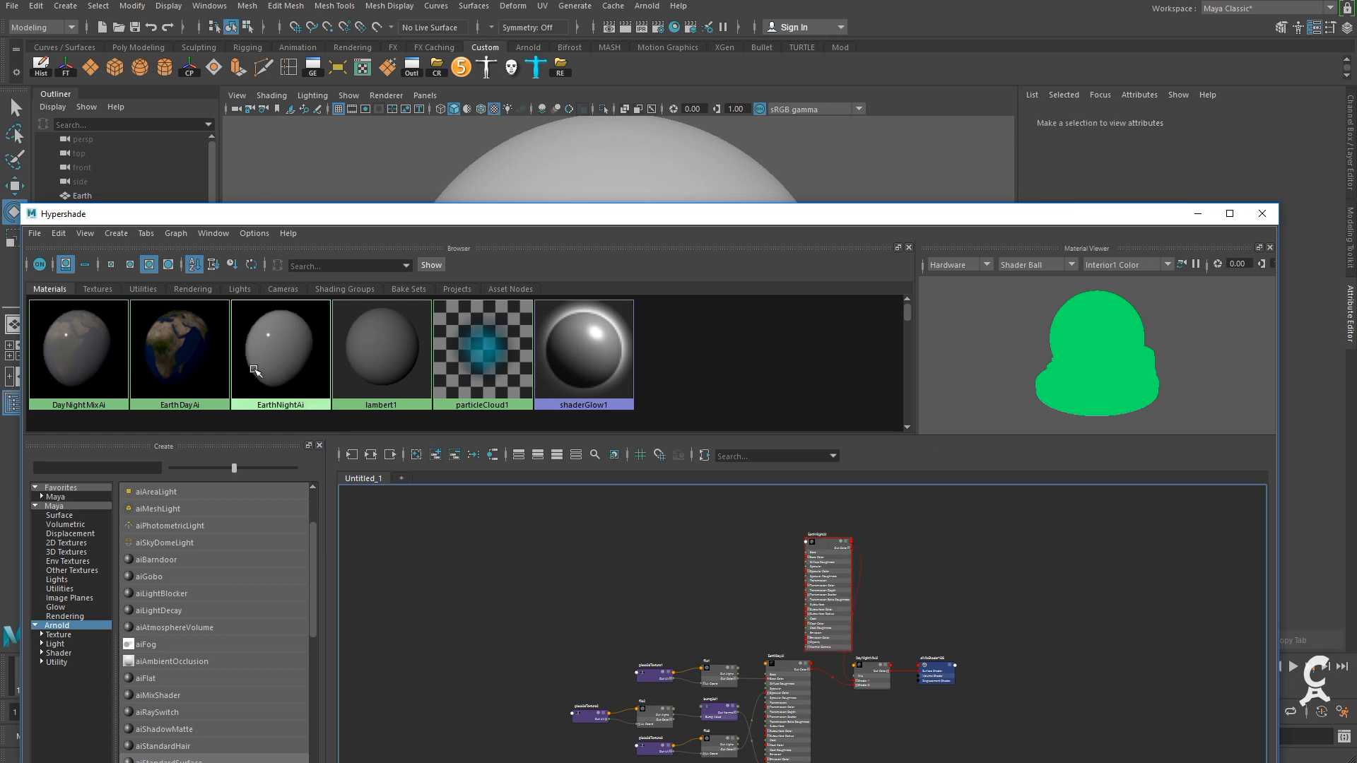
Show EarthNightAi's attributes, minimize the Hypershade and set the material's Base Color to black.
{"action": "left_click", "coordinate": [279, 357]}
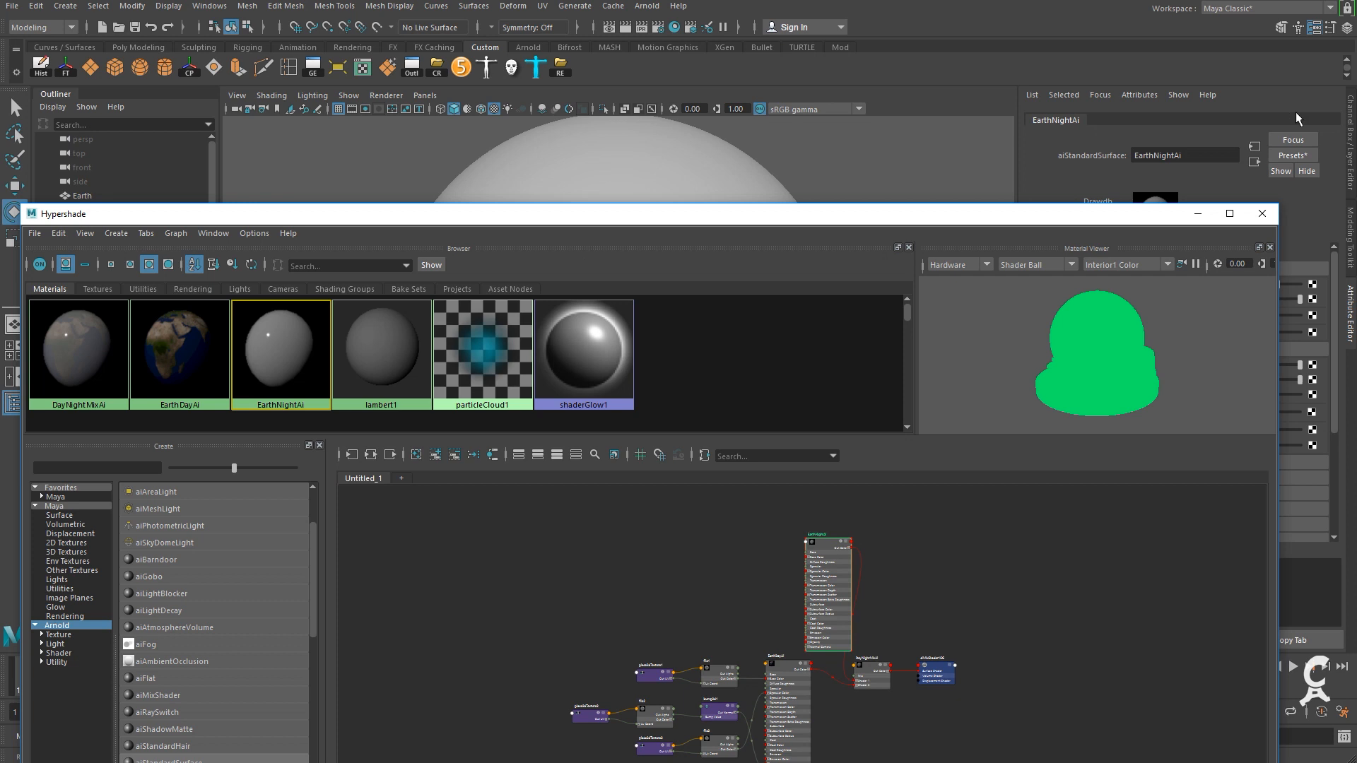
{"action": "left_click", "coordinate": [1197, 214]}
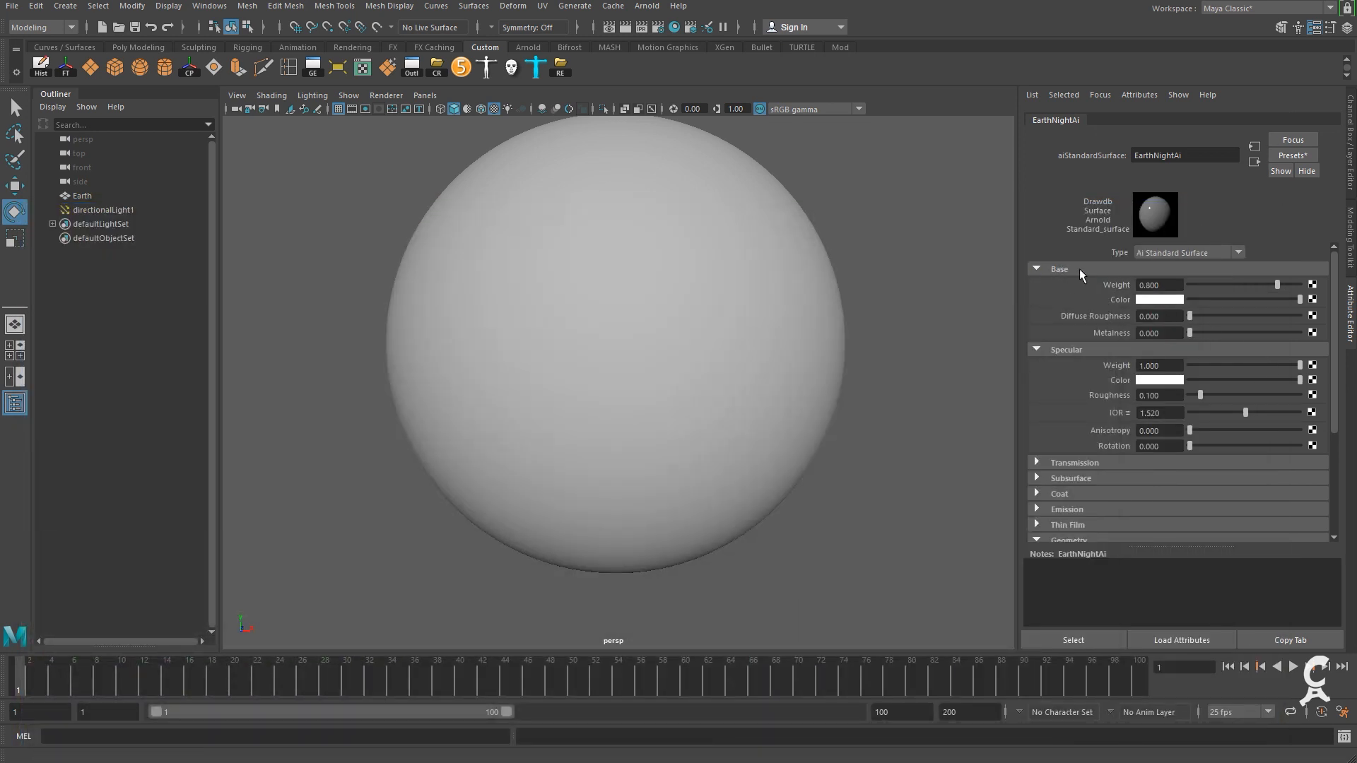
{"action": "left_click_drag", "start_coordinate": [1298, 299], "coordinate": [1170, 301]}
{"action": "left_click_drag", "start_coordinate": [1332, 341], "coordinate": [1334, 296]}
Map EarthNightAi's Emission Color with a File texture that loads 8k_earth_nightmap.jpg.
{"action": "left_click_drag", "start_coordinate": [1334, 355], "coordinate": [1335, 452]}
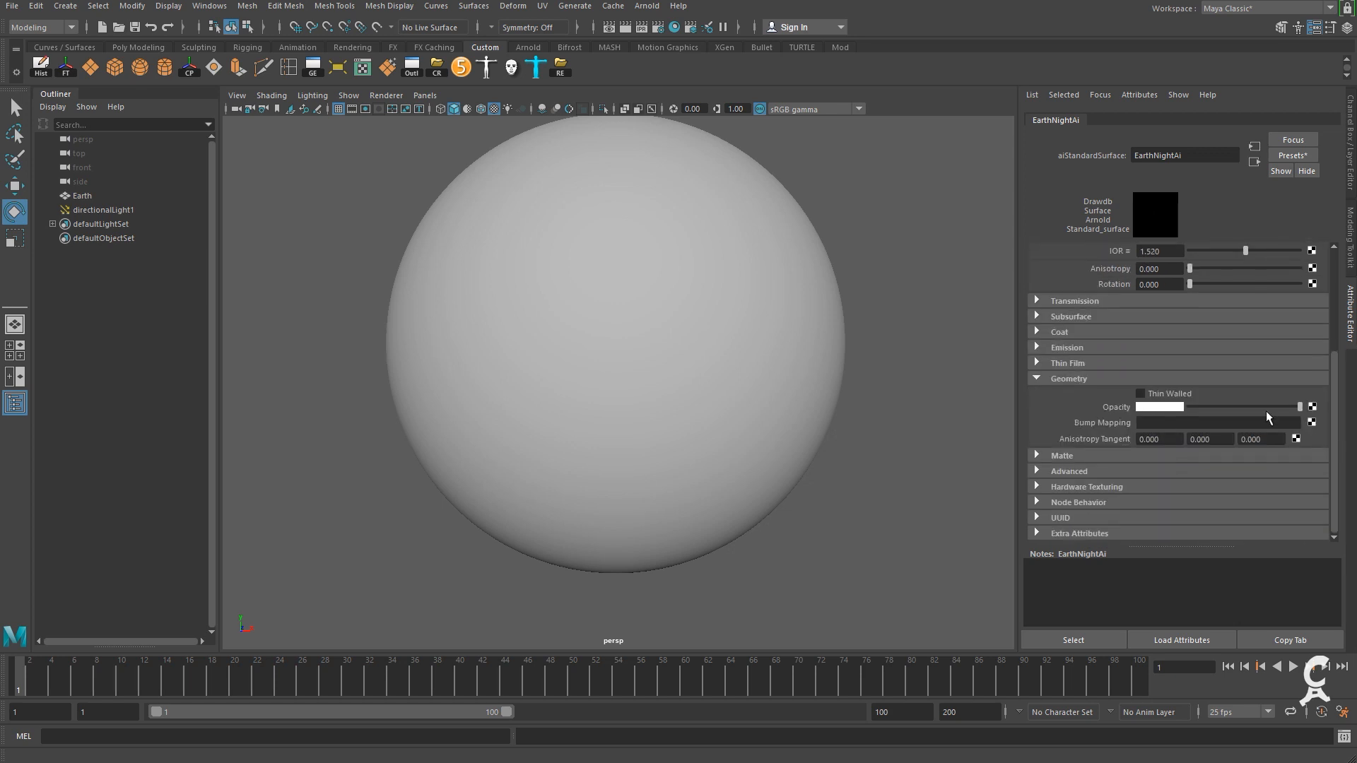
{"action": "left_click", "coordinate": [1037, 347]}
{"action": "left_click", "coordinate": [1312, 378]}
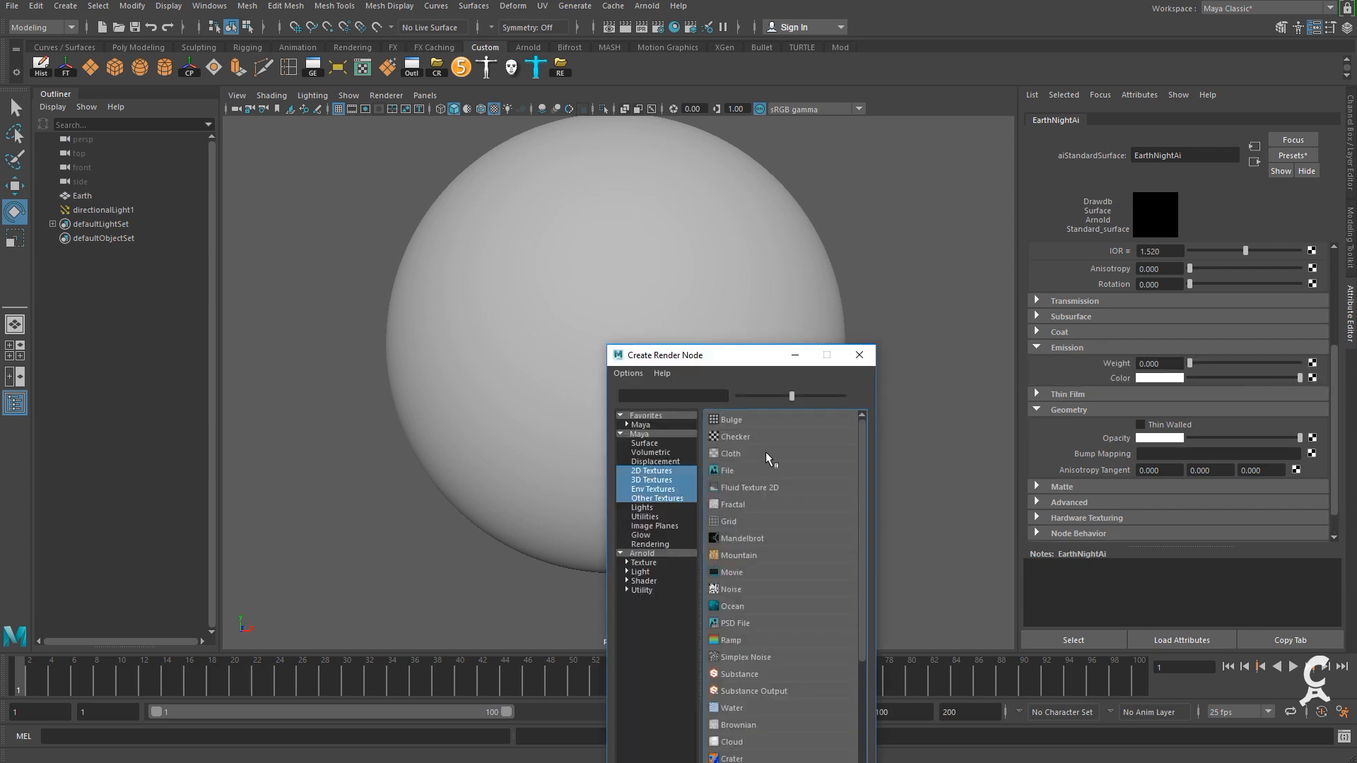
{"action": "left_click", "coordinate": [731, 470]}
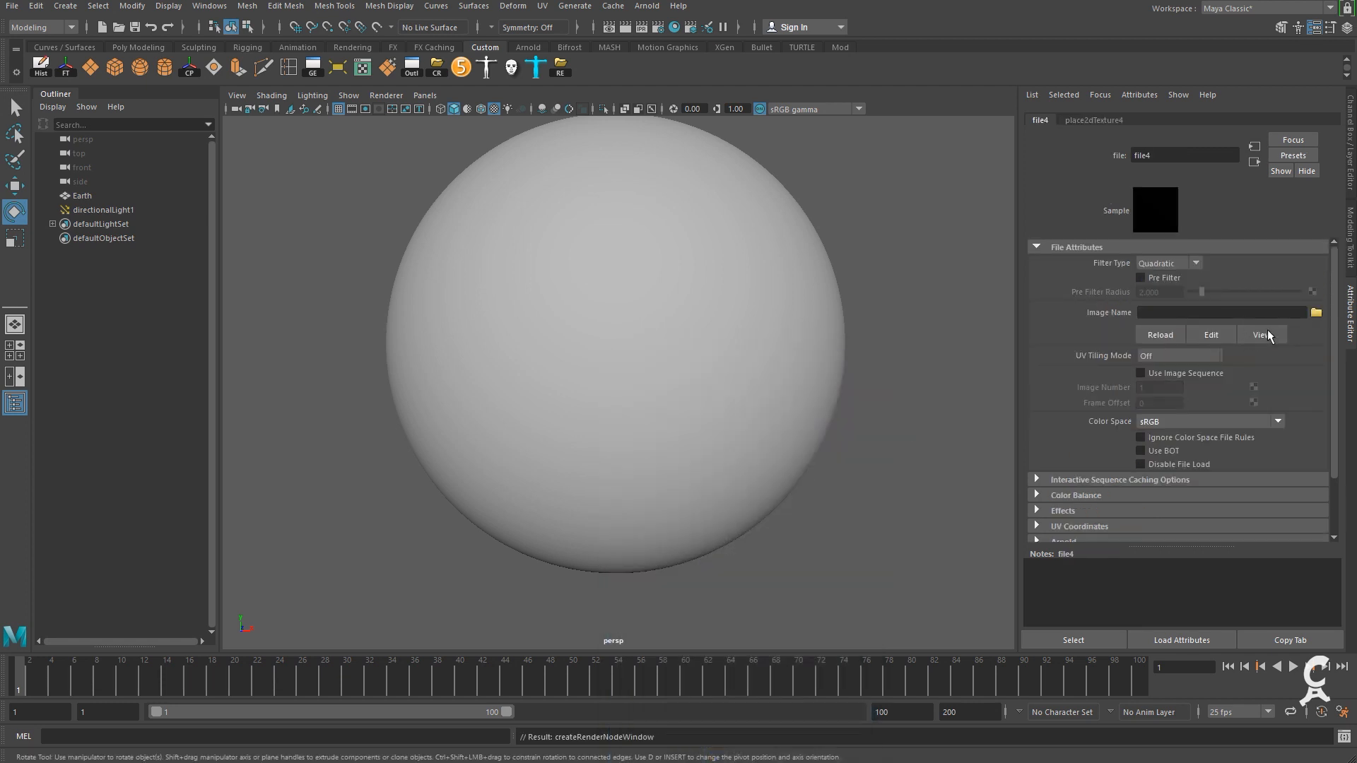
{"action": "left_click", "coordinate": [1316, 313]}
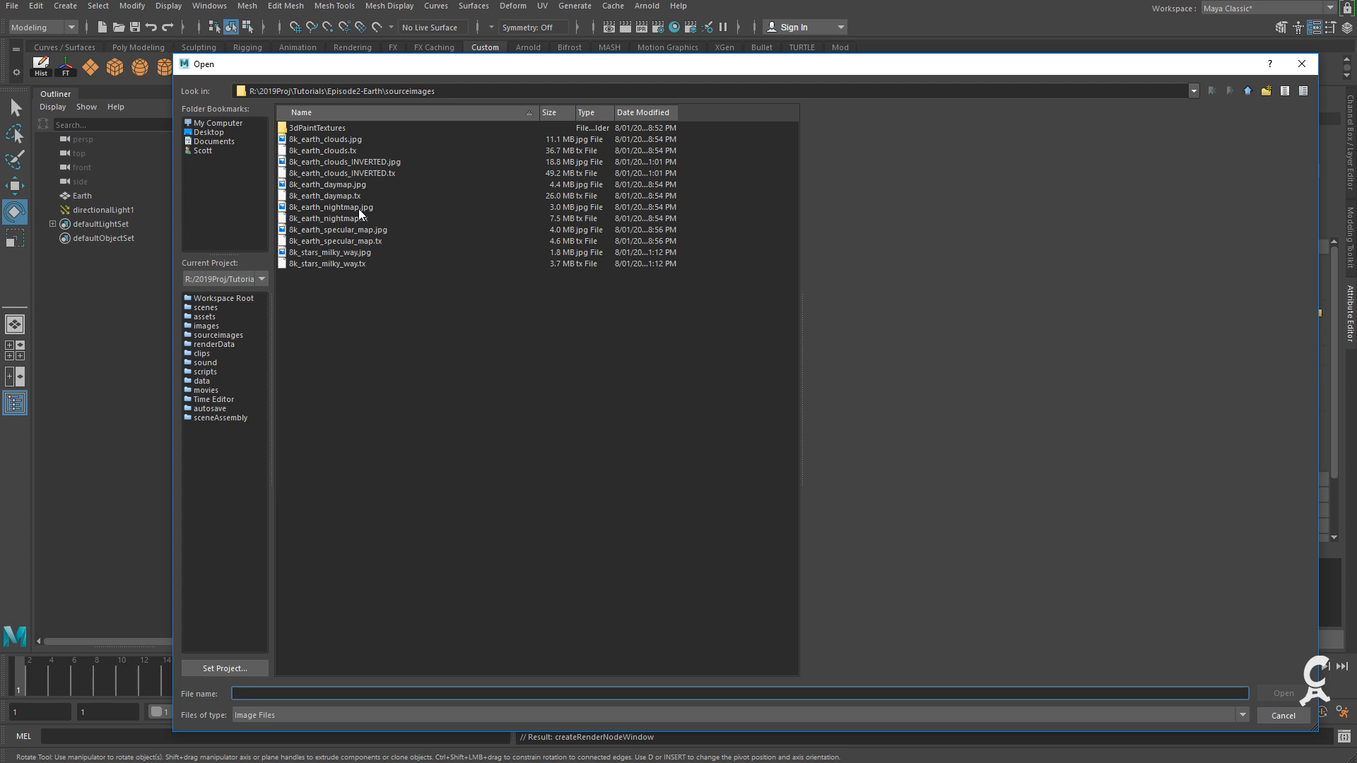
{"action": "left_click", "coordinate": [358, 207]}
{"action": "left_click", "coordinate": [1281, 694]}
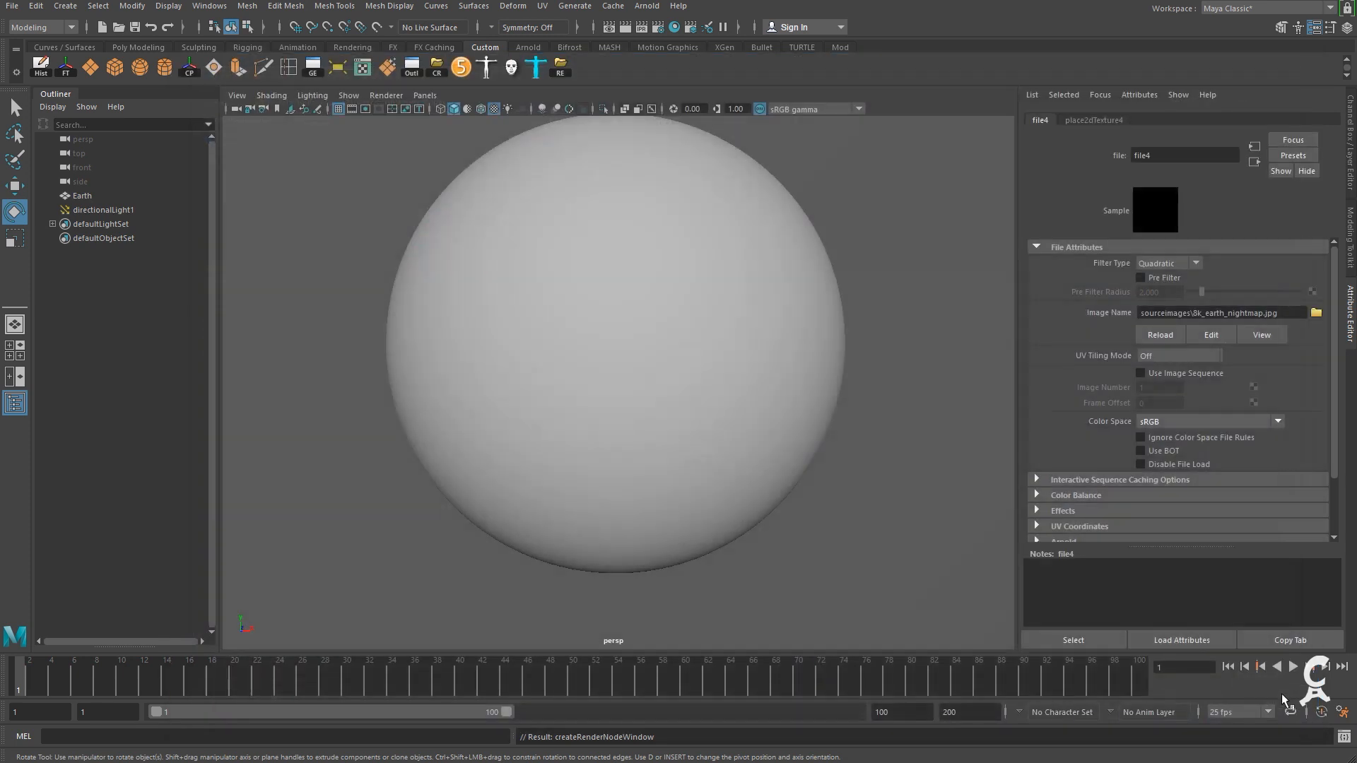
Set EarthNightAi's Emission Weight to 1 and test-render the Earth.
{"action": "left_click", "coordinate": [1255, 162]}
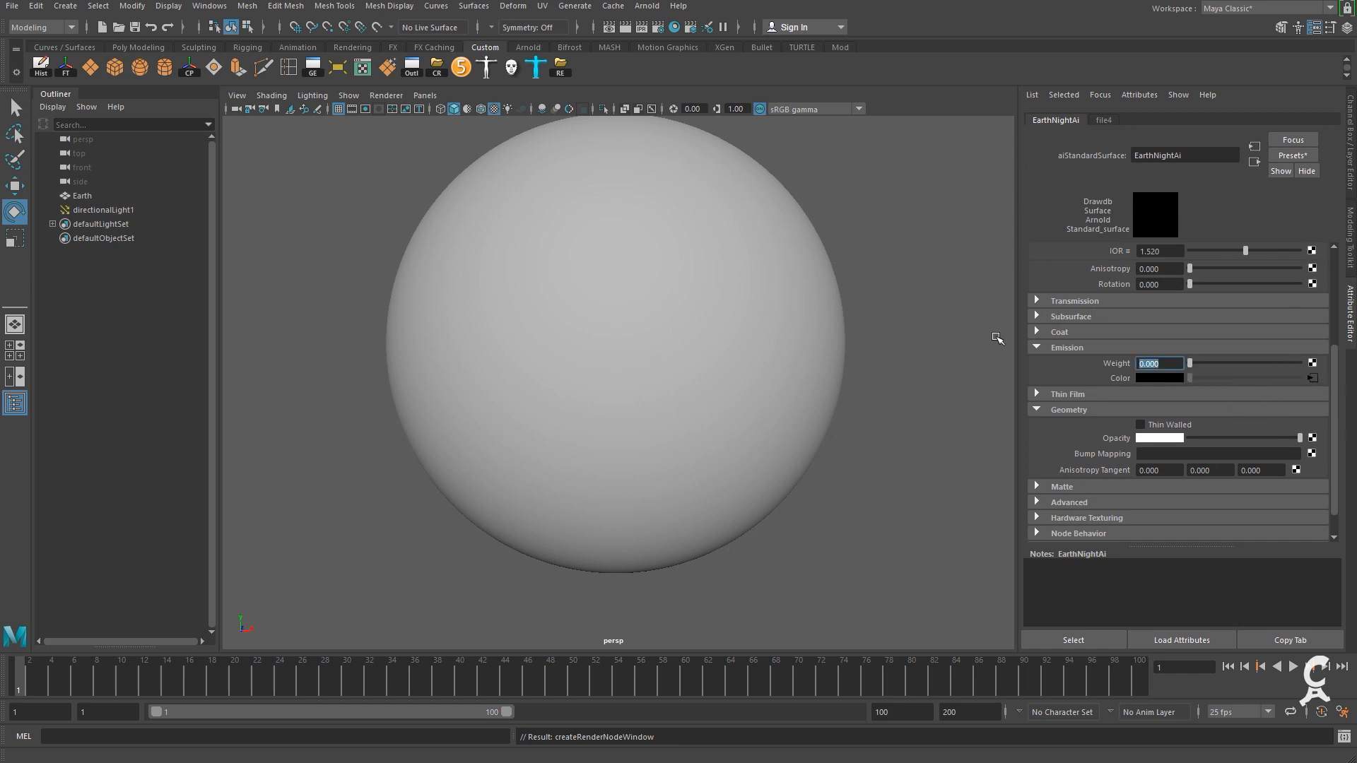
{"action": "type", "text": "1"}
{"action": "key", "text": "Tab"}
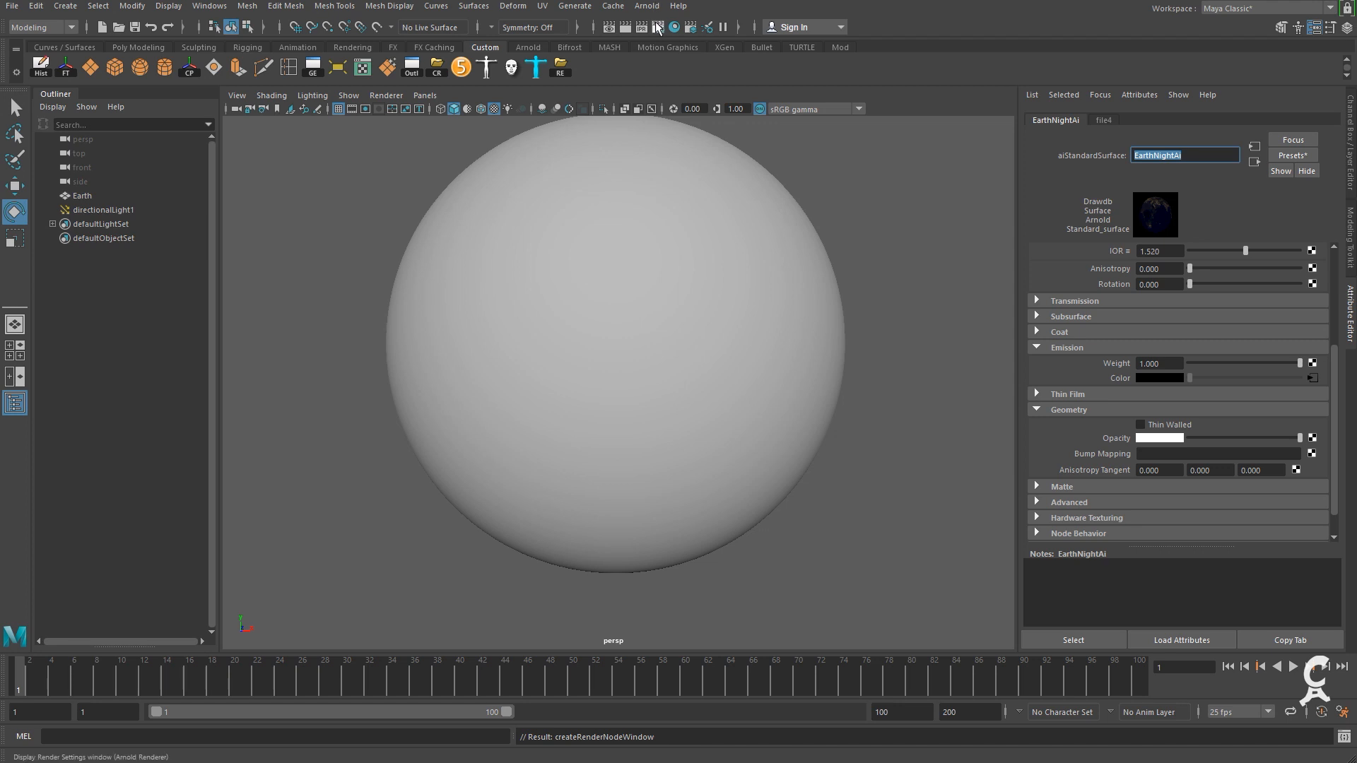
{"action": "left_click", "coordinate": [642, 27]}
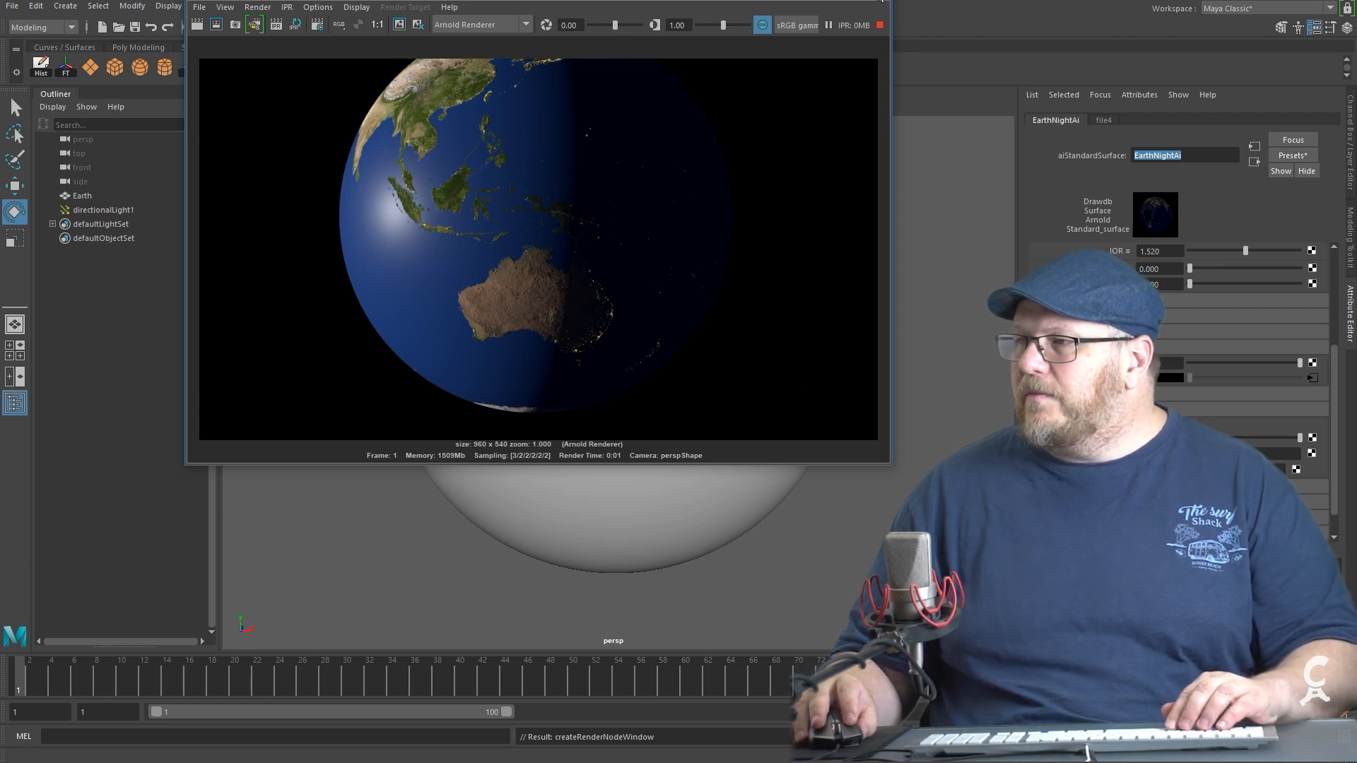
{"action": "left_click", "coordinate": [886, 0]}
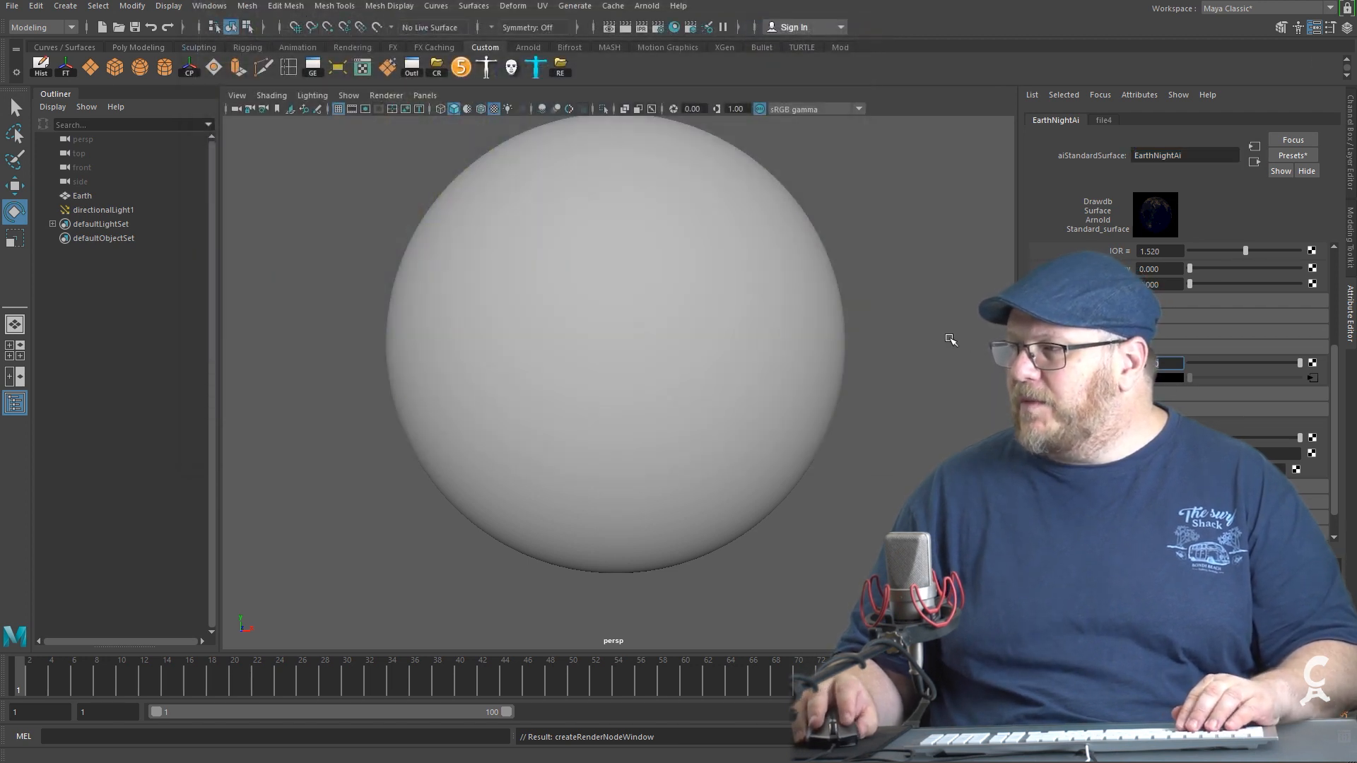
Raise EarthNightAi's Emission Weight to brighten the city lights and render the Earth again.
{"action": "key", "text": "Tab"}
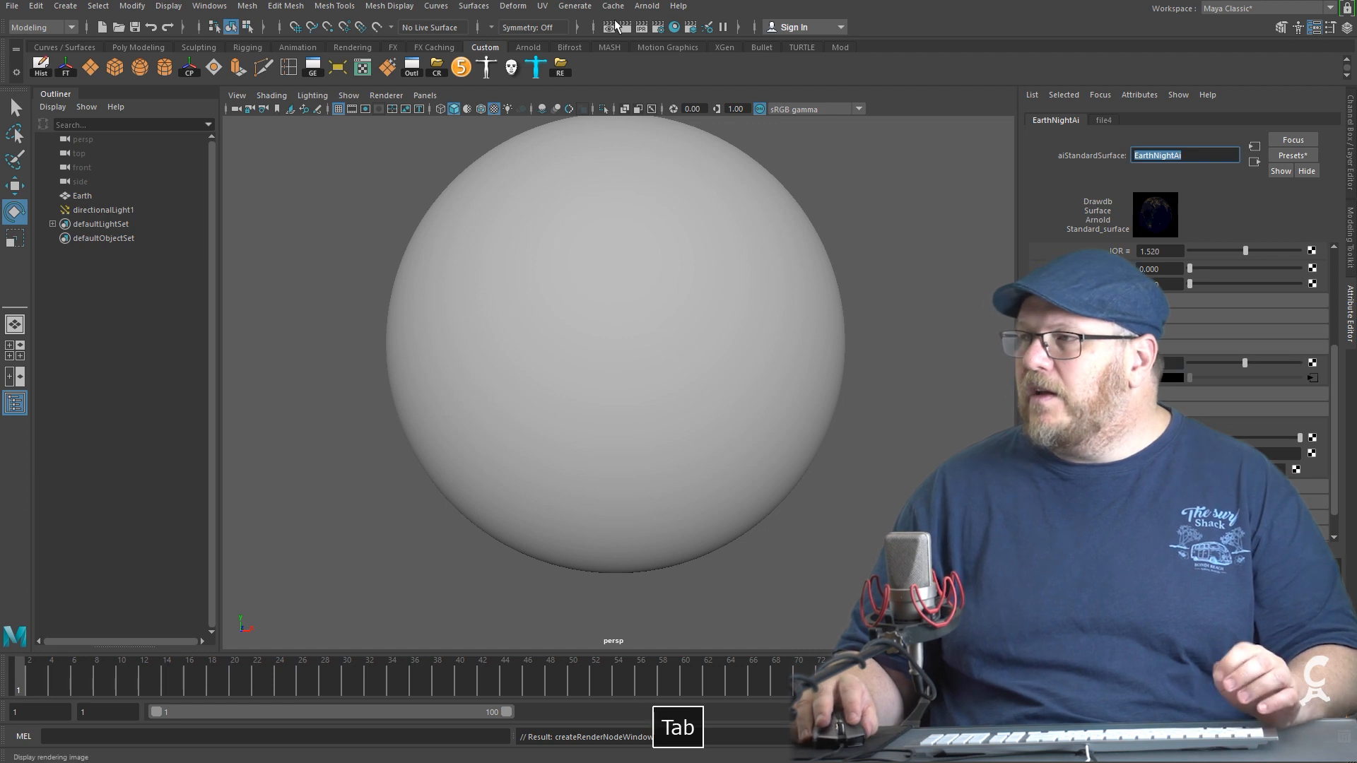
{"action": "left_click", "coordinate": [642, 29]}
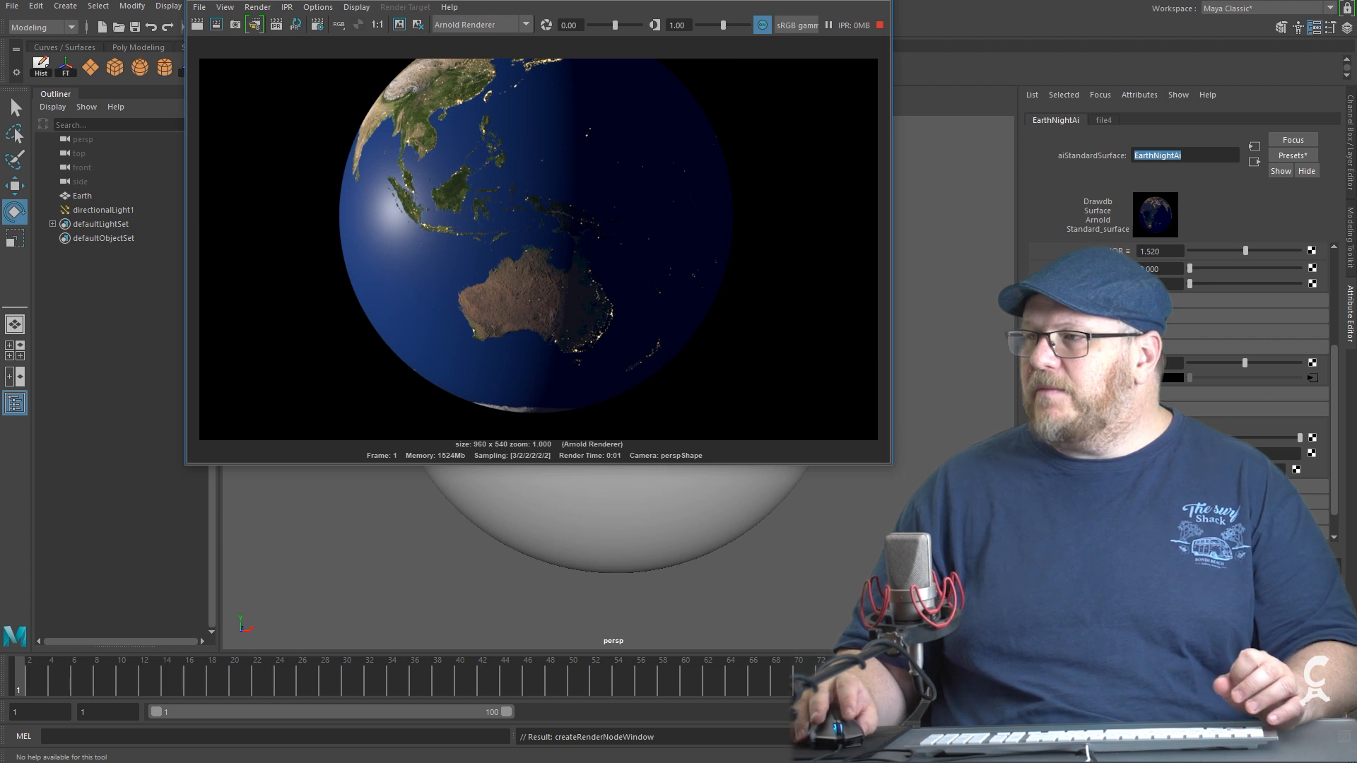
{"action": "left_click", "coordinate": [877, 0]}
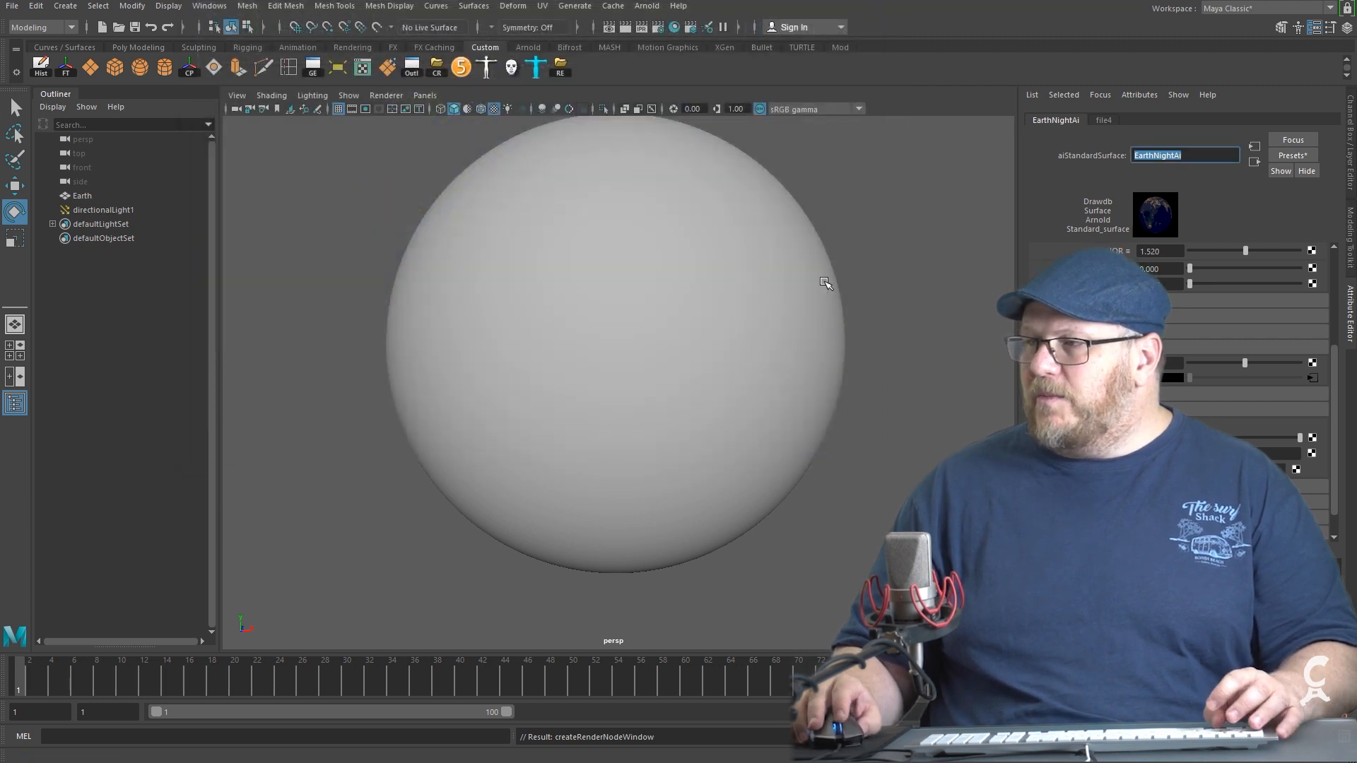
Reopen the Hypershade and add an aiFacingRatio node to the graph above the EarthDayAi and DayNightMixAi nodes.
{"action": "left_click_drag", "start_coordinate": [824, 282], "coordinate": [806, 258], "text": "alt"}
{"action": "left_click", "coordinate": [673, 28]}
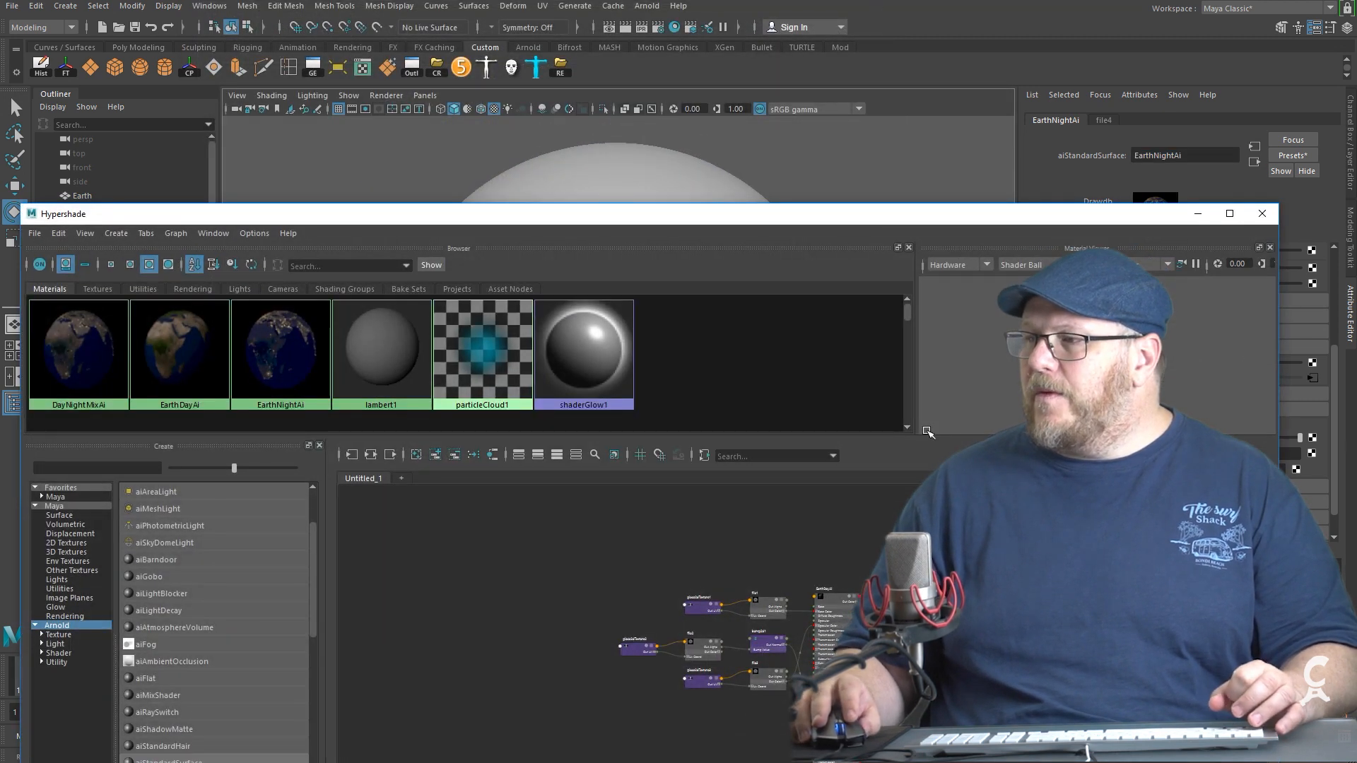
{"action": "left_click_drag", "start_coordinate": [825, 215], "coordinate": [844, 96]}
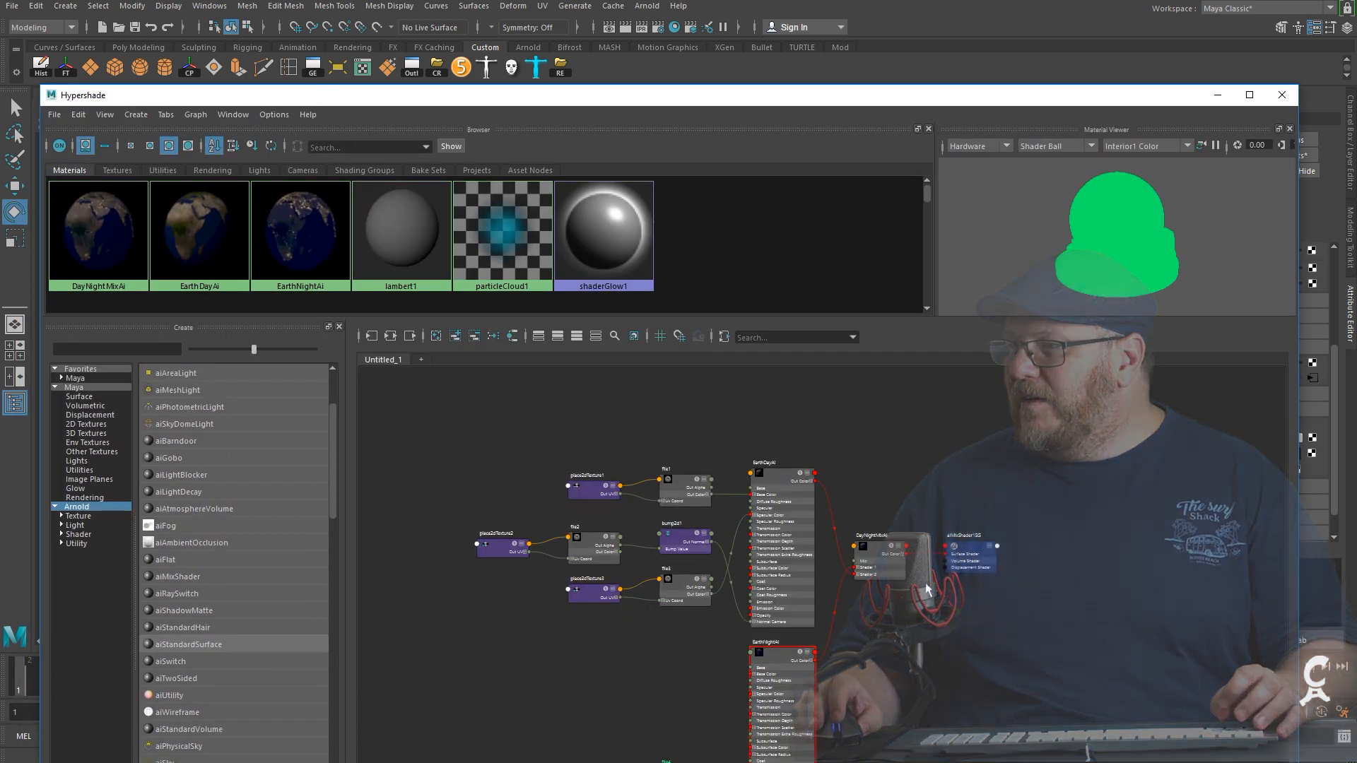
{"action": "scroll", "coordinate": [921, 549], "scroll_direction": "up", "scroll_amount": 3}
{"action": "middle_click_drag", "start_coordinate": [962, 464], "coordinate": [978, 524], "text": "alt"}
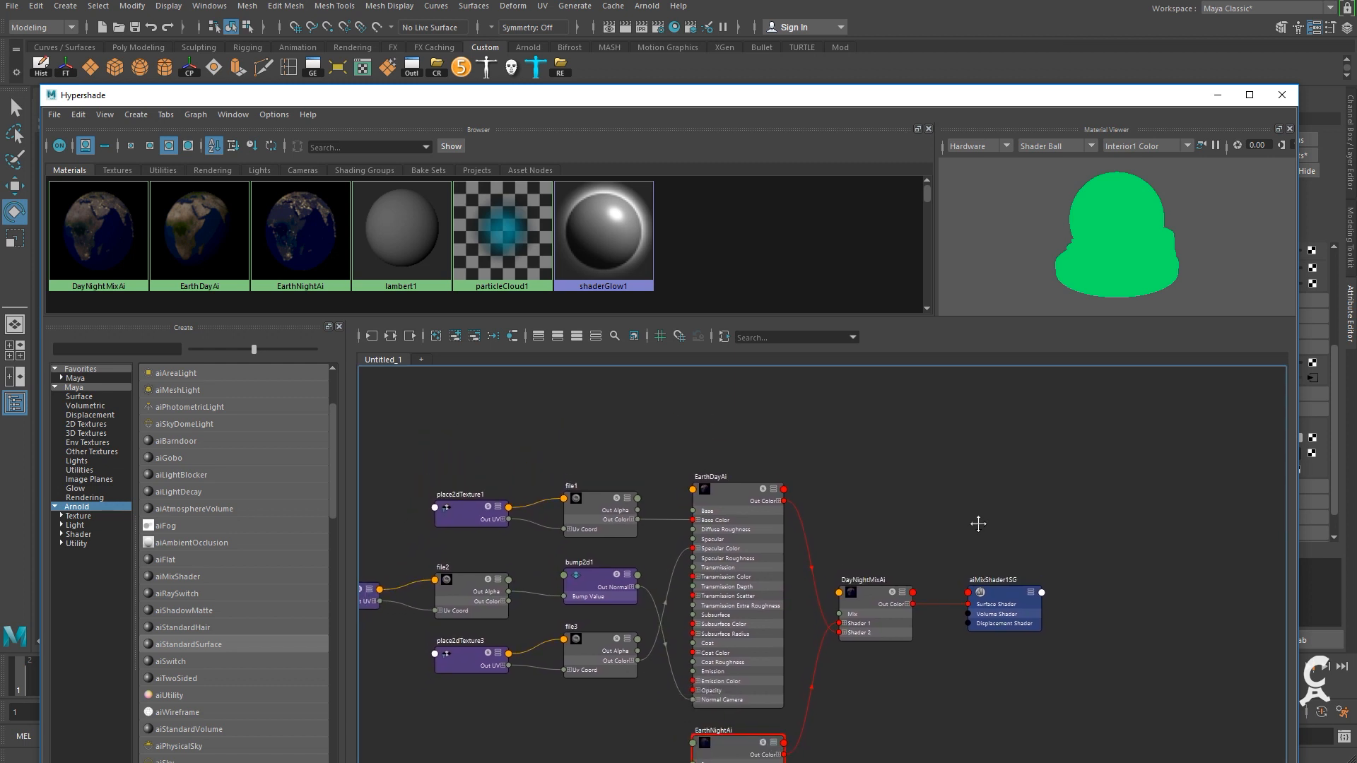
{"action": "left_click", "coordinate": [120, 348]}
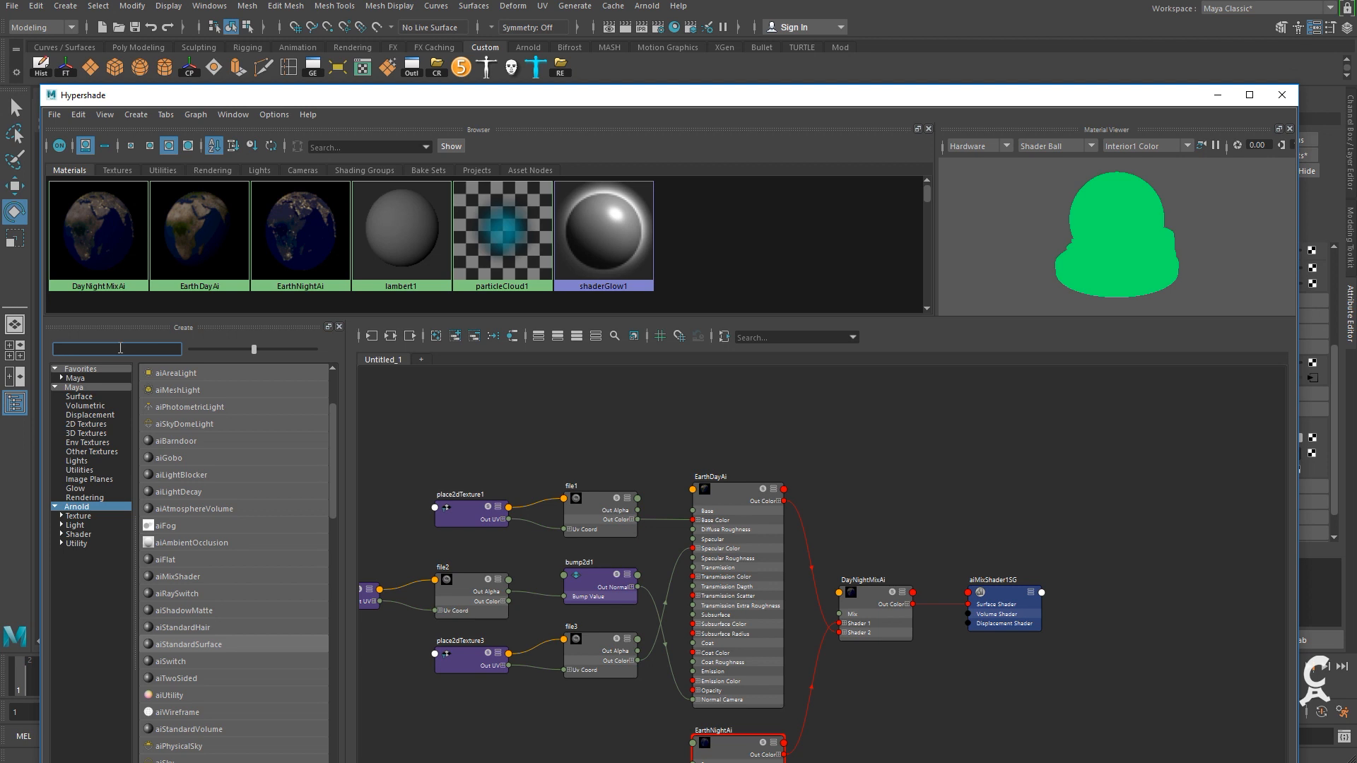
{"action": "type", "text": "facing"}
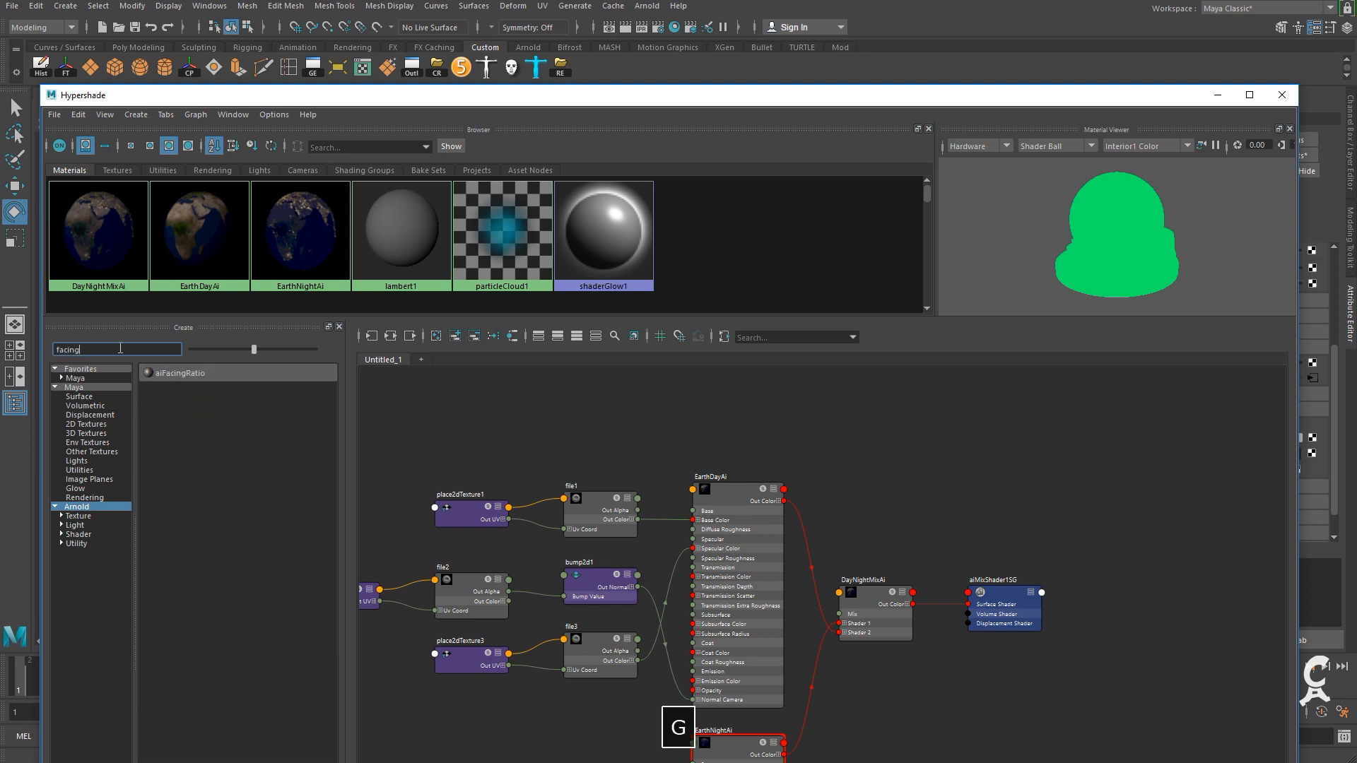
{"action": "left_click", "coordinate": [207, 370]}
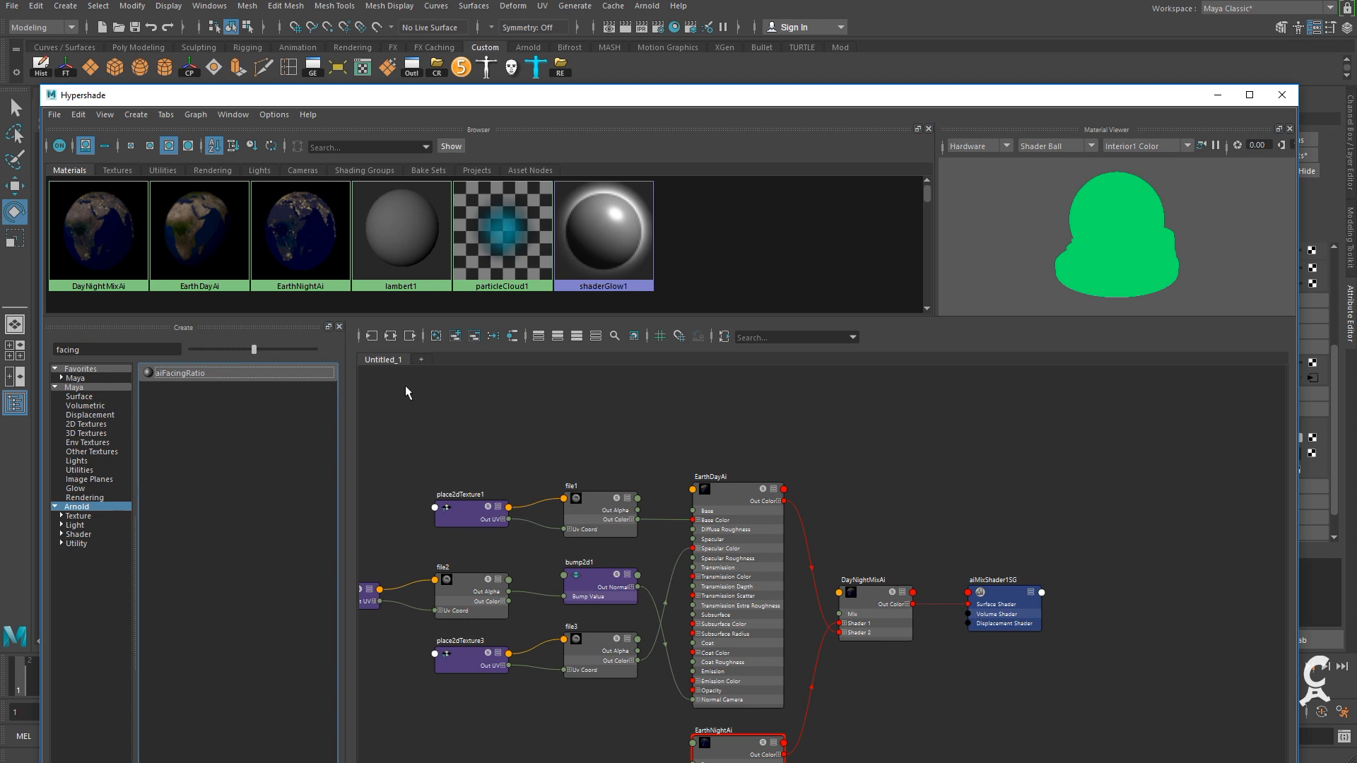
{"action": "left_click_drag", "start_coordinate": [193, 375], "coordinate": [837, 414]}
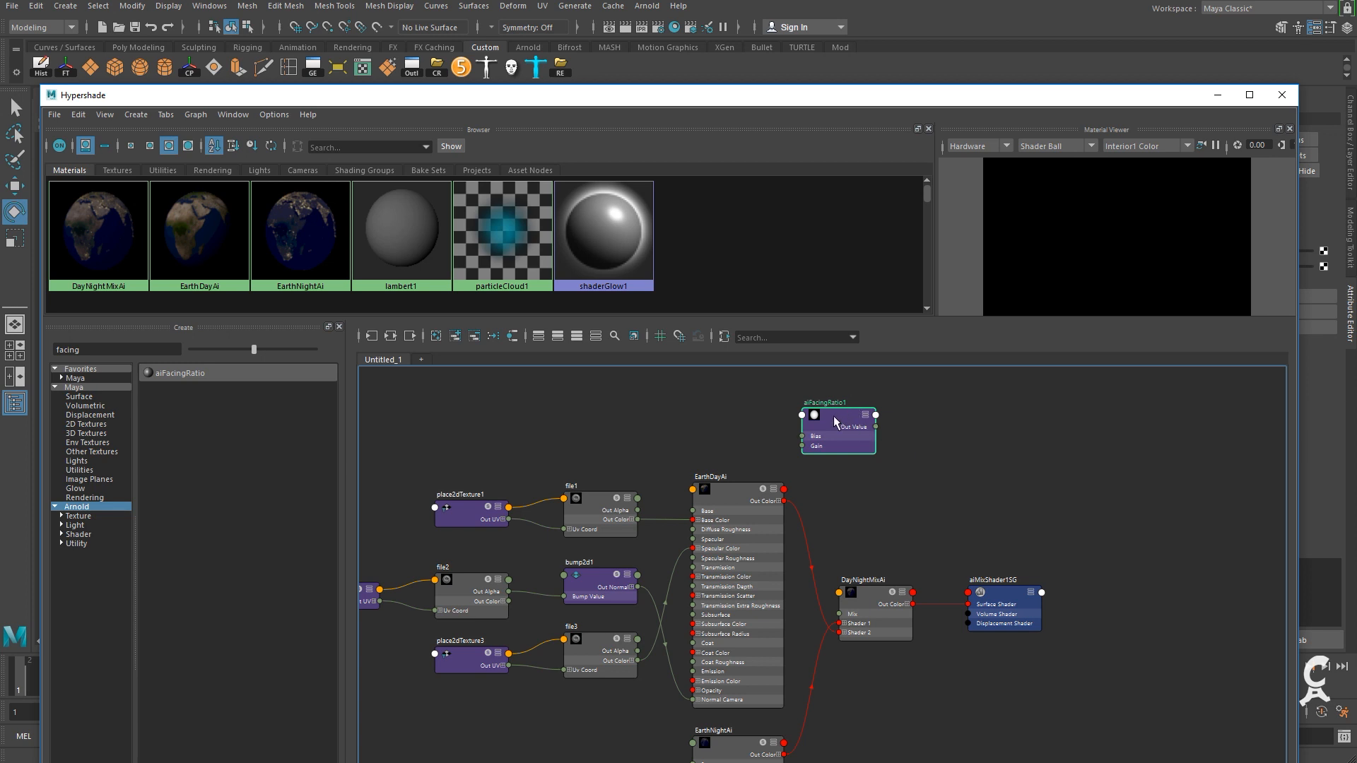
Search the node list for ramp and create a Ramp texture node.
{"action": "double_click", "coordinate": [137, 349]}
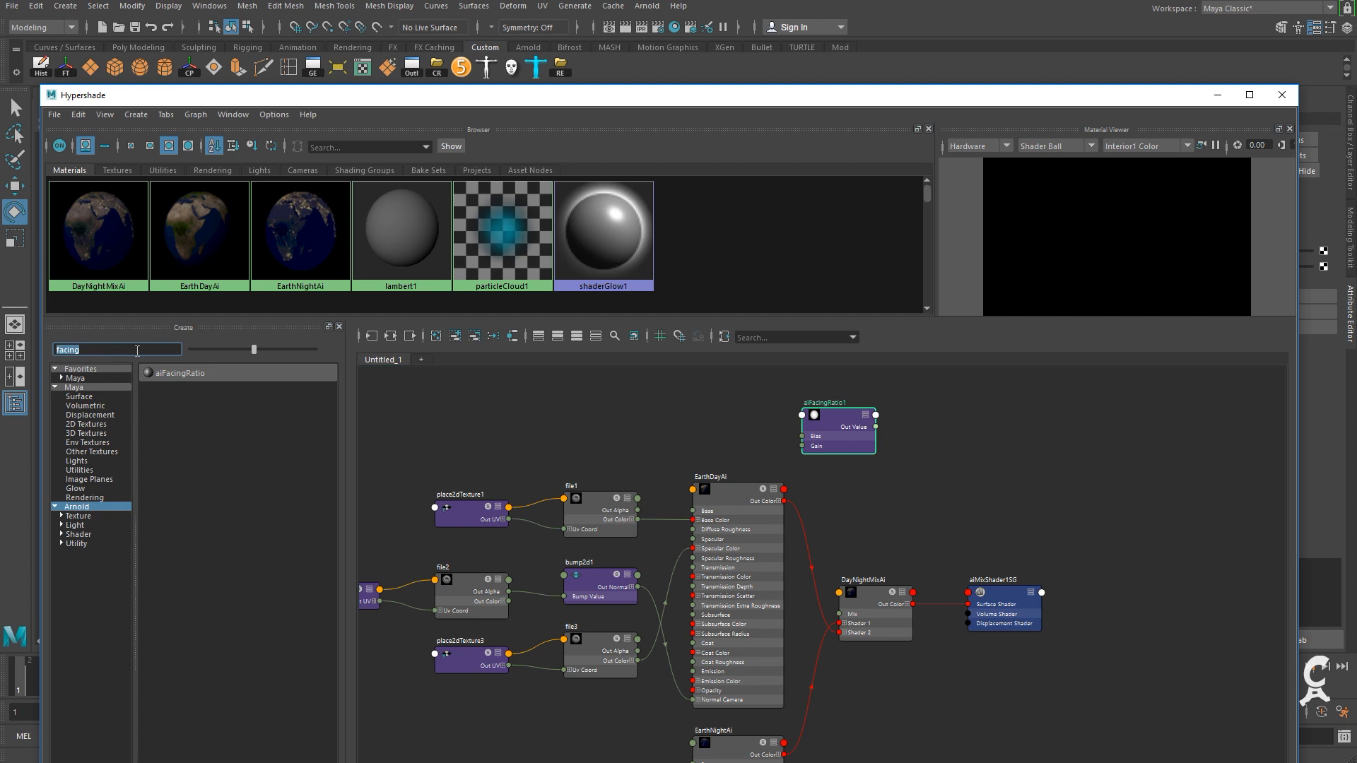
{"action": "type", "text": "ramp"}
{"action": "key", "text": "Return"}
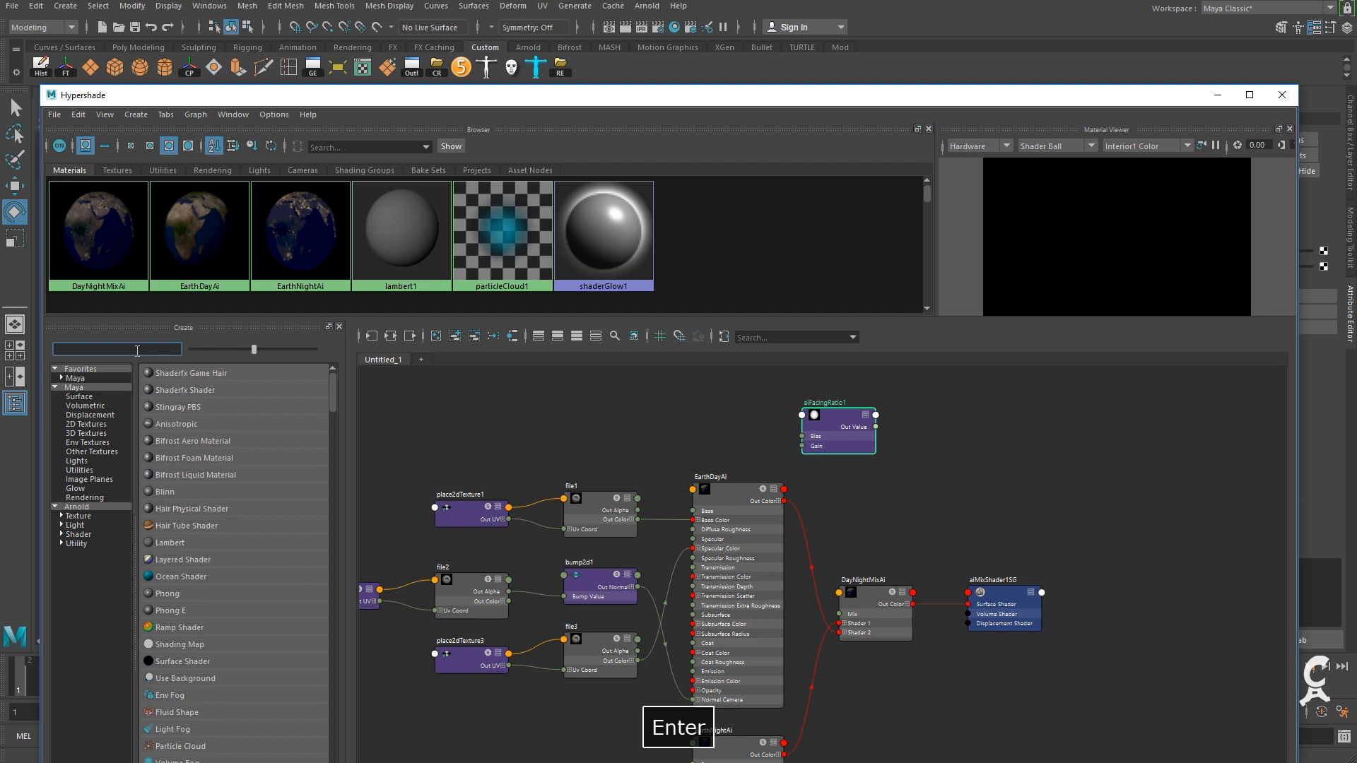
{"action": "type", "text": "ramp"}
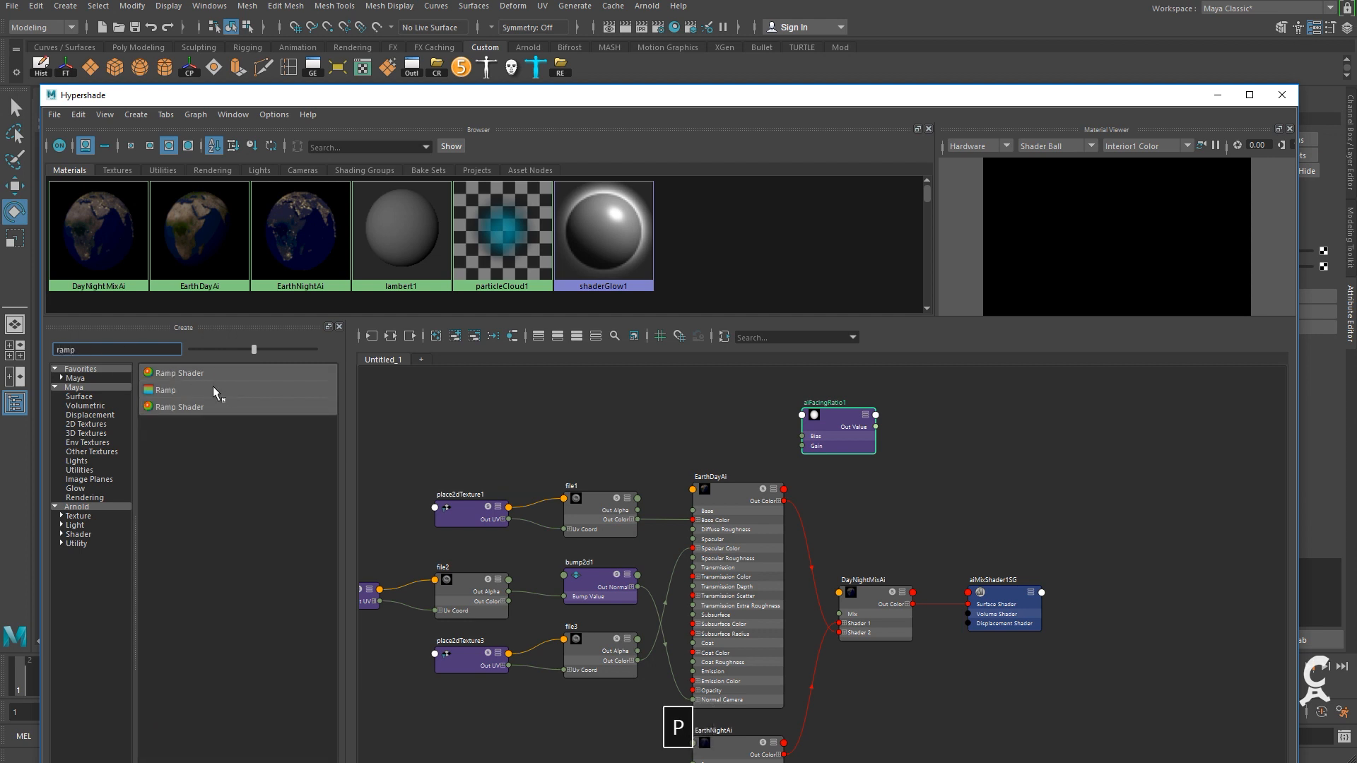
{"action": "left_click", "coordinate": [219, 390]}
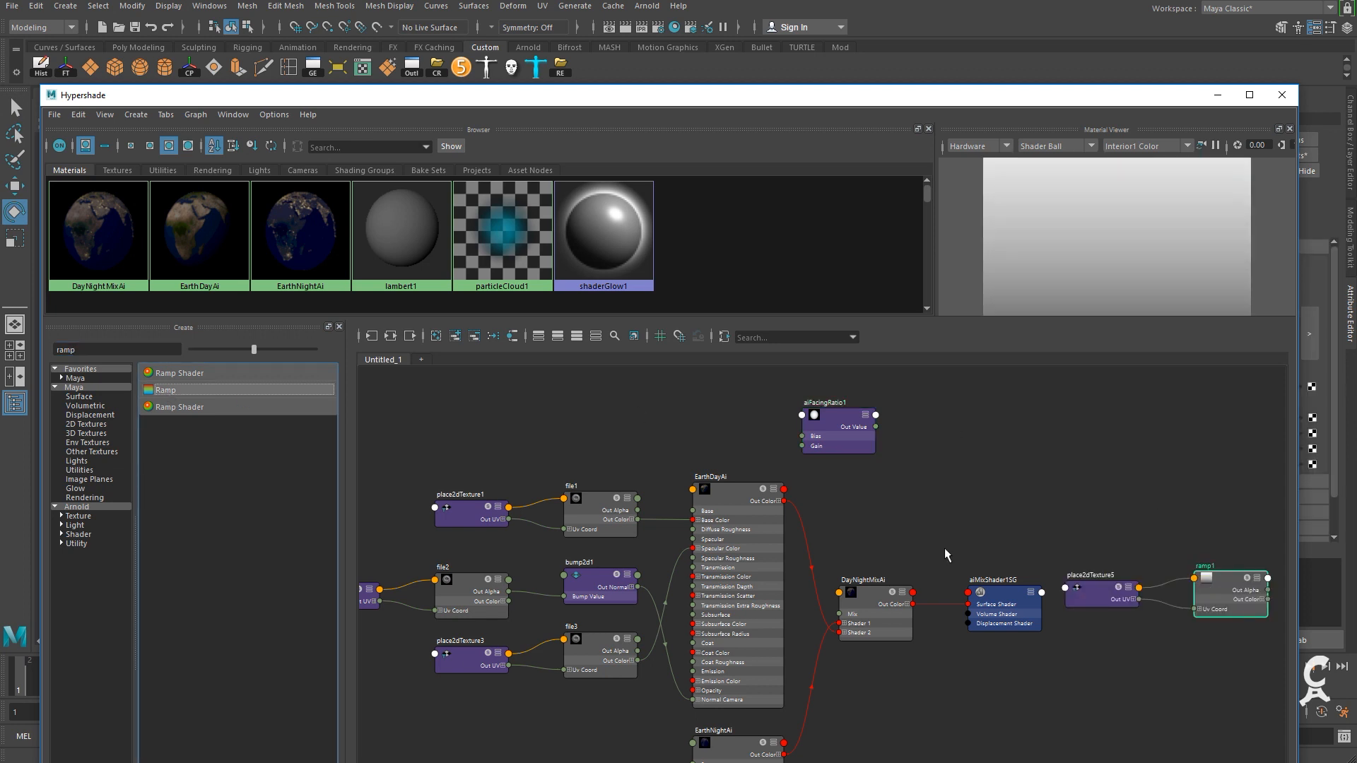
Move ramp1 up near the aiFacingRatio1 node and delete its place2dTexture5 node.
{"action": "scroll", "coordinate": [858, 688], "scroll_direction": "down", "scroll_amount": 3}
{"action": "middle_click_drag", "start_coordinate": [855, 688], "coordinate": [855, 650], "text": "alt"}
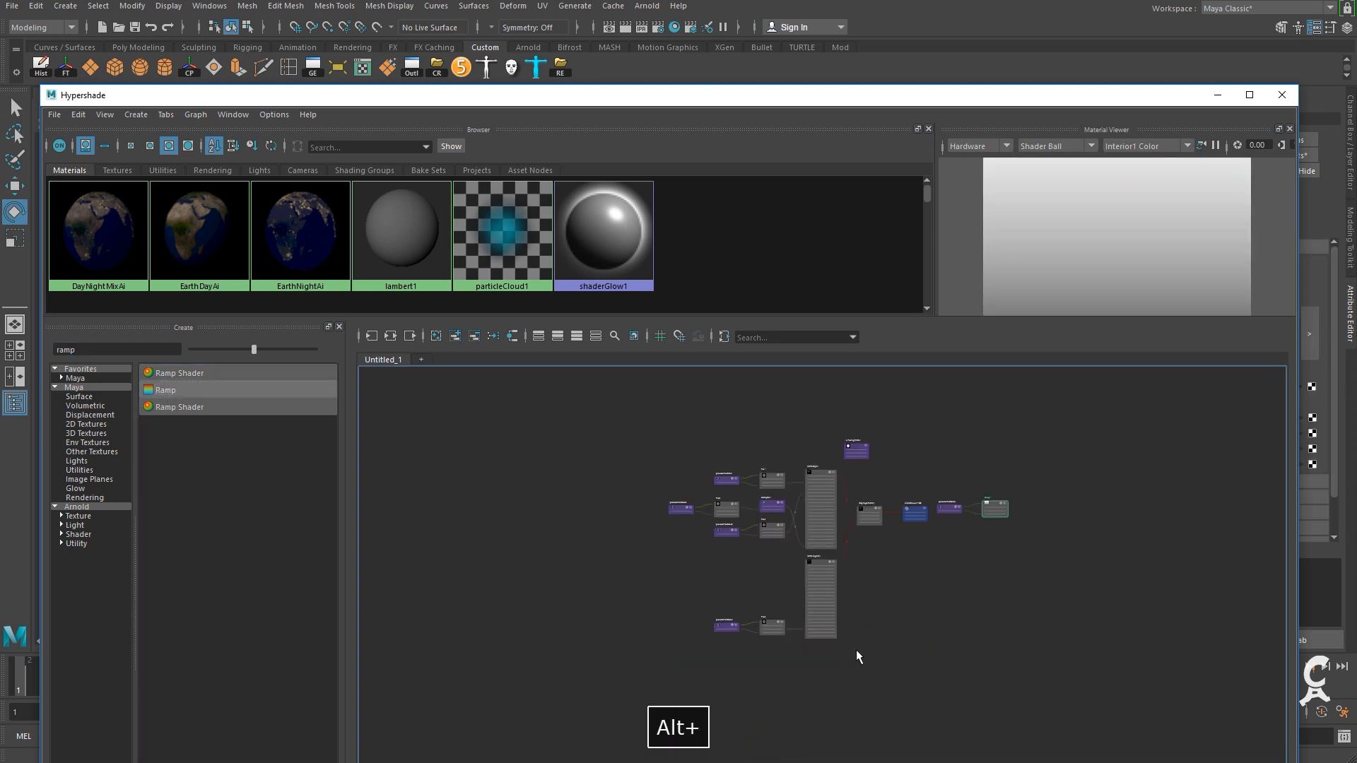
{"action": "scroll", "coordinate": [857, 655], "scroll_direction": "up", "scroll_amount": 5}
{"action": "scroll", "coordinate": [911, 573], "scroll_direction": "down", "scroll_amount": 3}
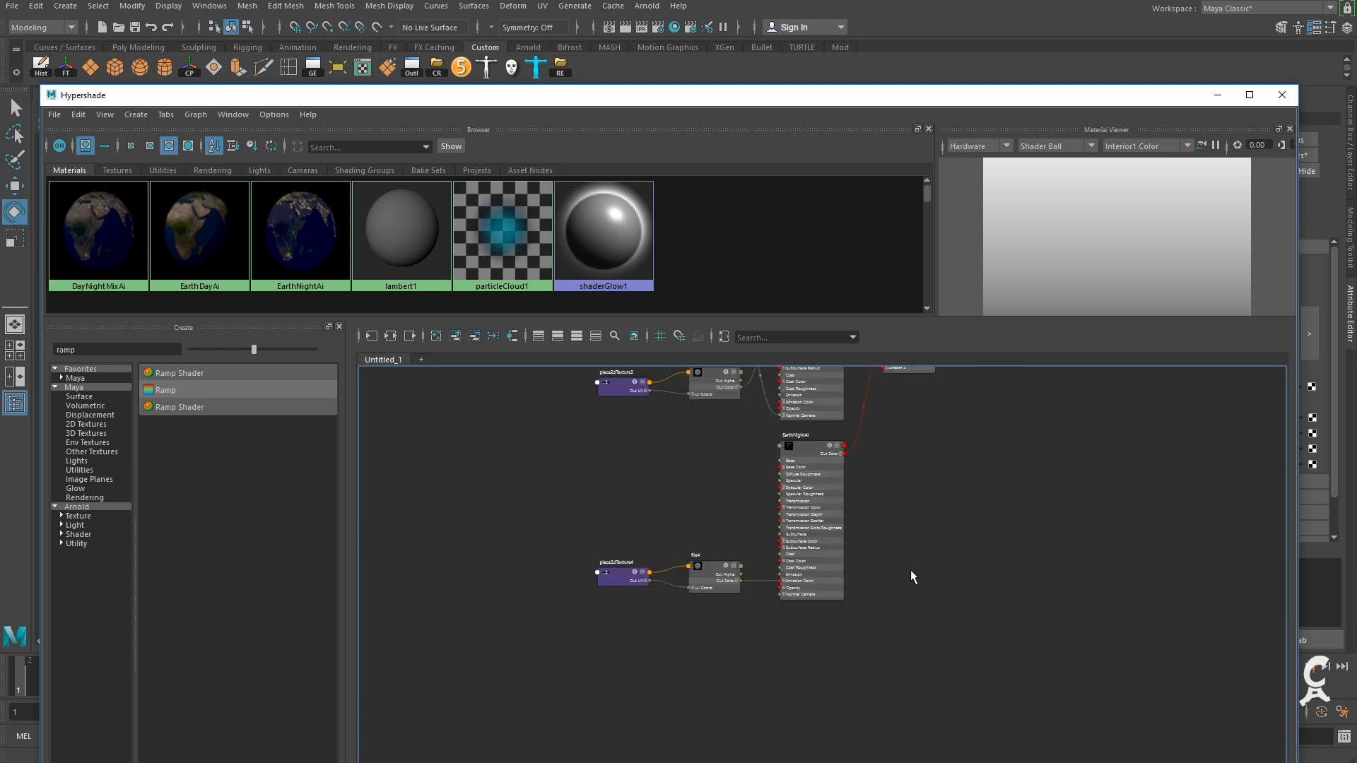
{"action": "middle_click_drag", "start_coordinate": [909, 570], "coordinate": [815, 726], "text": "alt"}
{"action": "scroll", "coordinate": [847, 626], "scroll_direction": "up", "scroll_amount": 2}
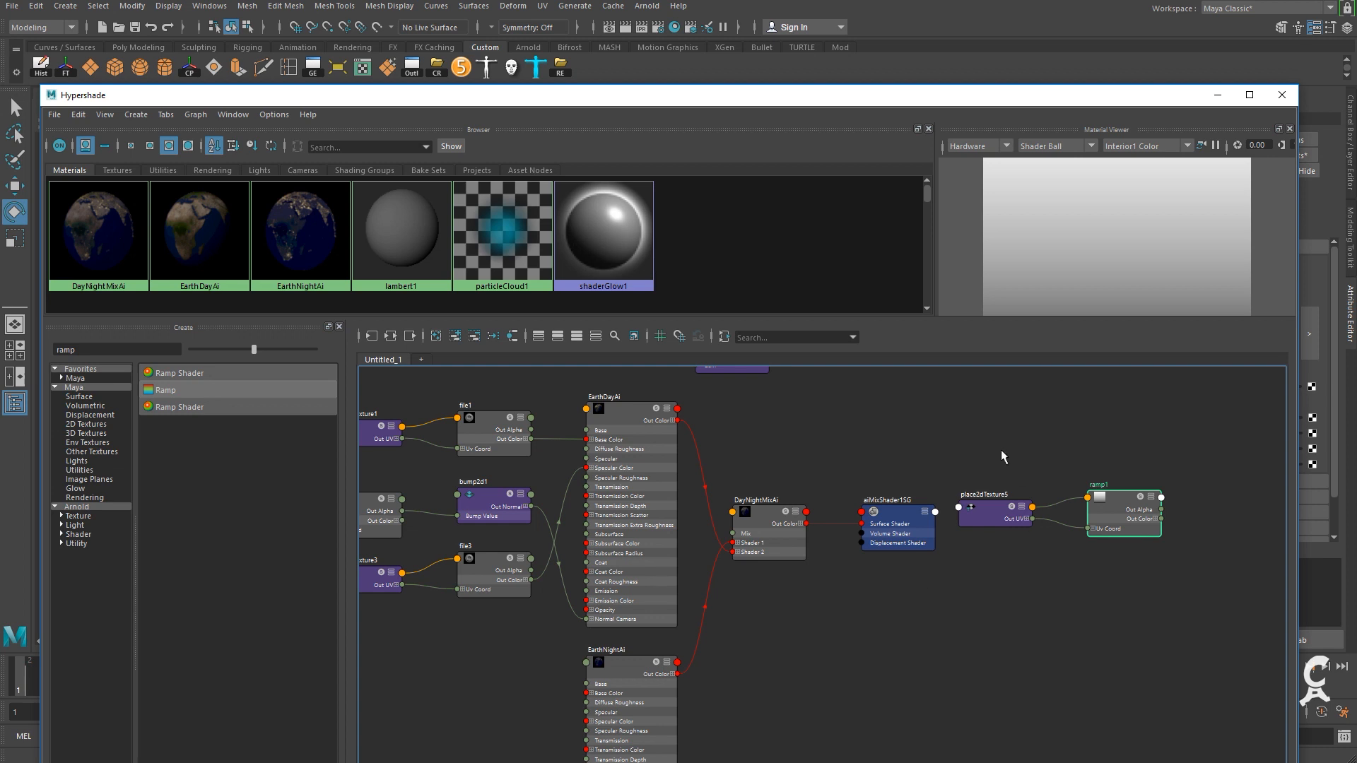
{"action": "middle_click_drag", "start_coordinate": [926, 421], "coordinate": [894, 546], "text": "alt"}
{"action": "left_click", "coordinate": [964, 633]}
{"action": "left_click_drag", "start_coordinate": [933, 563], "coordinate": [936, 438]}
{"action": "left_click", "coordinate": [795, 450]}
{"action": "key", "text": "Delete"}
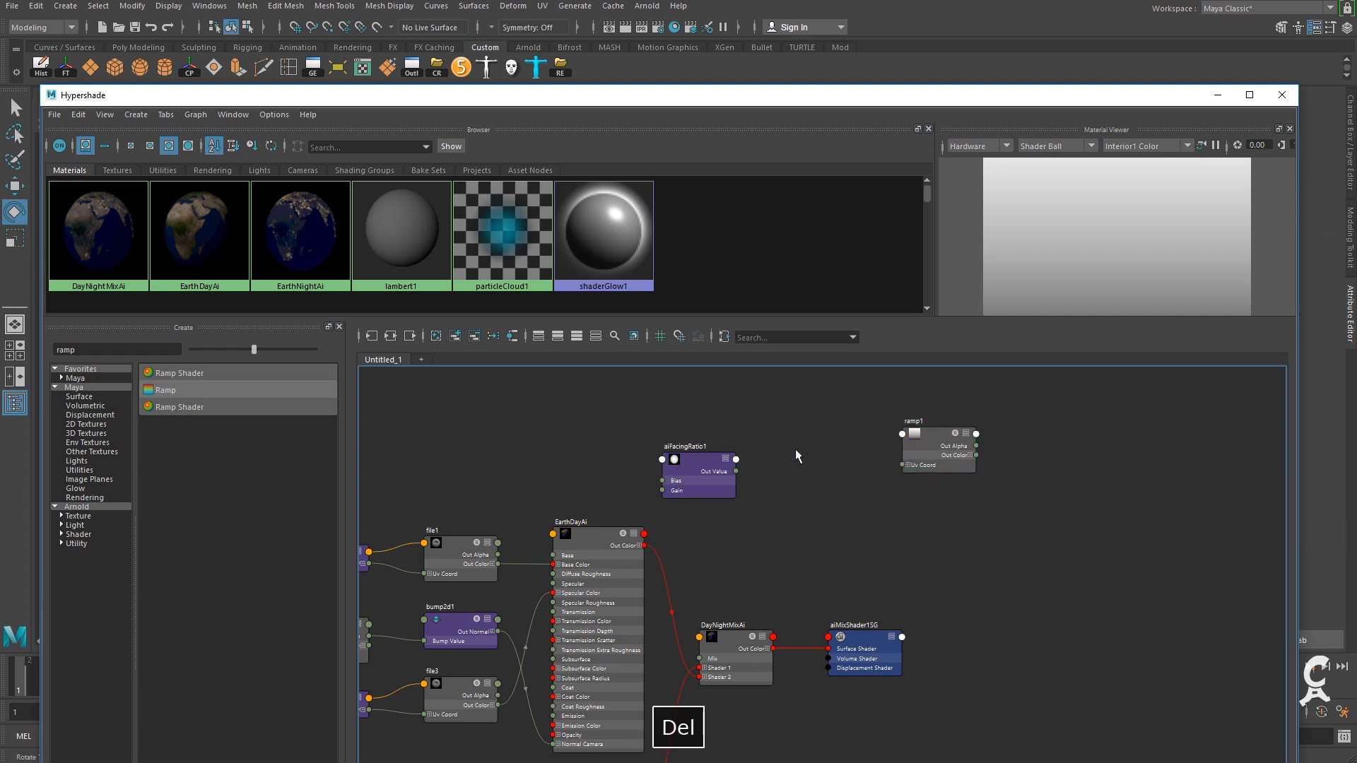
Place ramp1 beside aiFacingRatio1 and connect the facing ratio's Out Value to the ramp's V Coord.
{"action": "scroll", "coordinate": [909, 490], "scroll_direction": "up", "scroll_amount": 3}
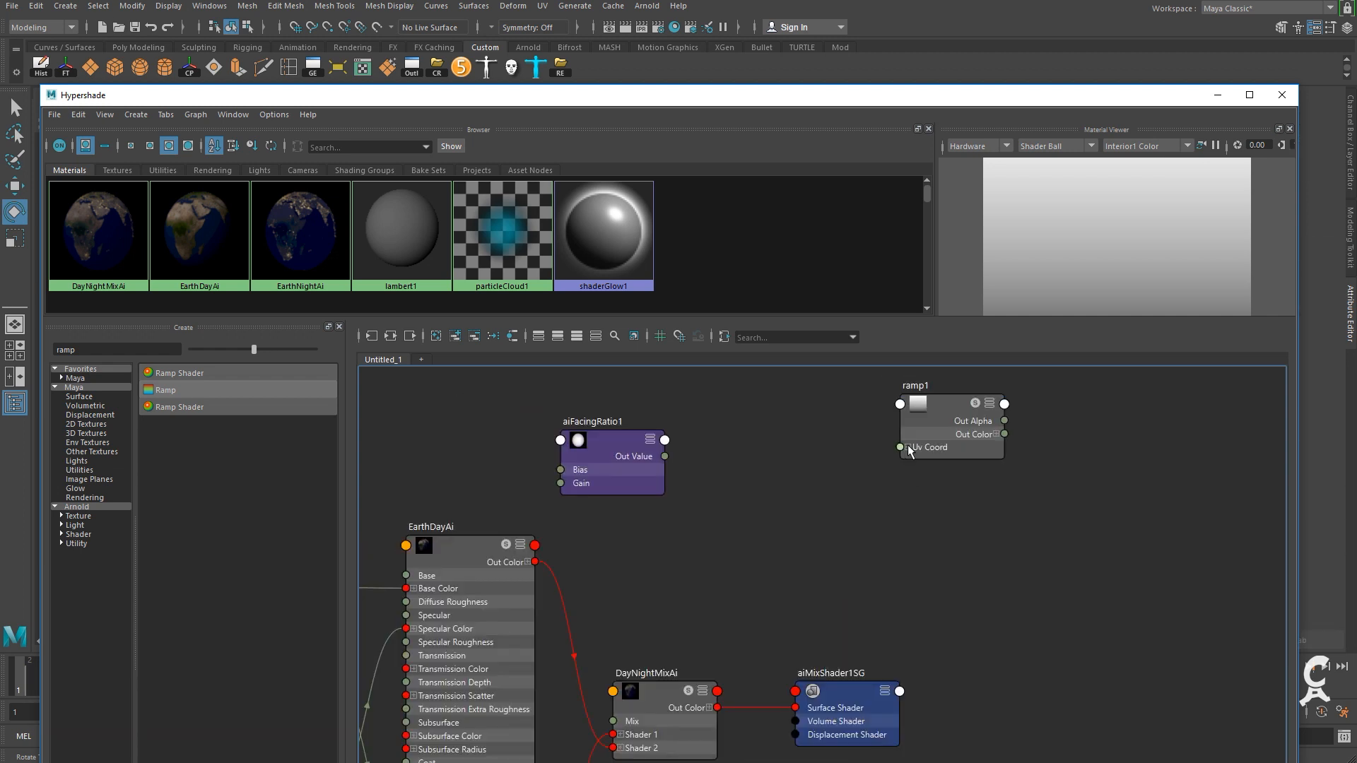
{"action": "left_click", "coordinate": [907, 446]}
{"action": "left_click", "coordinate": [943, 403]}
{"action": "left_click_drag", "start_coordinate": [943, 402], "coordinate": [761, 423]}
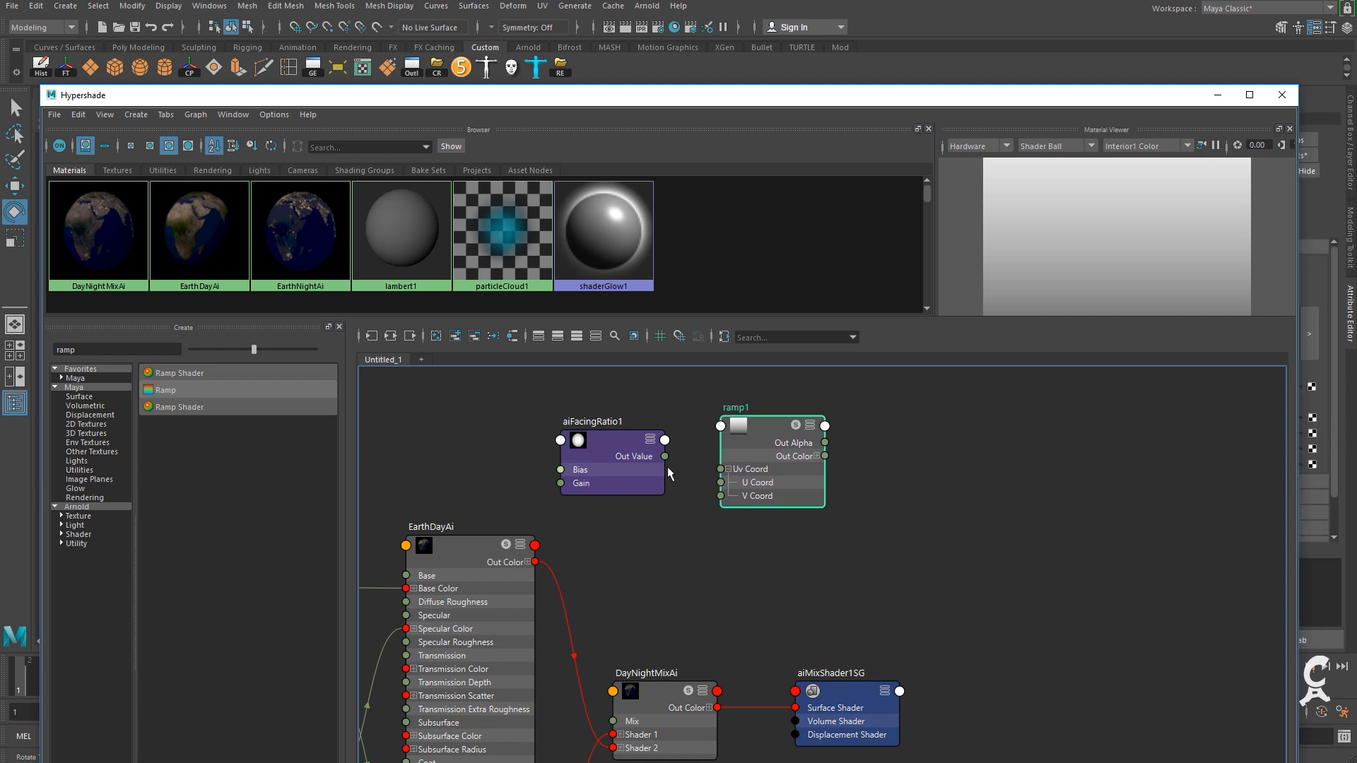
{"action": "left_click_drag", "start_coordinate": [665, 457], "coordinate": [721, 496]}
{"action": "left_click", "coordinate": [932, 483]}
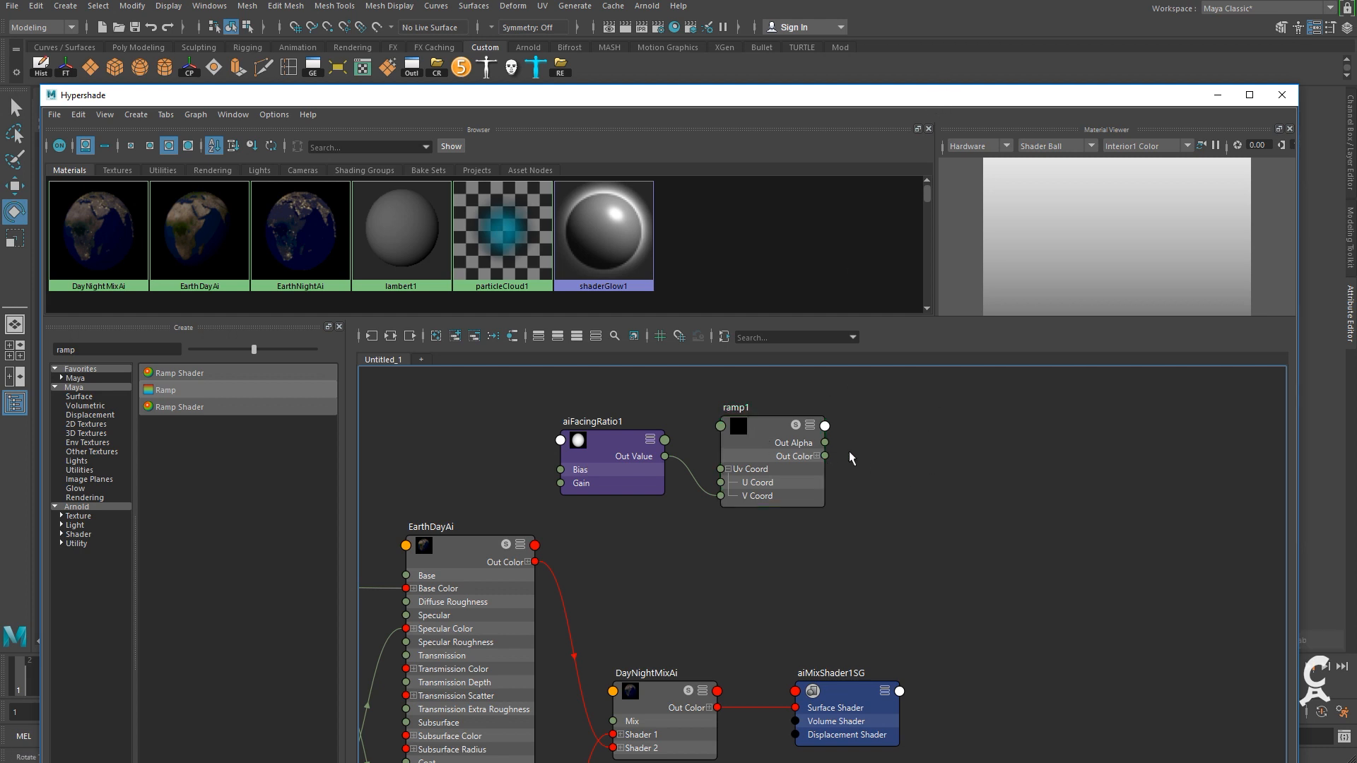
{"action": "mouse_move", "coordinate": [931, 490]}
{"action": "middle_mouse_down", "text": "alt"}
{"action": "mouse_move", "coordinate": [965, 441]}
{"action": "mouse_move", "coordinate": [947, 476]}
{"action": "middle_mouse_up", "text": "alt"}
Show ramp1's attributes, minimize the Hypershade and move the ramp's white color marker to about 0.8.
{"action": "left_click", "coordinate": [785, 410]}
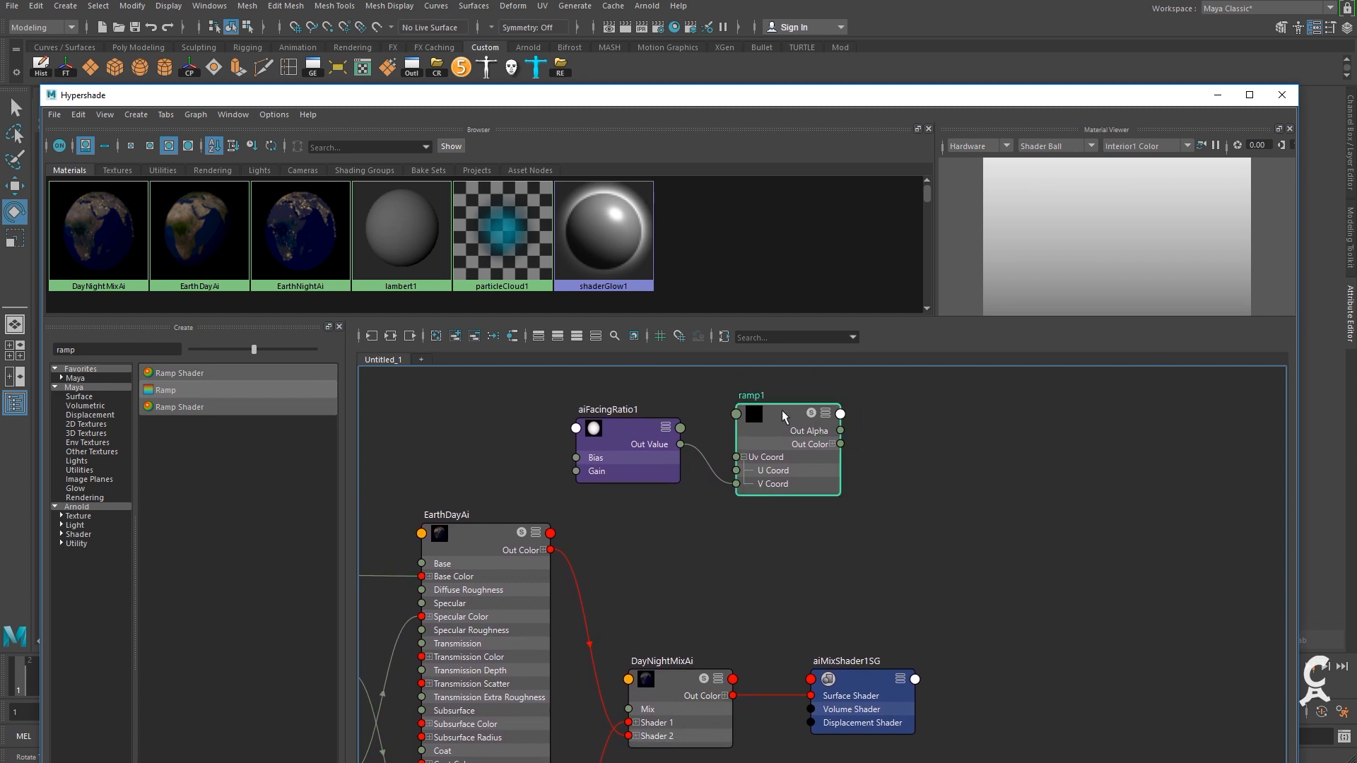
{"action": "left_click", "coordinate": [1216, 95]}
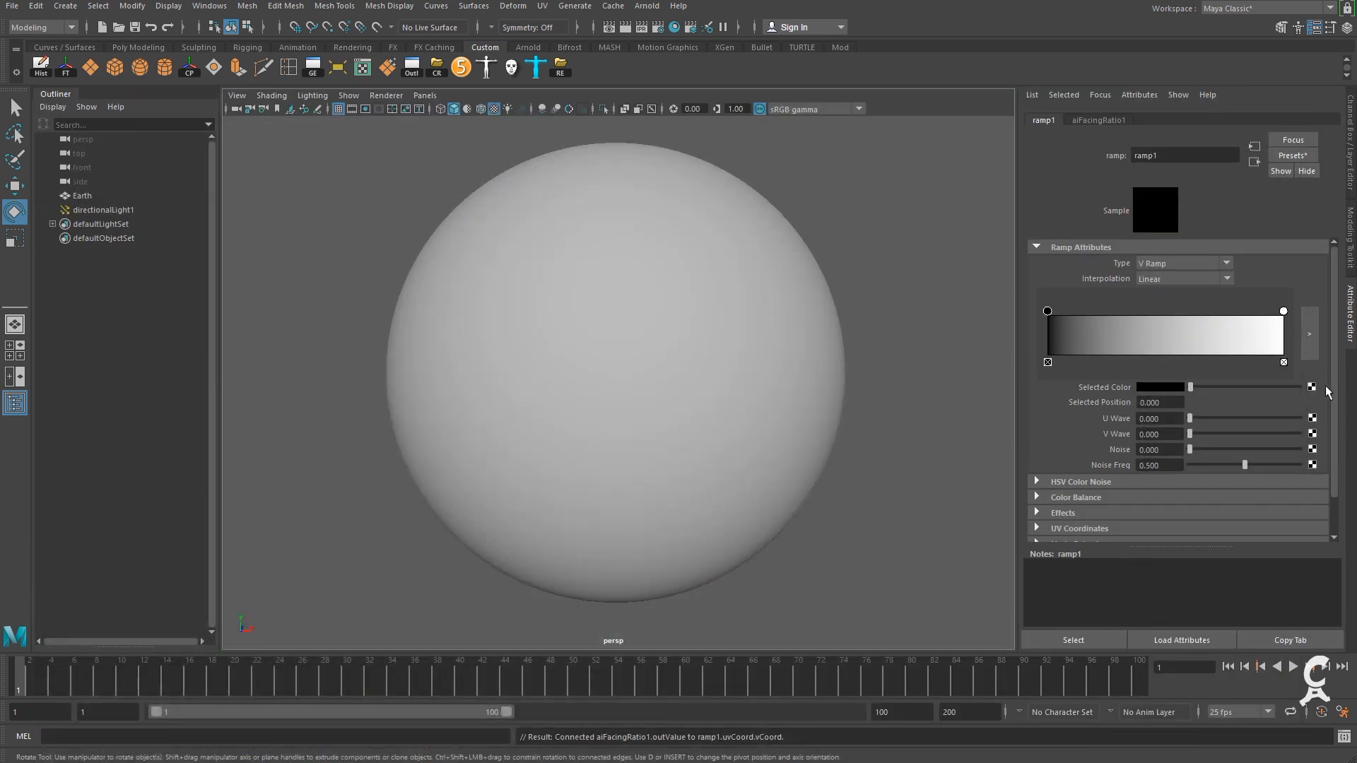
{"action": "left_click_drag", "start_coordinate": [1284, 313], "coordinate": [1223, 326]}
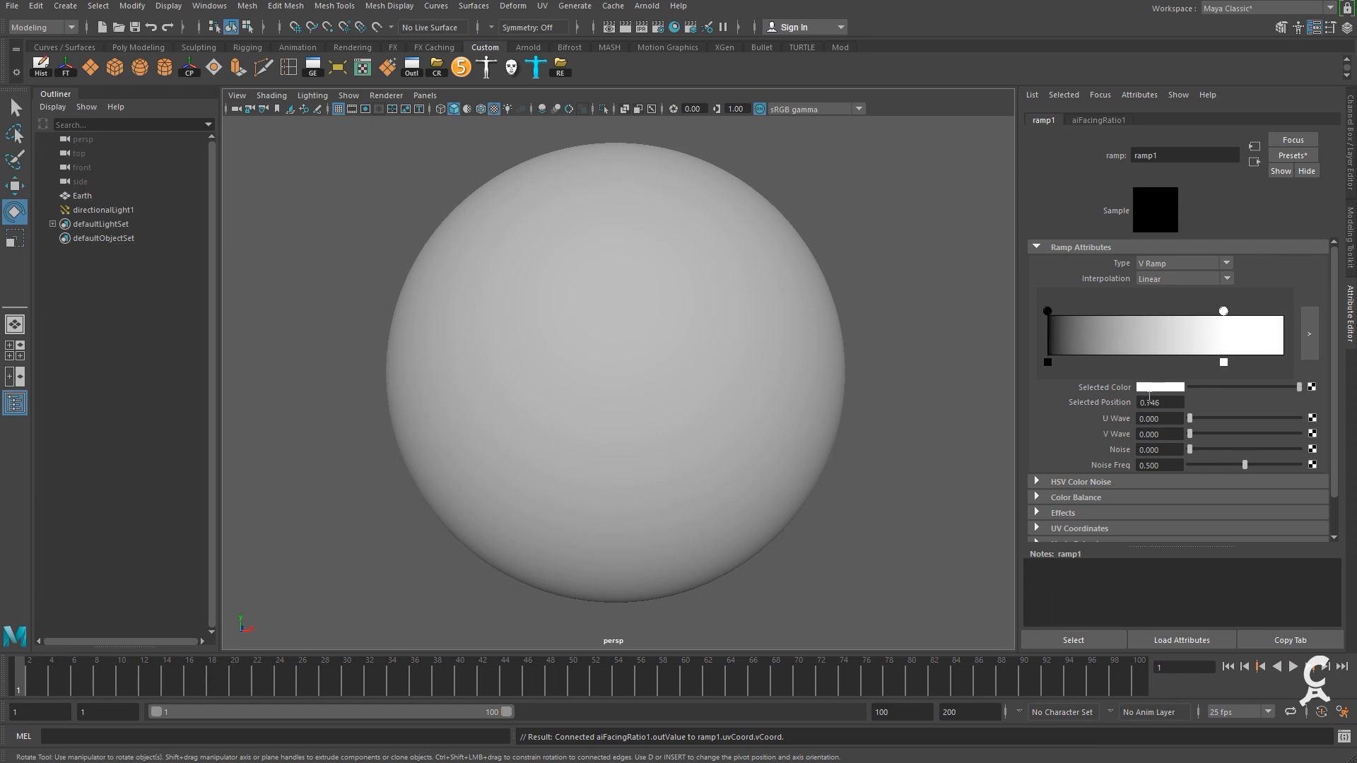
{"action": "type", "text": "8"}
{"action": "key", "text": "Tab"}
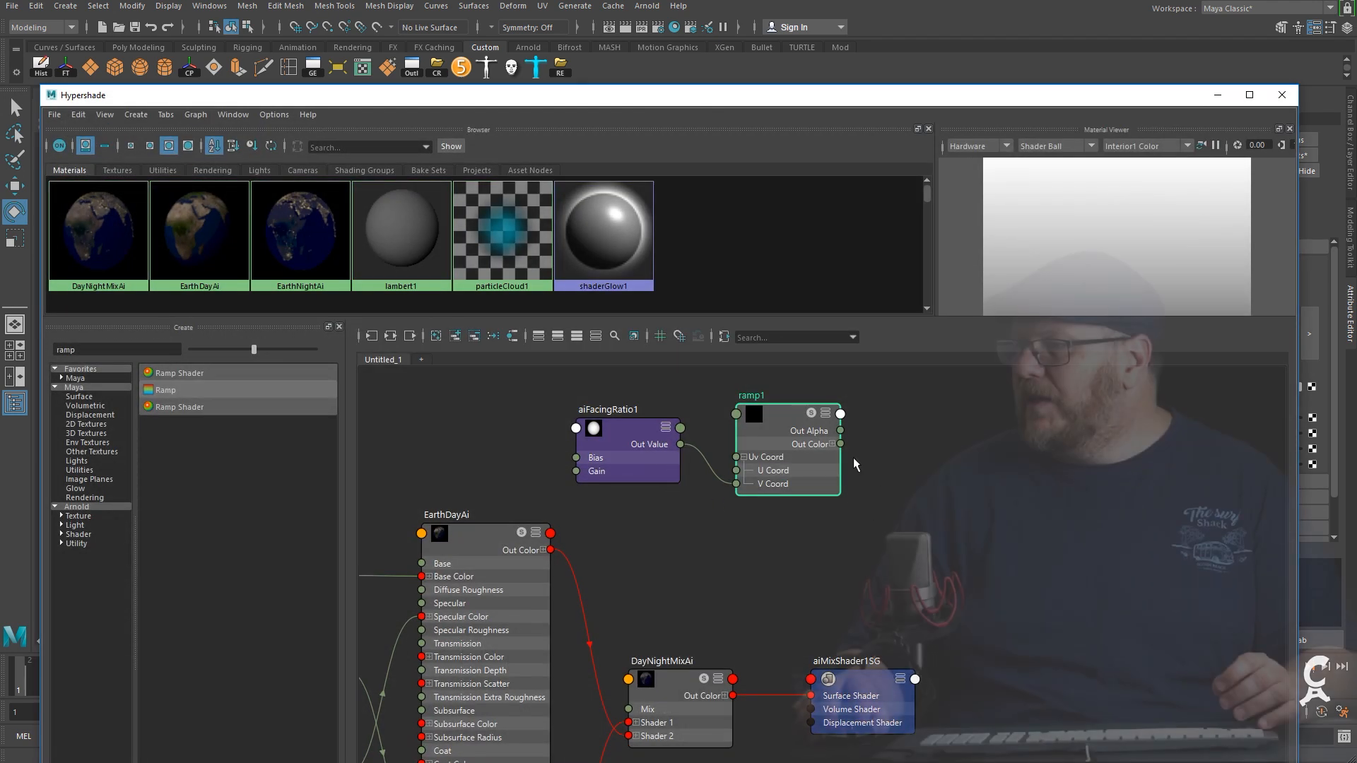
Connect ramp1's Out Color R to DayNightMixAi's Mix input and test-render the Earth.
{"action": "left_click_drag", "start_coordinate": [841, 445], "coordinate": [629, 712]}
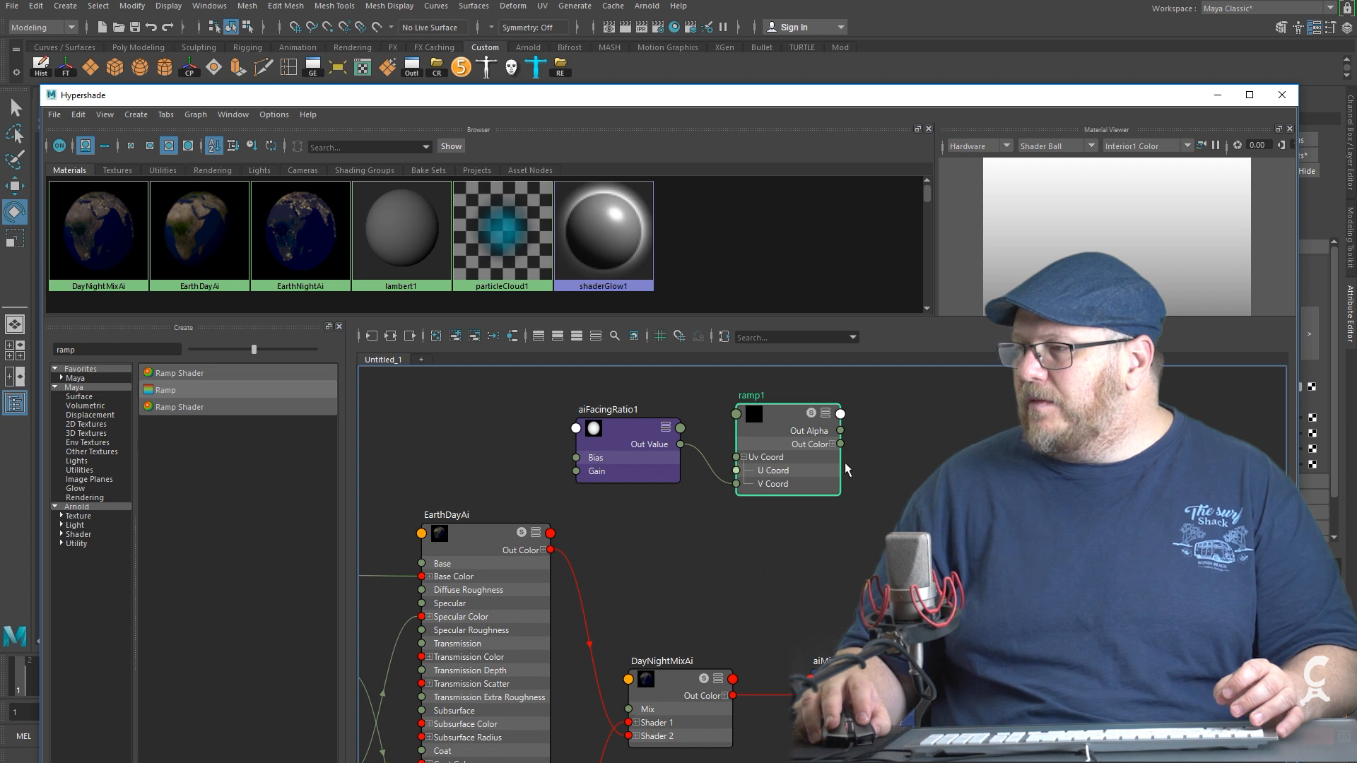
{"action": "left_click", "coordinate": [832, 445]}
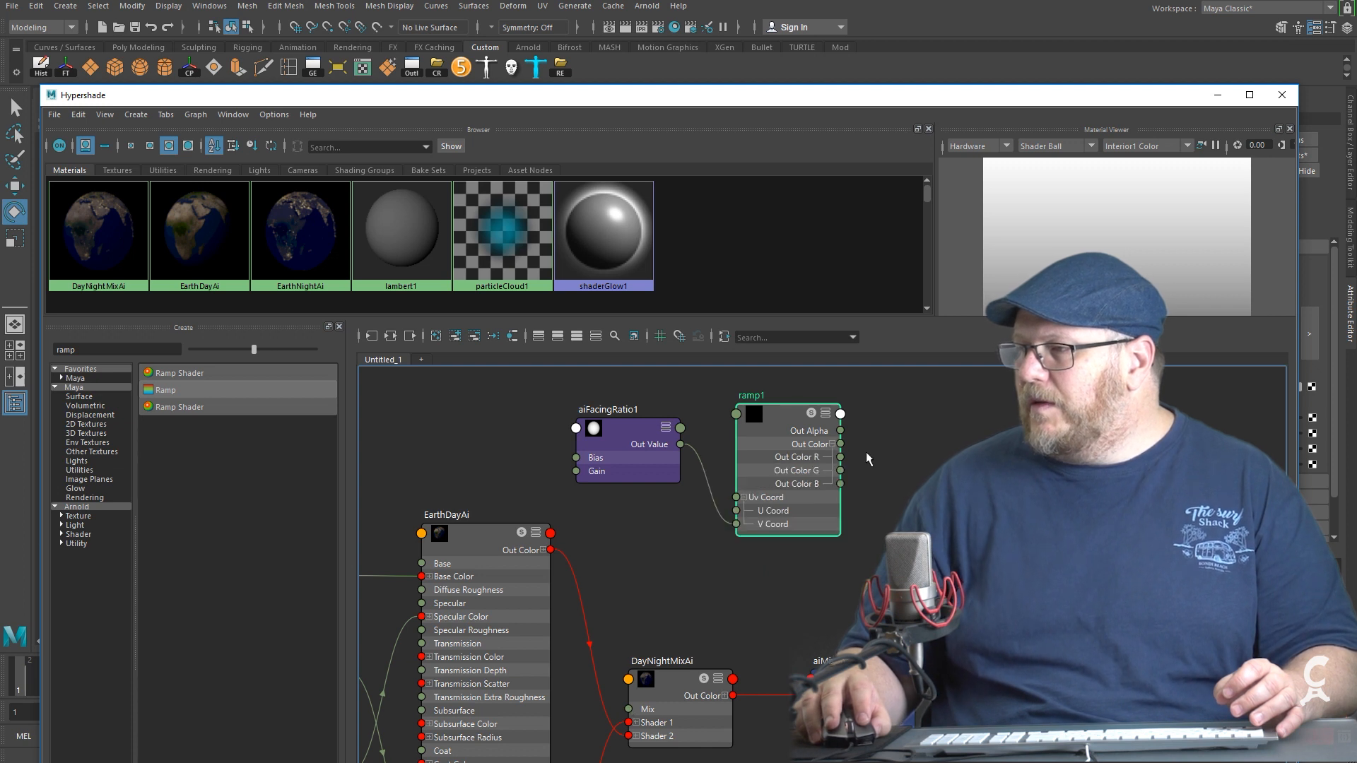
{"action": "left_click_drag", "start_coordinate": [840, 457], "coordinate": [628, 709]}
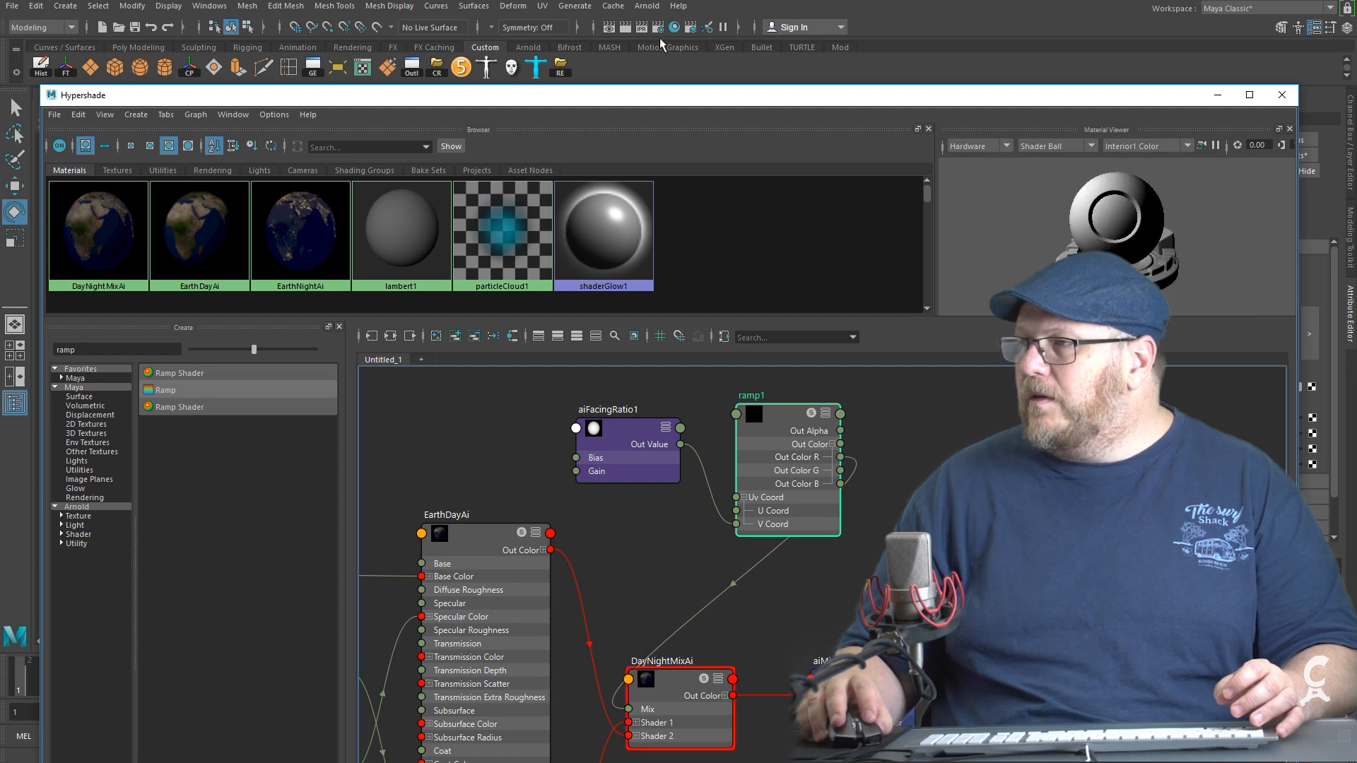
{"action": "left_click", "coordinate": [646, 28]}
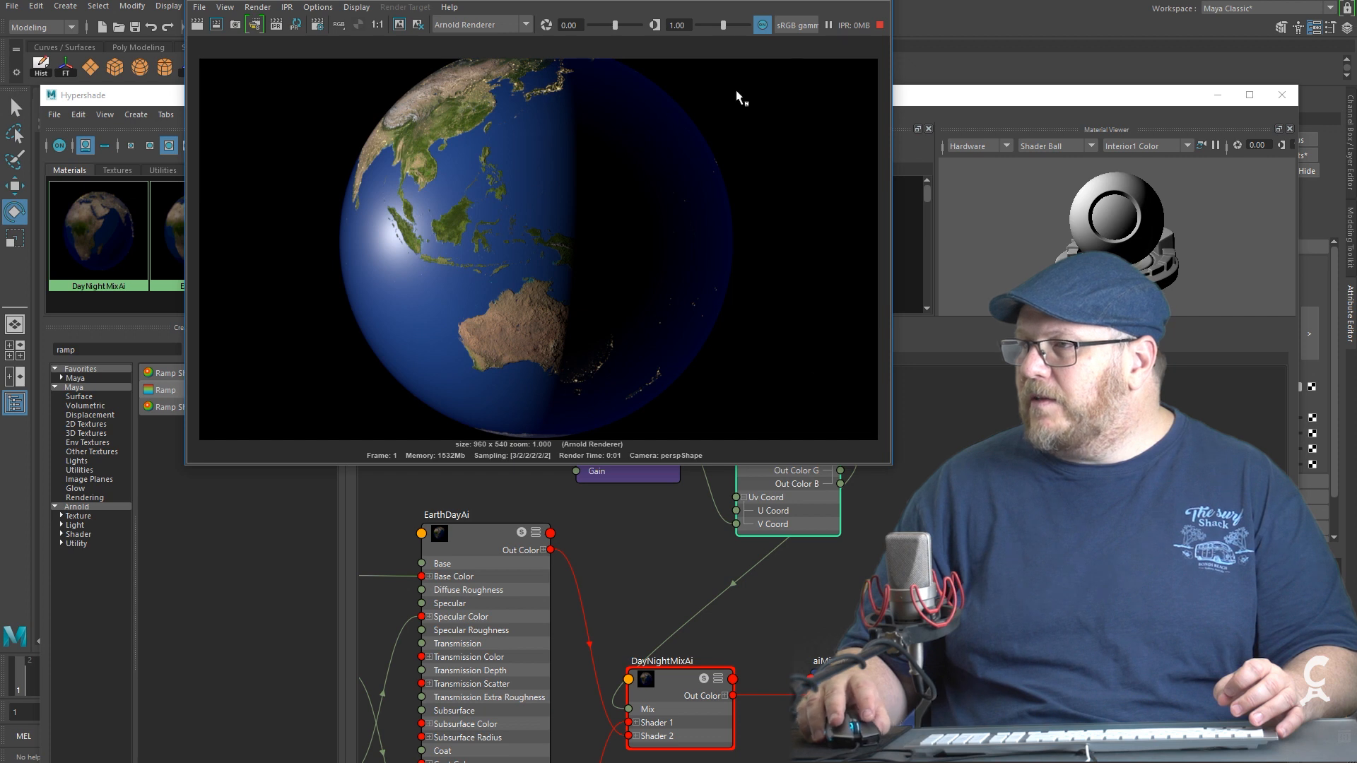
{"action": "left_click", "coordinate": [868, 544]}
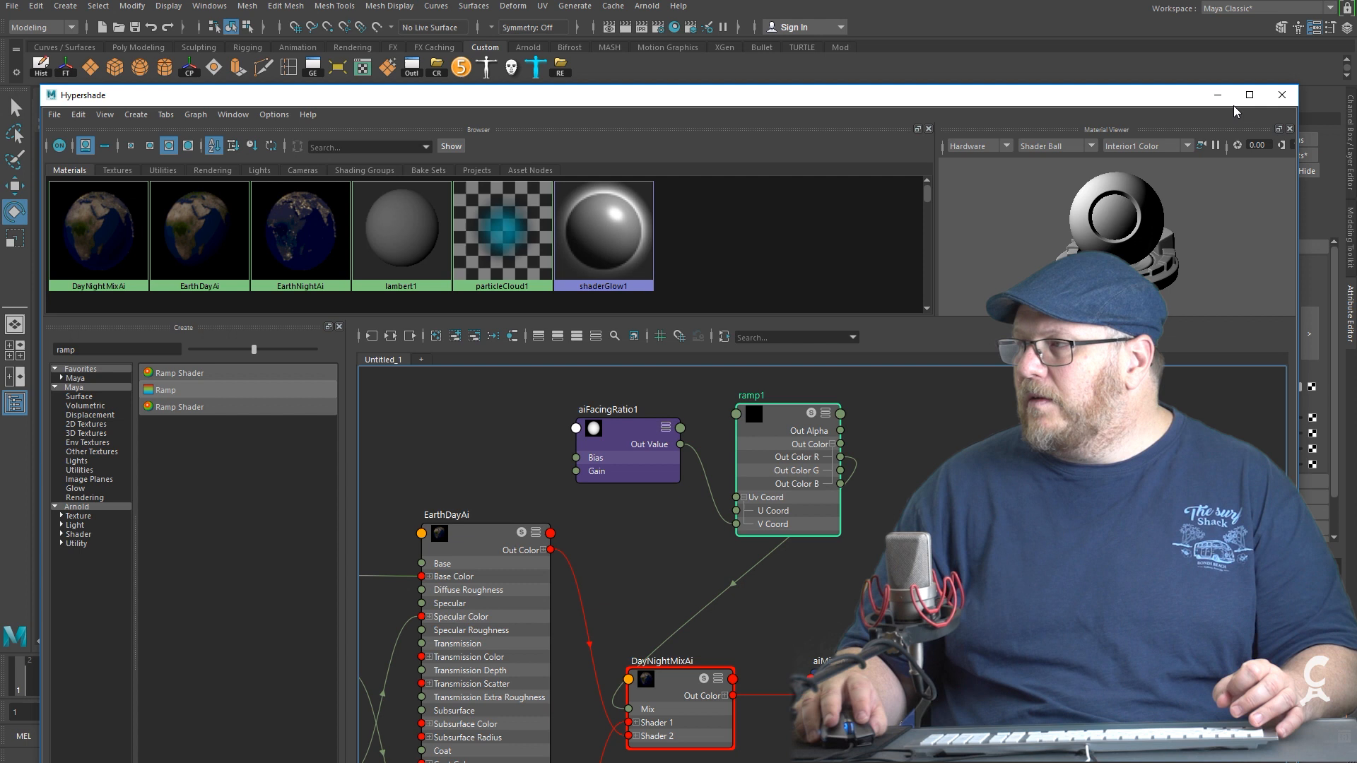
Set ramp1's interpolation to Smooth with the white marker at about 0.86, and render the Earth again.
{"action": "left_click", "coordinate": [1216, 94]}
{"action": "left_click_drag", "start_coordinate": [1236, 310], "coordinate": [1151, 319]}
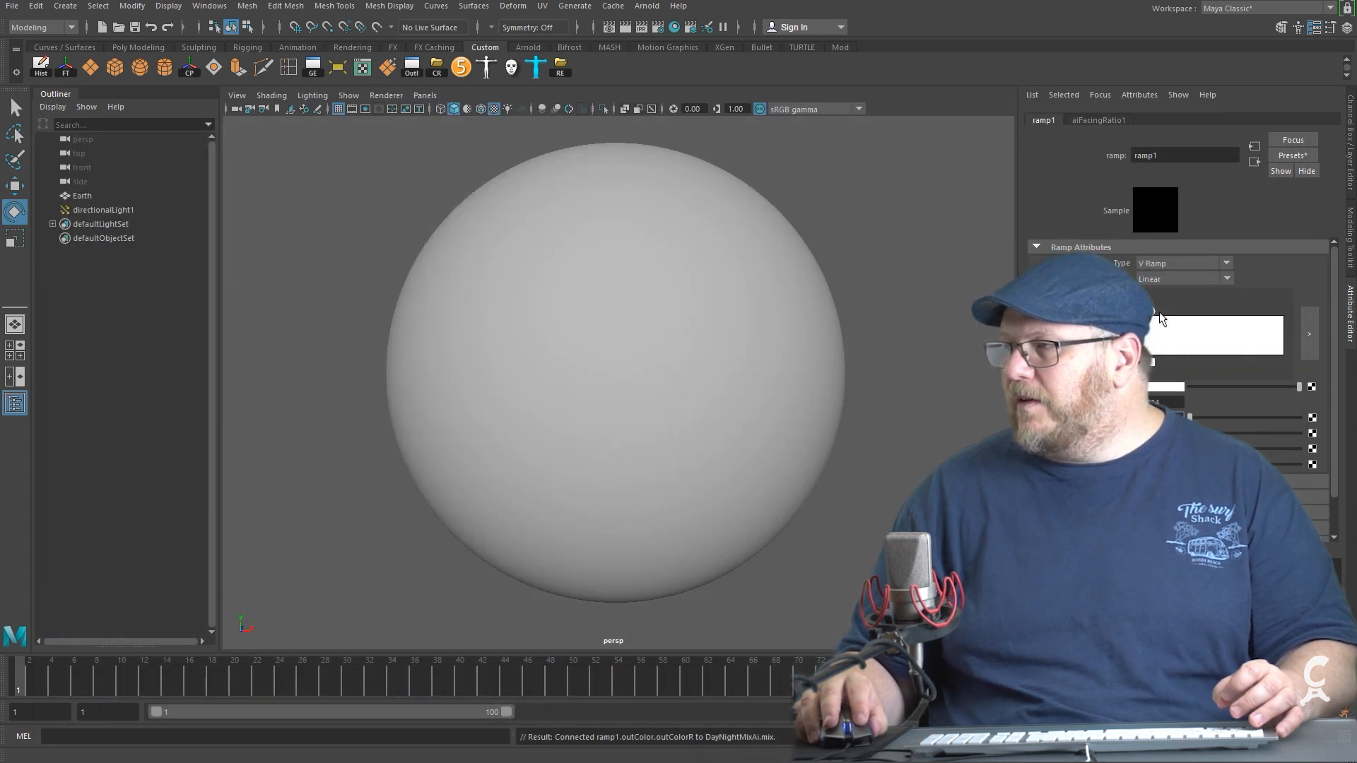
{"action": "left_click", "coordinate": [1226, 279]}
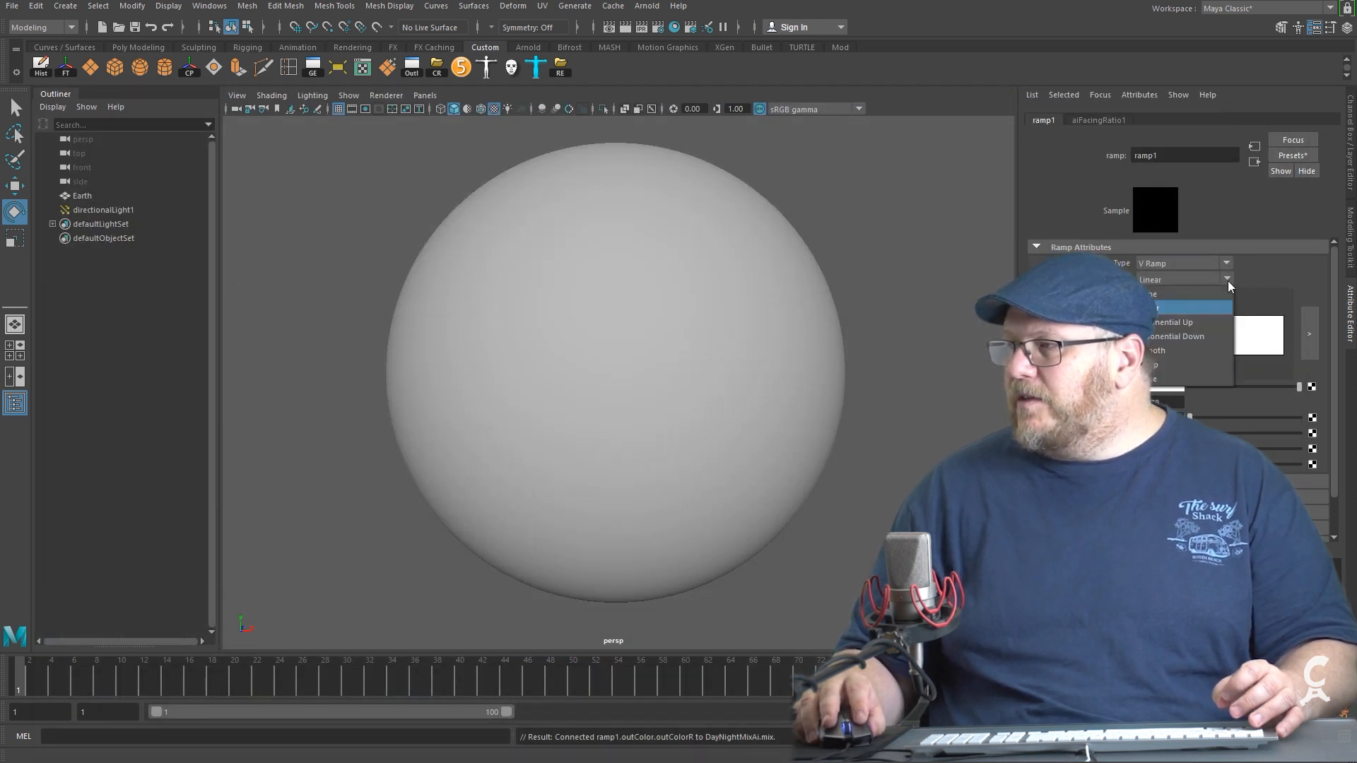
{"action": "left_click", "coordinate": [1176, 351]}
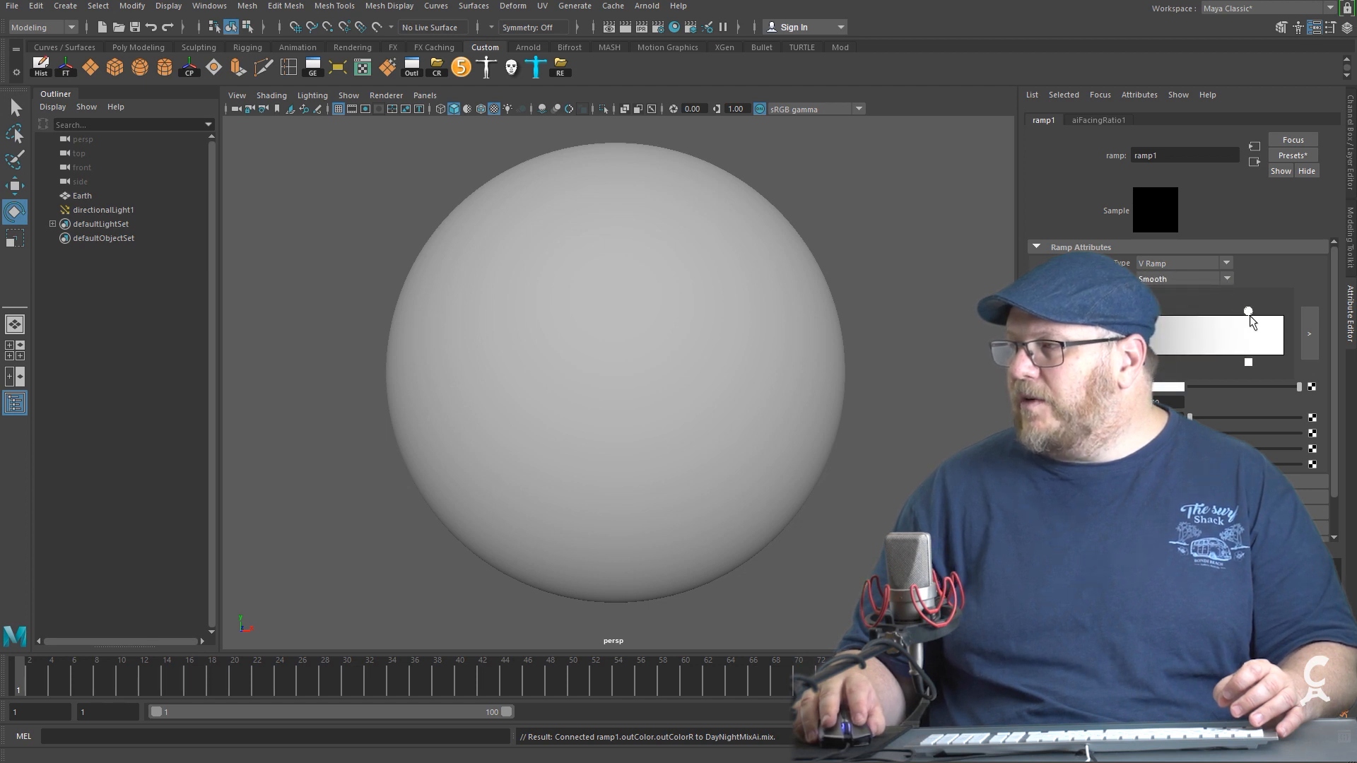
{"action": "left_click", "coordinate": [647, 29]}
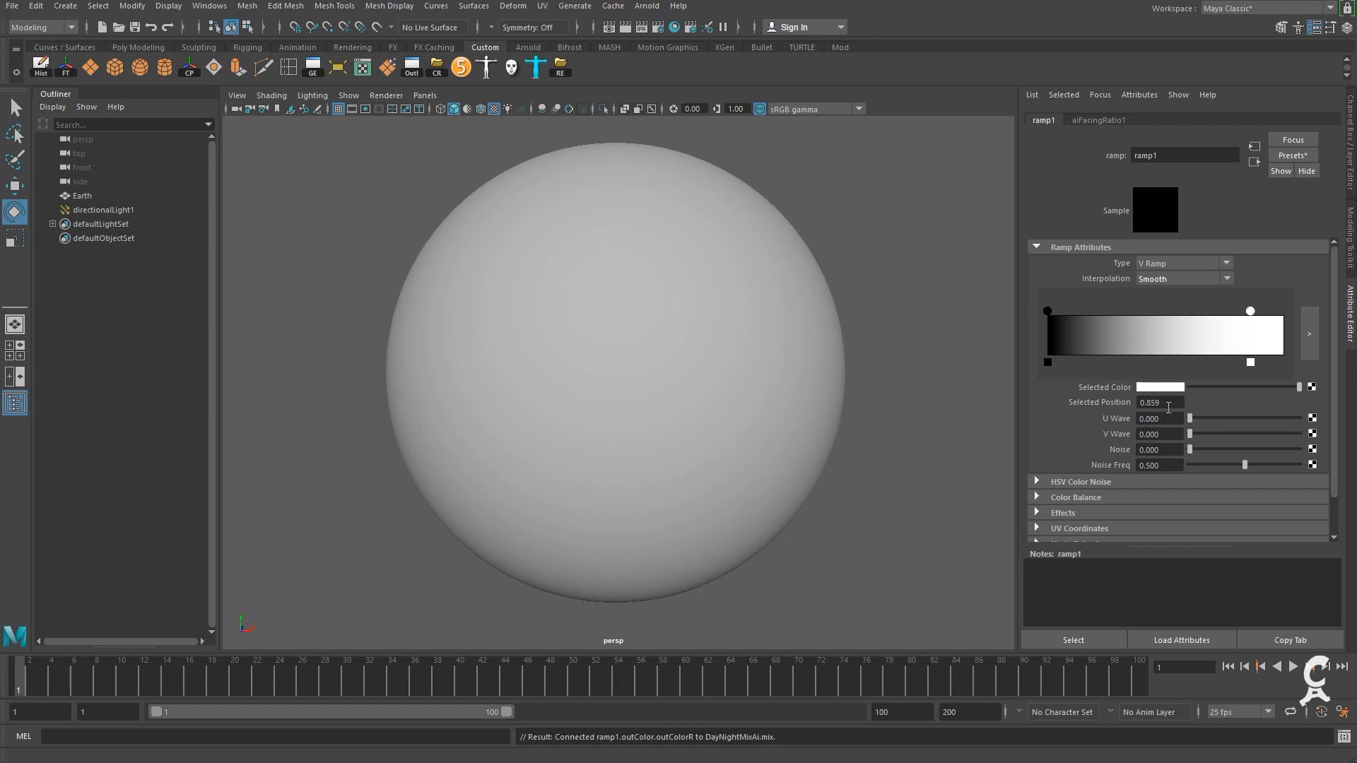
Set the Selected Position of the ramp's white marker to 0.75.
{"action": "left_click", "coordinate": [1168, 407]}
{"action": "key", "text": "BackSpace"}
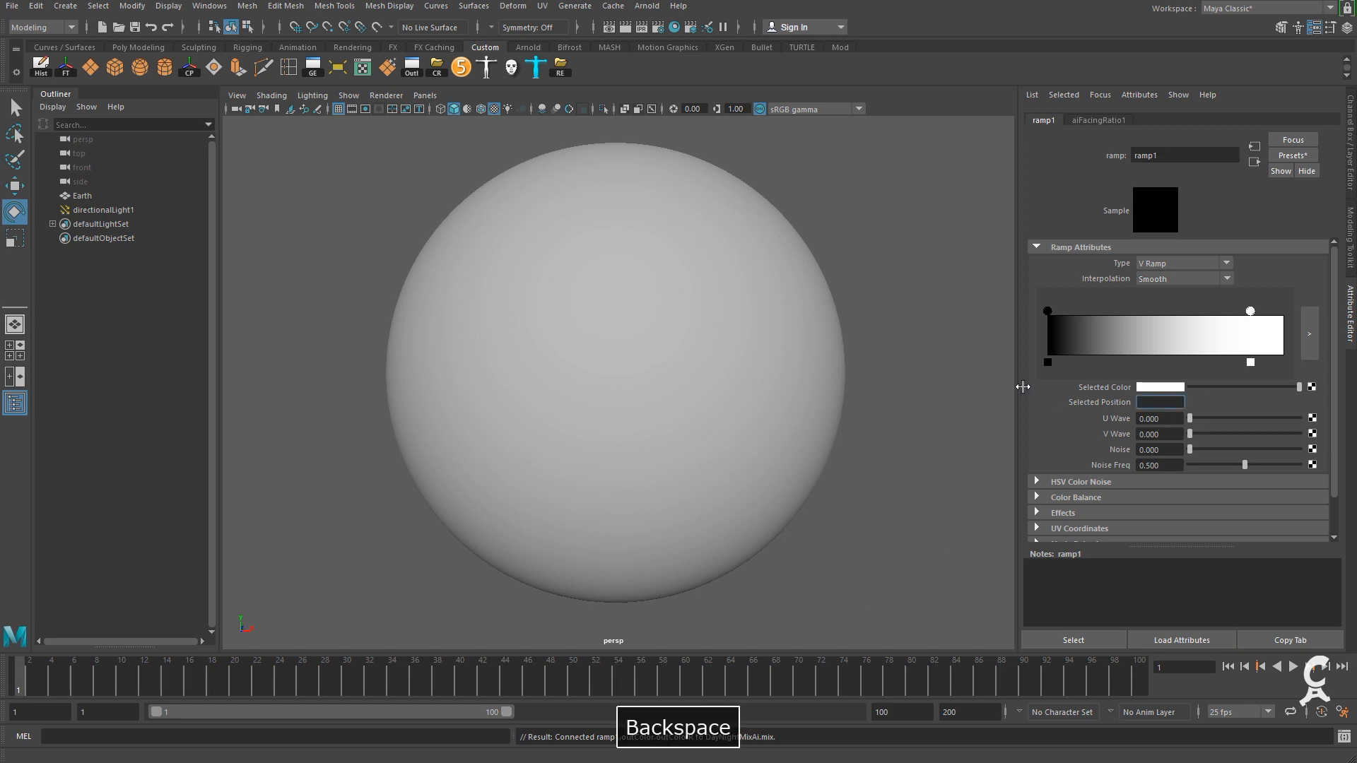
{"action": "type", "text": "0.75"}
{"action": "key", "text": "Return"}
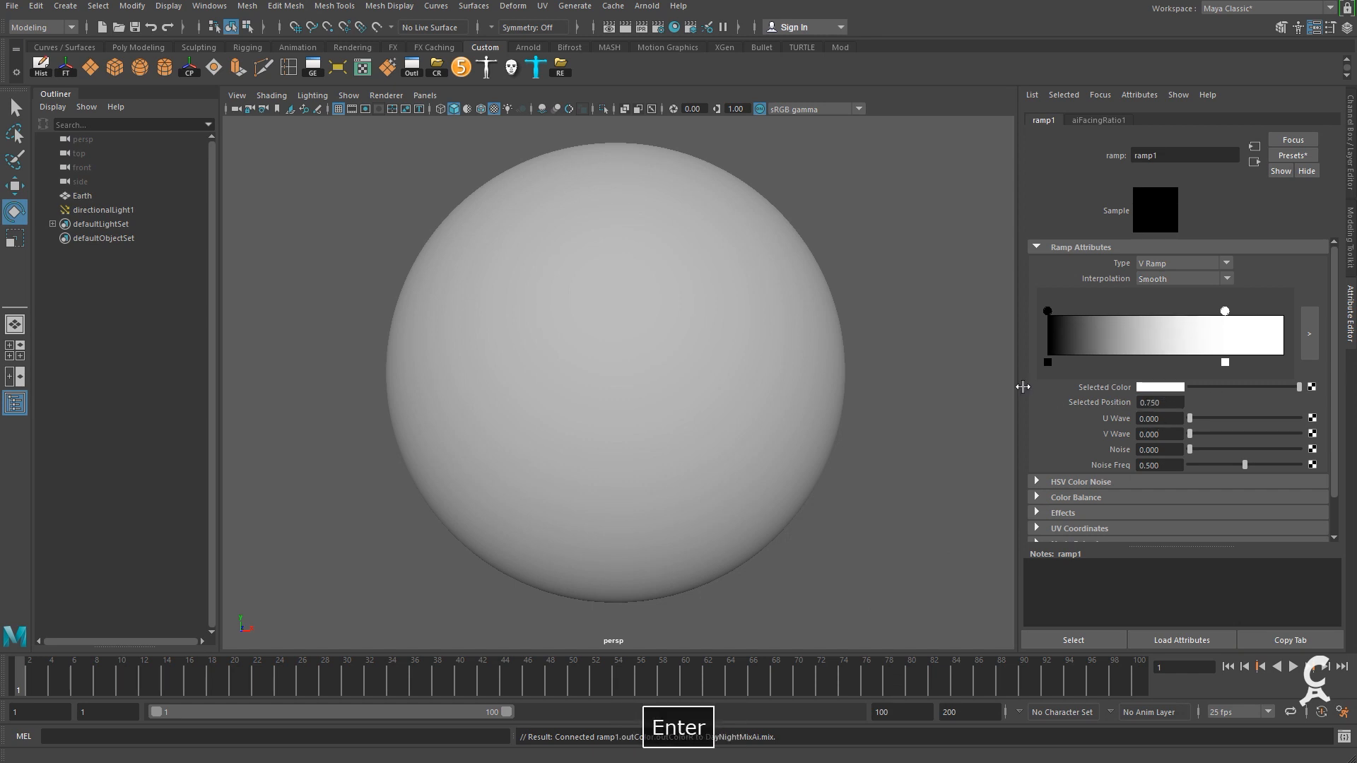
Create a Gamma Correct node in the Hypershade beside ramp1 and connect ramp1's Out Color R to its Value X.
{"action": "left_click", "coordinate": [675, 27]}
{"action": "left_click", "coordinate": [897, 513]}
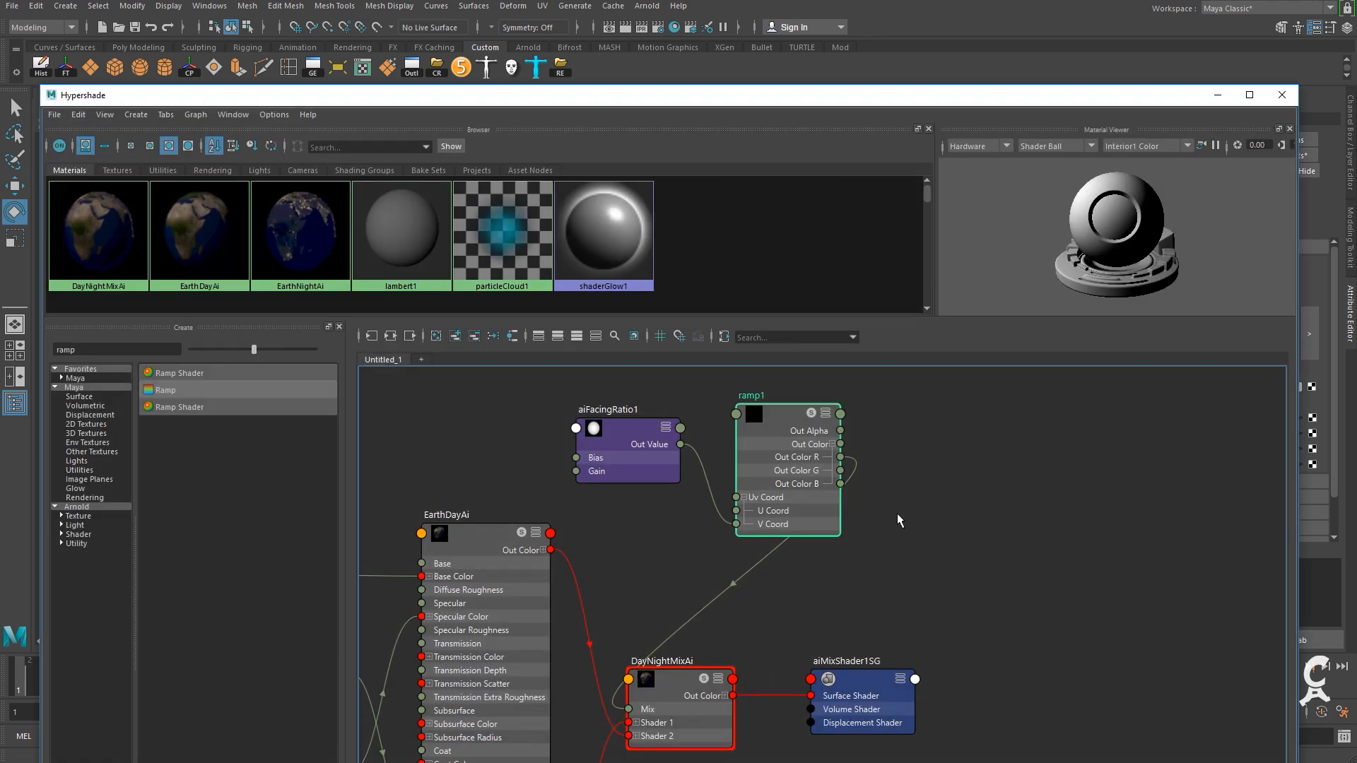
{"action": "left_click_drag", "start_coordinate": [110, 351], "coordinate": [3, 332]}
{"action": "type", "text": "gamma"}
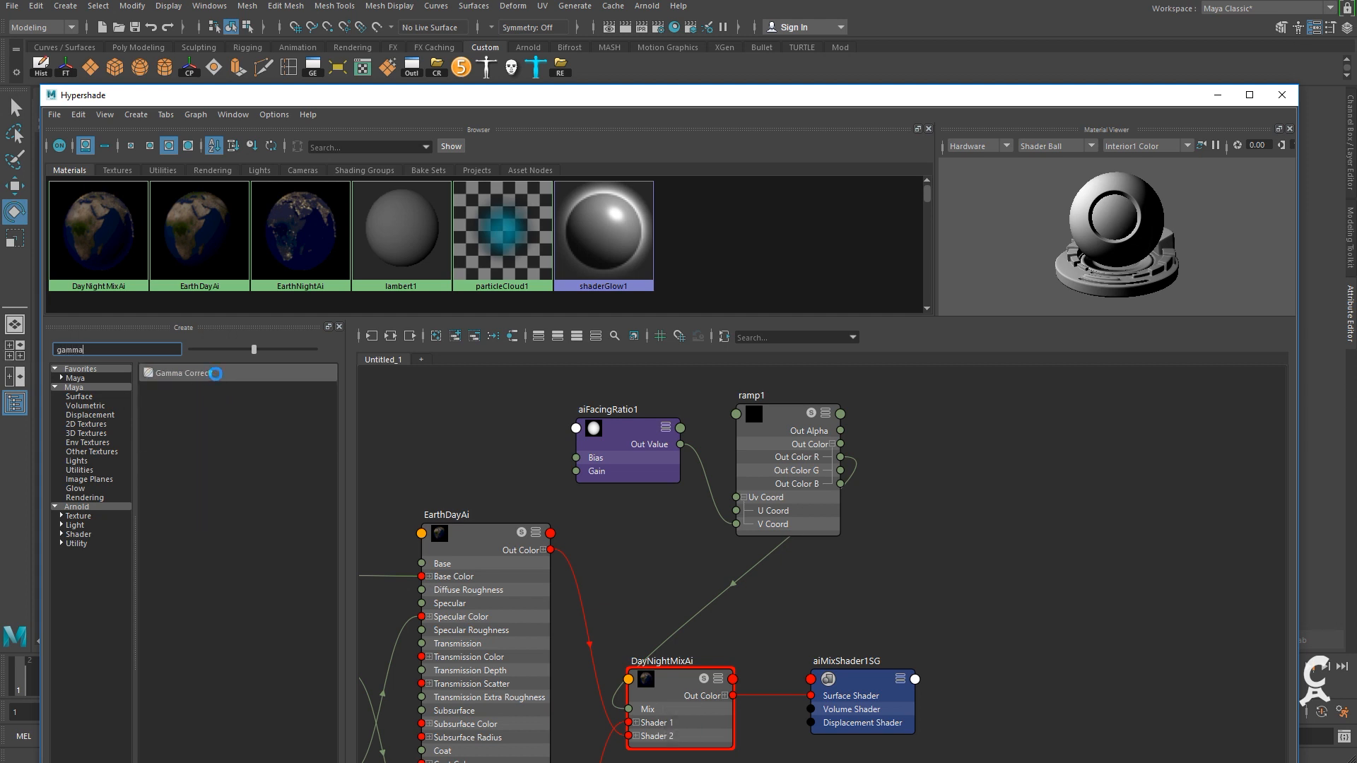
{"action": "left_click_drag", "start_coordinate": [1107, 579], "coordinate": [978, 469]}
{"action": "left_click", "coordinate": [984, 468]}
{"action": "left_click_drag", "start_coordinate": [840, 457], "coordinate": [984, 484]}
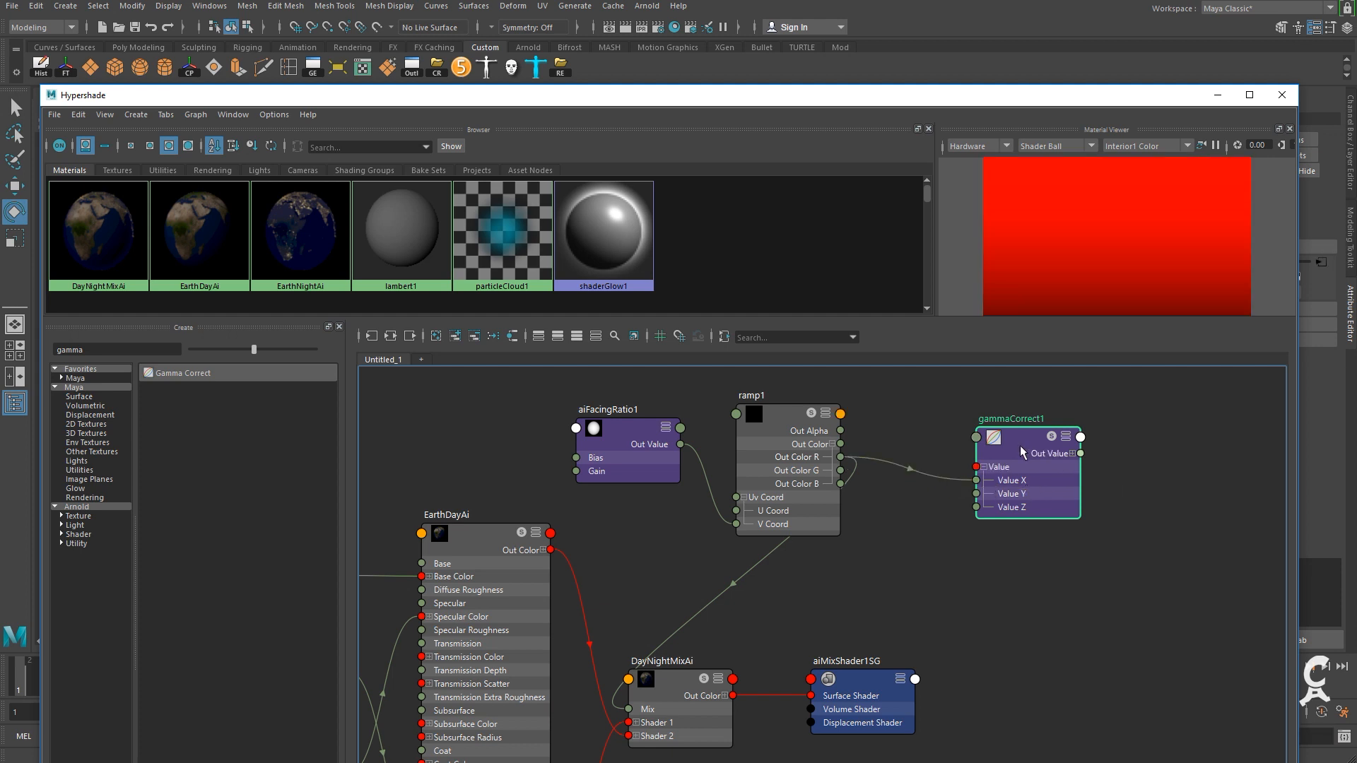
Set all three Gamma values of gammaCorrect1 to 4.
{"action": "left_click", "coordinate": [1217, 96]}
{"action": "left_click", "coordinate": [1176, 278]}
{"action": "type", "text": "4"}
{"action": "key", "text": "Tab"}
{"action": "type", "text": "4"}
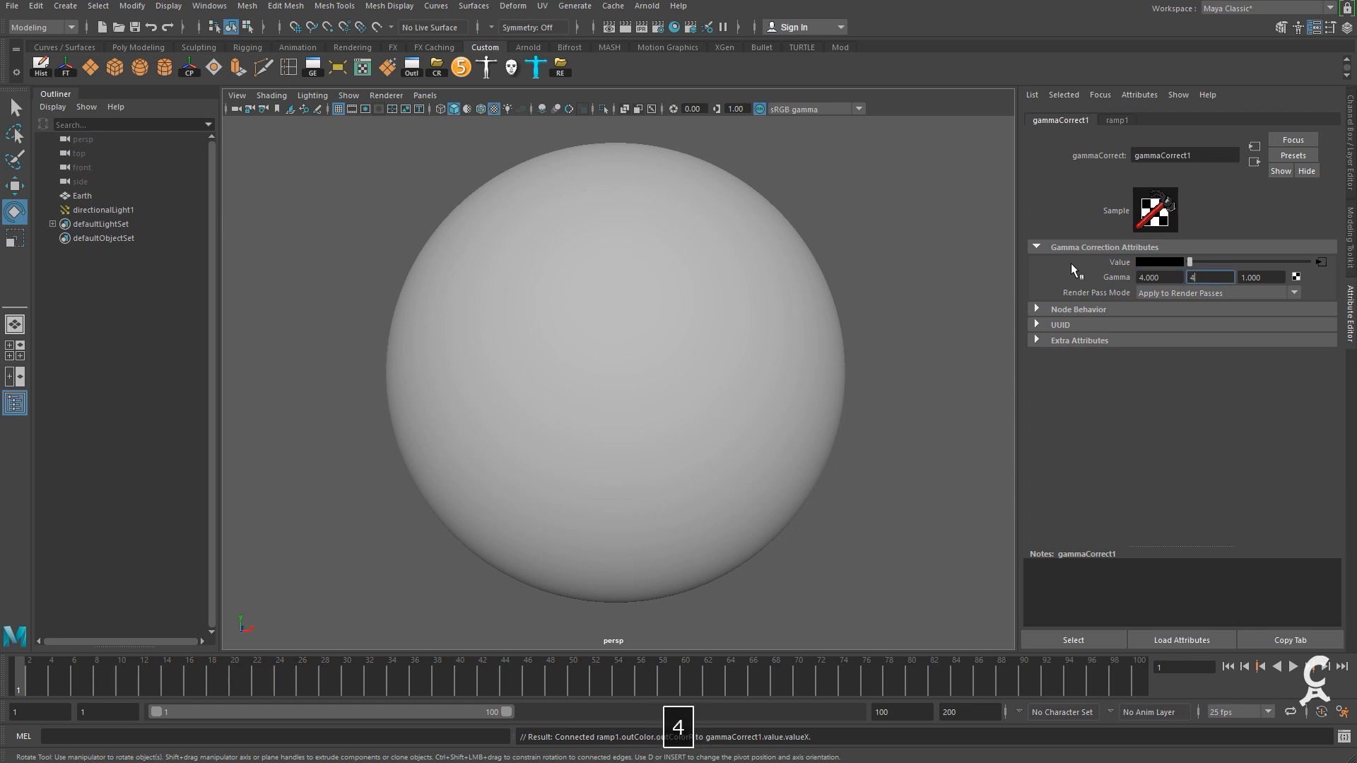
{"action": "key", "text": "Tab"}
{"action": "type", "text": "4"}
{"action": "key", "text": "Tab"}
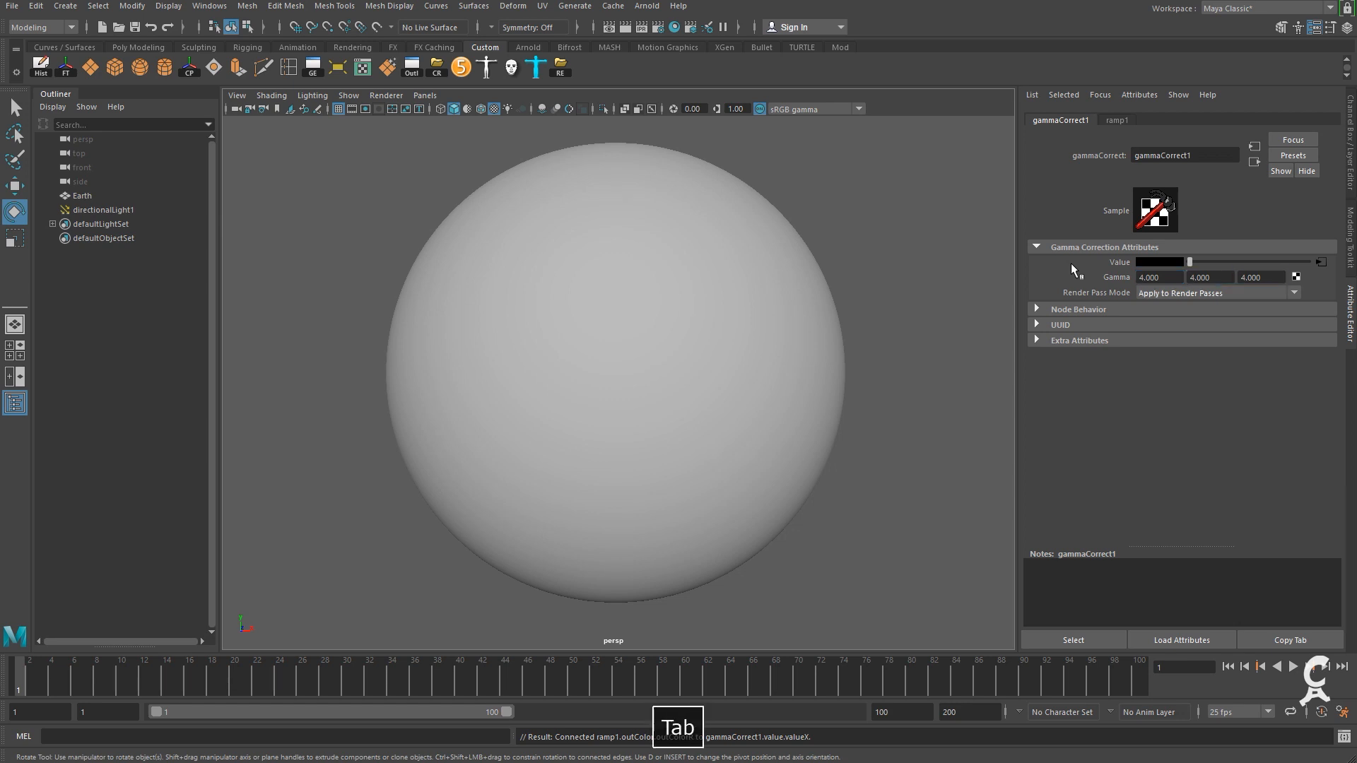
Delete the direct connection from ramp1 to DayNightMixAi's Mix input in the Hypershade.
{"action": "left_click", "coordinate": [673, 28]}
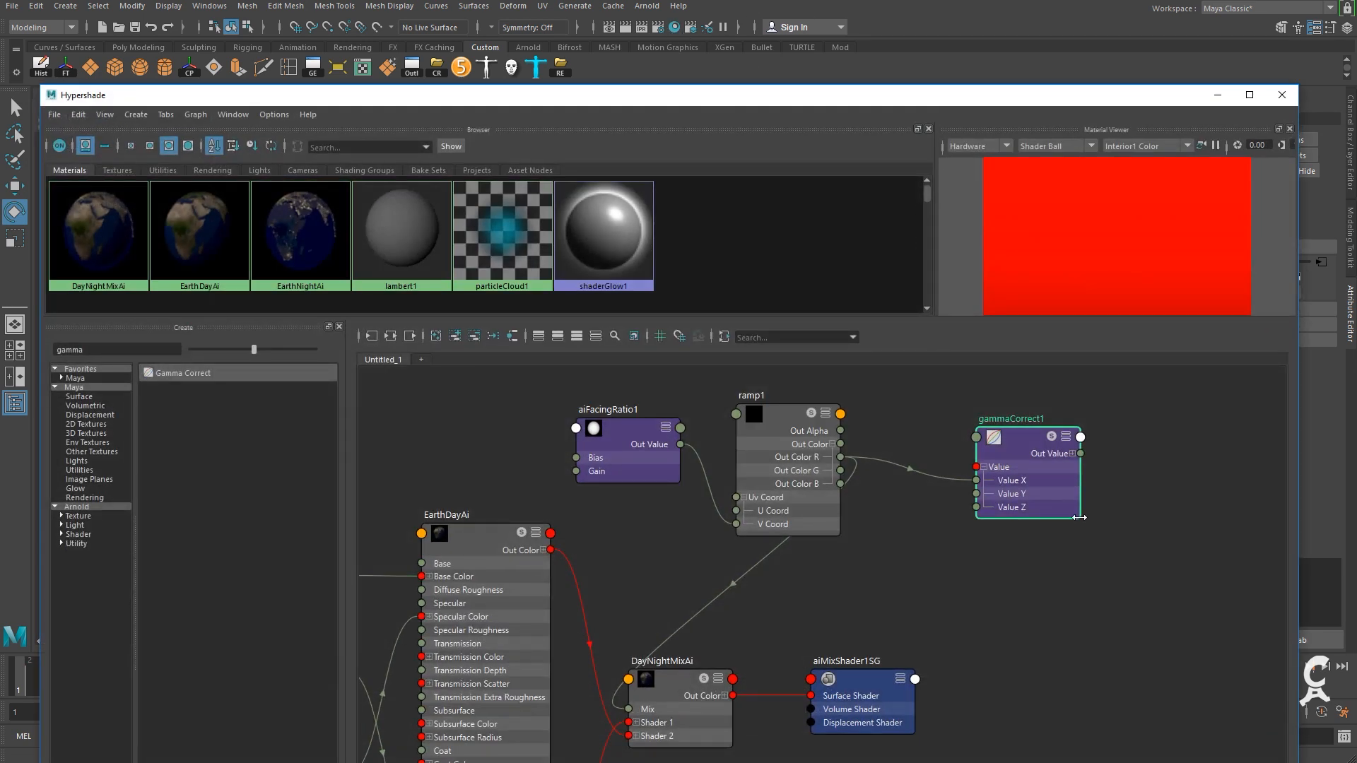
{"action": "left_click_drag", "start_coordinate": [1081, 456], "coordinate": [631, 712]}
{"action": "left_click", "coordinate": [701, 618]}
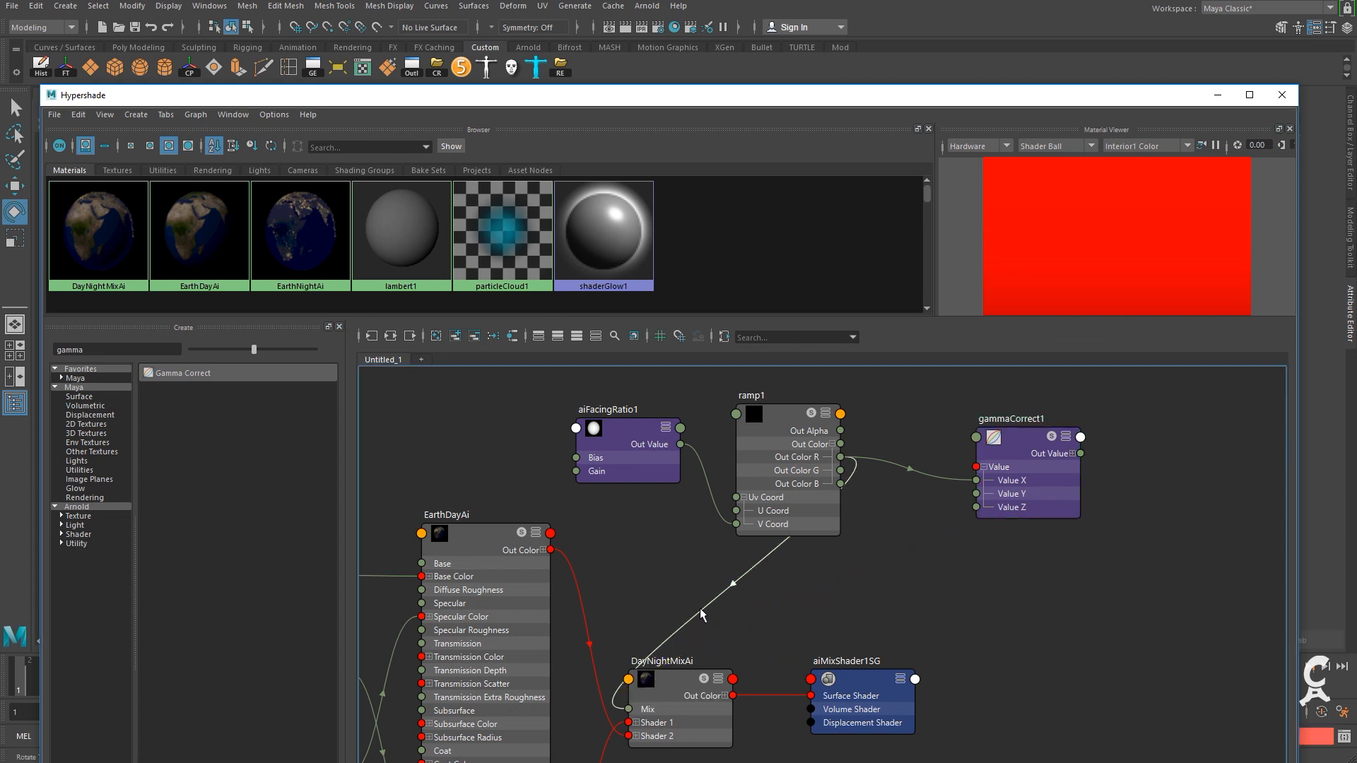
{"action": "key", "text": "Delete"}
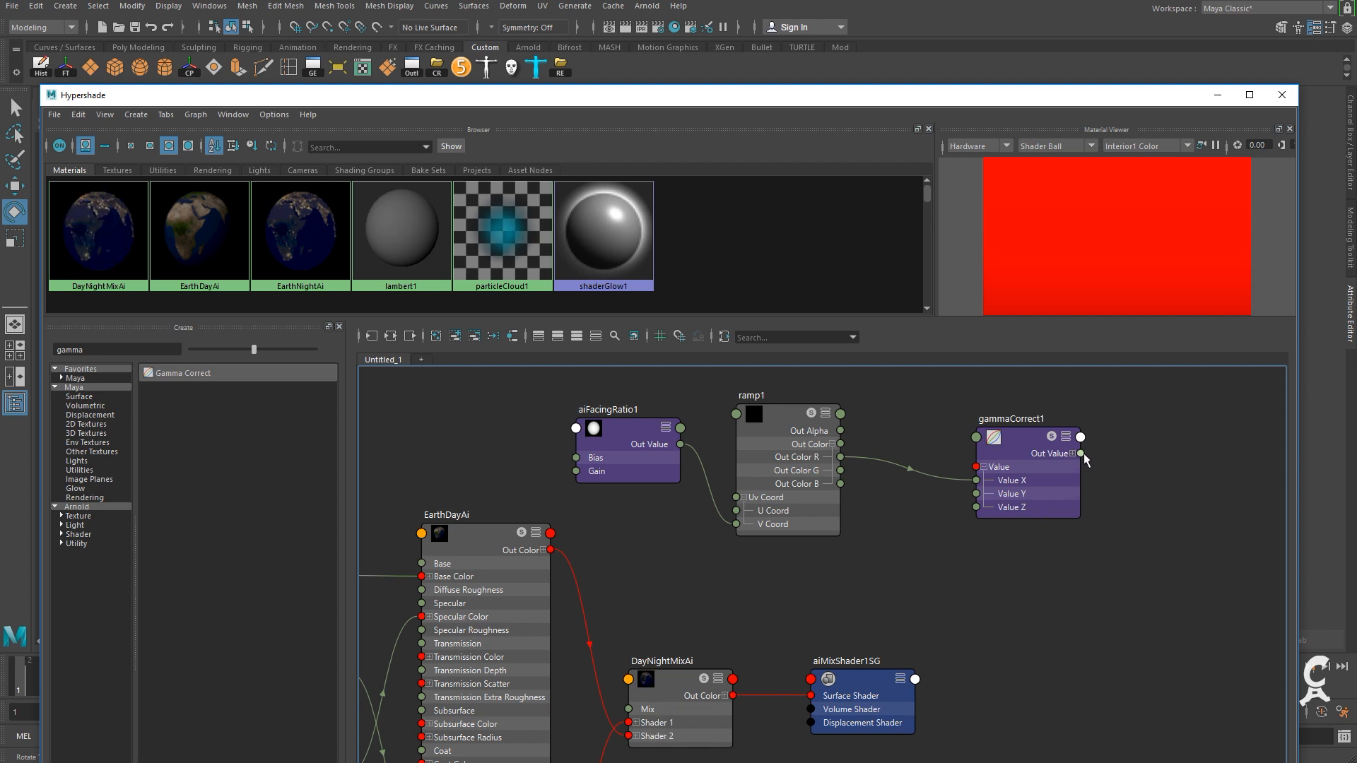
Space out the DayNightMixAi and aiMixShader1SG nodes, connect gammaCorrect1's Out Value X to DayNightMixAi's Mix, and test-render the Earth.
{"action": "left_click_drag", "start_coordinate": [1081, 454], "coordinate": [770, 669]}
{"action": "left_click_drag", "start_coordinate": [855, 668], "coordinate": [1120, 672]}
{"action": "left_click", "coordinate": [783, 658]}
{"action": "left_click_drag", "start_coordinate": [783, 658], "coordinate": [822, 653]}
{"action": "left_click_drag", "start_coordinate": [1081, 453], "coordinate": [1082, 460]}
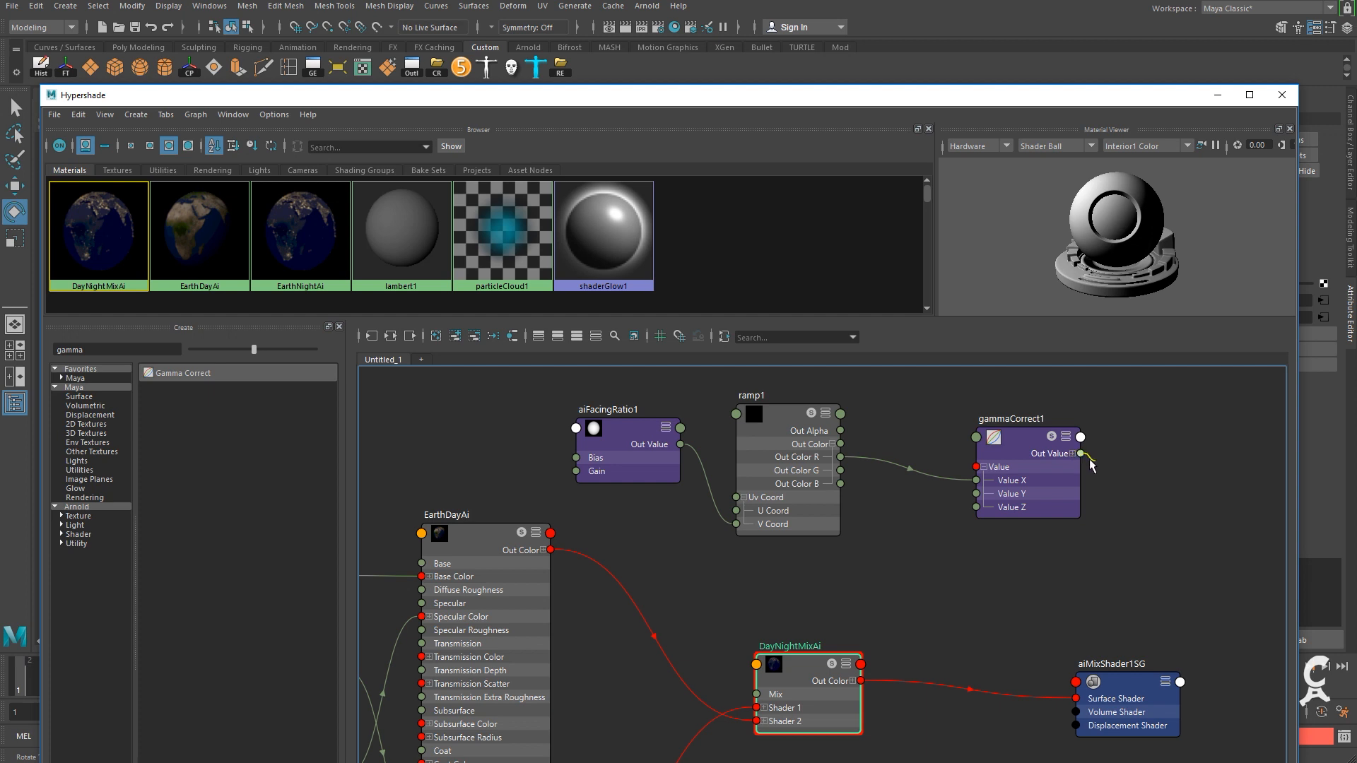
{"action": "left_click", "coordinate": [1072, 454]}
{"action": "left_click_drag", "start_coordinate": [1083, 469], "coordinate": [756, 694]}
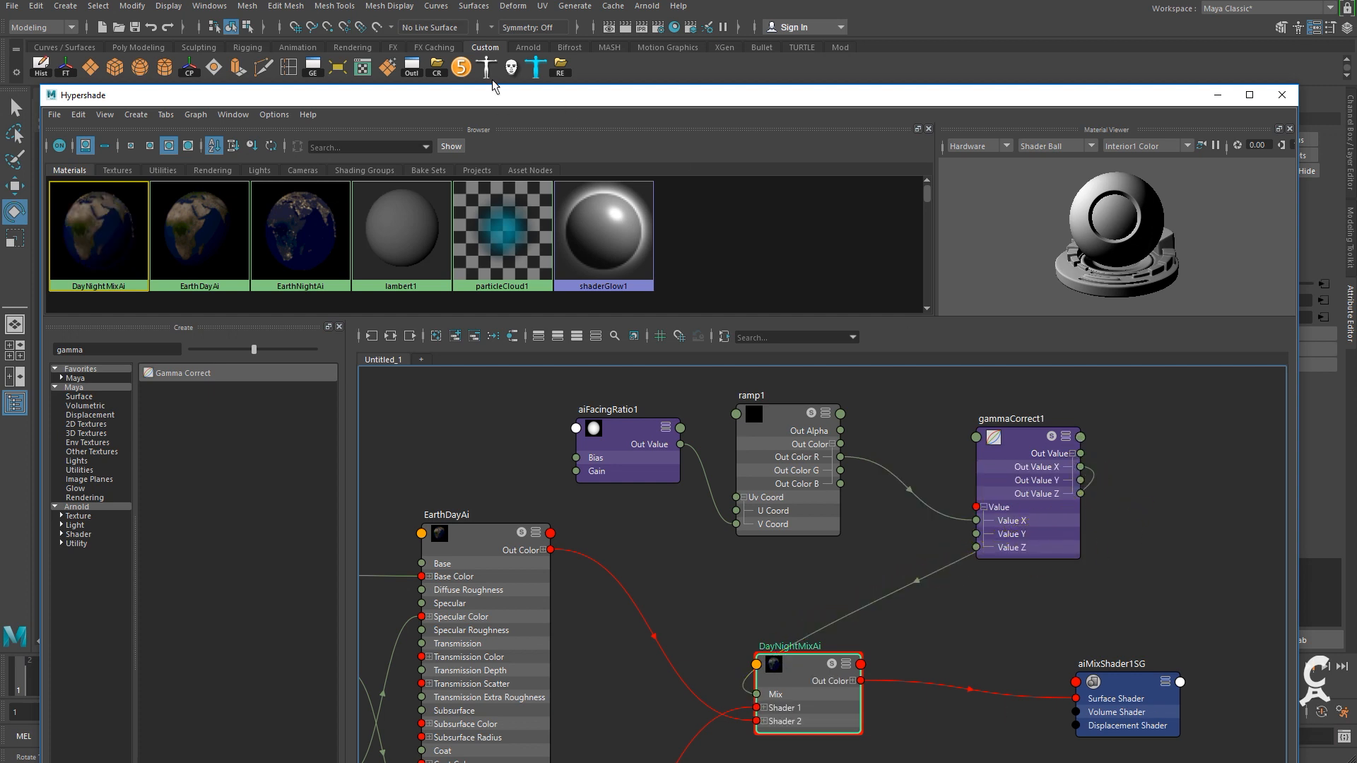
{"action": "left_click", "coordinate": [645, 26]}
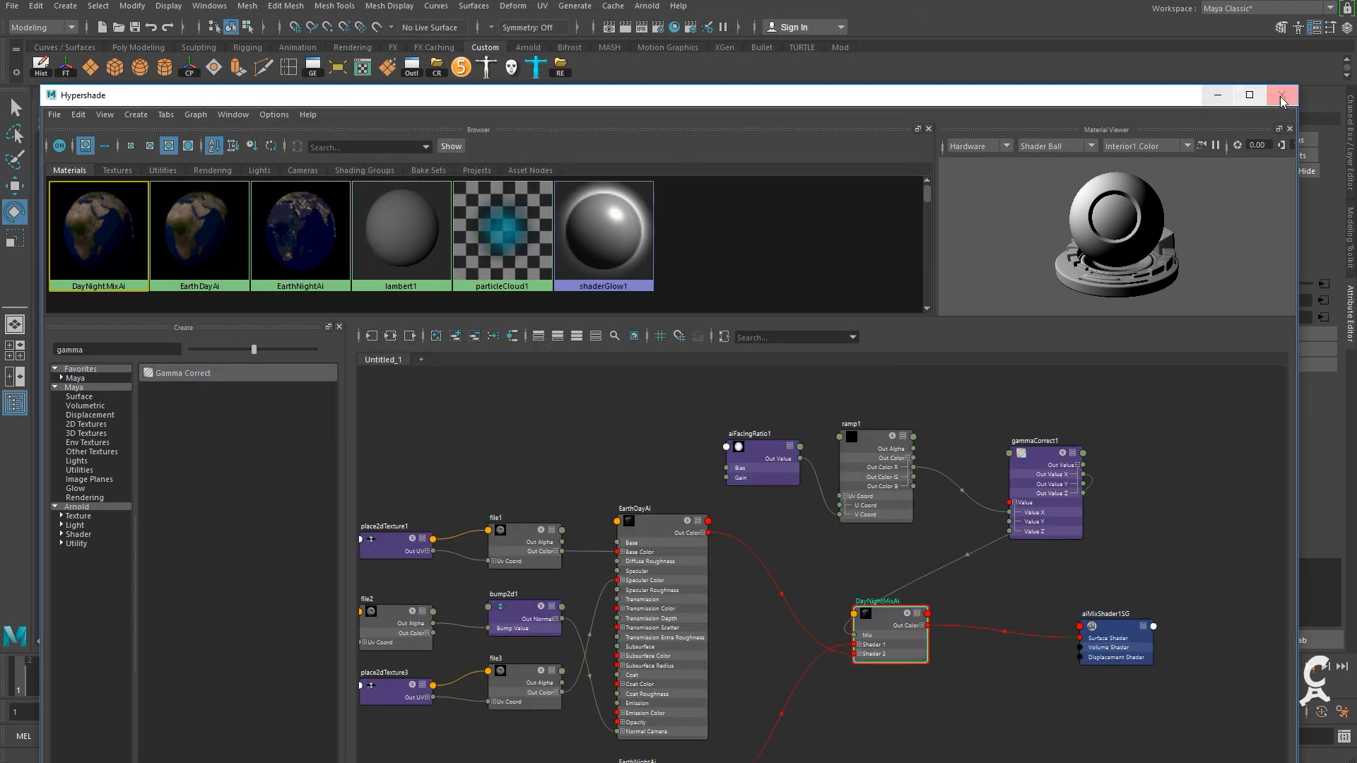
Close the Hypershade, set EarthNightAi's Emission Weight to 5 and render the Earth.
{"action": "left_click", "coordinate": [1281, 99]}
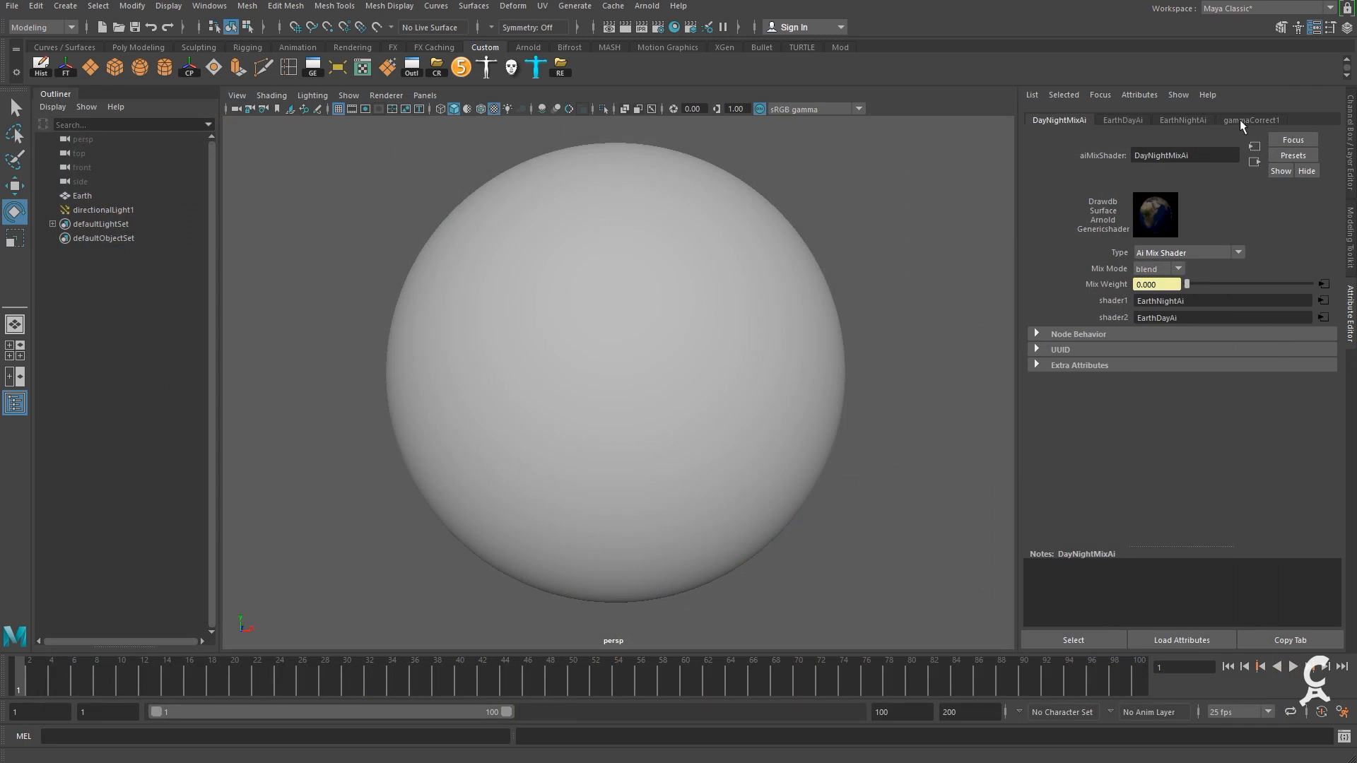
{"action": "left_click", "coordinate": [1183, 120]}
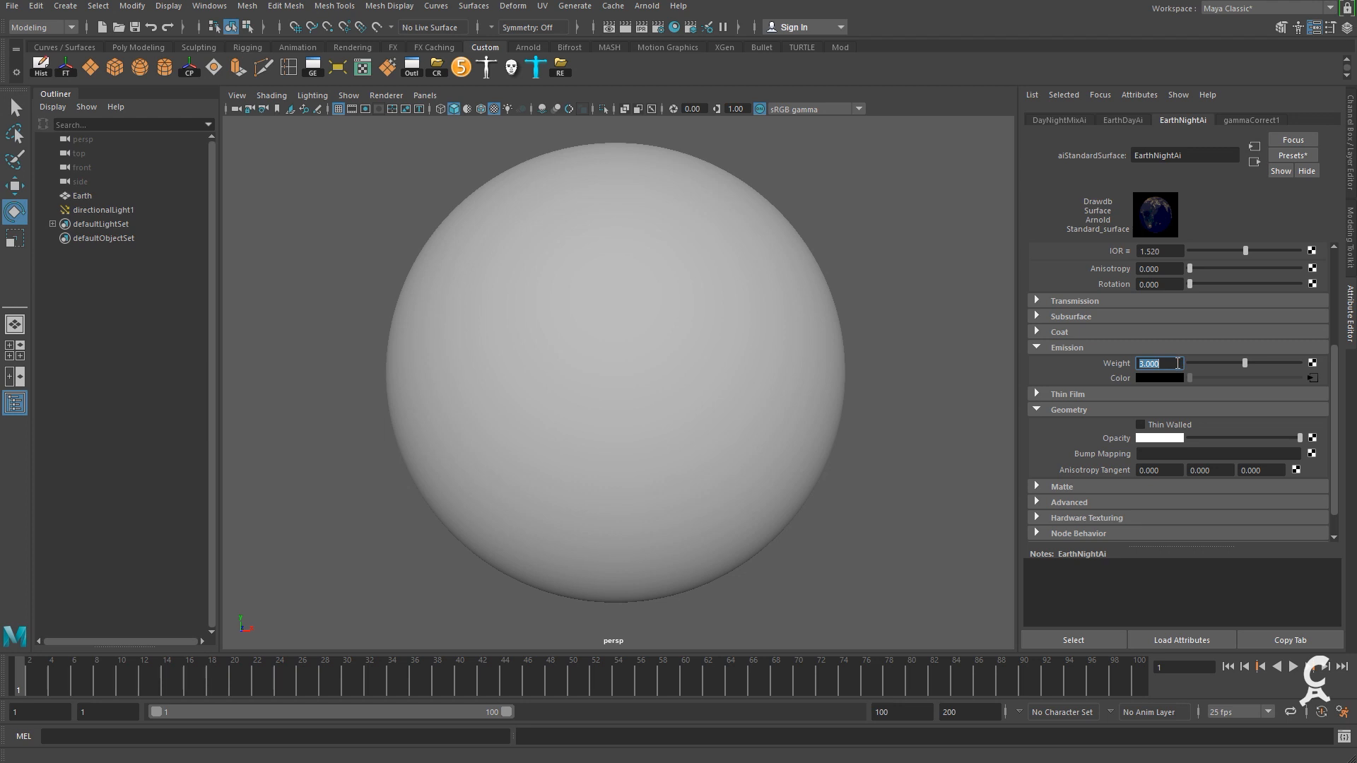
{"action": "type", "text": "5"}
{"action": "key", "text": "Tab"}
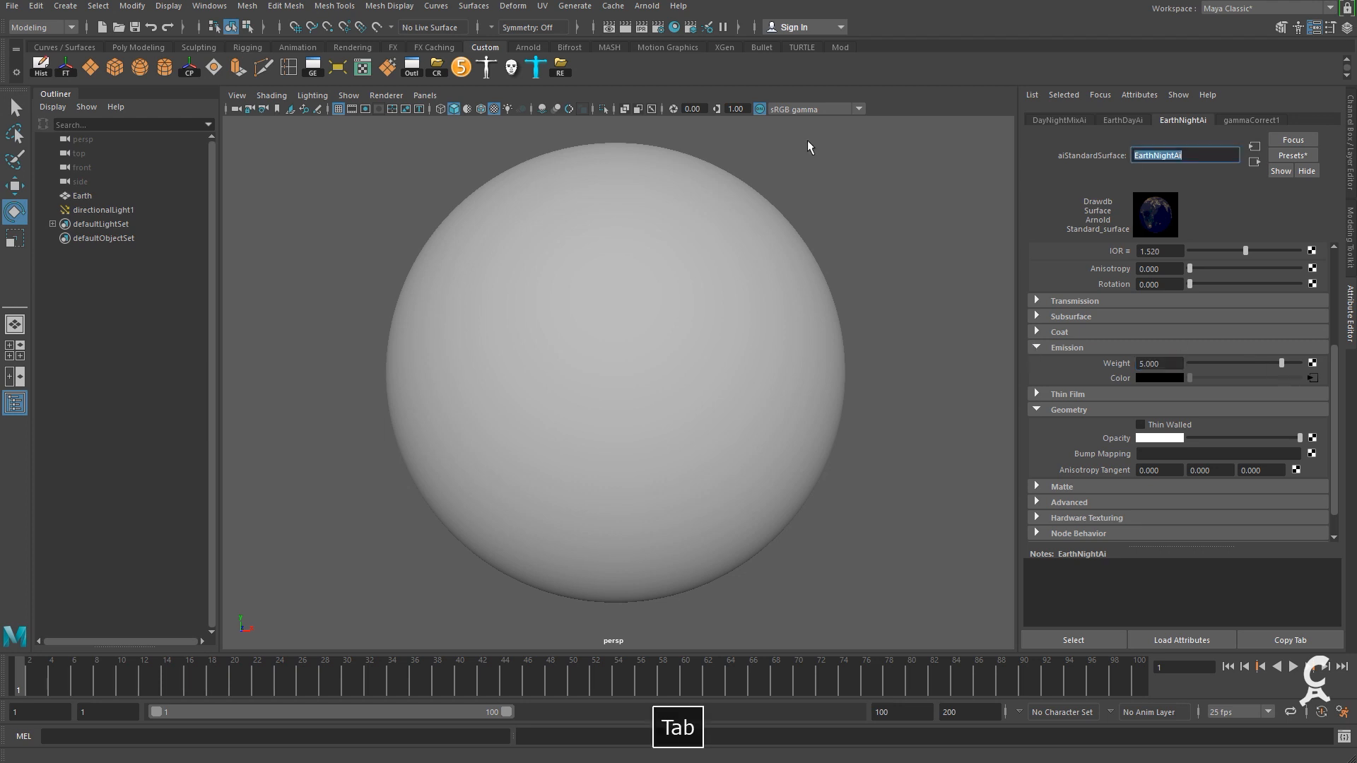
{"action": "left_click", "coordinate": [668, 31]}
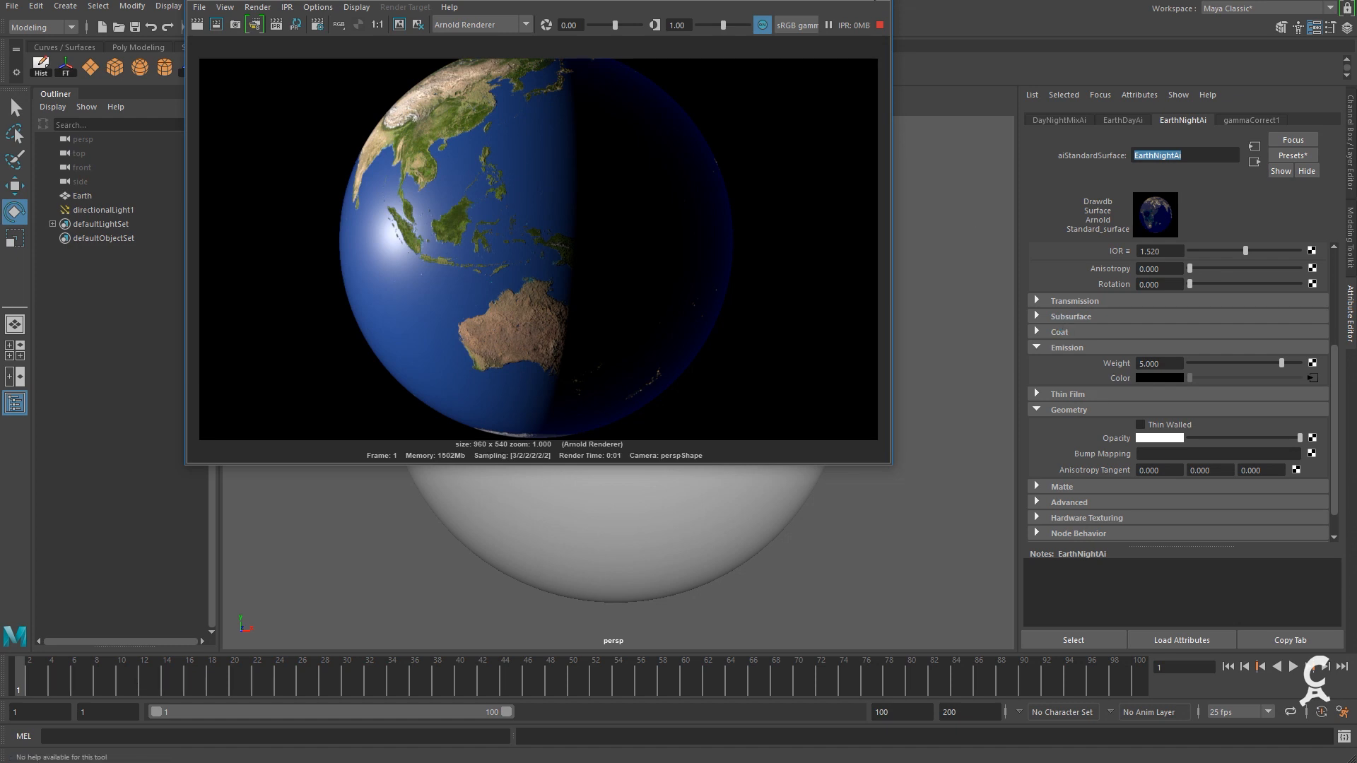
{"action": "left_click", "coordinate": [882, 5]}
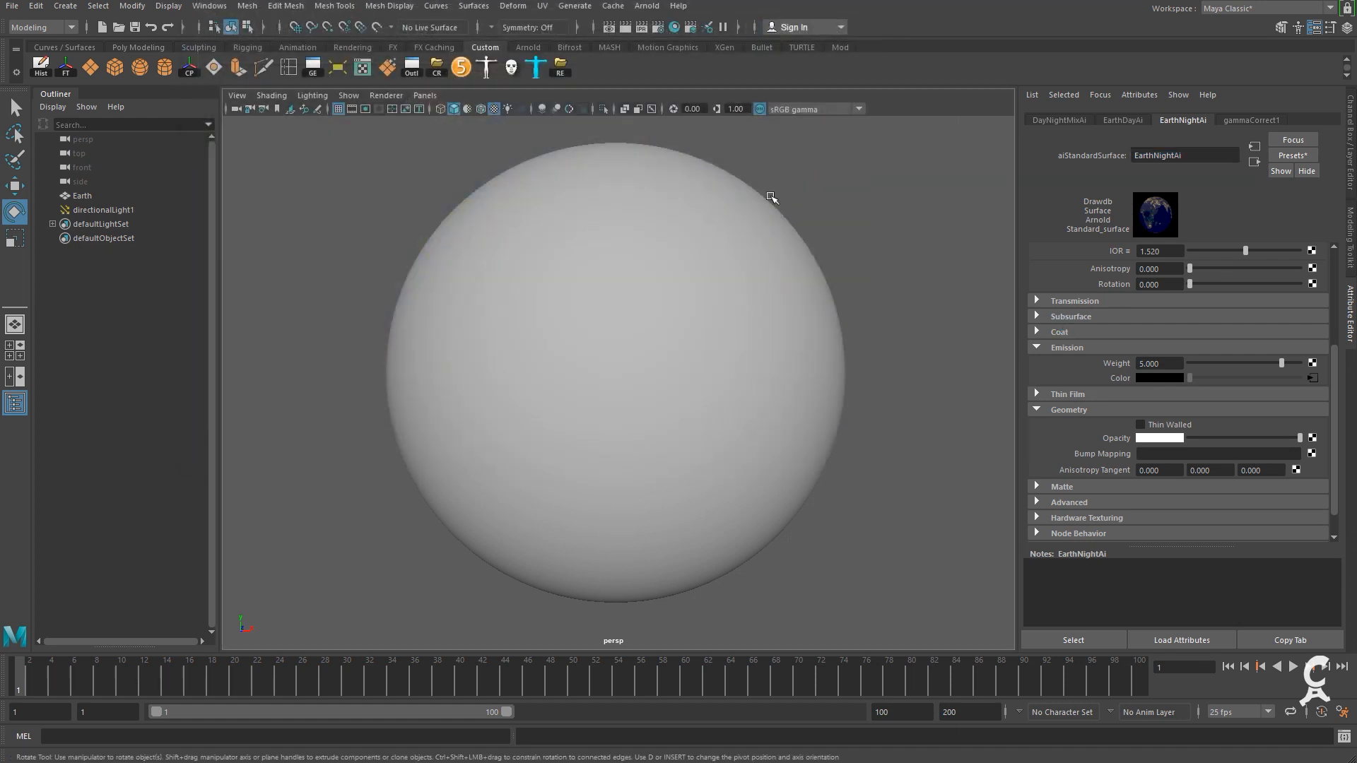
Select the ramp1 node in the Hypershade and show its attributes with the Hypershade minimized.
{"action": "left_click", "coordinate": [675, 28]}
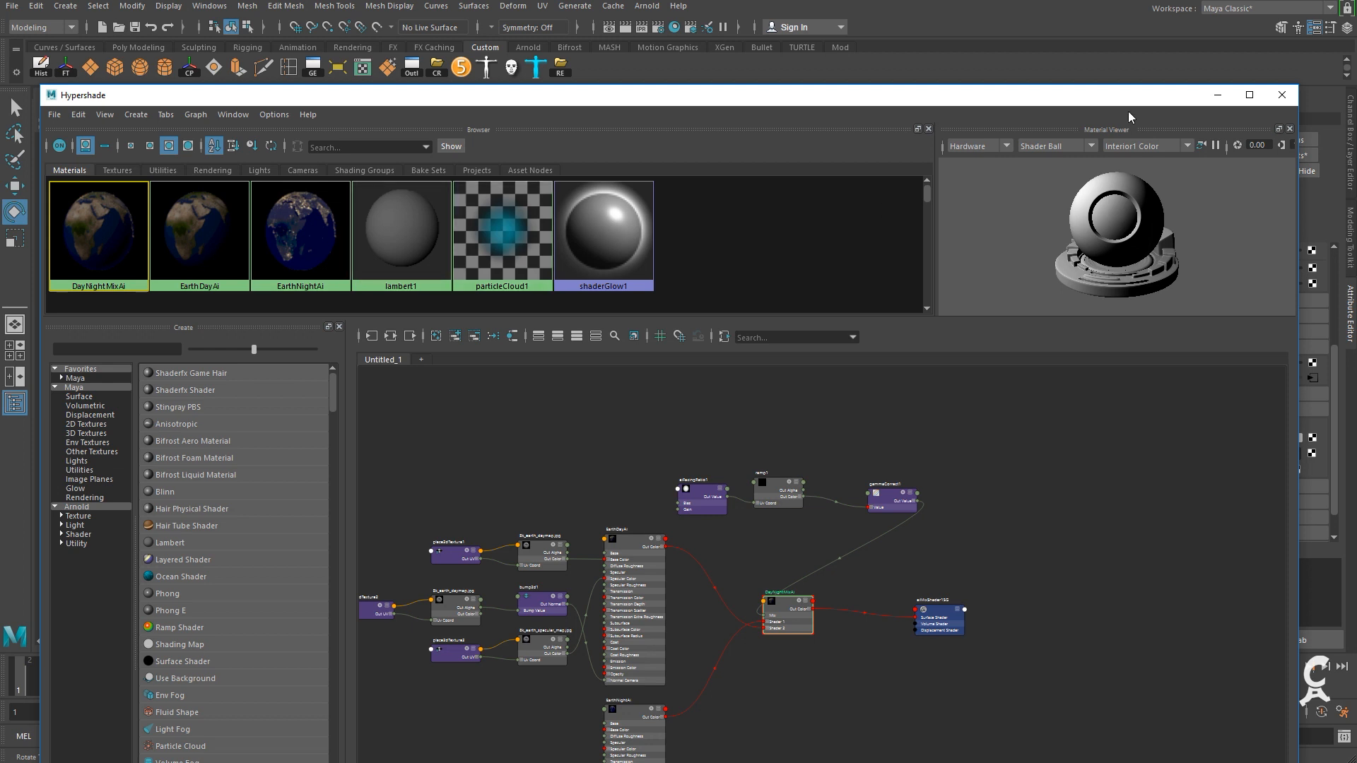
{"action": "left_click", "coordinate": [1211, 95]}
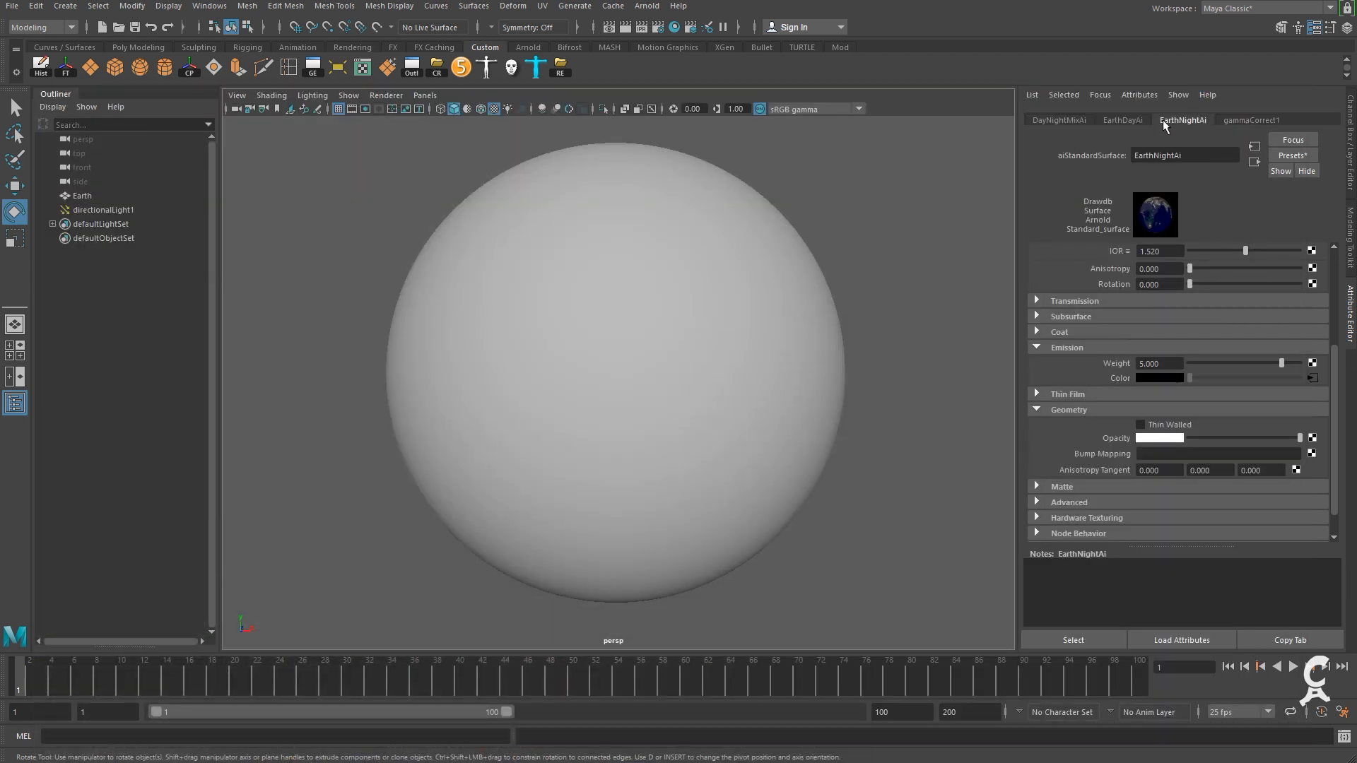
{"action": "left_click", "coordinate": [676, 26]}
{"action": "scroll", "coordinate": [716, 577], "scroll_direction": "up", "scroll_amount": 3}
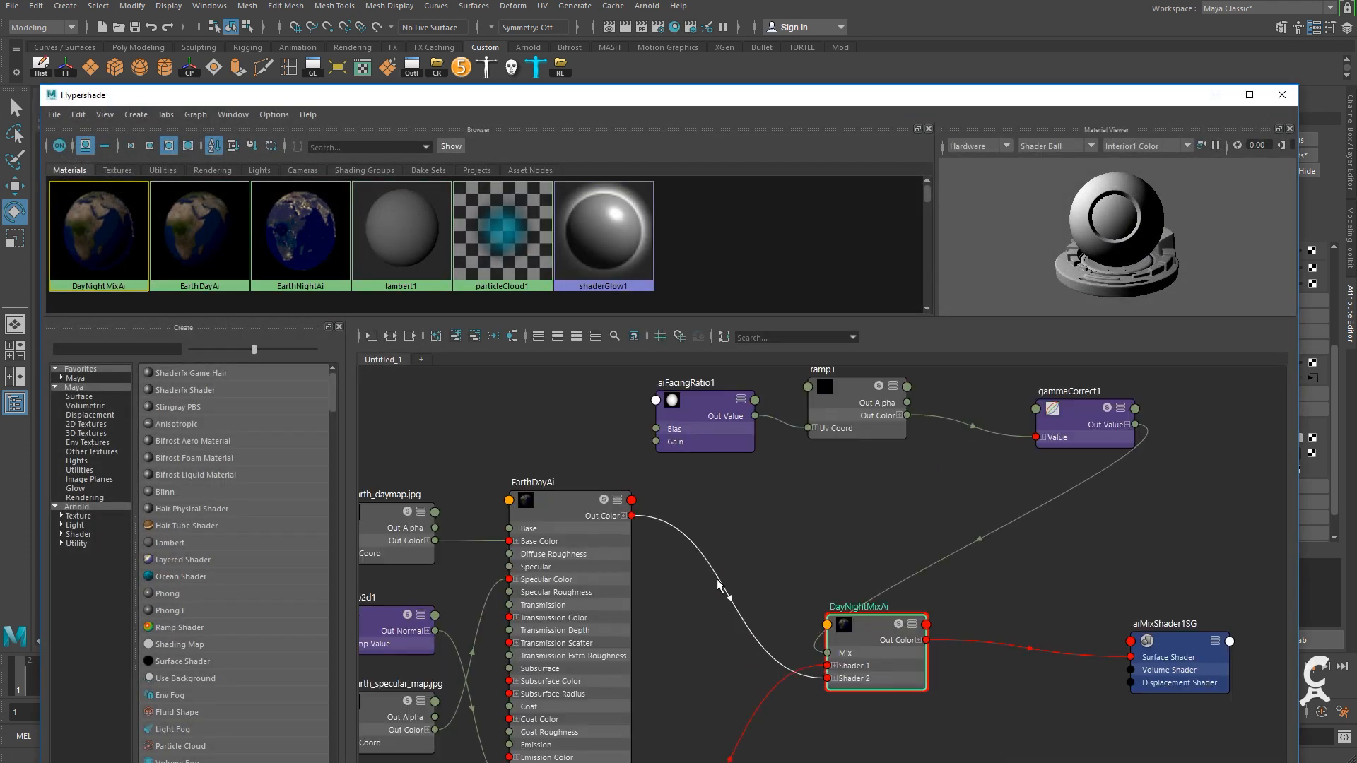
{"action": "left_click", "coordinate": [855, 389]}
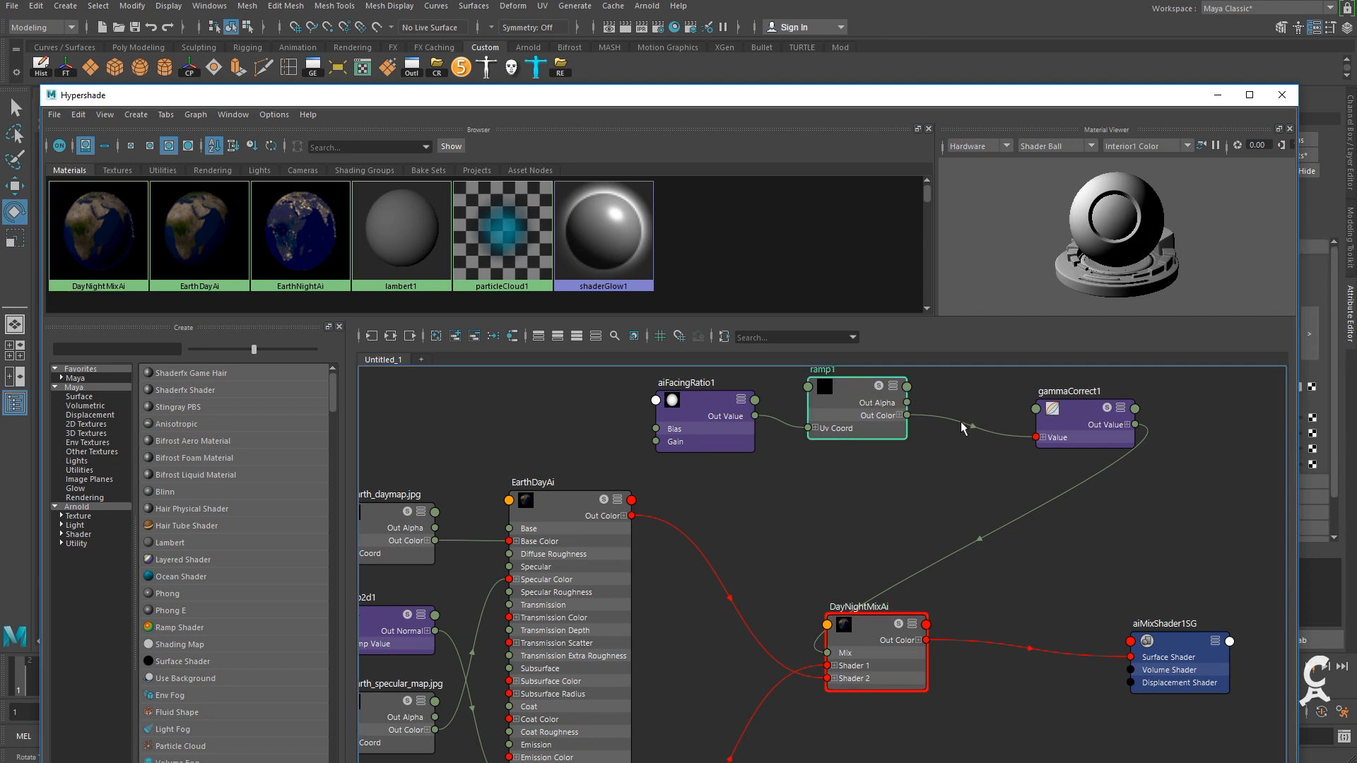
{"action": "left_click", "coordinate": [1217, 95]}
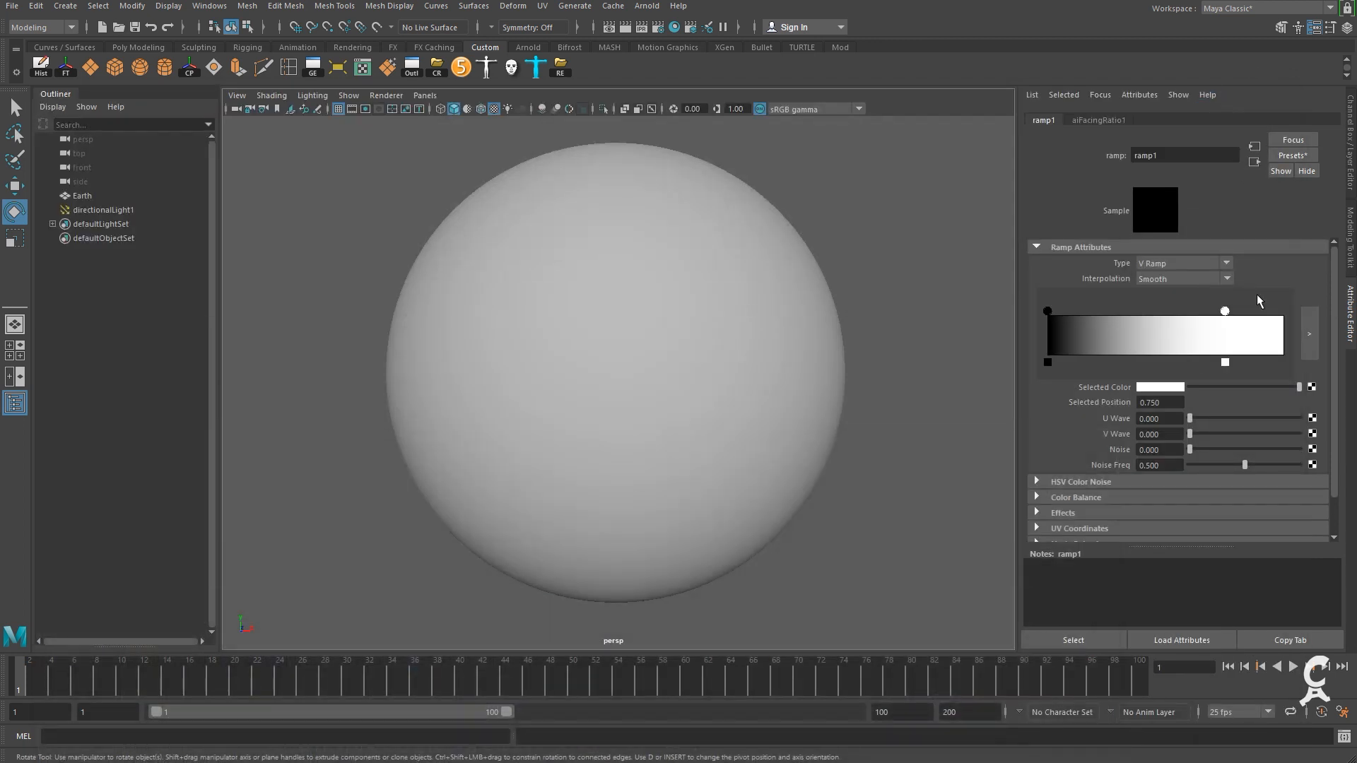
Move ramp1's white marker to the far end and its black marker to about 0.08, test-rendering the Earth along the way.
{"action": "left_click_drag", "start_coordinate": [1226, 316], "coordinate": [1321, 325]}
{"action": "left_click_drag", "start_coordinate": [1047, 311], "coordinate": [1118, 311]}
{"action": "left_click", "coordinate": [672, 27]}
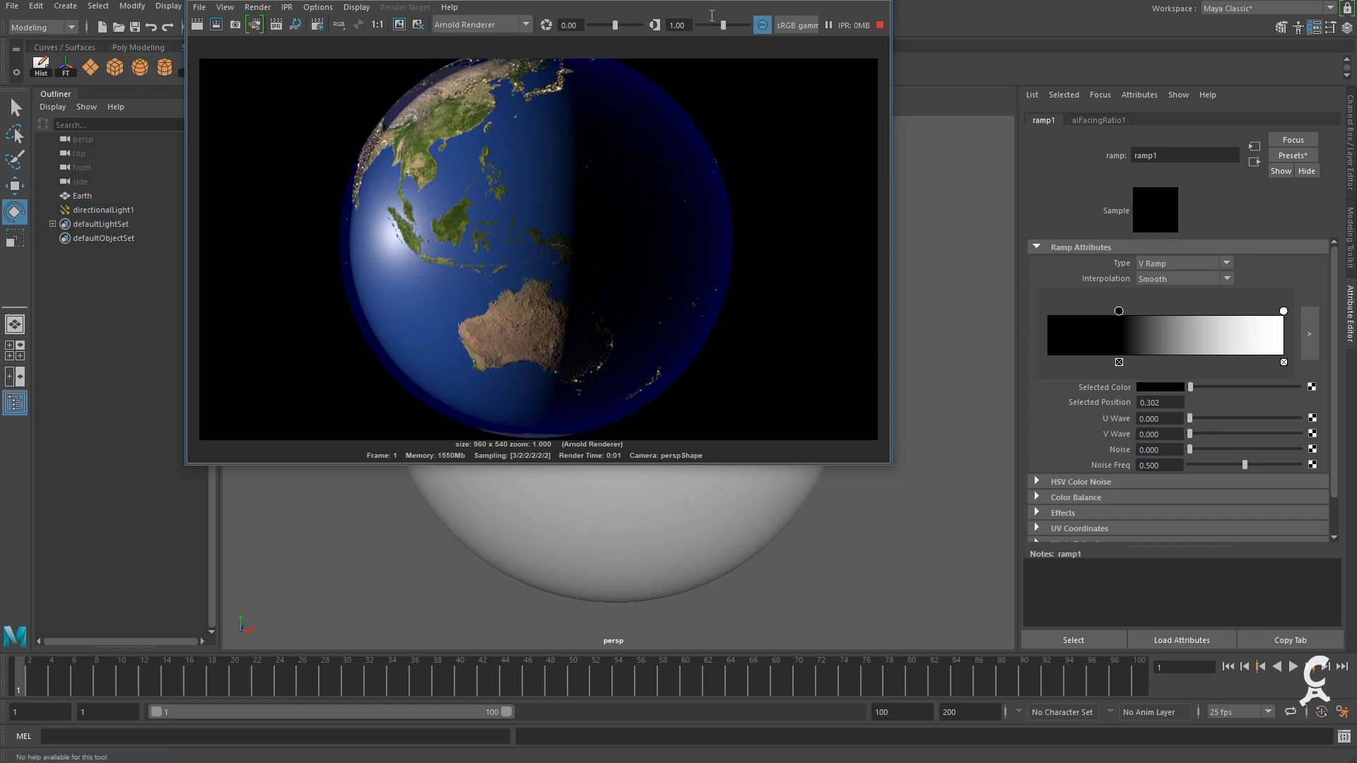
{"action": "left_click", "coordinate": [876, 2]}
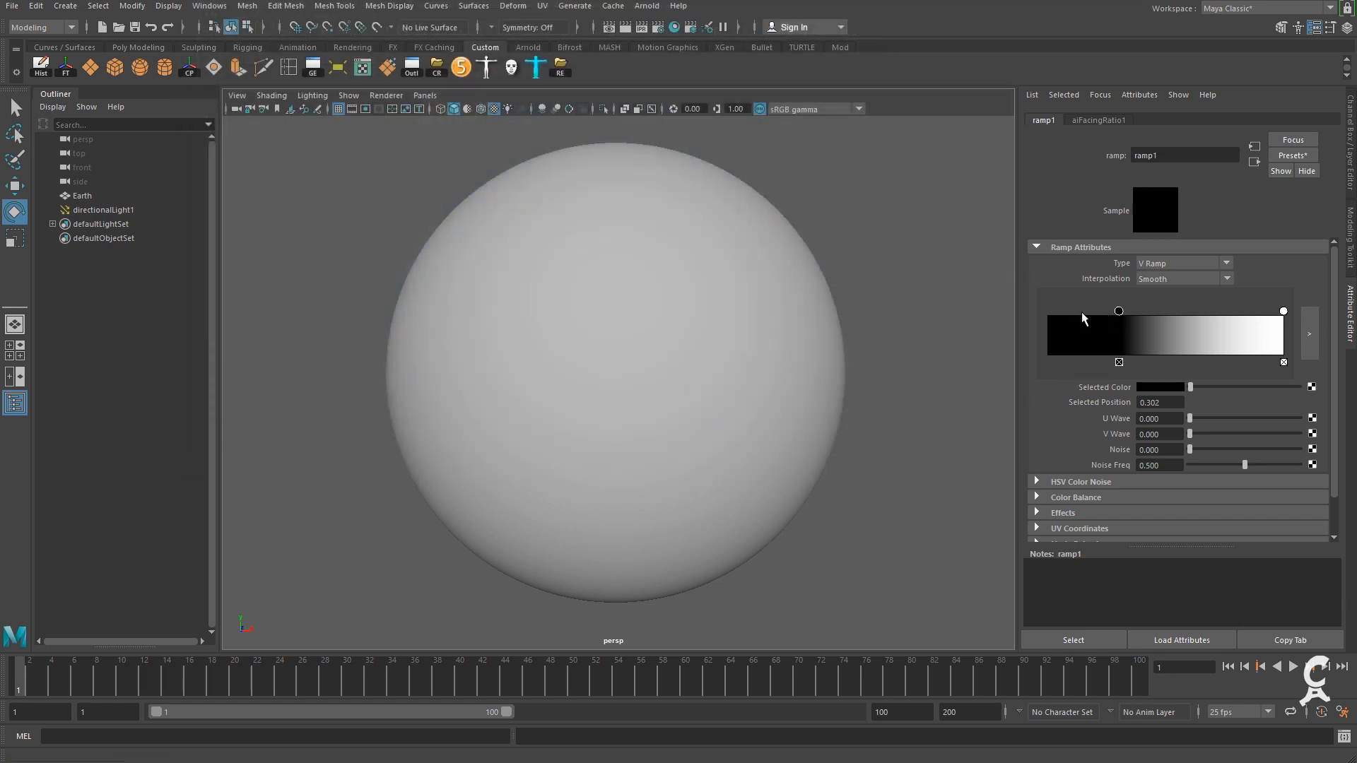
{"action": "left_click_drag", "start_coordinate": [1122, 316], "coordinate": [1064, 308]}
{"action": "left_click", "coordinate": [636, 25]}
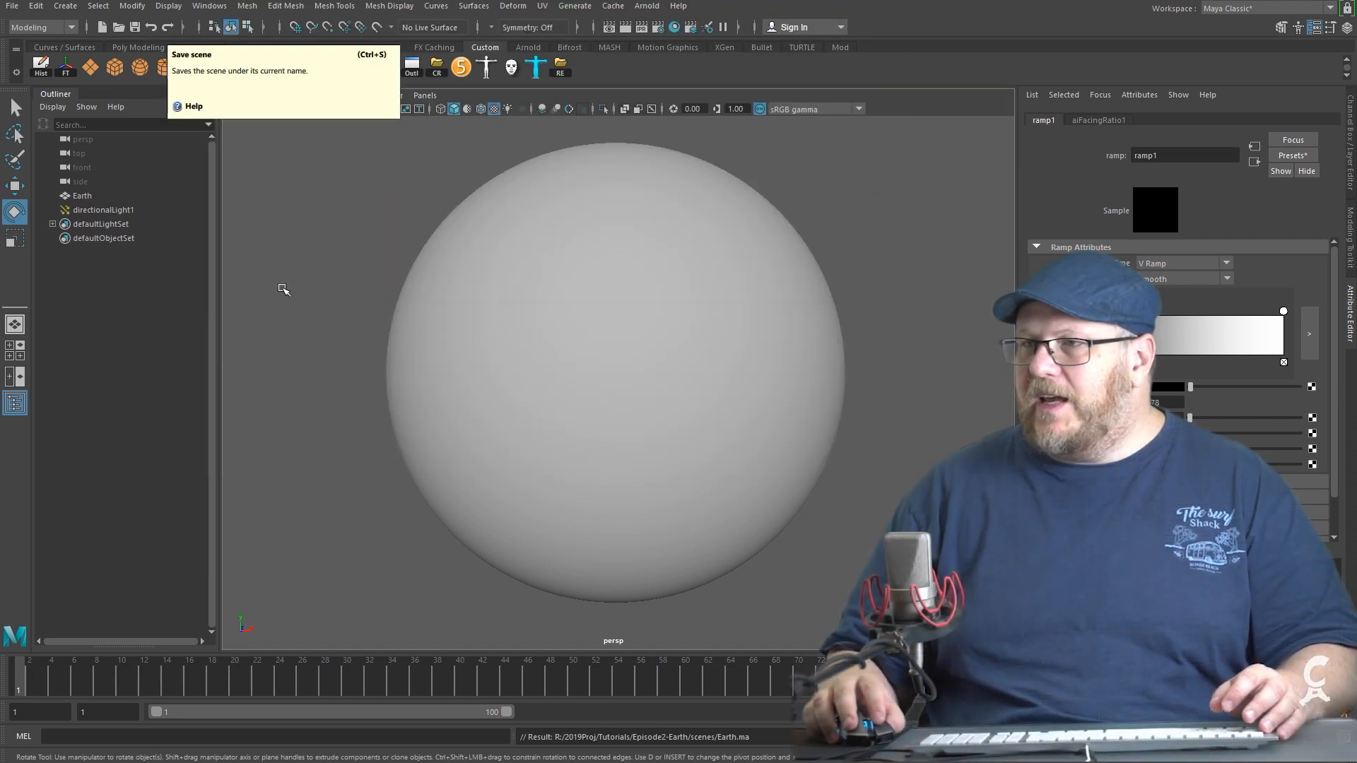
Select the Earth, show its transform channels, freeze its transformations and delete its construction history.
{"action": "left_click", "coordinate": [79, 197]}
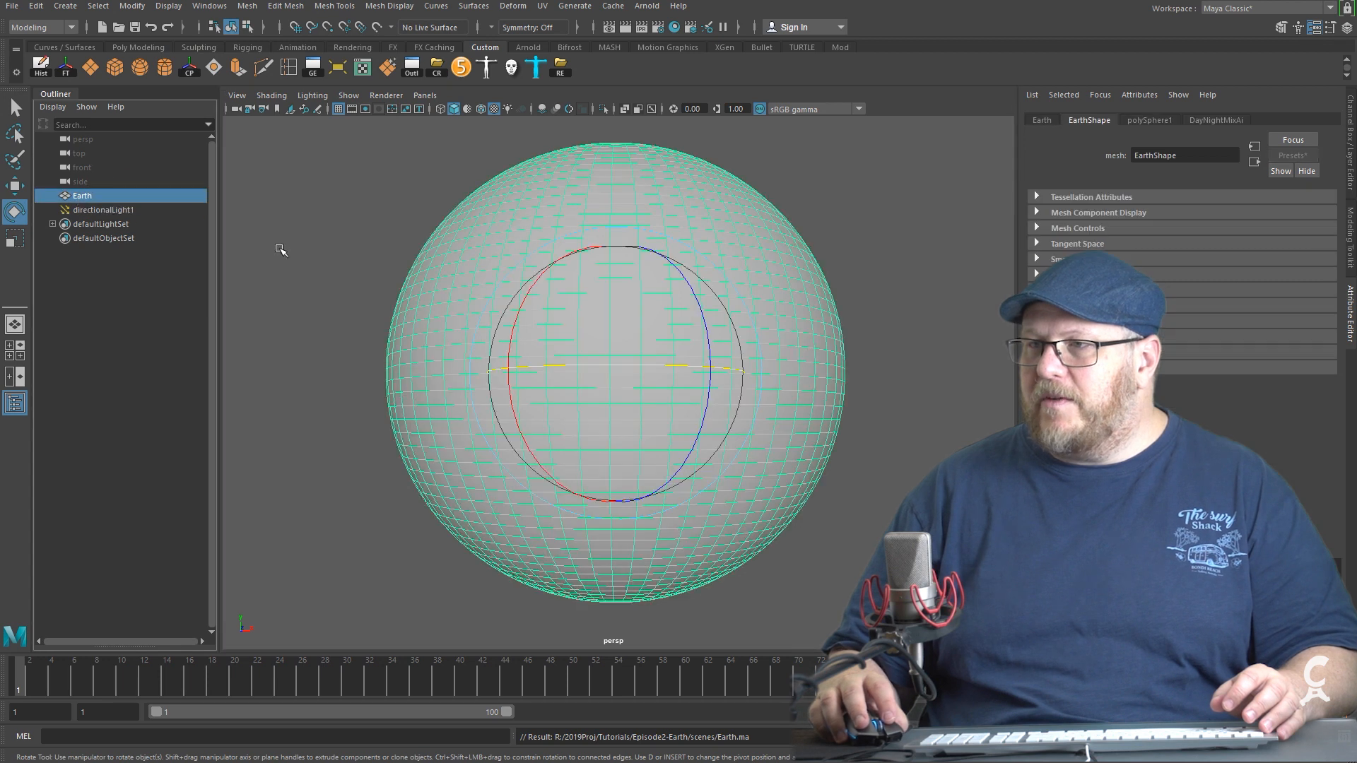
{"action": "key", "text": "ctrl+a"}
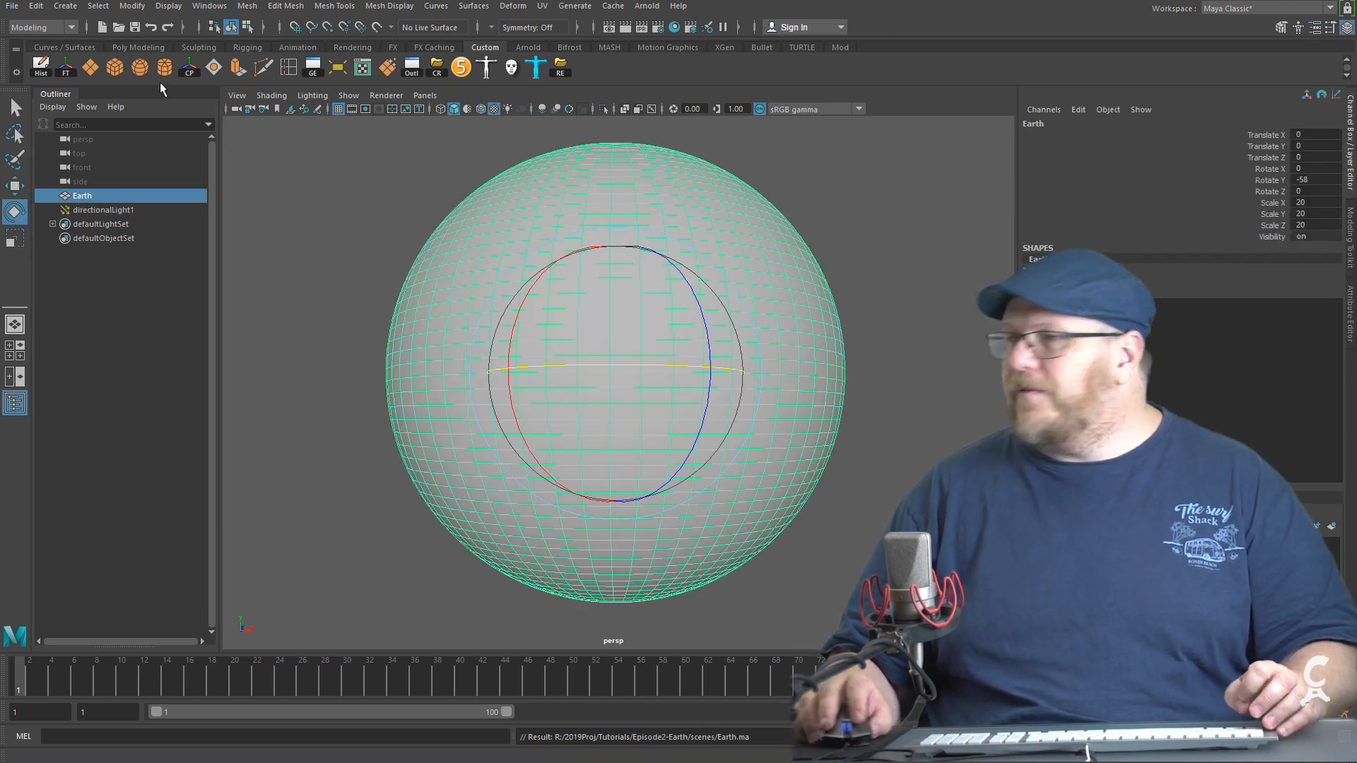
{"action": "left_click", "coordinate": [65, 66]}
{"action": "left_click", "coordinate": [40, 66]}
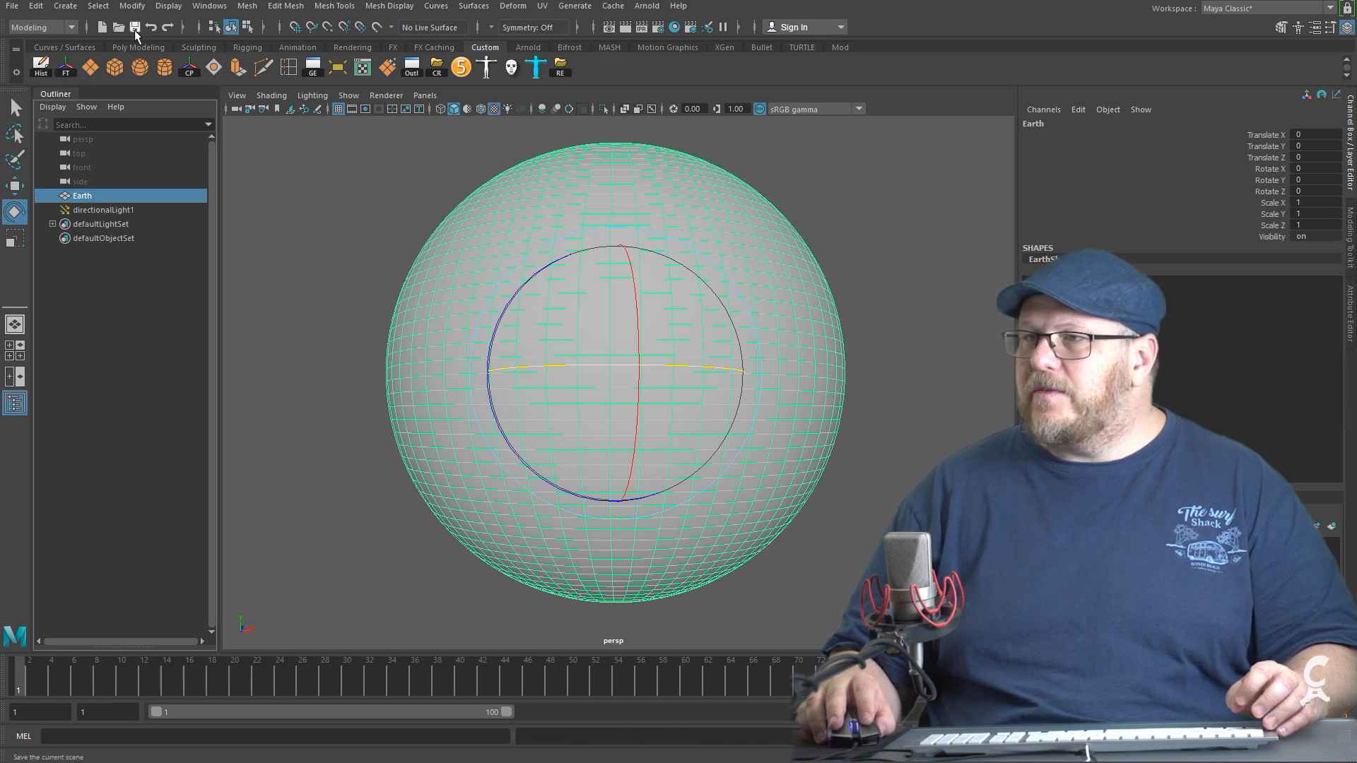
{"action": "left_click", "coordinate": [345, 169]}
{"action": "left_click", "coordinate": [456, 263]}
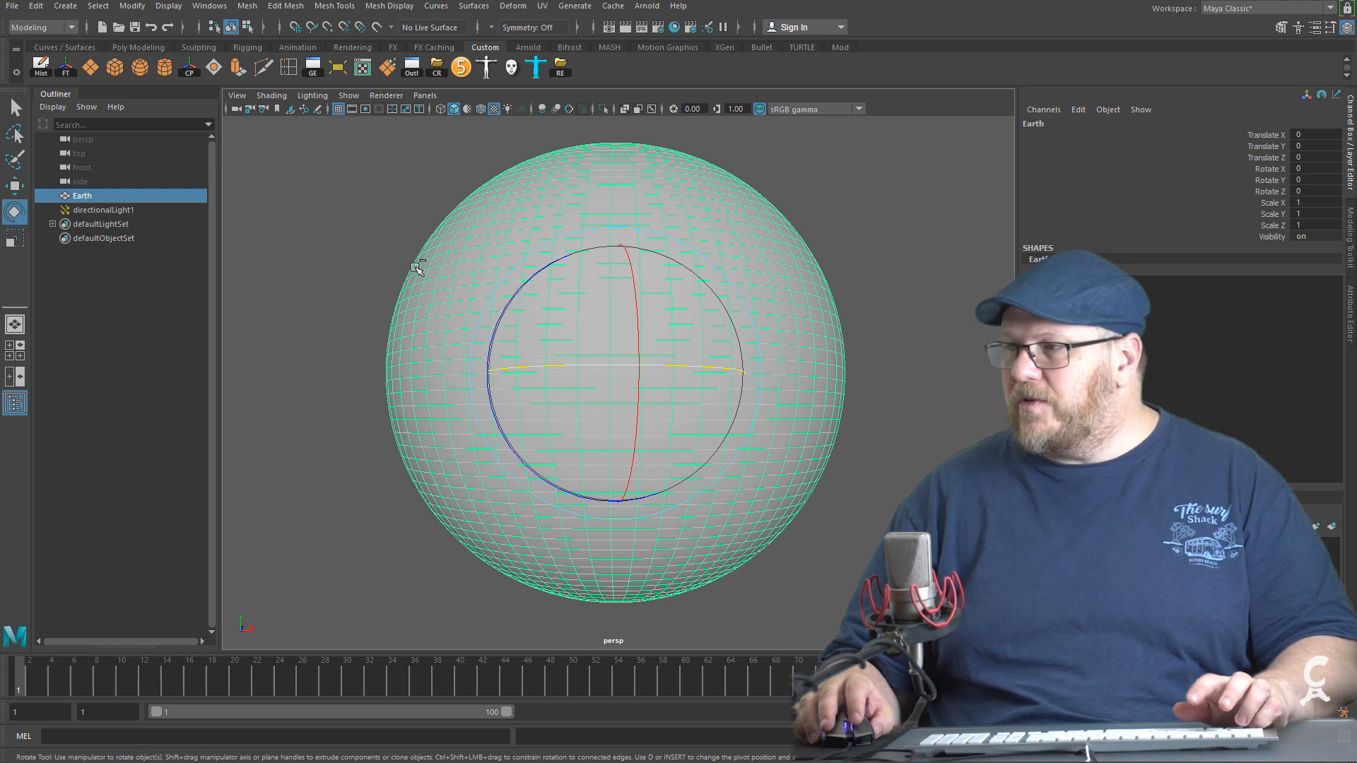
Duplicate the Earth sphere and rename the copy Clouds.
{"action": "key", "text": "ctrl+d"}
{"action": "double_click", "coordinate": [87, 225]}
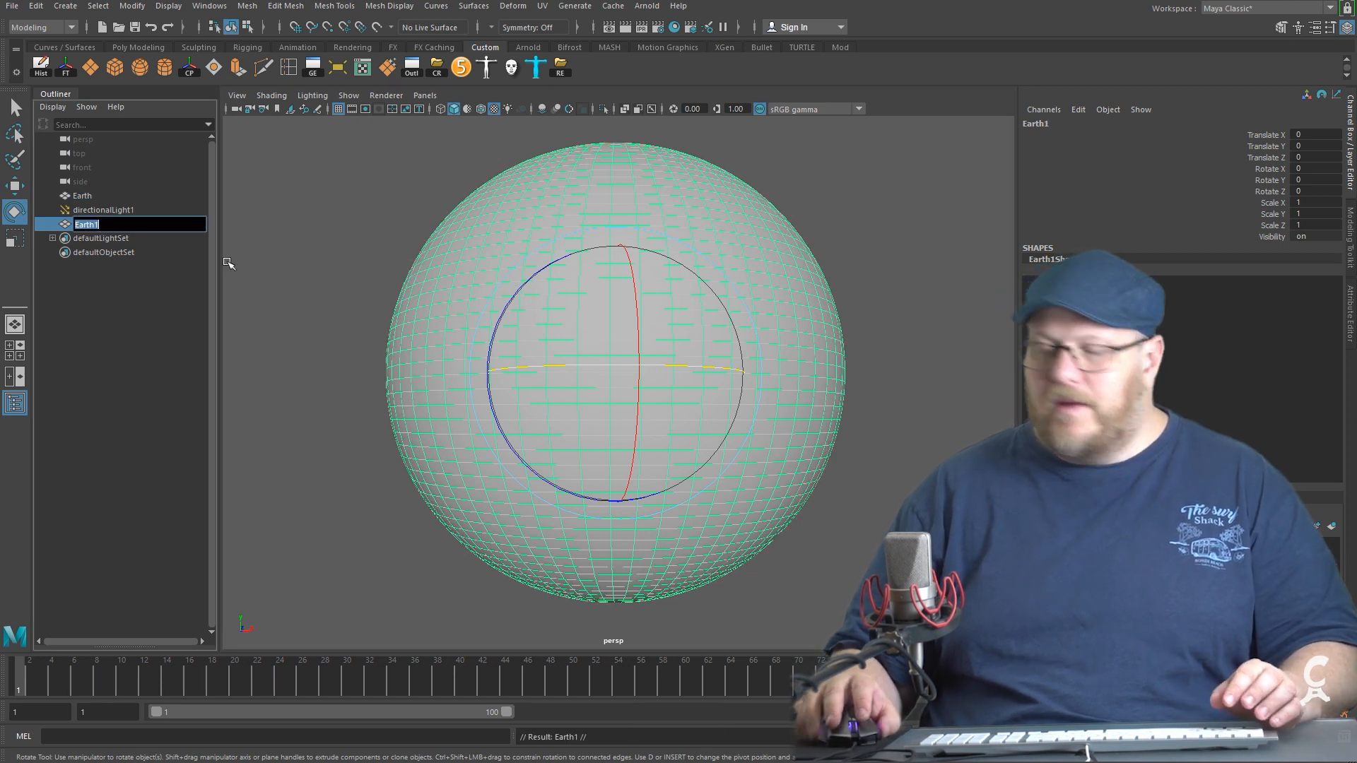
{"action": "type", "text": "Clouds"}
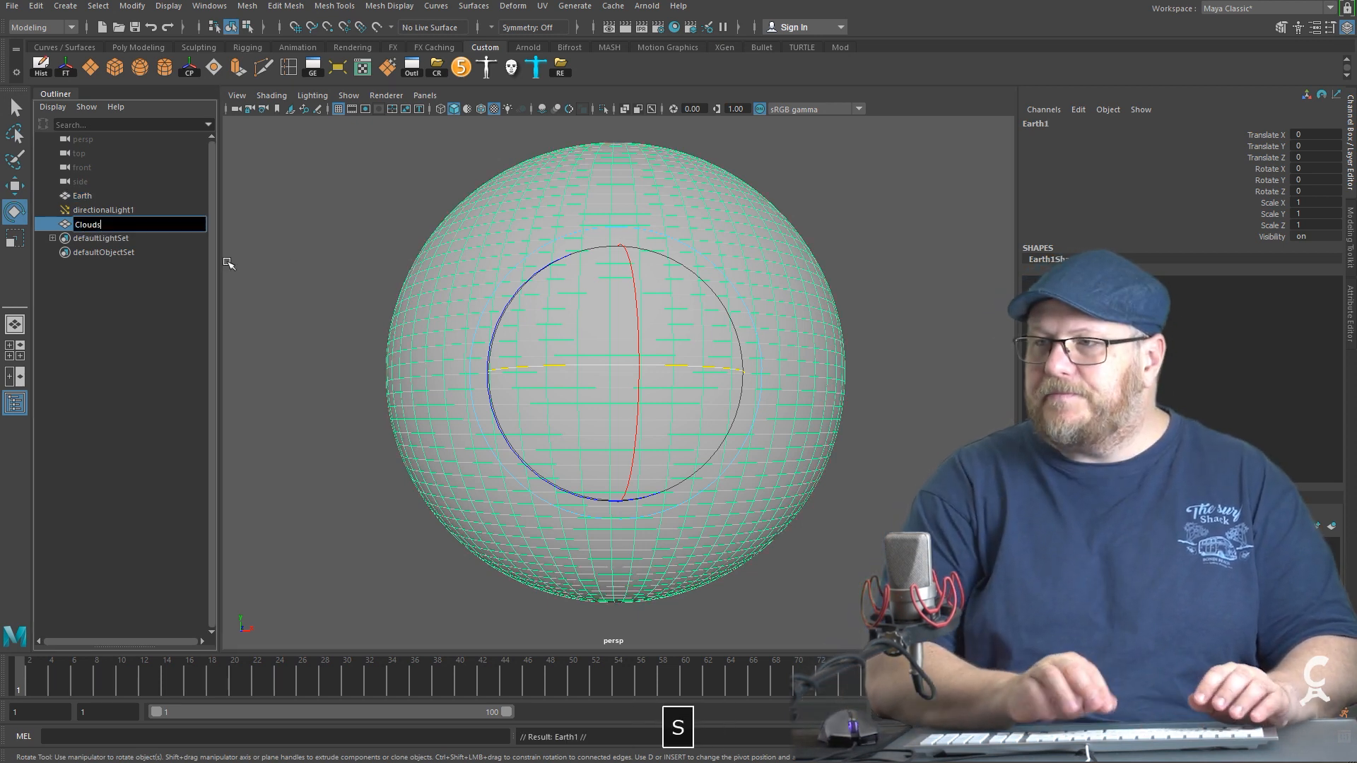
{"action": "key", "text": "Return"}
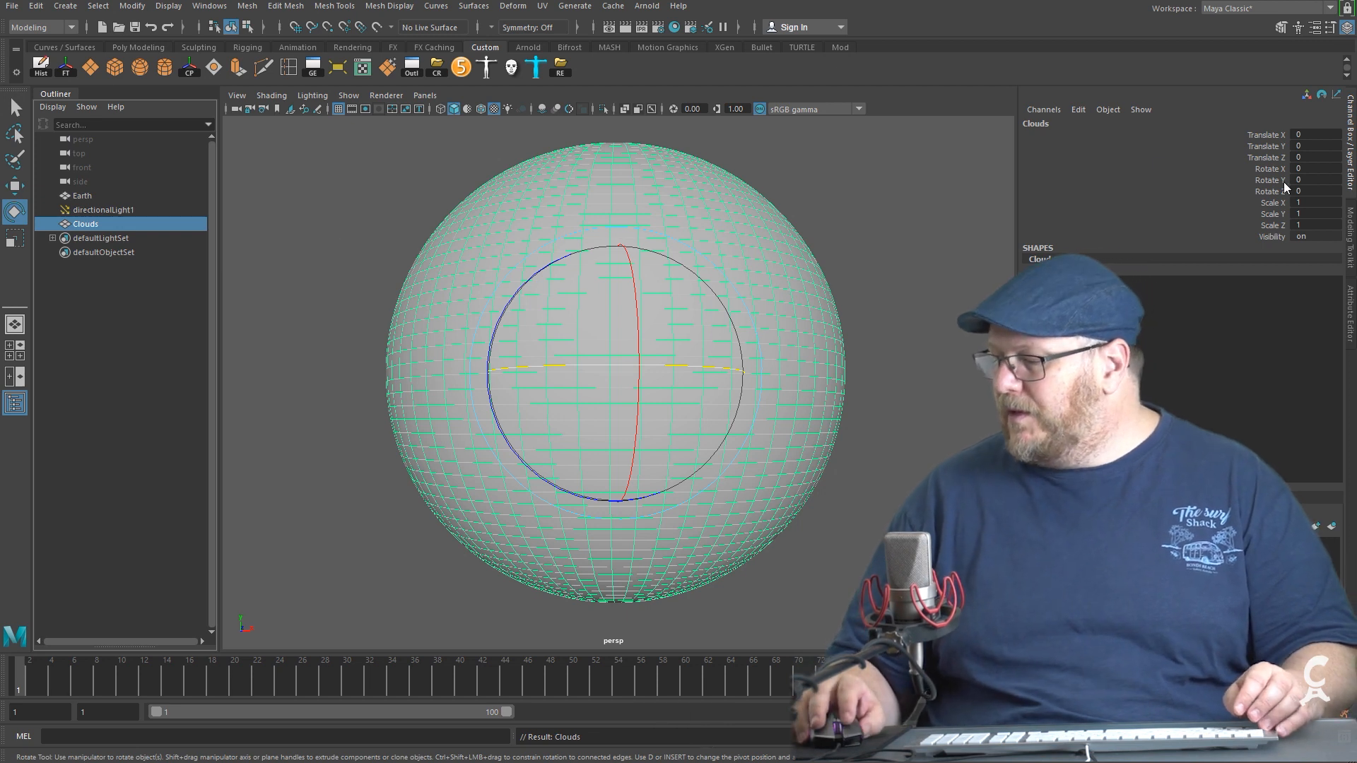
Set the Clouds sphere's Scale X, Y and Z to 1.04.
{"action": "left_click", "coordinate": [1313, 202]}
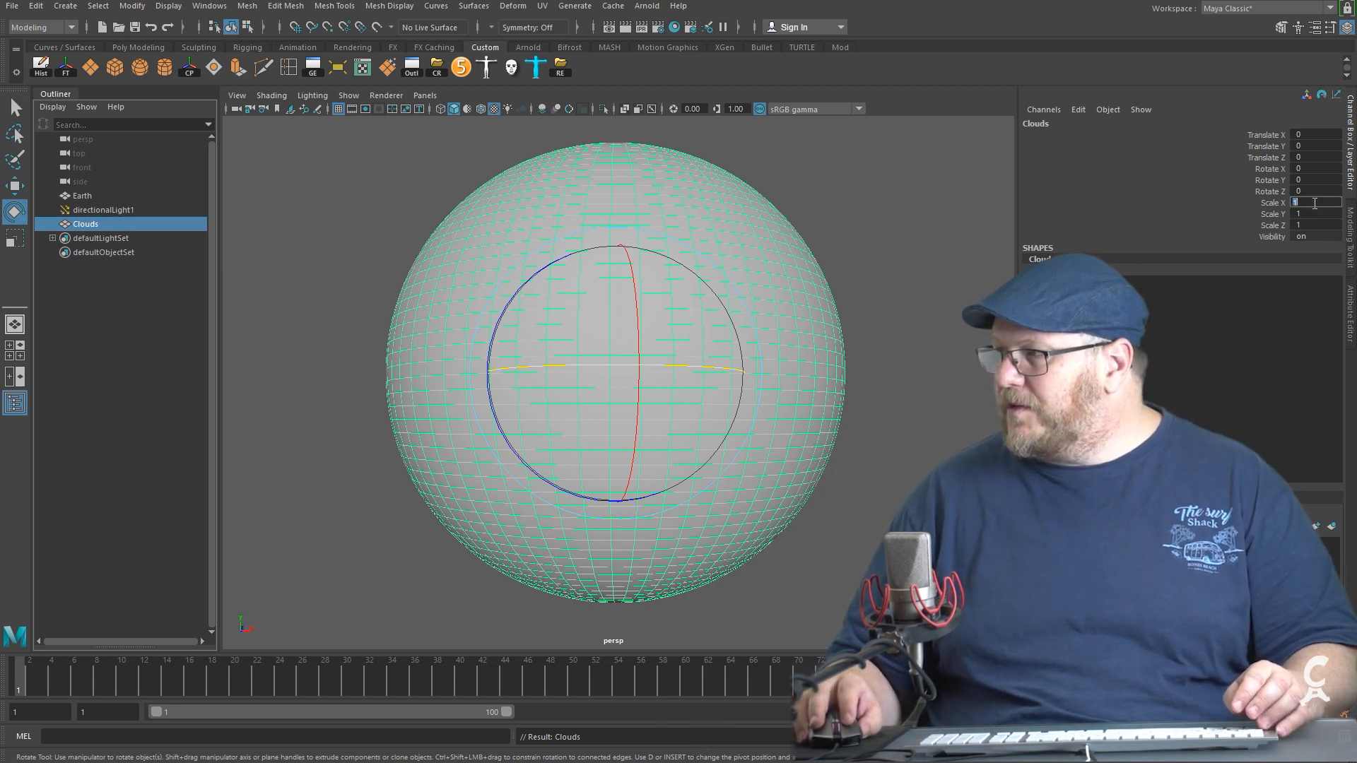
{"action": "left_click", "coordinate": [1314, 225], "text": "shift"}
{"action": "type", "text": "1.04"}
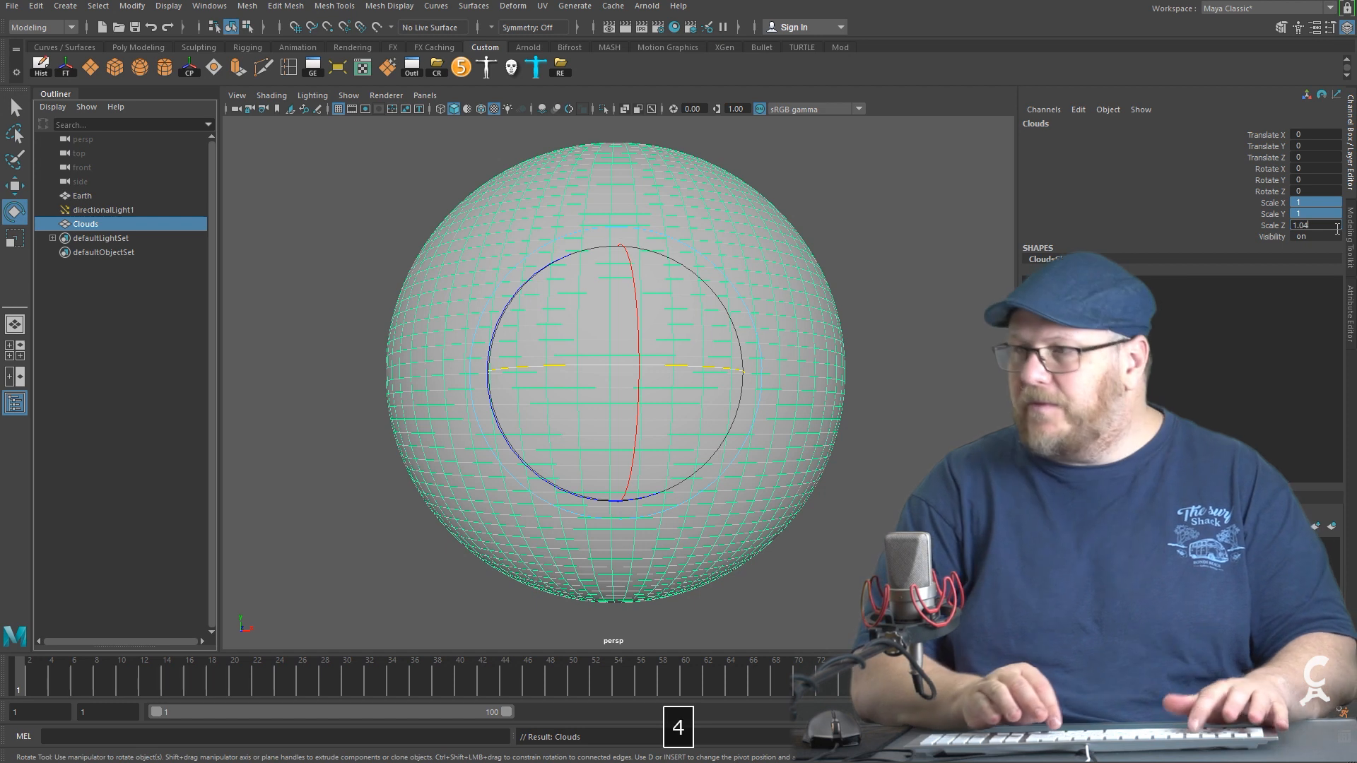
{"action": "key", "text": "Return"}
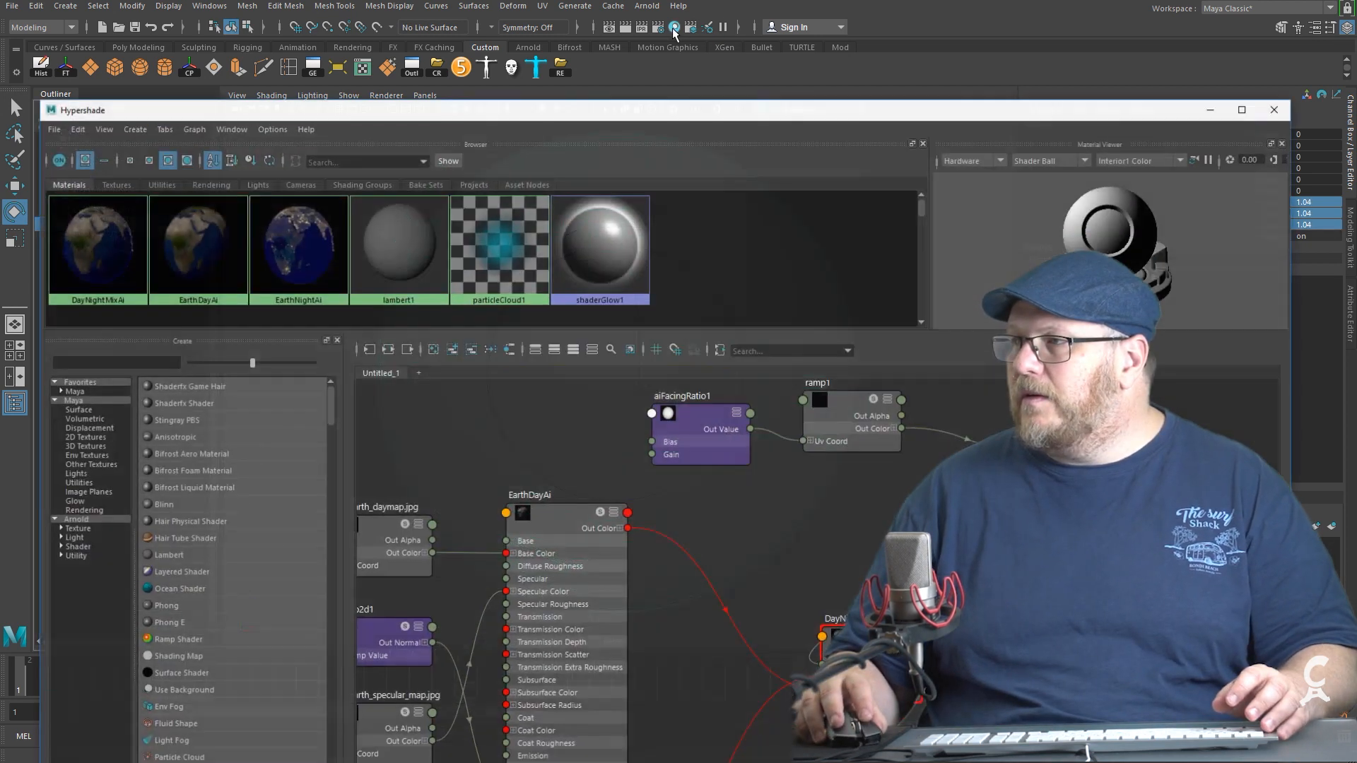
Create an aiStandardSurface material in the Hypershade and place its node in an empty area of the graph.
{"action": "left_click", "coordinate": [674, 27]}
{"action": "left_click_drag", "start_coordinate": [633, 101], "coordinate": [788, 62]}
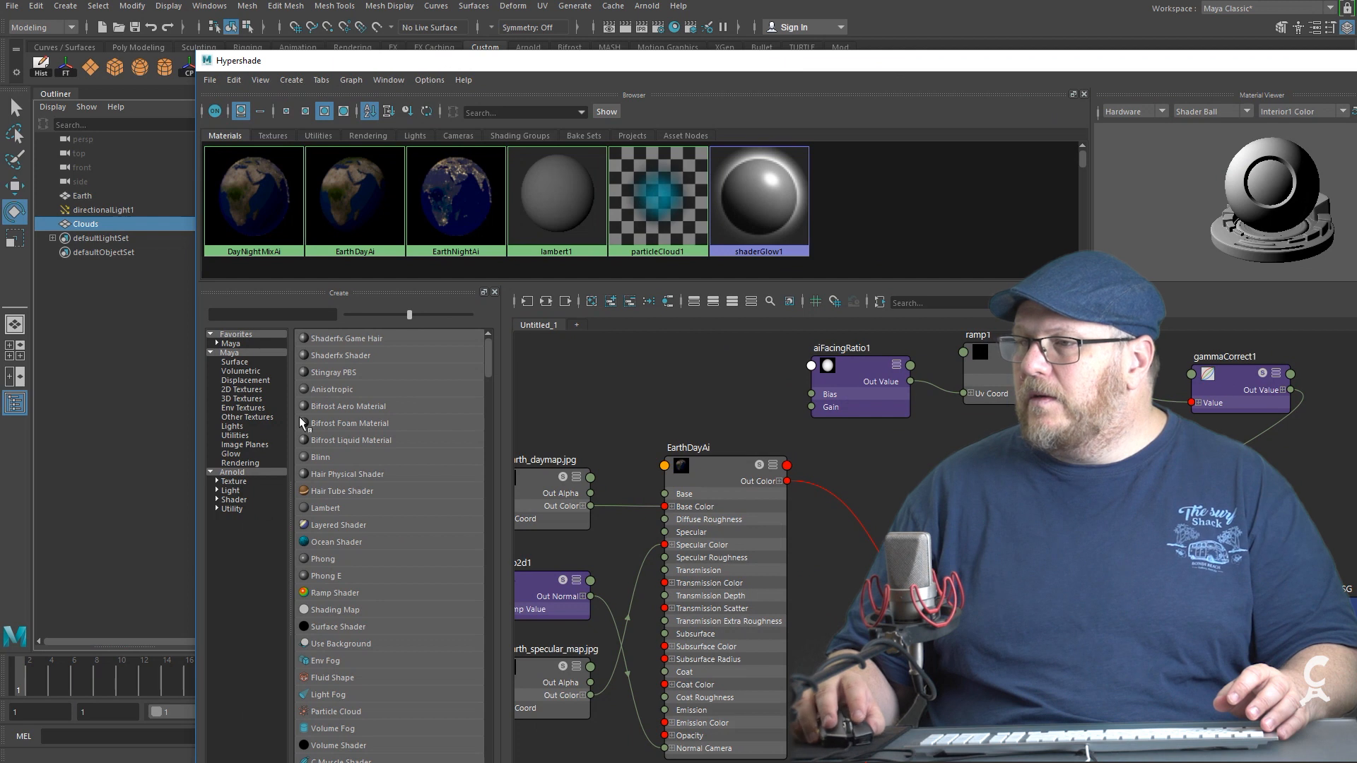
{"action": "left_click", "coordinate": [231, 472]}
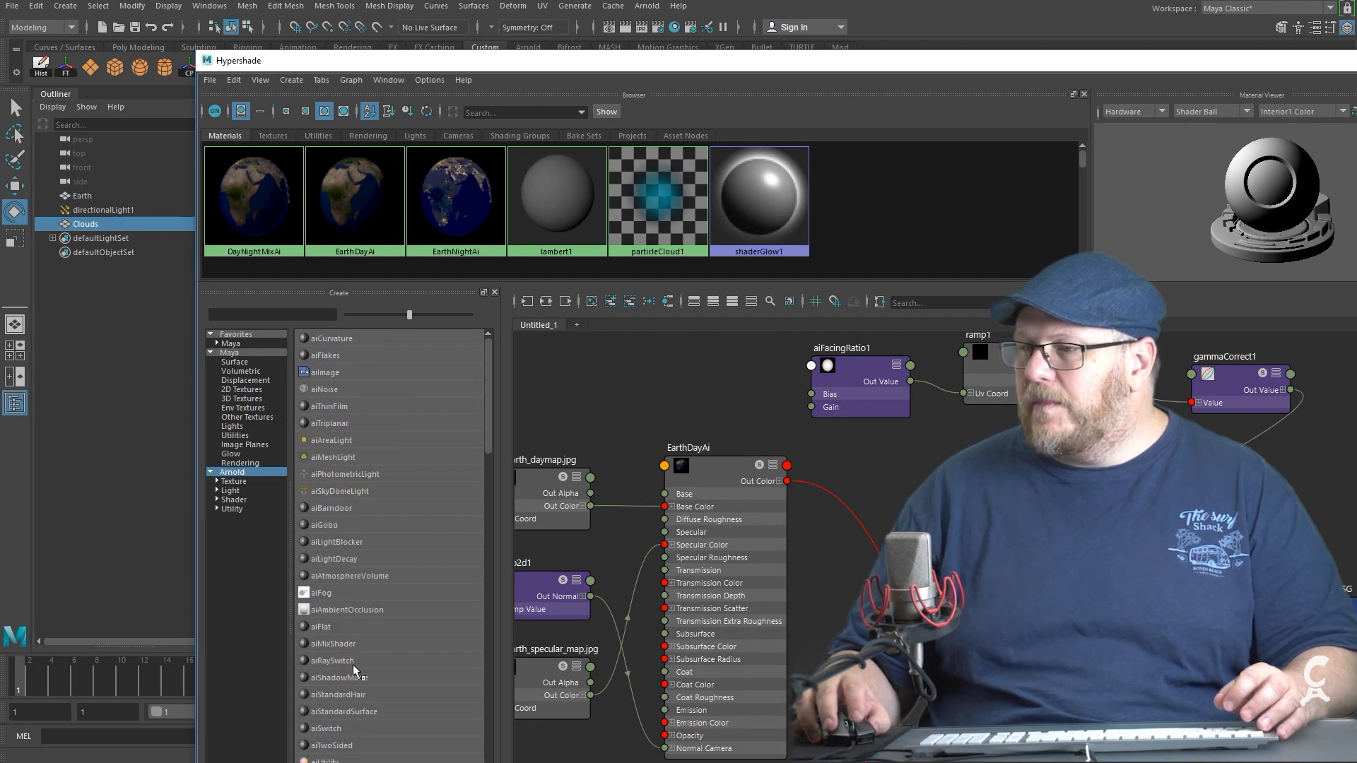
{"action": "left_click", "coordinate": [366, 713]}
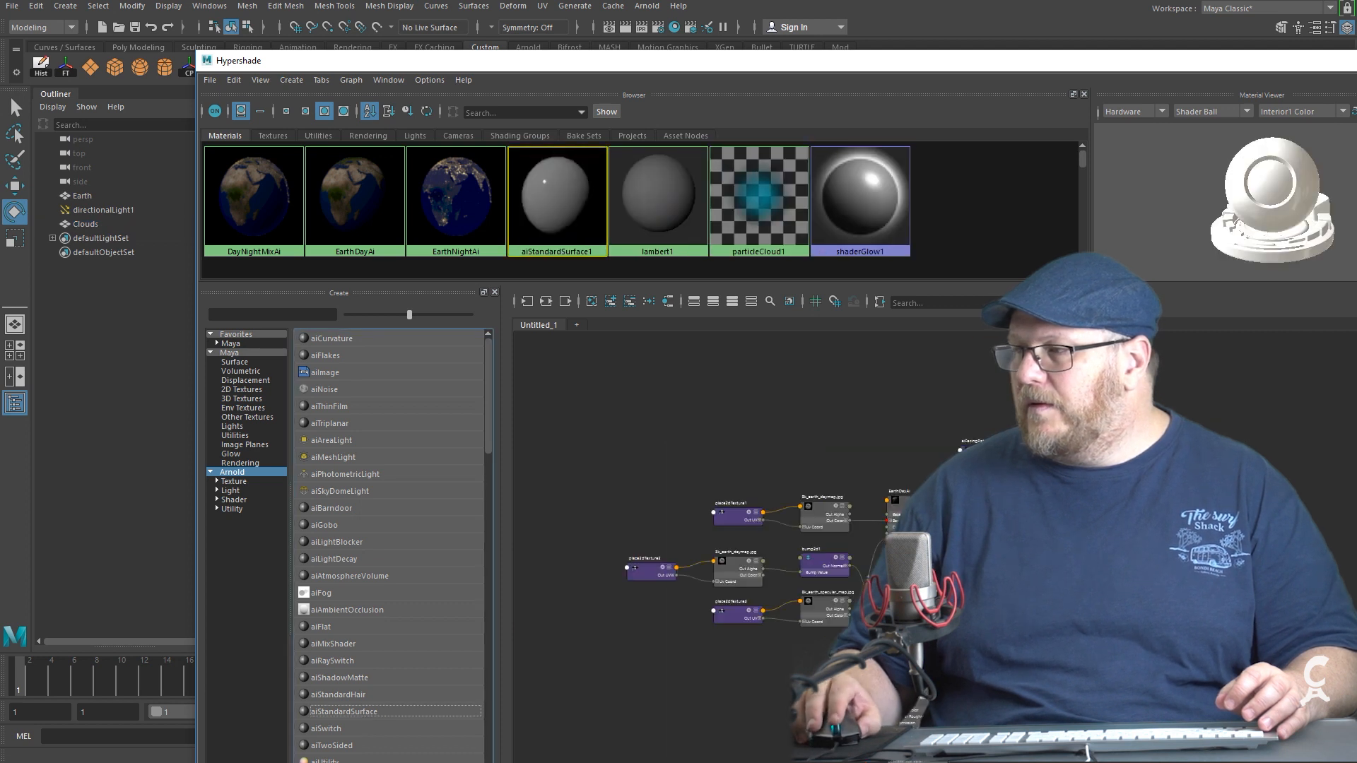
{"action": "left_click_drag", "start_coordinate": [1089, 474], "coordinate": [651, 365]}
{"action": "left_click", "coordinate": [567, 365]}
{"action": "left_click_drag", "start_coordinate": [1307, 62], "coordinate": [1069, 77]}
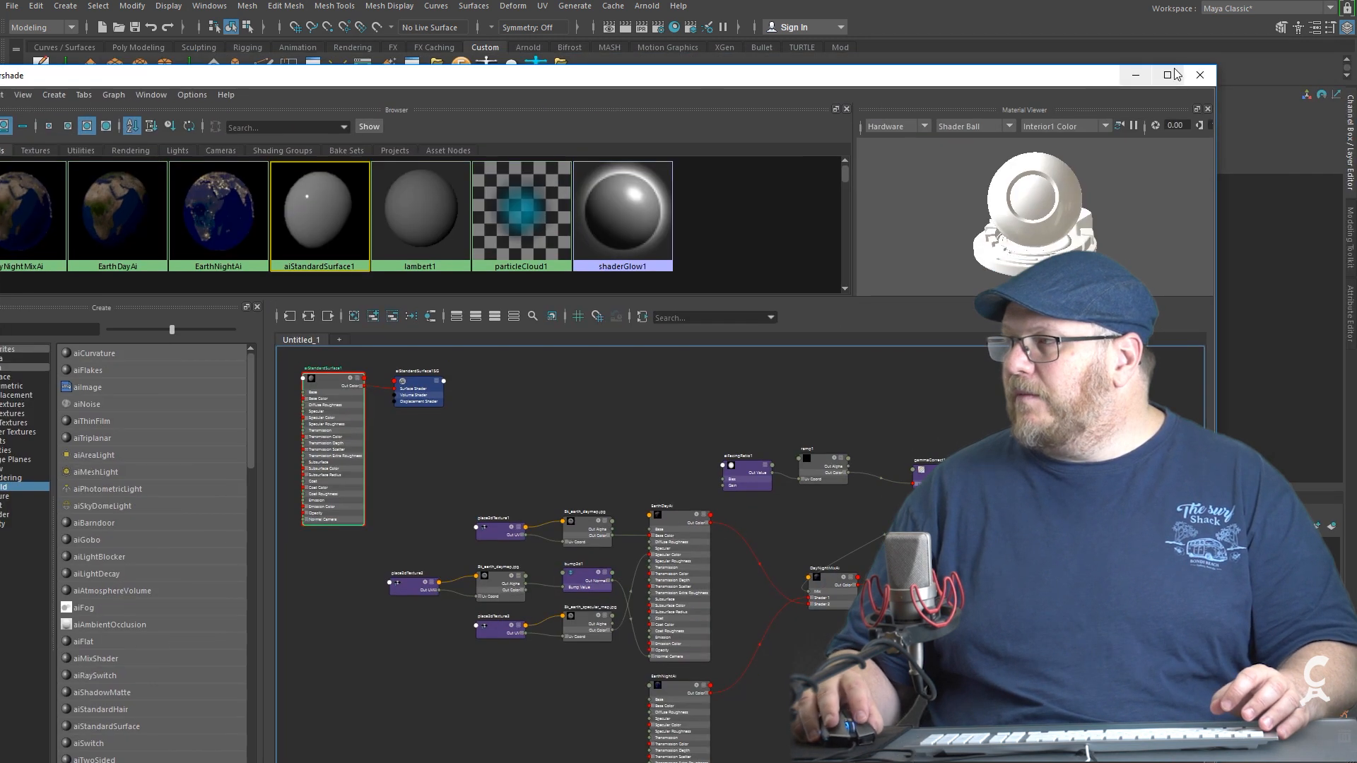
Show the new aiStandardSurface's attributes and rename the material CloudsAi.
{"action": "left_click", "coordinate": [1135, 74]}
{"action": "key", "text": "ctrl+a"}
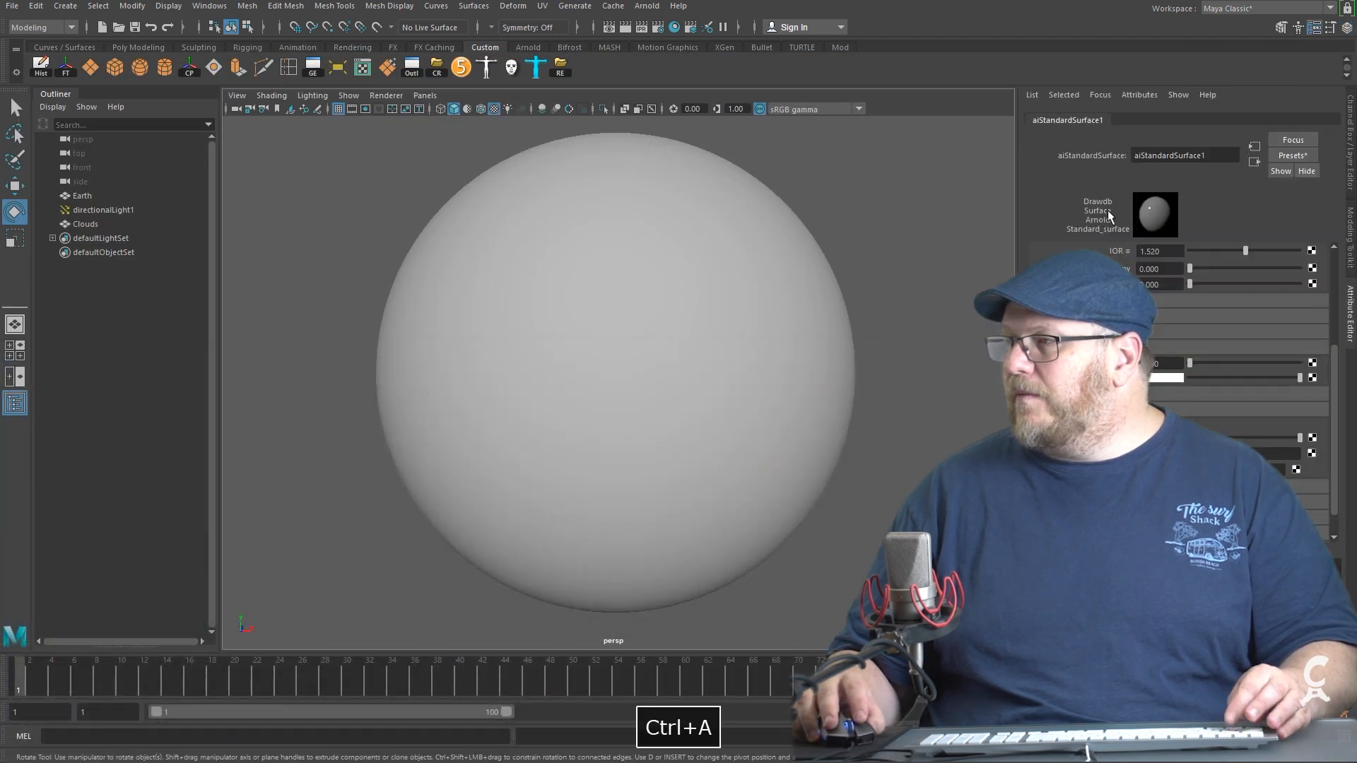
{"action": "double_click", "coordinate": [1173, 156]}
{"action": "type", "text": "Clo"}
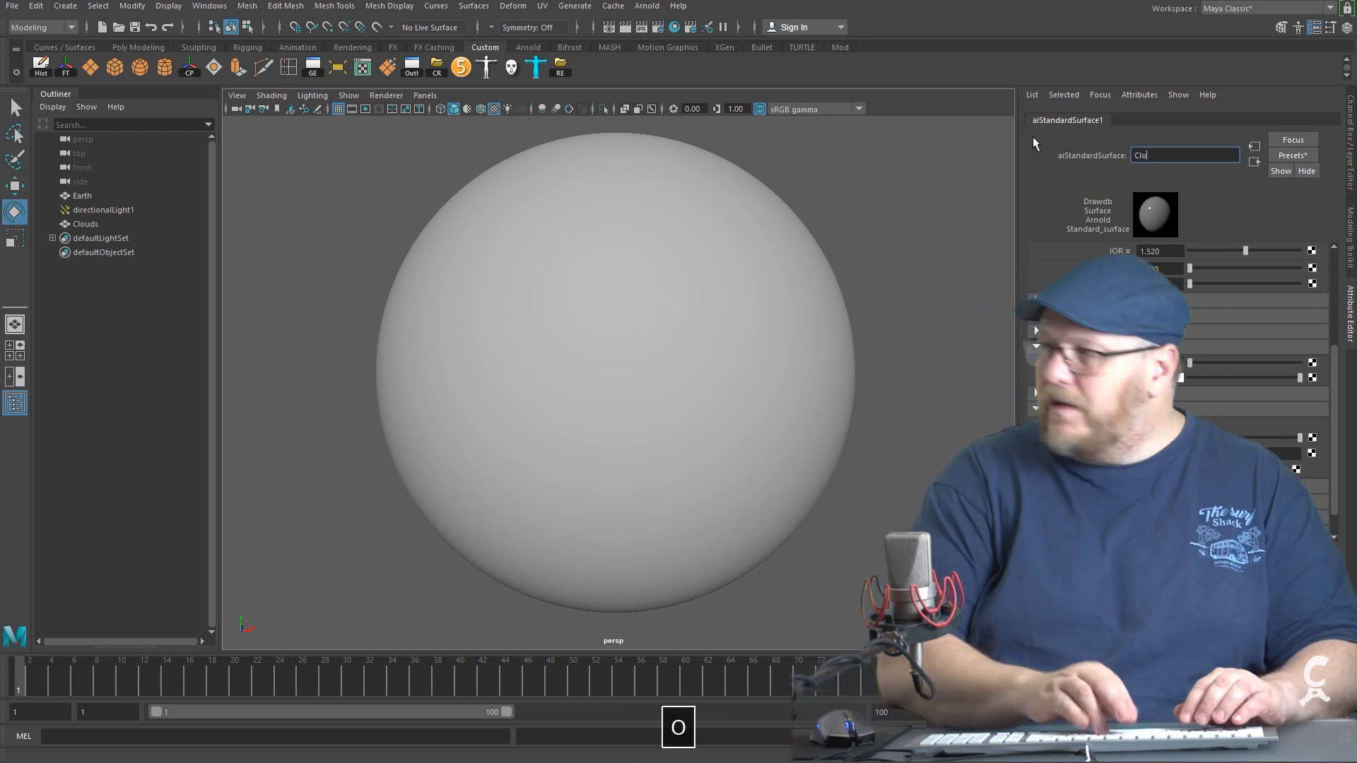
{"action": "type", "text": "udsAi"}
{"action": "key", "text": "Return"}
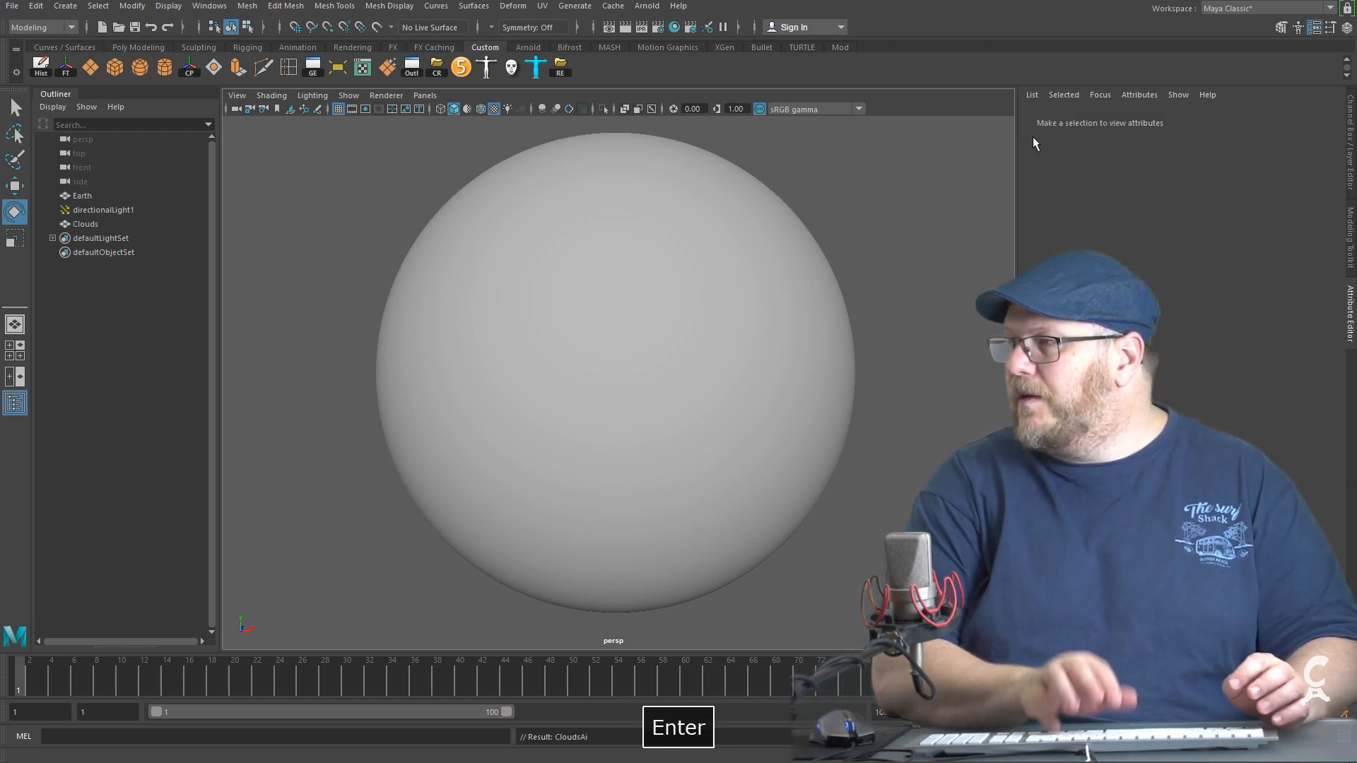
Select the Clouds sphere and assign the CloudsAi material to it.
{"action": "left_click", "coordinate": [545, 251]}
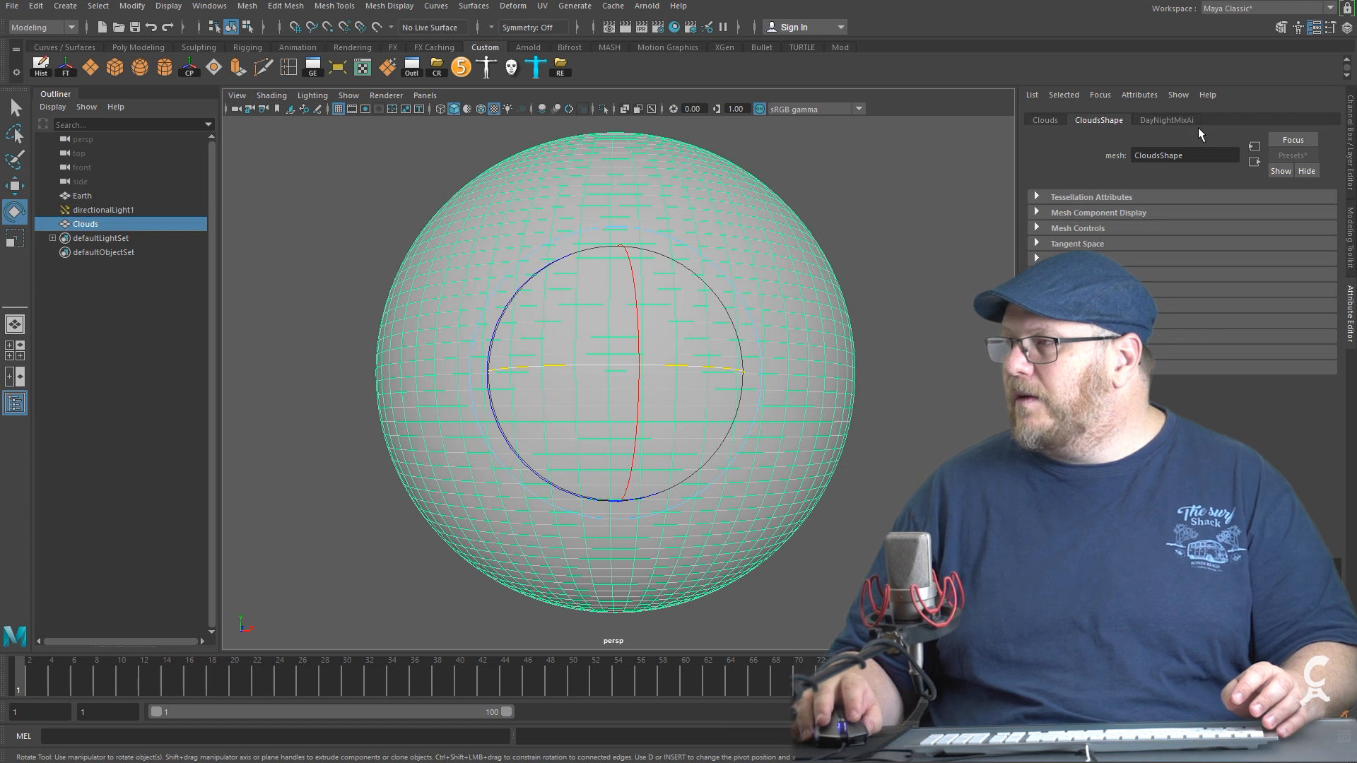
{"action": "left_click", "coordinate": [674, 27]}
{"action": "left_click_drag", "start_coordinate": [445, 83], "coordinate": [719, 347]}
{"action": "right_click_drag", "start_coordinate": [593, 476], "coordinate": [595, 434]}
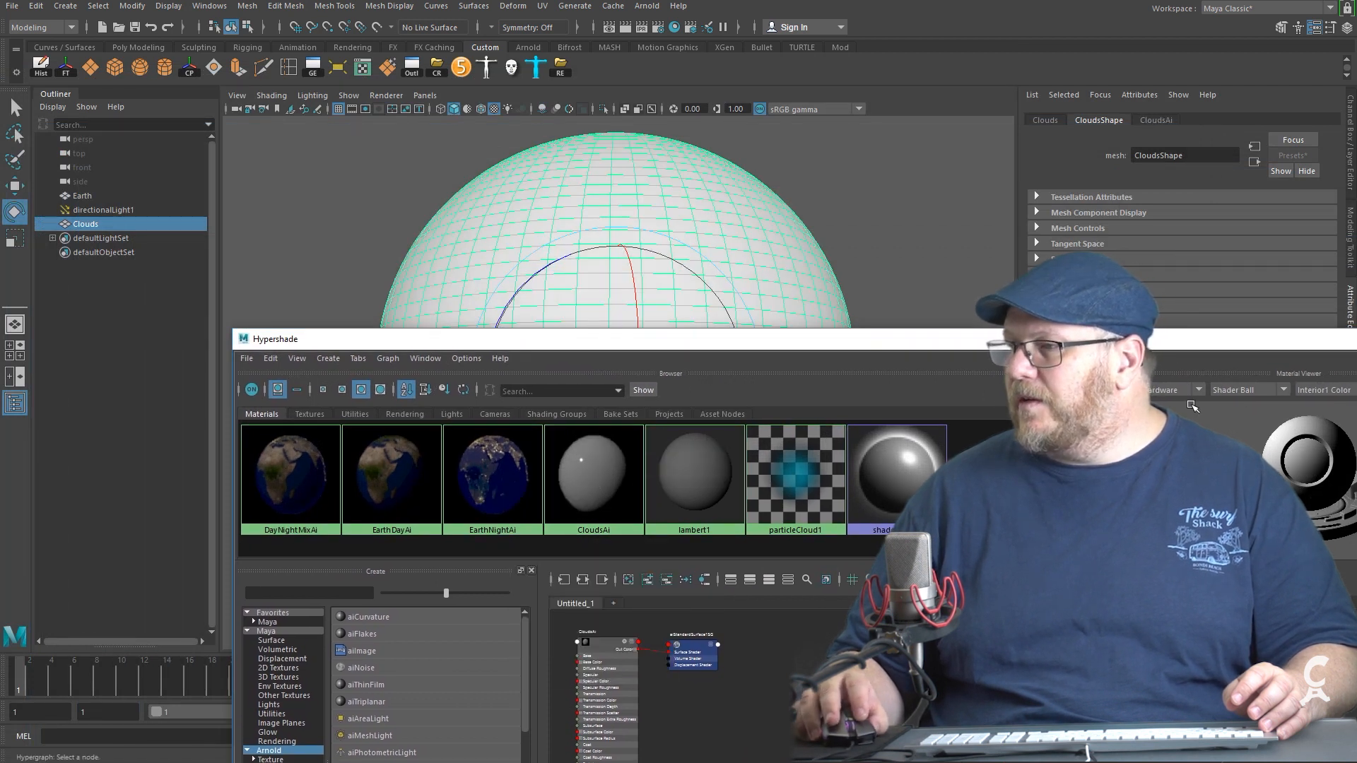
Map CloudsAi's Base Color with a file texture using 8k_earth_clouds.jpg.
{"action": "left_click", "coordinate": [592, 477]}
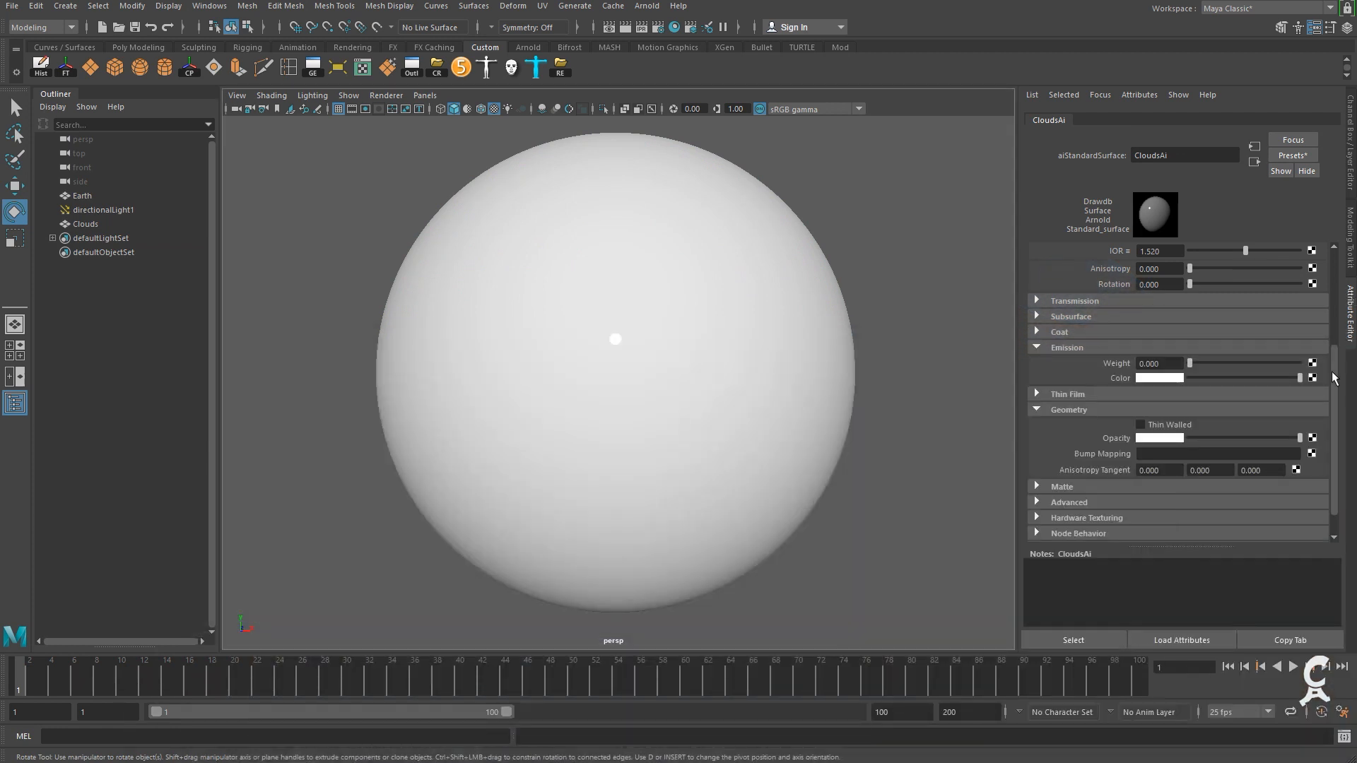
{"action": "left_click_drag", "start_coordinate": [1334, 378], "coordinate": [1351, 252]}
{"action": "left_click", "coordinate": [1312, 299]}
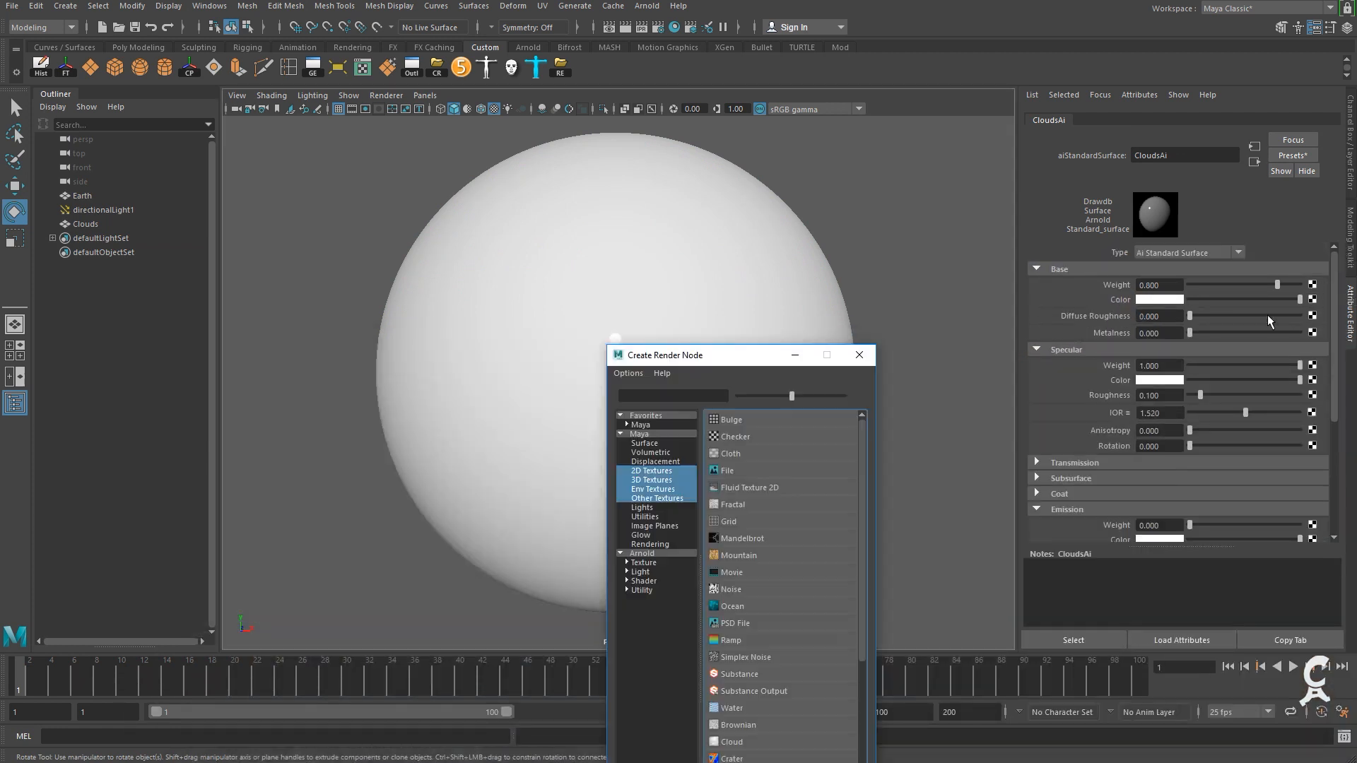
{"action": "left_click", "coordinate": [728, 473]}
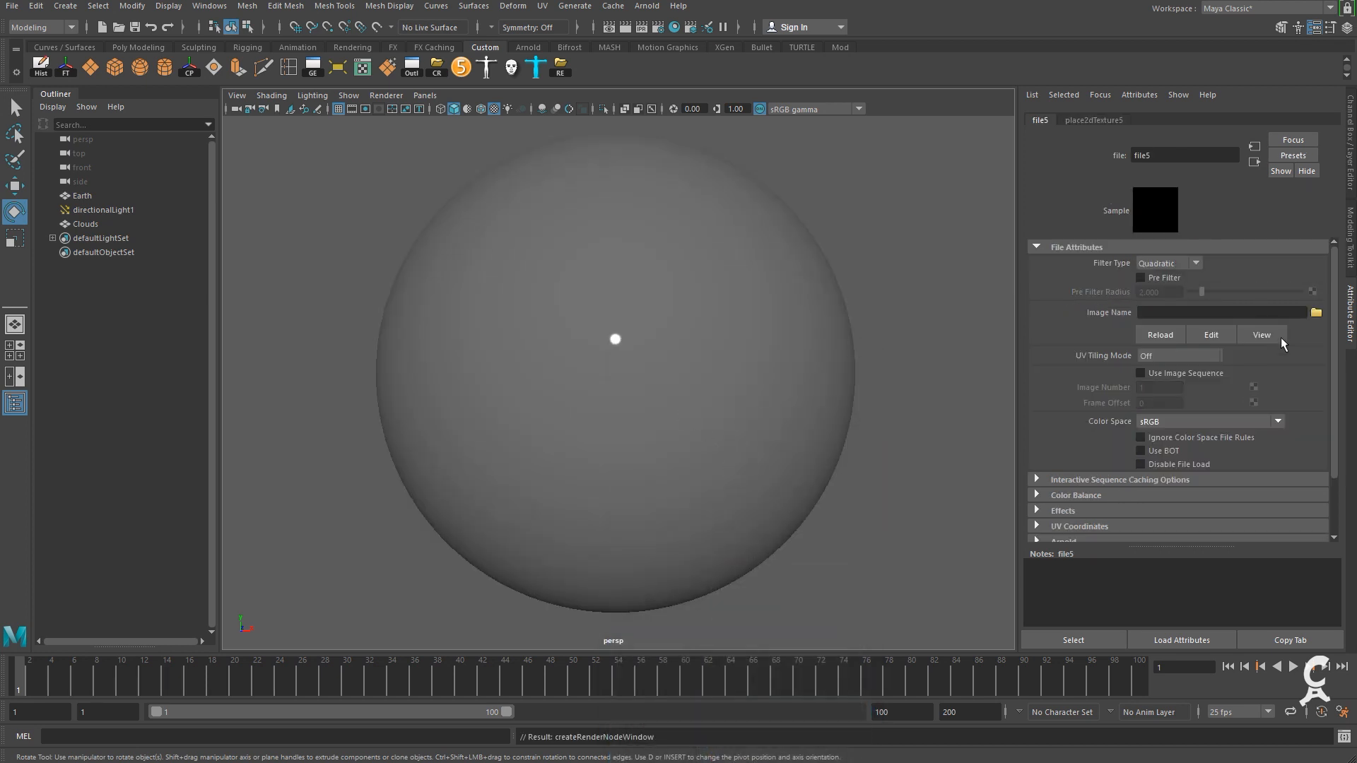
{"action": "left_click", "coordinate": [1316, 313]}
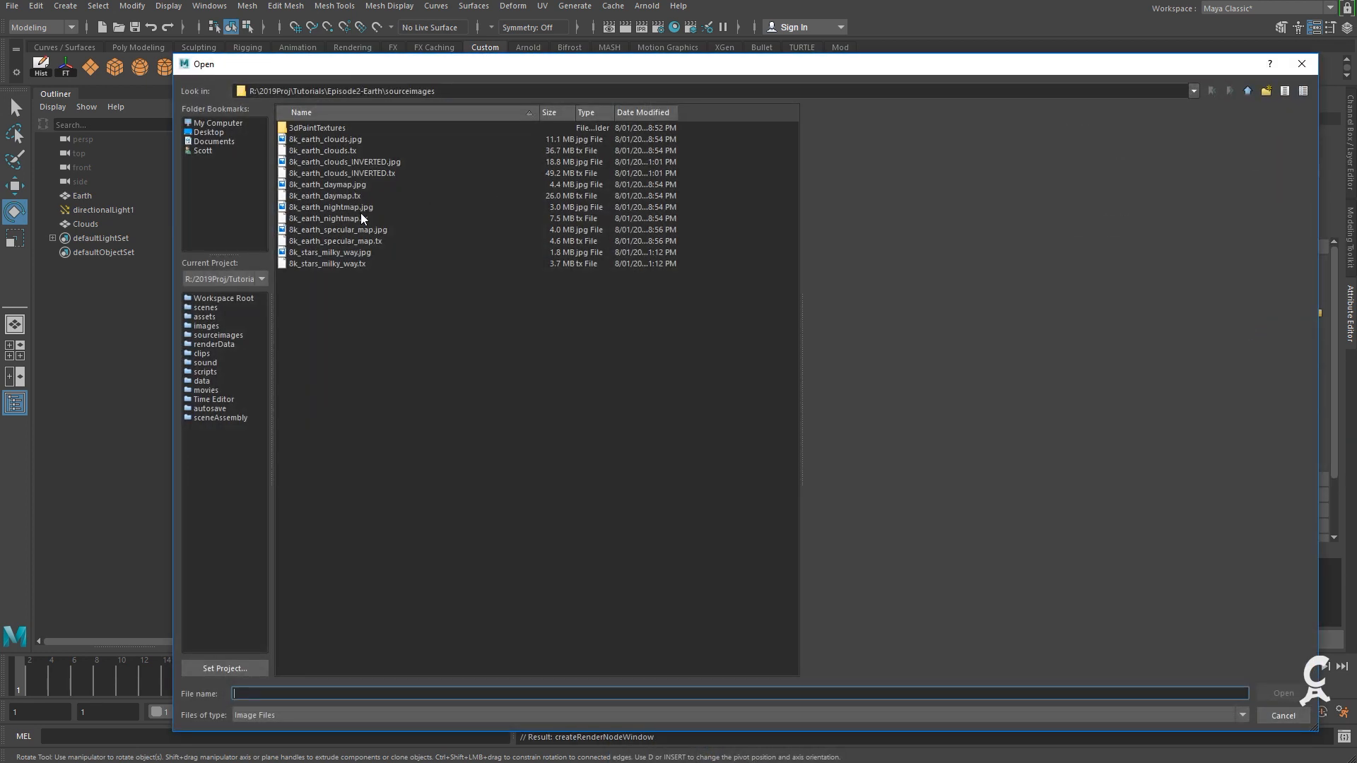
{"action": "left_click", "coordinate": [339, 138]}
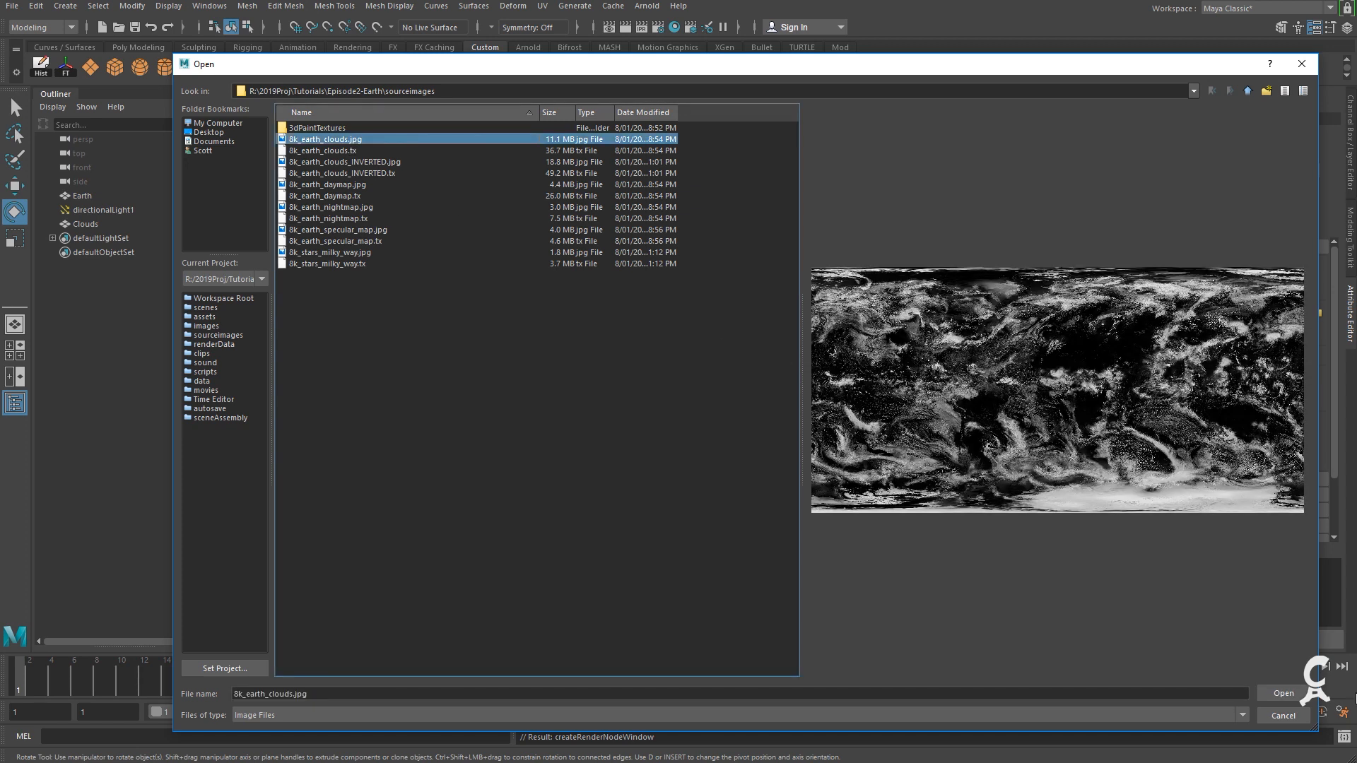
{"action": "left_click", "coordinate": [1279, 693]}
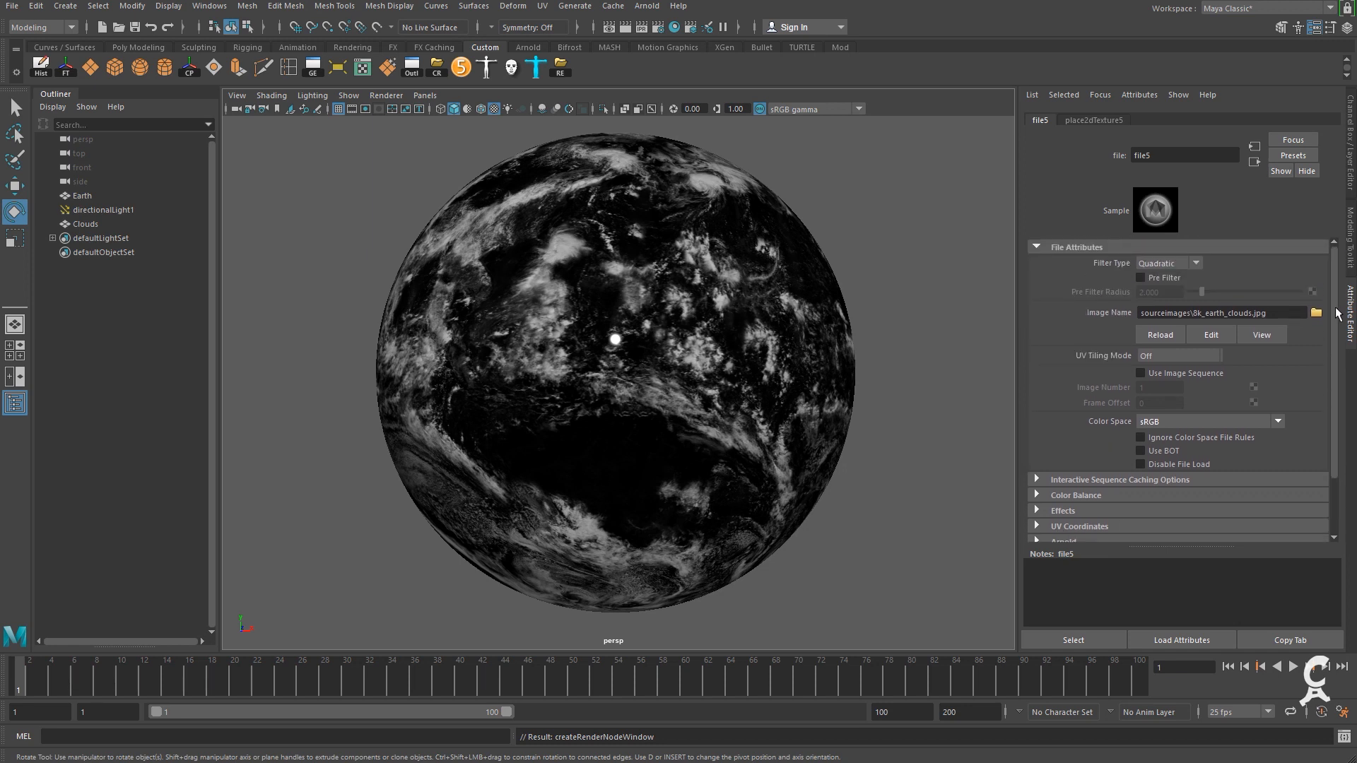
Return to the CloudsAi material and set its Specular Roughness to 0.2 and Specular Weight to 0.6.
{"action": "left_click_drag", "start_coordinate": [1334, 313], "coordinate": [1323, 496]}
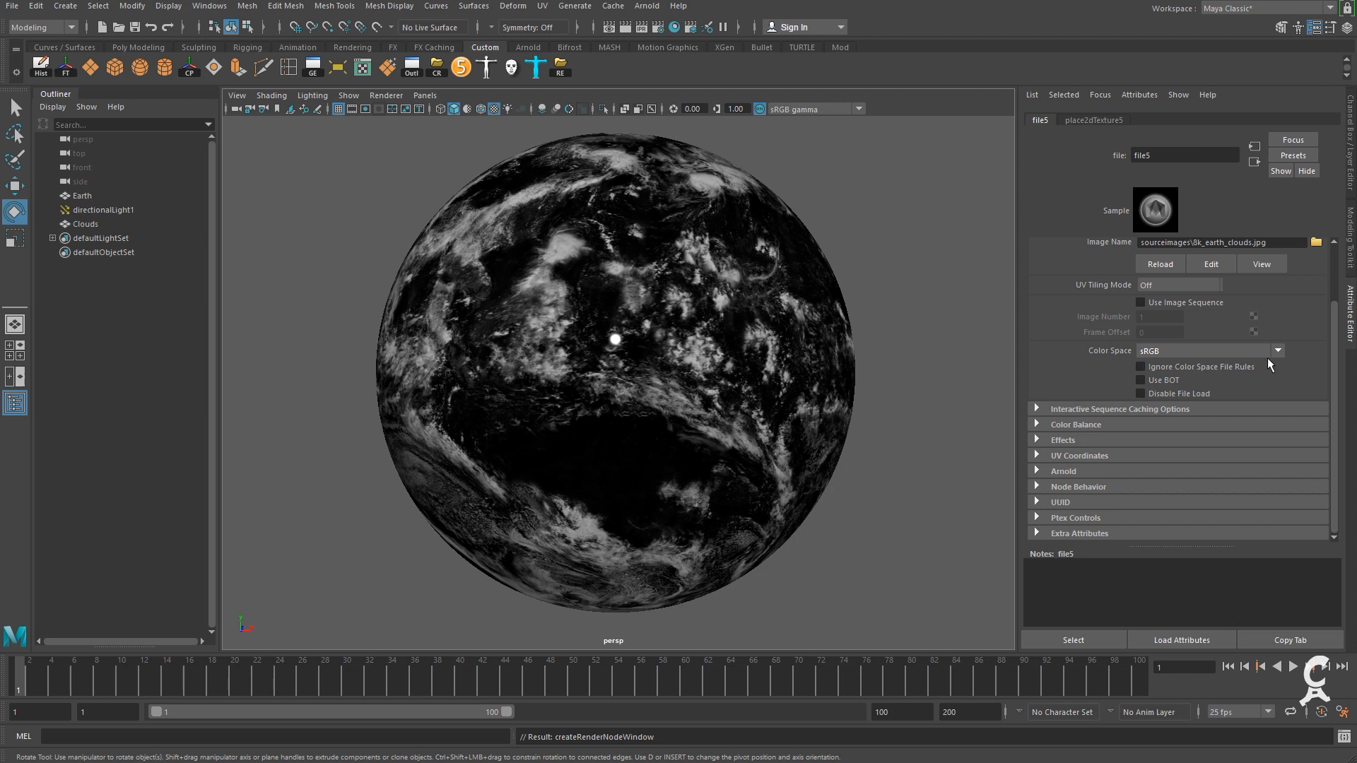
{"action": "left_click", "coordinate": [1255, 162]}
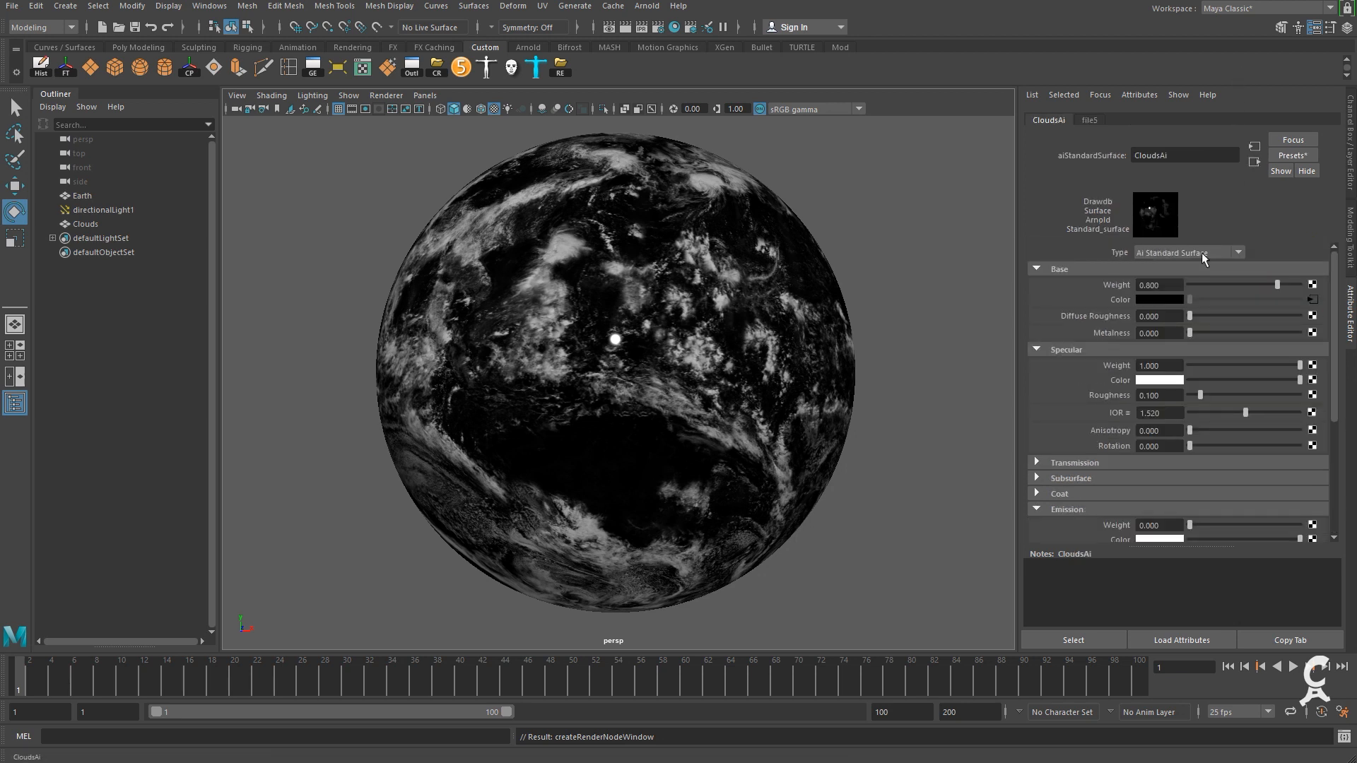
{"action": "left_click", "coordinate": [1172, 395]}
{"action": "type", "text": "0.2"}
{"action": "key", "text": "Tab"}
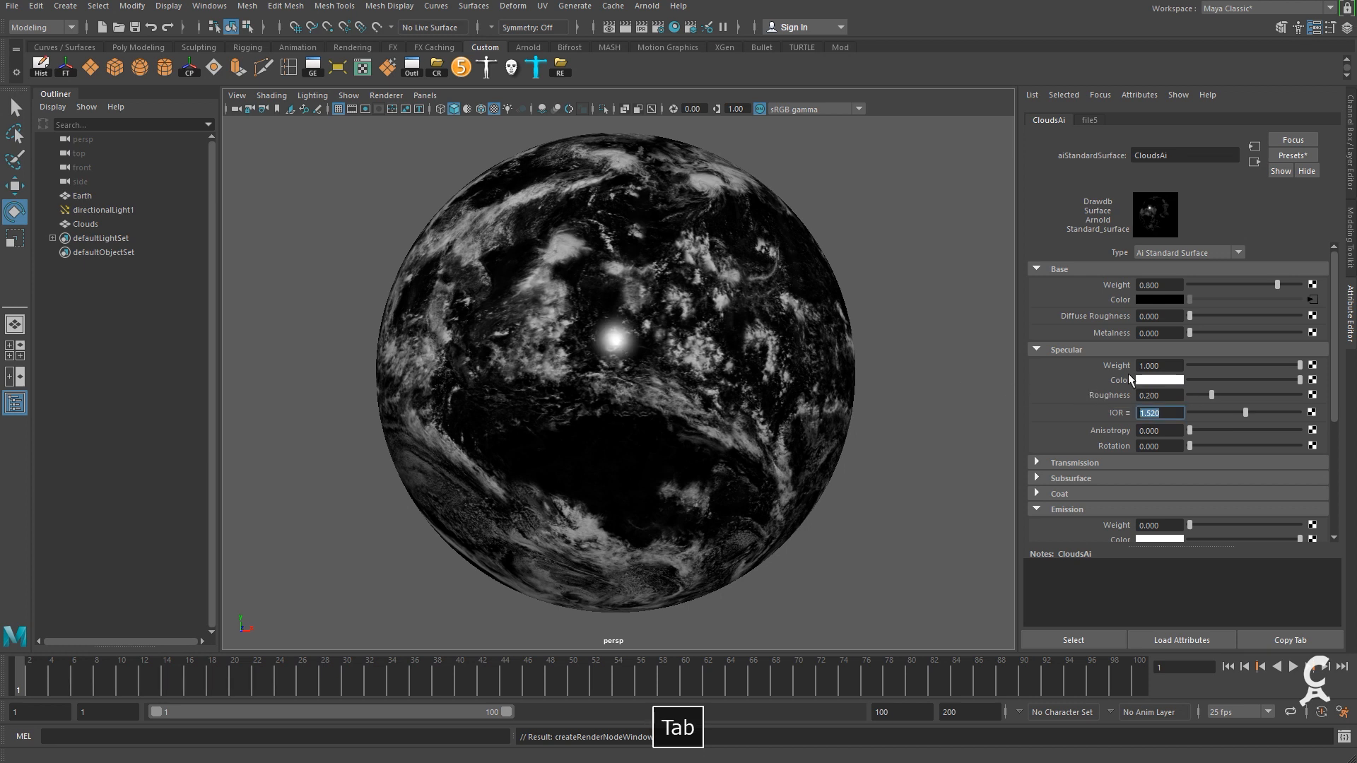
{"action": "left_click", "coordinate": [1171, 362]}
{"action": "type", "text": "0.6"}
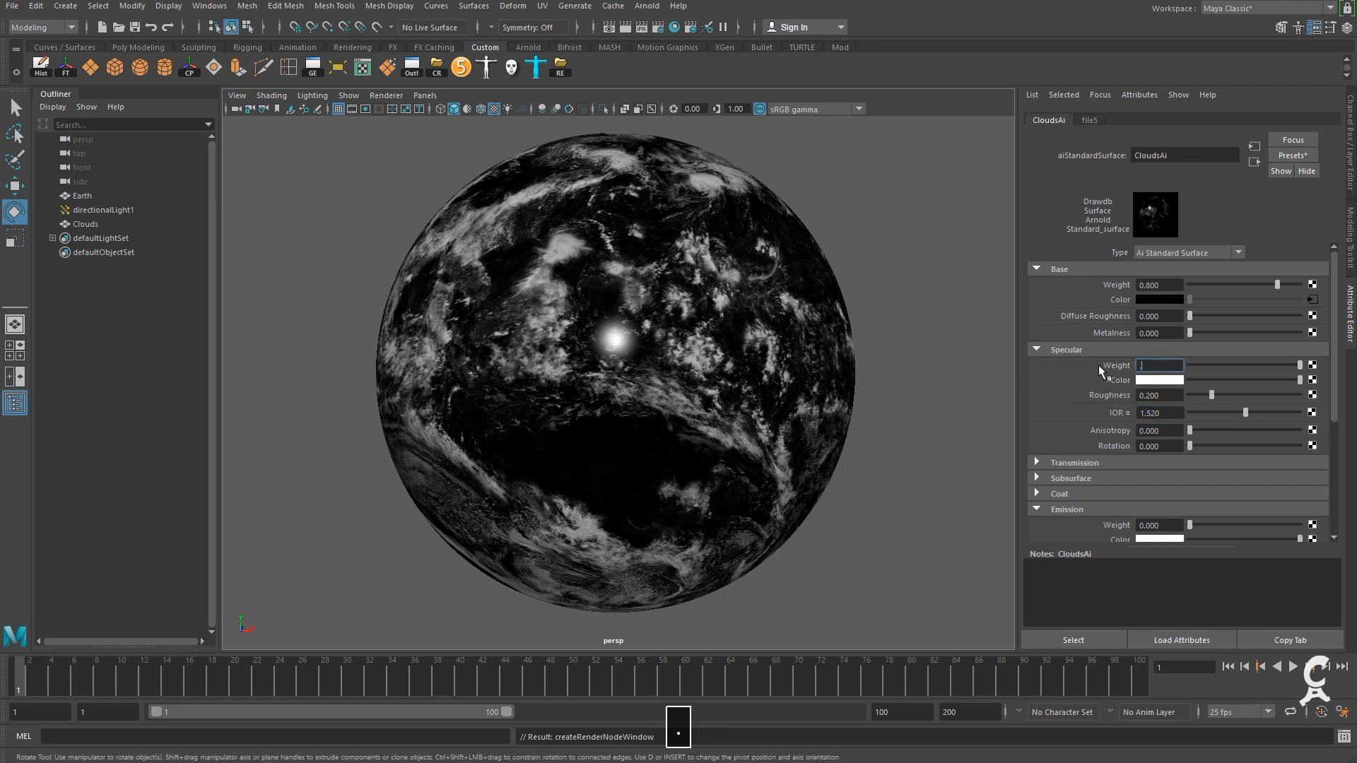
{"action": "key", "text": "Tab"}
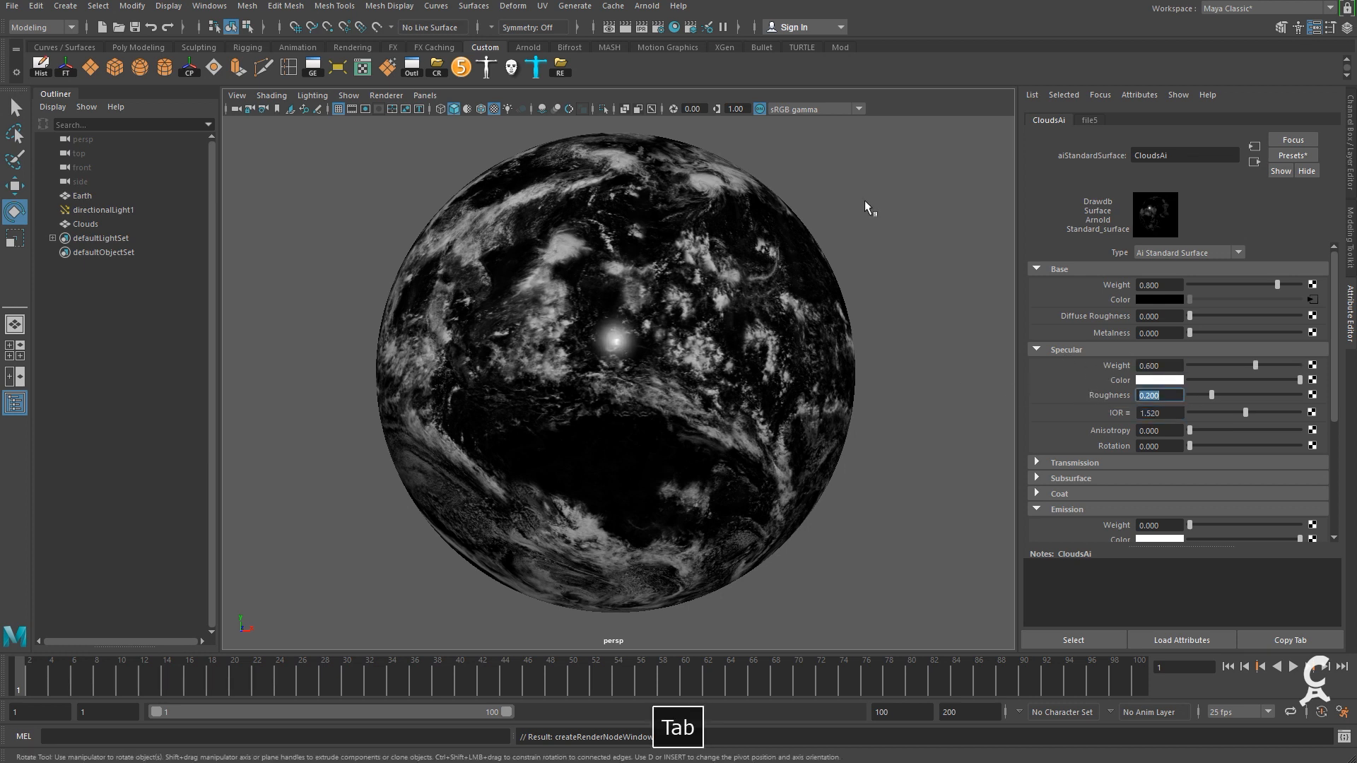
Test-render the Clouds sphere in Arnold, close the render, and show CloudsAi's Geometry opacity settings.
{"action": "left_click", "coordinate": [641, 29]}
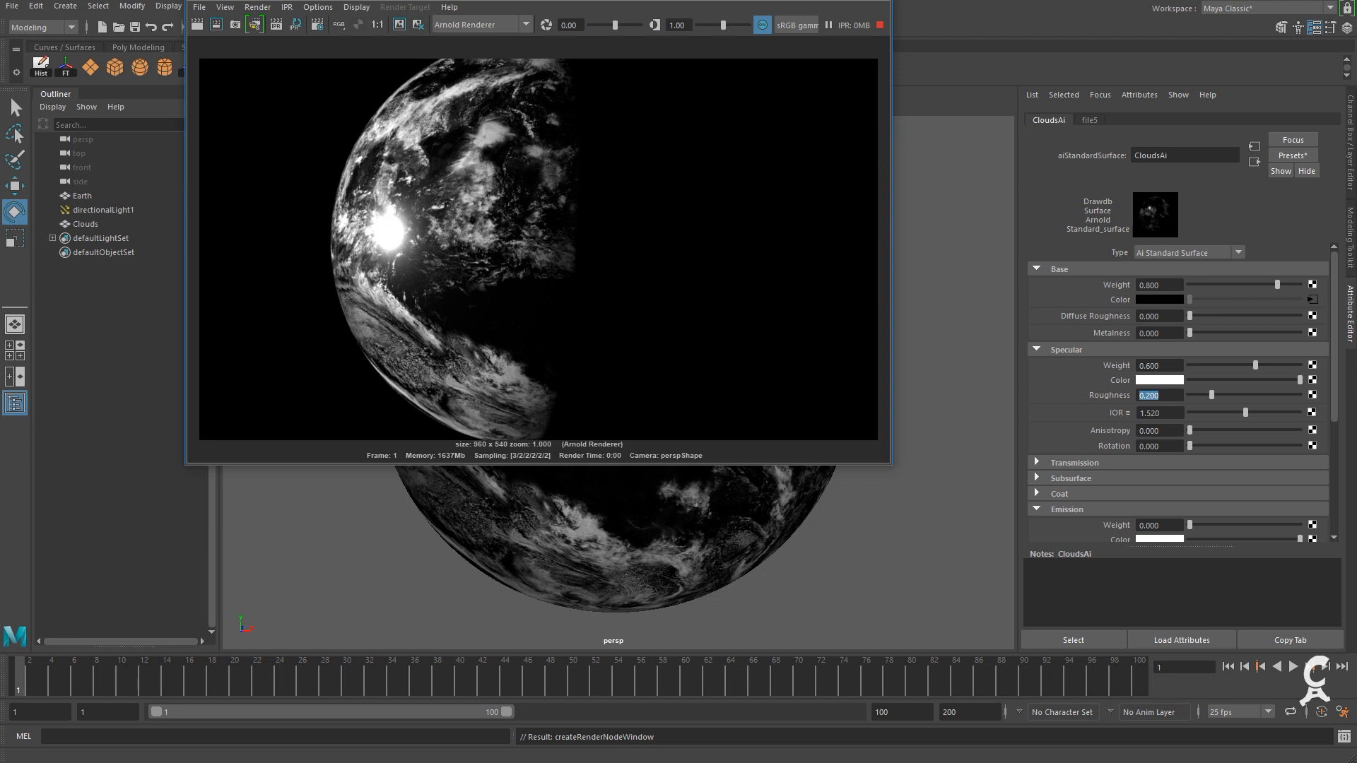
{"action": "left_click", "coordinate": [876, 1]}
{"action": "left_click_drag", "start_coordinate": [1334, 380], "coordinate": [1324, 510]}
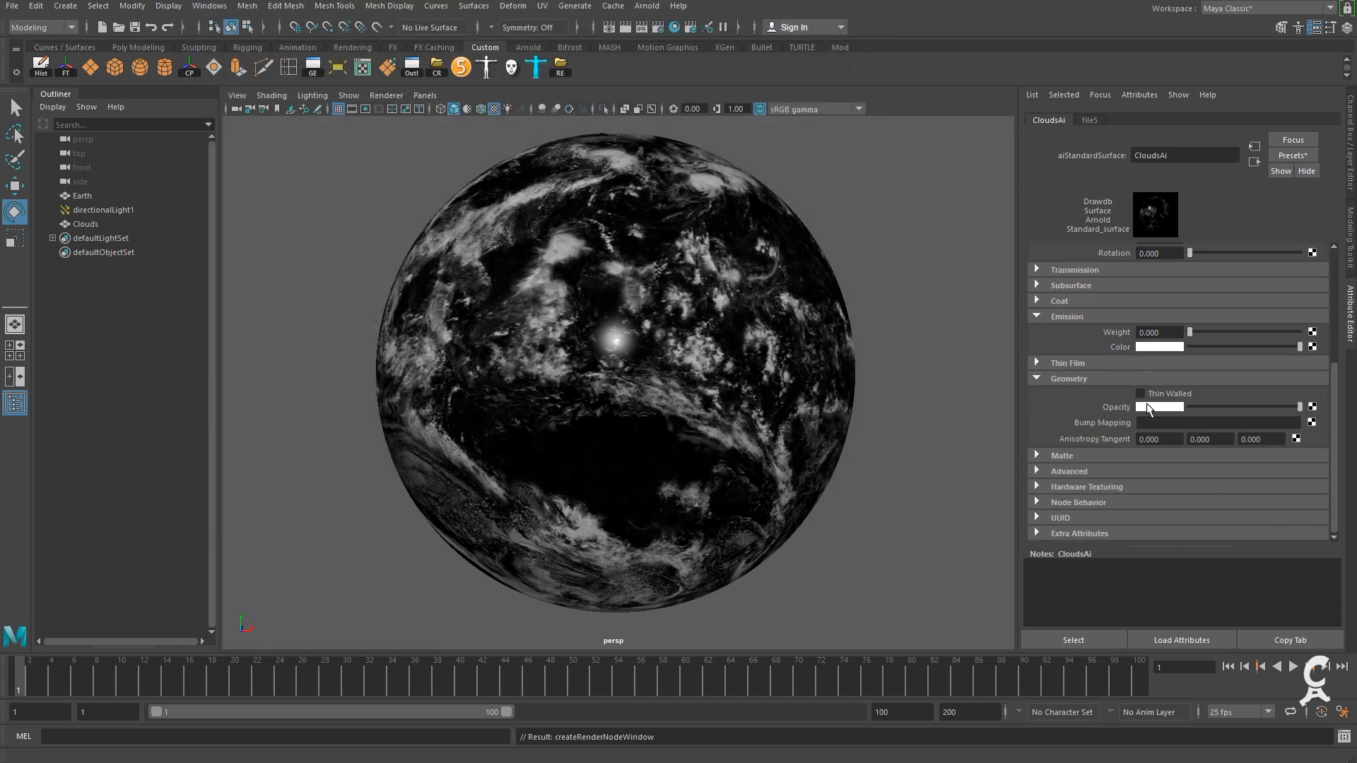
Map 8k_earth_clouds.jpg to the opacity of the CloudsAi material through a file texture, and render the view.
{"action": "left_click", "coordinate": [1312, 421]}
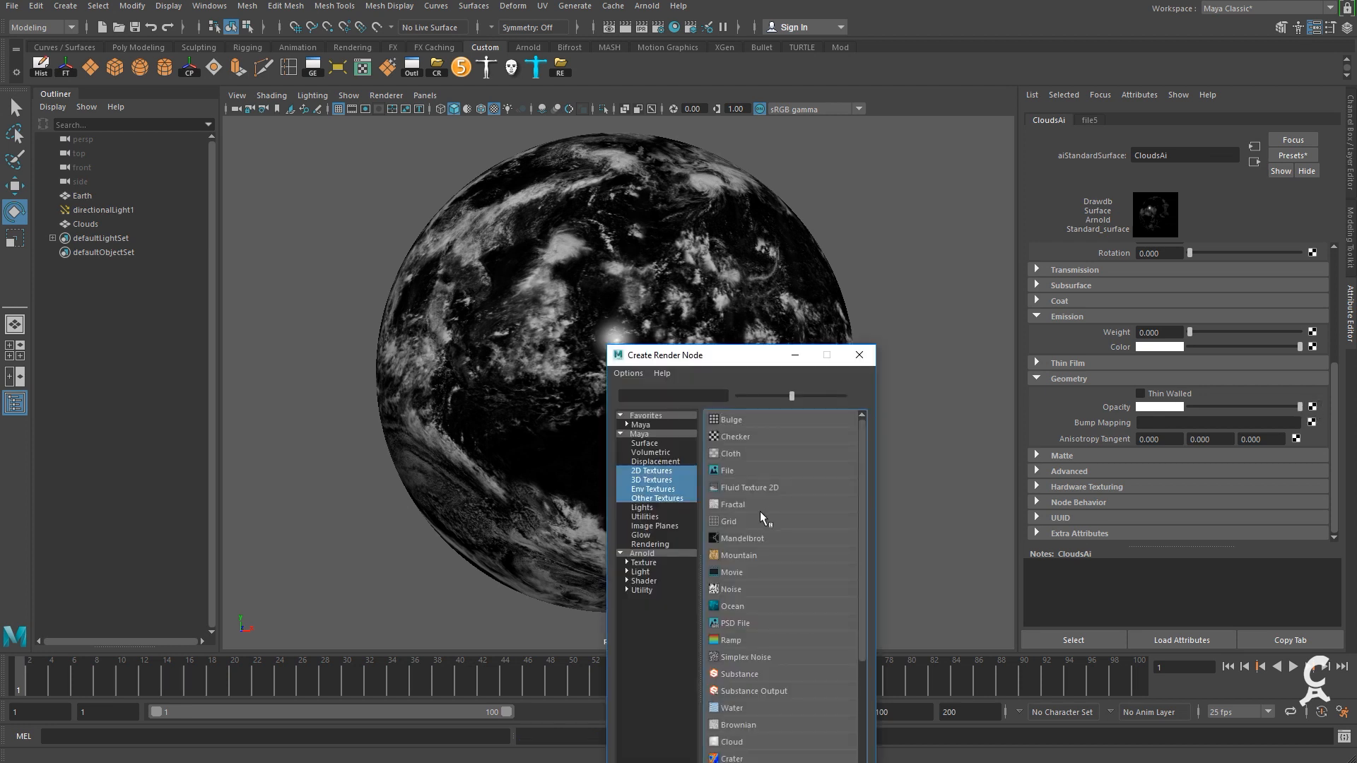
{"action": "left_click", "coordinate": [728, 470]}
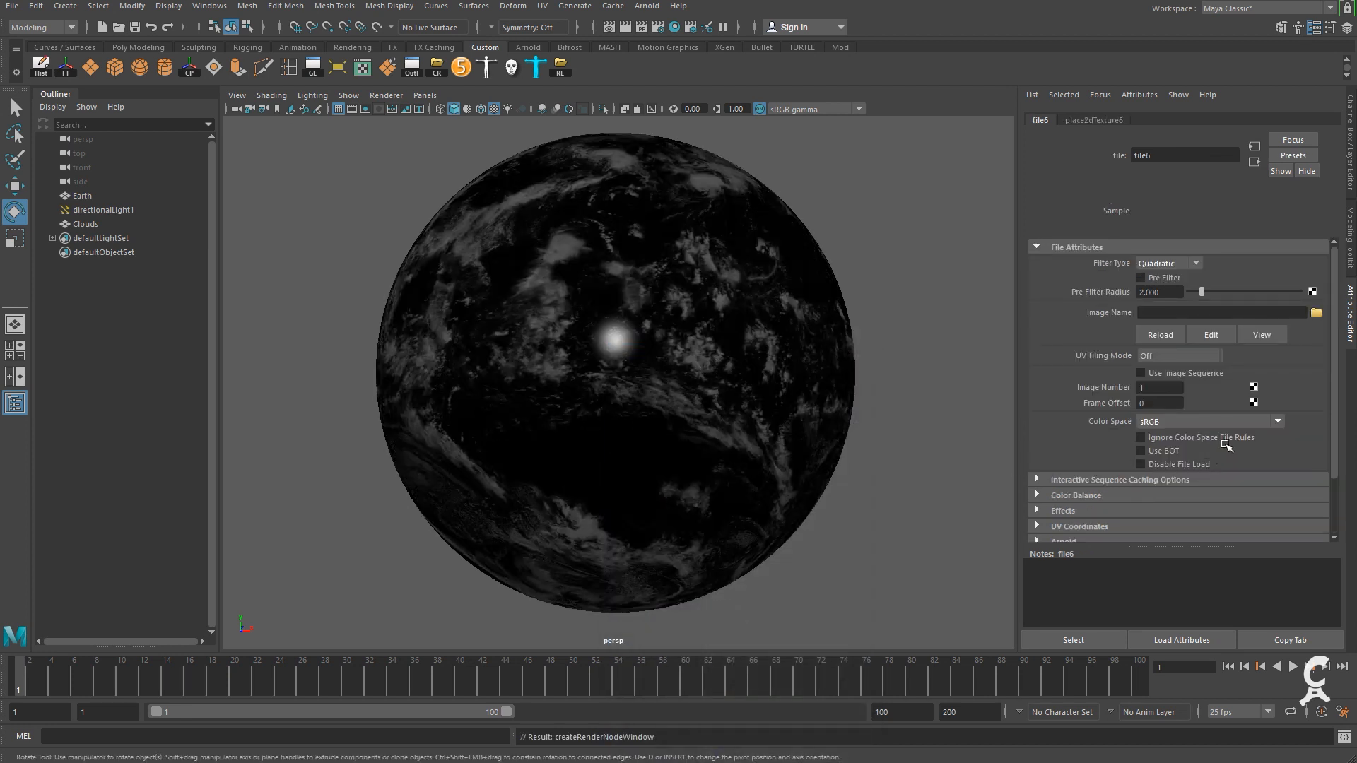
{"action": "left_click", "coordinate": [1315, 312]}
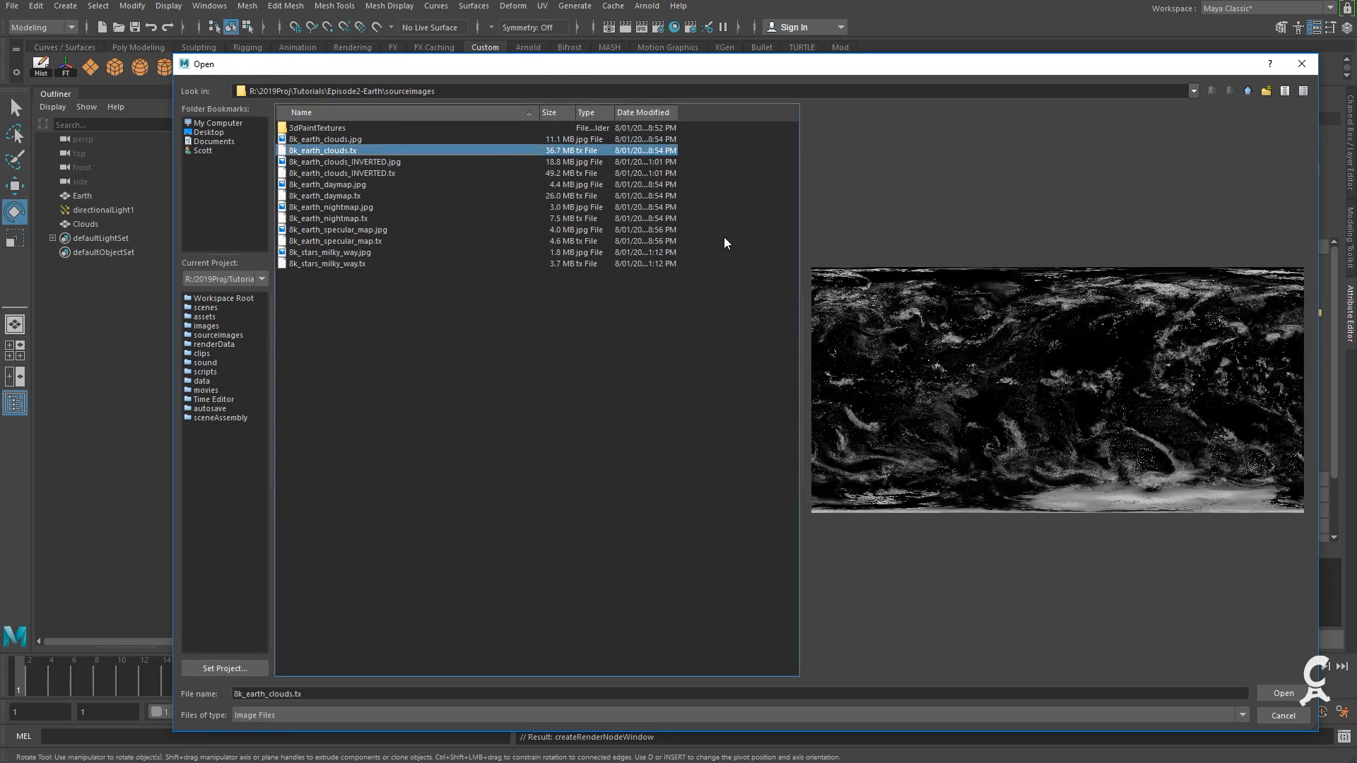
{"action": "left_click", "coordinate": [354, 140]}
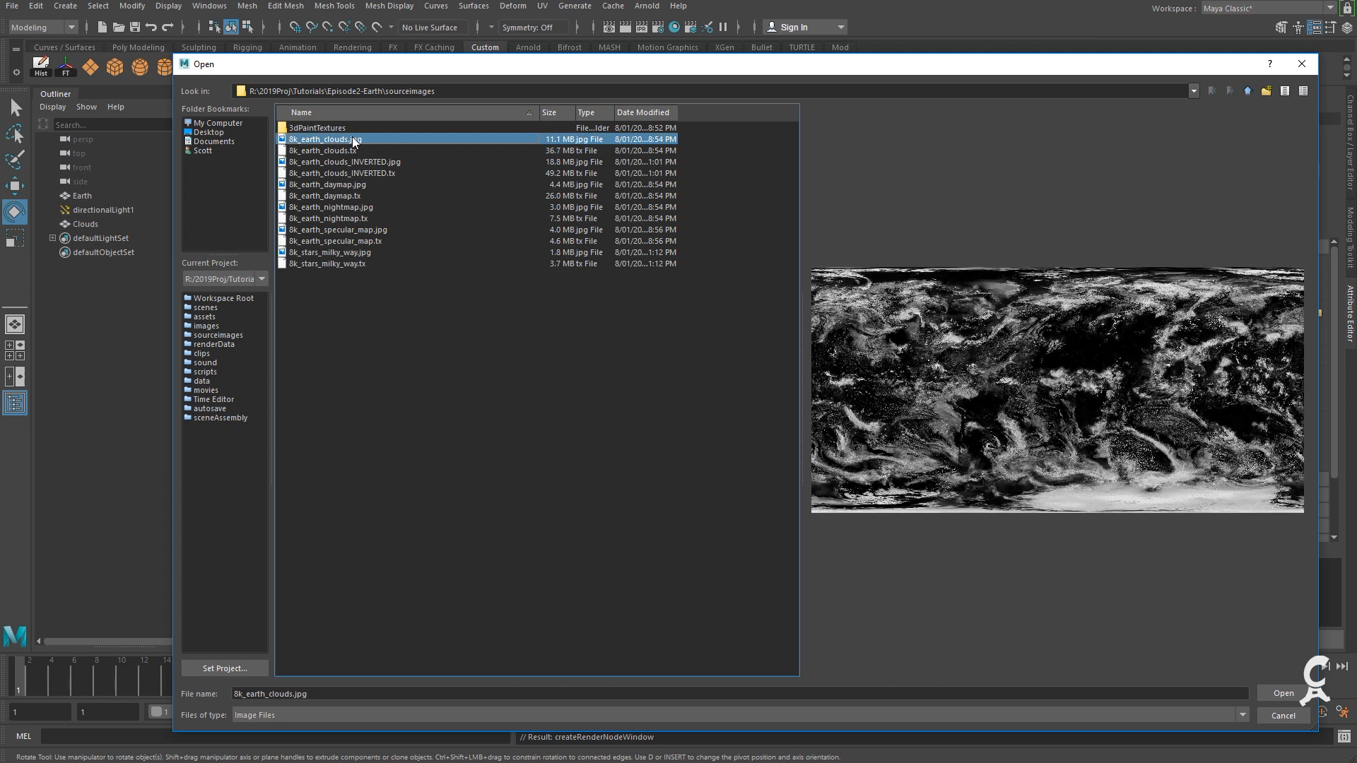
{"action": "left_click", "coordinate": [1275, 693]}
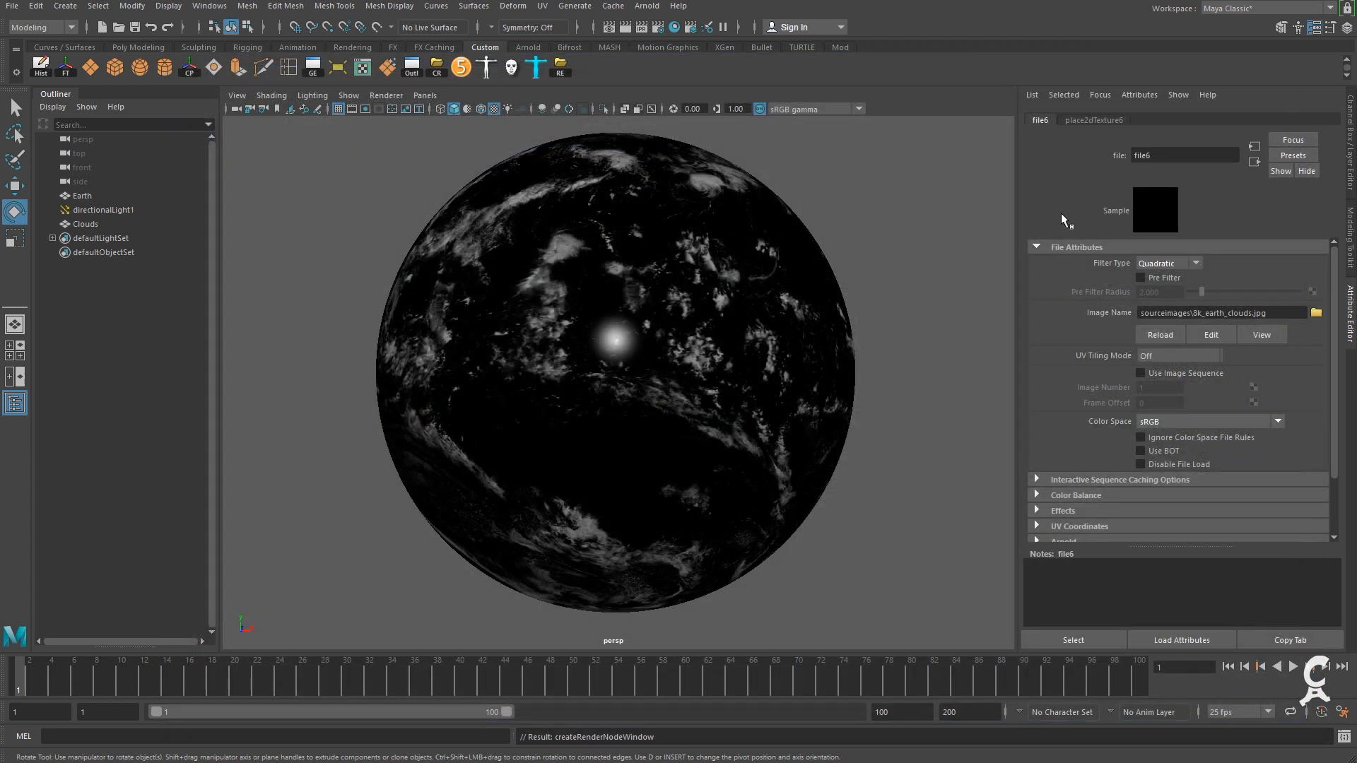
{"action": "left_click", "coordinate": [641, 29]}
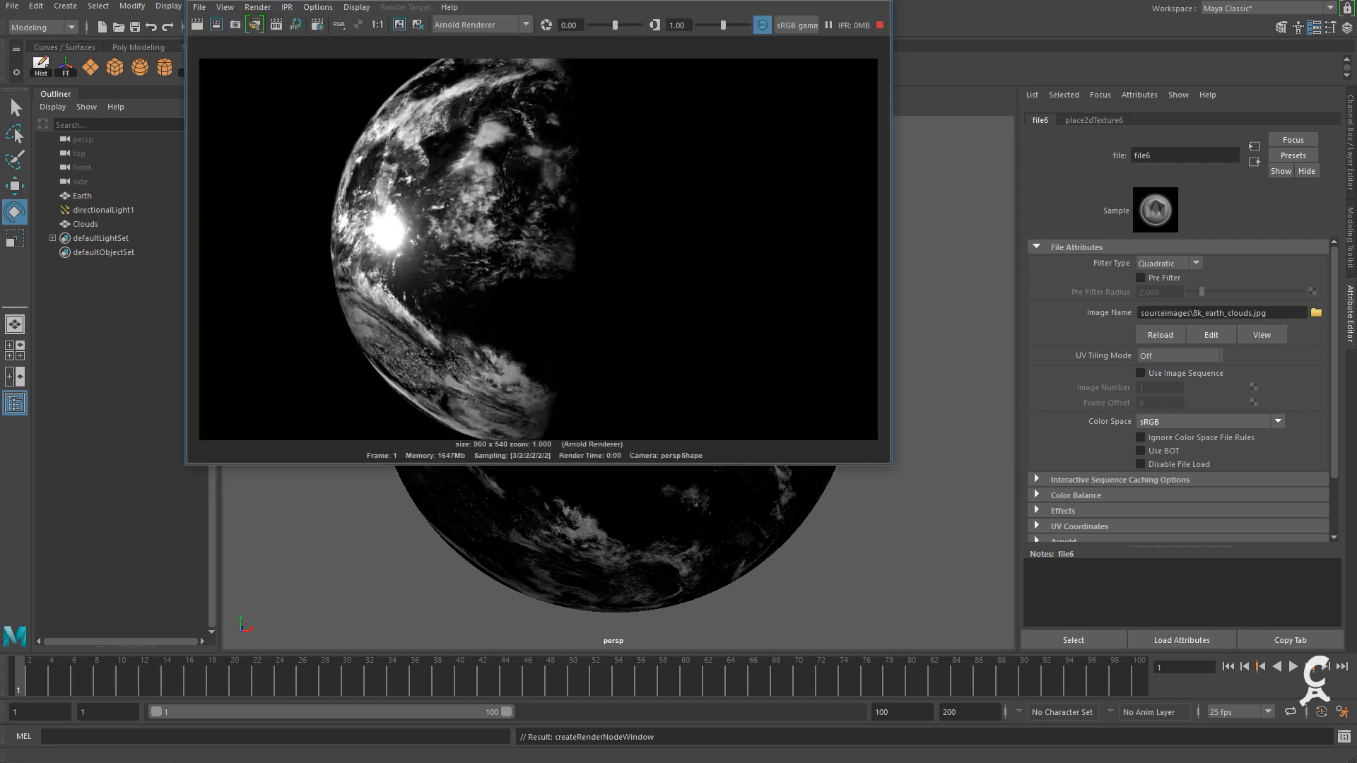
{"action": "left_click", "coordinate": [876, 0]}
Turn off the Arnold Opaque option on the Clouds mesh and render the view again.
{"action": "left_click", "coordinate": [86, 224]}
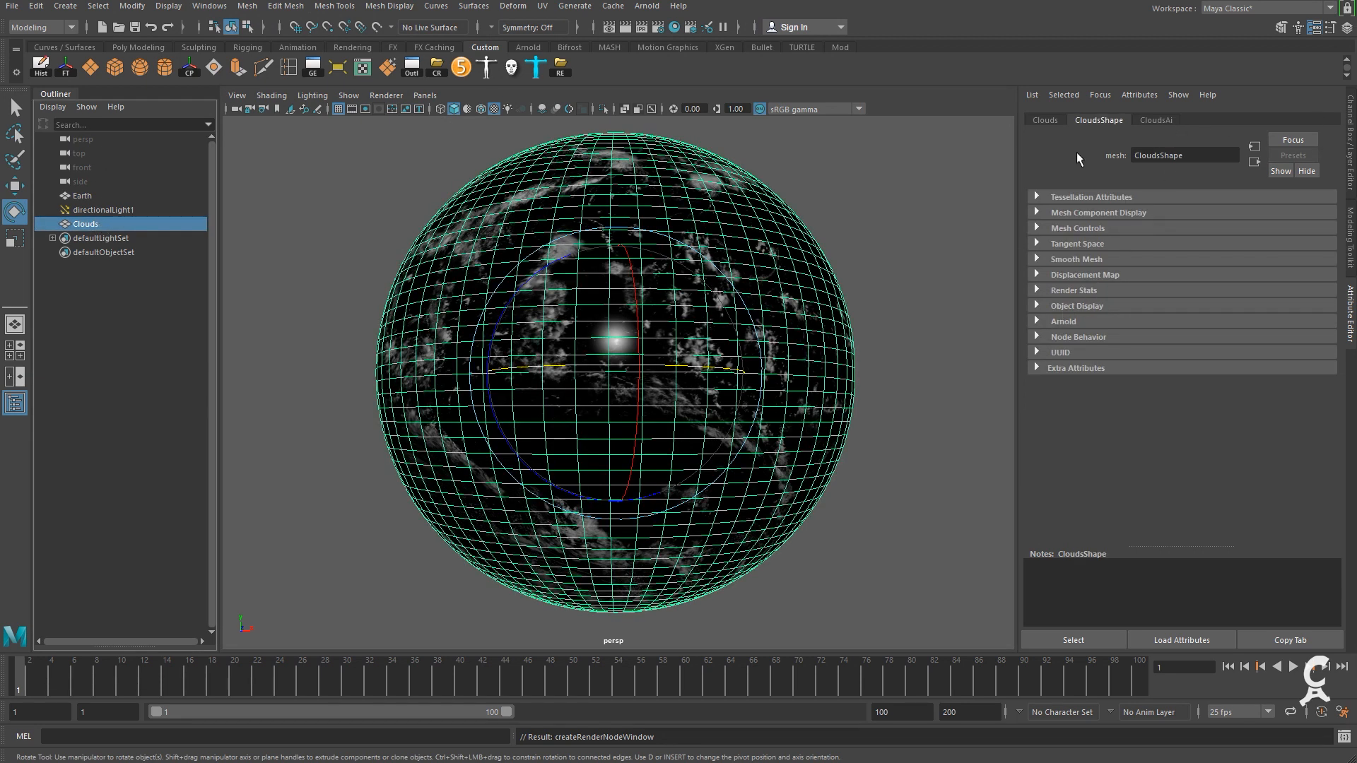
{"action": "left_click", "coordinate": [1036, 321]}
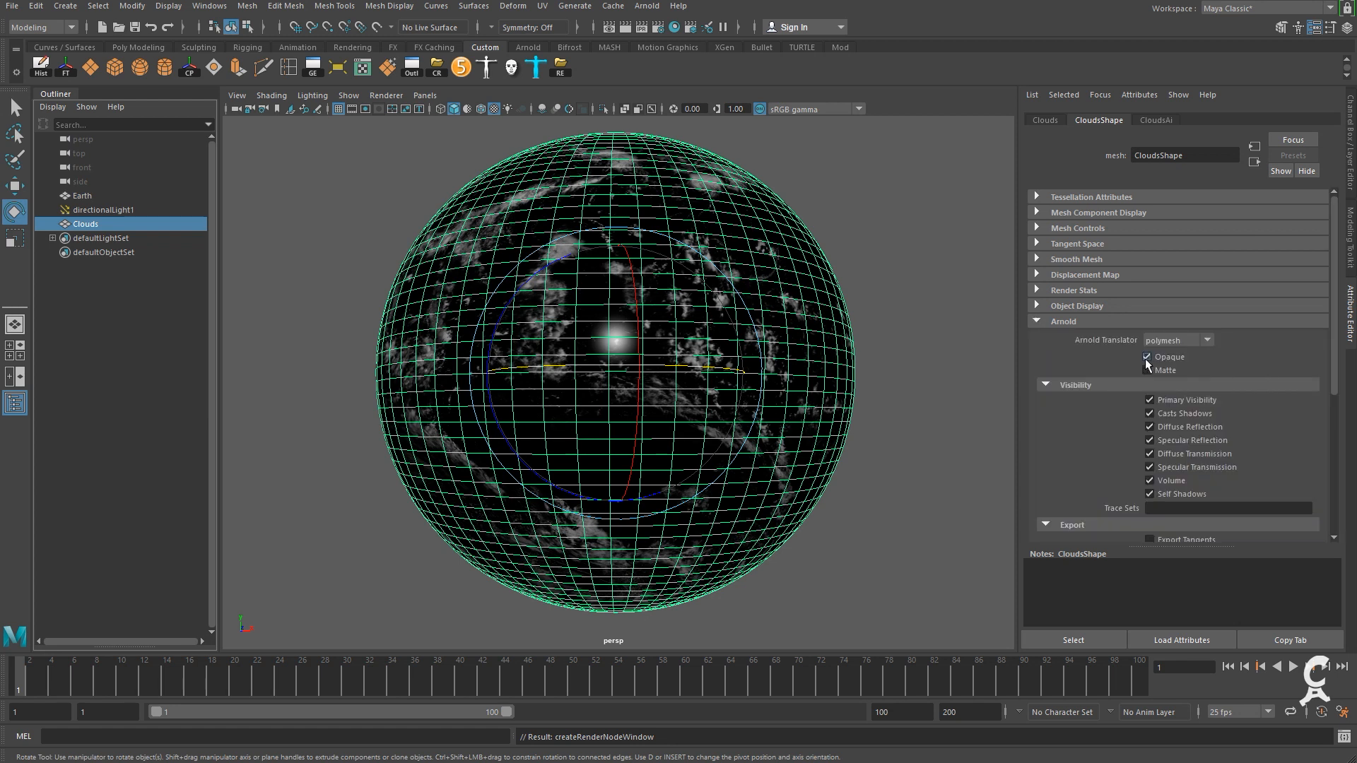
{"action": "left_click", "coordinate": [889, 224]}
{"action": "left_click", "coordinate": [714, 270]}
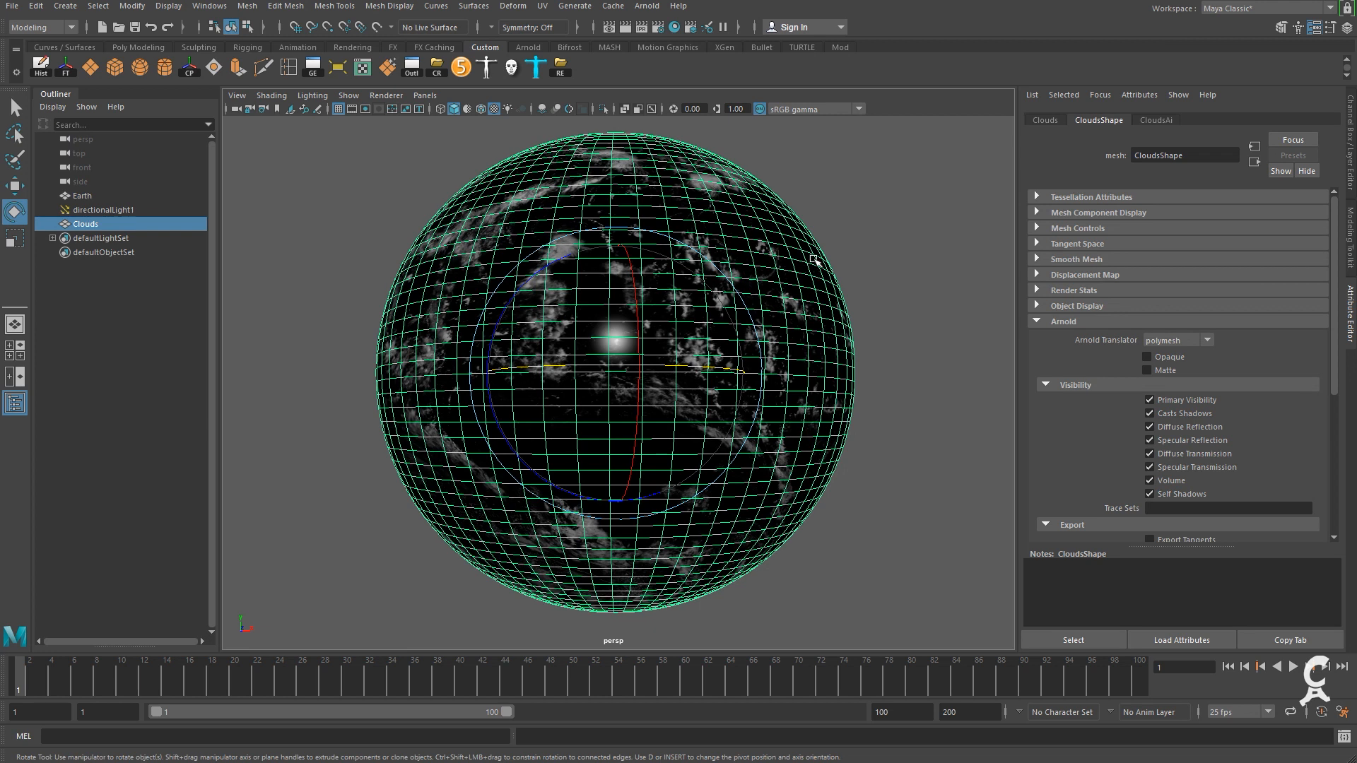
{"action": "left_click", "coordinate": [642, 27]}
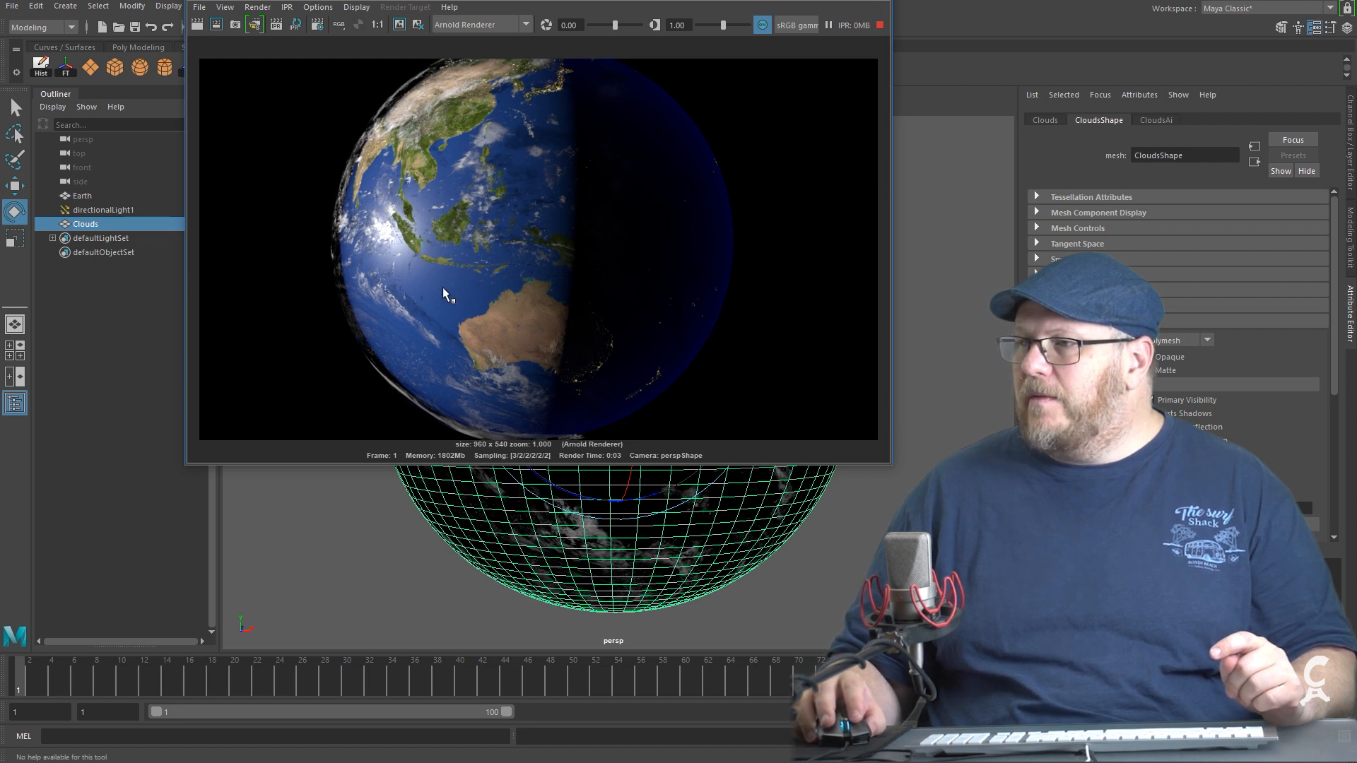
{"action": "left_click", "coordinate": [877, 0]}
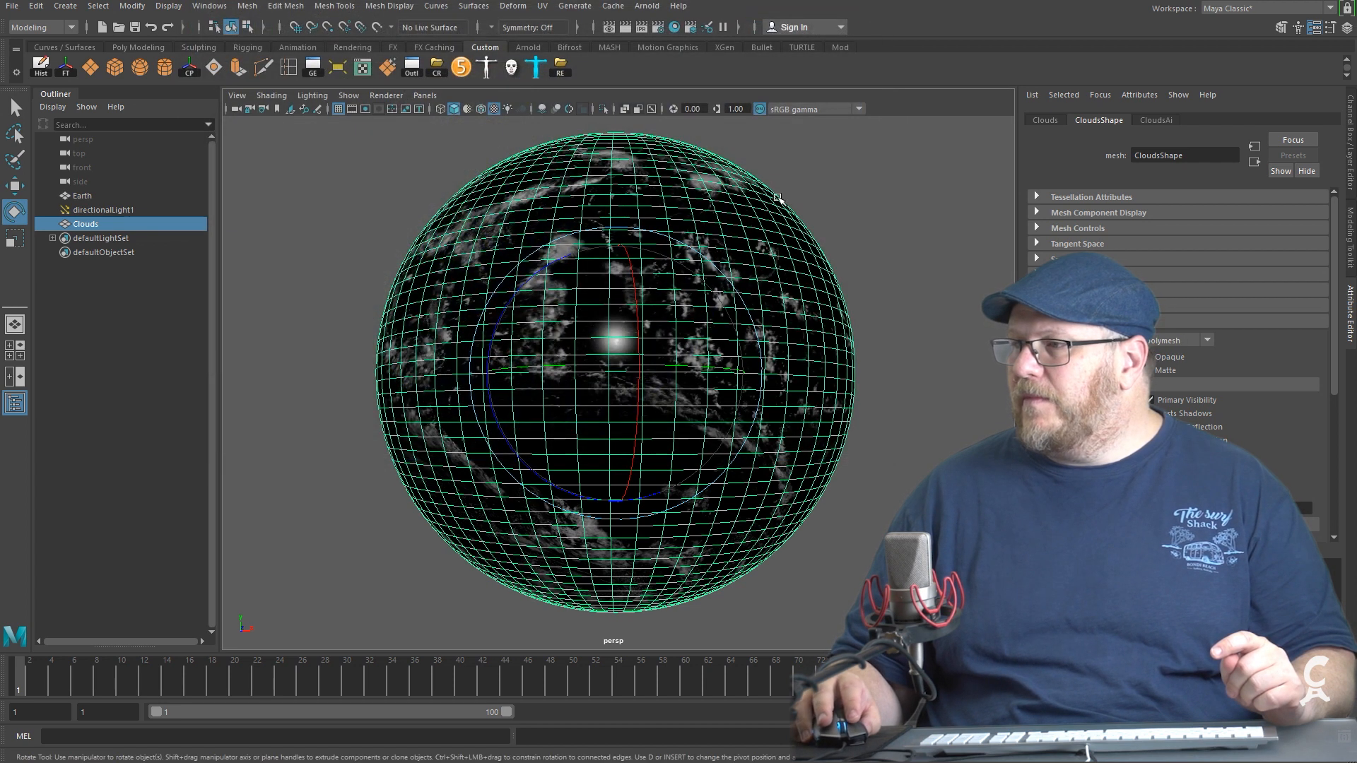
Set the Clouds sphere's X, Y and Z scale to 1.004.
{"action": "left_click", "coordinate": [778, 191]}
{"action": "left_click", "coordinate": [95, 223]}
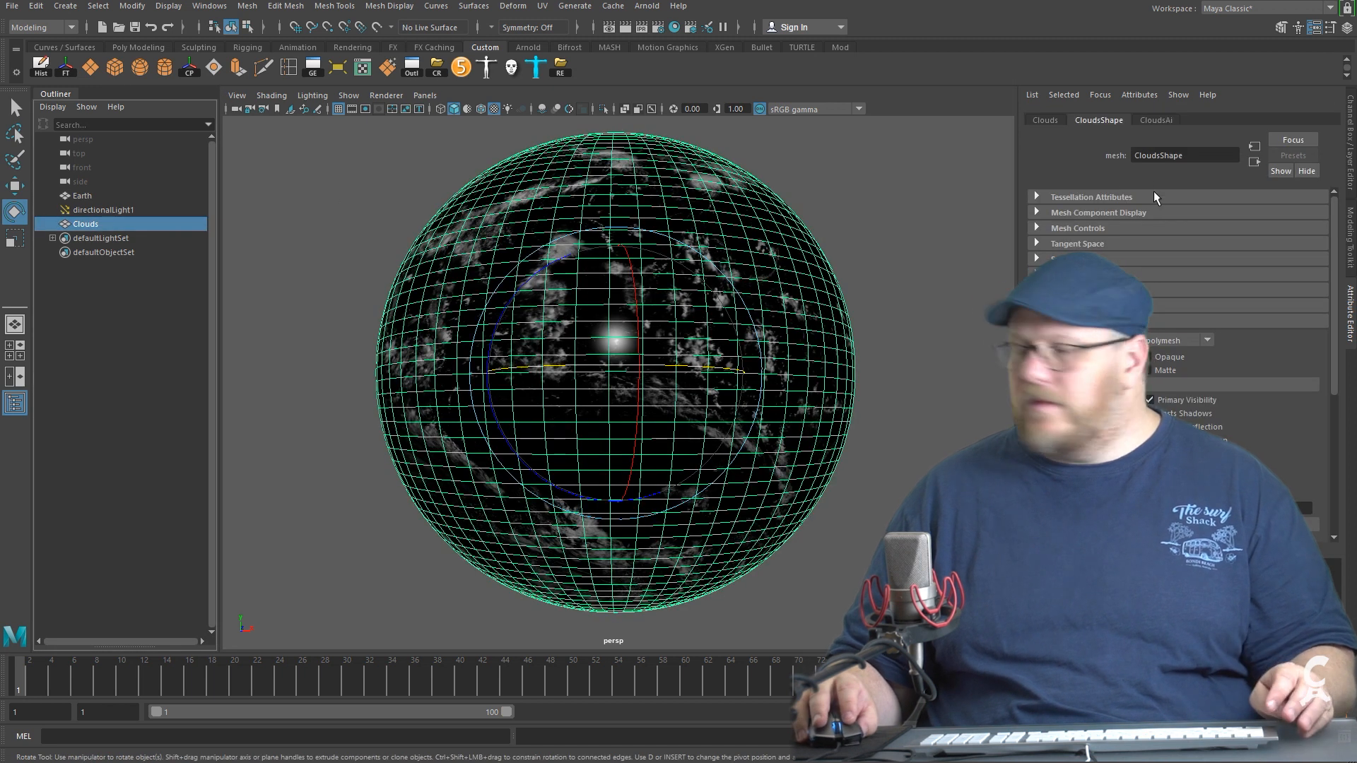
{"action": "key", "text": "ctrl+a"}
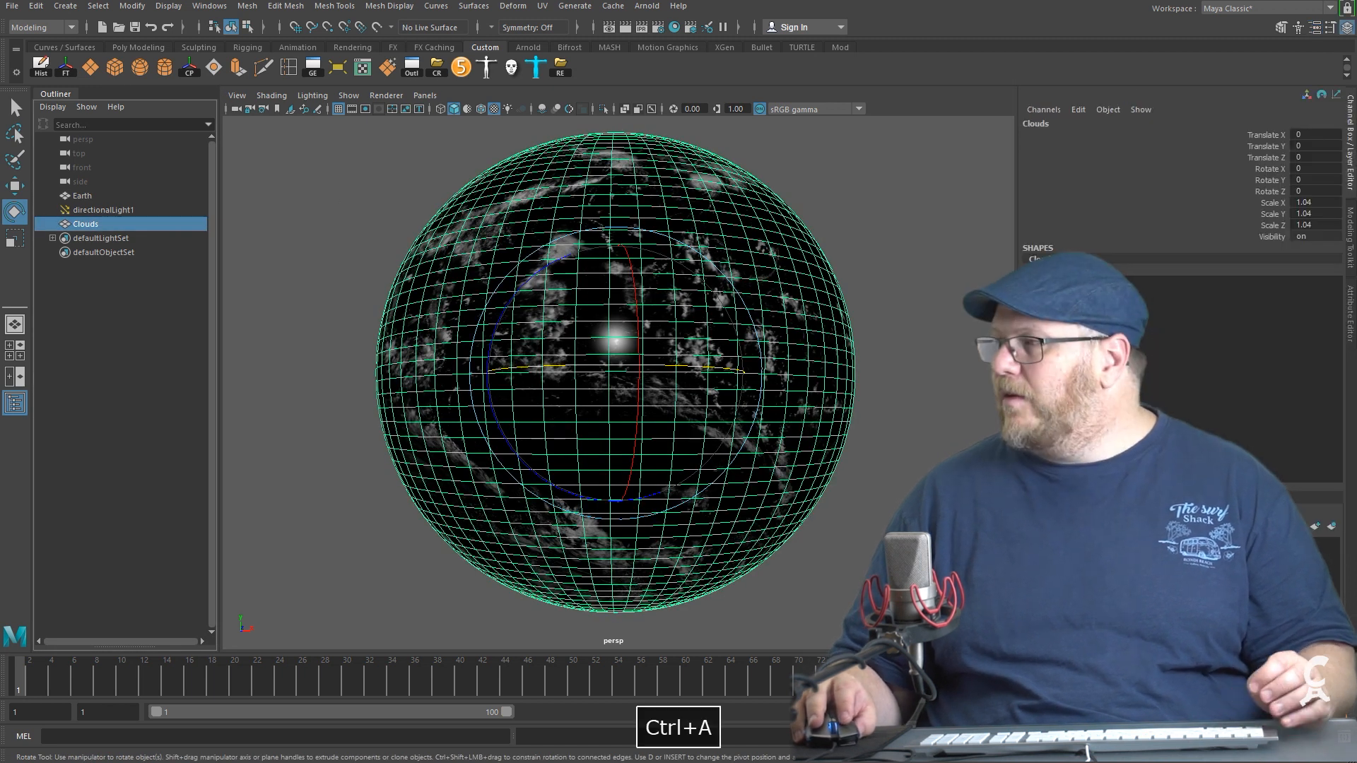
{"action": "left_click", "coordinate": [1316, 225]}
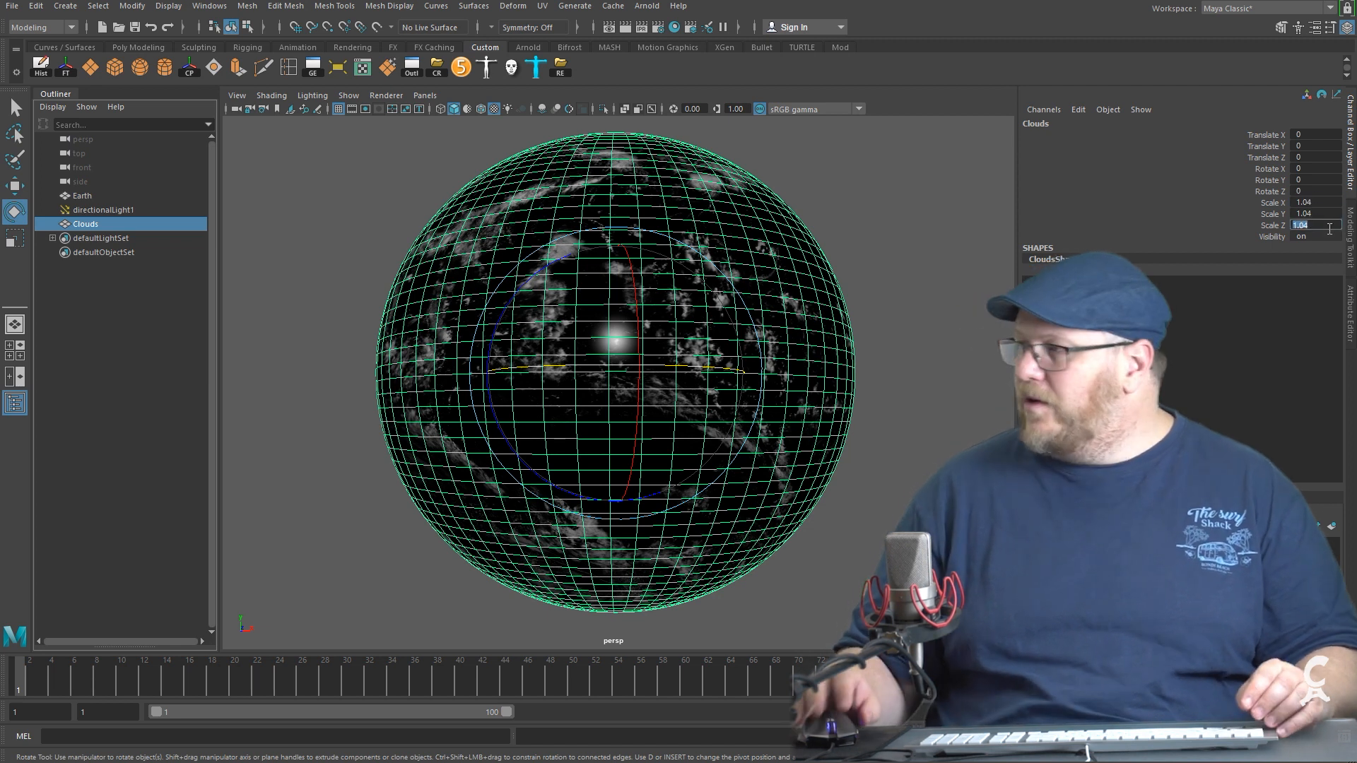
{"action": "left_click", "coordinate": [1315, 225], "text": "shift"}
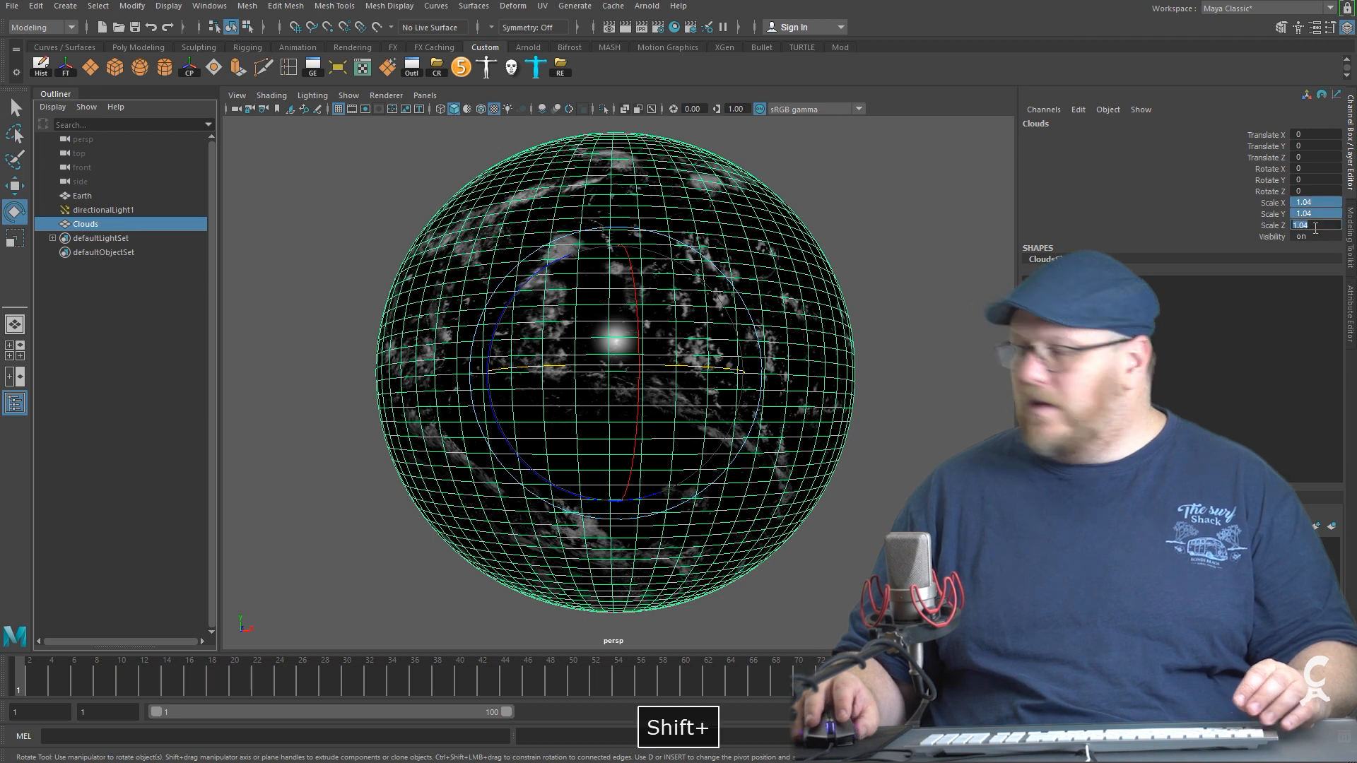
{"action": "type", "text": "1.000"}
{"action": "key", "text": "Return"}
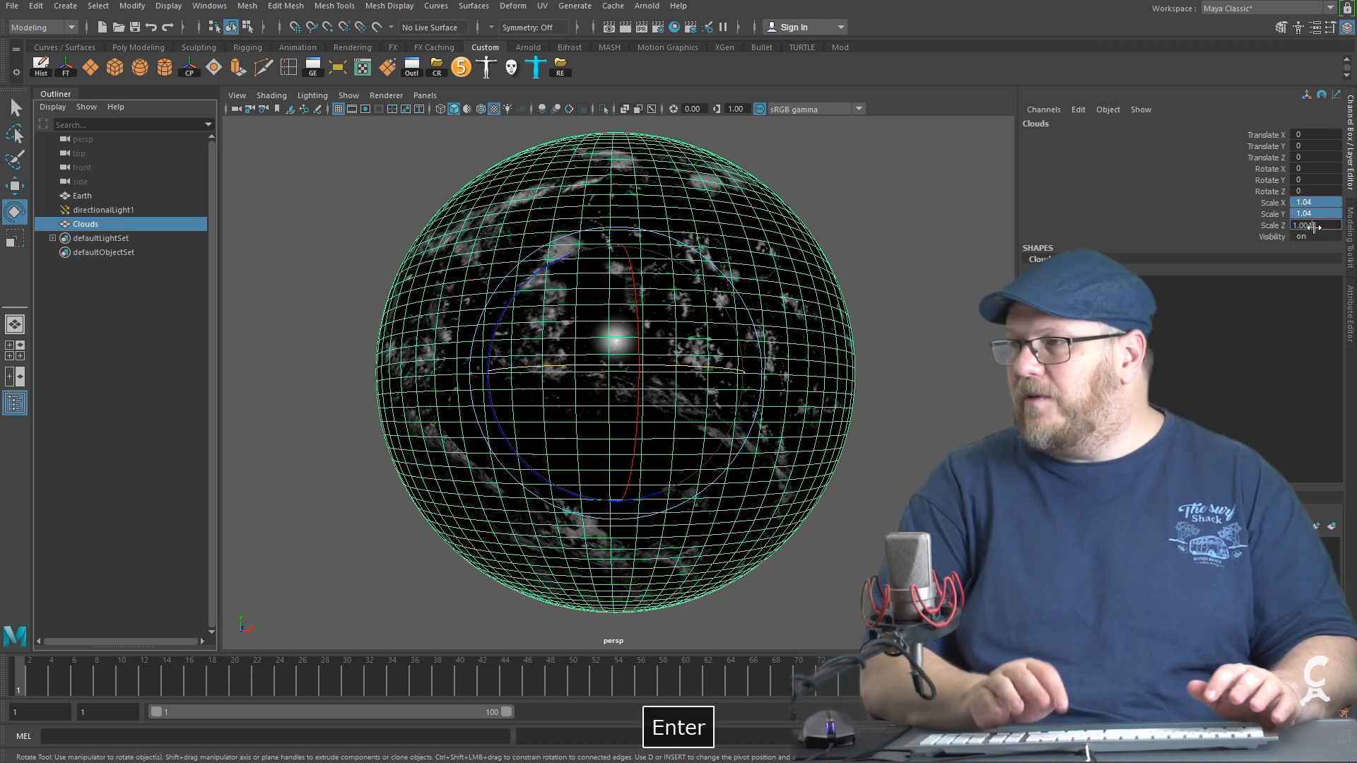
Render a closer view of the southern part of the globe to check the cloud layer's height above the surface.
{"action": "scroll", "coordinate": [514, 351], "scroll_direction": "up", "scroll_amount": 3}
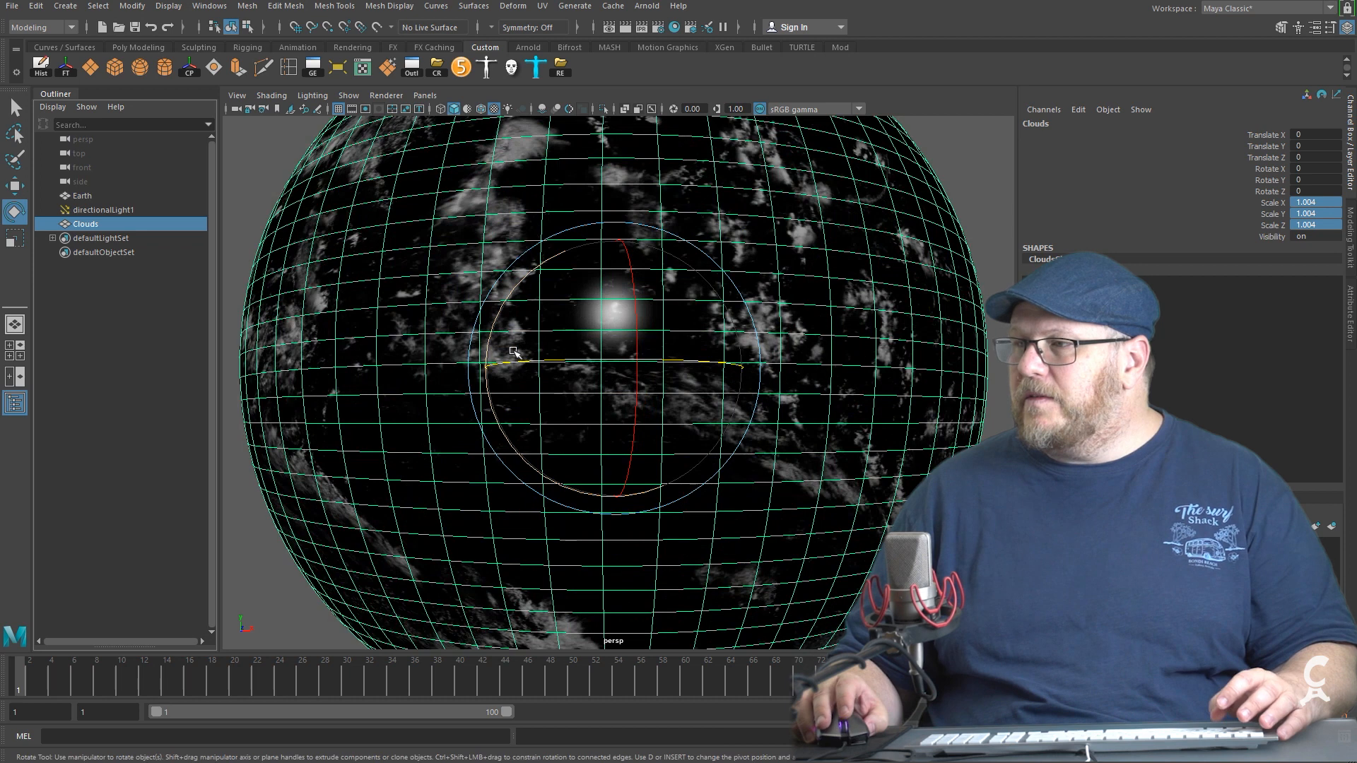
{"action": "left_click_drag", "start_coordinate": [540, 344], "coordinate": [646, 79], "text": "alt"}
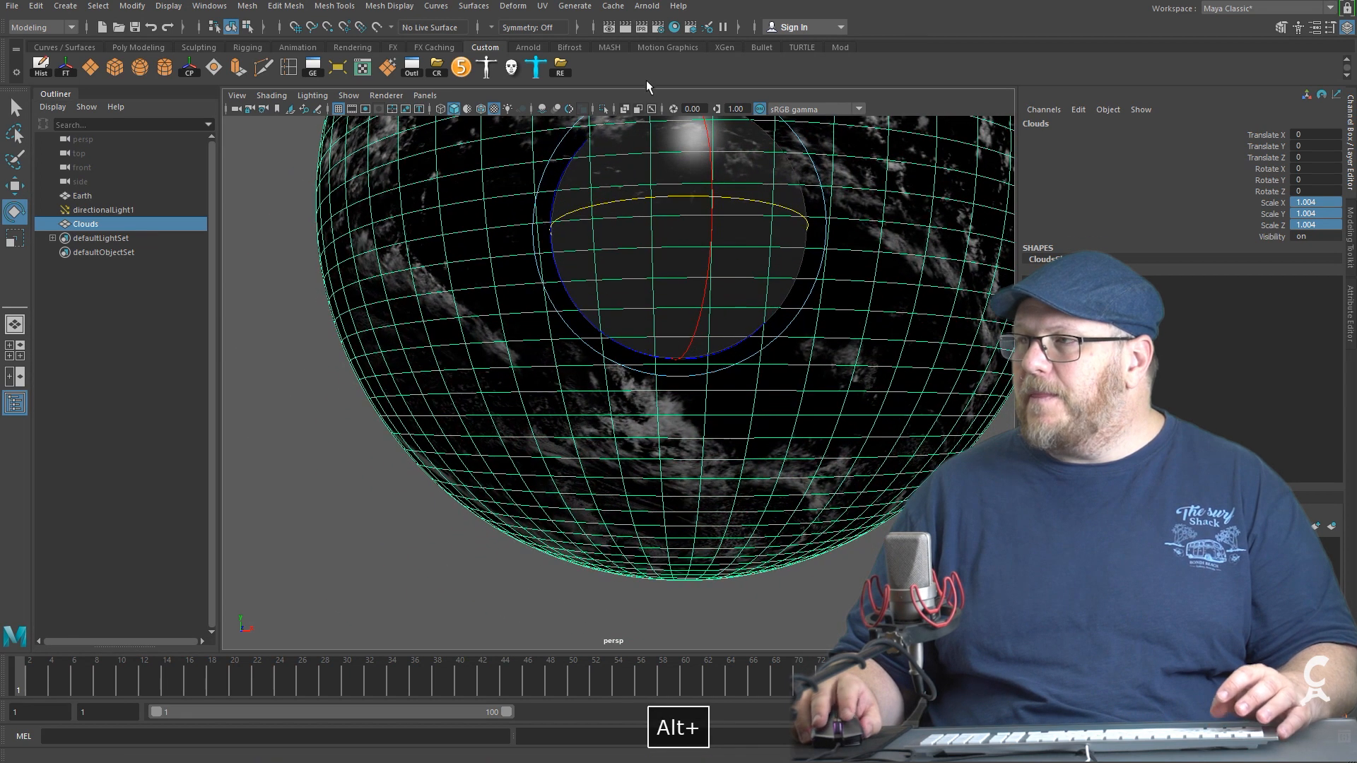
{"action": "left_click", "coordinate": [642, 27]}
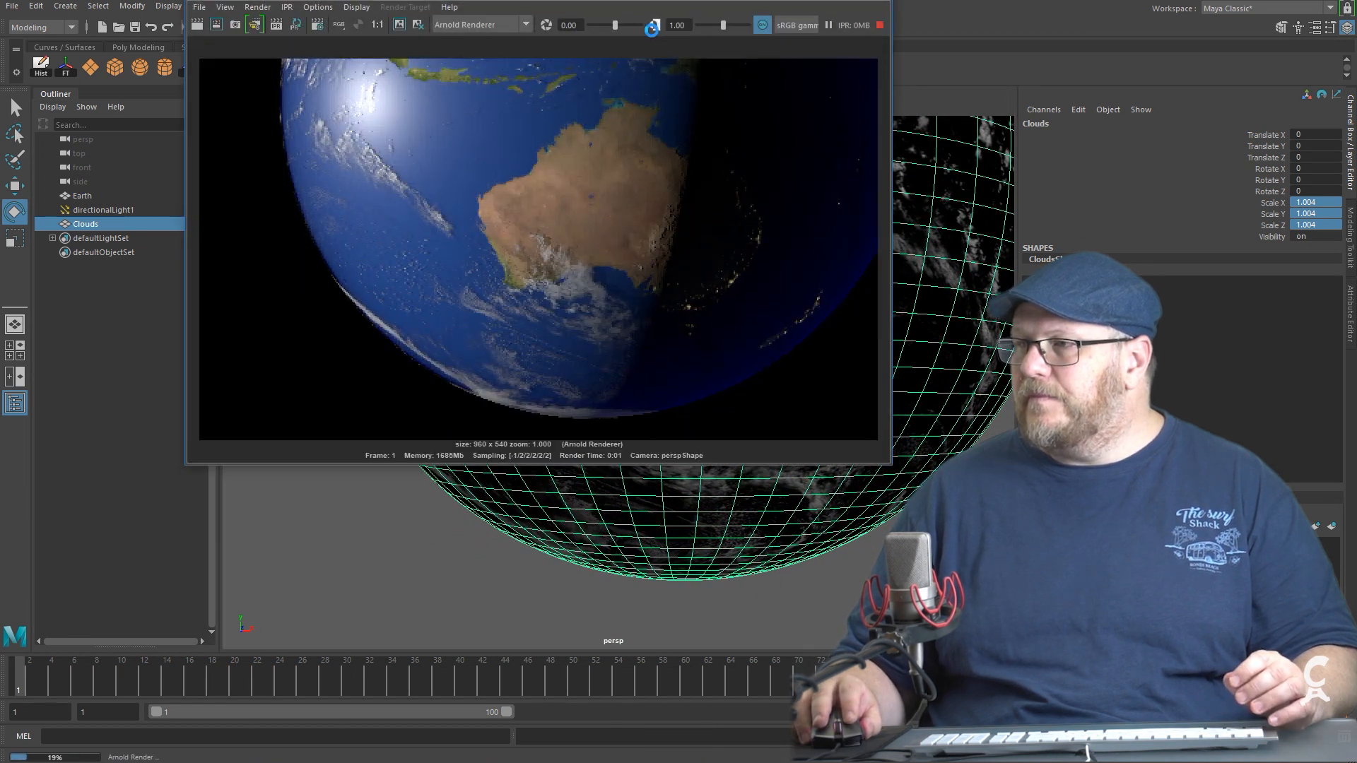
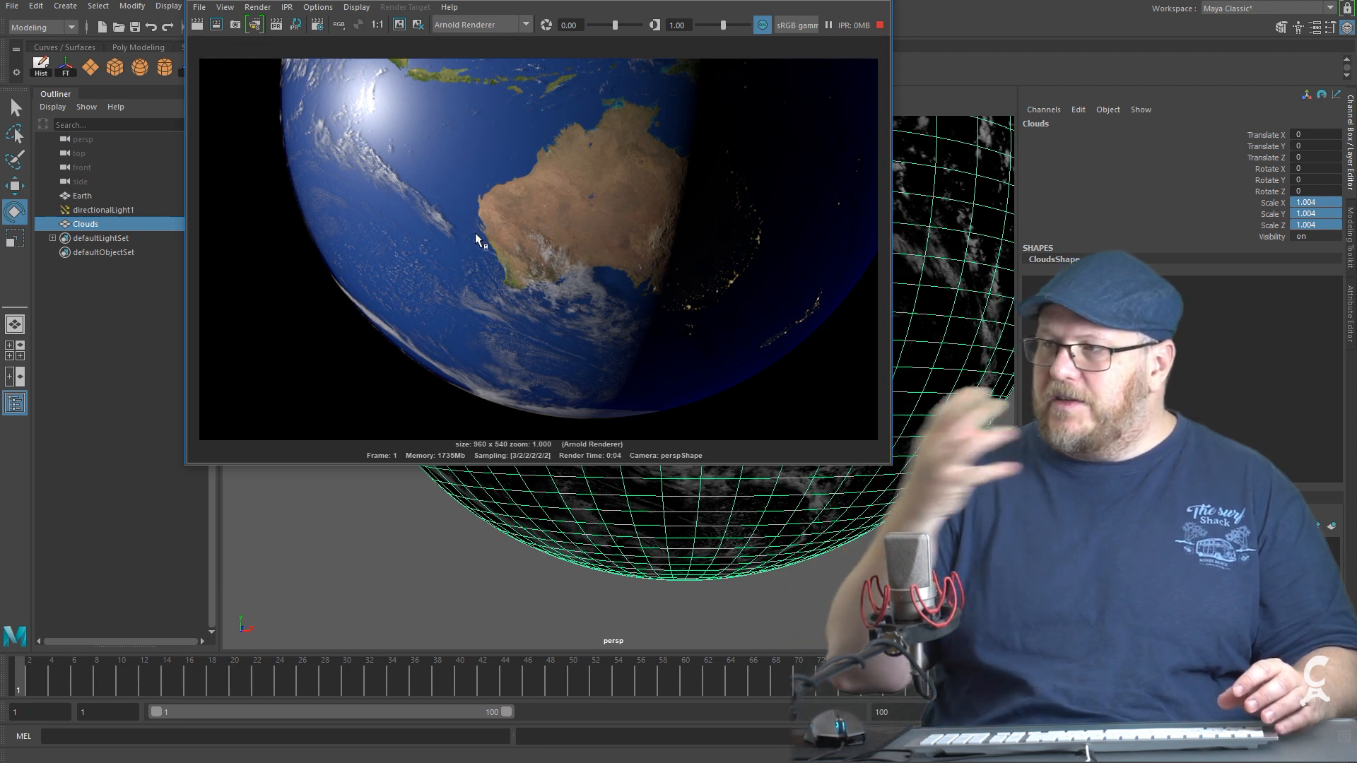
{"action": "left_click", "coordinate": [876, 2]}
Set both the specular weight and the specular roughness of the CloudsAi material to 0.3.
{"action": "right_click_drag", "start_coordinate": [587, 382], "coordinate": [415, 339], "text": "alt"}
{"action": "middle_click_drag", "start_coordinate": [415, 339], "coordinate": [380, 374], "text": "alt"}
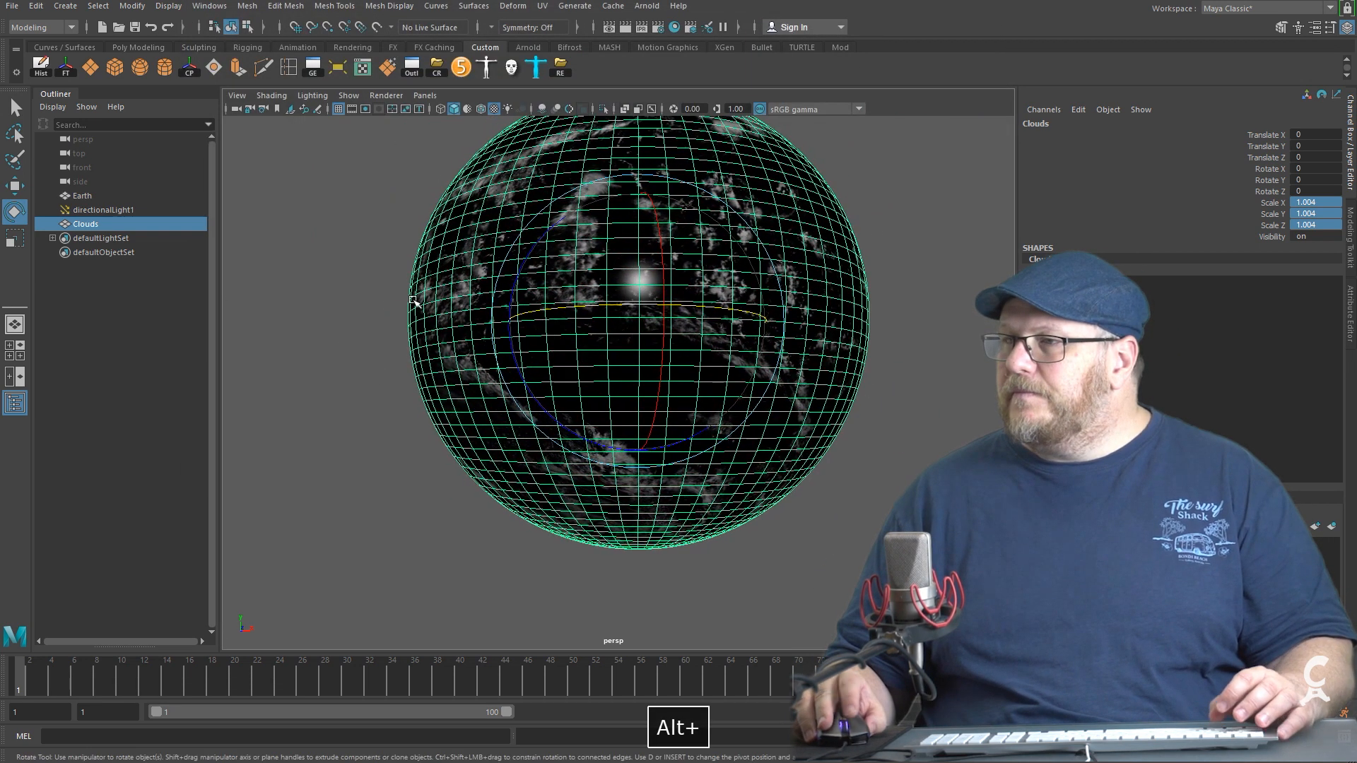
{"action": "left_click", "coordinate": [445, 260]}
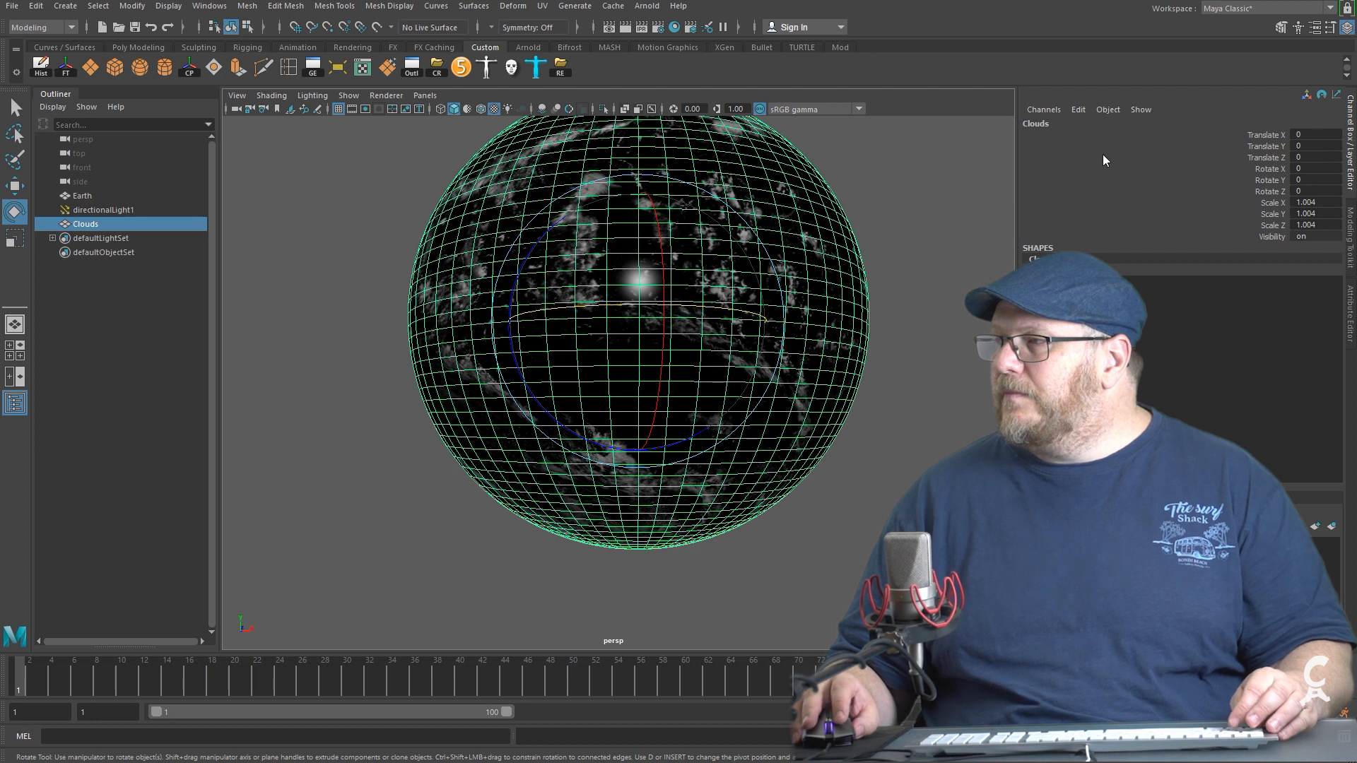
{"action": "key", "text": "ctrl+a"}
{"action": "left_click", "coordinate": [1152, 121]}
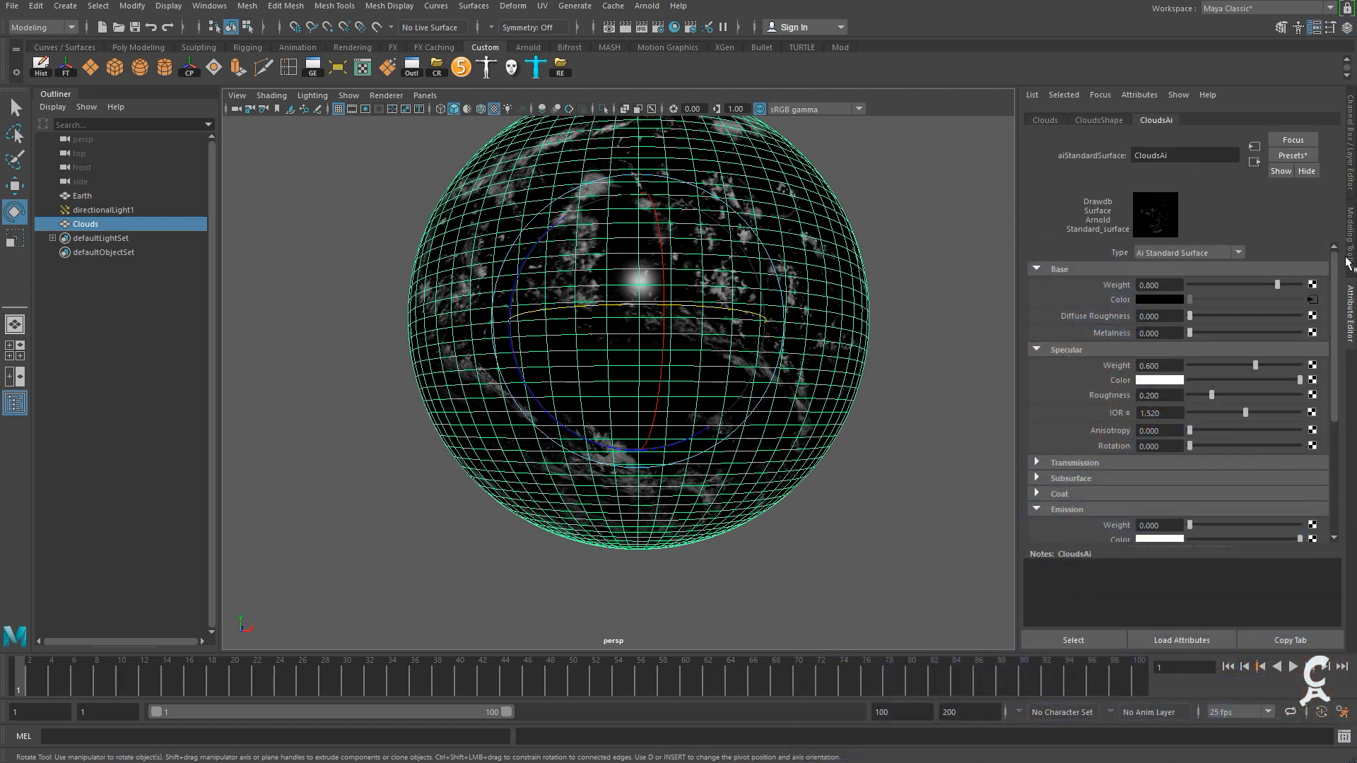
{"action": "type", "text": ".3"}
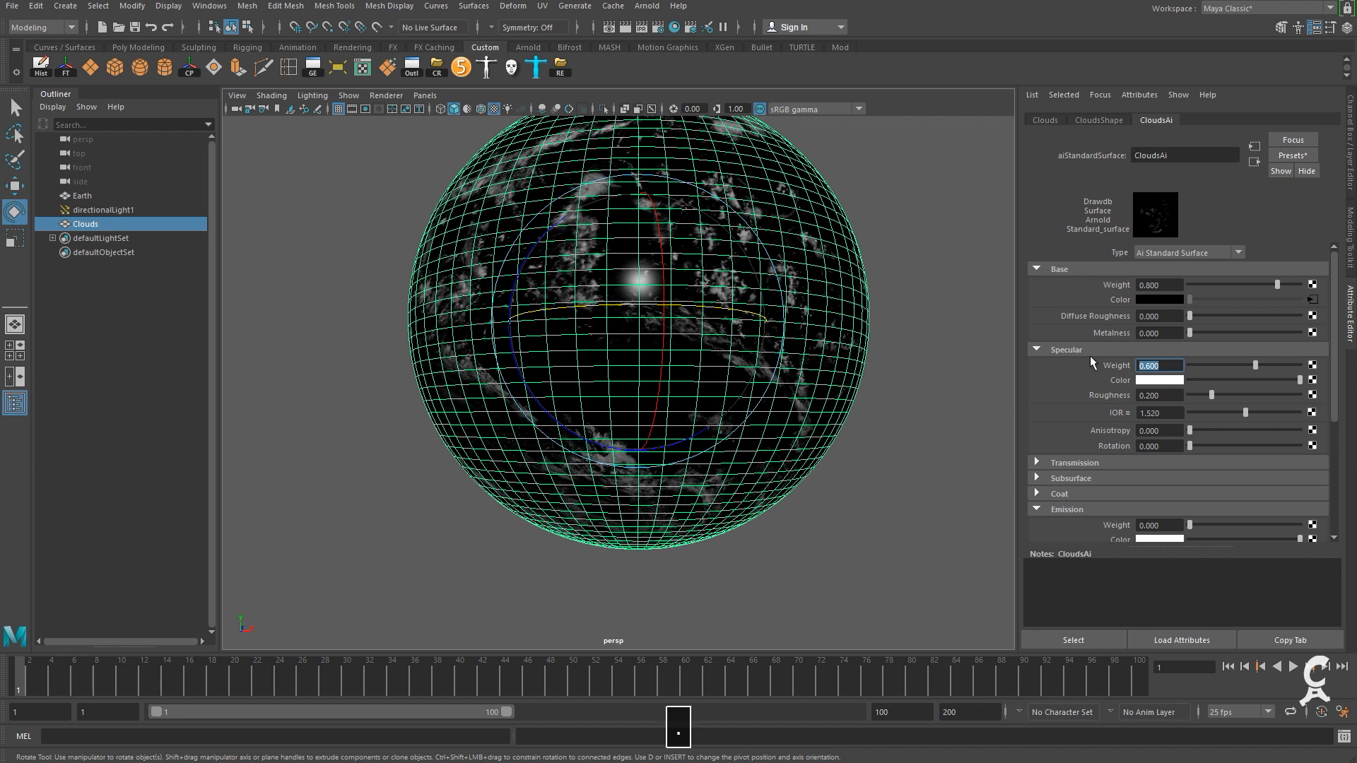
{"action": "key", "text": "Tab"}
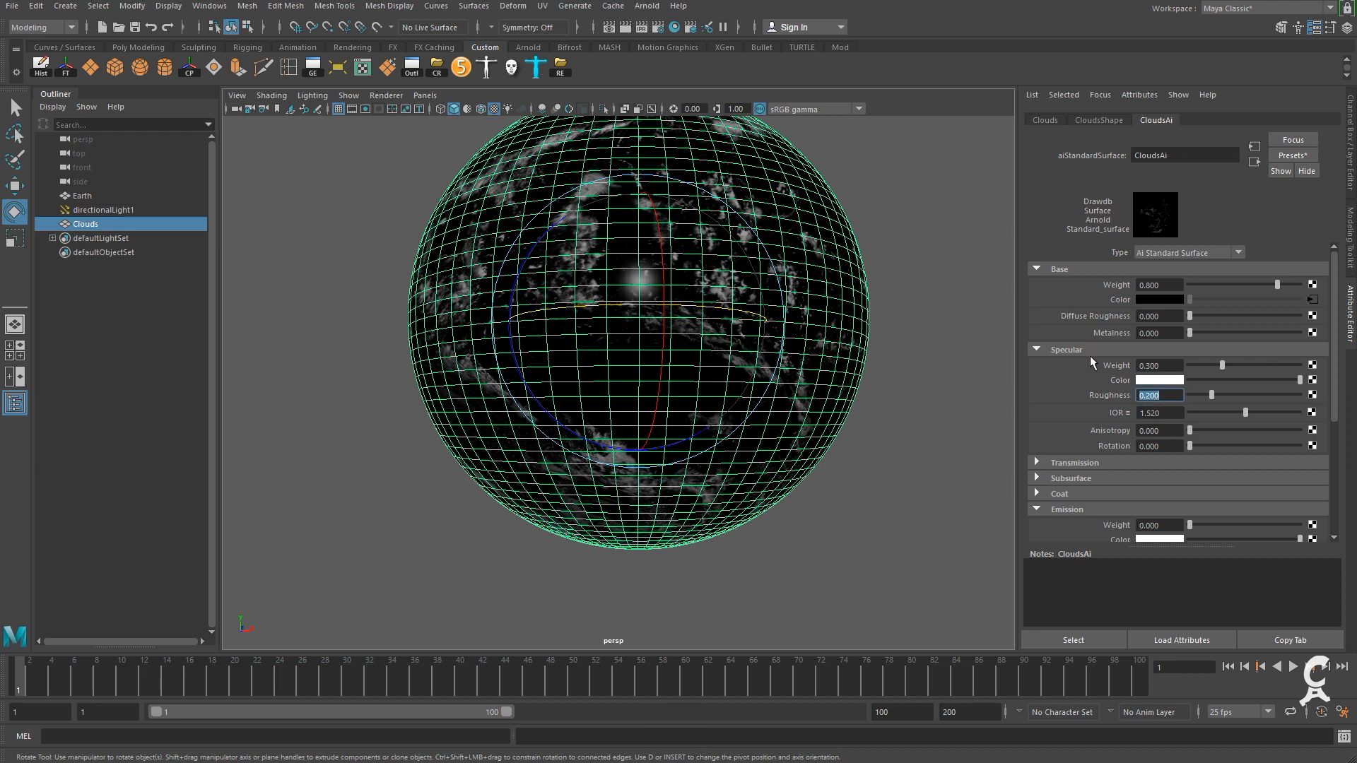
{"action": "type", "text": ".3"}
{"action": "key", "text": "Tab"}
Save the scene with the updated cloud material.
{"action": "left_click", "coordinate": [645, 27]}
{"action": "left_click", "coordinate": [10, 95]}
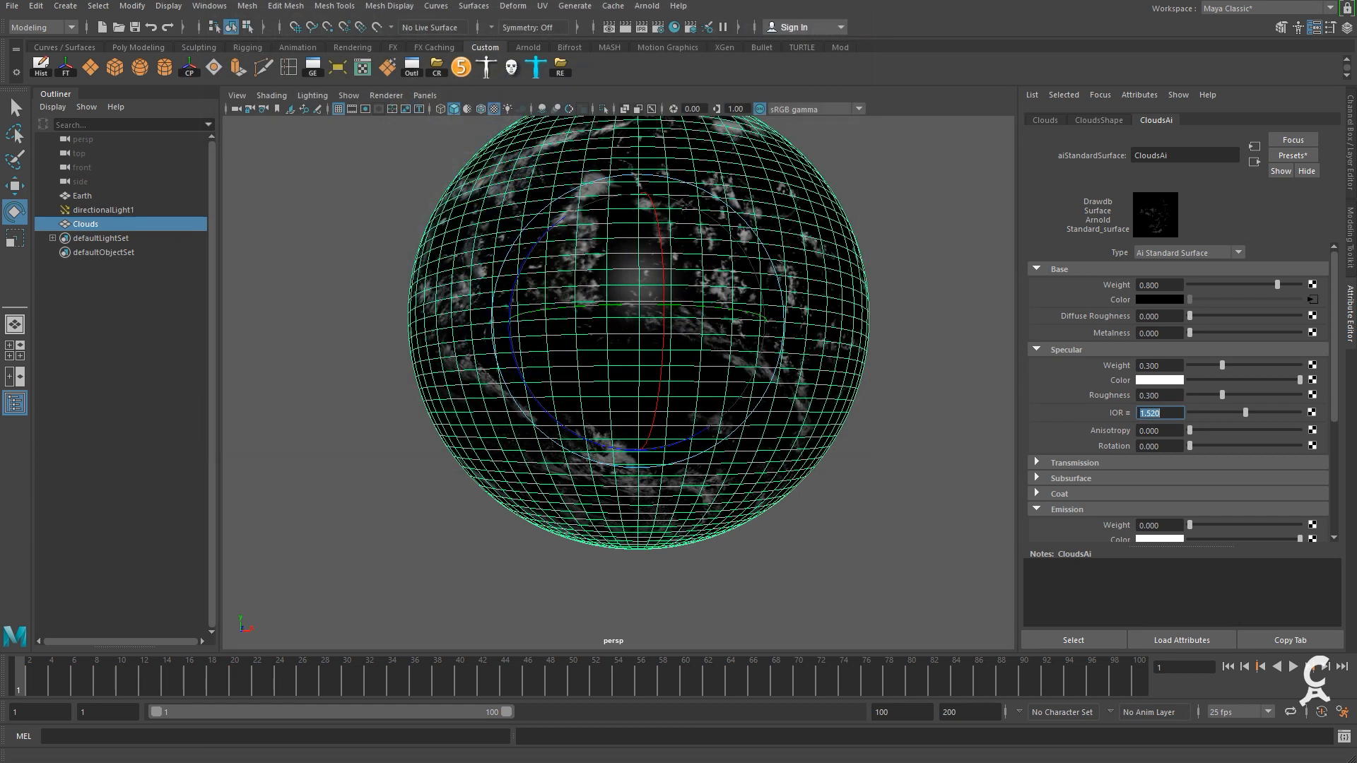
{"action": "key", "text": "ctrl+s"}
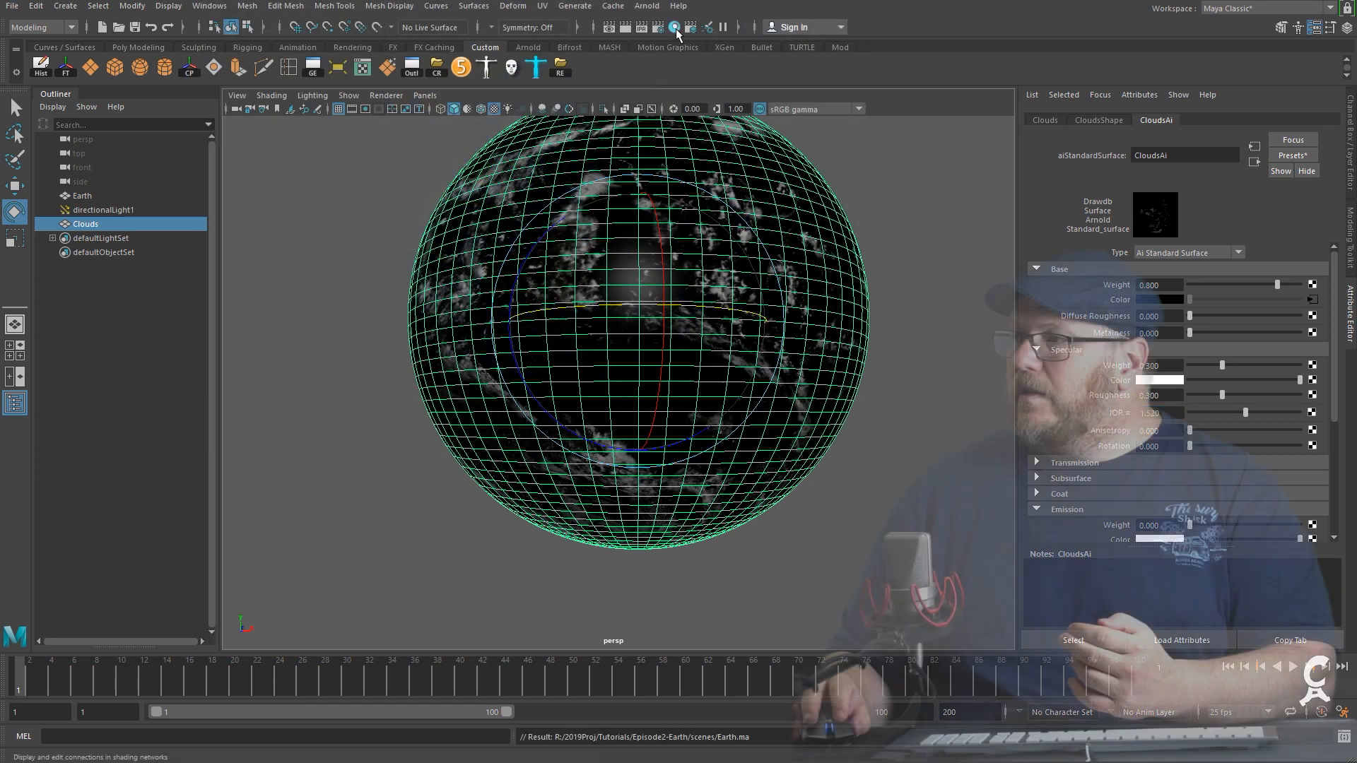
Open Hypershade and move the CloudsAi shading network clear of the Earth material nodes in the graph.
{"action": "left_click", "coordinate": [676, 27]}
{"action": "left_click_drag", "start_coordinate": [958, 346], "coordinate": [796, 120]}
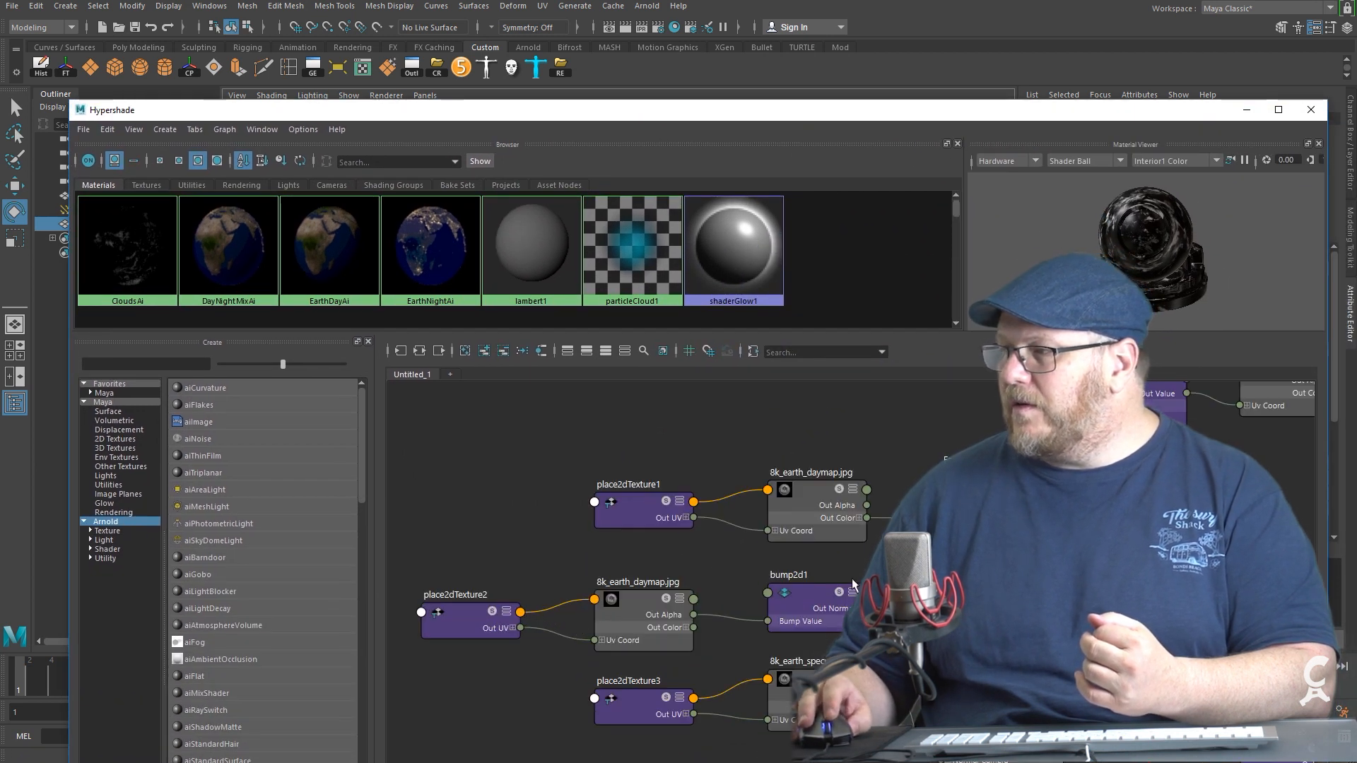
{"action": "scroll", "coordinate": [855, 590], "scroll_direction": "down", "scroll_amount": 2}
{"action": "scroll", "coordinate": [903, 585], "scroll_direction": "down", "scroll_amount": 3}
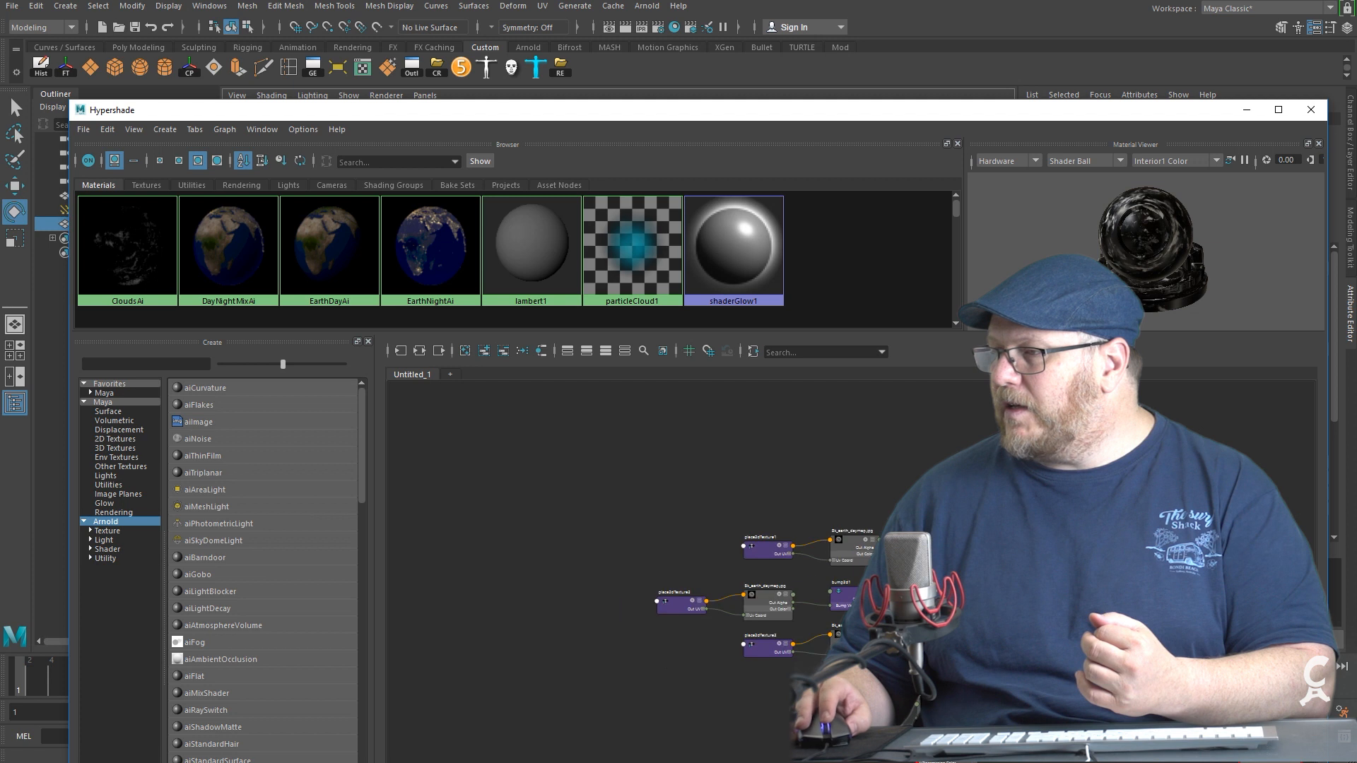
{"action": "scroll", "coordinate": [1038, 601], "scroll_direction": "up", "scroll_amount": 3}
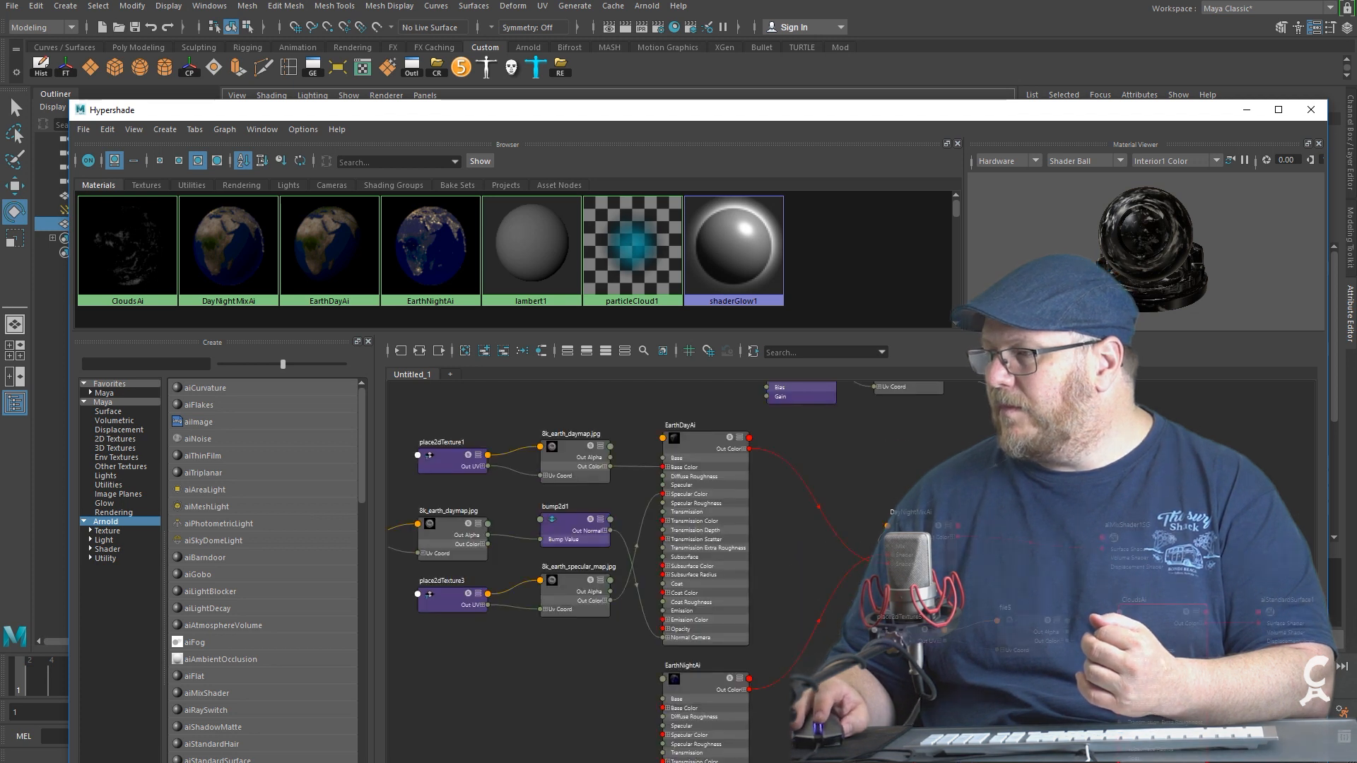
{"action": "scroll", "coordinate": [1141, 660], "scroll_direction": "down", "scroll_amount": 2}
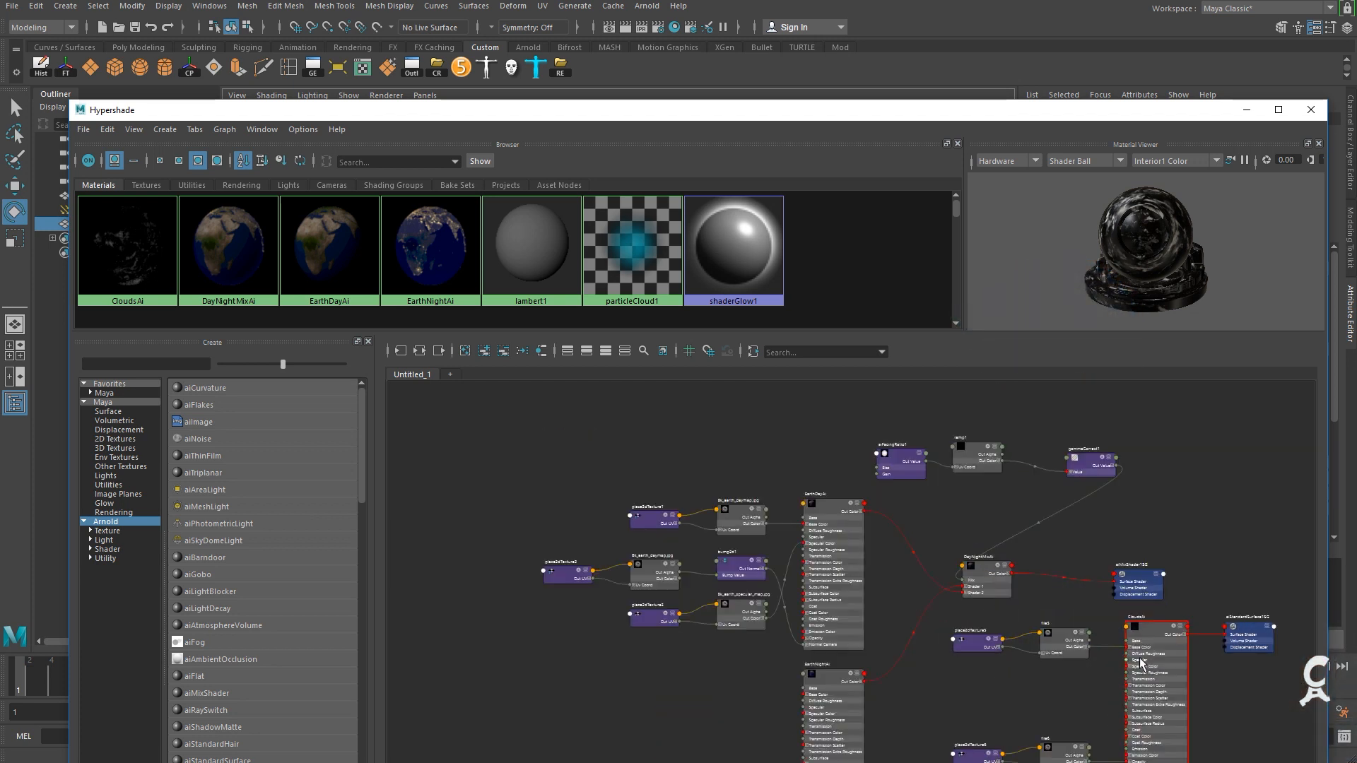
{"action": "middle_click_drag", "start_coordinate": [1153, 659], "coordinate": [942, 557], "text": "alt"}
{"action": "left_click_drag", "start_coordinate": [1140, 543], "coordinate": [755, 697]}
{"action": "left_click_drag", "start_coordinate": [786, 590], "coordinate": [940, 606]}
{"action": "middle_click_drag", "start_coordinate": [939, 607], "coordinate": [756, 523], "text": "alt"}
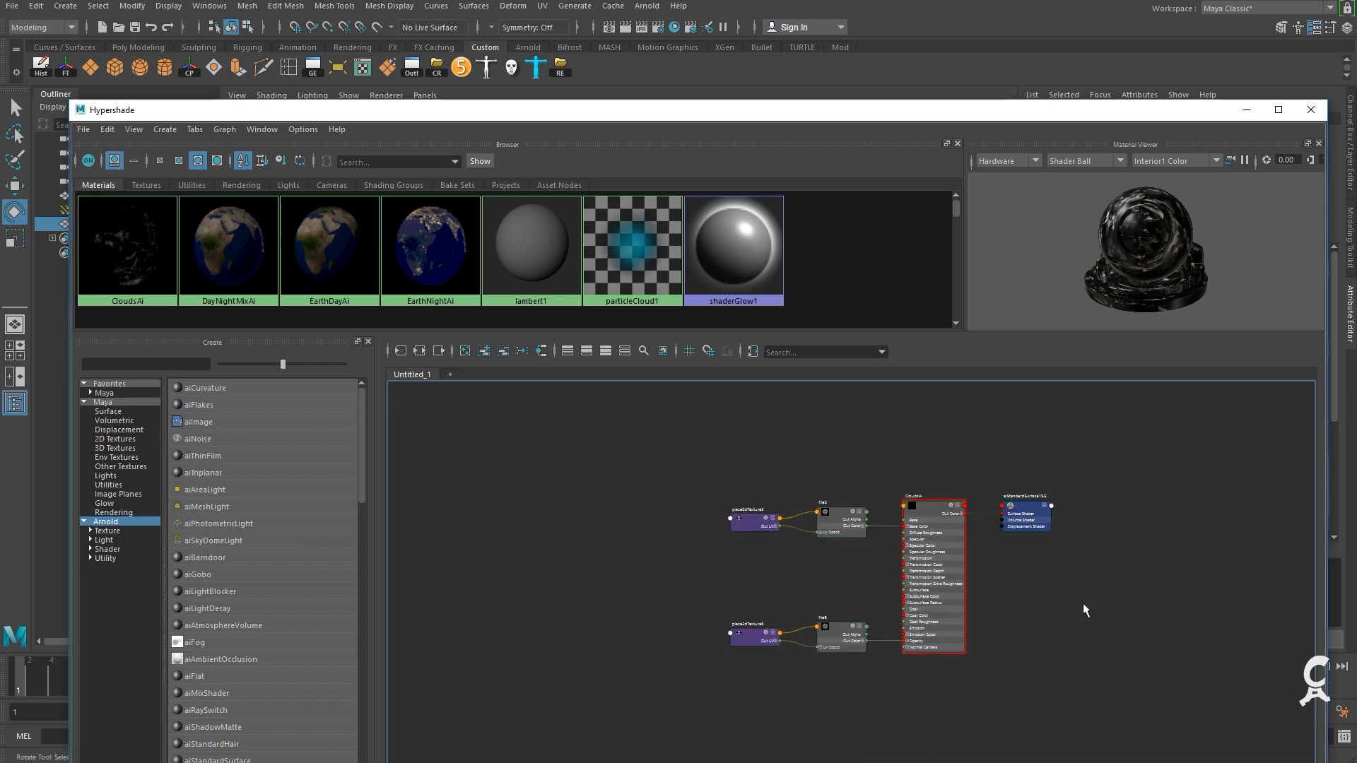
Select the aiStandardSurface1SG shading group connected to CloudsAi, put Hypershade away, and show the shading group's attributes.
{"action": "scroll", "coordinate": [1039, 611], "scroll_direction": "up", "scroll_amount": 4}
{"action": "middle_click_drag", "start_coordinate": [1070, 537], "coordinate": [967, 627], "text": "alt"}
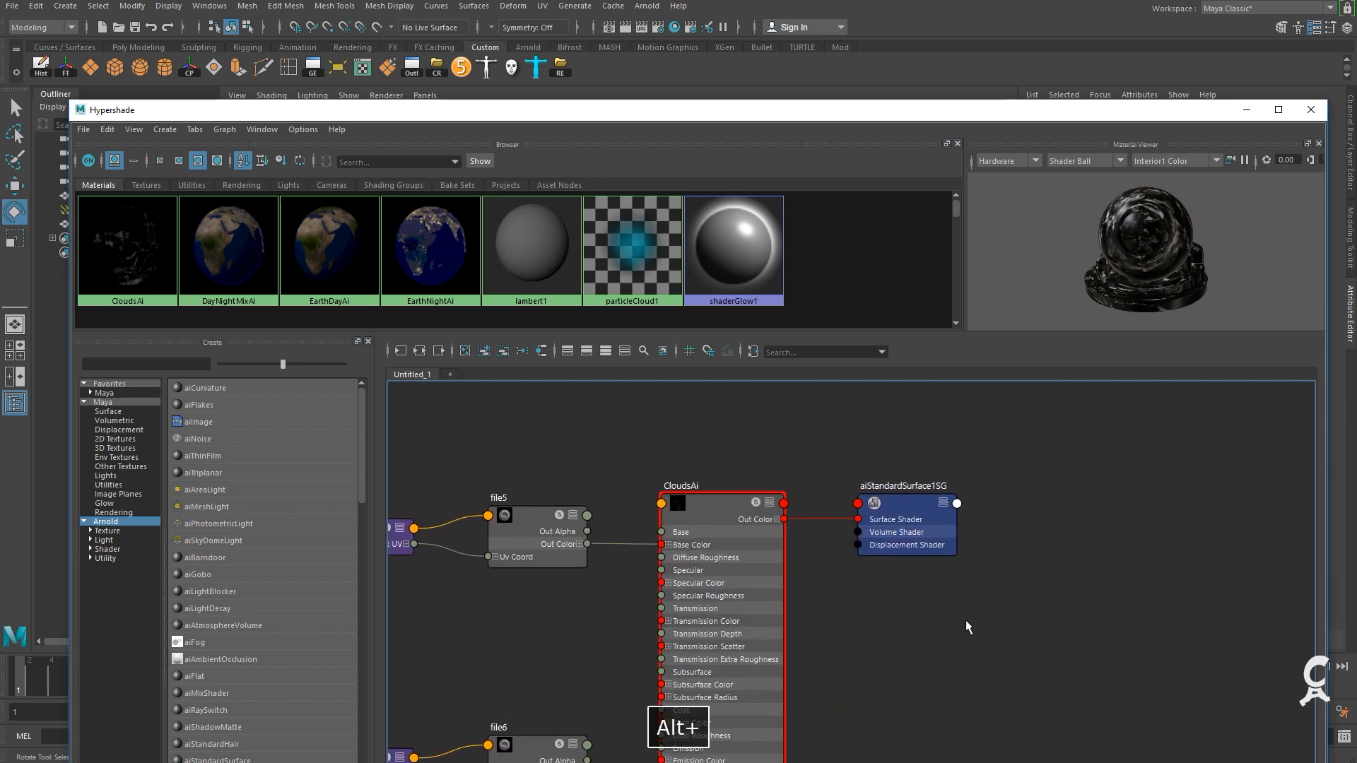
{"action": "left_click", "coordinate": [910, 509]}
{"action": "left_click", "coordinate": [1246, 110]}
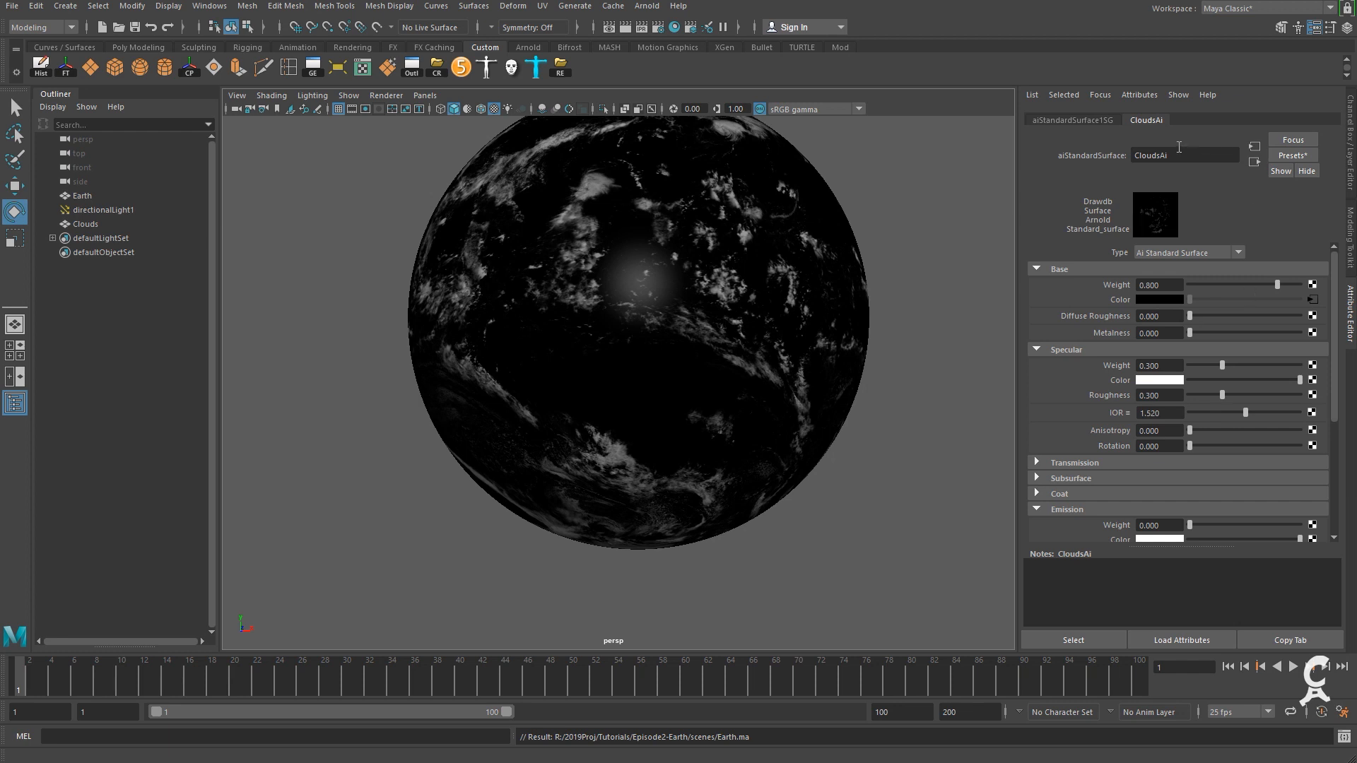
{"action": "left_click", "coordinate": [1088, 121]}
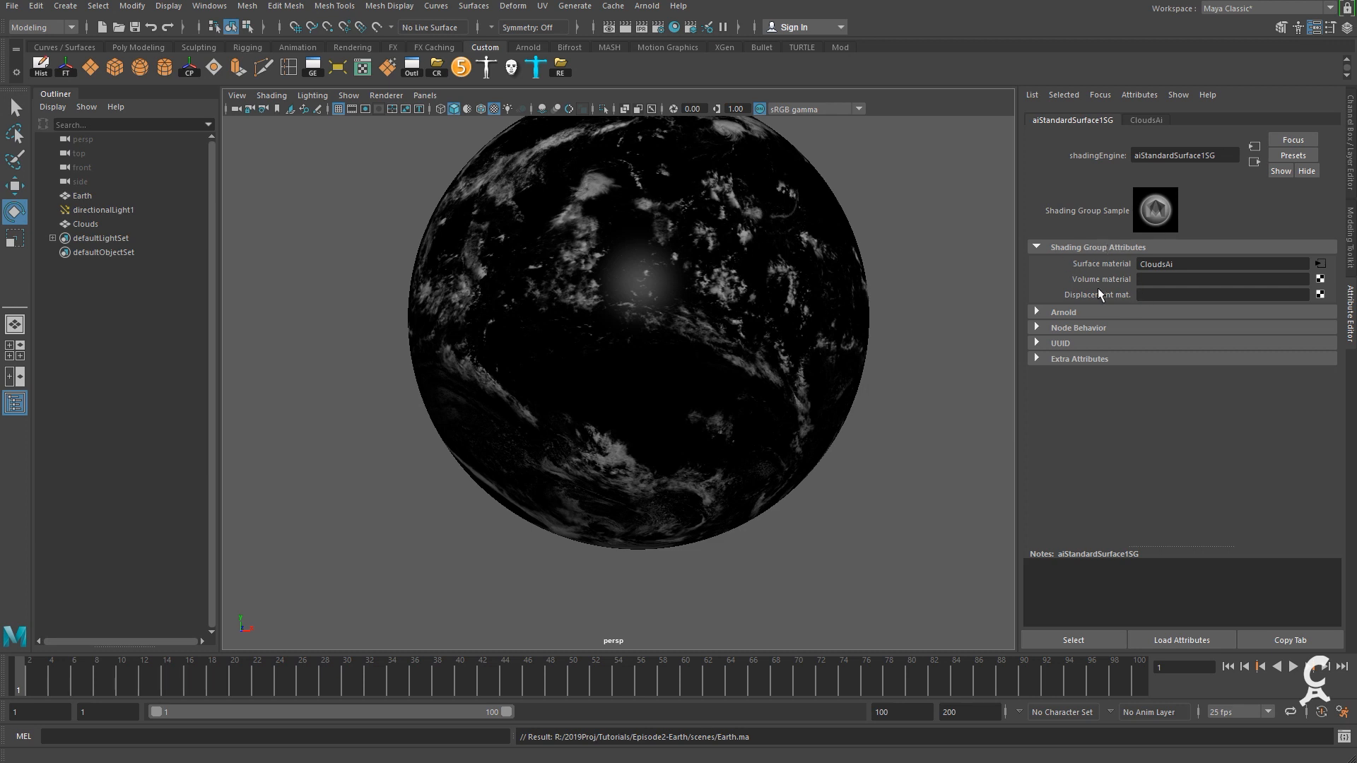
Connect a file texture to the shading group's displacement material and load 8k_earth_clouds_INVERTED.jpg as its image.
{"action": "left_click", "coordinate": [1319, 295]}
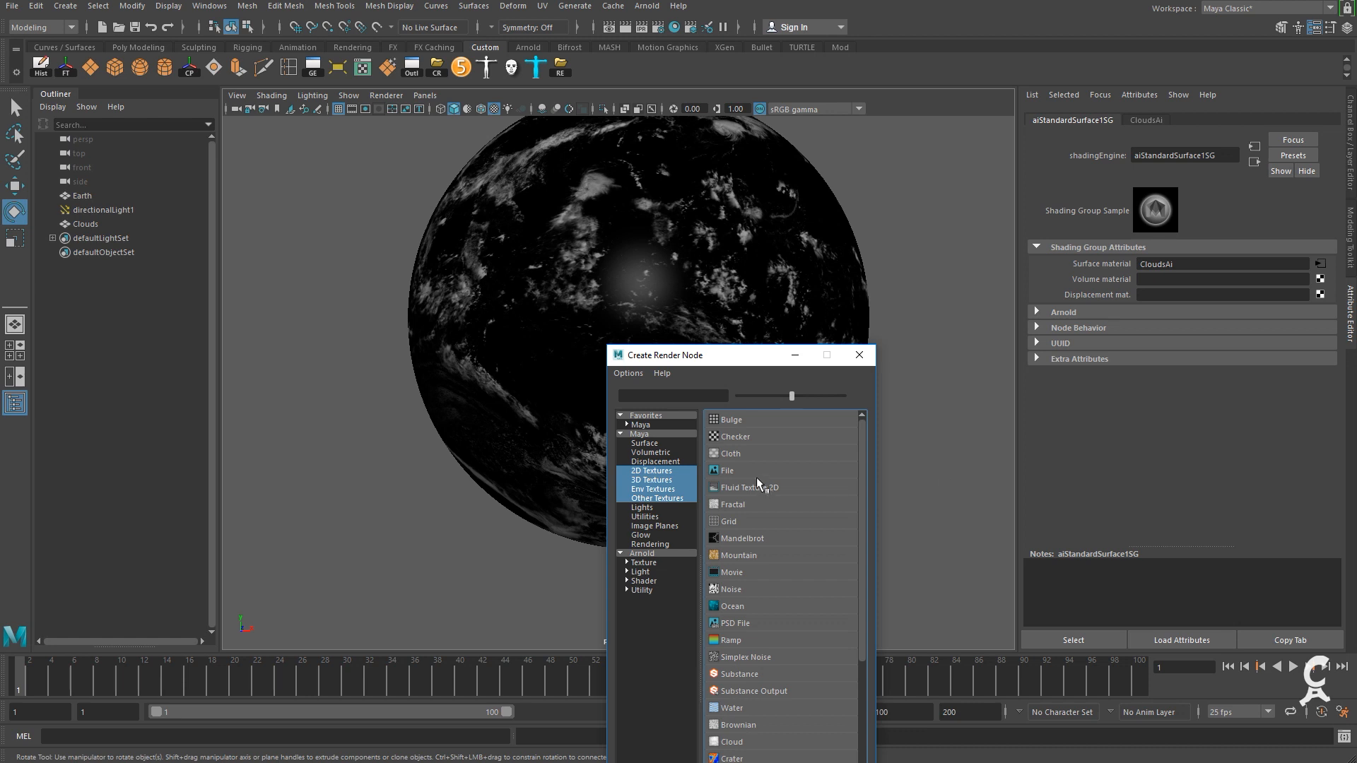
{"action": "left_click", "coordinate": [735, 471]}
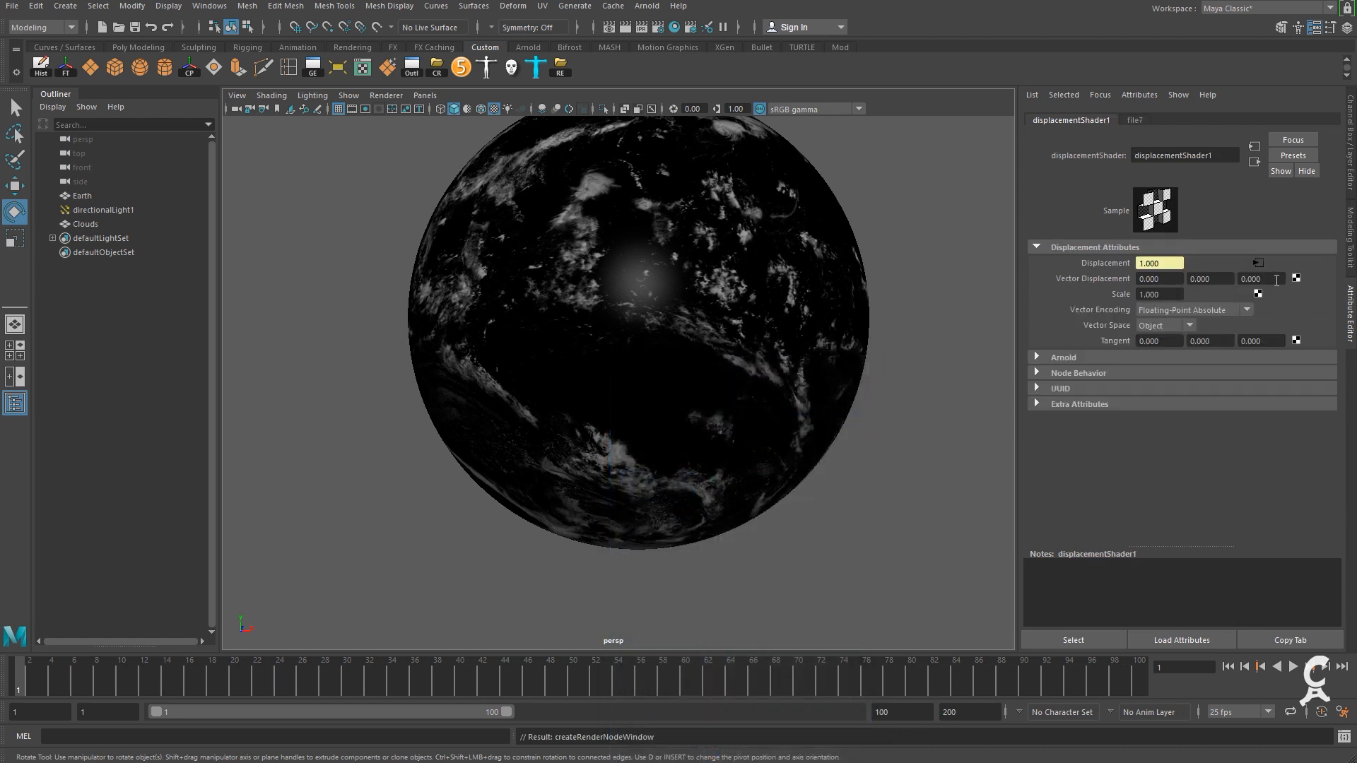
{"action": "left_click", "coordinate": [1259, 263]}
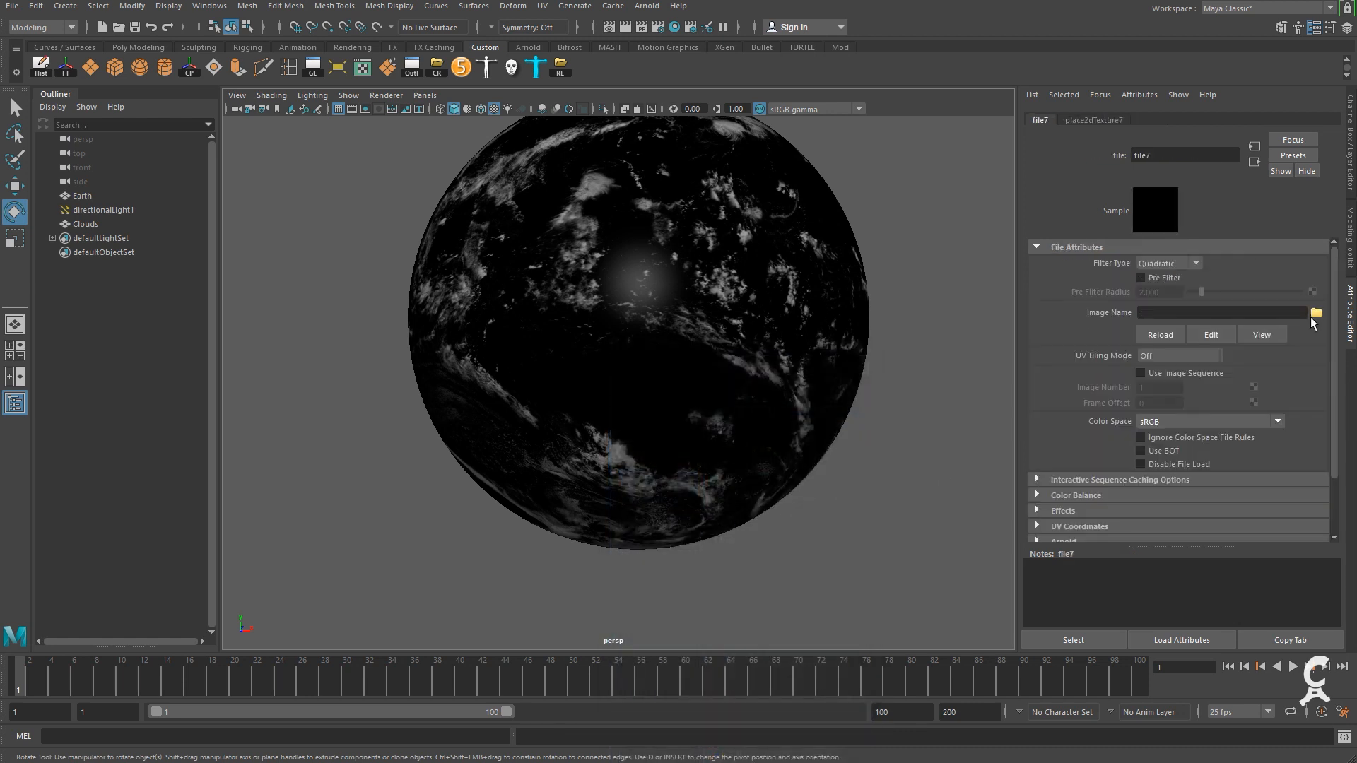
{"action": "left_click", "coordinate": [1315, 313]}
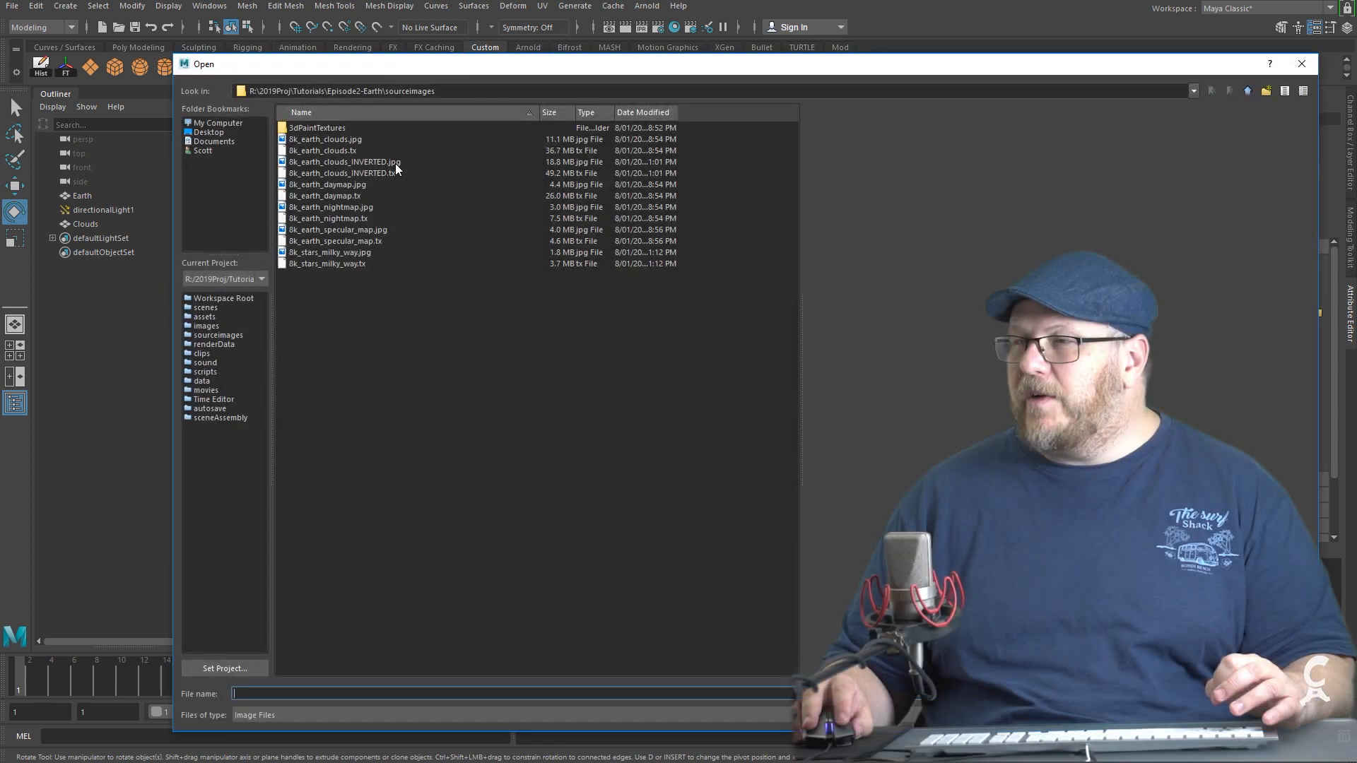
{"action": "left_click", "coordinate": [333, 161]}
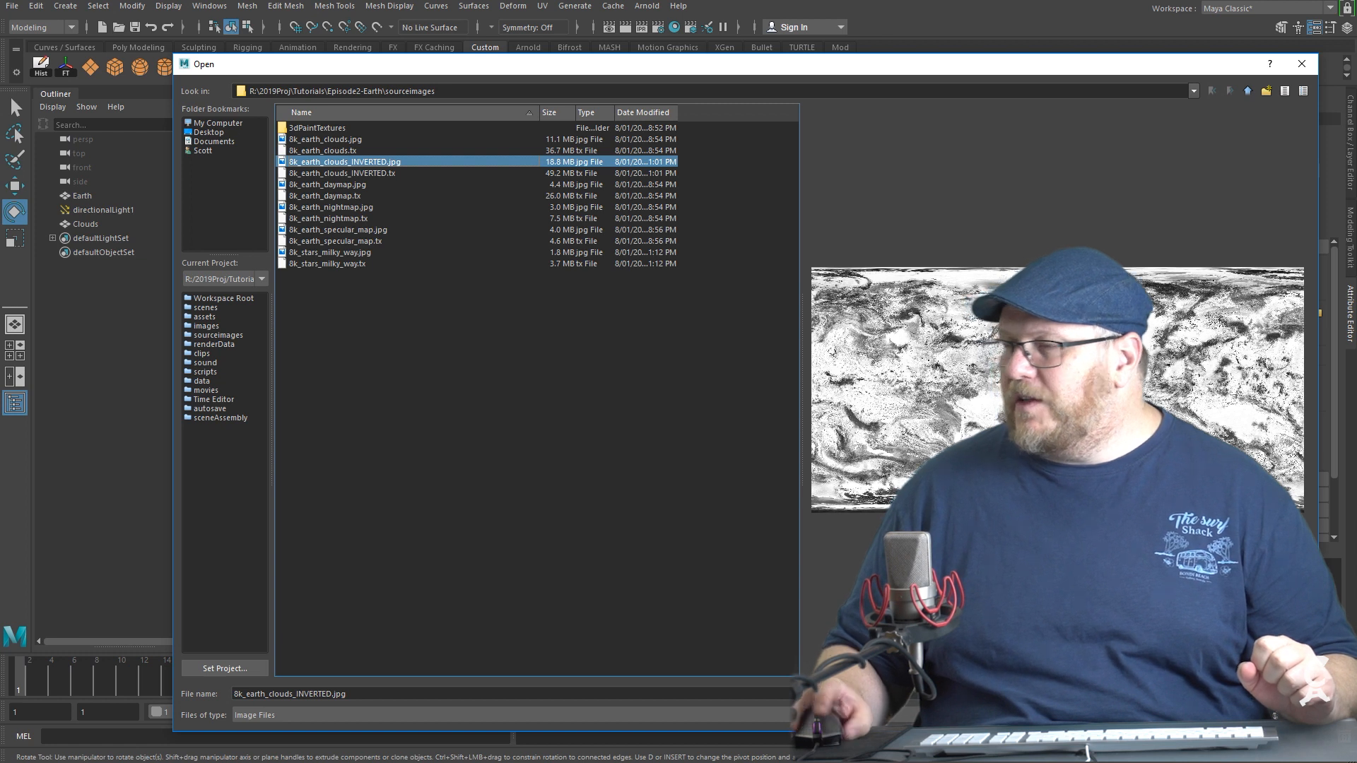
{"action": "key", "text": "Return"}
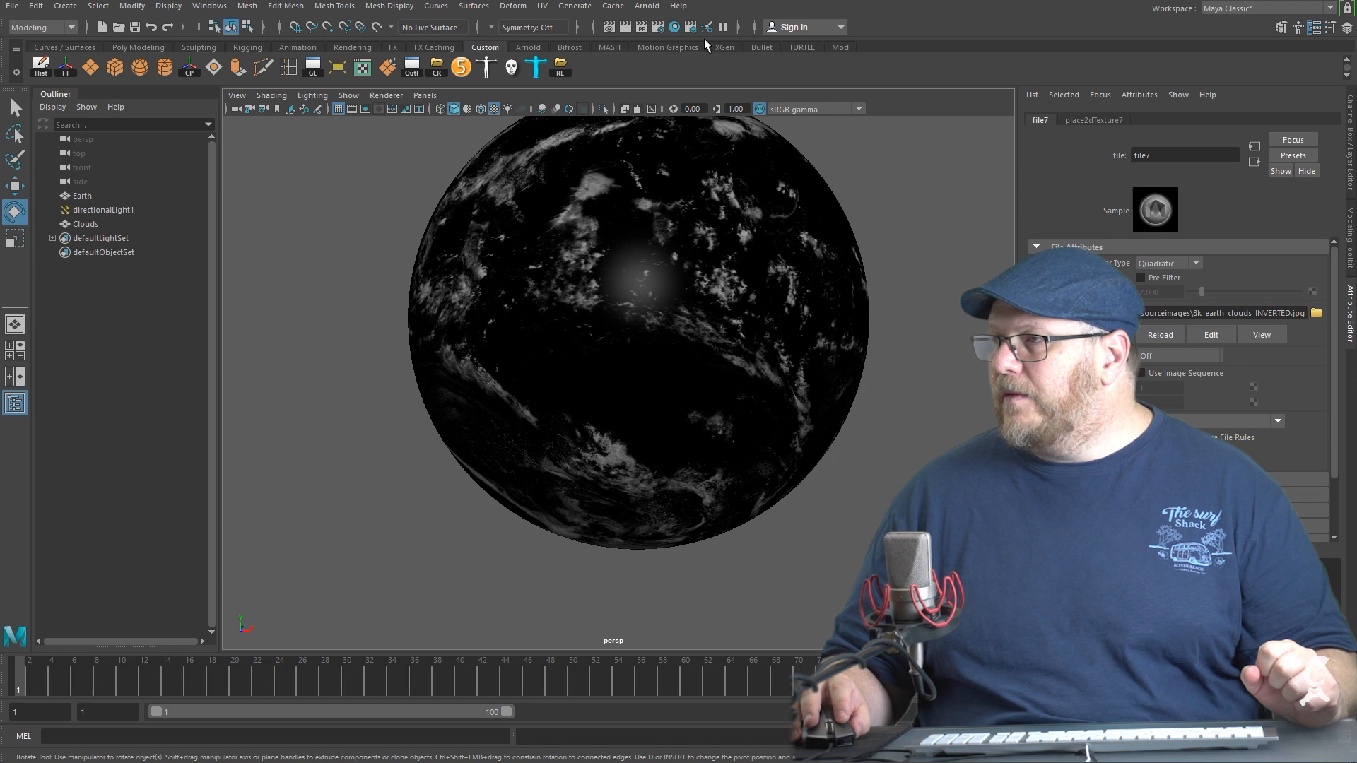
Render the cloud layer in full view and in close-up, and show the displacement shader's attributes.
{"action": "left_click", "coordinate": [641, 28]}
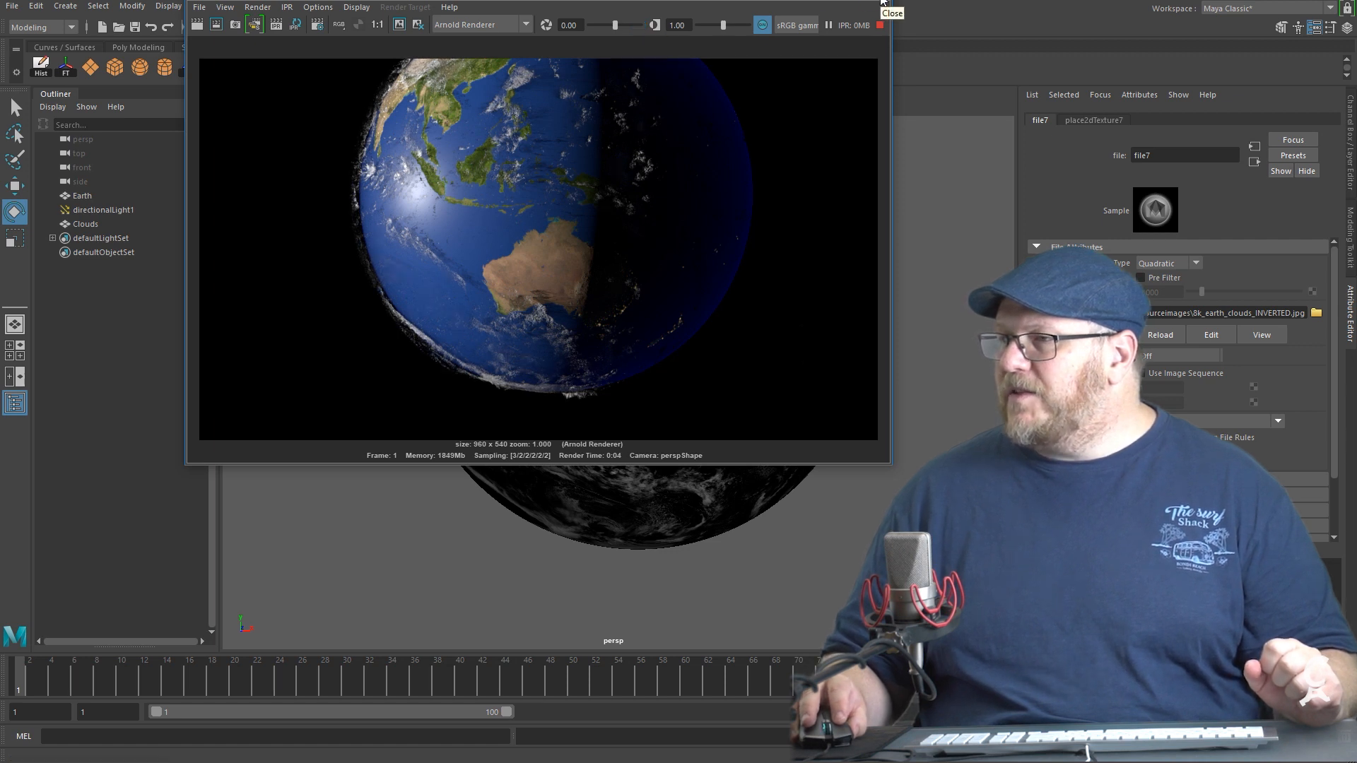
{"action": "left_click", "coordinate": [883, 3]}
{"action": "scroll", "coordinate": [727, 388], "scroll_direction": "up", "scroll_amount": 5}
{"action": "left_click_drag", "start_coordinate": [718, 486], "coordinate": [742, 337], "text": "alt"}
{"action": "left_click", "coordinate": [642, 28]}
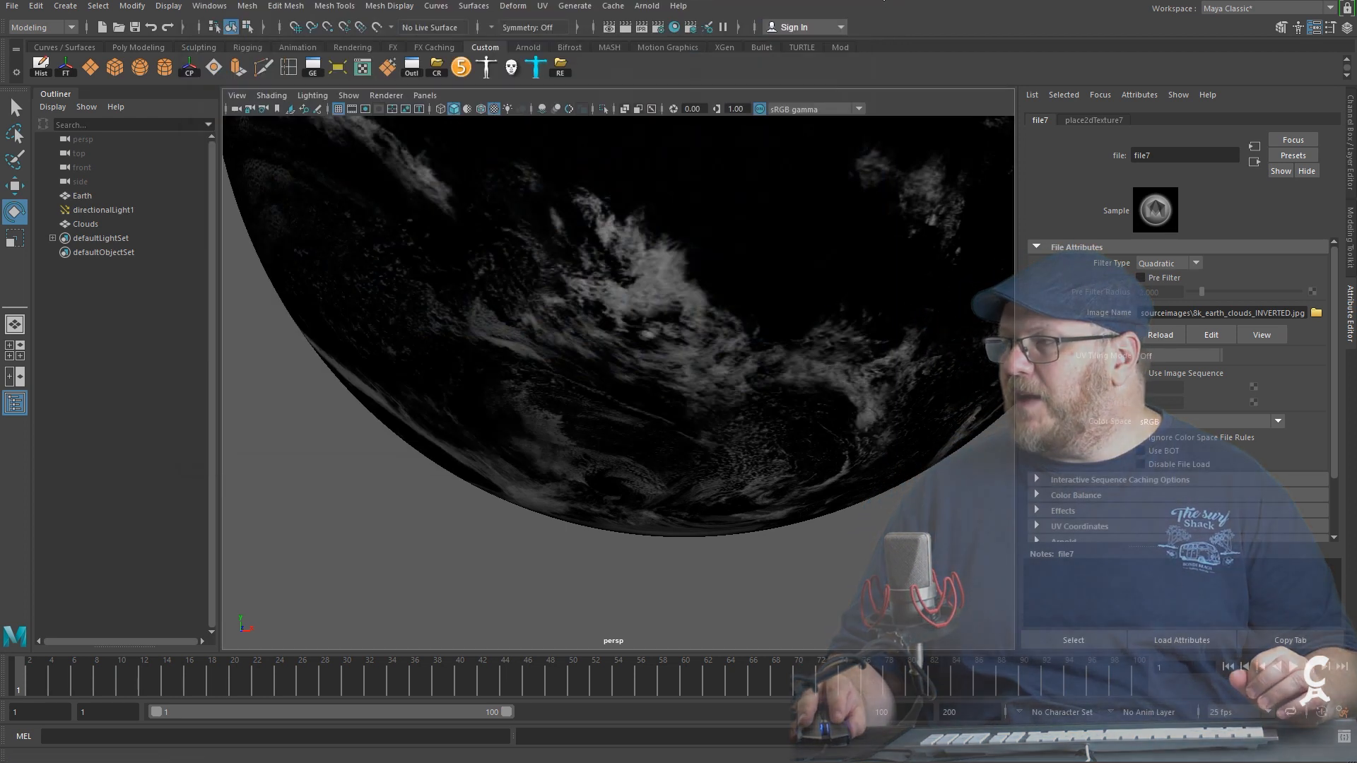
{"action": "left_click", "coordinate": [1254, 163]}
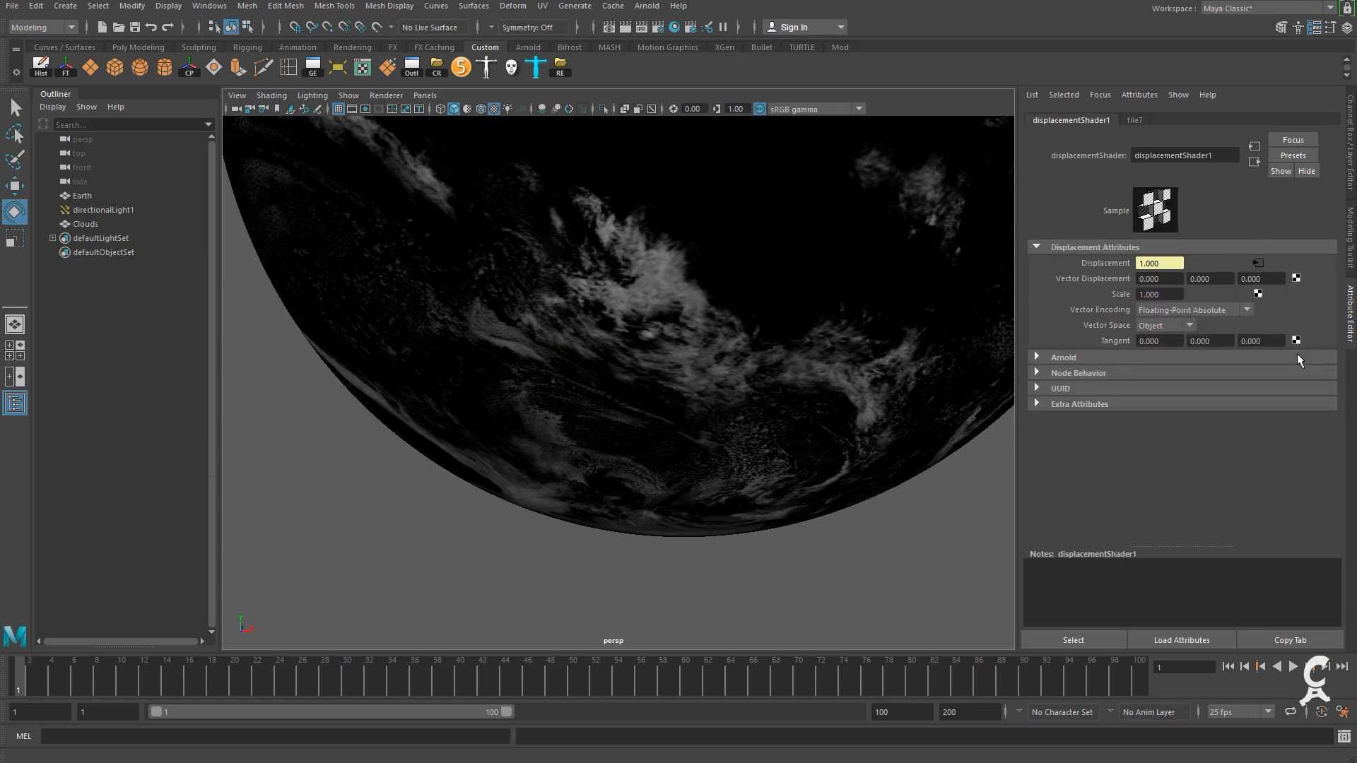
Set the displacement shader's scale to 0.15 and render the close-up of the clouds.
{"action": "left_click", "coordinate": [1141, 293]}
{"action": "type", "text": ".15"}
{"action": "key", "text": "Tab"}
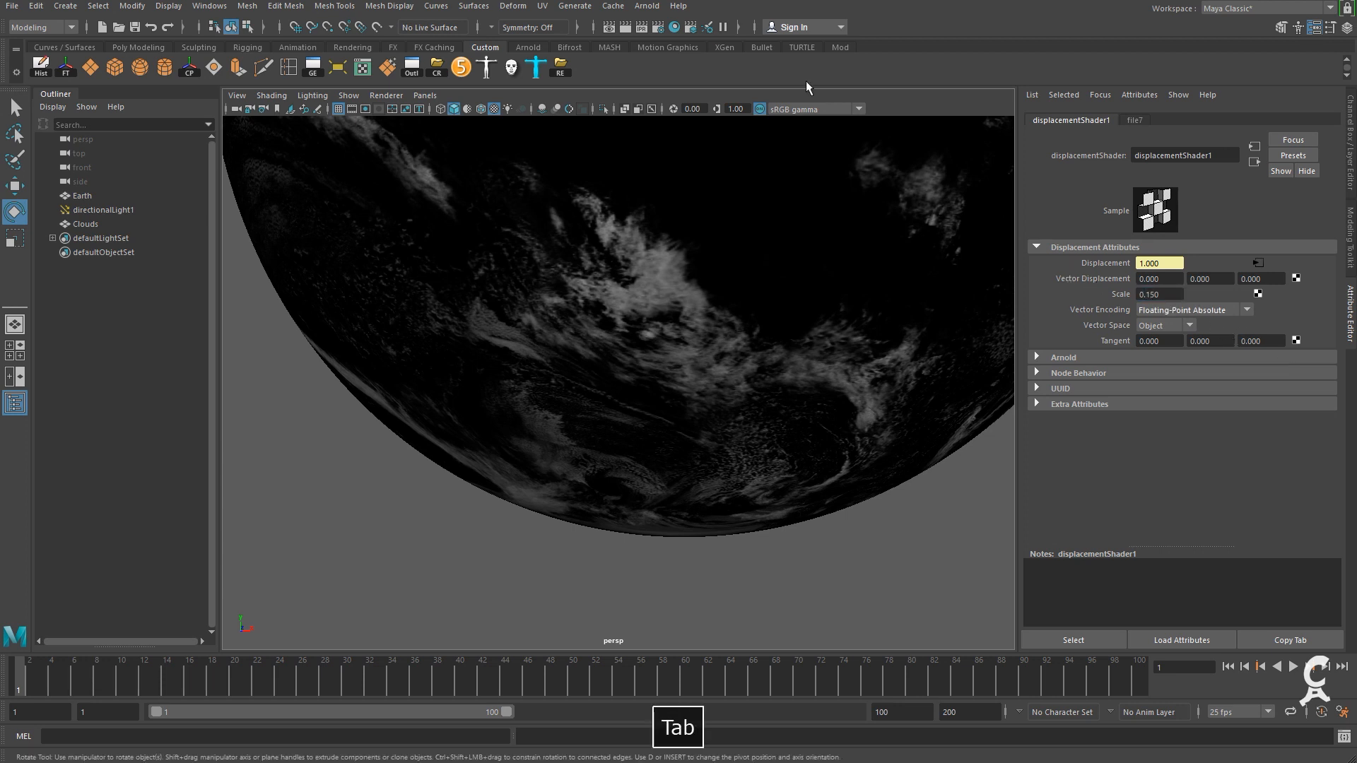
{"action": "left_click", "coordinate": [646, 26]}
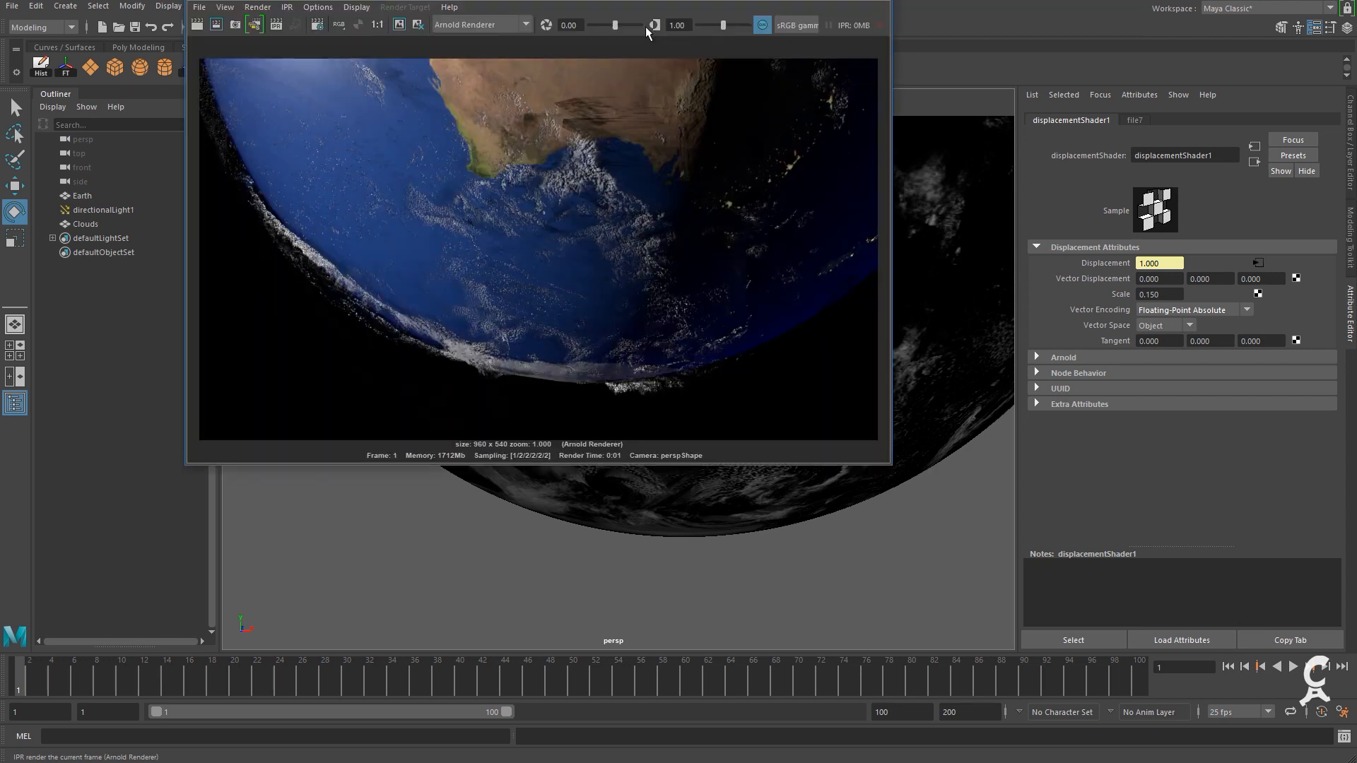
{"action": "left_click", "coordinate": [646, 27]}
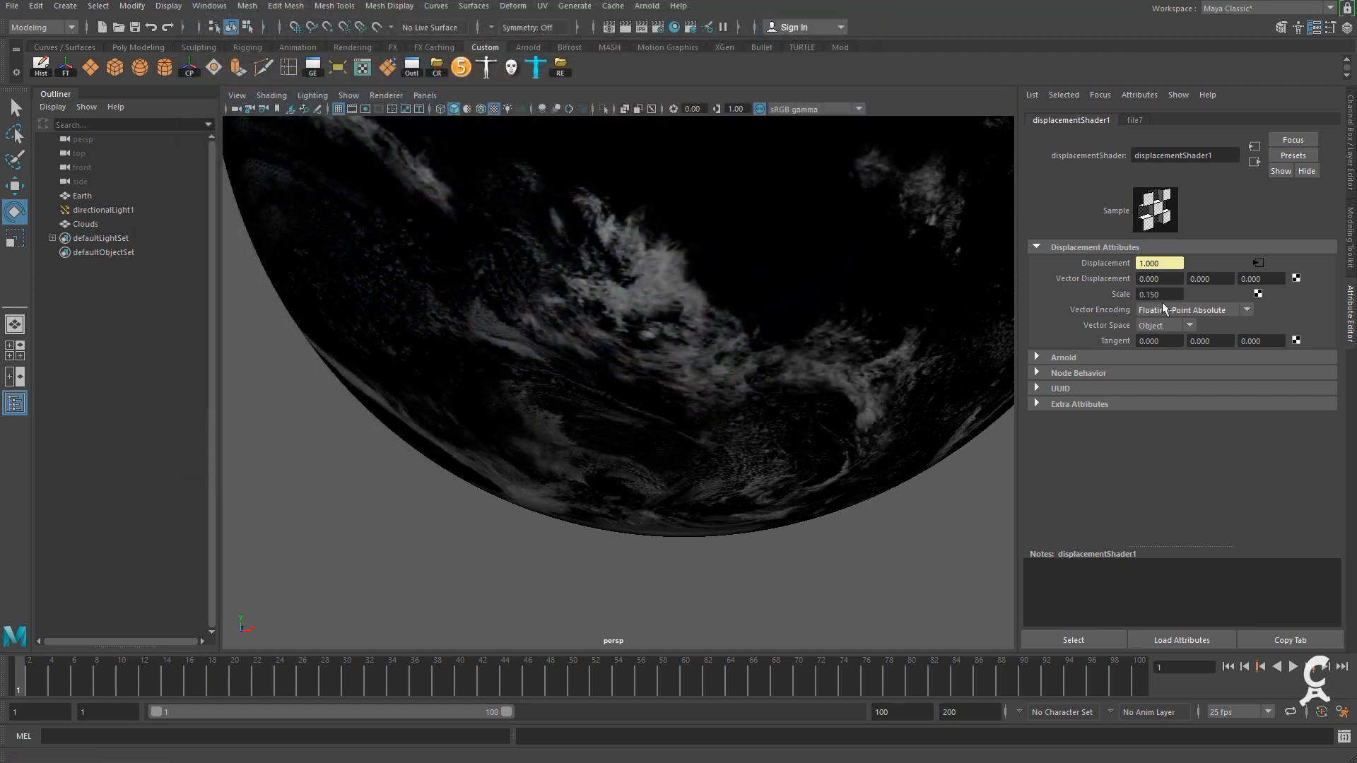
Set the displacement shader's scale to 0.2 and render the close-up again.
{"action": "type", "text": ".2"}
{"action": "key", "text": "Tab"}
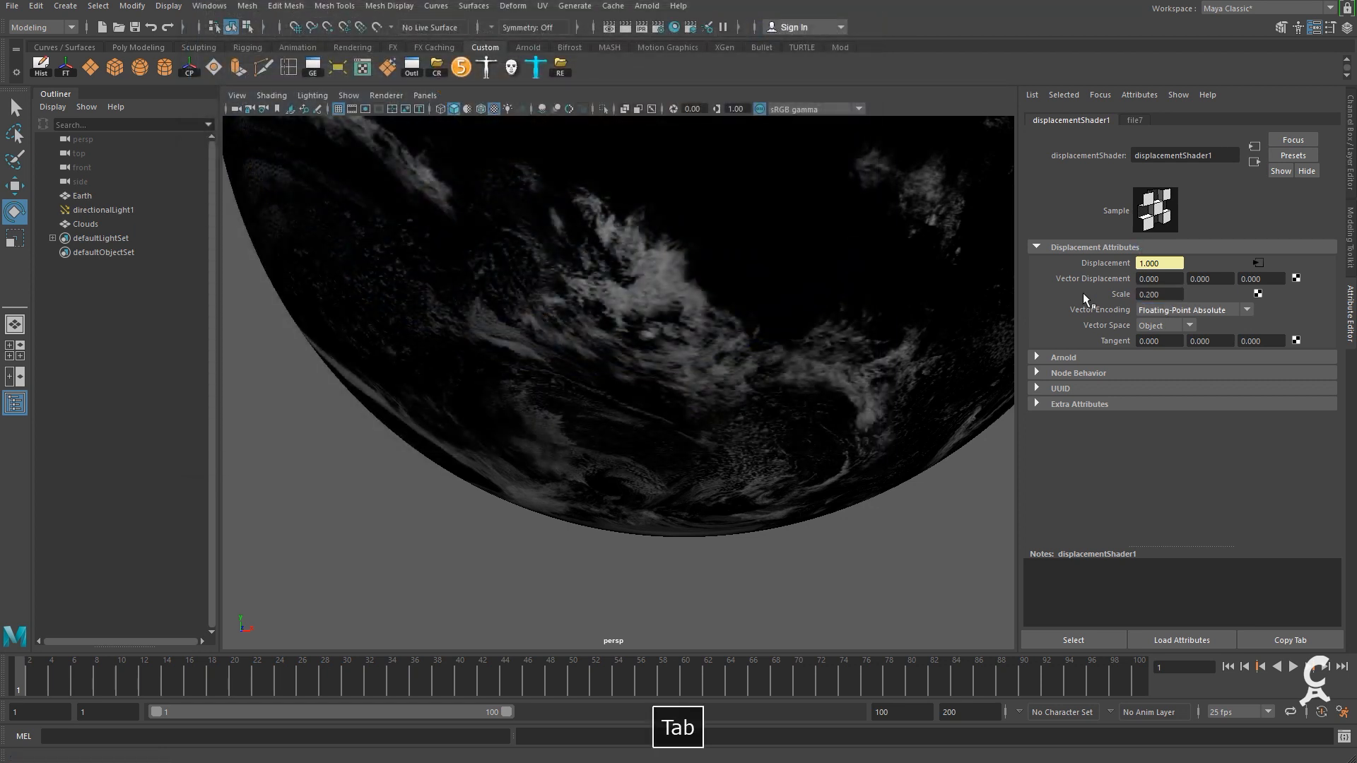
{"action": "left_click", "coordinate": [647, 26]}
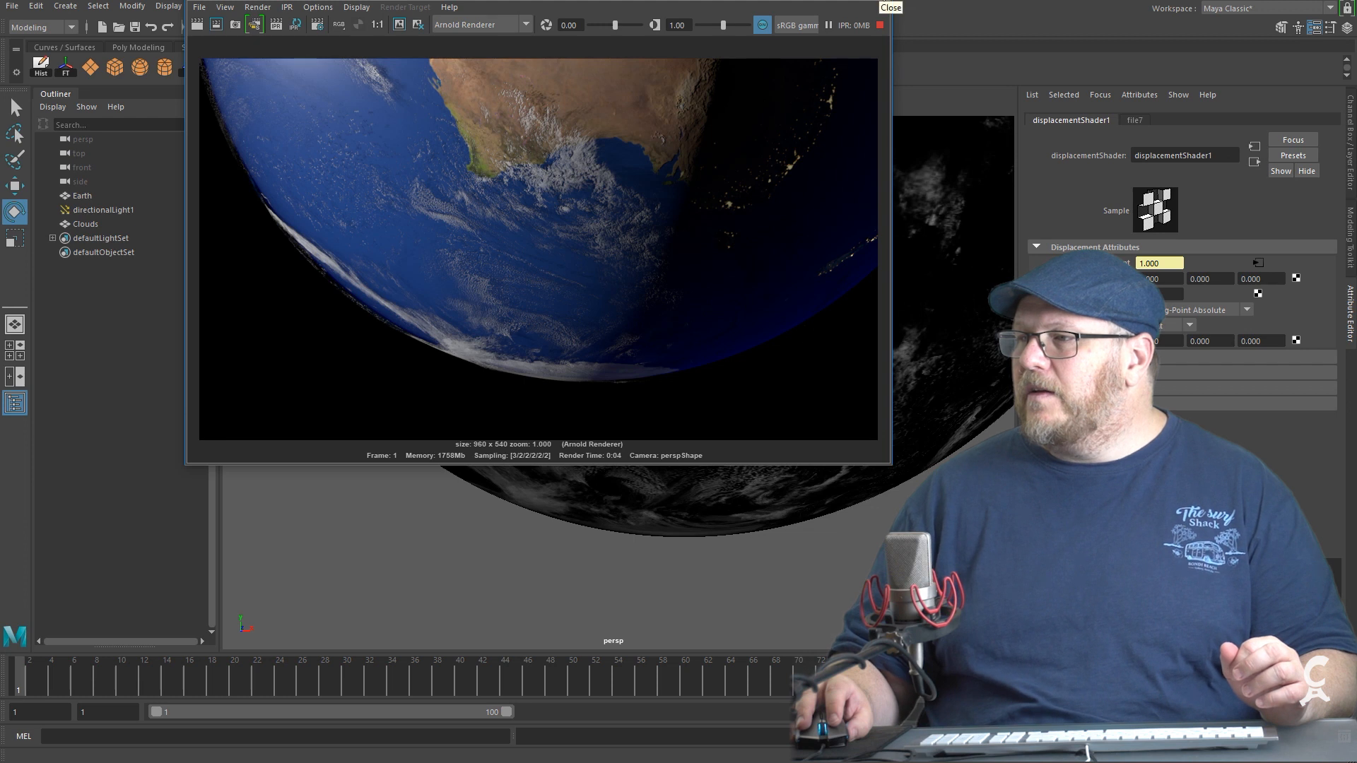
{"action": "left_click", "coordinate": [879, 1]}
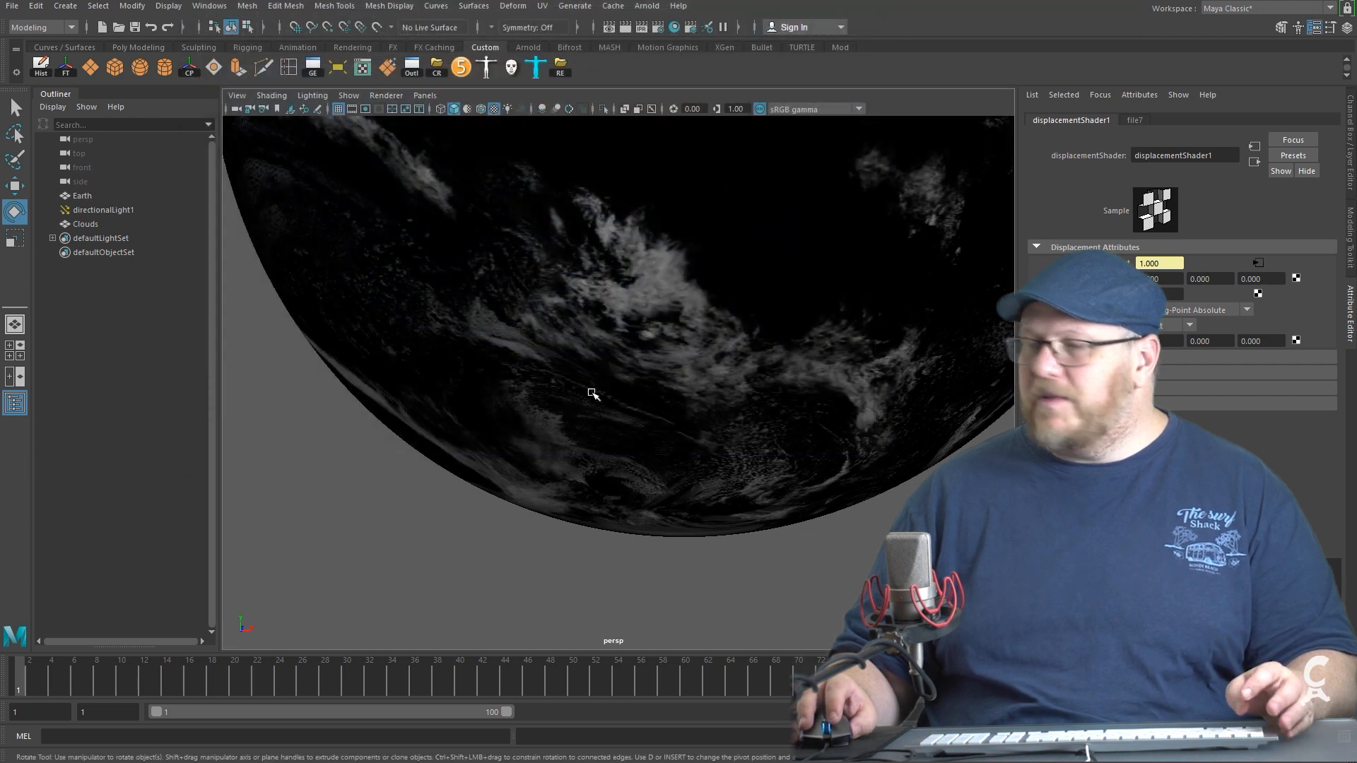
Render the whole globe with the cloud displacement and save the scene.
{"action": "scroll", "coordinate": [597, 386], "scroll_direction": "down", "scroll_amount": 4}
{"action": "middle_click_drag", "start_coordinate": [634, 307], "coordinate": [636, 401], "text": "alt"}
{"action": "right_click_drag", "start_coordinate": [636, 403], "coordinate": [634, 357], "text": "alt"}
{"action": "middle_click_drag", "start_coordinate": [633, 357], "coordinate": [633, 389], "text": "alt"}
{"action": "left_click", "coordinate": [640, 26]}
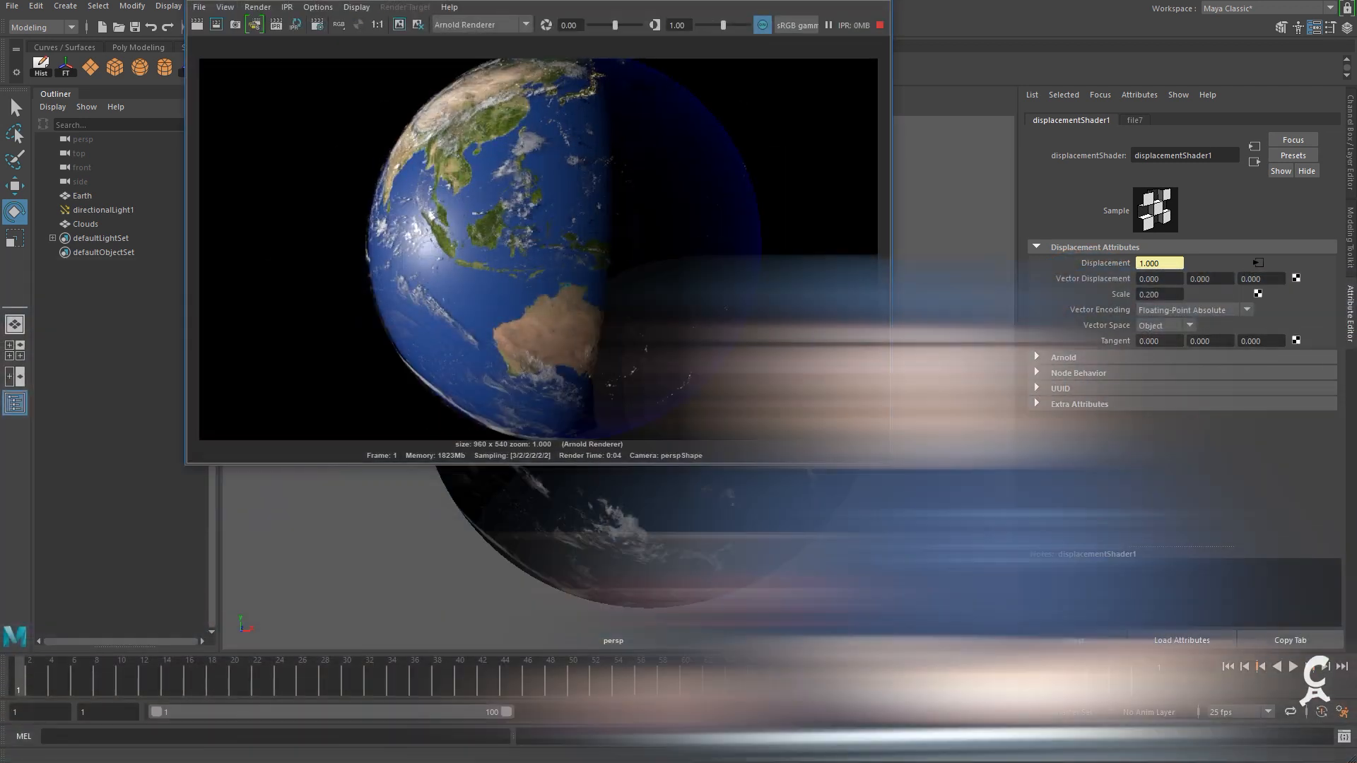
{"action": "left_click", "coordinate": [876, 1]}
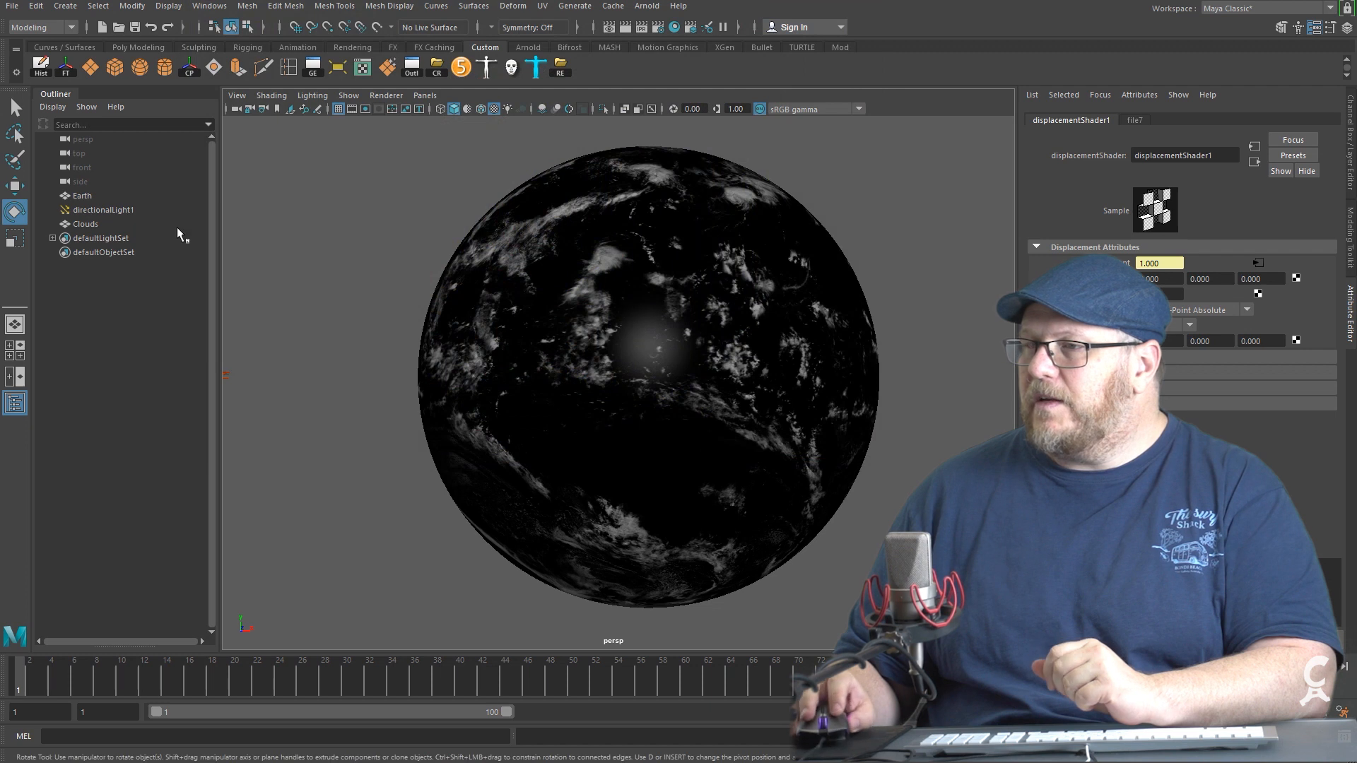
{"action": "key", "text": "ctrl+s"}
Duplicate the Earth sphere and rename the copy Atmos.
{"action": "left_click", "coordinate": [81, 197]}
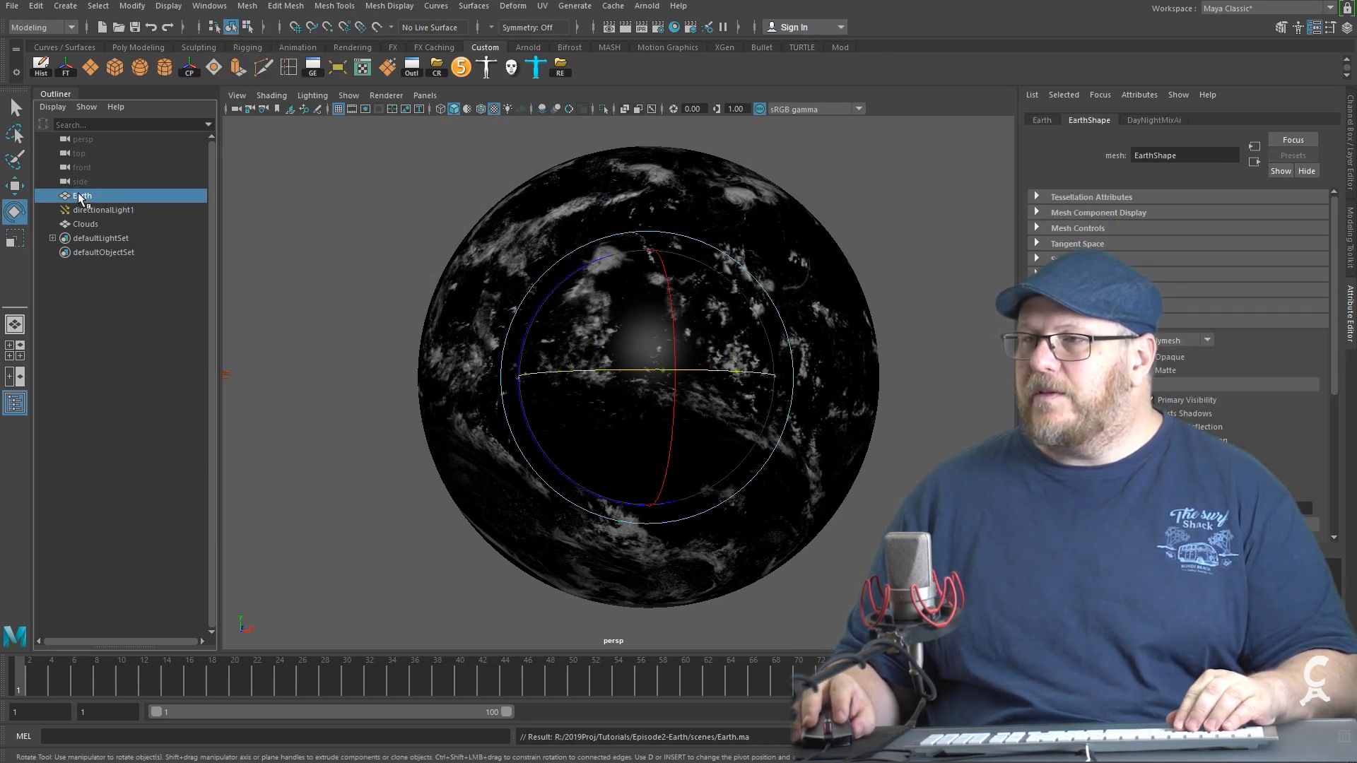
{"action": "key", "text": "ctrl+d"}
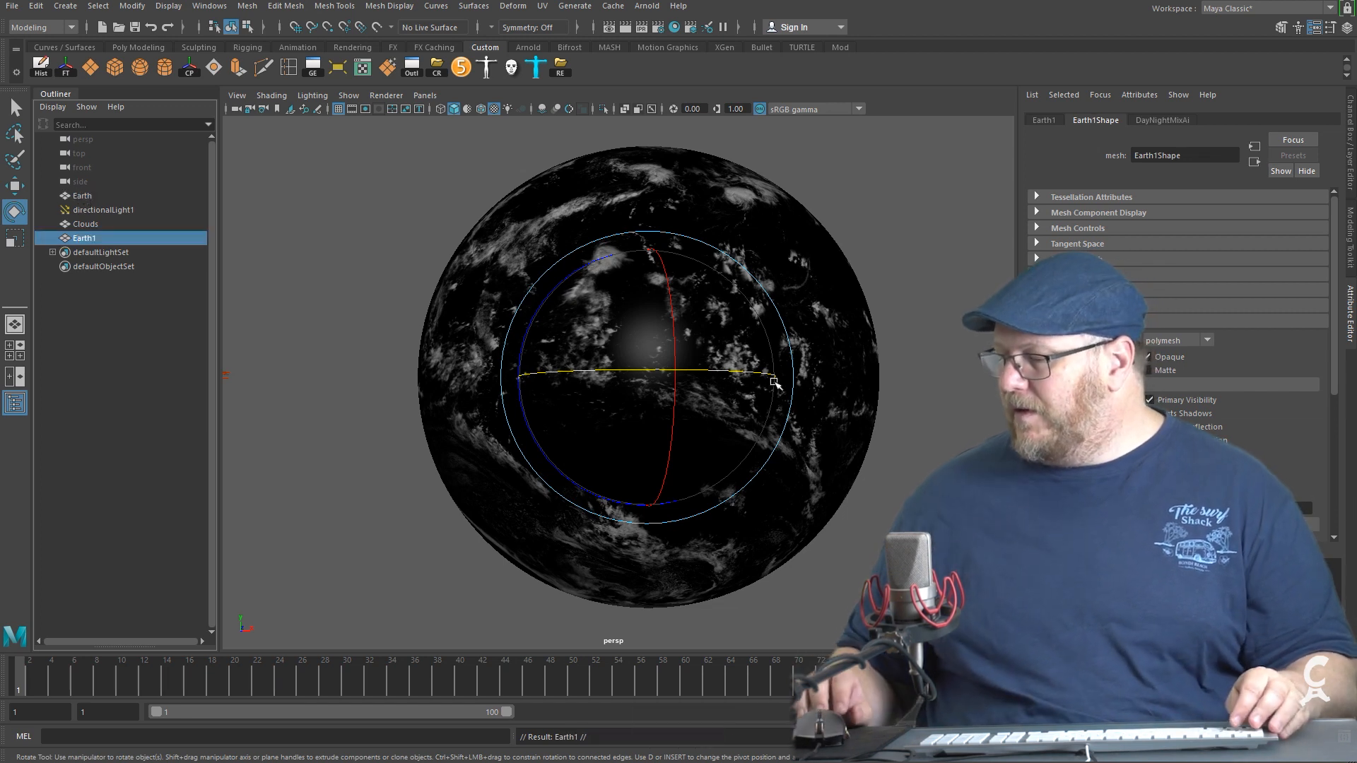
{"action": "key", "text": "ctrl+a"}
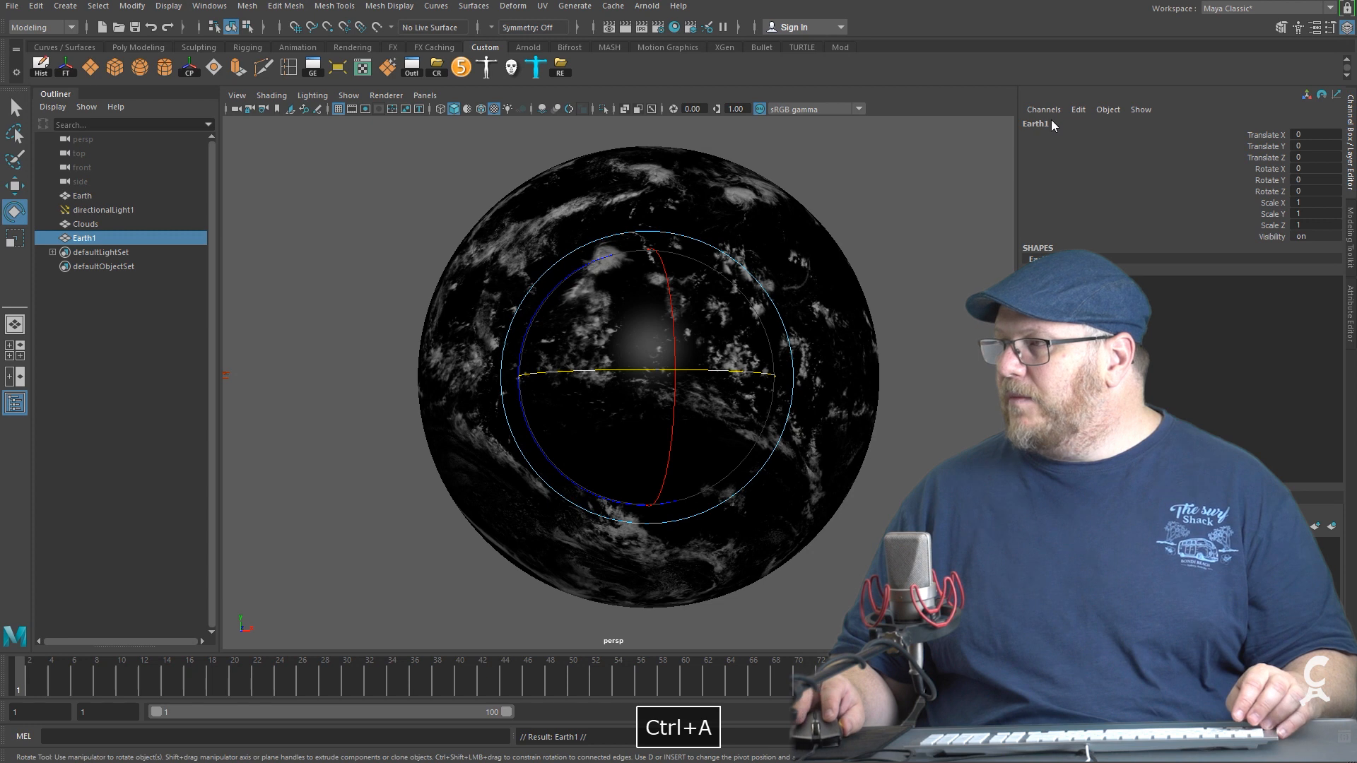
{"action": "double_click", "coordinate": [95, 238]}
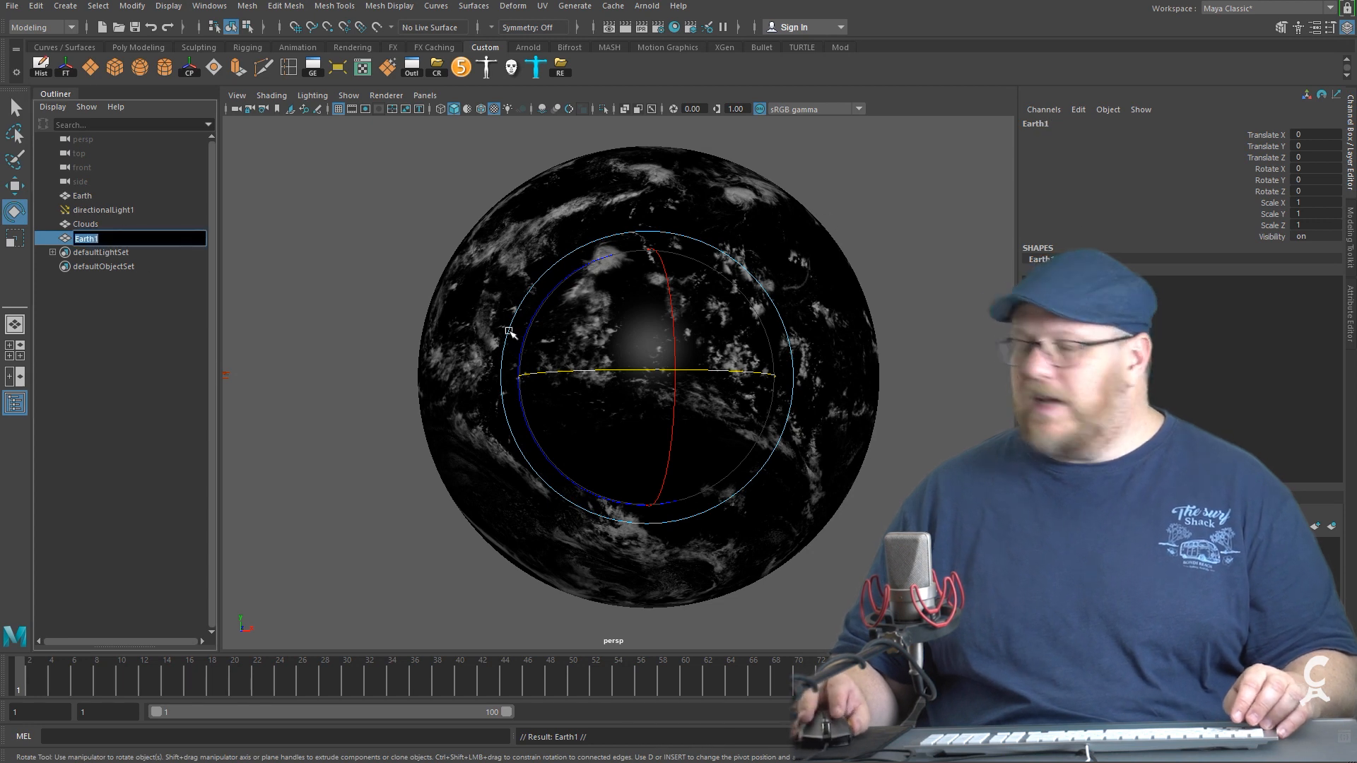
{"action": "type", "text": "Atmos"}
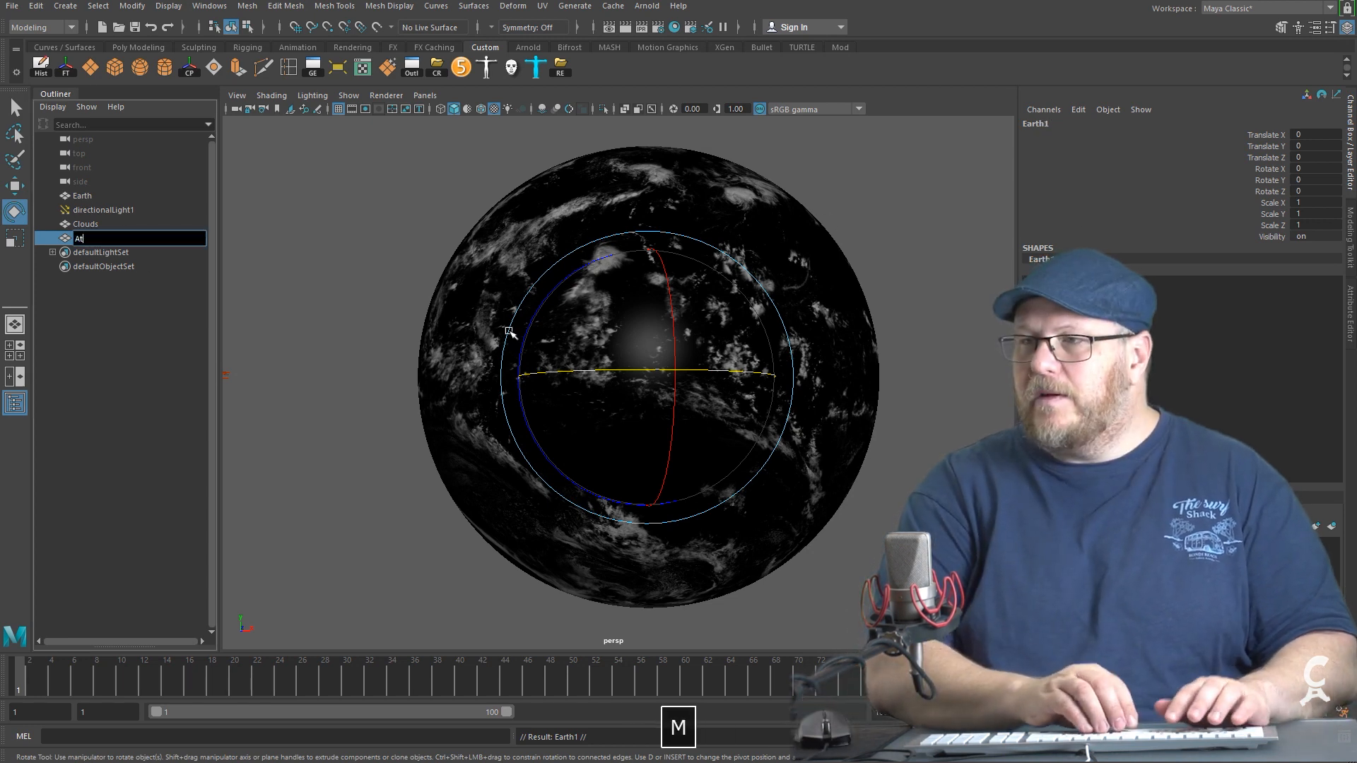
{"action": "key", "text": "Return"}
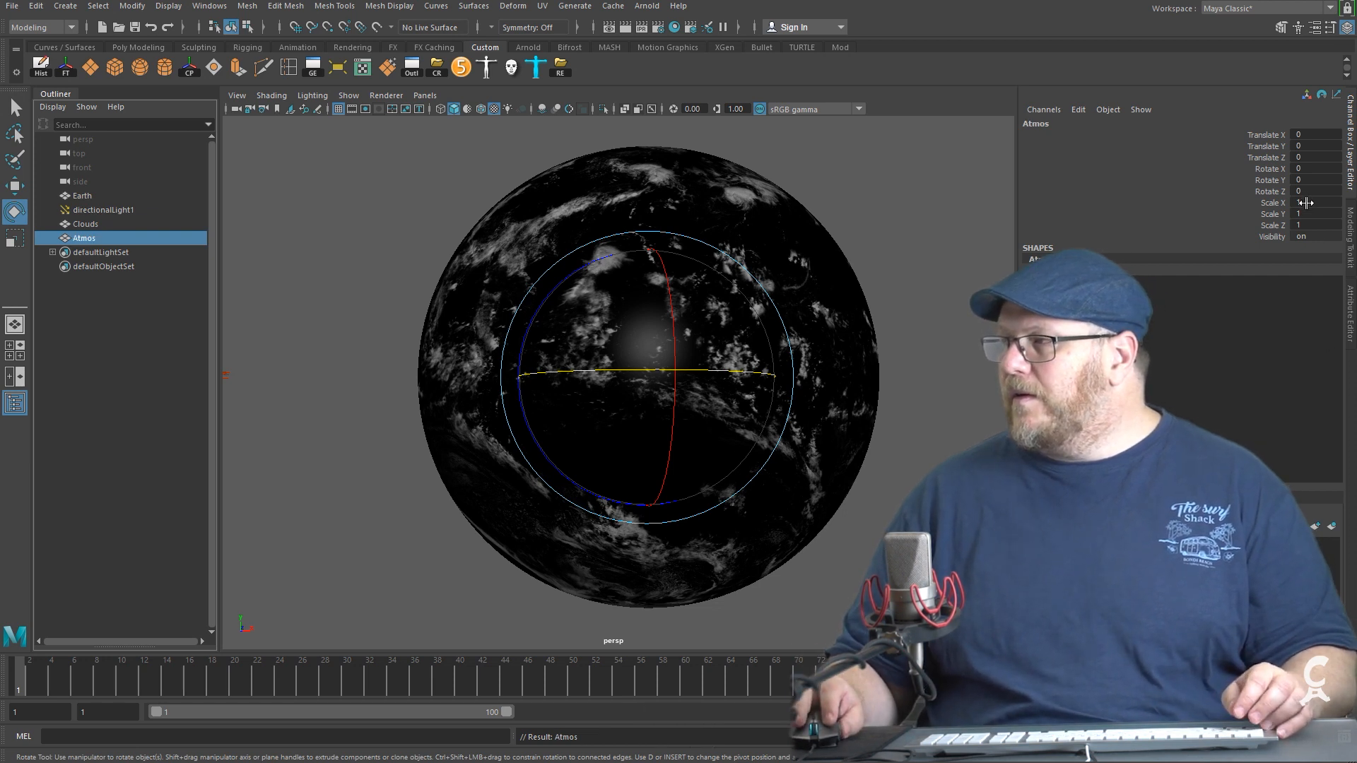
Scale the Atmos sphere to 1.02 on all three axes and deselect it.
{"action": "left_click", "coordinate": [1306, 203]}
{"action": "left_click", "coordinate": [1309, 224], "text": "shift"}
{"action": "type", "text": "1."}
{"action": "type", "text": "02"}
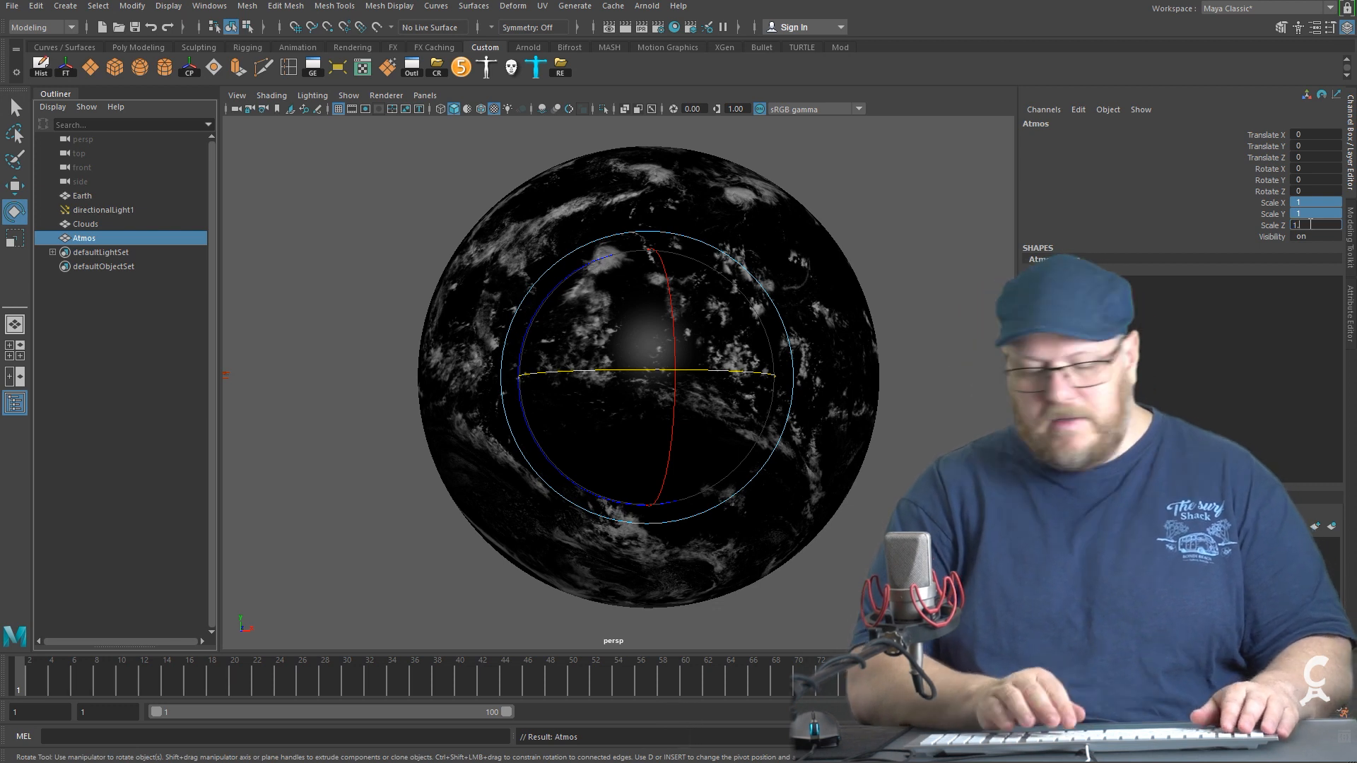
{"action": "key", "text": "Return"}
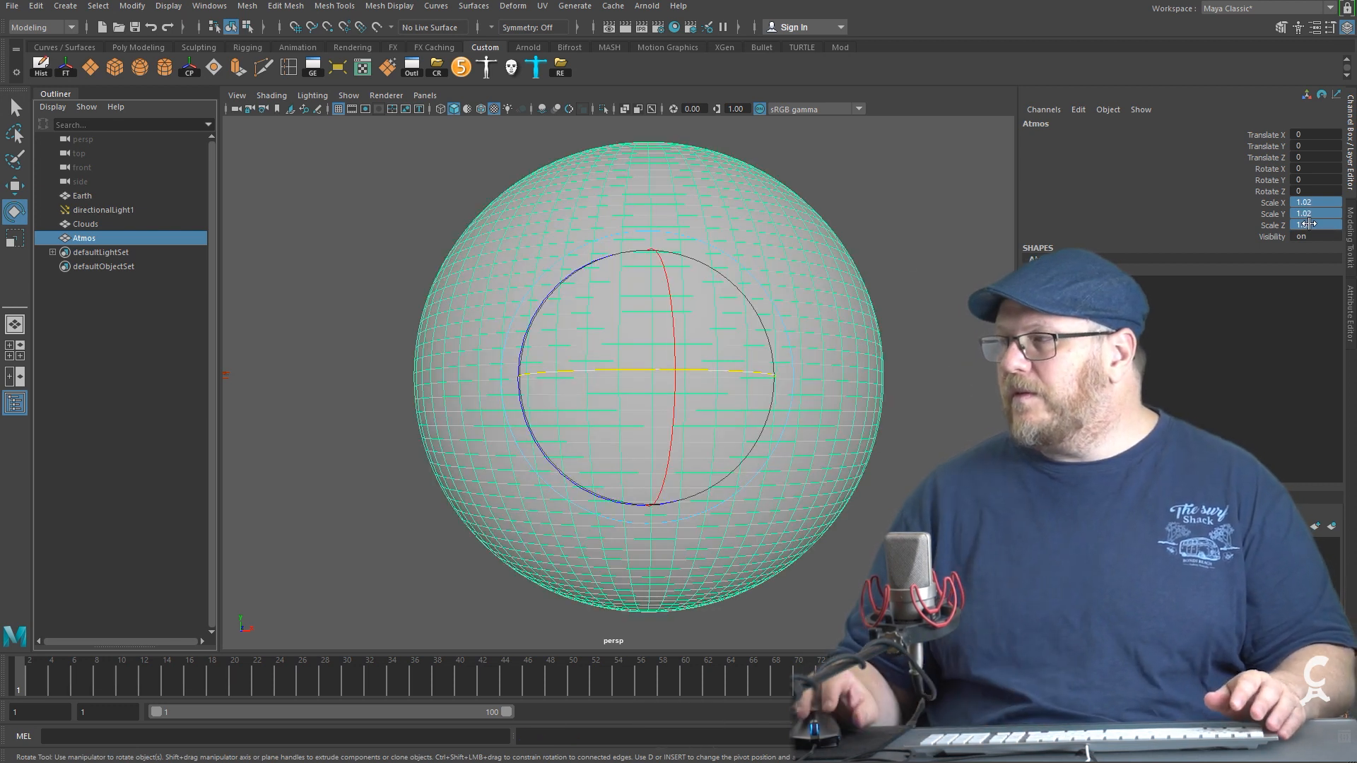
{"action": "left_click", "coordinate": [319, 238]}
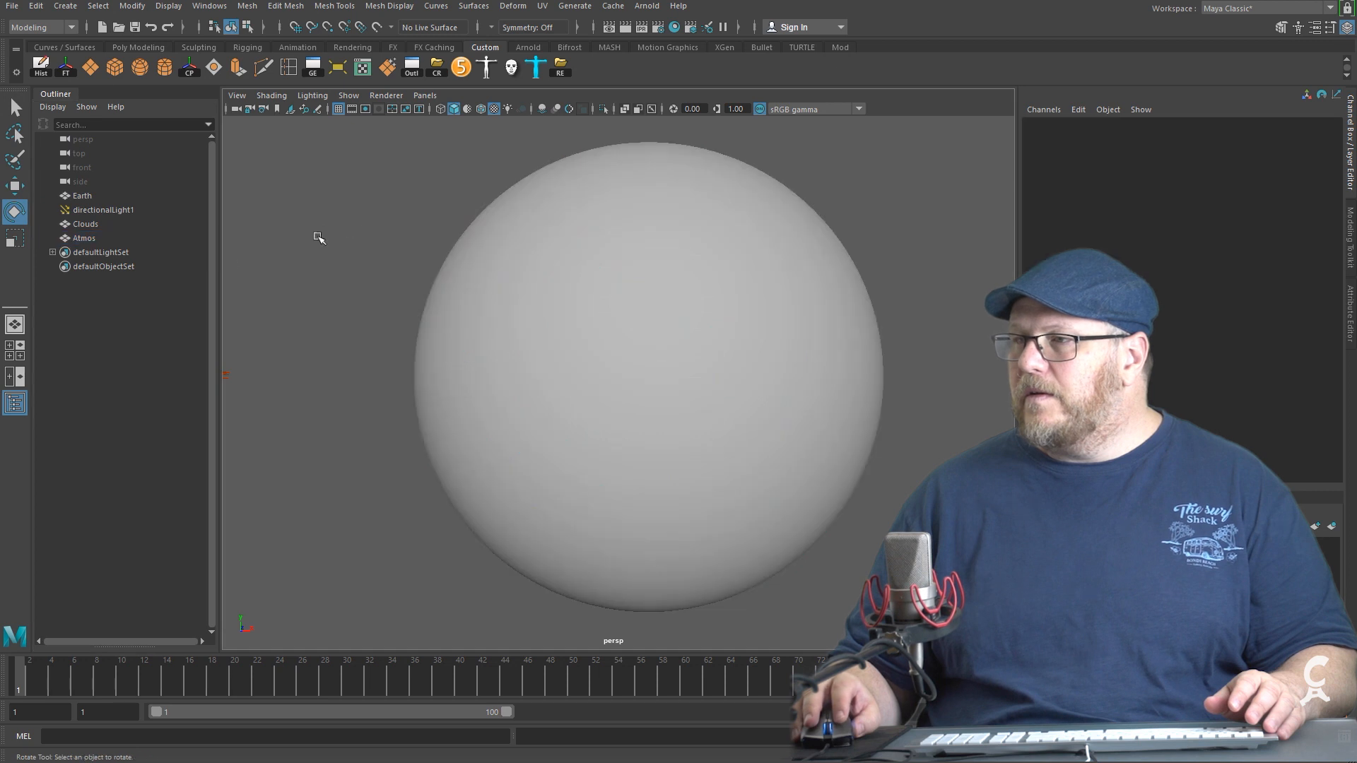
Select Atmos, open Hypershade with an enlarged material browser, and create a new aiStandardSurface material.
{"action": "left_click", "coordinate": [79, 238]}
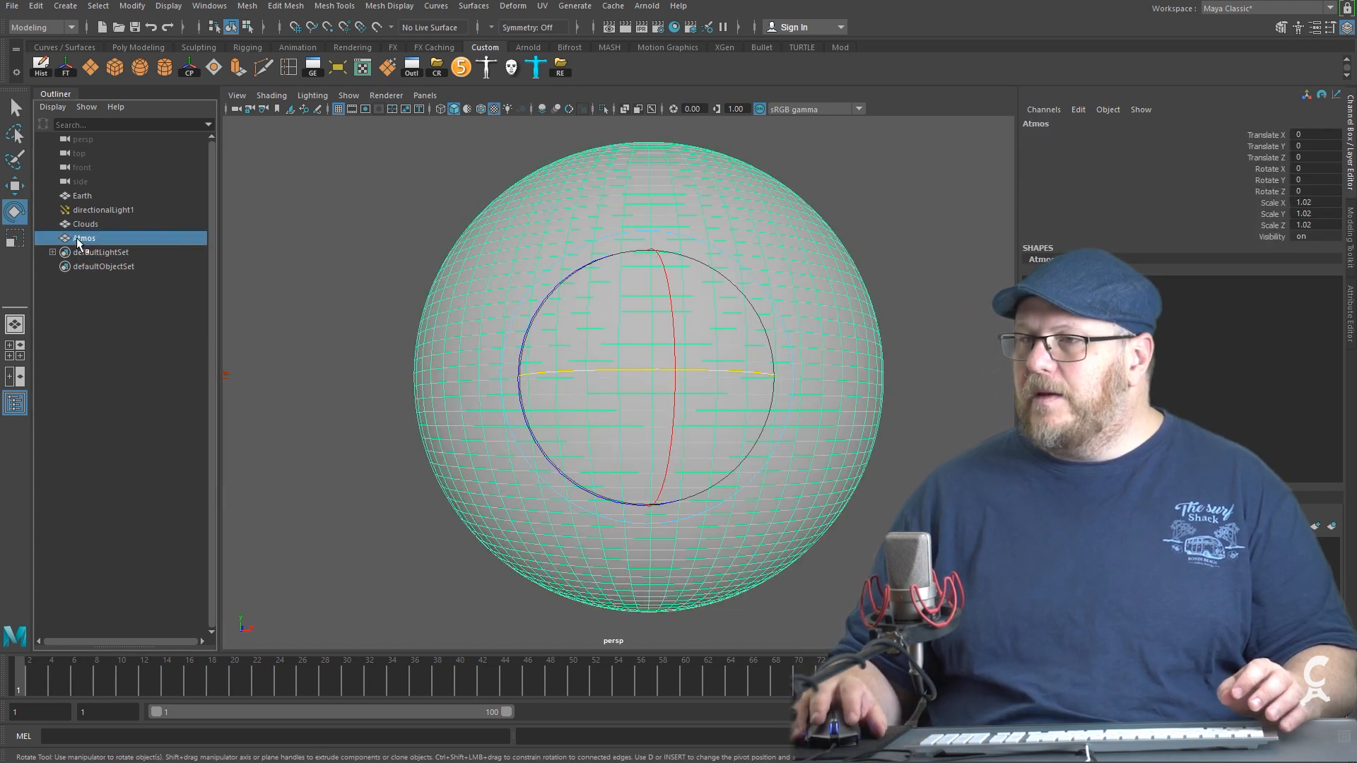
{"action": "left_click", "coordinate": [675, 28]}
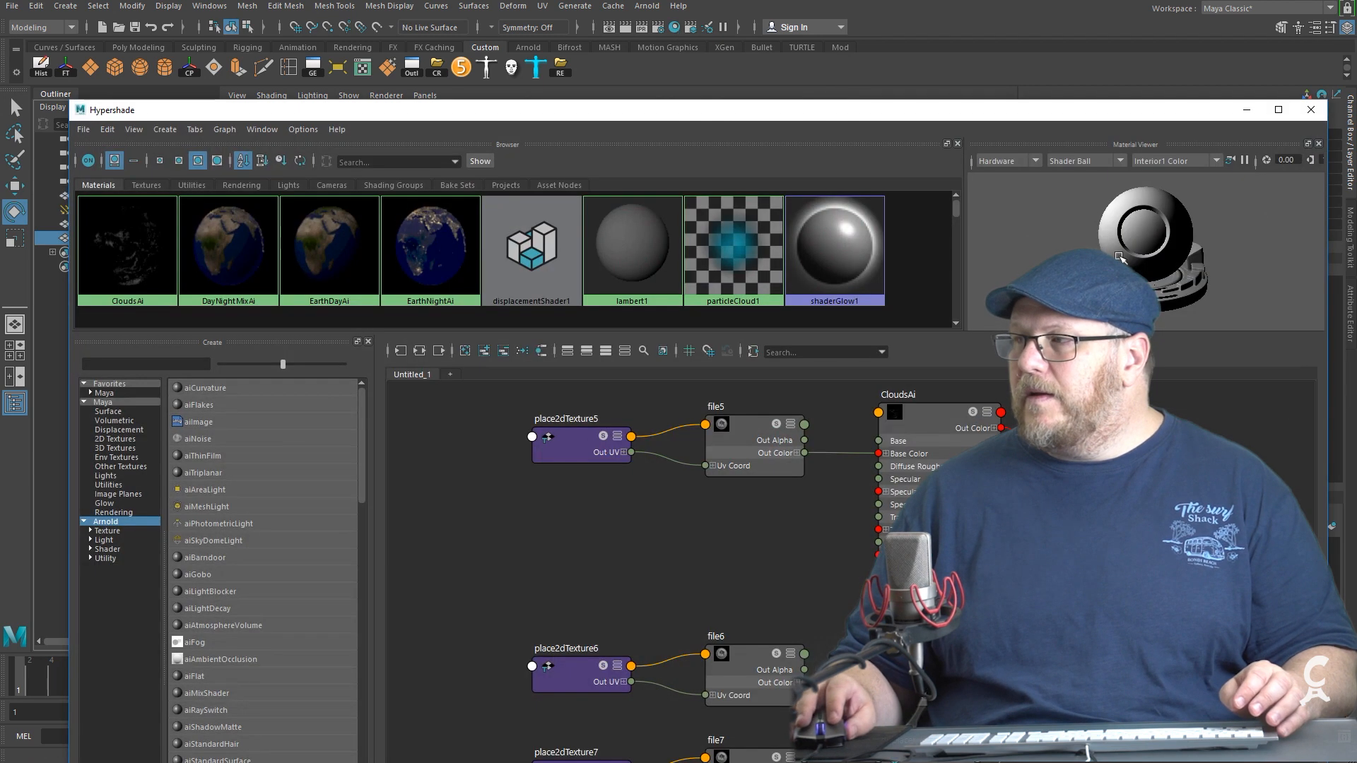
{"action": "left_click_drag", "start_coordinate": [759, 113], "coordinate": [966, 119]}
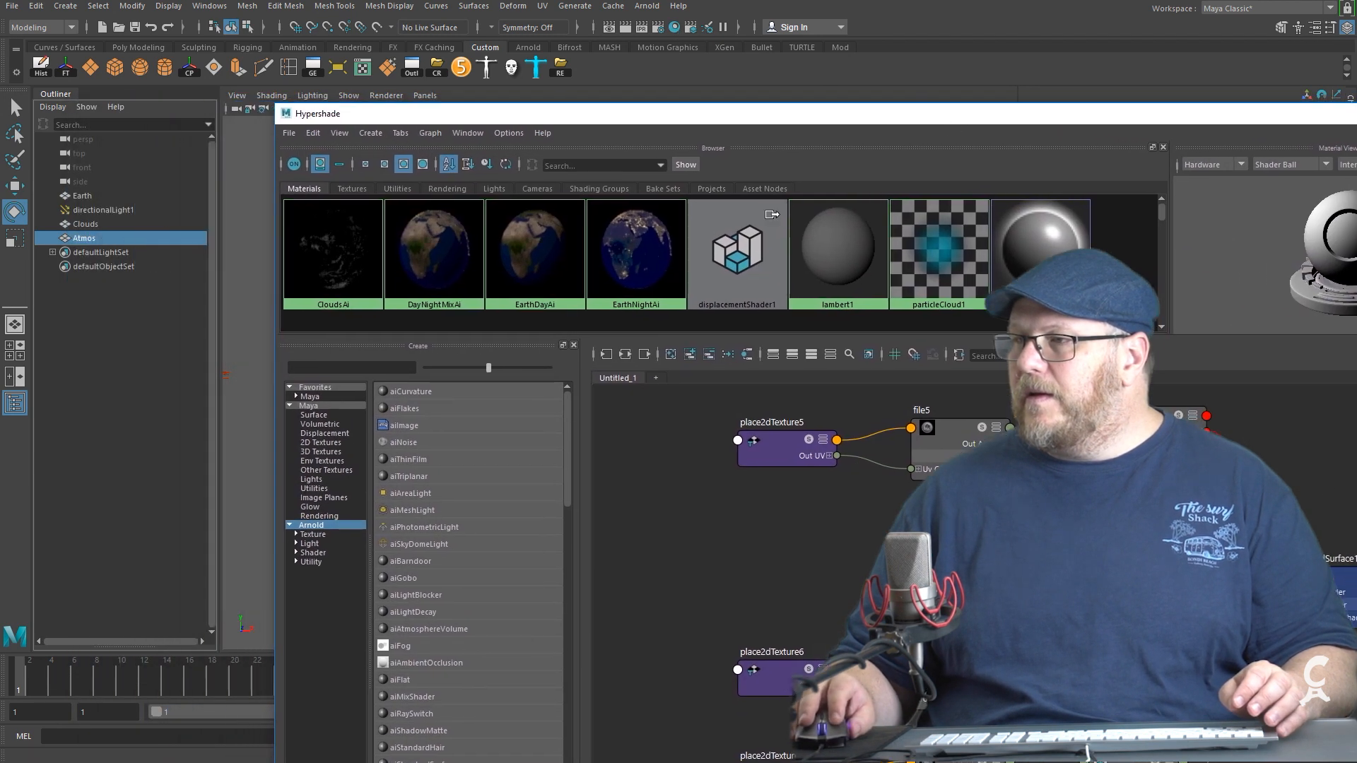
{"action": "left_click_drag", "start_coordinate": [605, 408], "coordinate": [606, 422]}
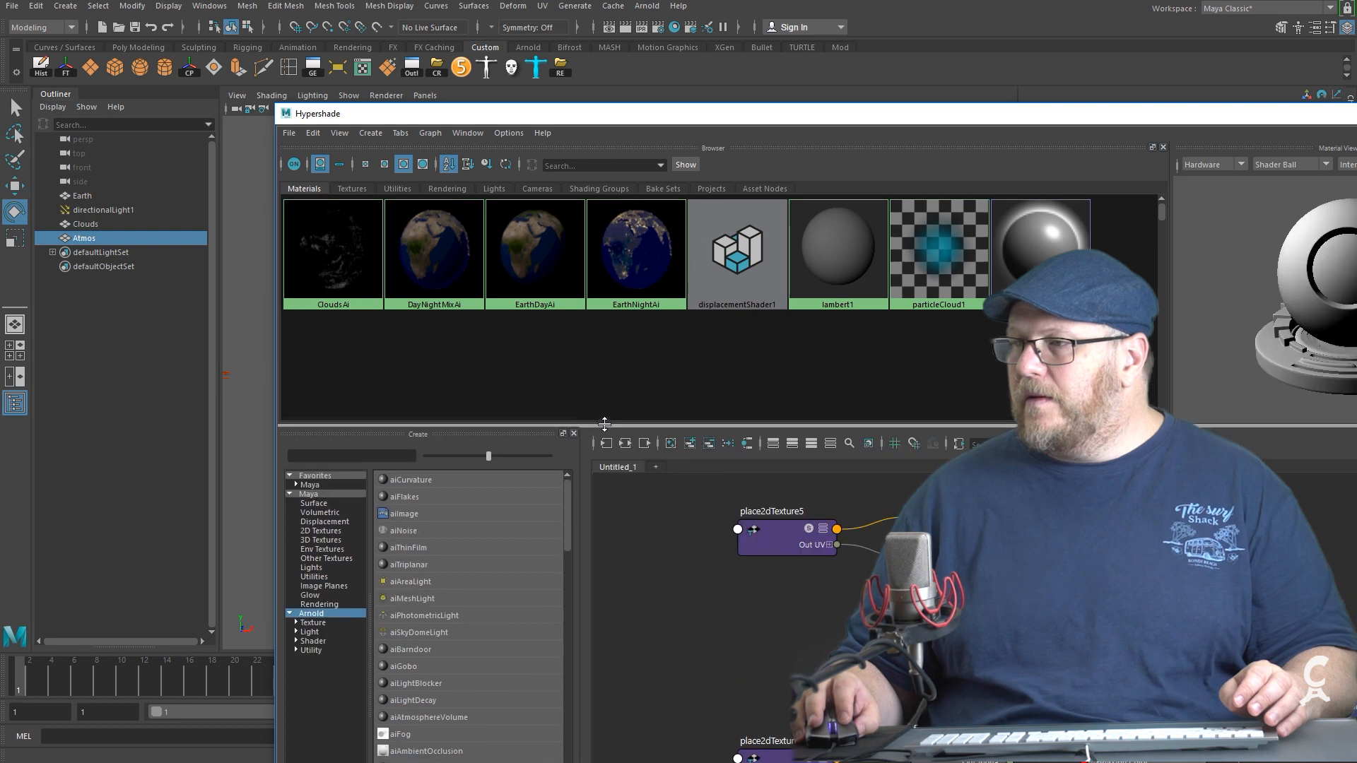
{"action": "scroll", "coordinate": [455, 724], "scroll_direction": "down", "scroll_amount": 3}
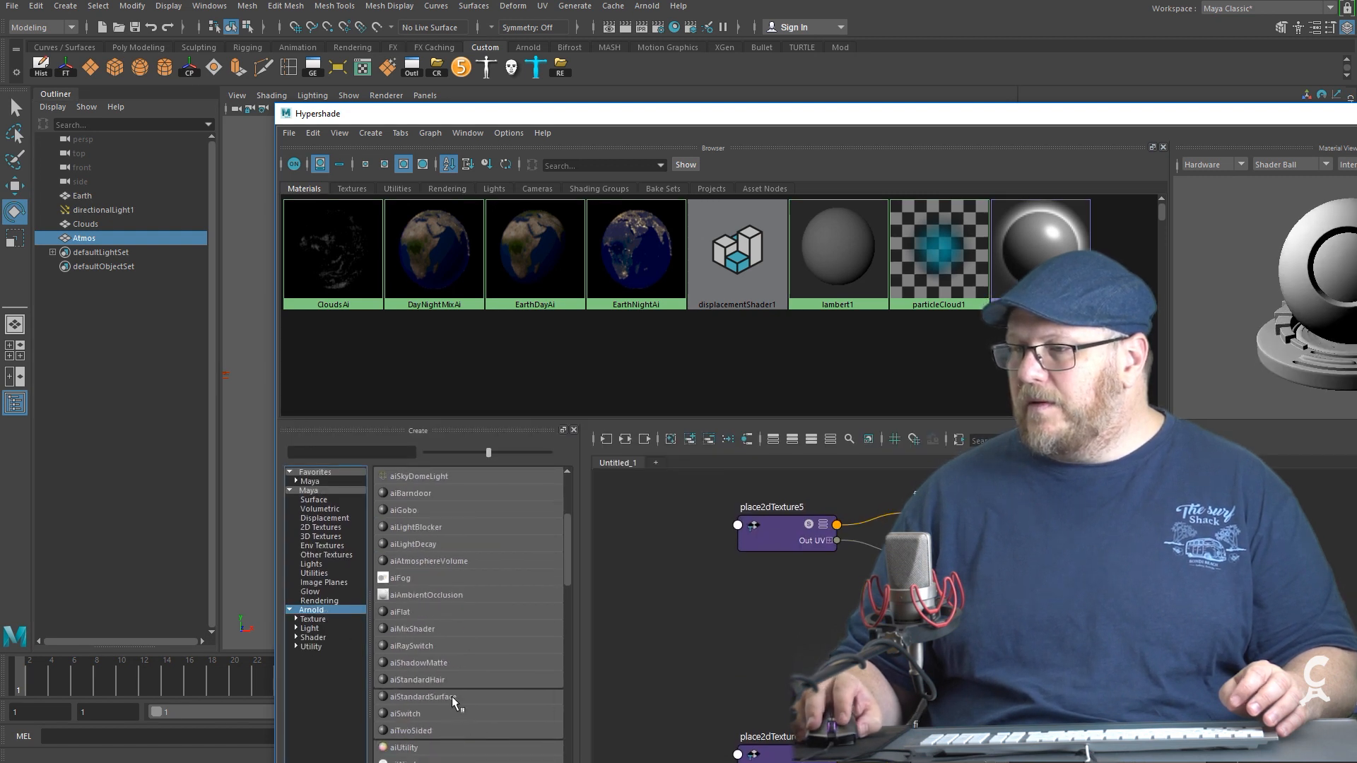
{"action": "left_click", "coordinate": [427, 697]}
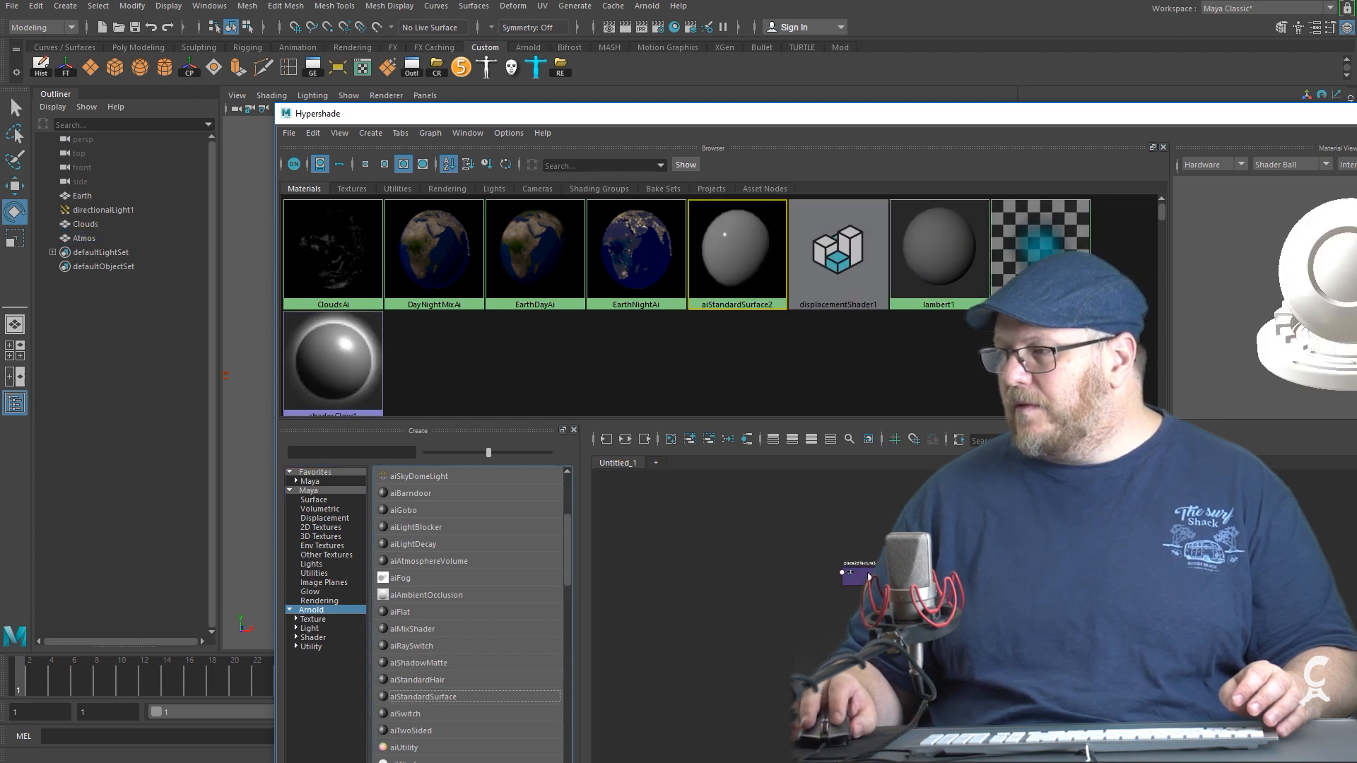
Add the new aiStandardSurface2 material to the Hypershade node graph.
{"action": "middle_click_drag", "start_coordinate": [868, 576], "coordinate": [595, 556], "text": "alt"}
{"action": "left_click_drag", "start_coordinate": [970, 582], "coordinate": [702, 545]}
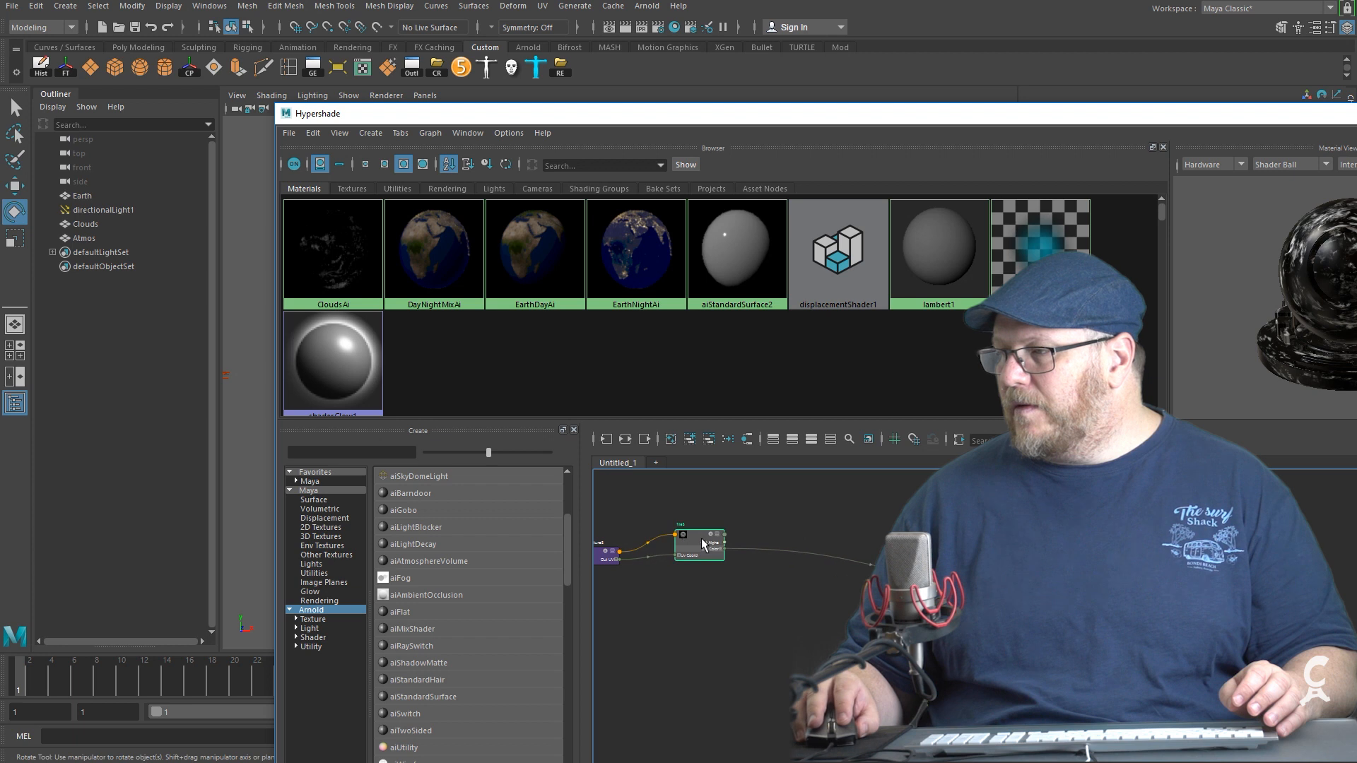
{"action": "left_click_drag", "start_coordinate": [737, 255], "coordinate": [879, 502]}
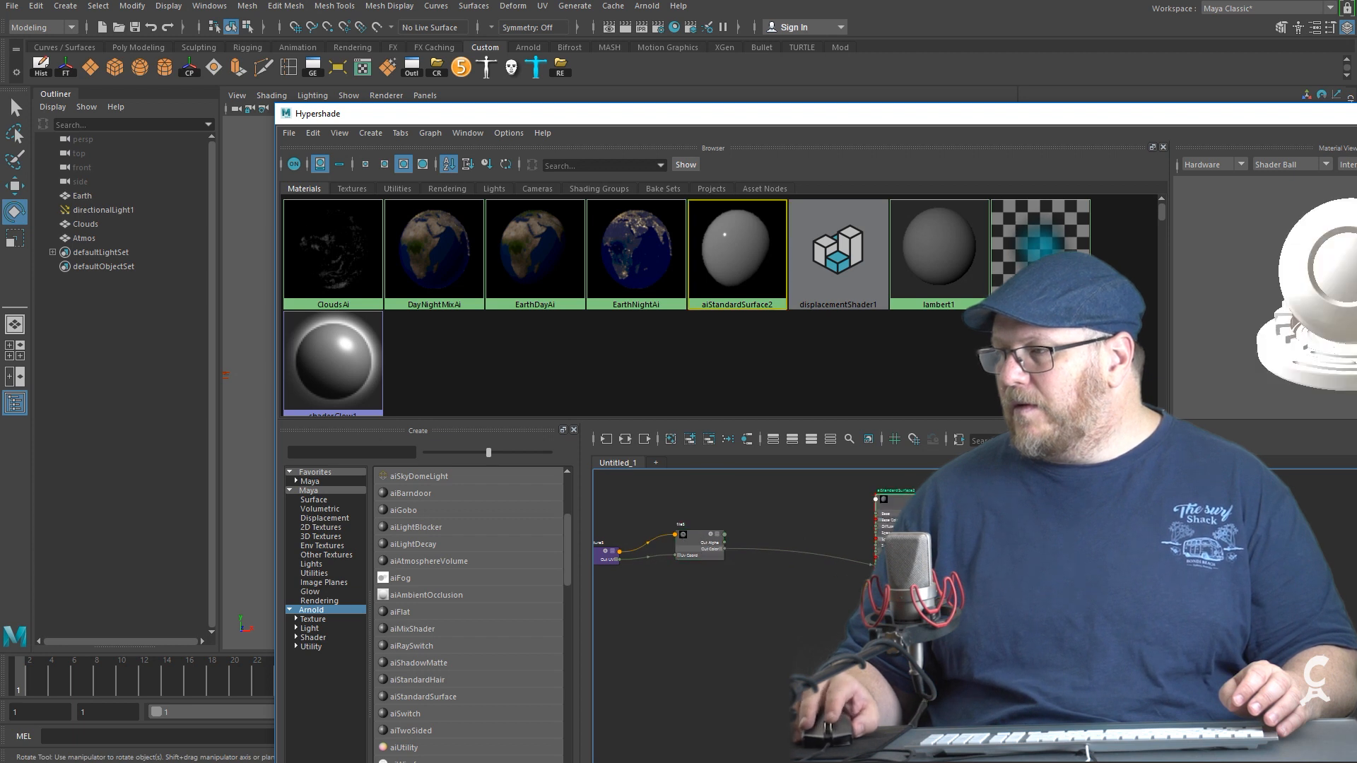
{"action": "key", "text": "a"}
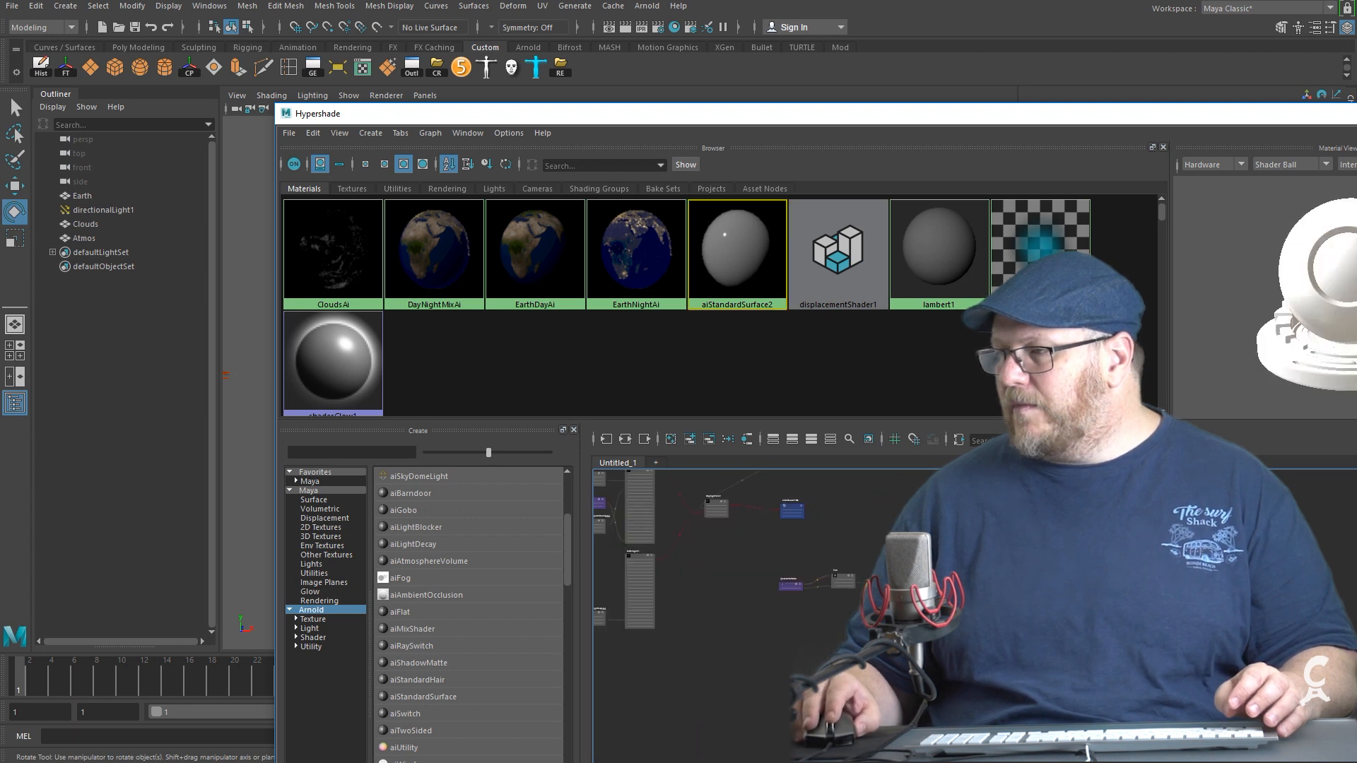
Rename the new aiStandardSurface2 material AtmosAi and save the scene.
{"action": "middle_click_drag", "start_coordinate": [678, 551], "coordinate": [767, 554], "text": "alt"}
{"action": "scroll", "coordinate": [543, 370], "scroll_direction": "down", "scroll_amount": 1}
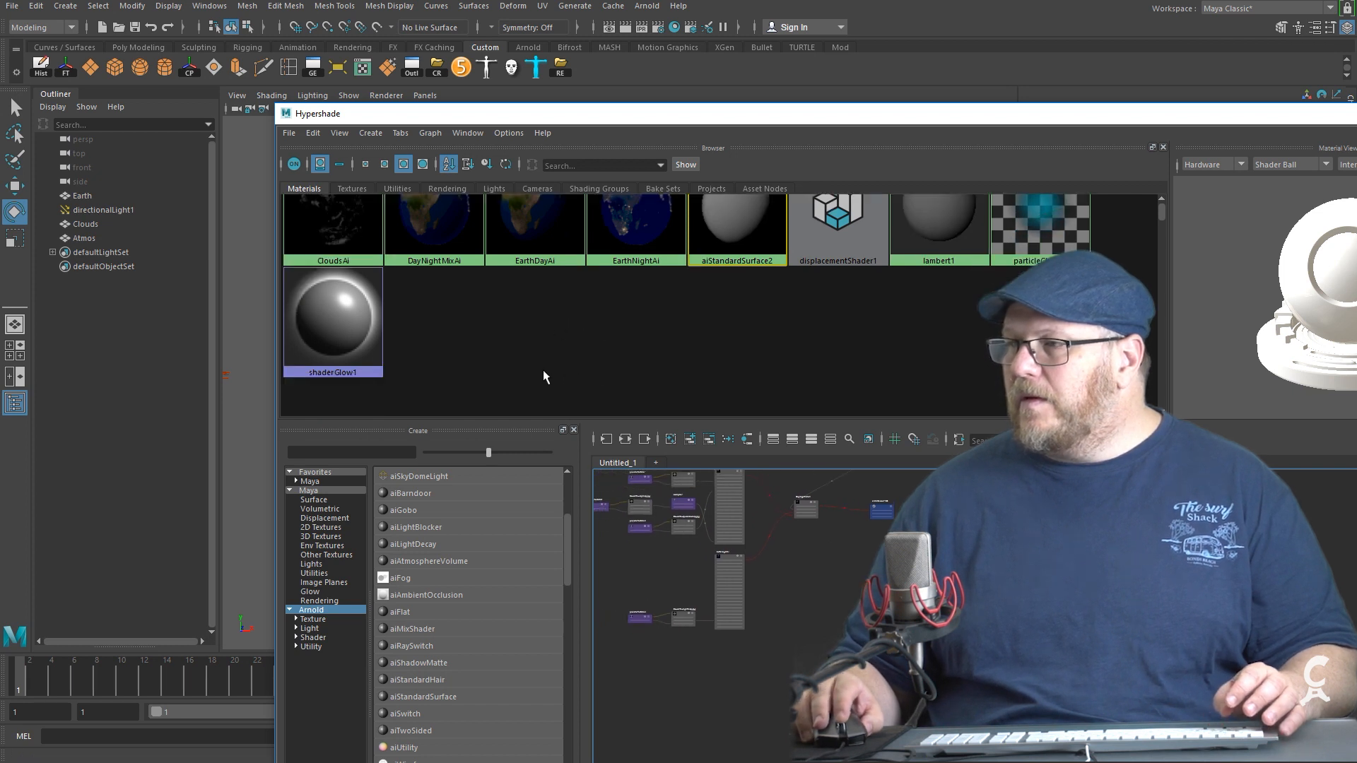
{"action": "scroll", "coordinate": [474, 365], "scroll_direction": "up", "scroll_amount": 1}
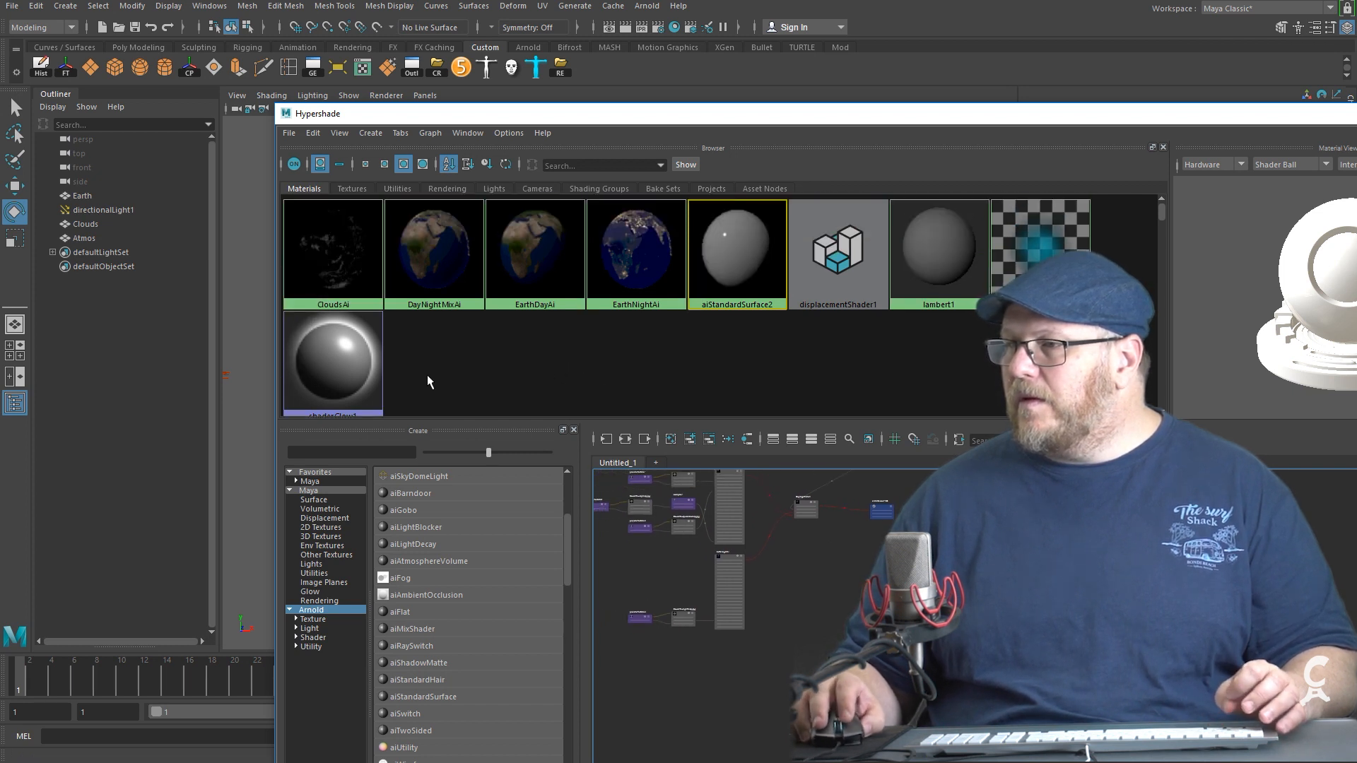
{"action": "right_click_drag", "start_coordinate": [727, 250], "coordinate": [733, 293]}
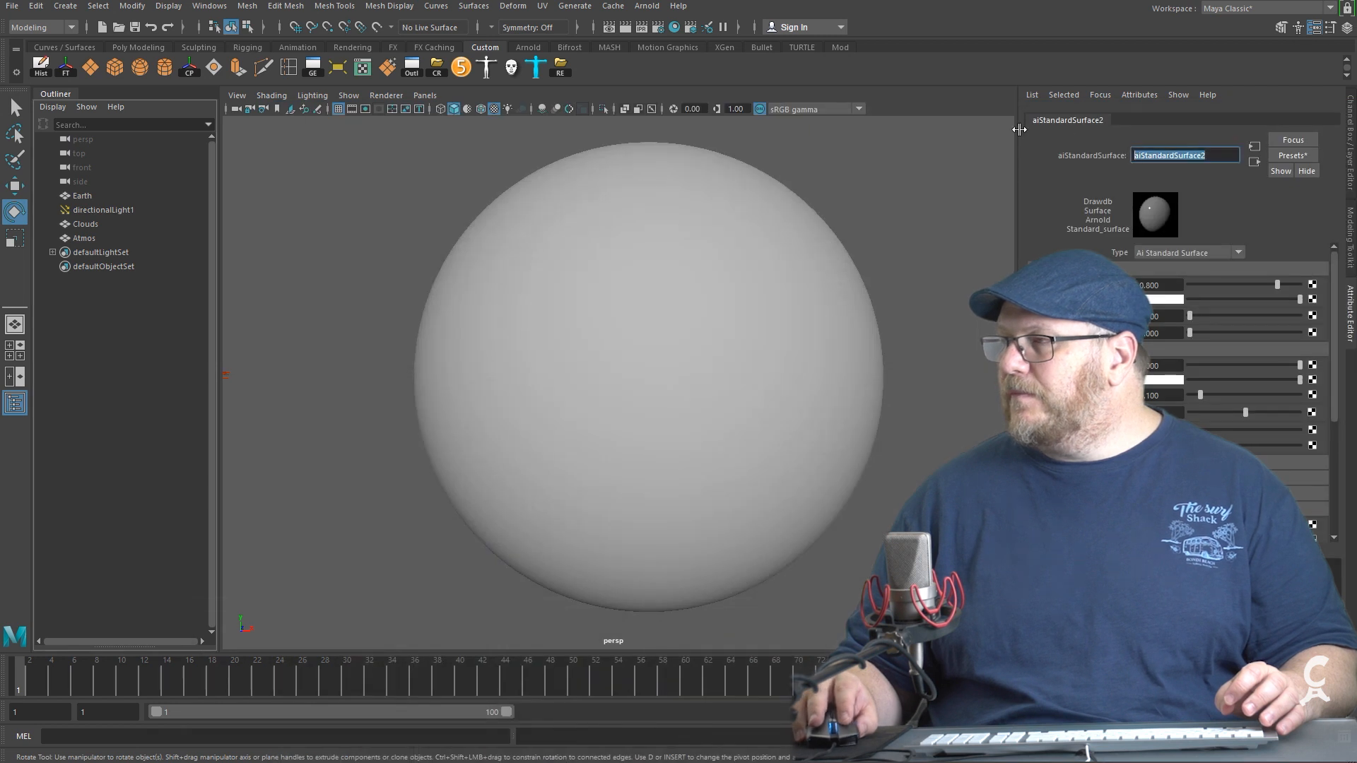
{"action": "type", "text": "At"}
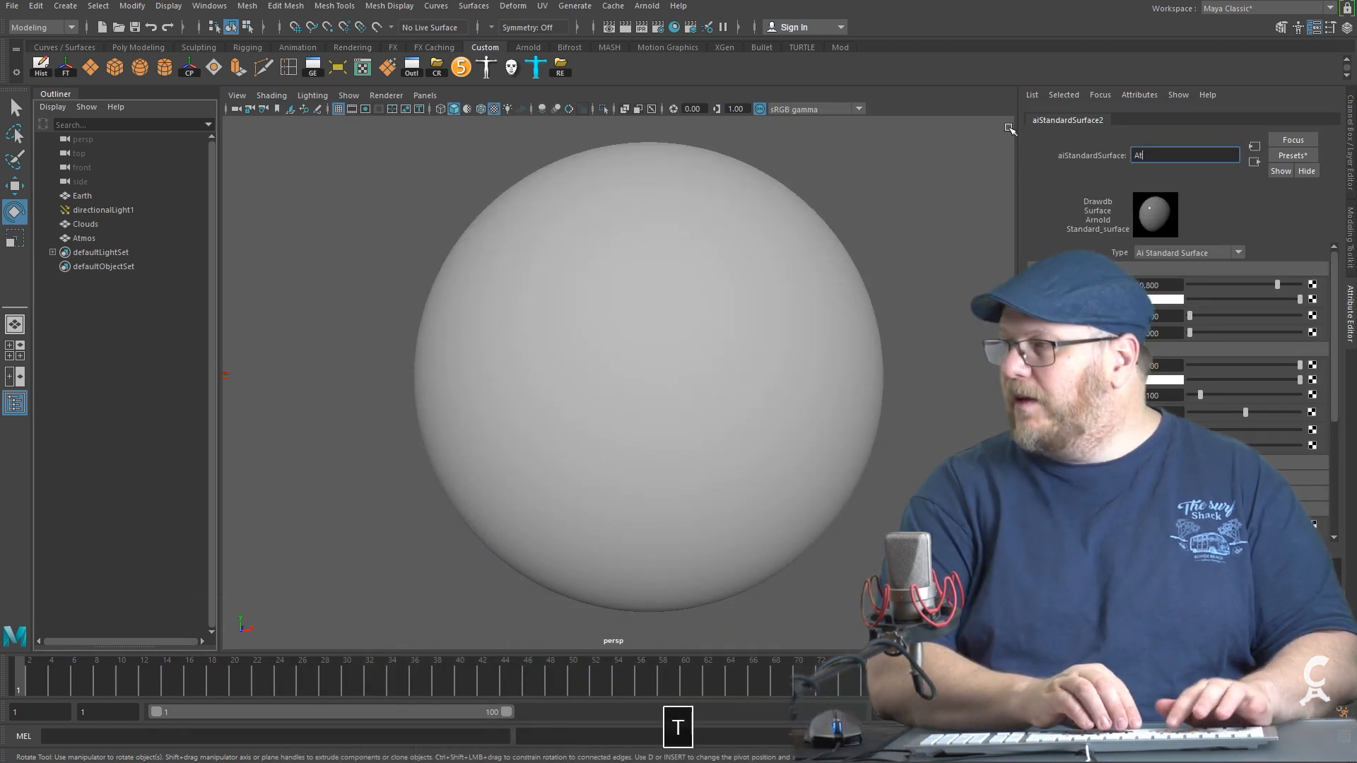
{"action": "type", "text": "mosAi"}
{"action": "key", "text": "Return"}
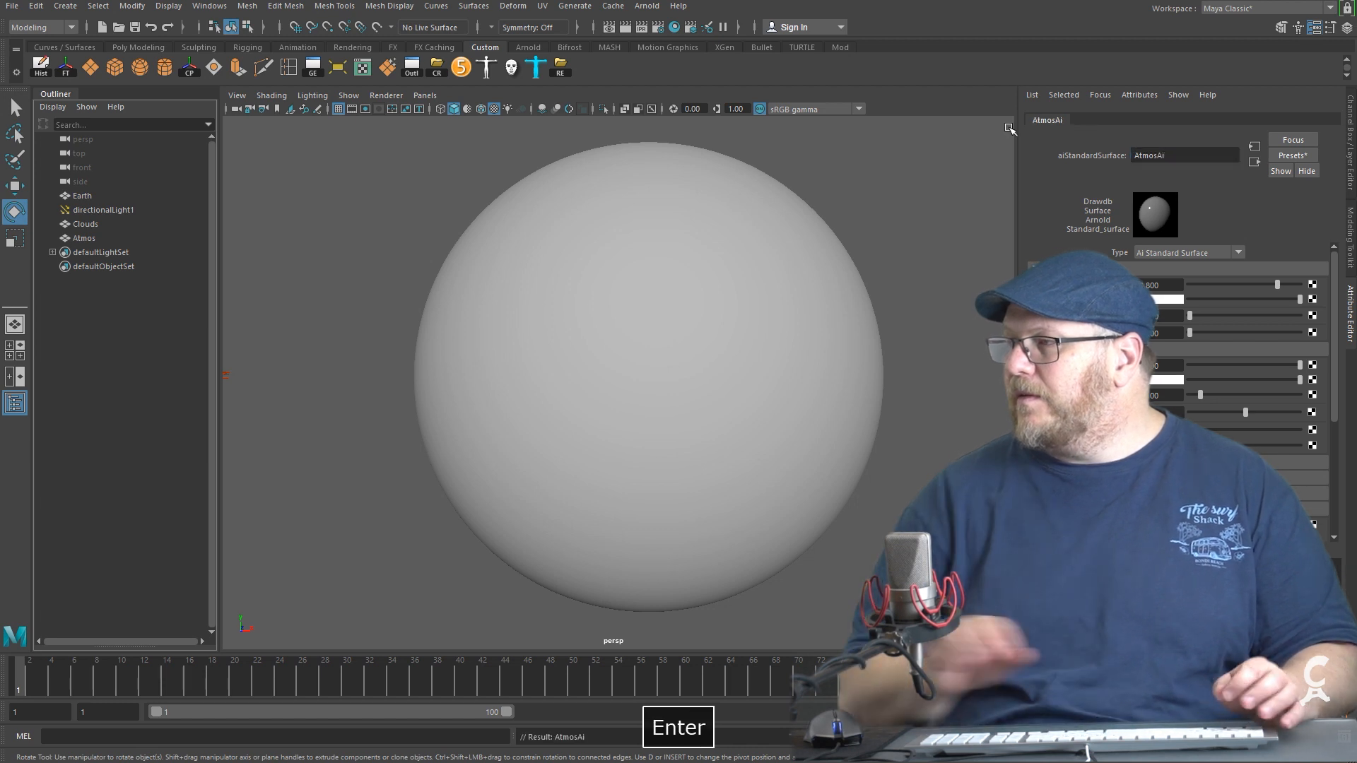
{"action": "left_click", "coordinate": [134, 28]}
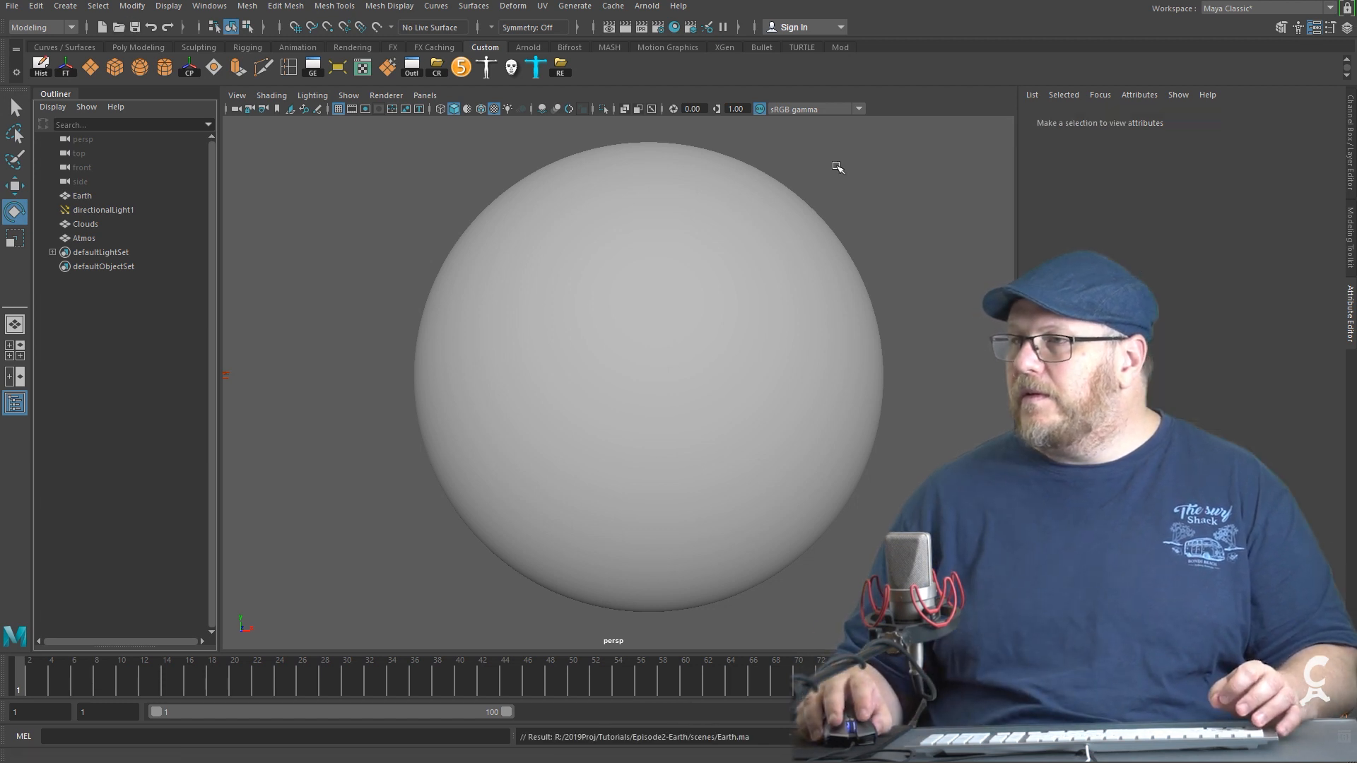
Assign the AtmosAi material to the Atmos sphere, then clear the selection.
{"action": "left_click", "coordinate": [787, 348]}
{"action": "left_click", "coordinate": [676, 28]}
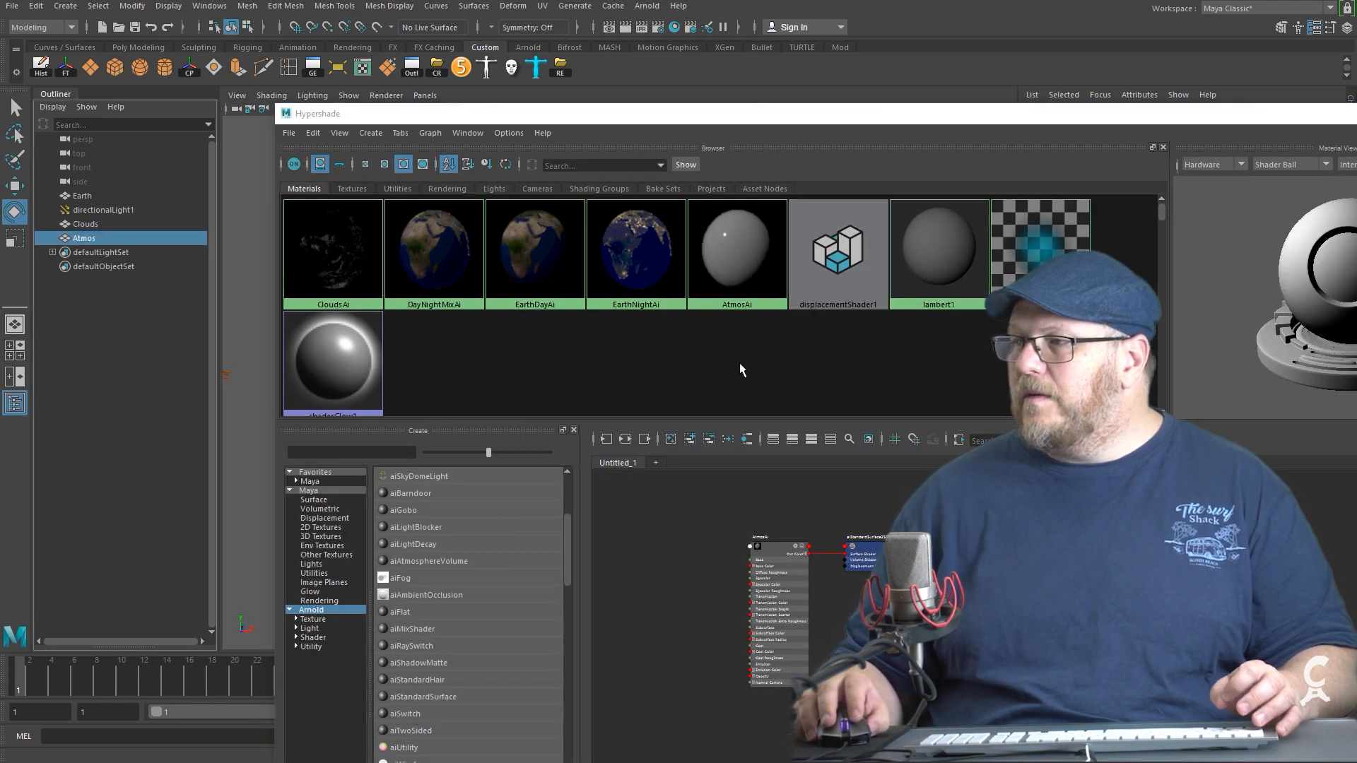
{"action": "right_click", "coordinate": [735, 248]}
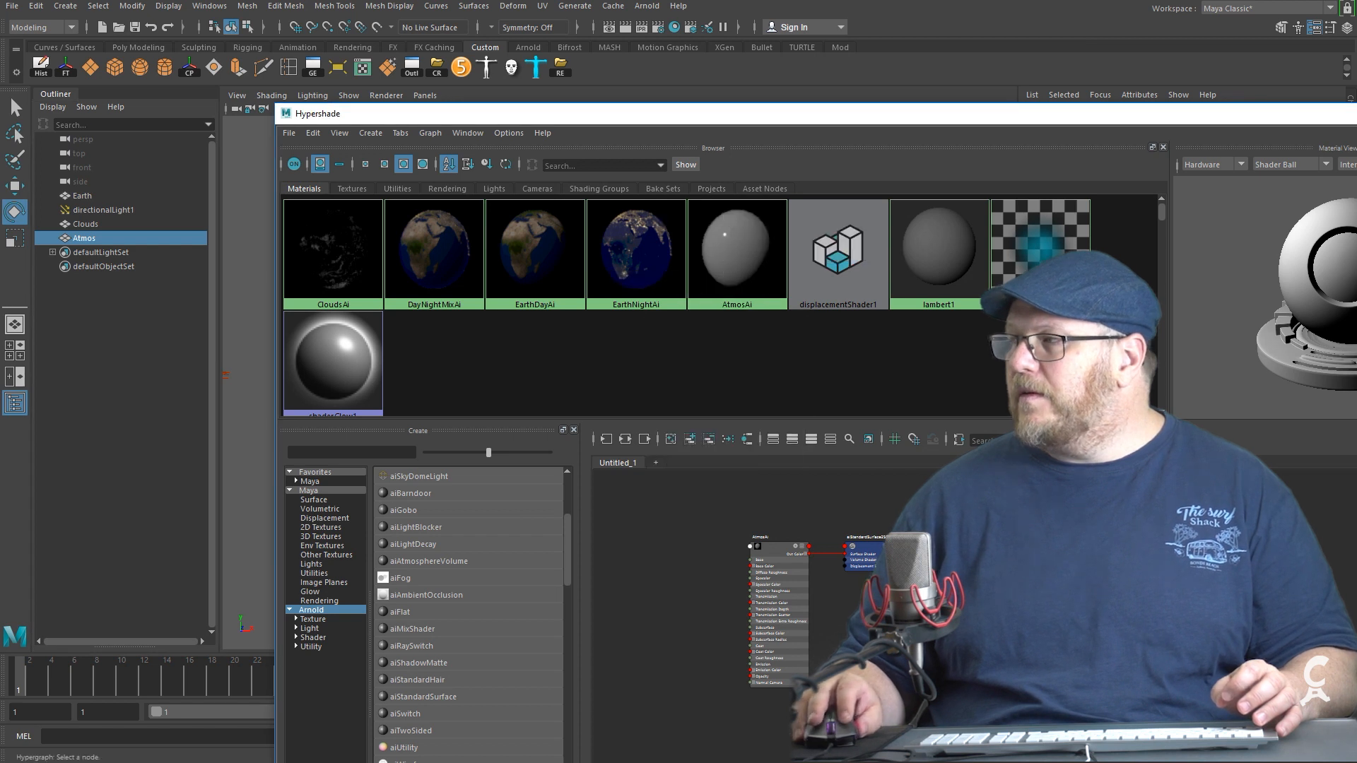
{"action": "left_click", "coordinate": [676, 28]}
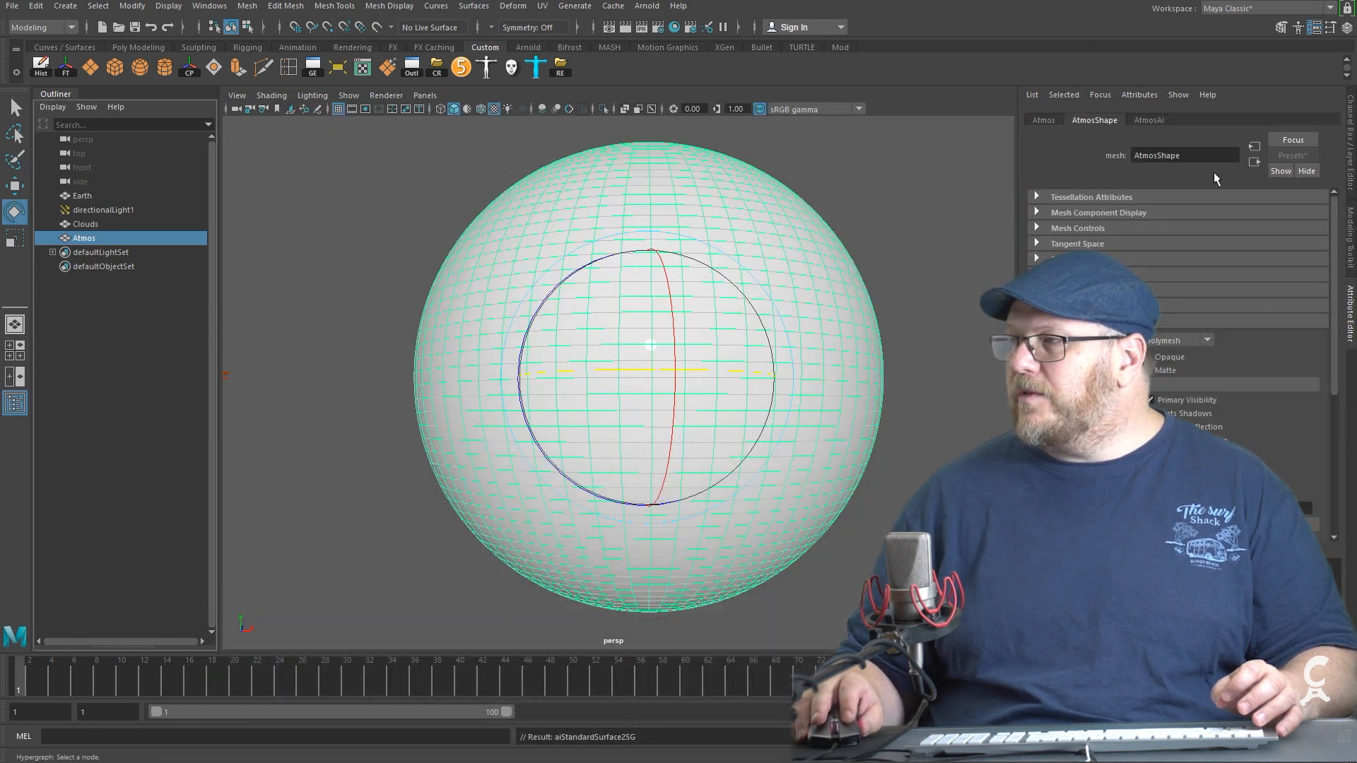
{"action": "left_click", "coordinate": [352, 194]}
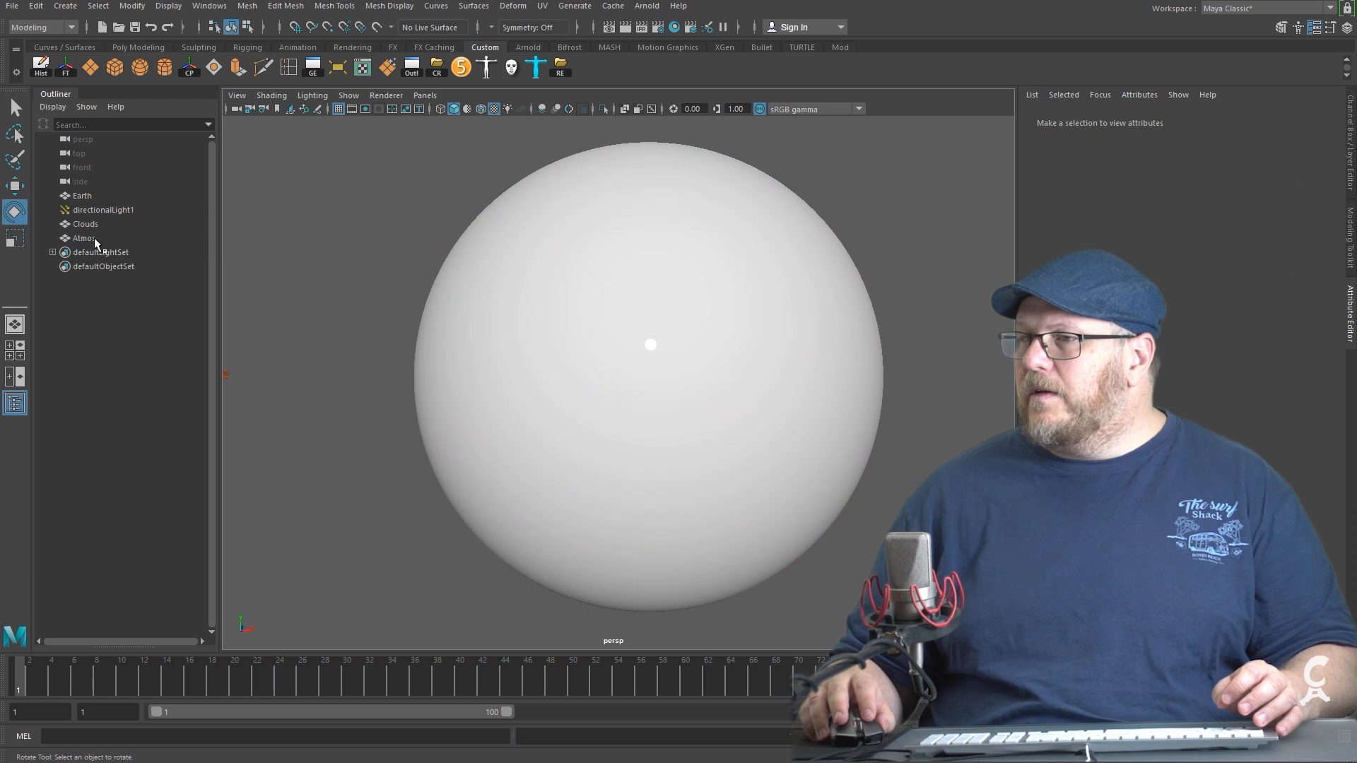
Set the specular weight of the Atmos sphere's AtmosAi material to 0 and test-render the result with Arnold.
{"action": "left_click", "coordinate": [96, 240]}
{"action": "left_click", "coordinate": [627, 27]}
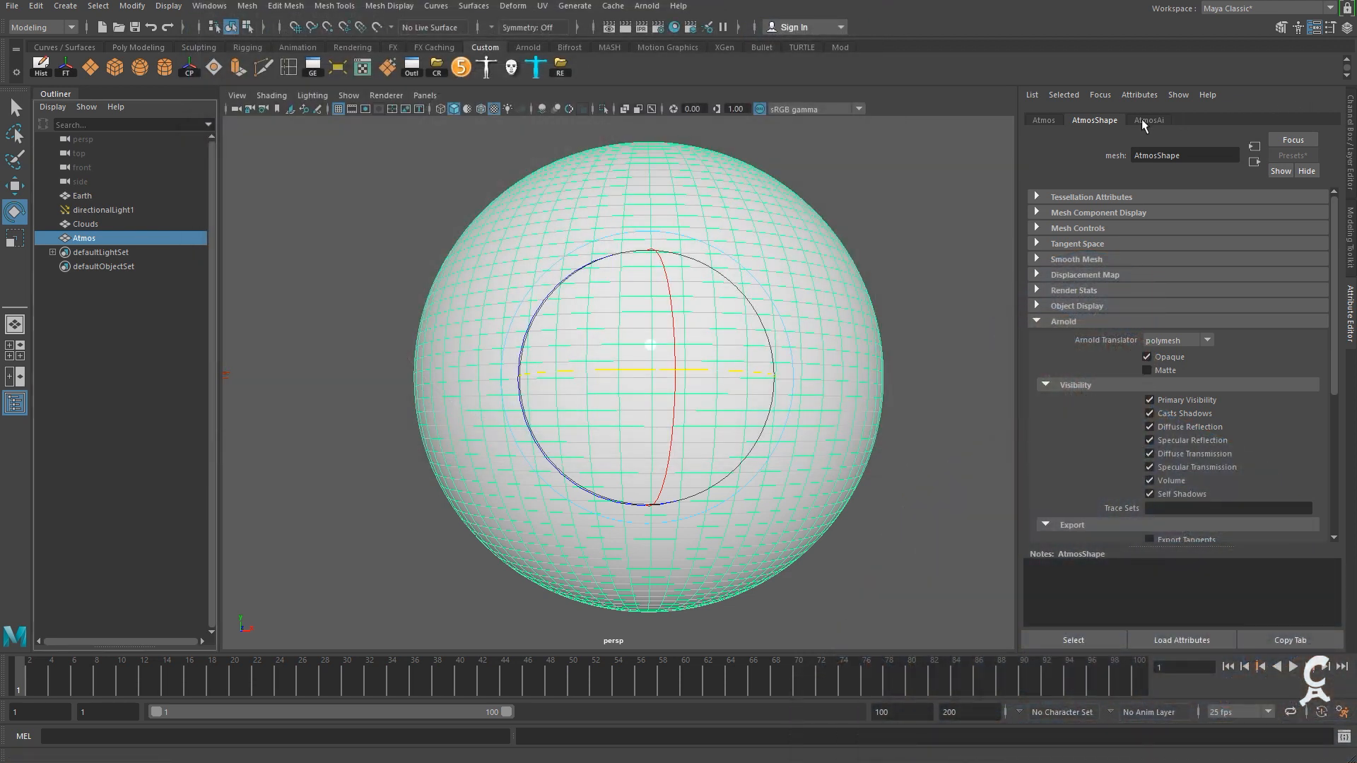
{"action": "left_click", "coordinate": [1144, 120]}
{"action": "left_click_drag", "start_coordinate": [1174, 369], "coordinate": [1056, 354]}
{"action": "type", "text": "0"}
{"action": "key", "text": "Return"}
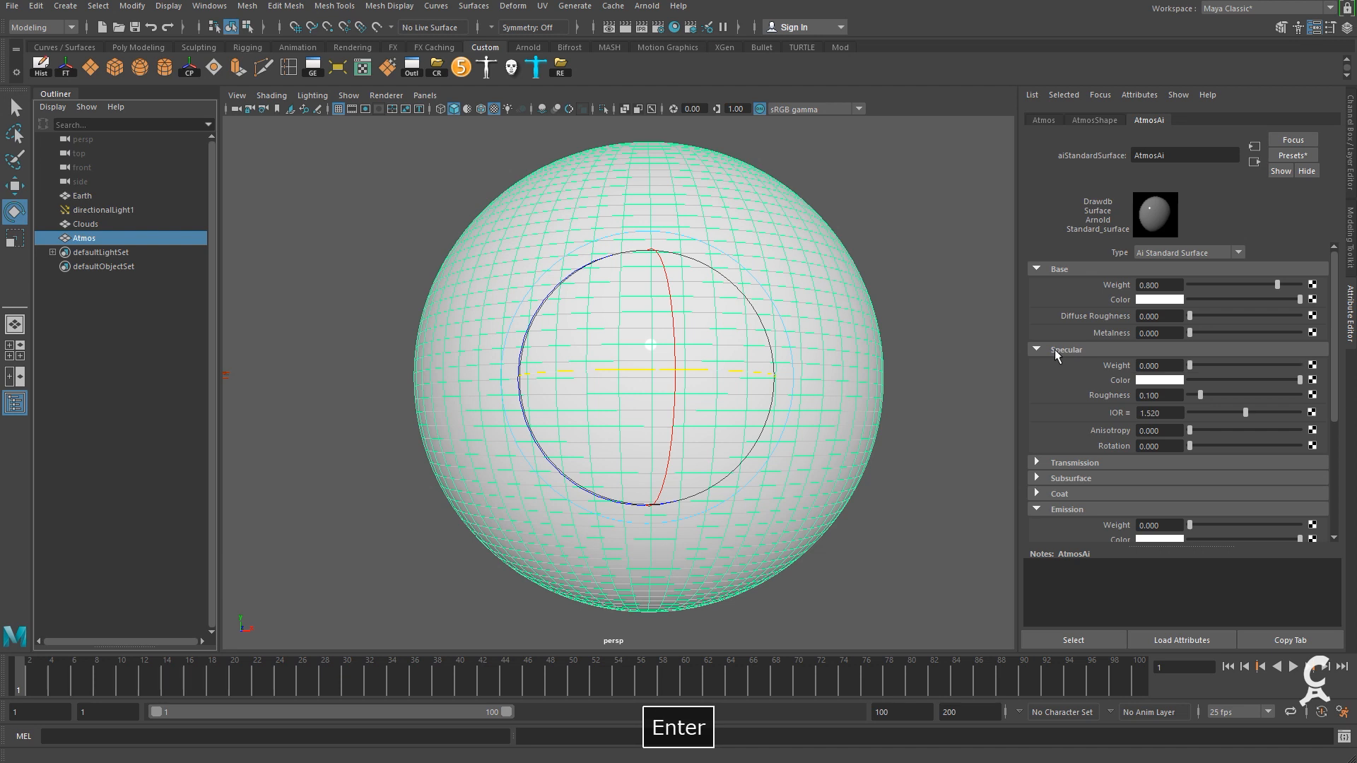
{"action": "left_click", "coordinate": [642, 28]}
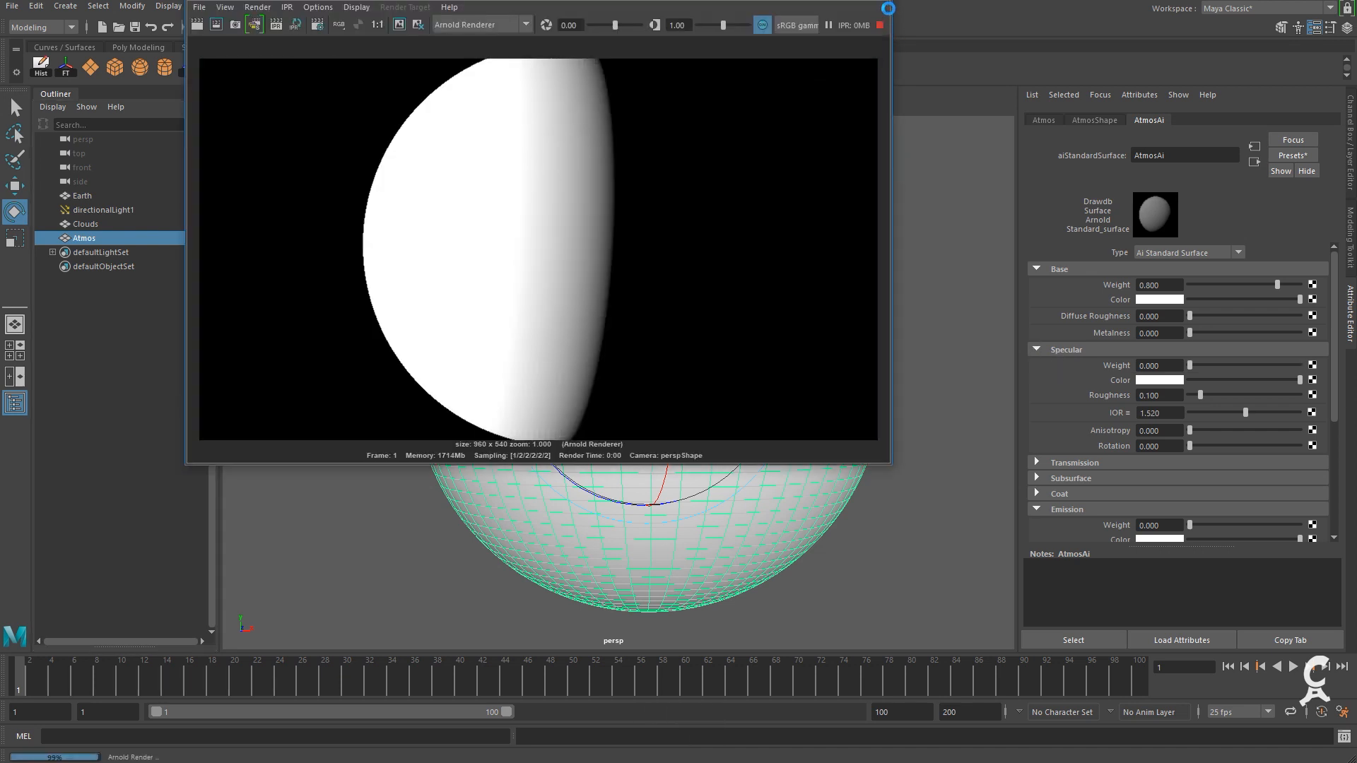
{"action": "left_click", "coordinate": [871, 65]}
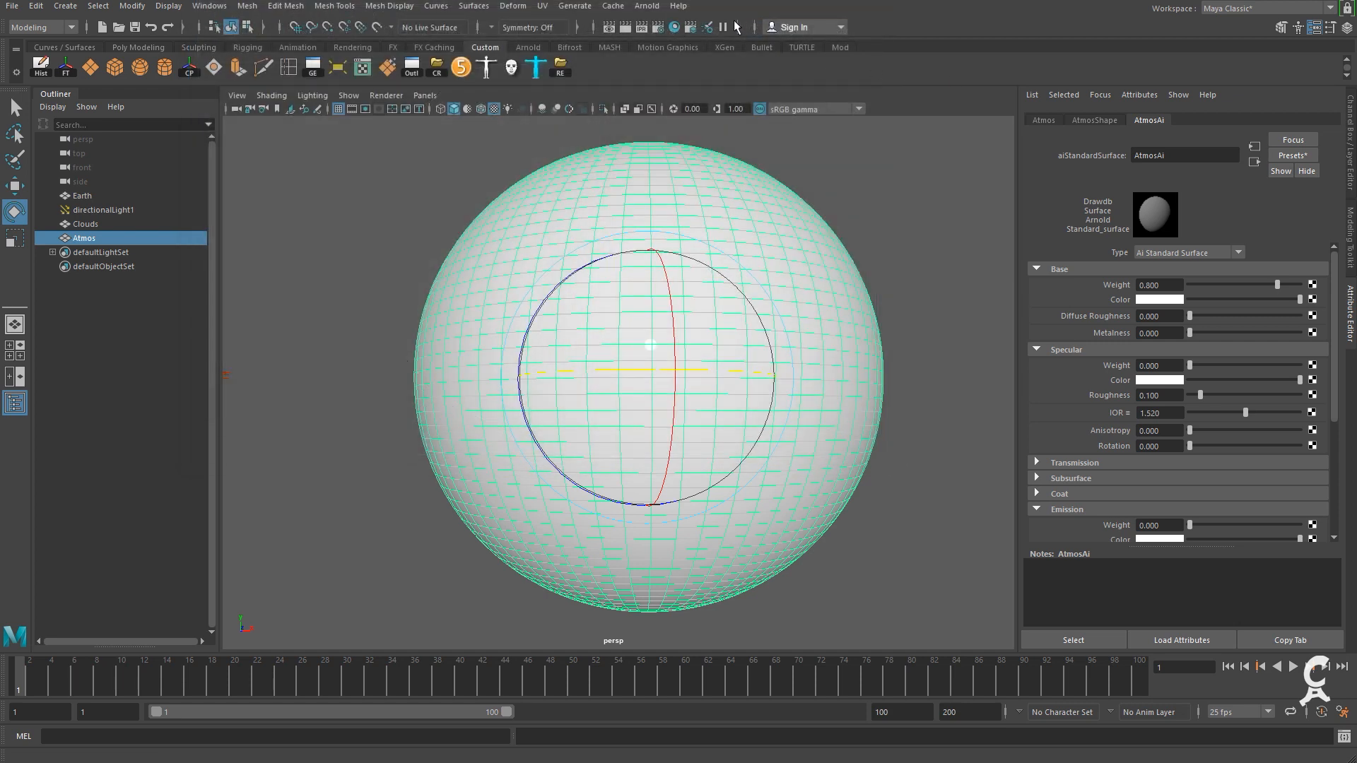
Search the Hypershade node list for facingratio and create an aiFacingRatio node.
{"action": "left_click", "coordinate": [676, 27]}
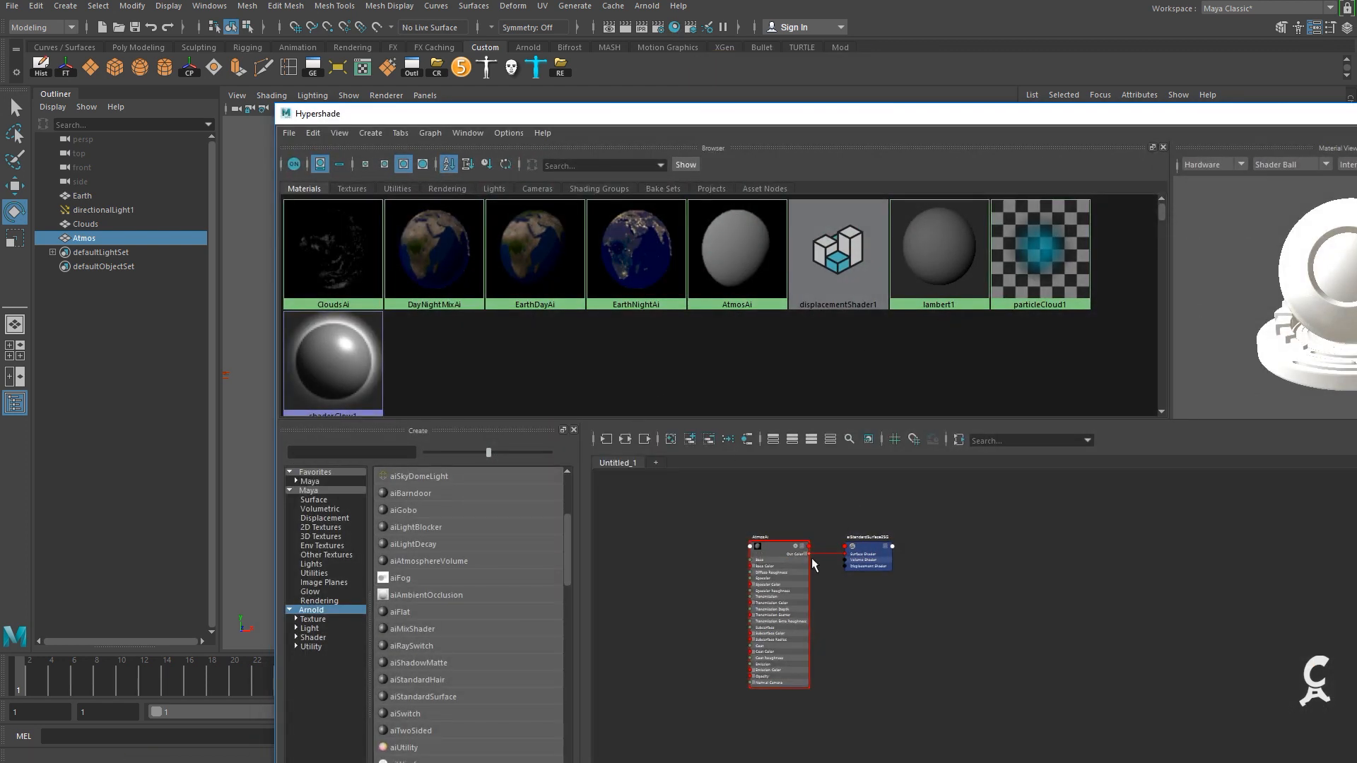
{"action": "left_click_drag", "start_coordinate": [938, 113], "coordinate": [922, 47]}
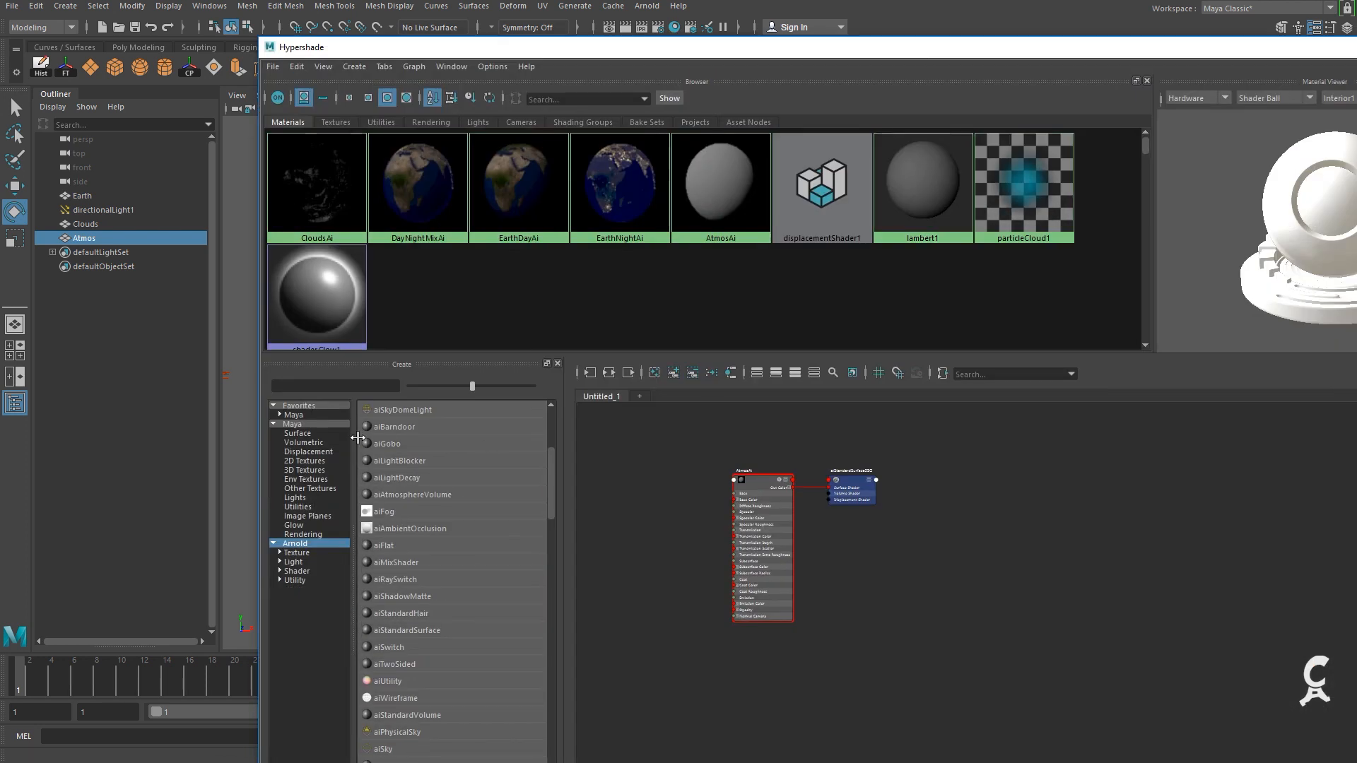
{"action": "left_click", "coordinate": [313, 385]}
{"action": "type", "text": "facin"}
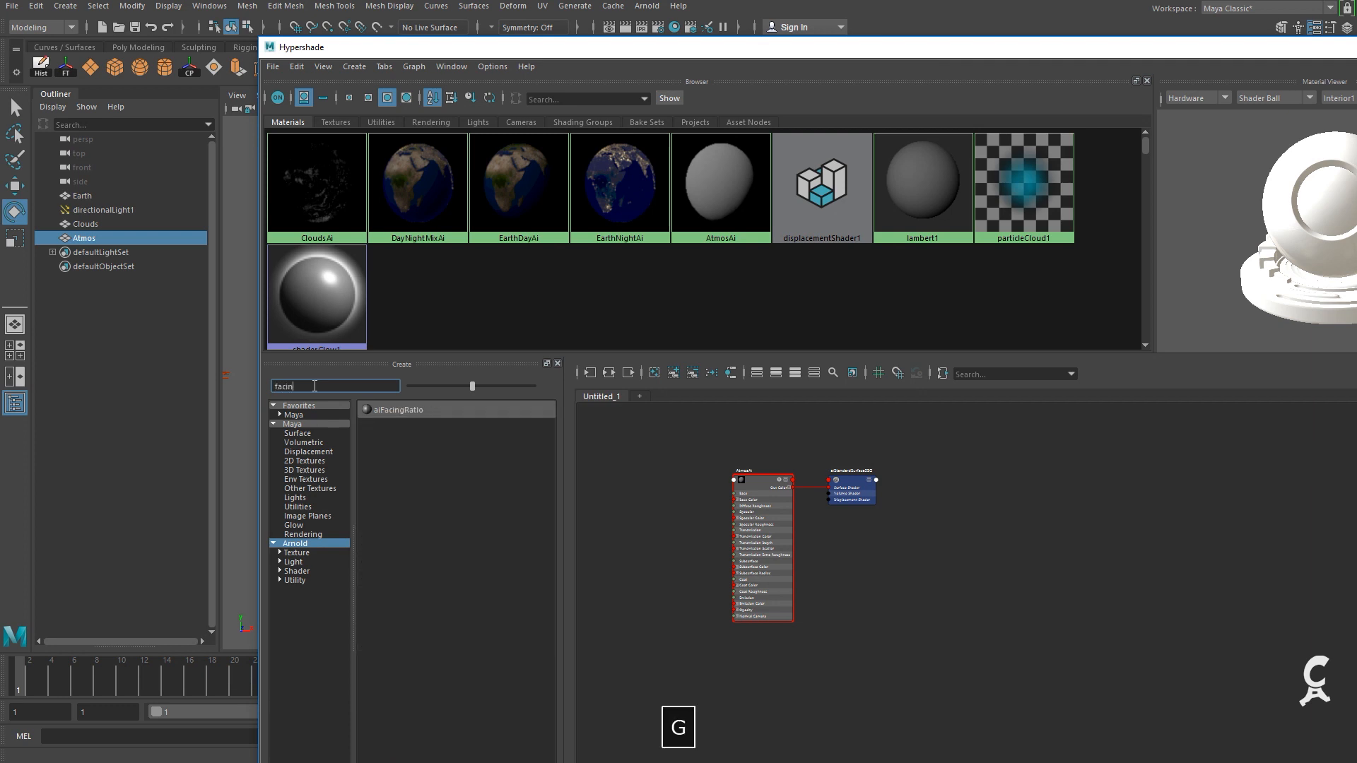
{"action": "type", "text": "gratio"}
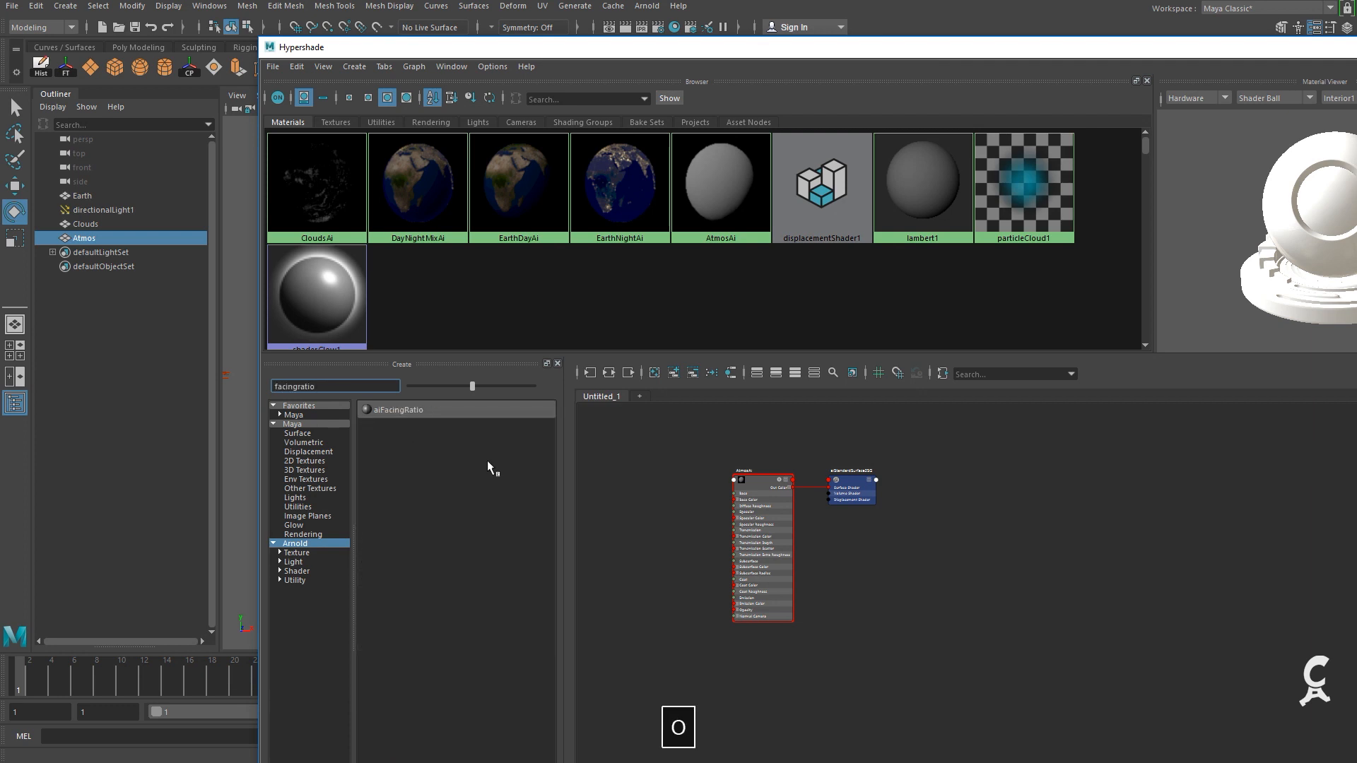
{"action": "left_click", "coordinate": [428, 413]}
Place the aiFacingRatio node ahead of the AtmosAi material in the node graph, leaving room between them.
{"action": "left_click_drag", "start_coordinate": [1194, 587], "coordinate": [611, 456]}
{"action": "scroll", "coordinate": [639, 493], "scroll_direction": "up", "scroll_amount": 1}
{"action": "middle_click_drag", "start_coordinate": [646, 502], "coordinate": [866, 599], "text": "alt"}
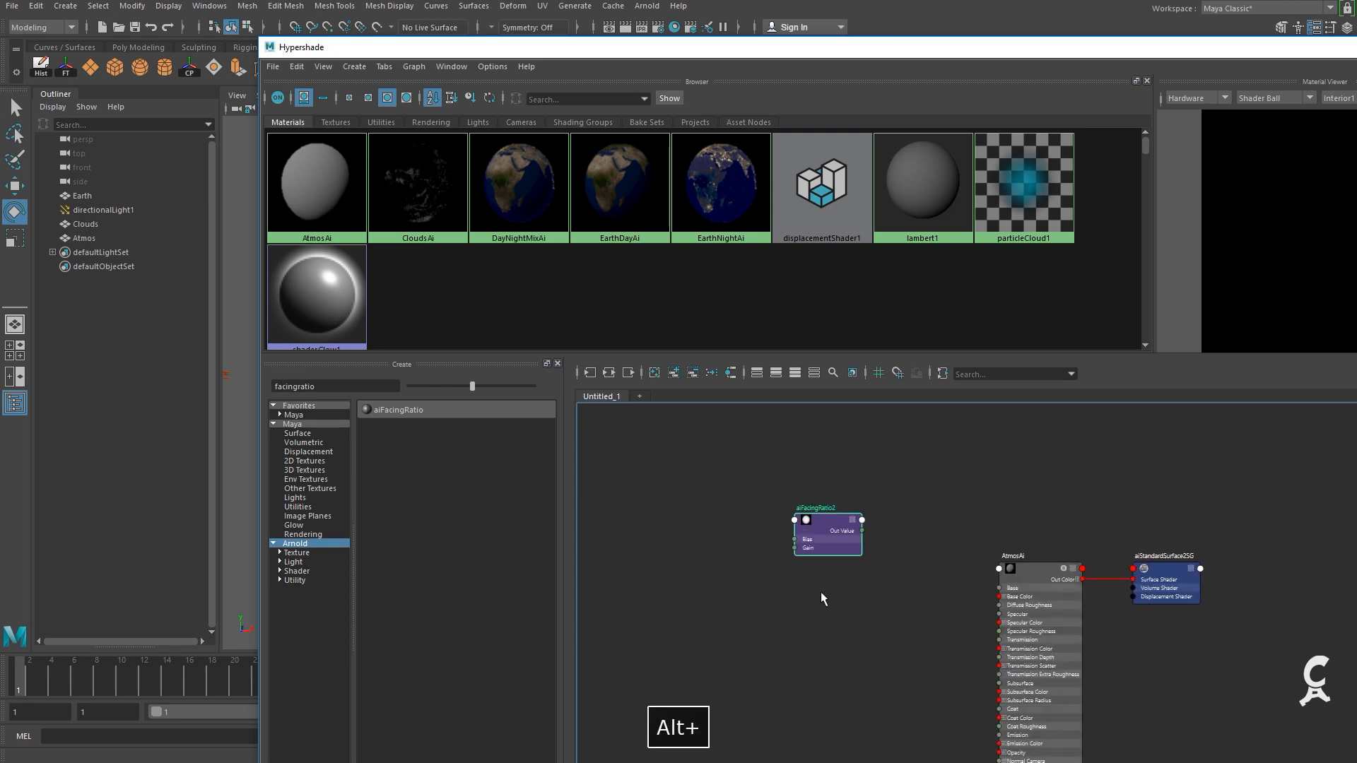
{"action": "scroll", "coordinate": [821, 592], "scroll_direction": "up", "scroll_amount": 2}
{"action": "middle_click_drag", "start_coordinate": [869, 551], "coordinate": [752, 506], "text": "alt"}
{"action": "scroll", "coordinate": [778, 606], "scroll_direction": "down", "scroll_amount": 3}
{"action": "left_click_drag", "start_coordinate": [672, 475], "coordinate": [634, 451]}
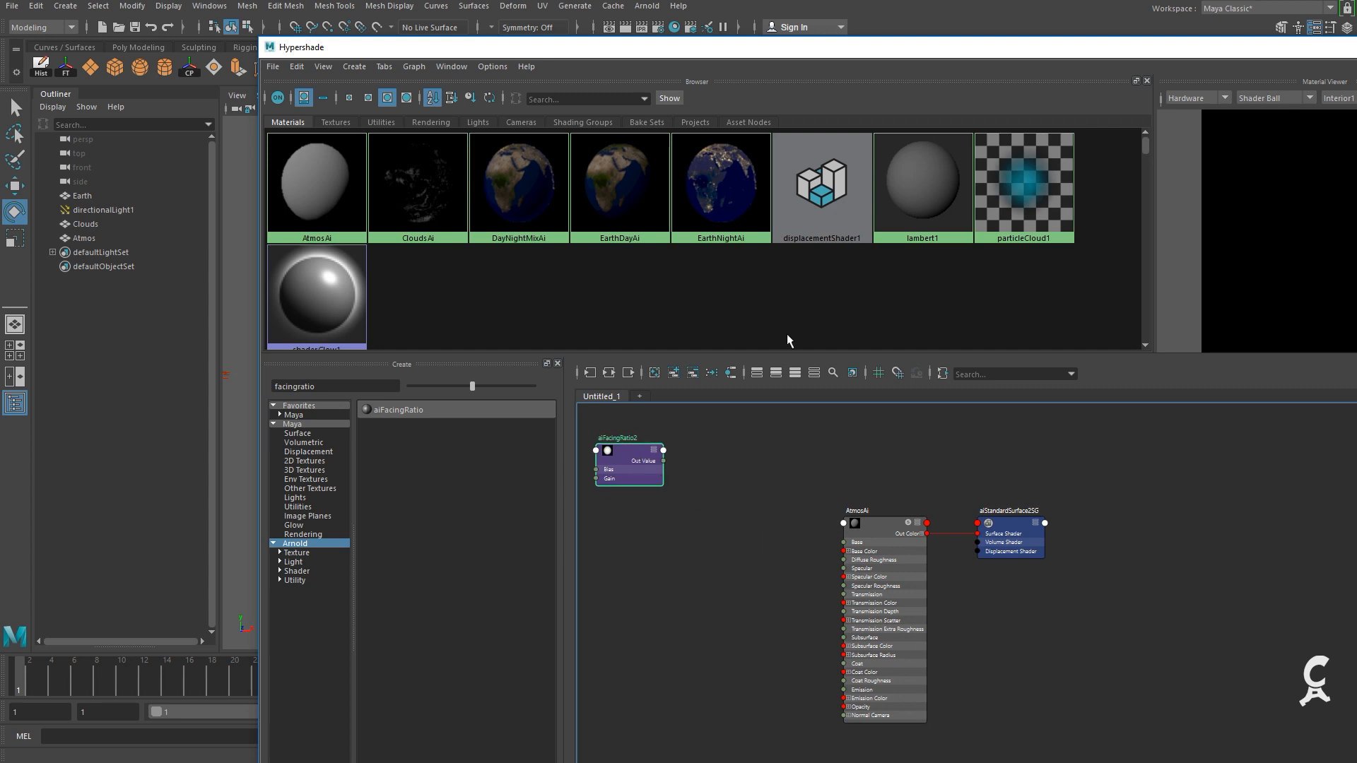
Set the Bias of the aiFacingRatio node to 0.4.
{"action": "left_click_drag", "start_coordinate": [1148, 48], "coordinate": [1059, 637]}
{"action": "left_click", "coordinate": [1172, 253]}
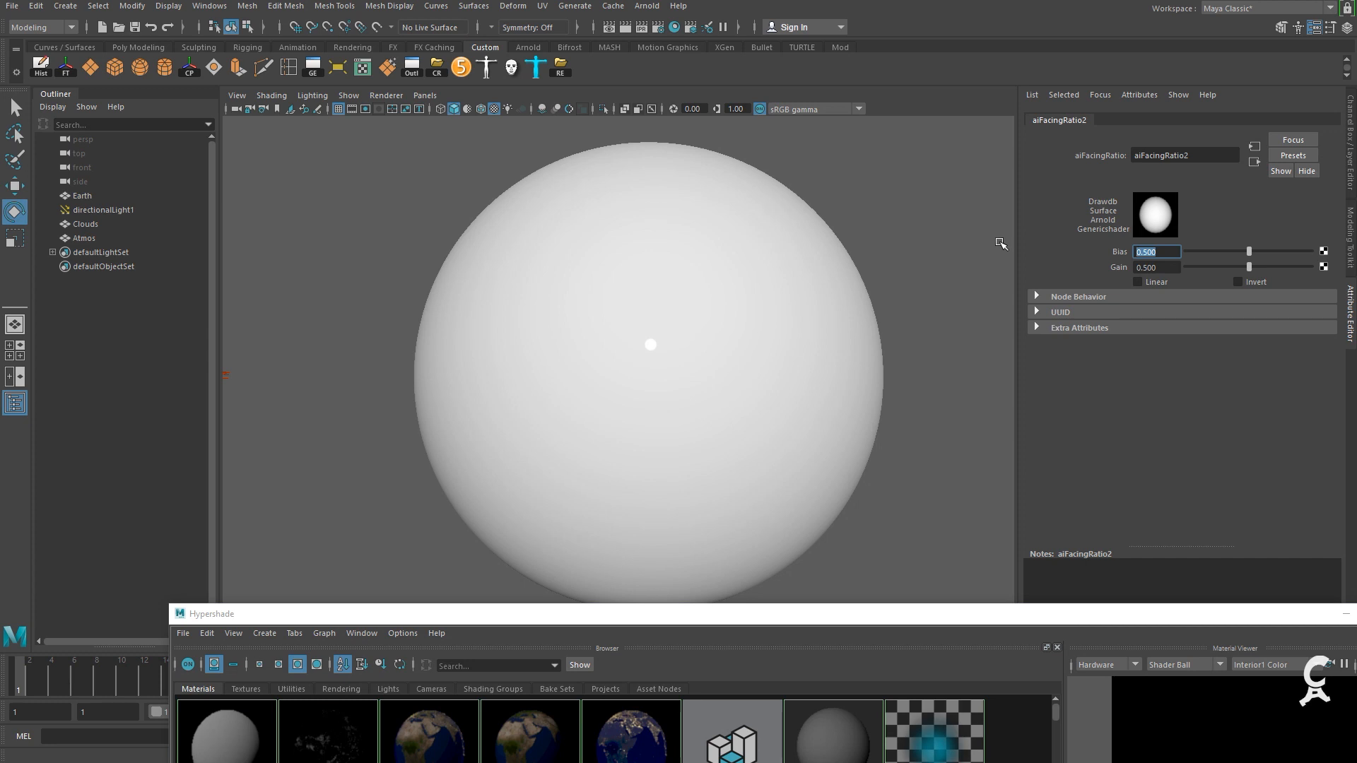
{"action": "type", "text": ".4"}
{"action": "key", "text": "Tab"}
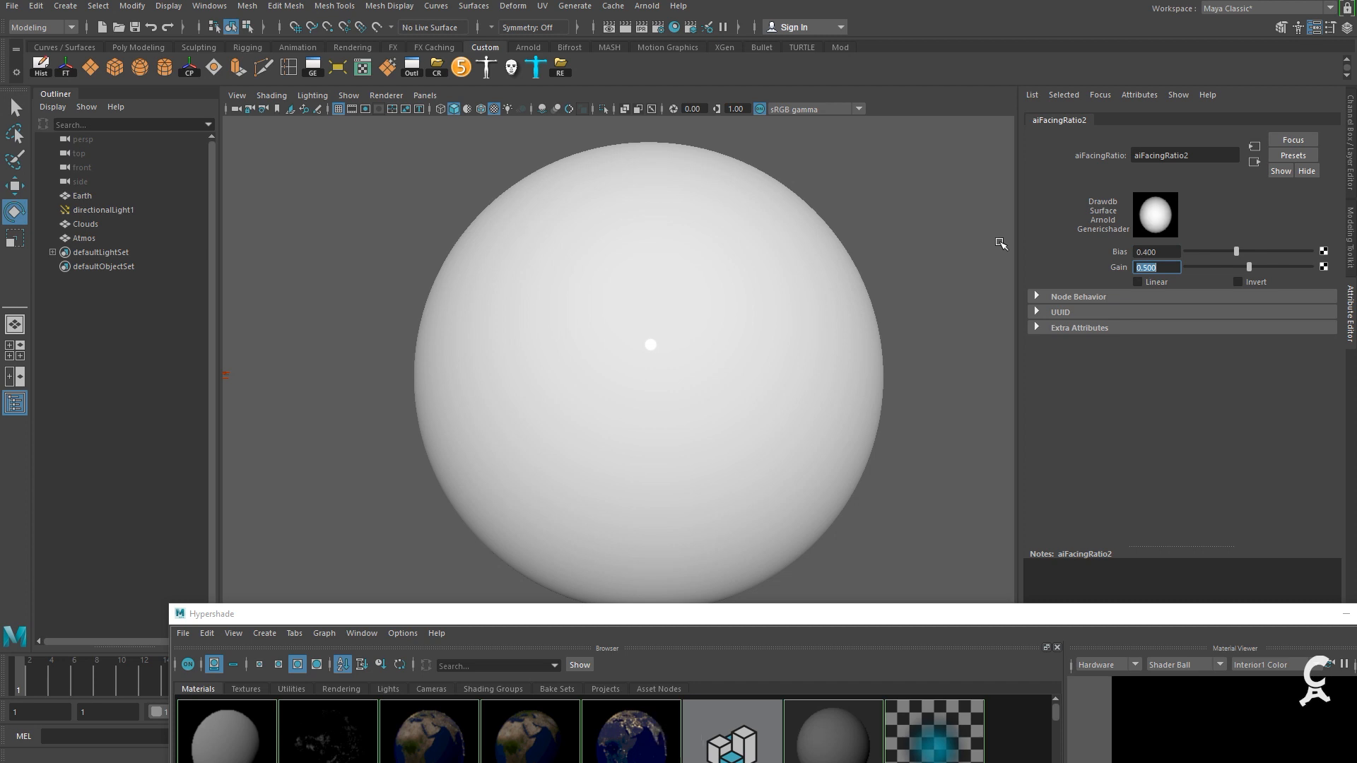
Find and create a Maya Ramp texture node, then delete its attached placement node.
{"action": "left_click_drag", "start_coordinate": [826, 614], "coordinate": [824, 151]}
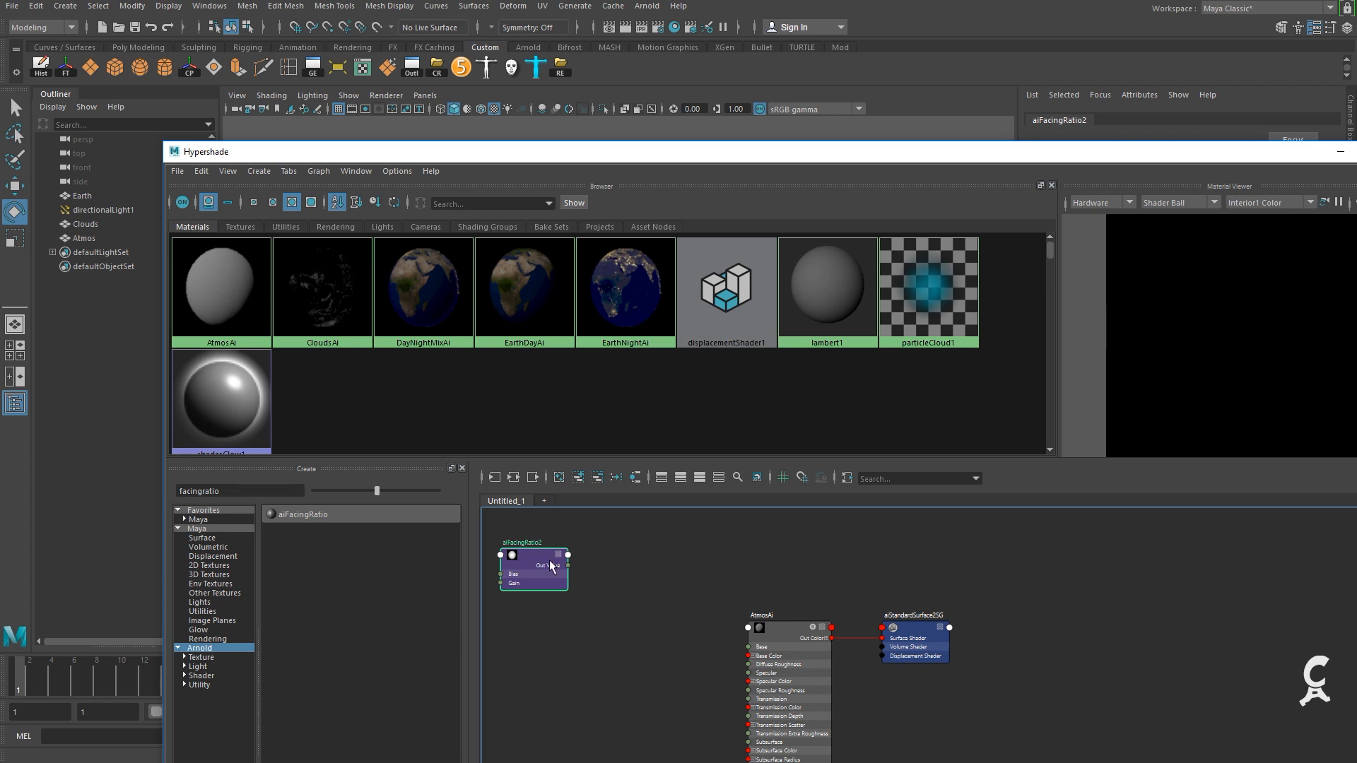
{"action": "double_click", "coordinate": [244, 490]}
{"action": "type", "text": "ramp"}
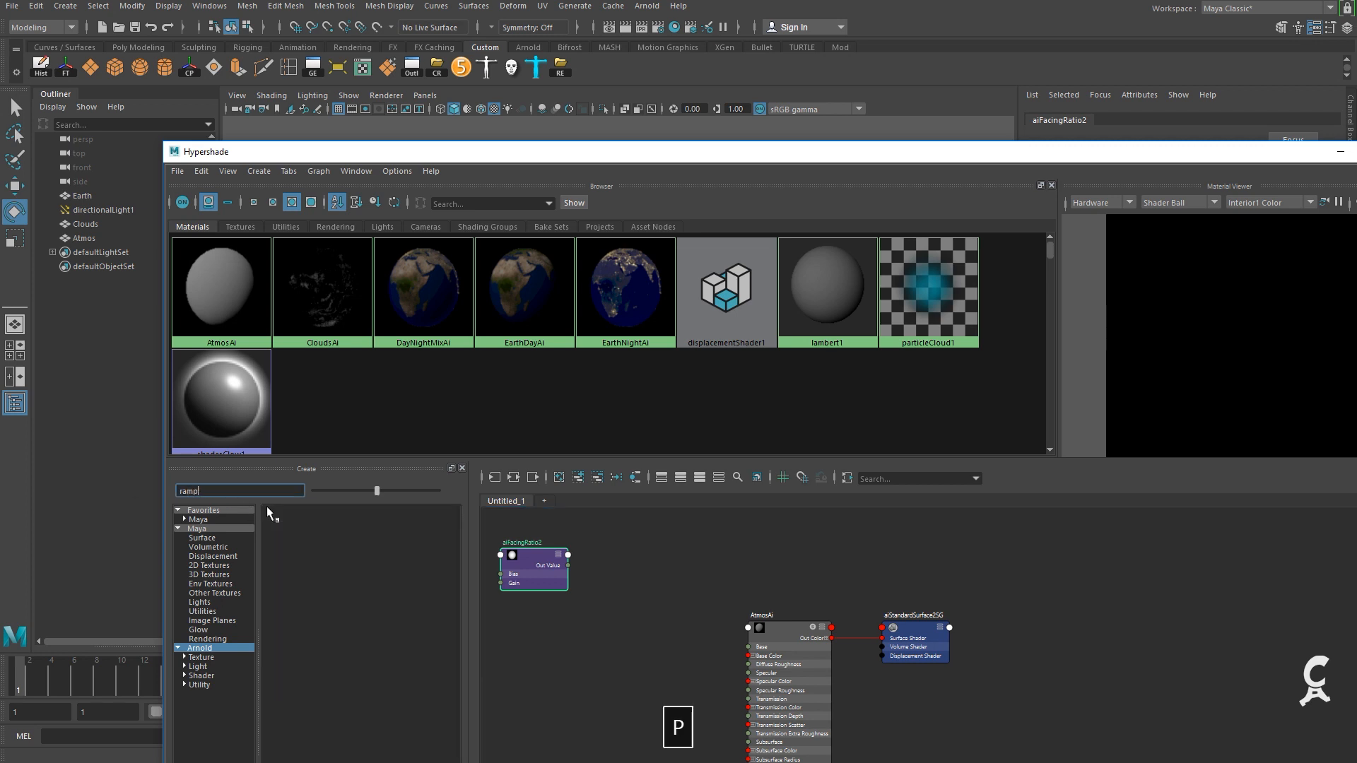
{"action": "double_click", "coordinate": [211, 492]}
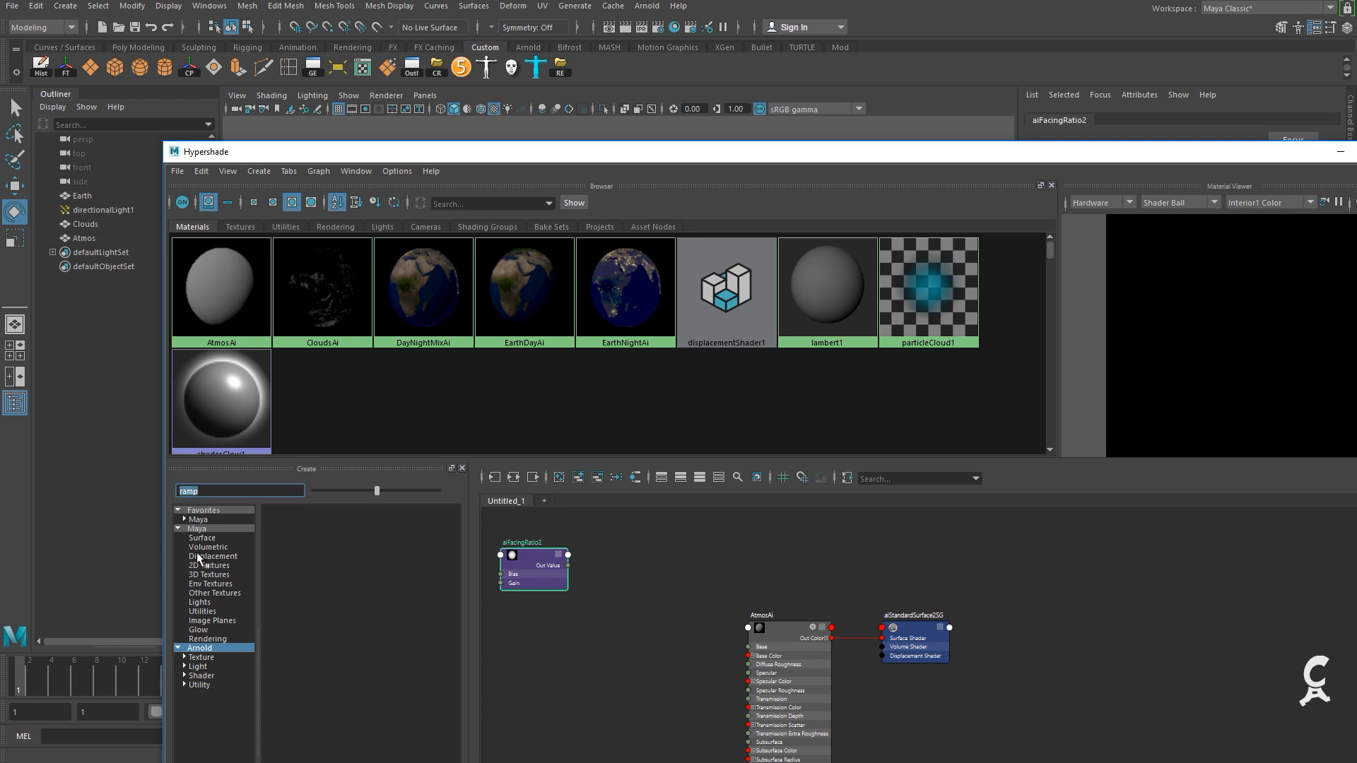
{"action": "left_click", "coordinate": [205, 647]}
{"action": "double_click", "coordinate": [216, 493]}
{"action": "left_click", "coordinate": [211, 528]}
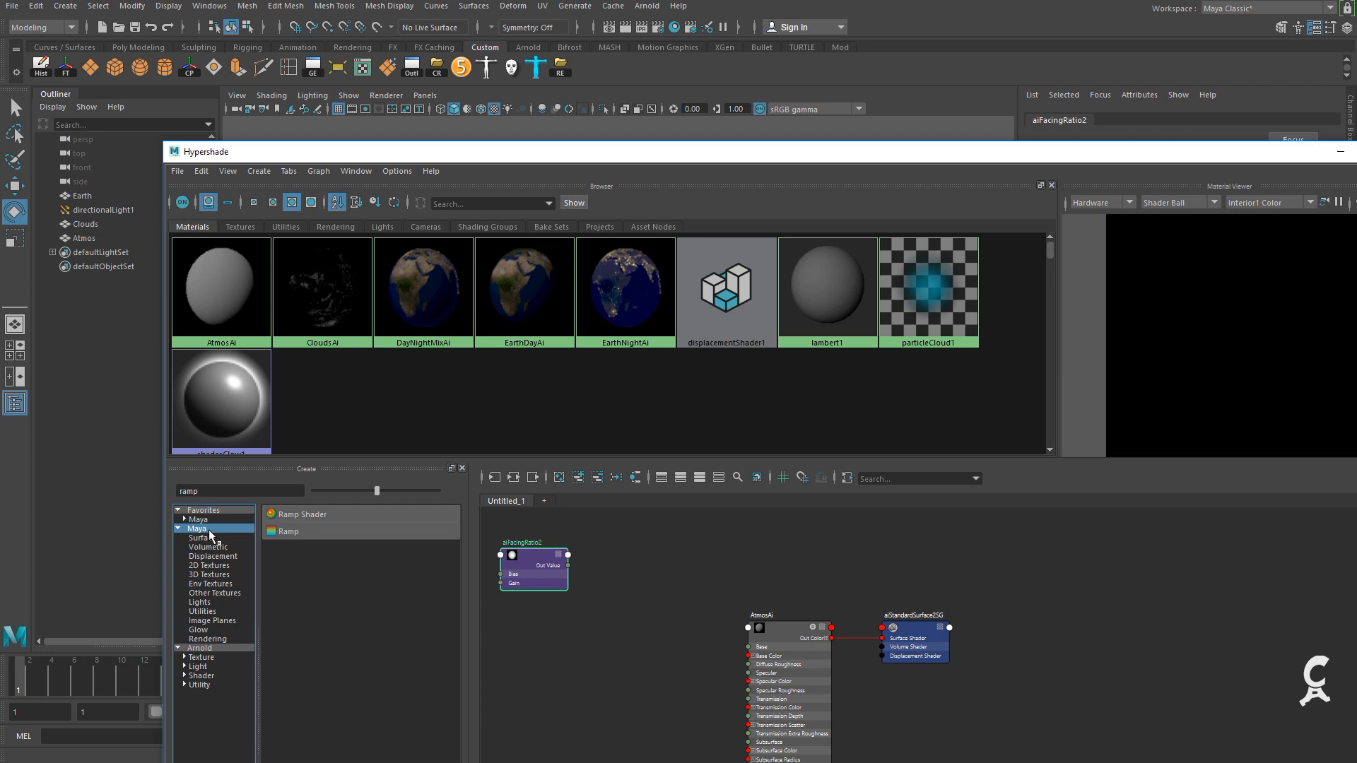
{"action": "left_click", "coordinate": [284, 533]}
{"action": "left_click", "coordinate": [1125, 691]}
{"action": "key", "text": "Delete"}
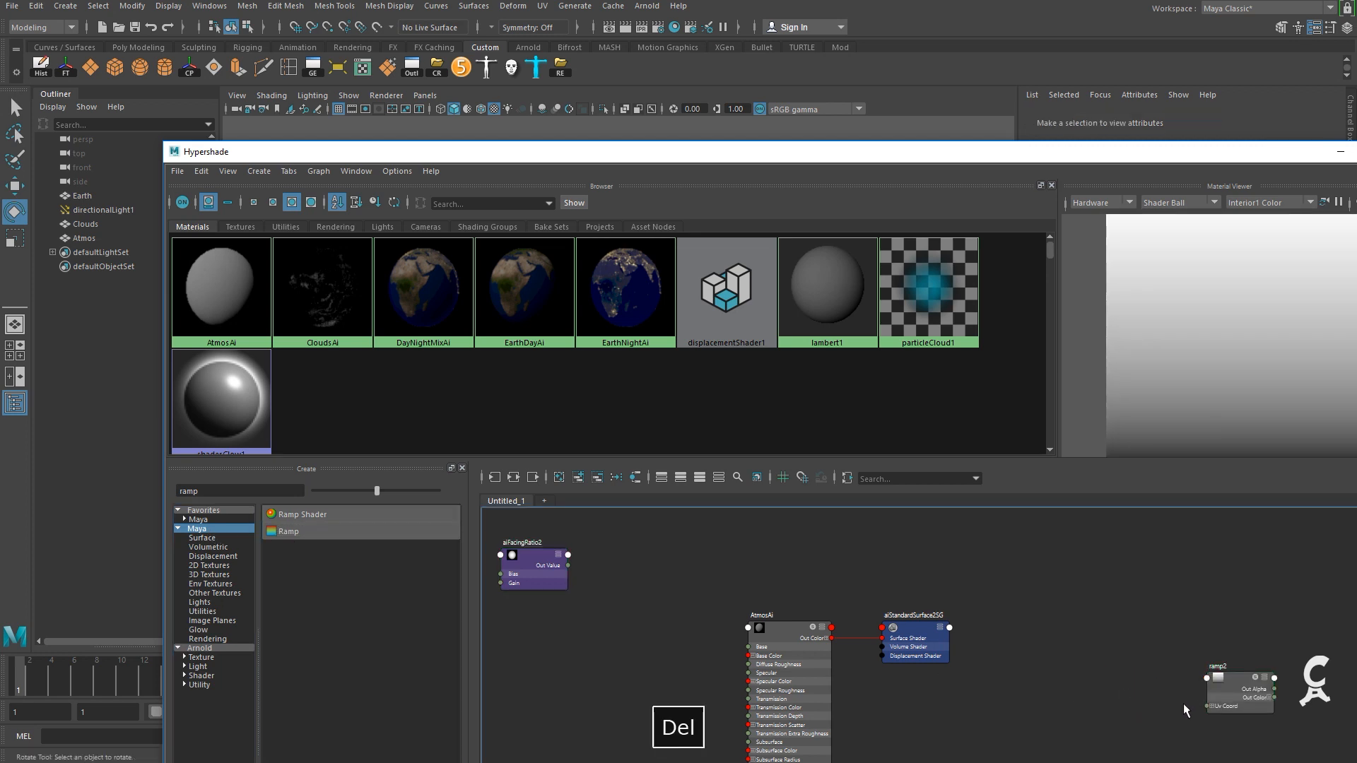
Place the ramp beside the aiFacingRatio node and connect Out Value to the ramp's V Coord.
{"action": "left_click_drag", "start_coordinate": [1236, 677], "coordinate": [635, 546]}
{"action": "scroll", "coordinate": [599, 563], "scroll_direction": "up", "scroll_amount": 2}
{"action": "scroll", "coordinate": [599, 563], "scroll_direction": "up", "scroll_amount": 2}
{"action": "middle_click_drag", "start_coordinate": [605, 620], "coordinate": [743, 636], "text": "alt"}
{"action": "left_click", "coordinate": [753, 606]}
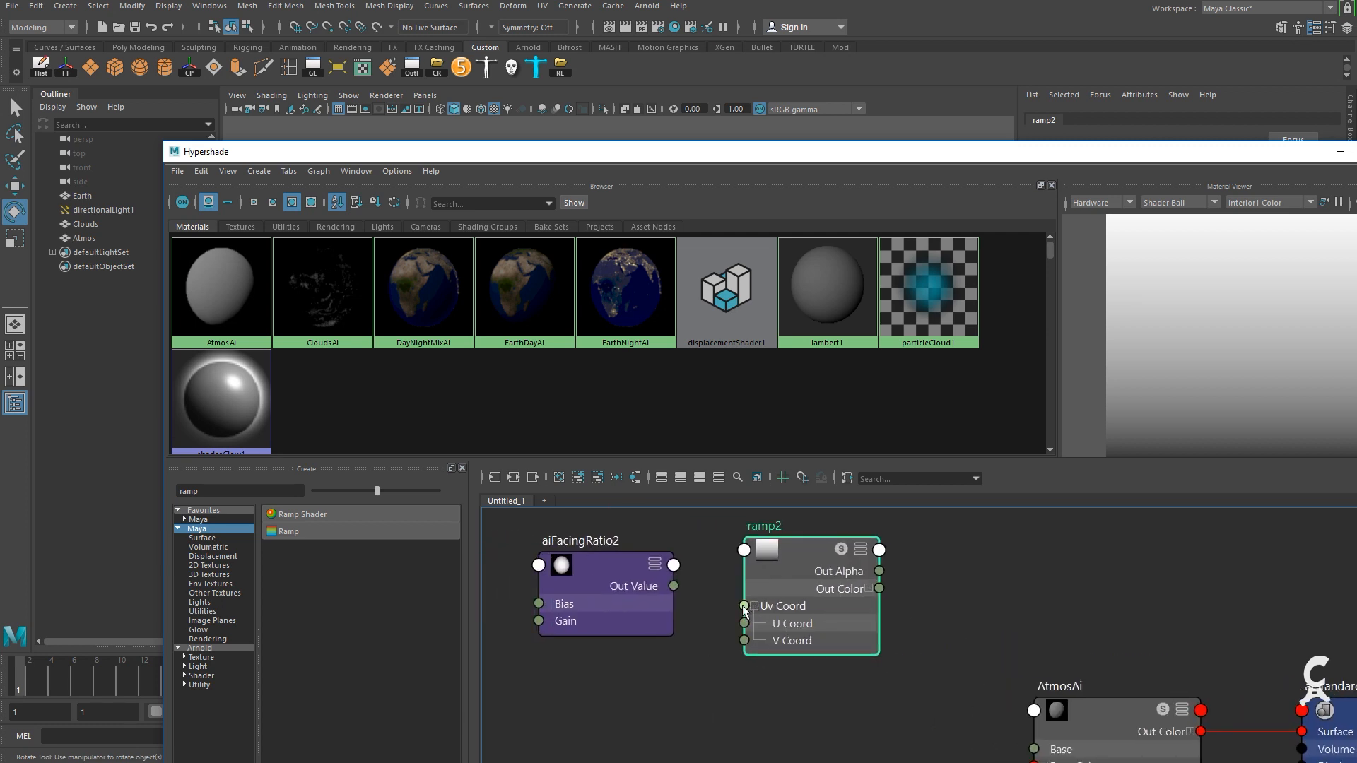
{"action": "left_click_drag", "start_coordinate": [674, 586], "coordinate": [745, 642]}
{"action": "scroll", "coordinate": [878, 648], "scroll_direction": "down", "scroll_amount": 2}
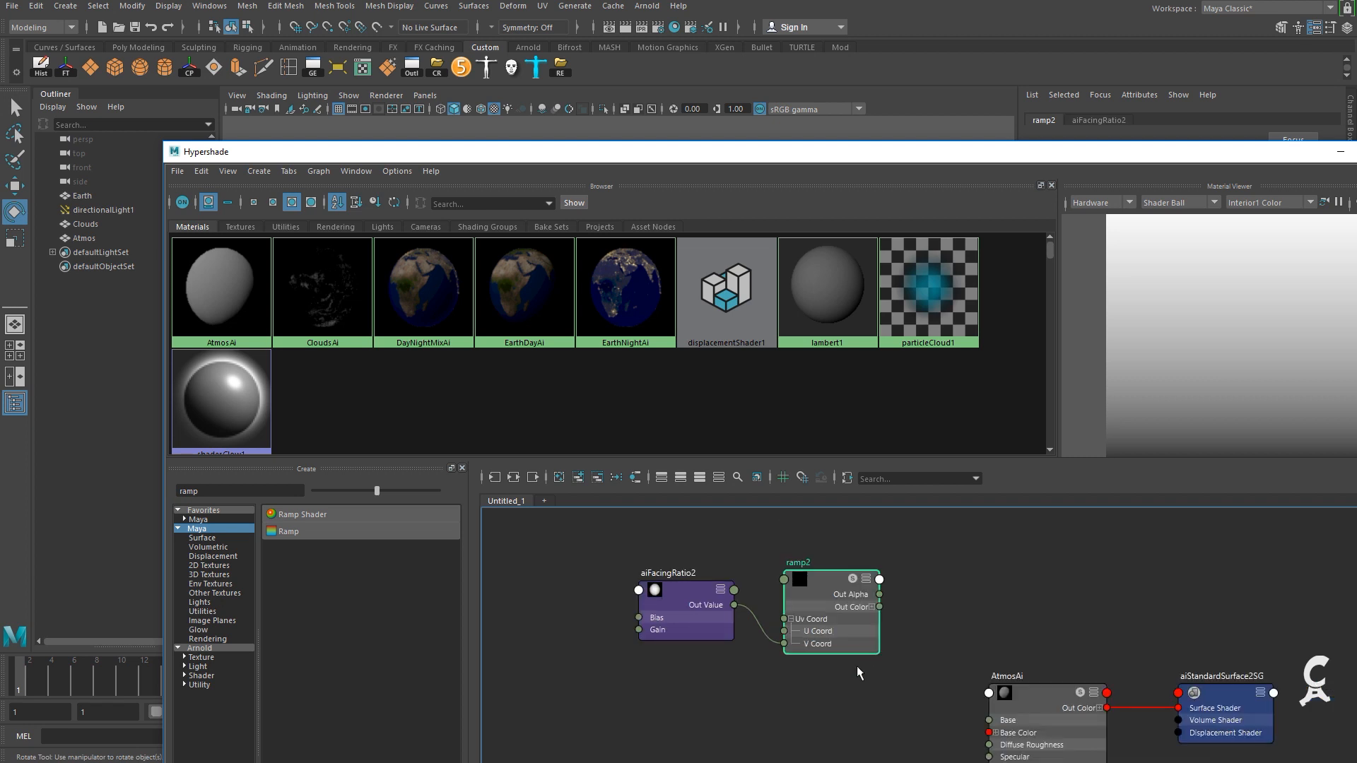
{"action": "middle_click_drag", "start_coordinate": [866, 681], "coordinate": [766, 703], "text": "alt"}
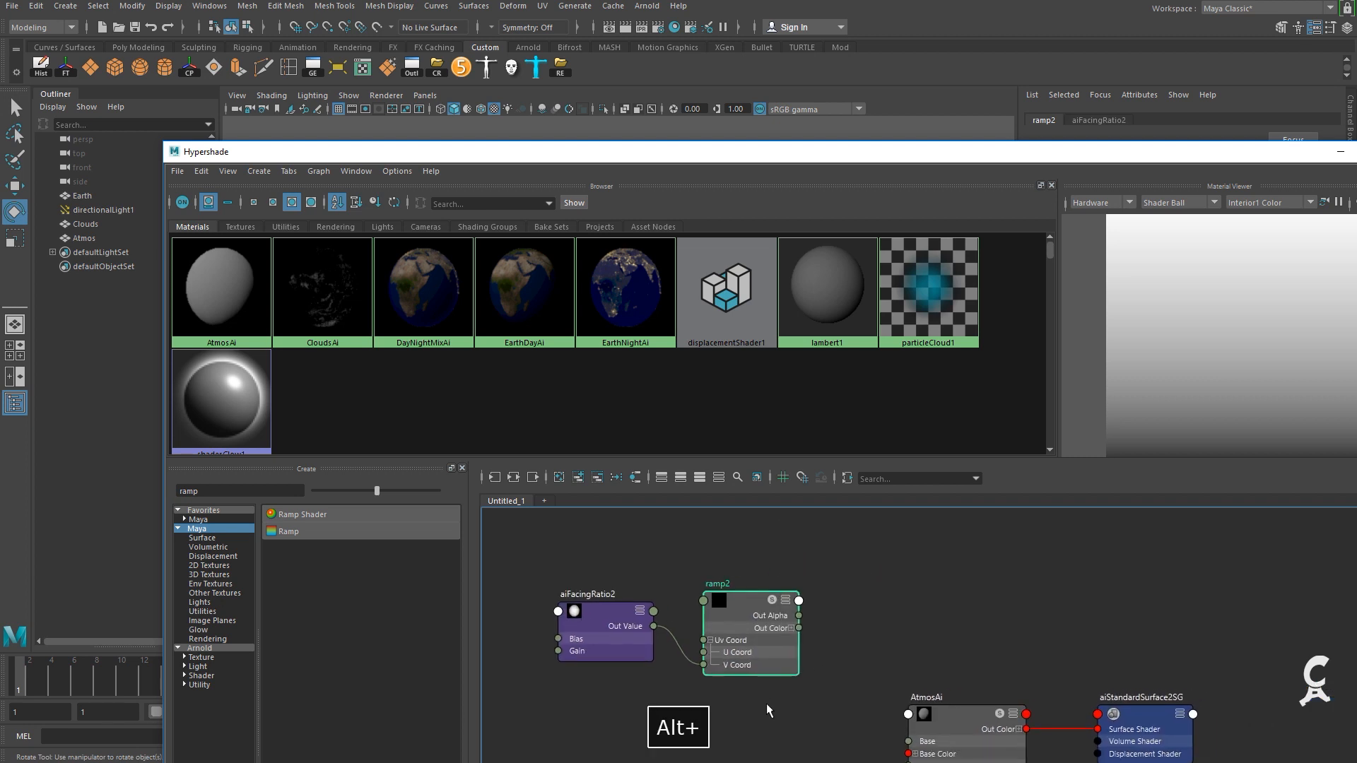
Select the ramp node in the graph and minimize the Hypershade to expose the ramp's attributes.
{"action": "left_click", "coordinate": [836, 591]}
{"action": "left_click", "coordinate": [751, 601]}
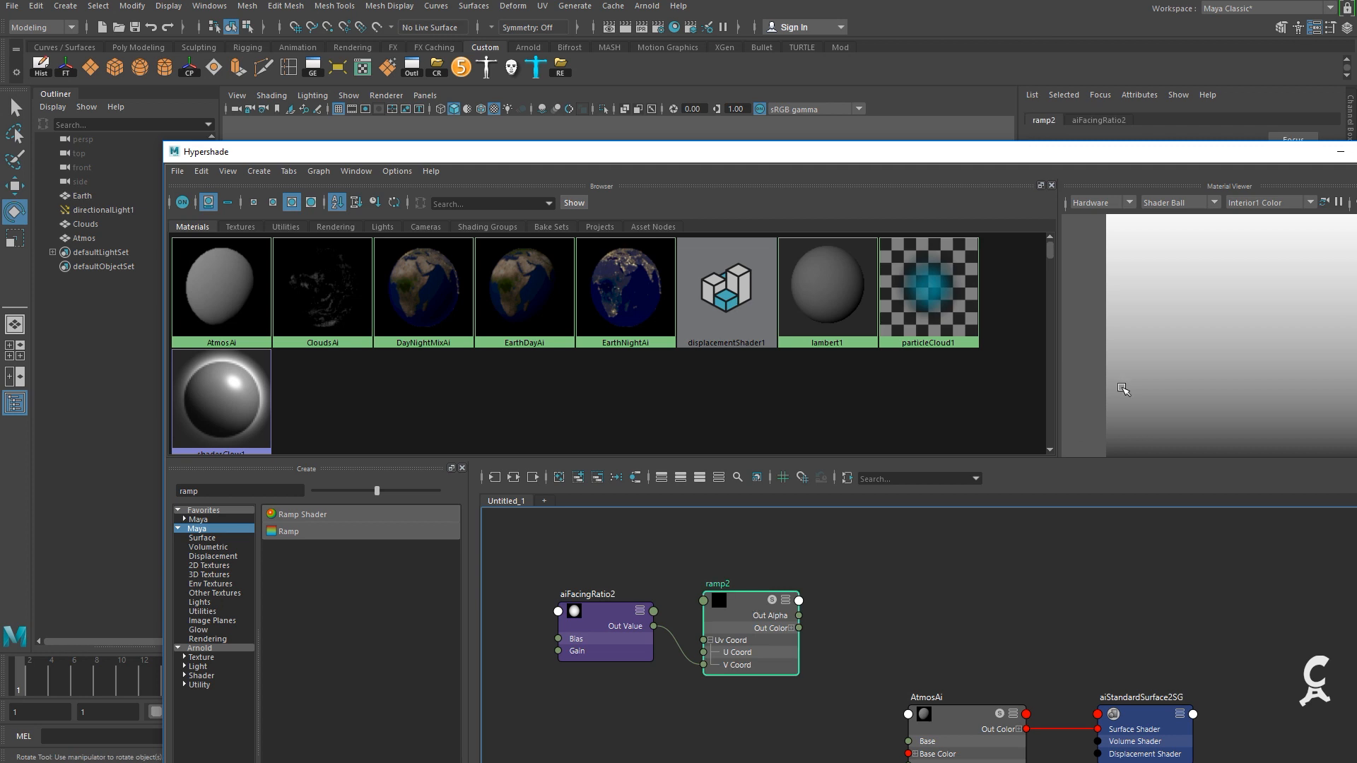
{"action": "left_click_drag", "start_coordinate": [1270, 158], "coordinate": [1147, 161]}
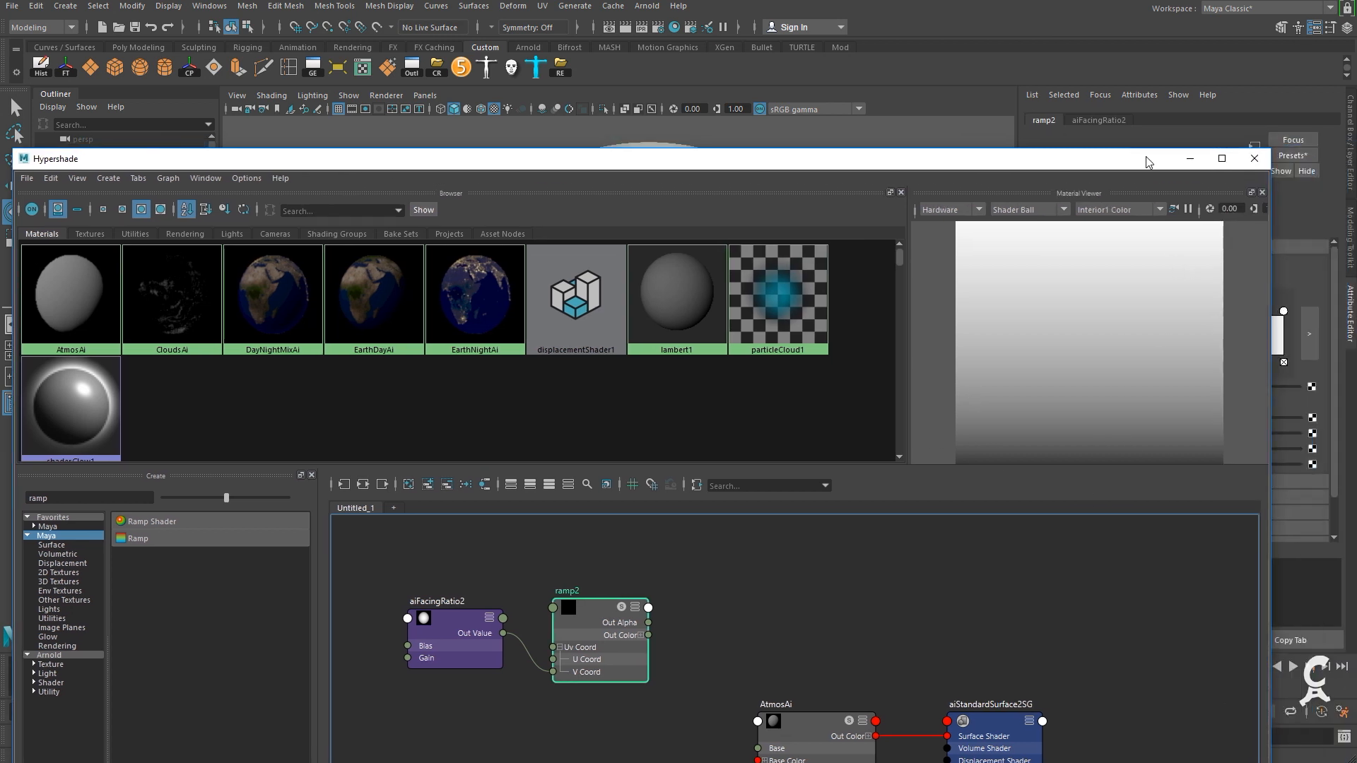
{"action": "left_click", "coordinate": [1189, 159]}
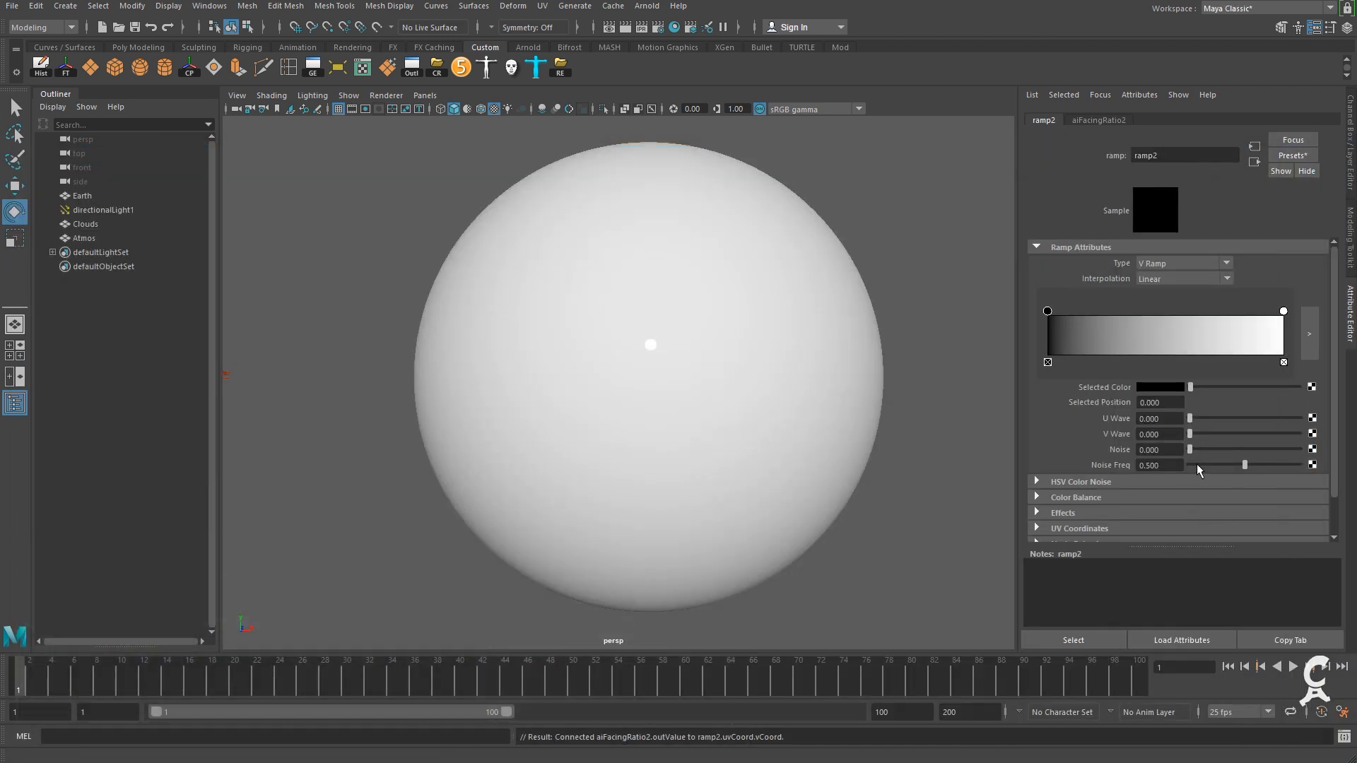
Recolour the ramp's first marker from the magenta swatch and set its hue to 266.
{"action": "left_click", "coordinate": [1159, 387]}
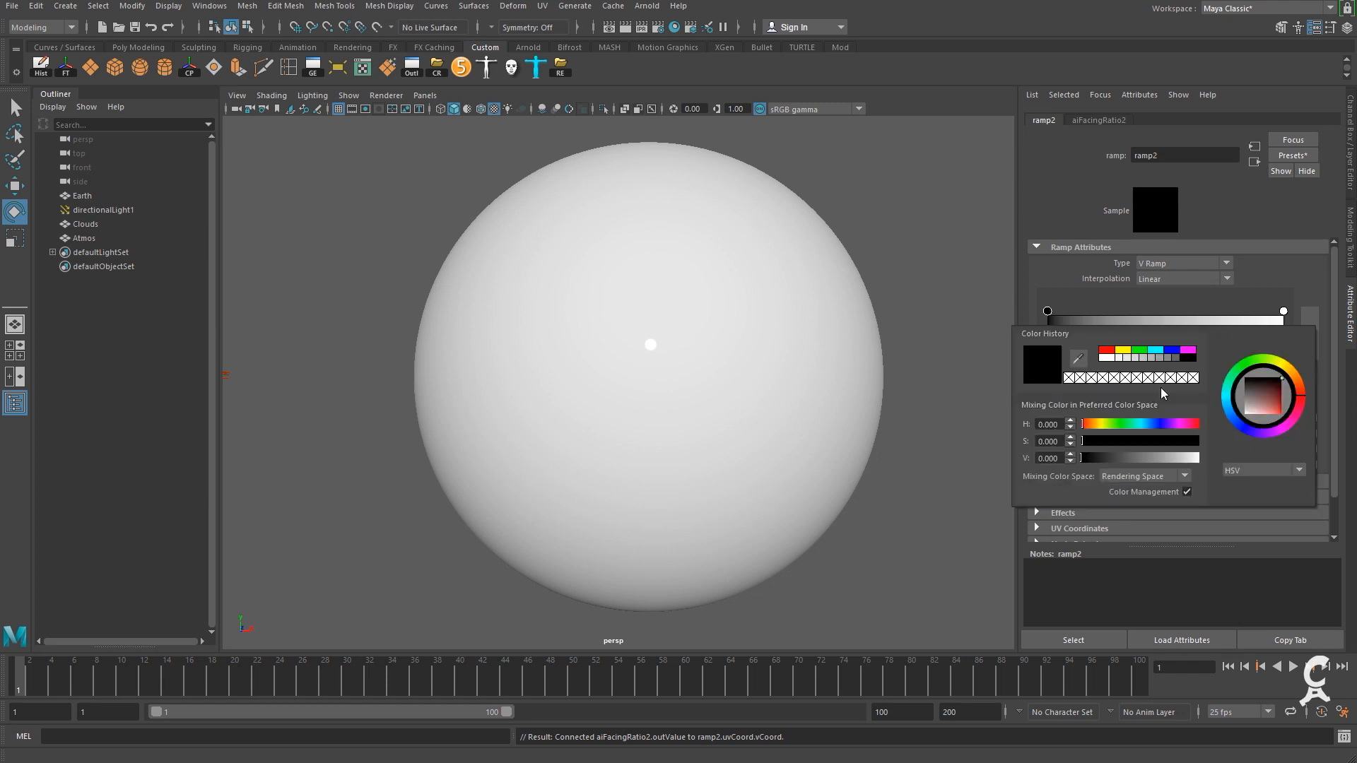
{"action": "left_click", "coordinate": [1192, 350]}
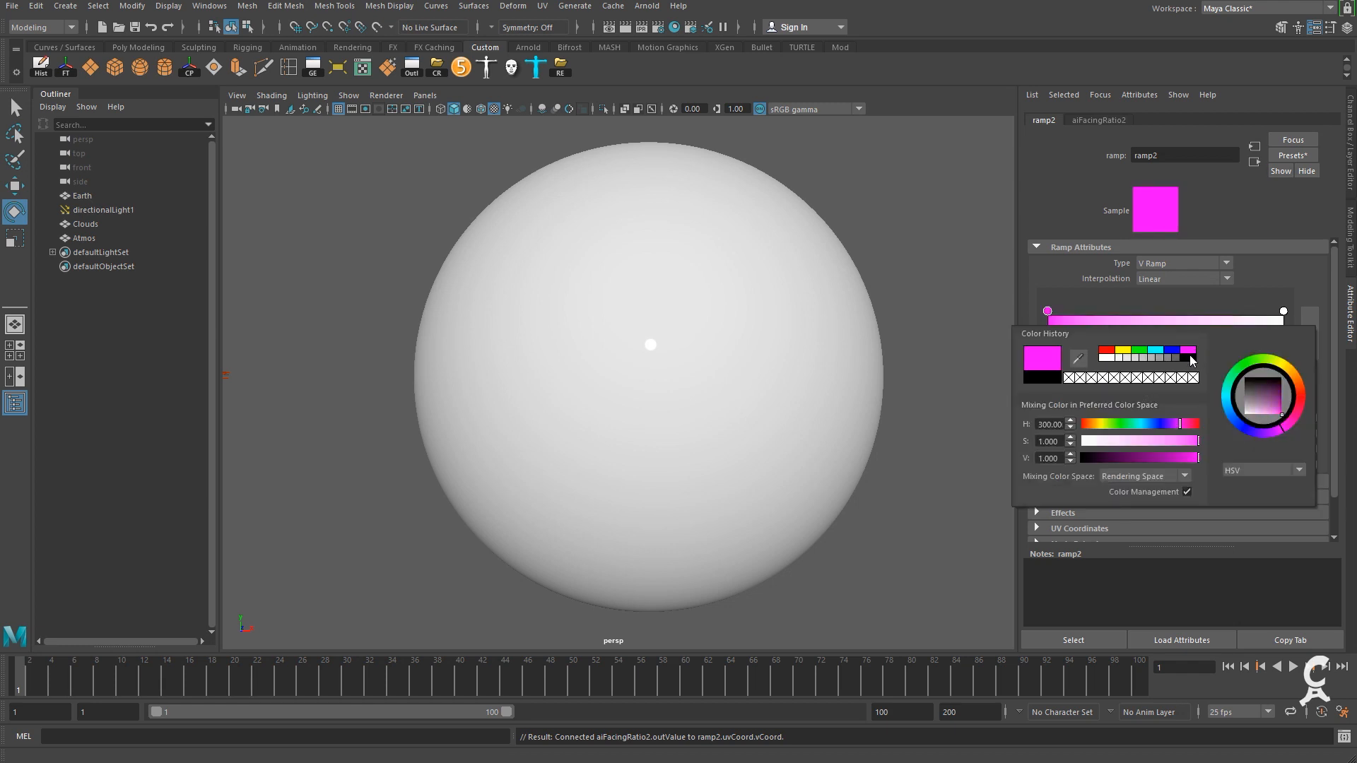
{"action": "left_click", "coordinate": [1052, 424]}
{"action": "double_click", "coordinate": [1053, 423]}
{"action": "type", "text": "260"}
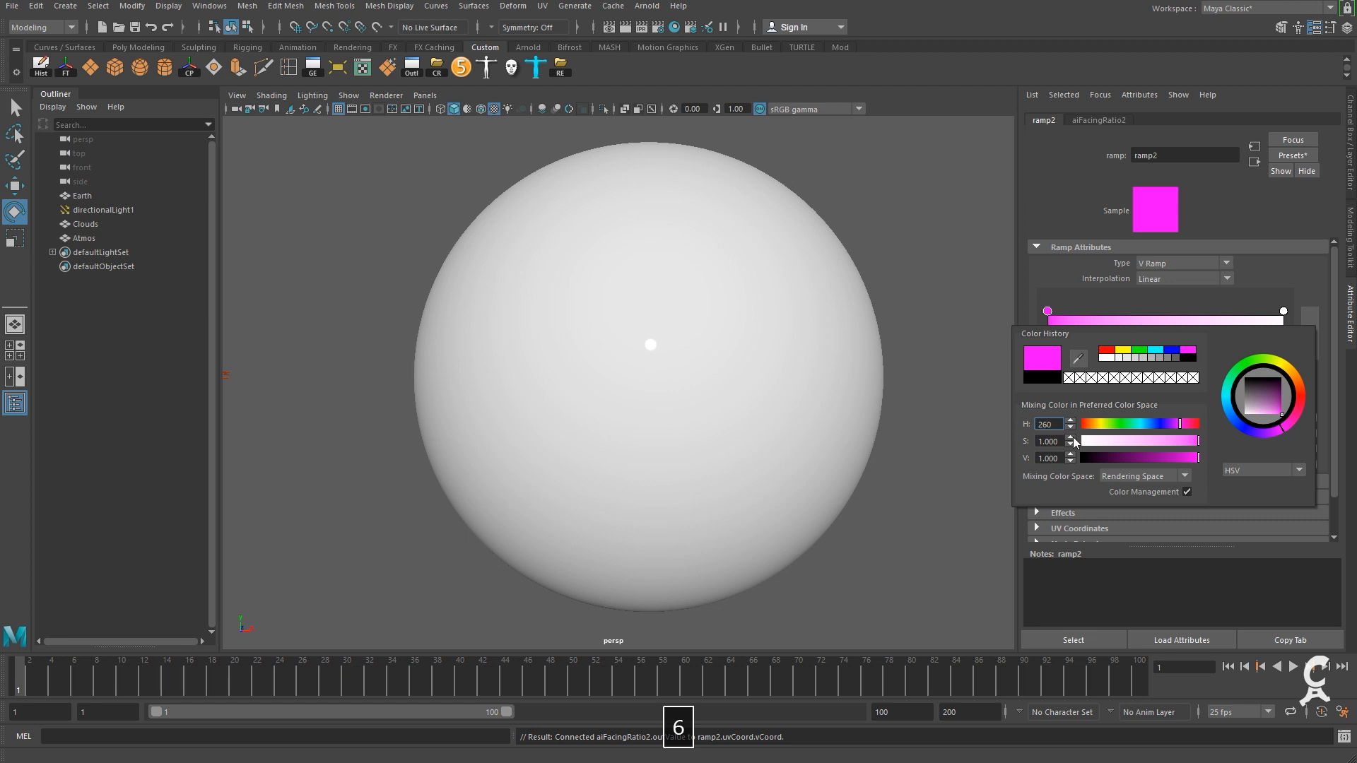
{"action": "left_click_drag", "start_coordinate": [1052, 425], "coordinate": [1000, 413]}
{"action": "type", "text": "266"}
{"action": "left_click", "coordinate": [1054, 440]}
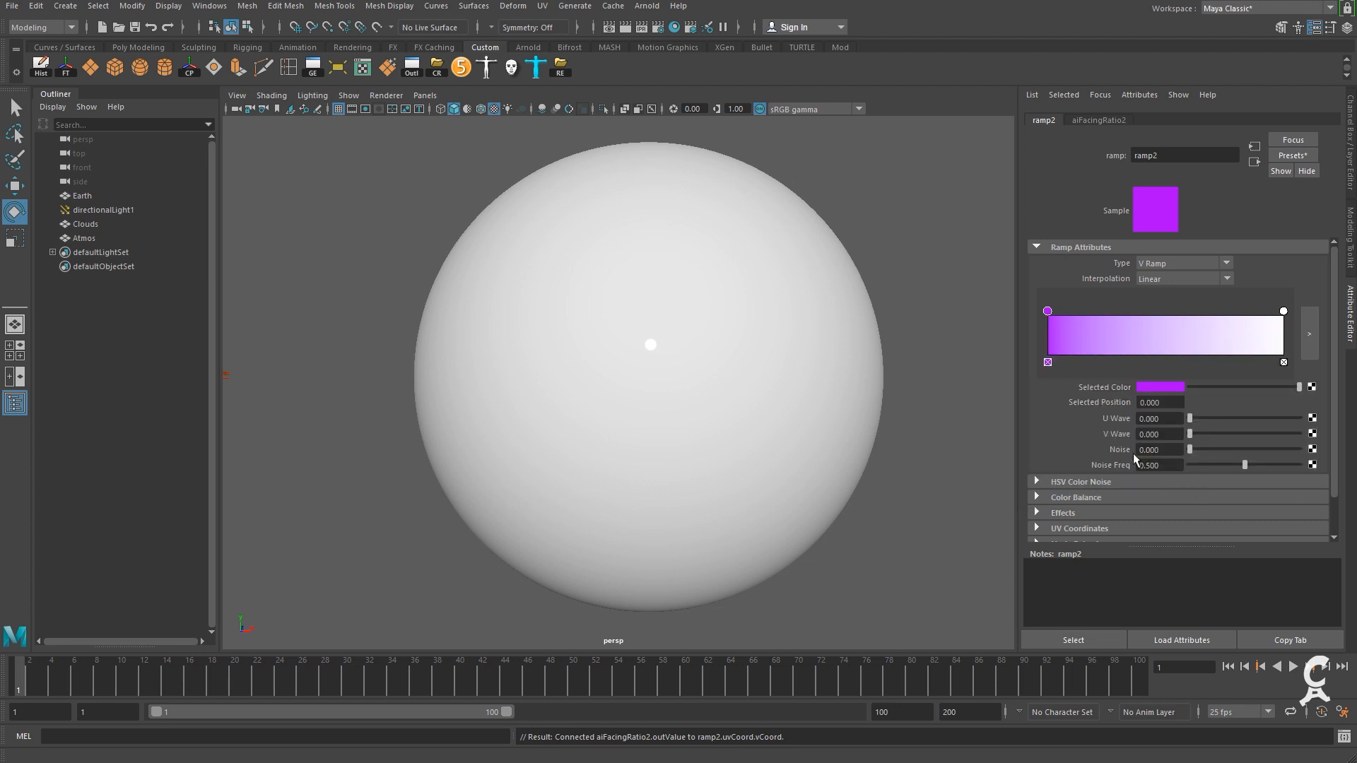
Lower the value (V) of the first marker's purple to 0.66.
{"action": "left_click", "coordinate": [1158, 387]}
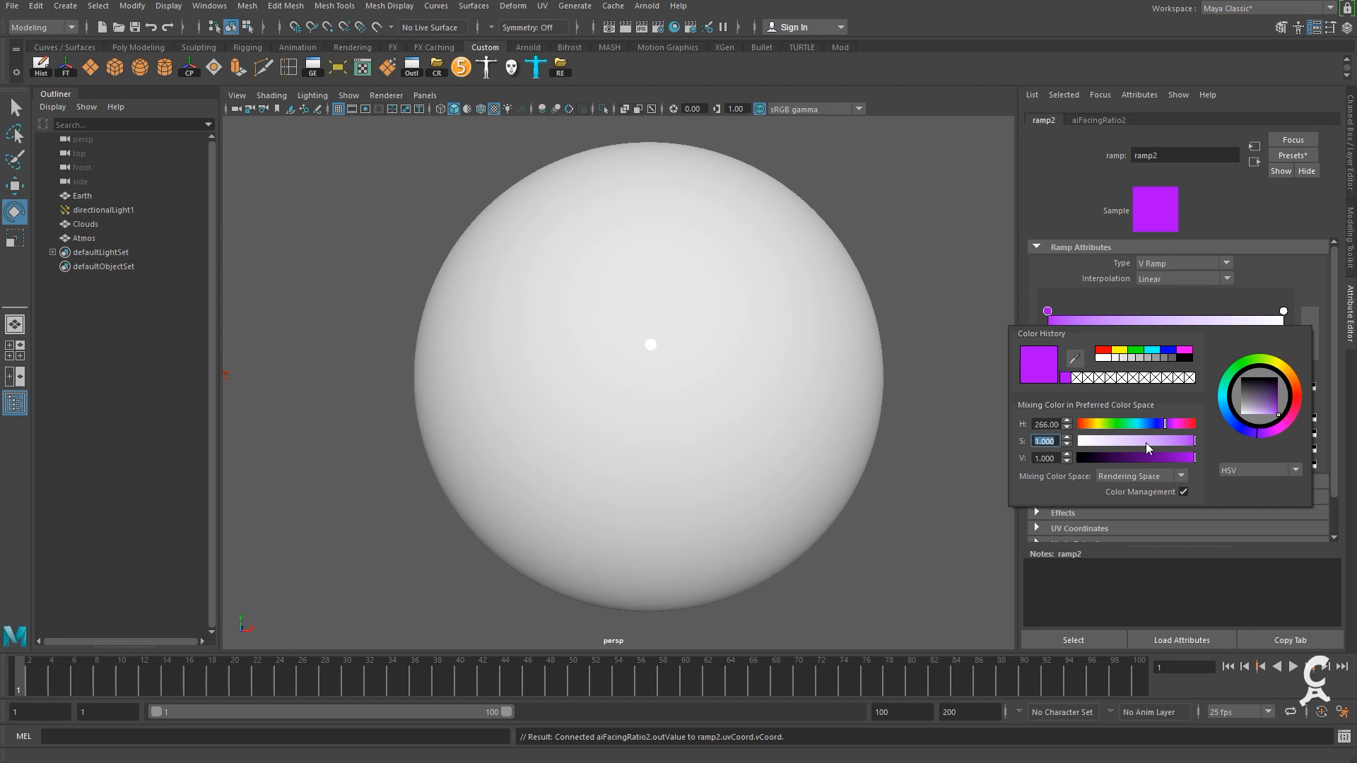
{"action": "key", "text": "Tab"}
{"action": "type", "text": "0.66"}
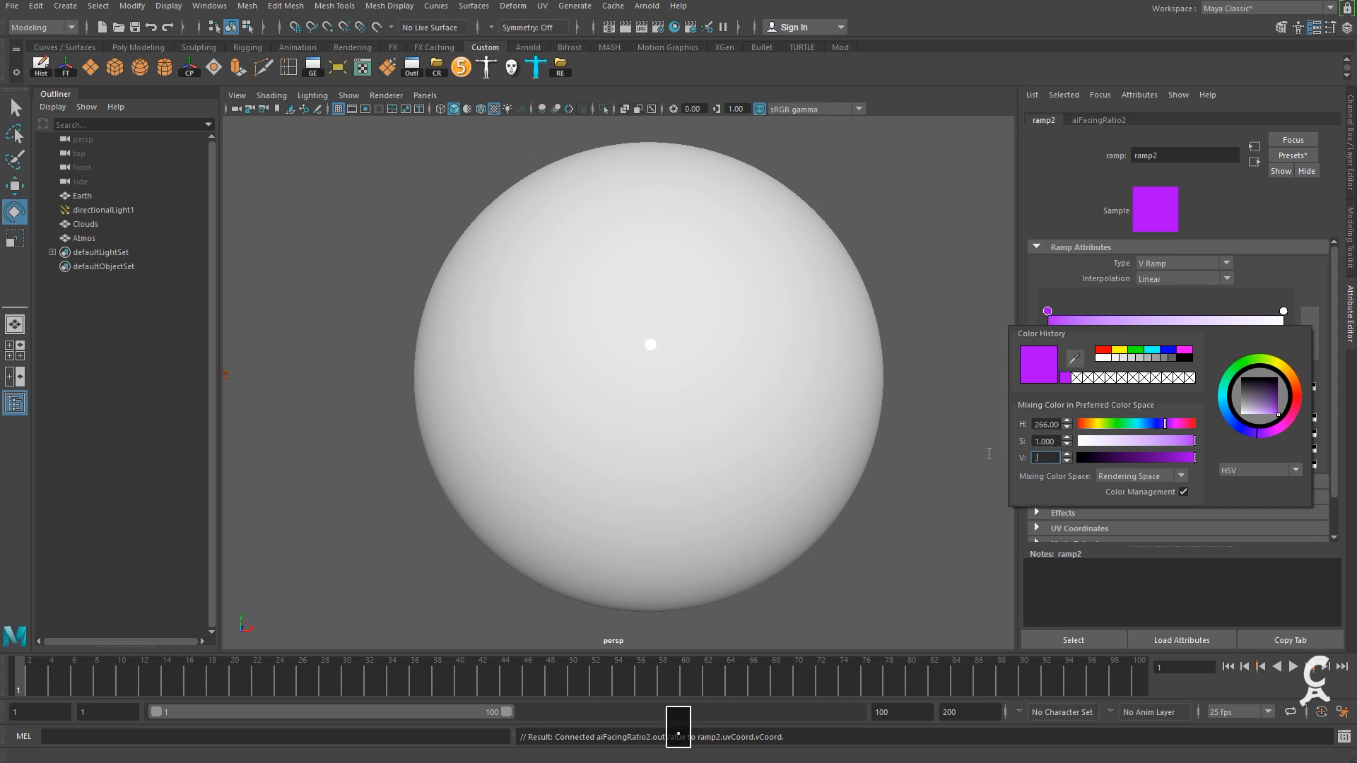
{"action": "key", "text": "Tab"}
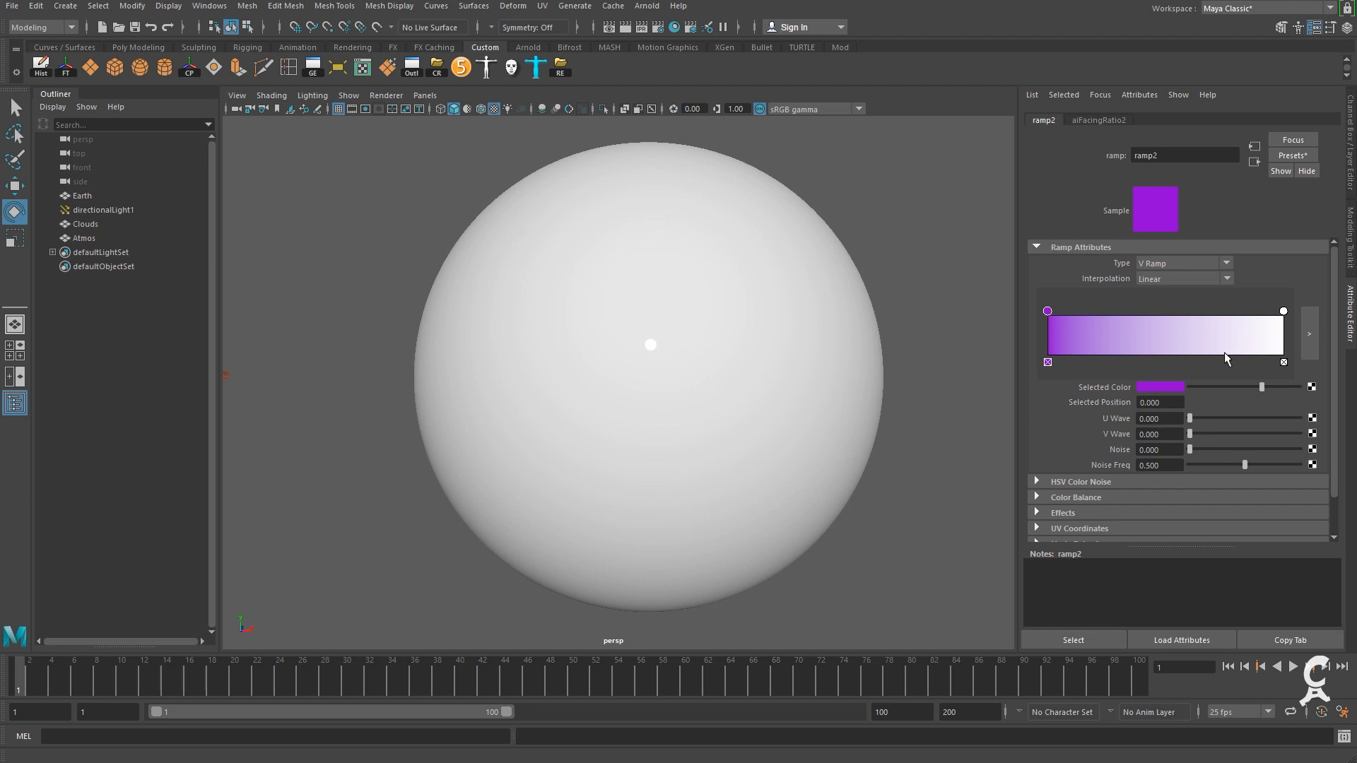
Add a second colour marker near the purple end of the ramp at position 0.07.
{"action": "left_click", "coordinate": [1064, 327]}
{"action": "double_click", "coordinate": [1165, 402]}
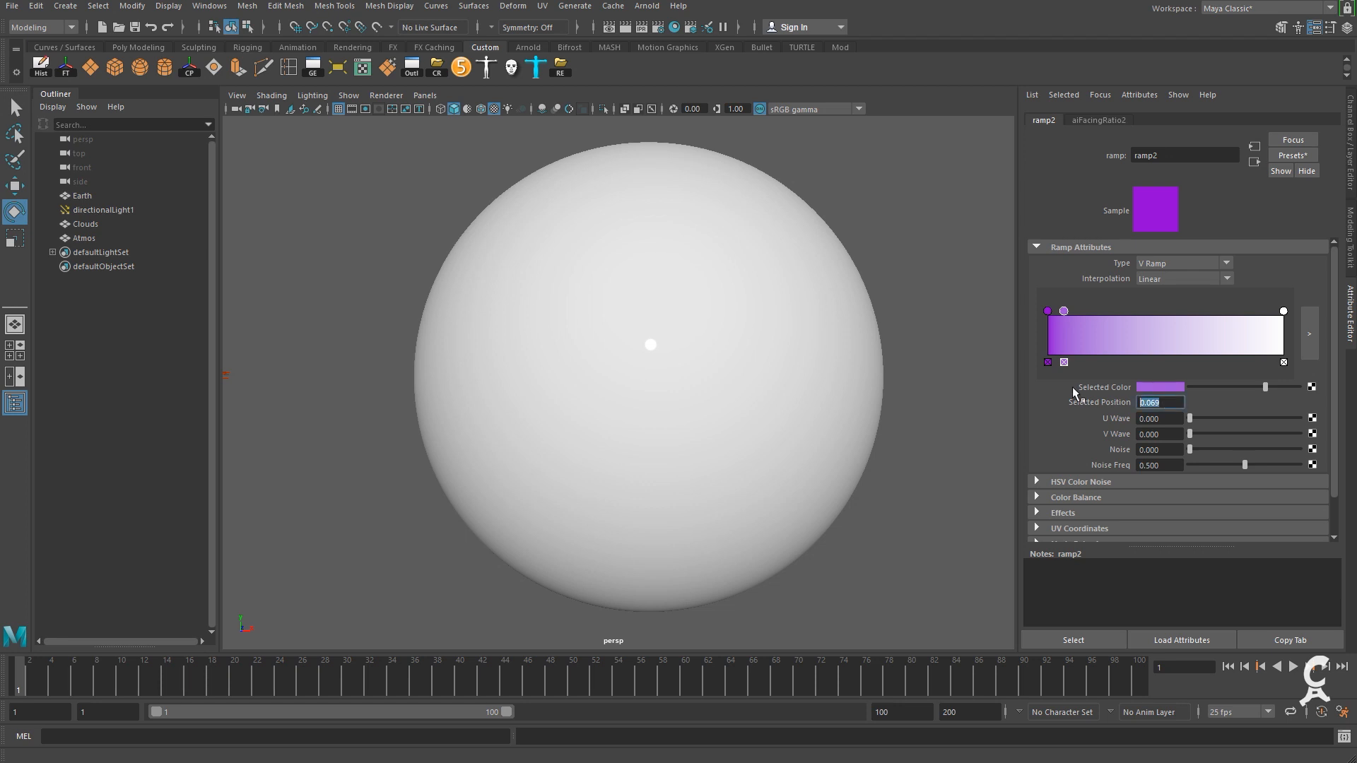
{"action": "type", "text": ".07"}
{"action": "key", "text": "Return"}
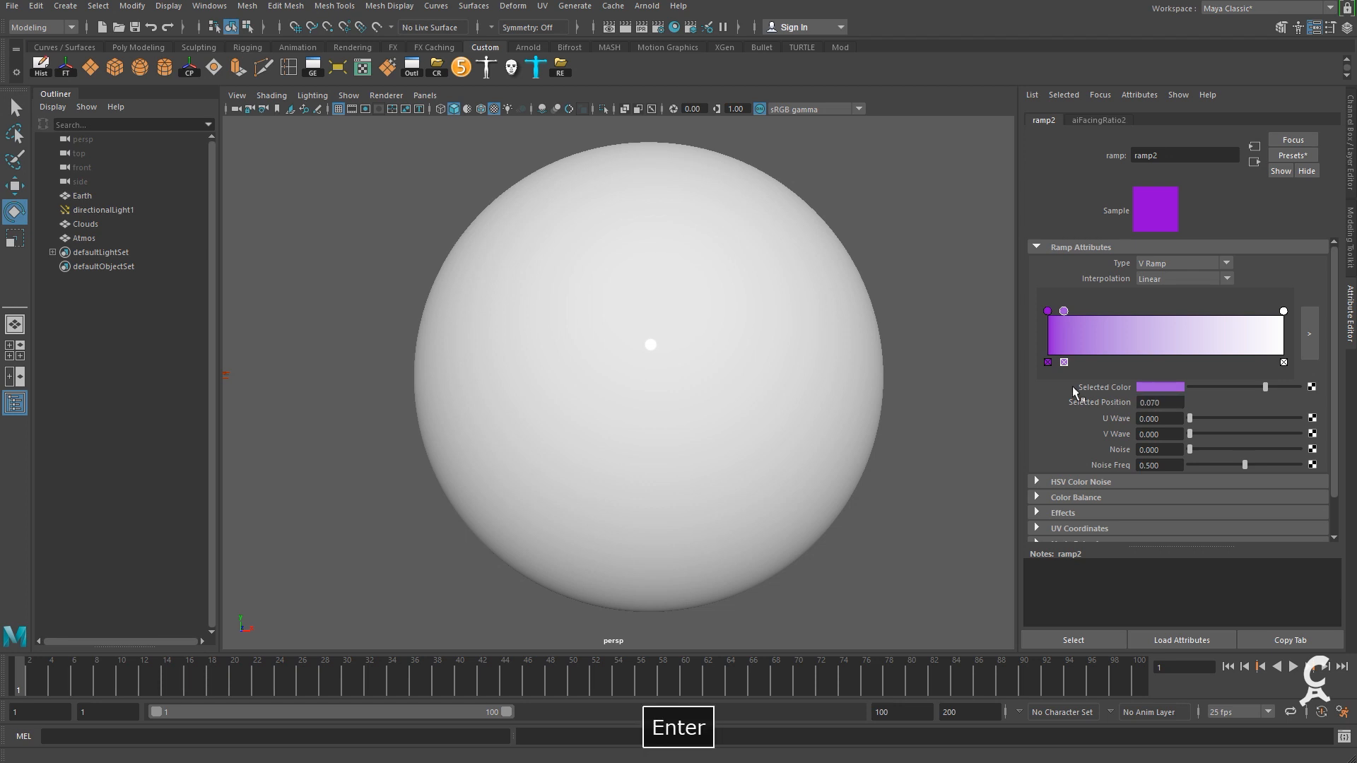
Set the hue of the second ramp marker's colour to 235.
{"action": "left_click", "coordinate": [1150, 387]}
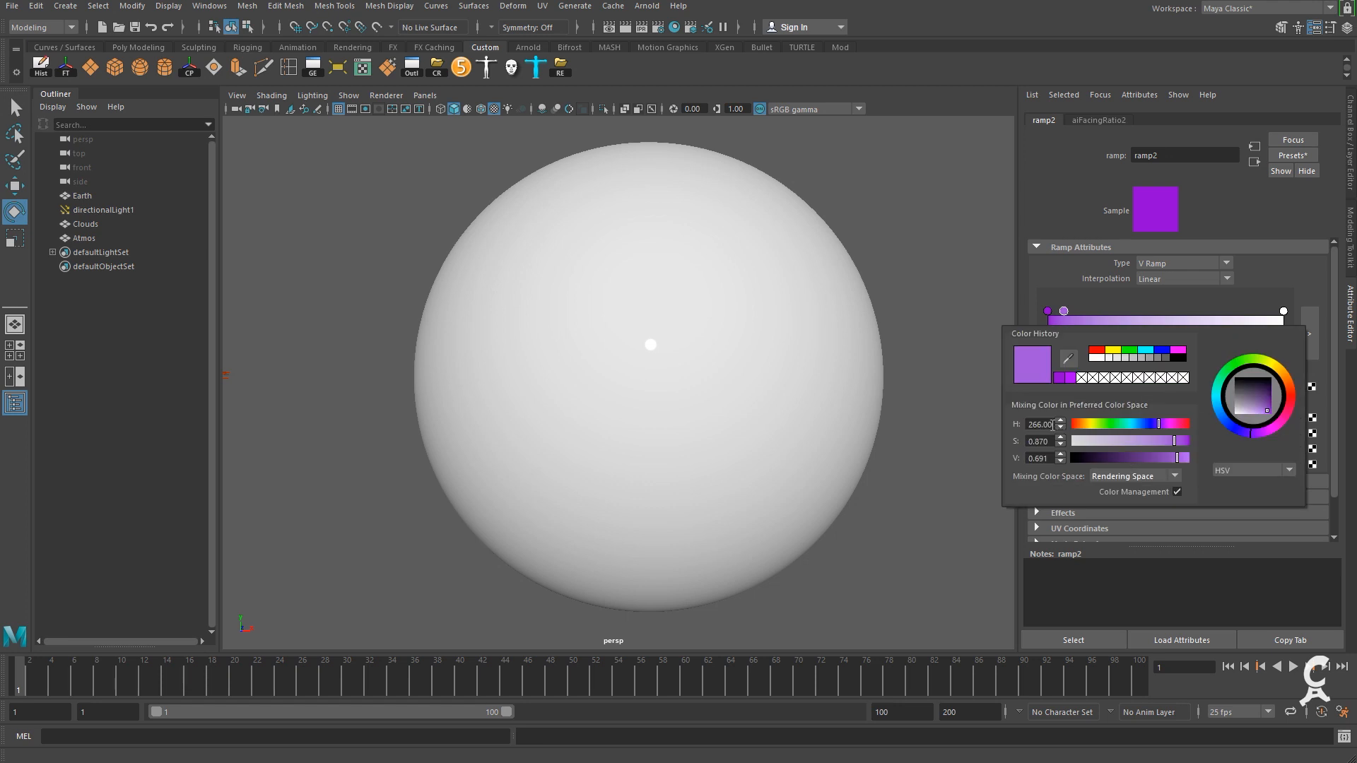
{"action": "left_click", "coordinate": [1172, 387]}
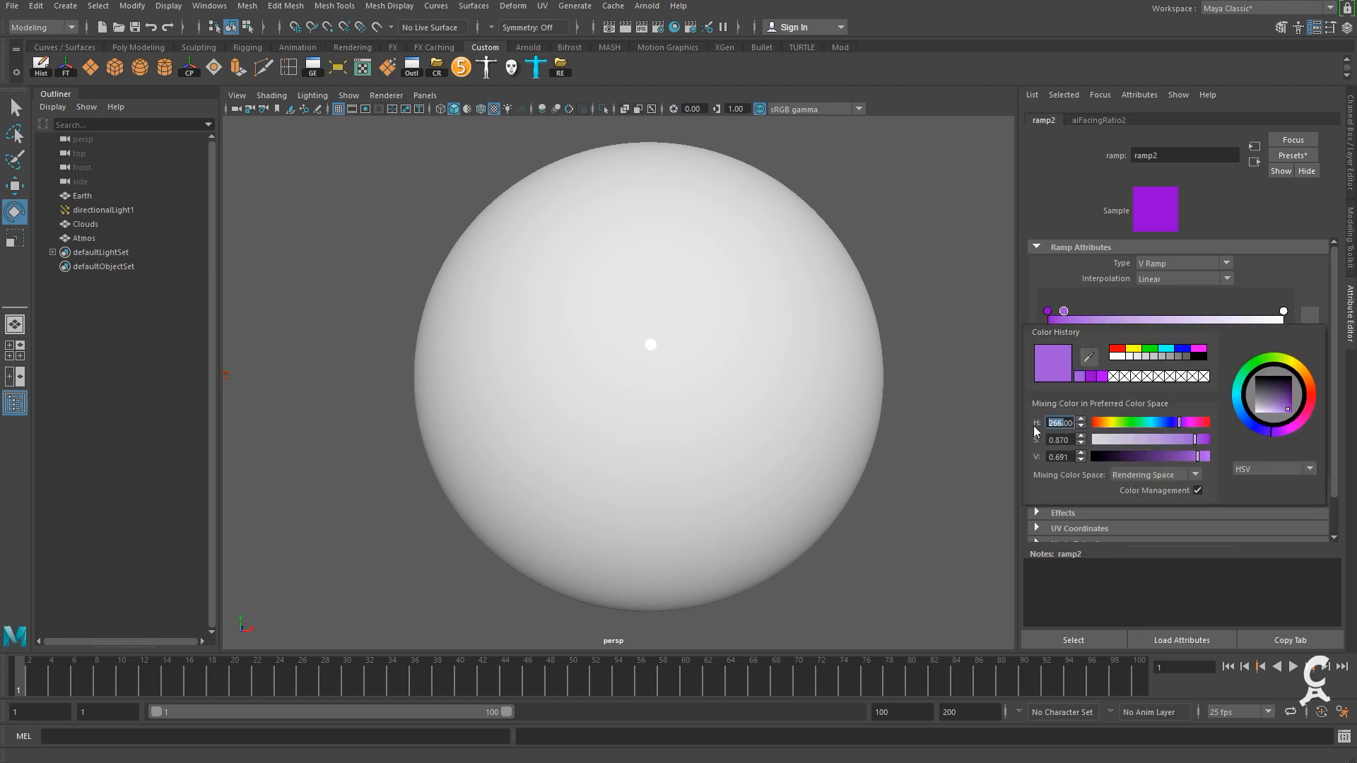
{"action": "type", "text": "23"}
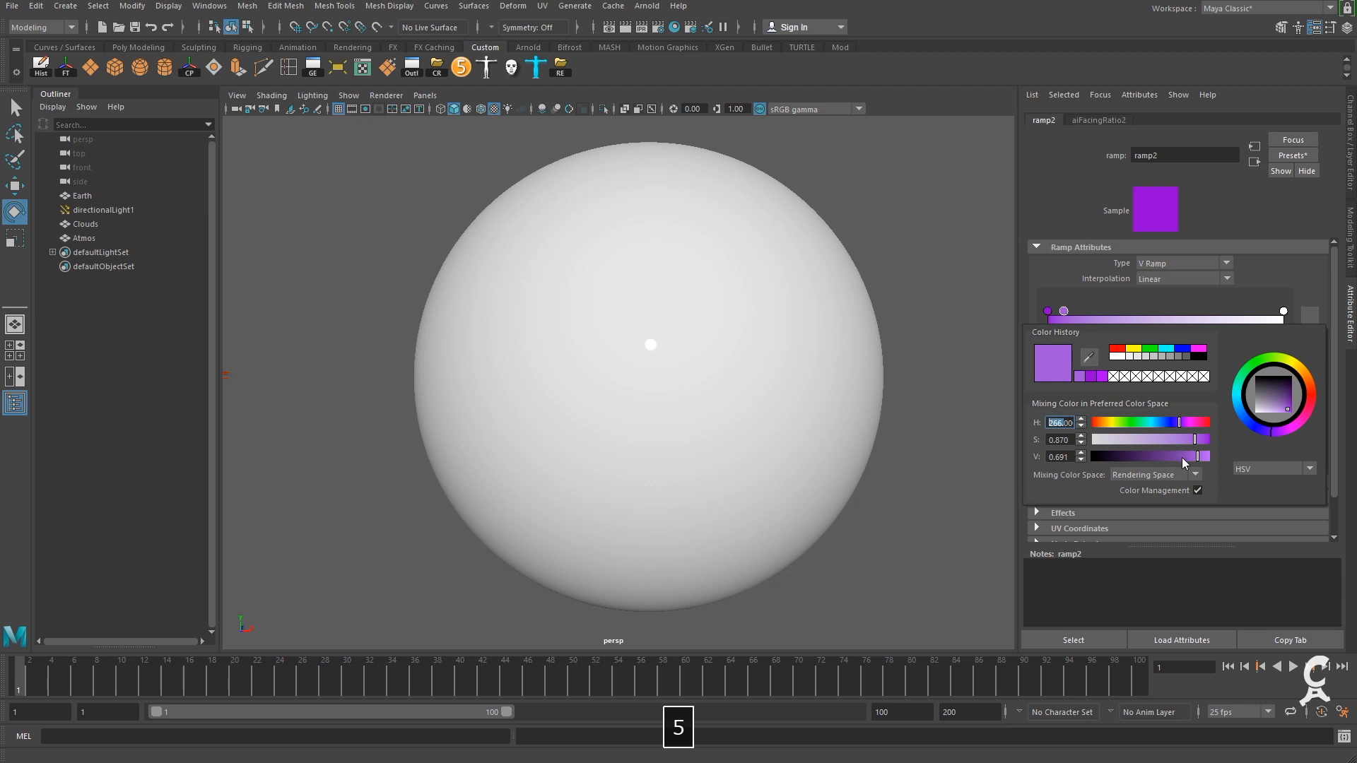
{"action": "left_click", "coordinate": [1067, 423]}
{"action": "double_click", "coordinate": [1058, 423]}
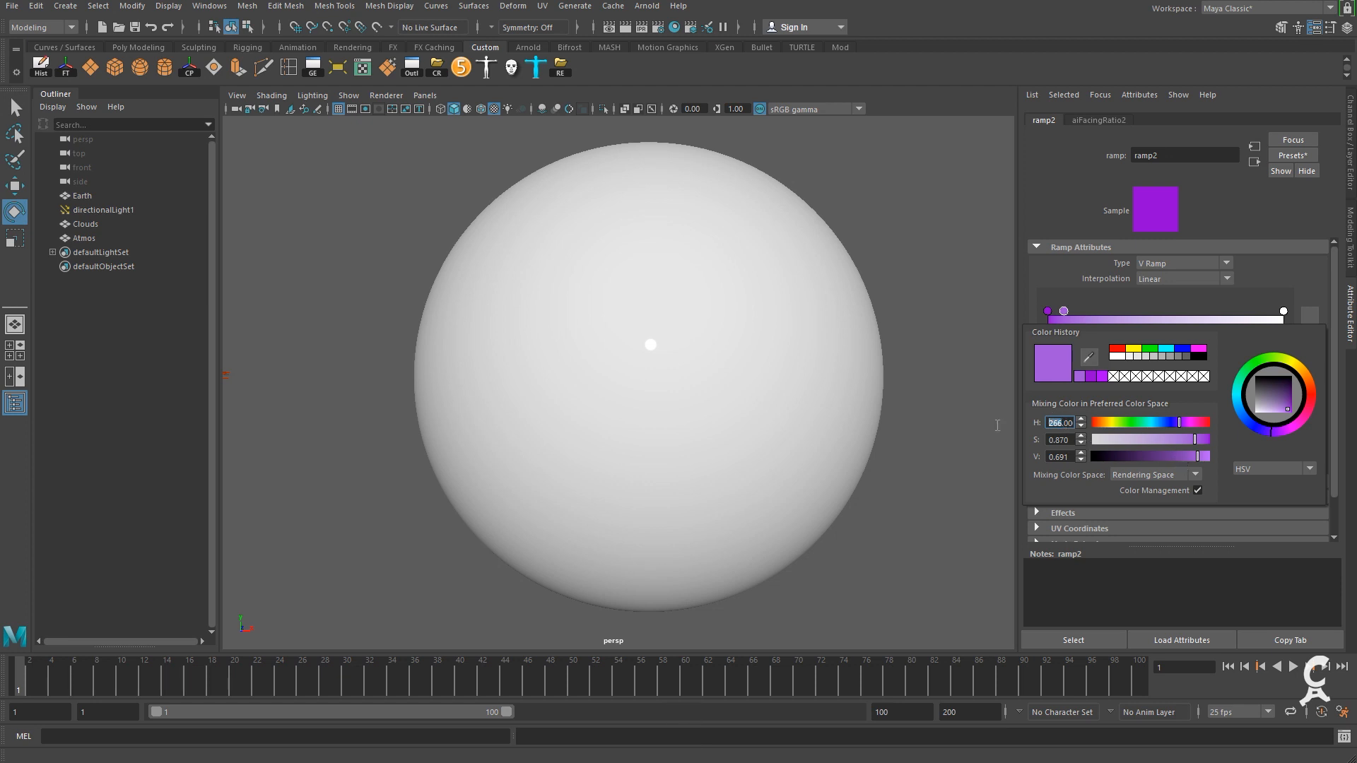
{"action": "type", "text": "235"}
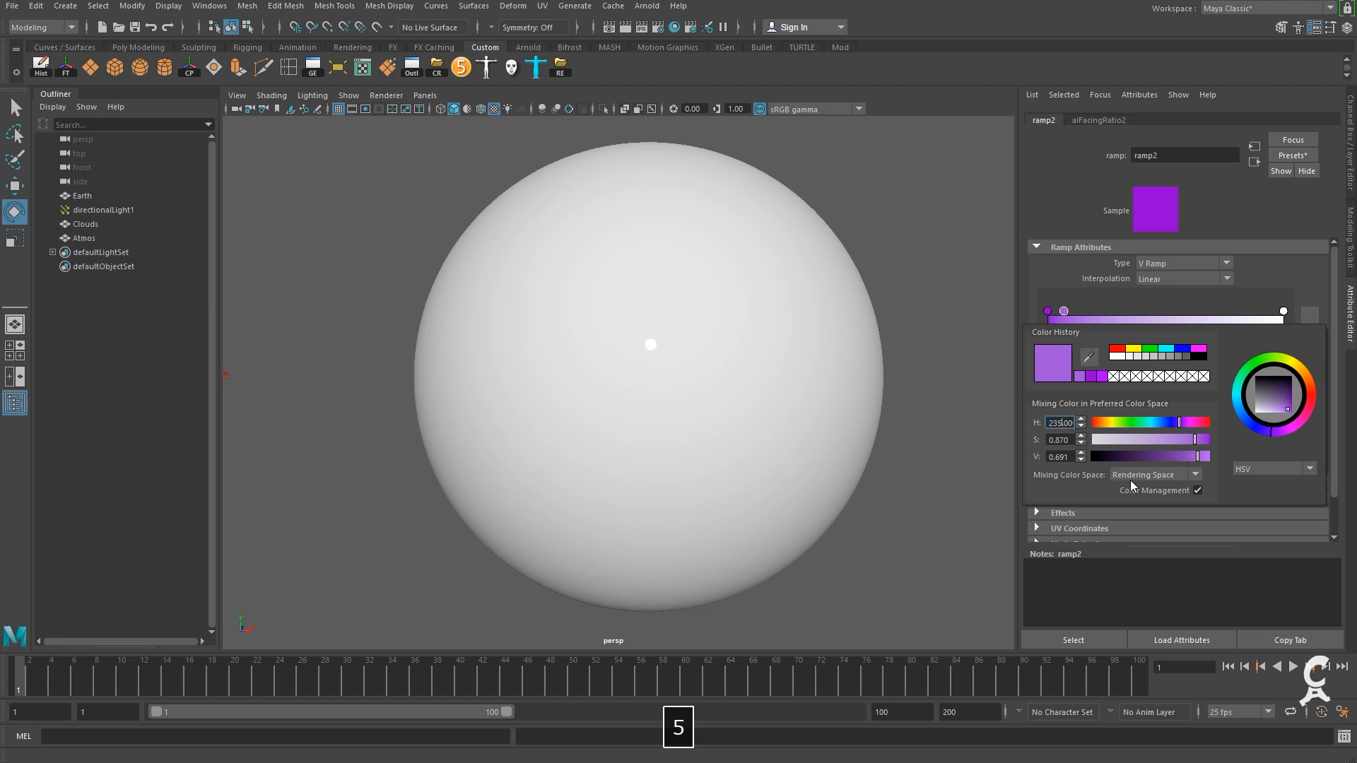
Set the second marker's saturation to 1 and slightly reduce its value (V).
{"action": "left_click", "coordinate": [1071, 440]}
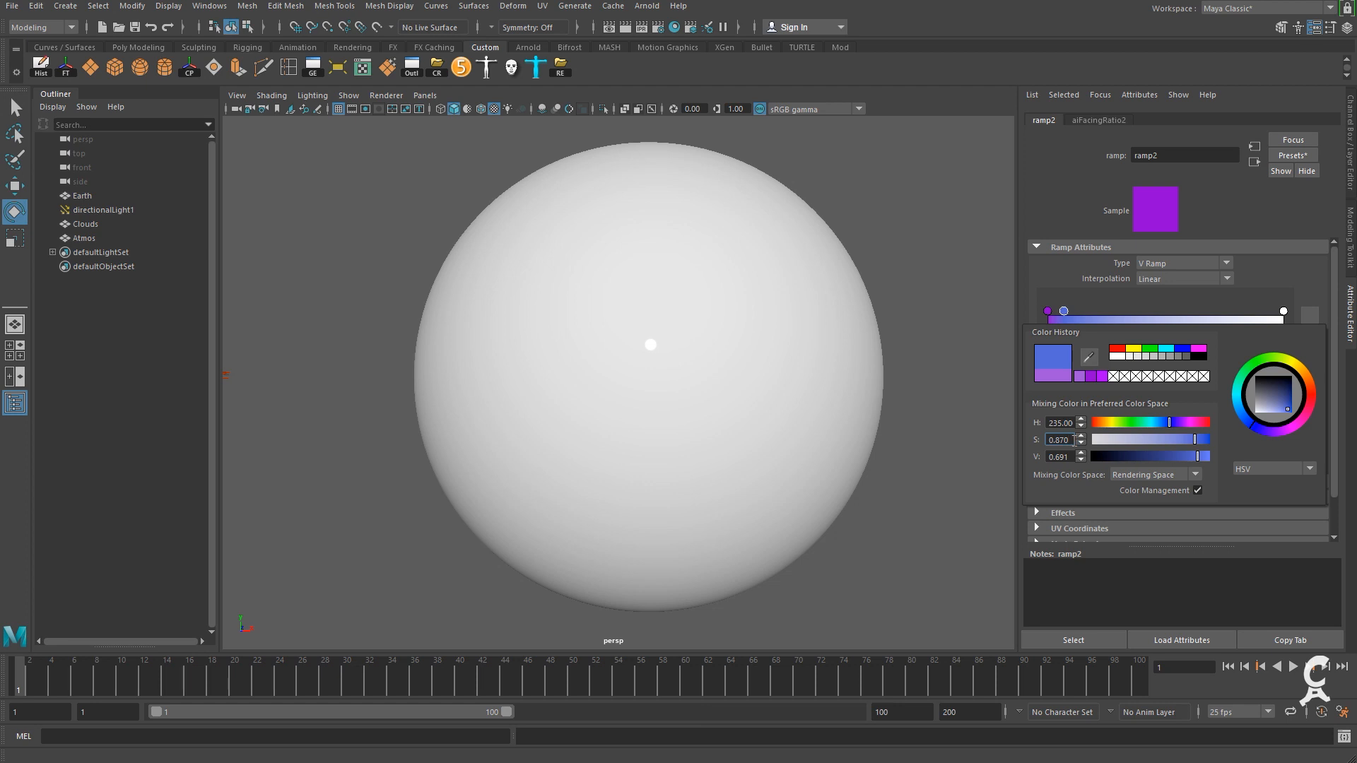
{"action": "double_click", "coordinate": [1071, 440]}
{"action": "type", "text": "1"}
{"action": "left_click", "coordinate": [1067, 456]}
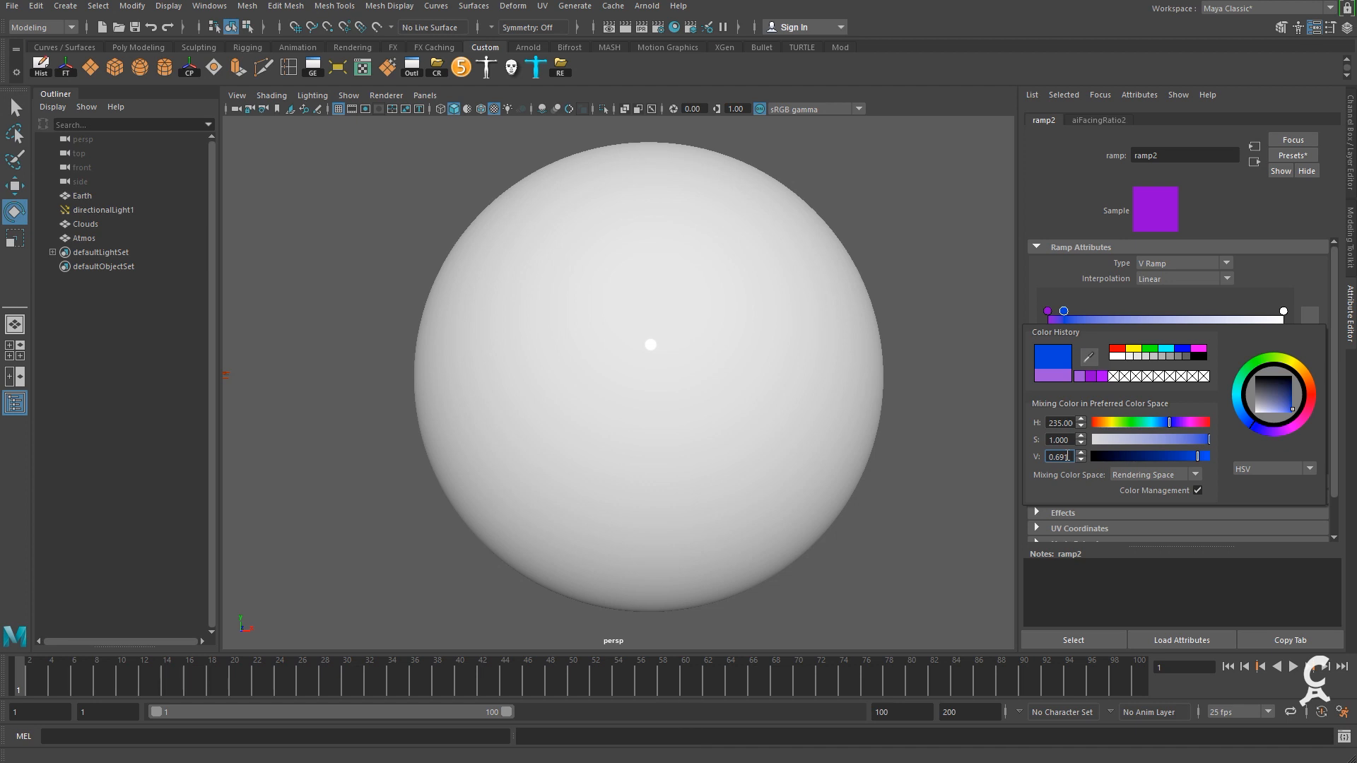
{"action": "left_click_drag", "start_coordinate": [1071, 456], "coordinate": [1041, 456]}
{"action": "type", "text": "1."}
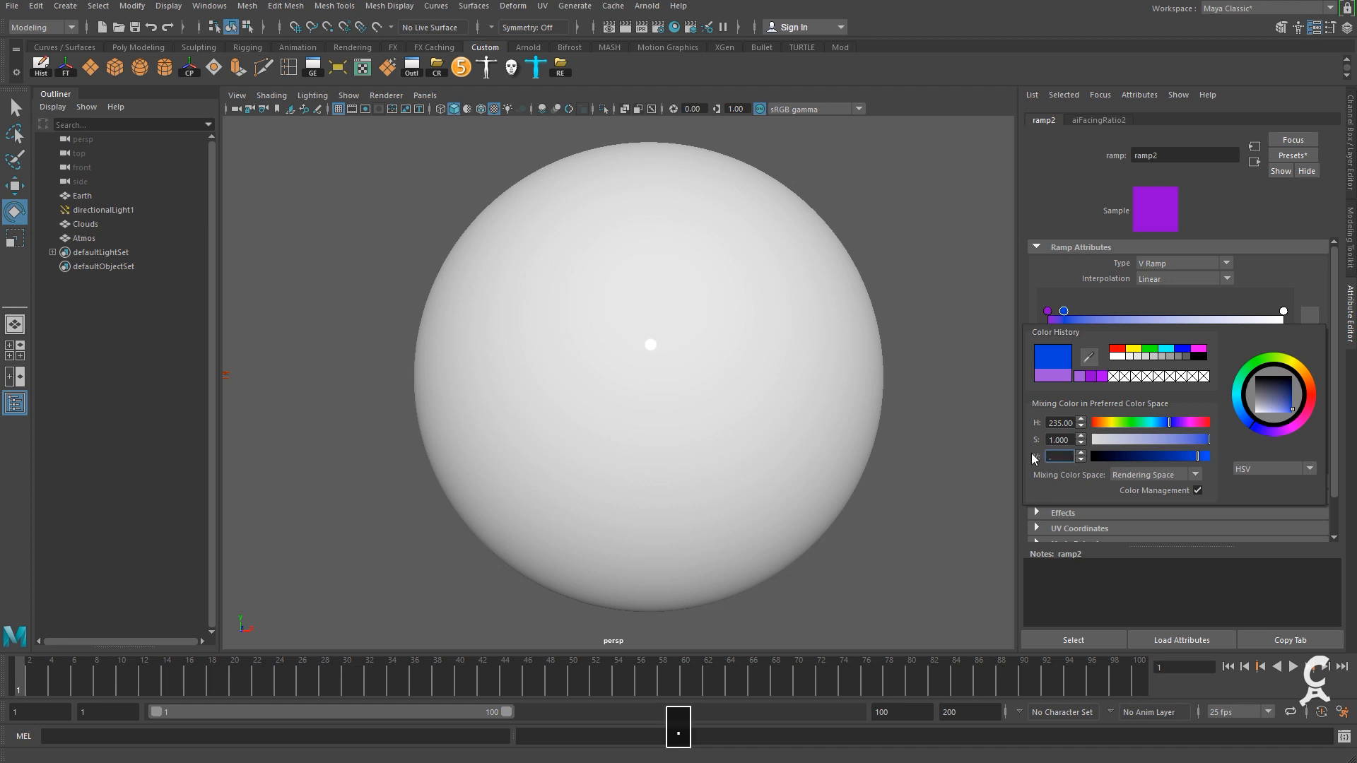
{"action": "type", "text": "0"}
{"action": "key", "text": "Tab"}
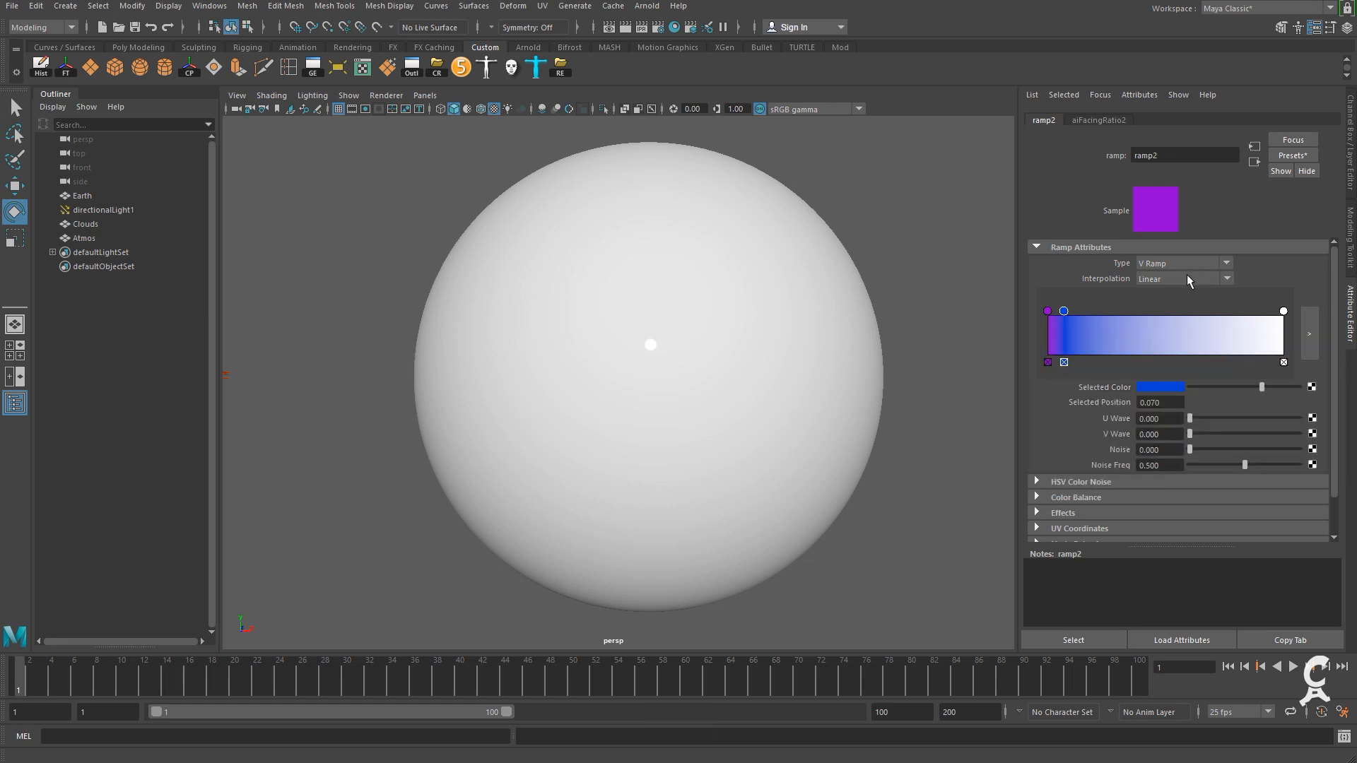
Change the ramp's interpolation to Smooth and add a third colour marker at position 0.16.
{"action": "left_click", "coordinate": [1221, 278]}
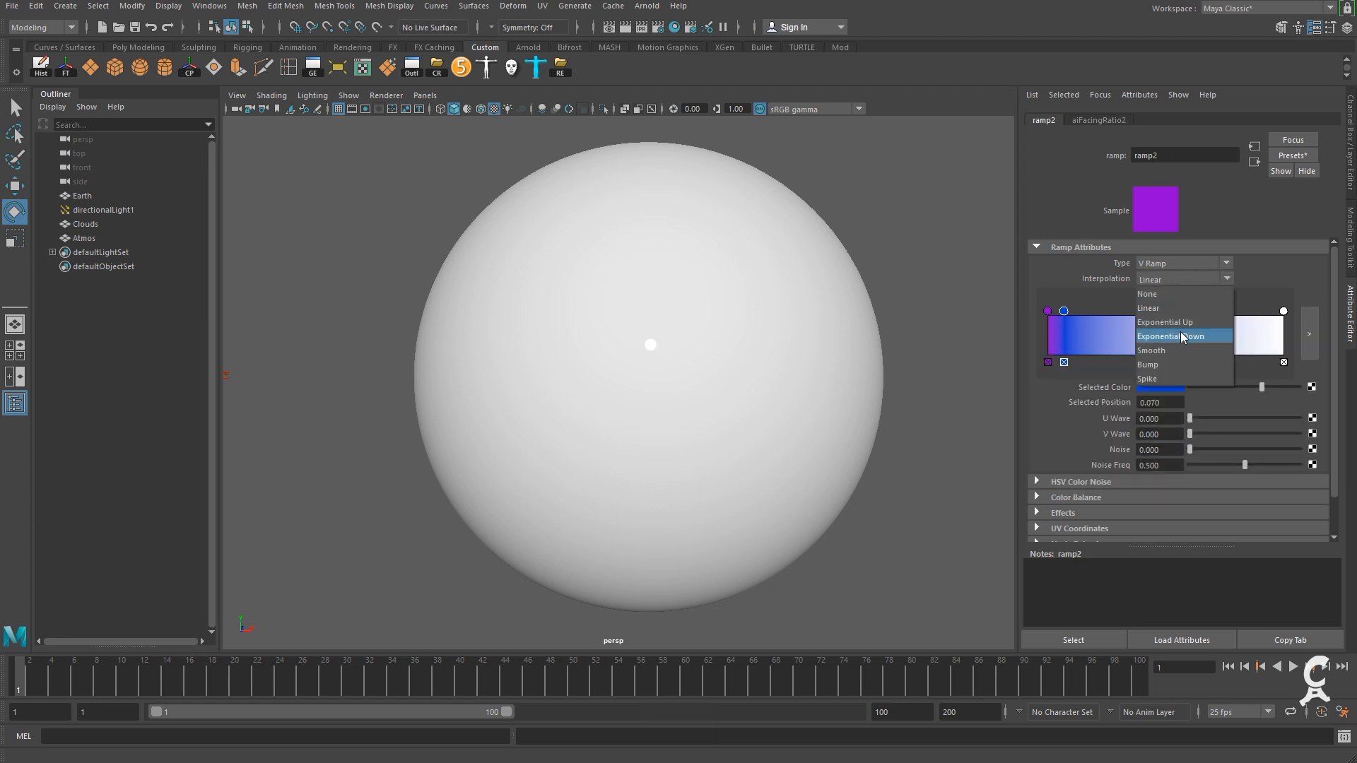
{"action": "left_click", "coordinate": [1163, 349]}
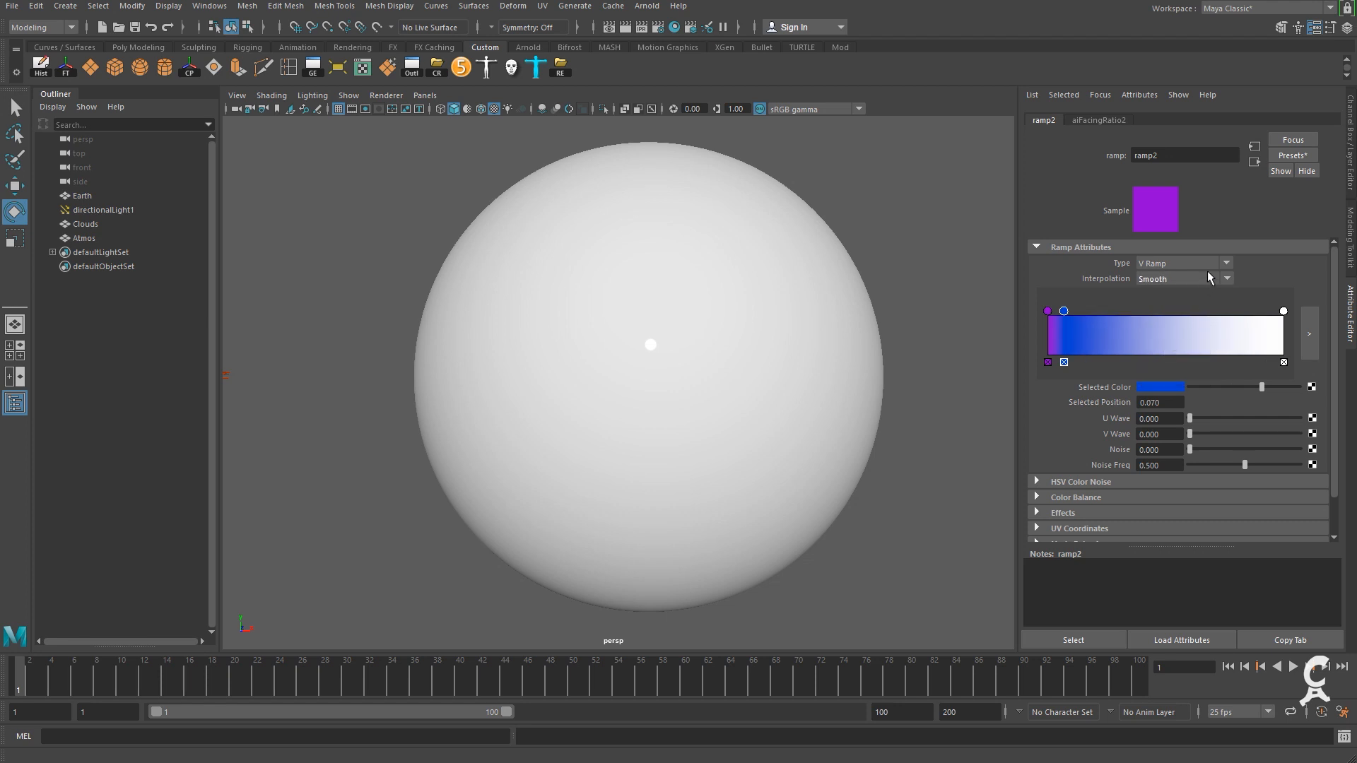
{"action": "left_click", "coordinate": [1085, 322]}
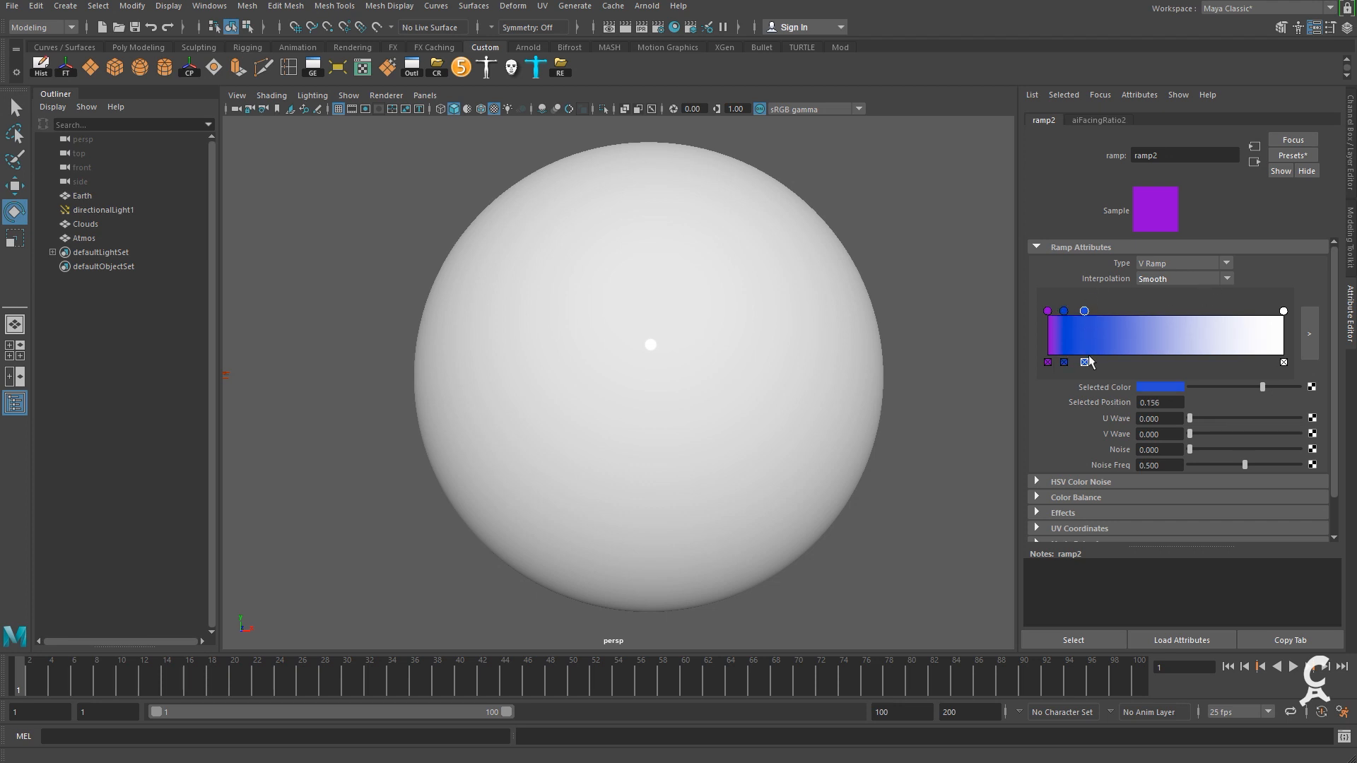
{"action": "left_click_drag", "start_coordinate": [1150, 402], "coordinate": [1172, 403]}
{"action": "type", "text": "6"}
{"action": "key", "text": "Tab"}
Set the hue of the third ramp marker's colour to 207.
{"action": "left_click", "coordinate": [1150, 389]}
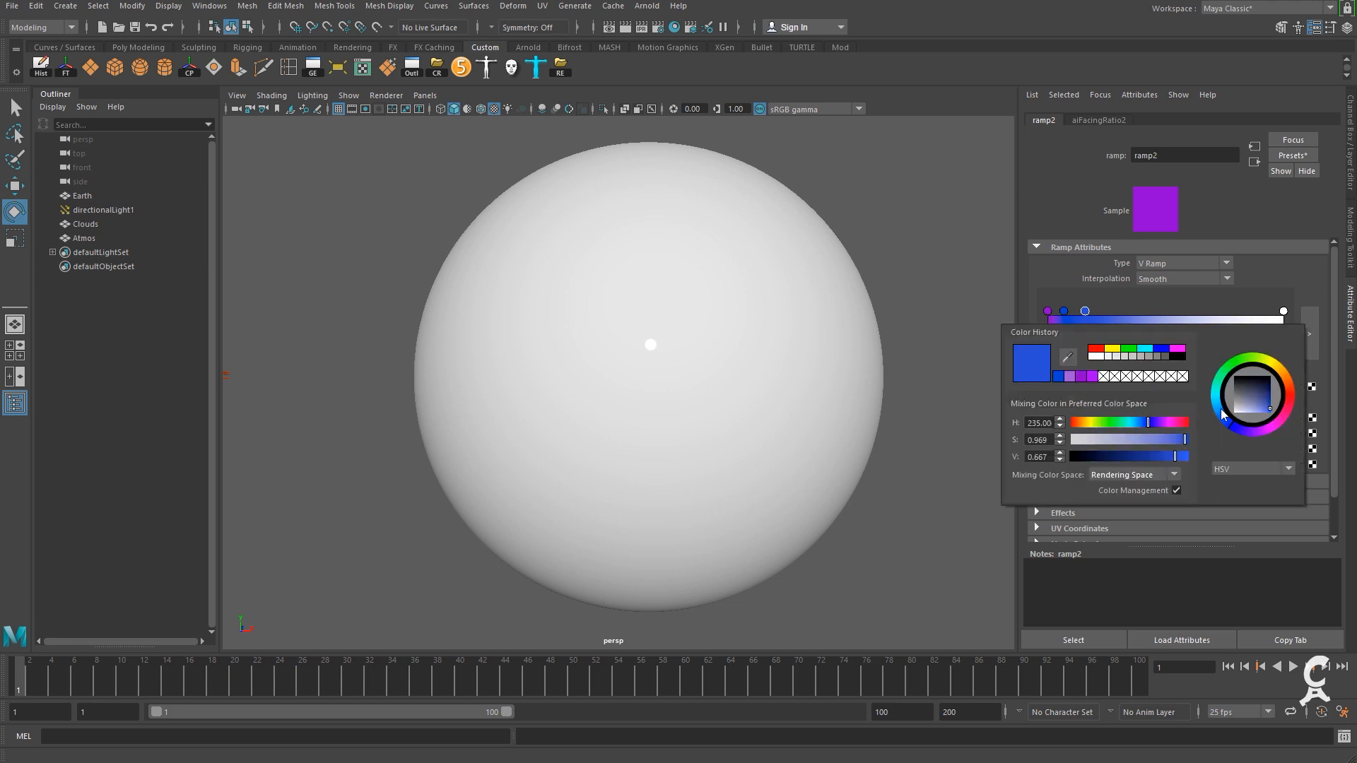
{"action": "left_click_drag", "start_coordinate": [1223, 415], "coordinate": [1217, 401]}
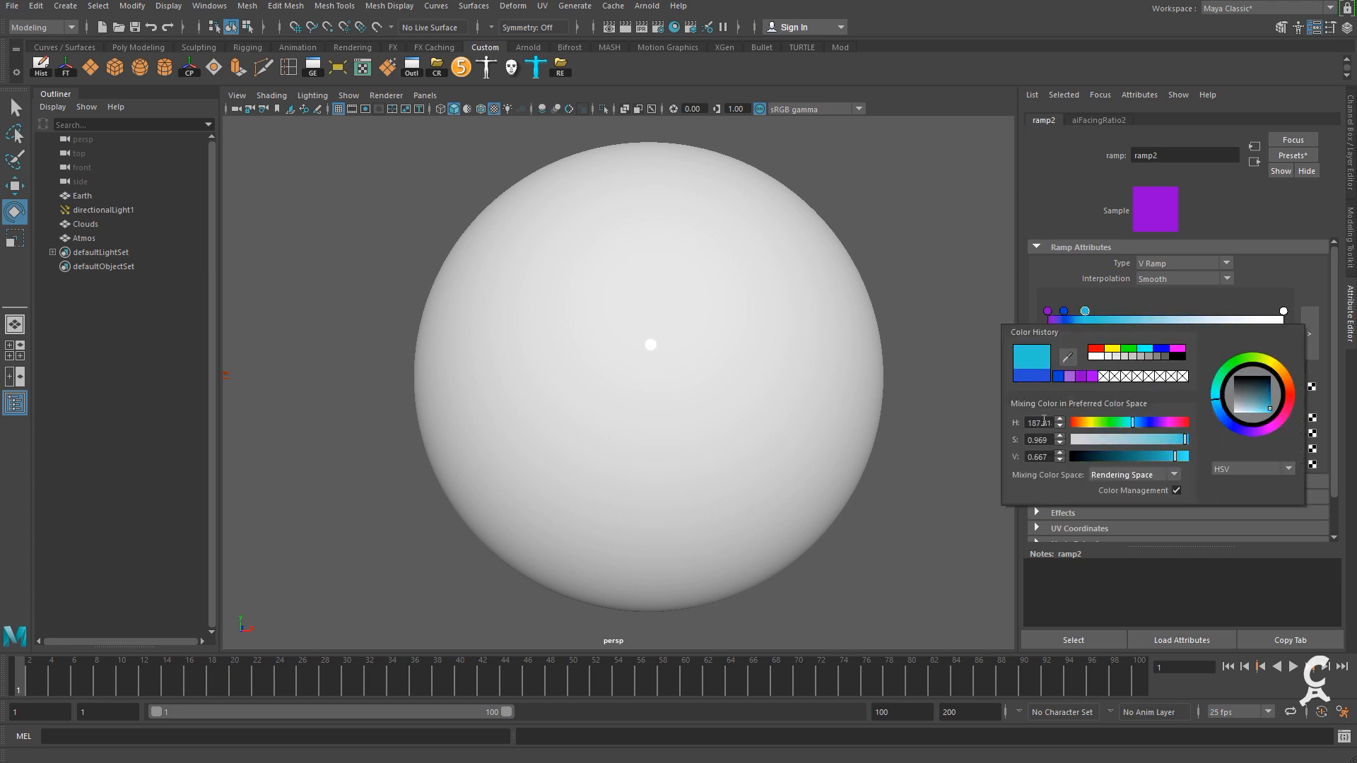
{"action": "left_click", "coordinate": [1050, 422]}
{"action": "left_click_drag", "start_coordinate": [1050, 422], "coordinate": [1014, 422]}
{"action": "type", "text": "2087"}
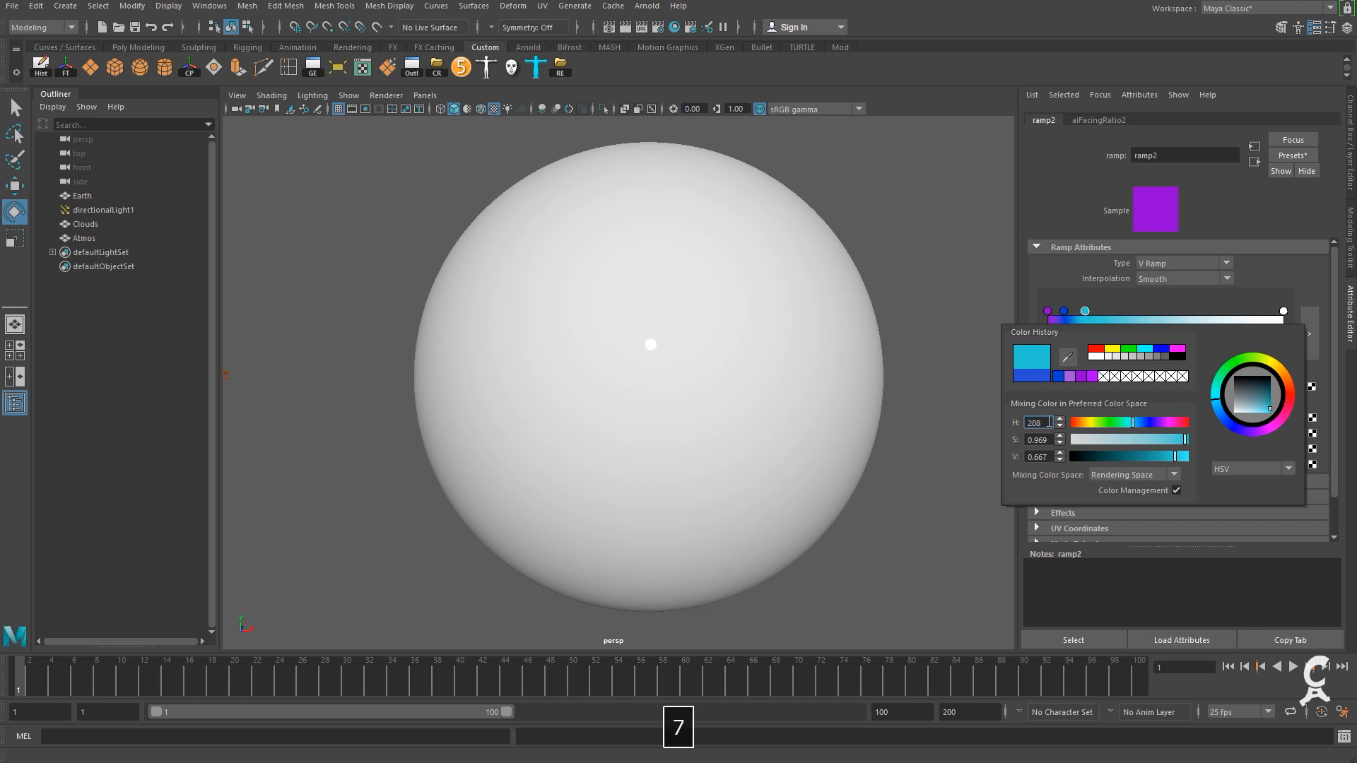
{"action": "key", "text": "BackSpace"}
{"action": "key", "text": "Home"}
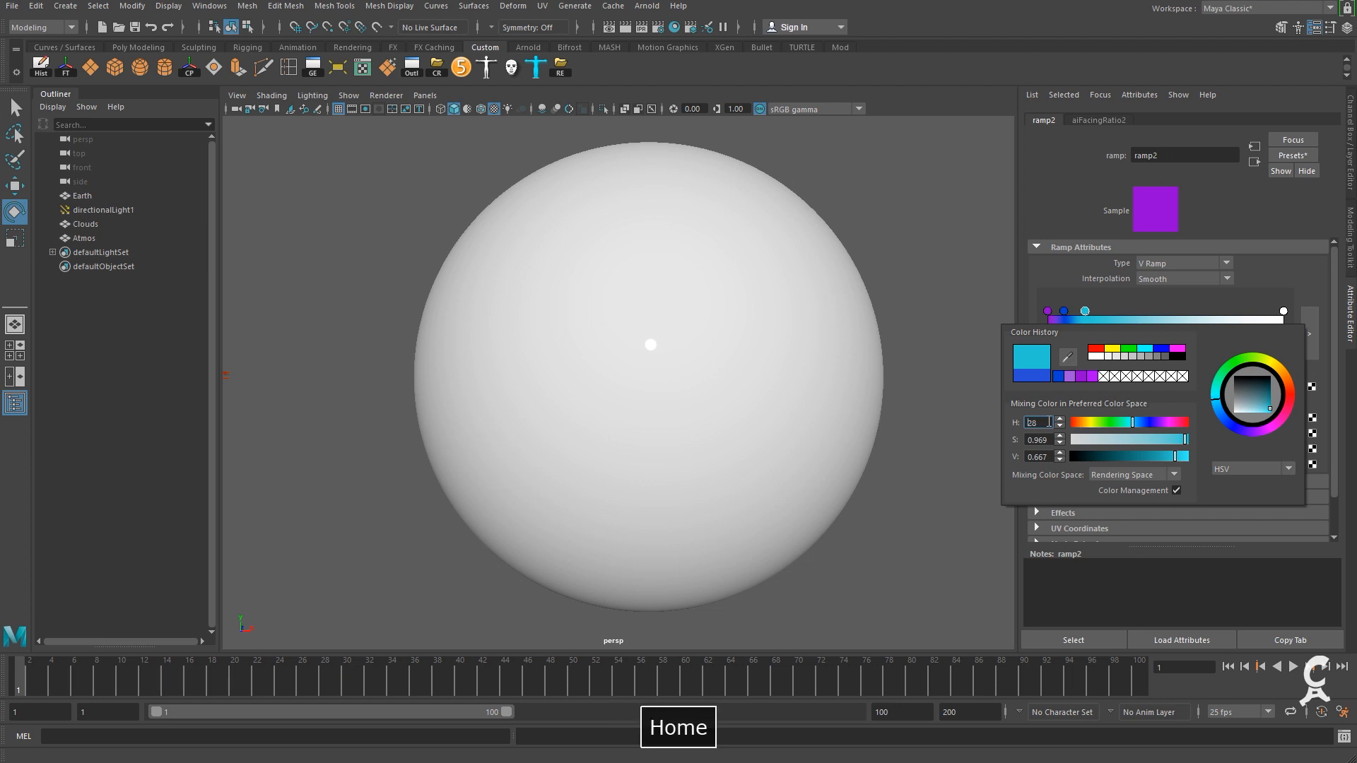
{"action": "key", "text": "Delete"}
{"action": "type", "text": "27"}
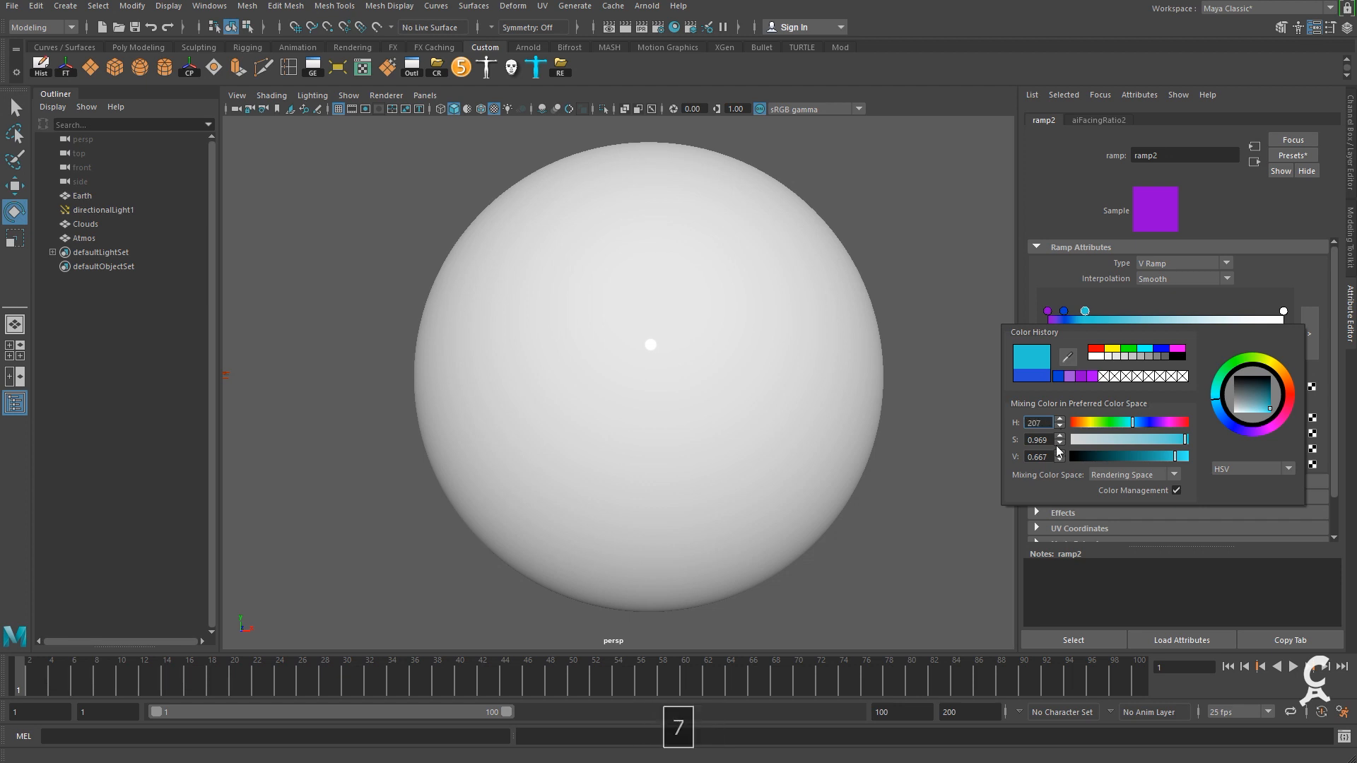
Set the saturation of the third marker's blue to 0.6.
{"action": "left_click", "coordinate": [1050, 439]}
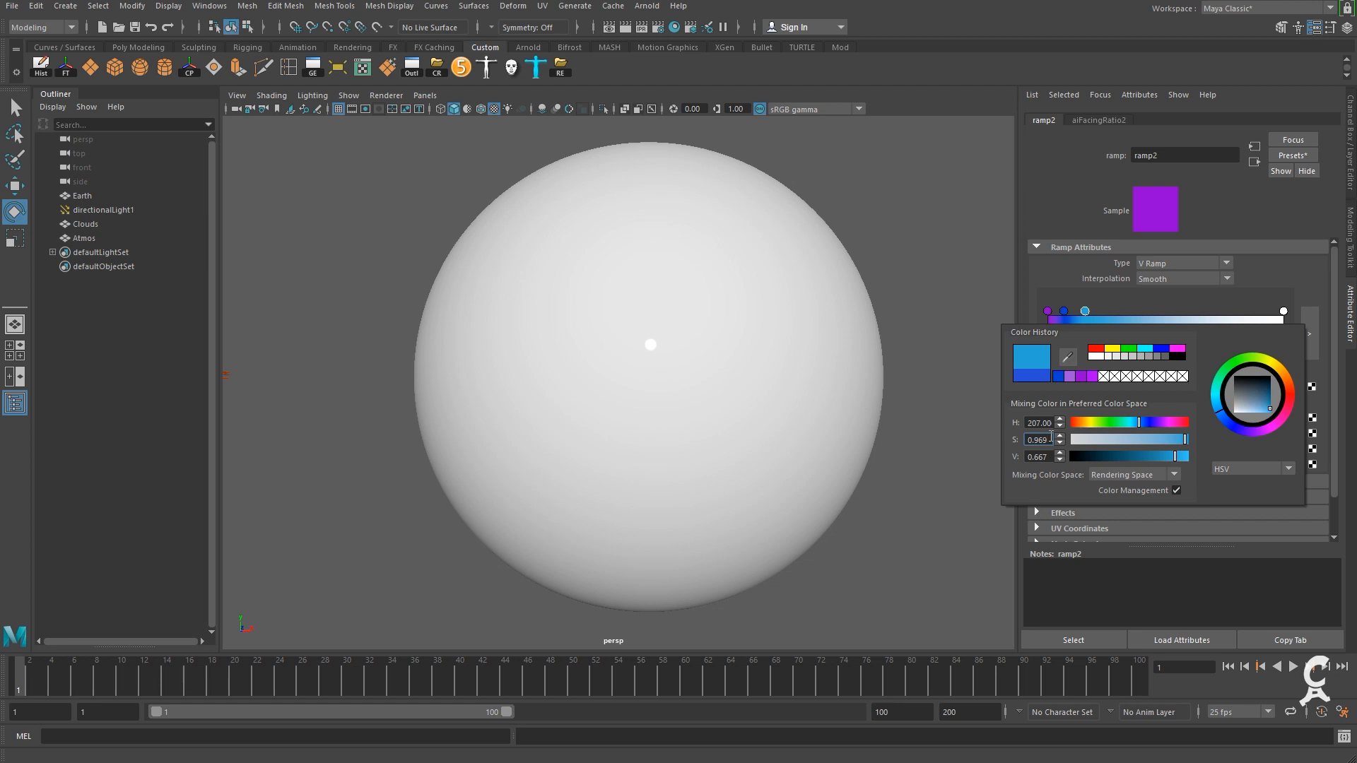
{"action": "left_click_drag", "start_coordinate": [1034, 440], "coordinate": [1066, 446]}
{"action": "type", "text": "6"}
{"action": "key", "text": "Tab"}
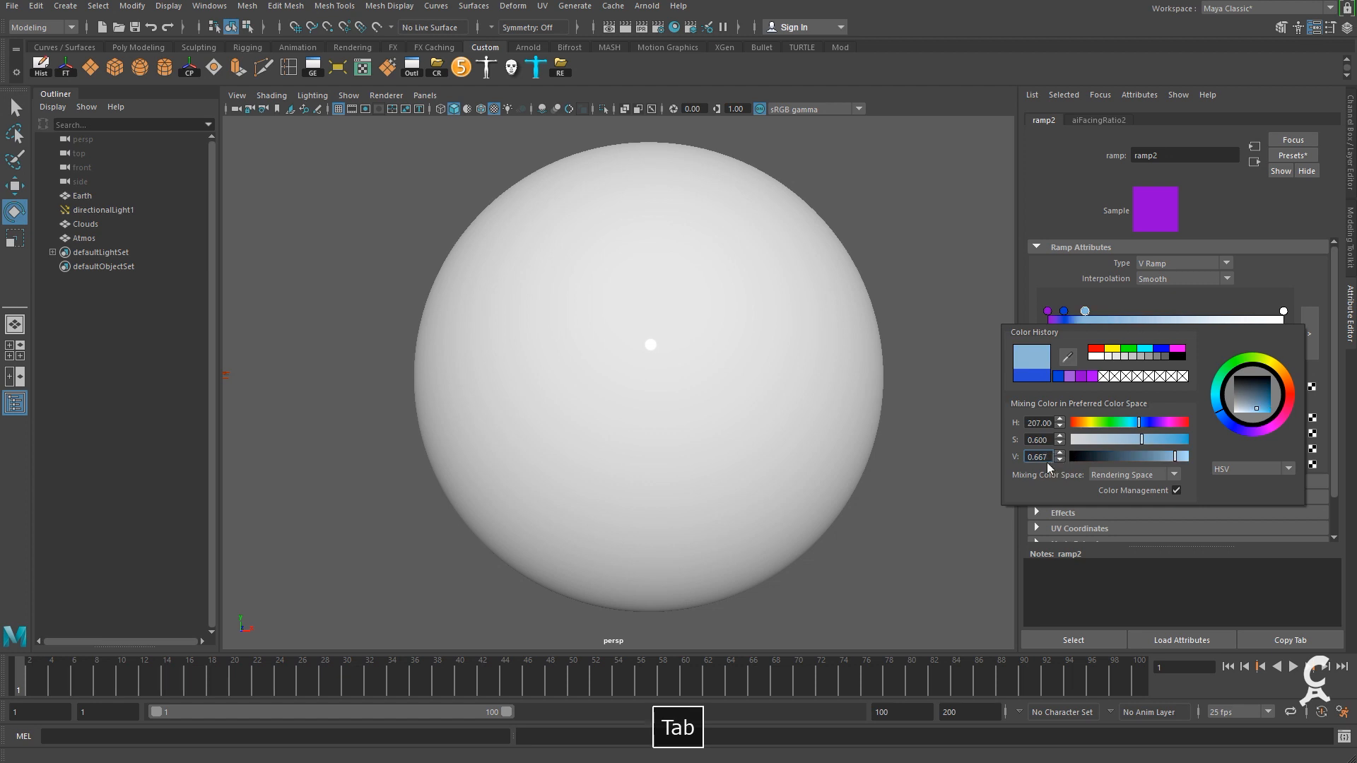
Set the value (V) of the third marker's colour to 0.24.
{"action": "left_click_drag", "start_coordinate": [1034, 457], "coordinate": [1095, 468]}
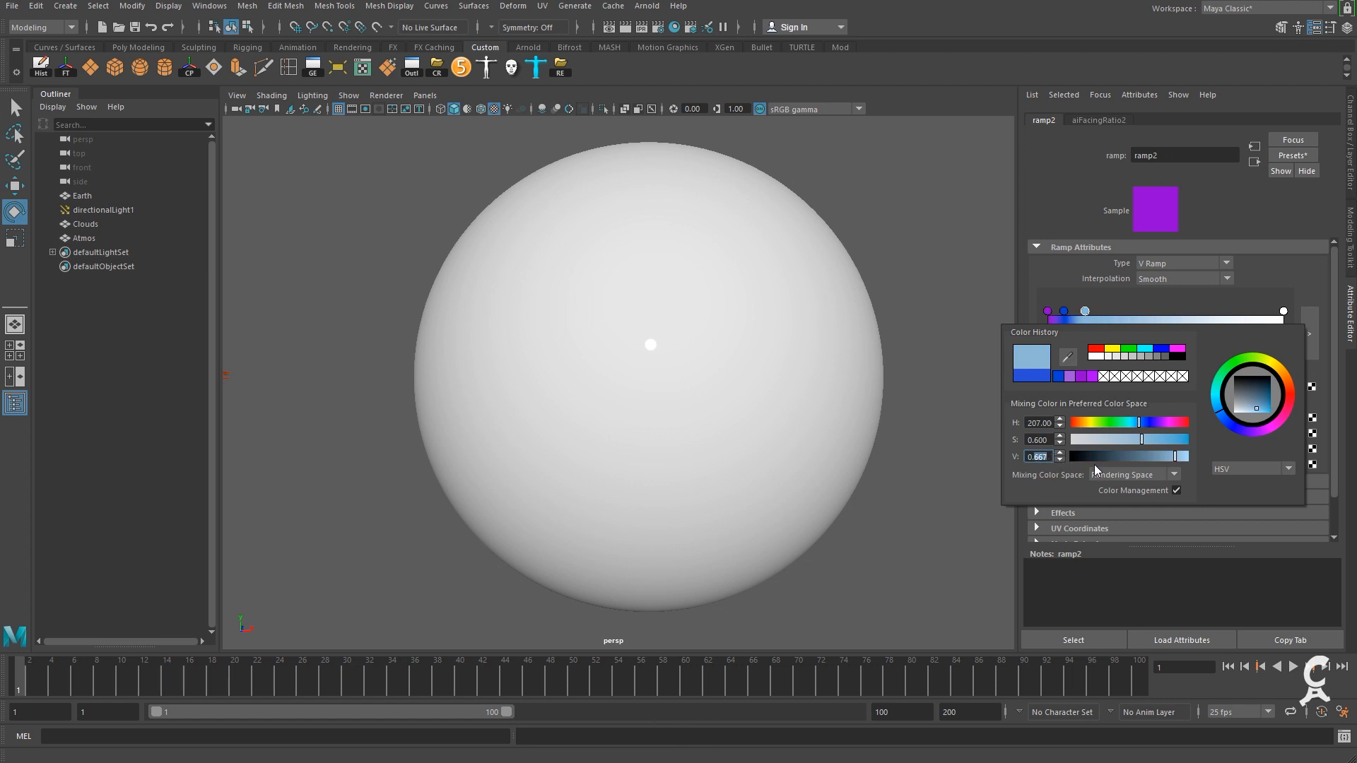
{"action": "type", "text": "2"}
{"action": "key", "text": "Tab"}
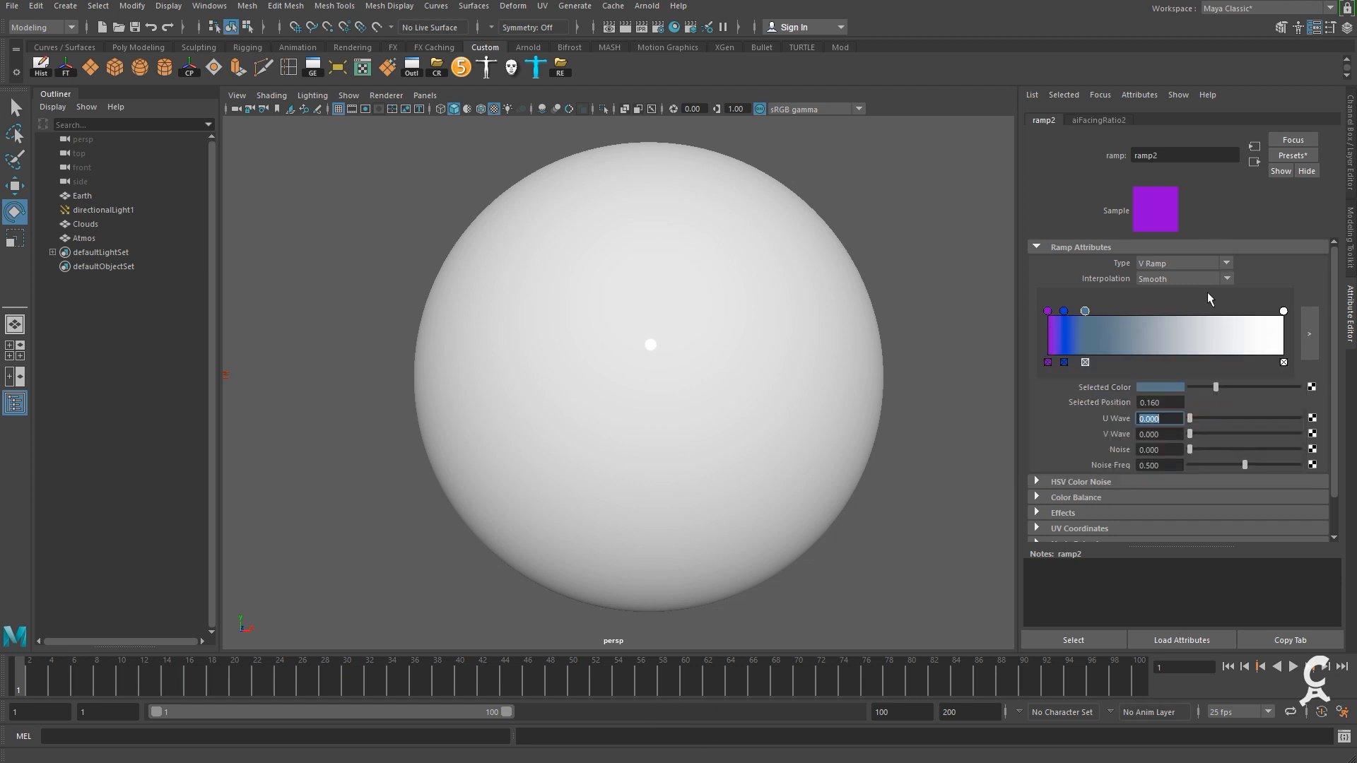
Brighten the third marker's colour by setting its value (V) to 0.53.
{"action": "left_click", "coordinate": [1172, 384]}
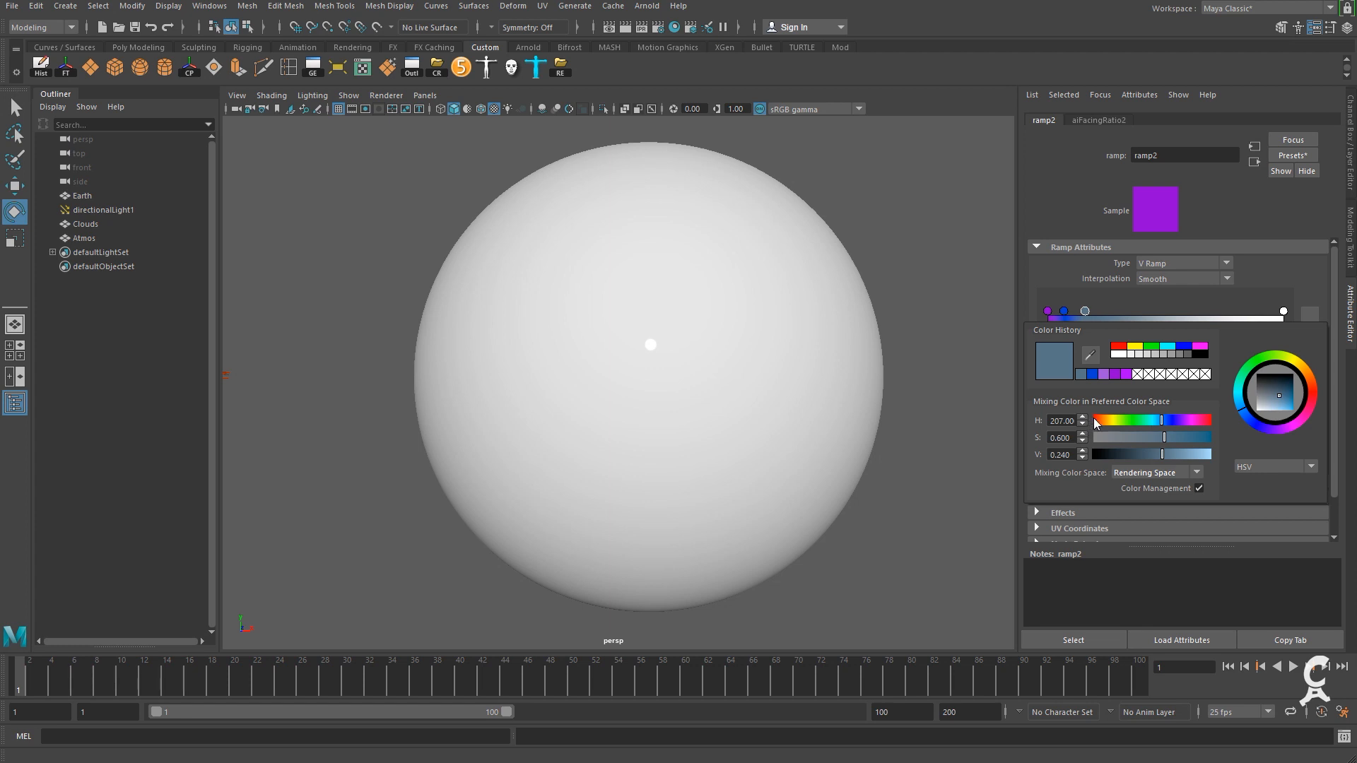
{"action": "left_click_drag", "start_coordinate": [1058, 456], "coordinate": [1074, 454]}
{"action": "type", "text": "53"}
{"action": "key", "text": "Tab"}
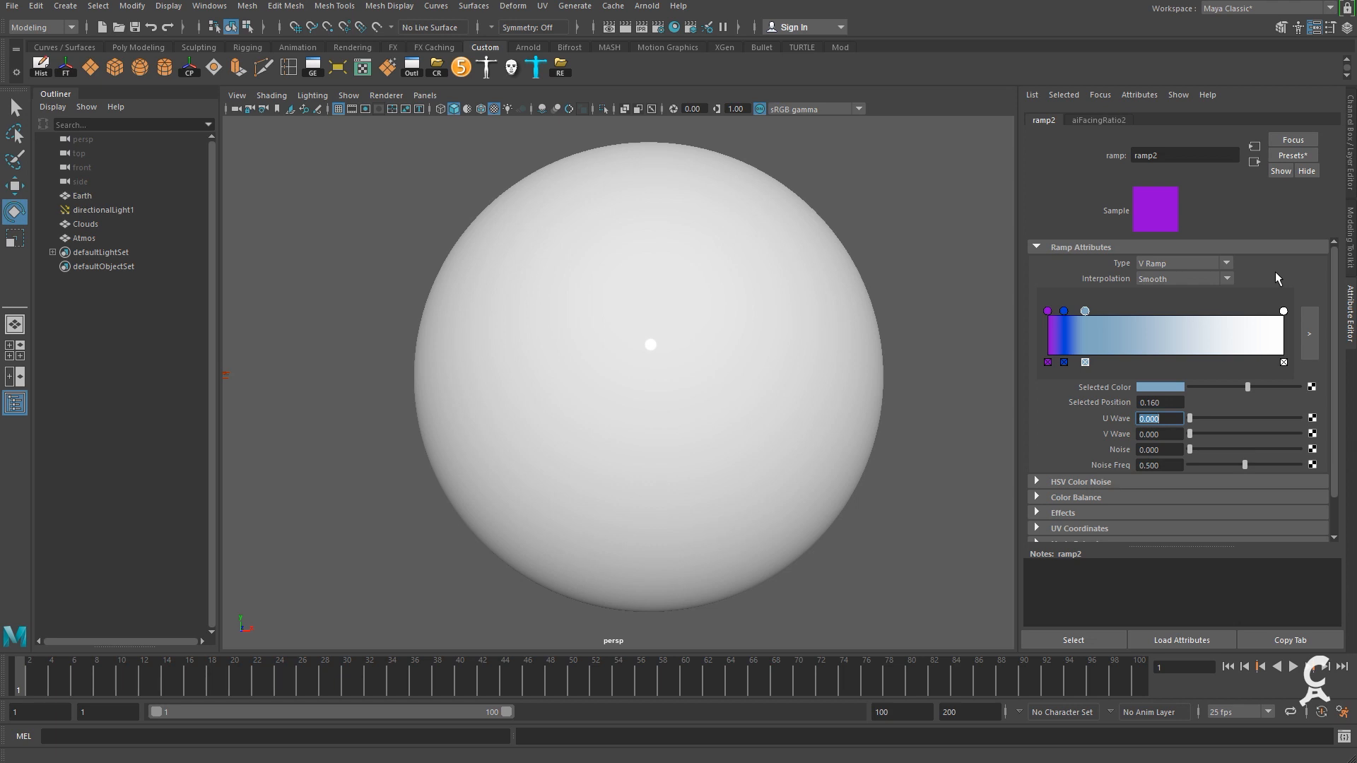
Add a fourth marker to the colour ramp and set its position to 0.5.
{"action": "left_click", "coordinate": [1111, 327]}
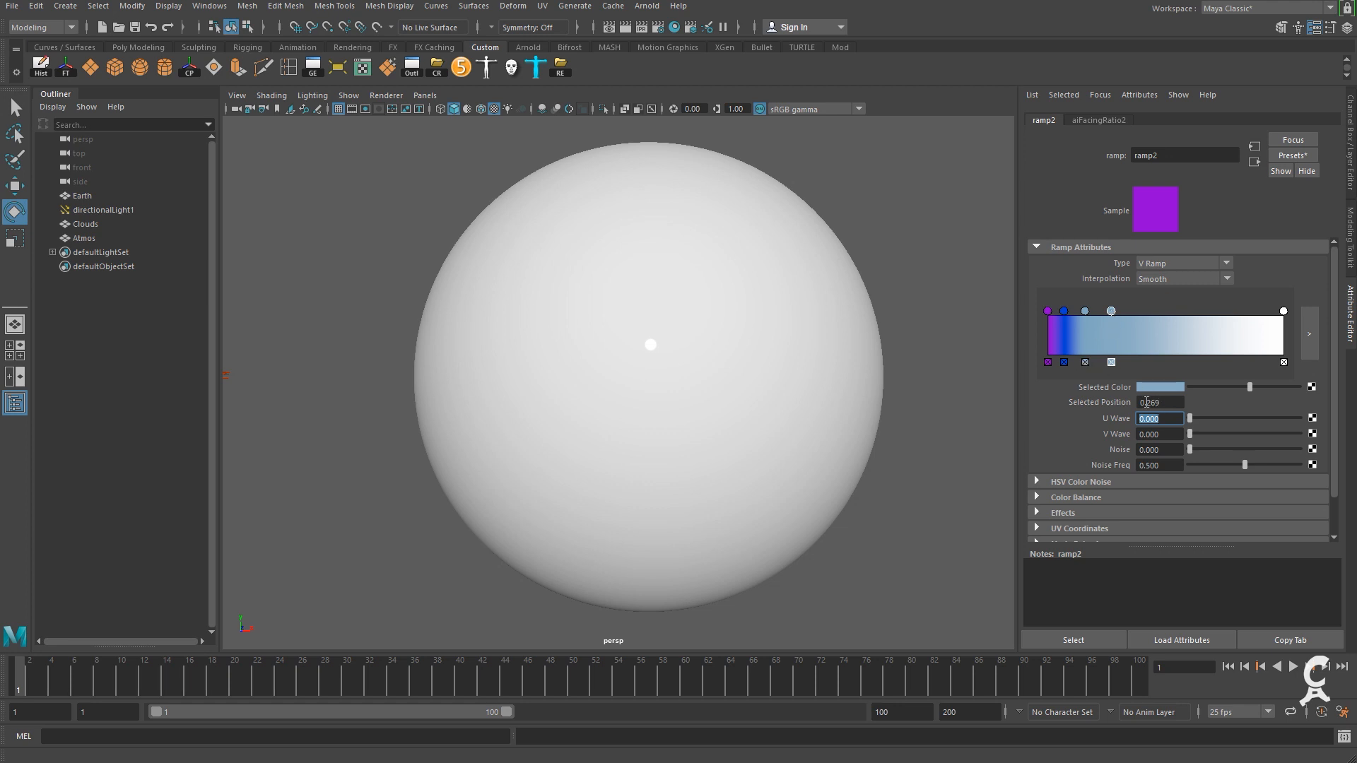
{"action": "left_click_drag", "start_coordinate": [1150, 404], "coordinate": [1184, 402]}
{"action": "type", "text": "5"}
{"action": "key", "text": "Tab"}
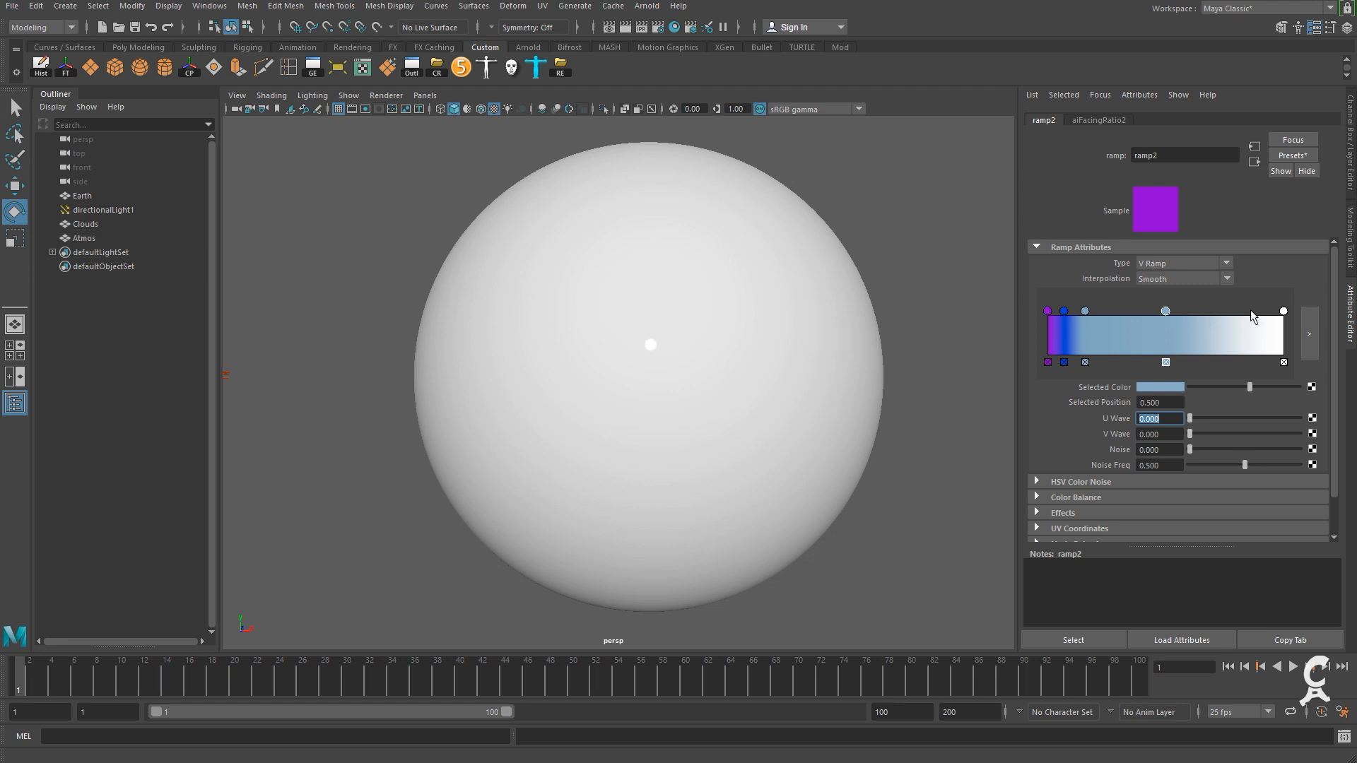
Set the hue of the 0.5 marker's colour to 202.
{"action": "left_click", "coordinate": [1085, 312]}
{"action": "left_click", "coordinate": [1165, 312]}
{"action": "left_click", "coordinate": [1152, 387]}
{"action": "left_click_drag", "start_coordinate": [1054, 426], "coordinate": [1010, 428]}
{"action": "type", "text": "200"}
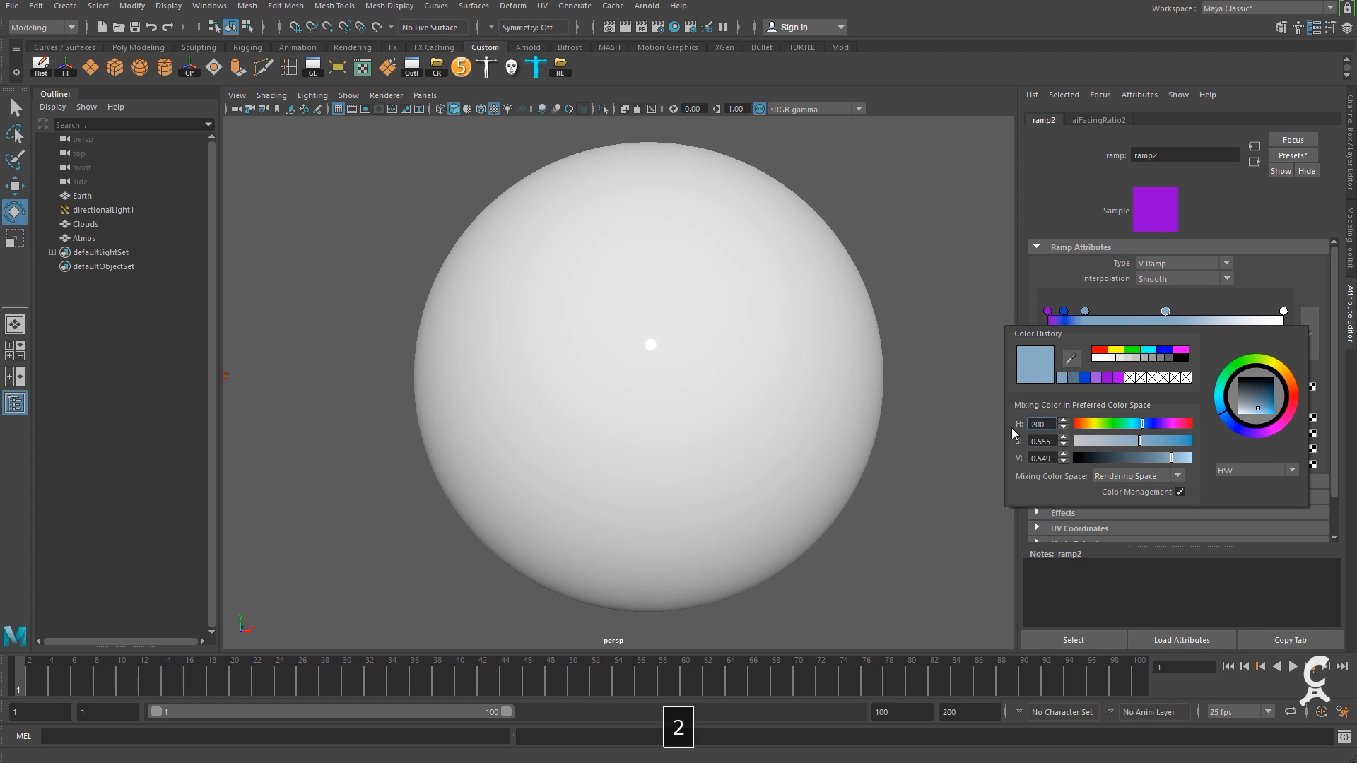
{"action": "key", "text": "Delete"}
{"action": "type", "text": "2"}
{"action": "key", "text": "Tab"}
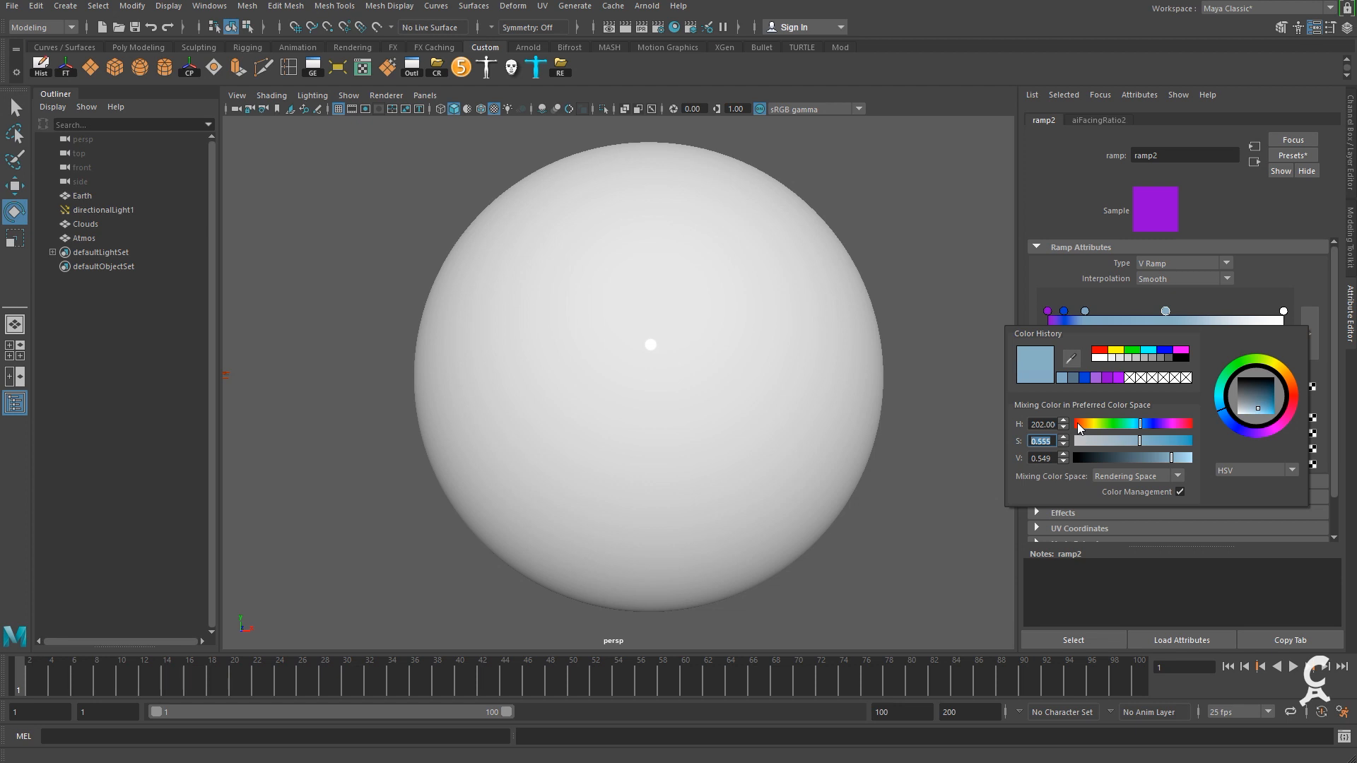
Try to set the saturation of the 0.5 marker's colour to 0.7.
{"action": "left_click", "coordinate": [1052, 441]}
{"action": "left_click_drag", "start_coordinate": [1051, 441], "coordinate": [973, 441]}
{"action": "type", "text": ".7"}
{"action": "key", "text": "Tab"}
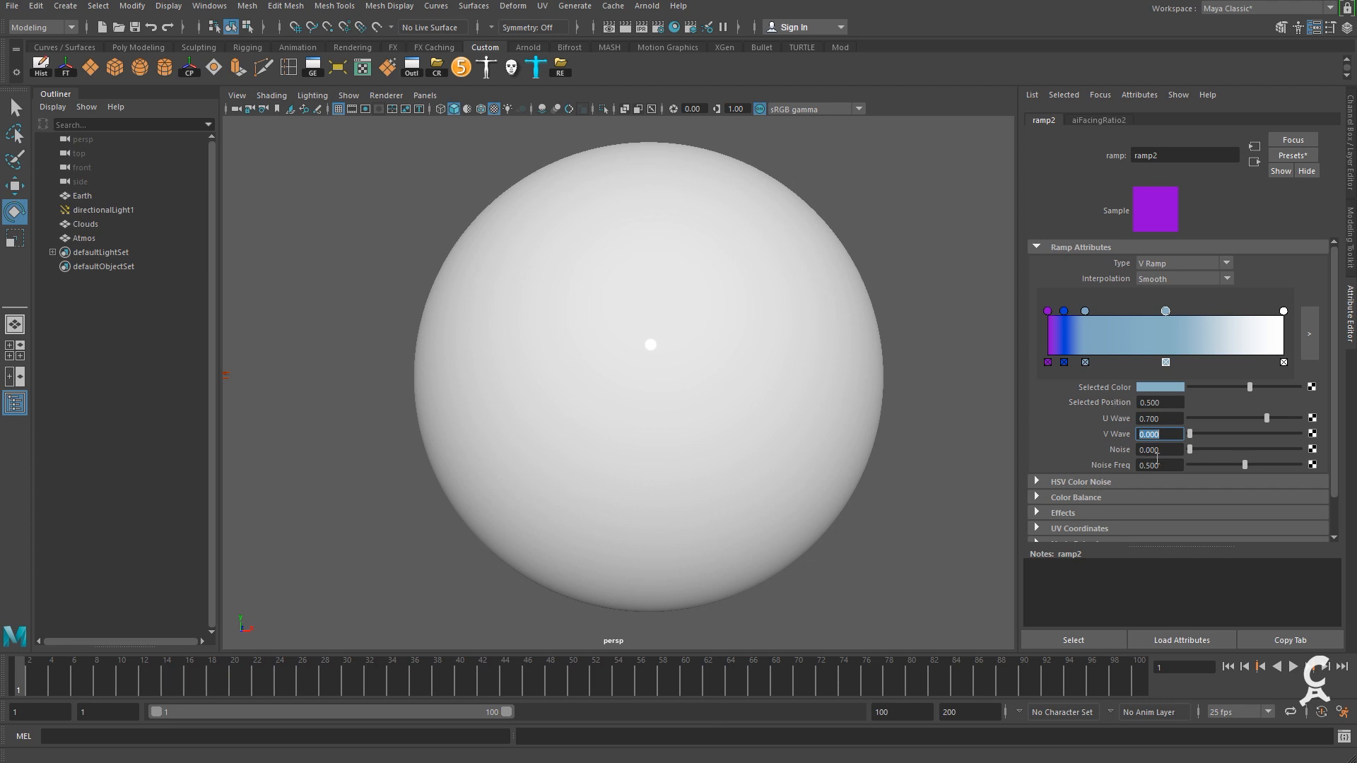
Set the 0.5 marker's colour to a value (V) of 0.3 and a saturation of 0.7.
{"action": "left_click", "coordinate": [1147, 388]}
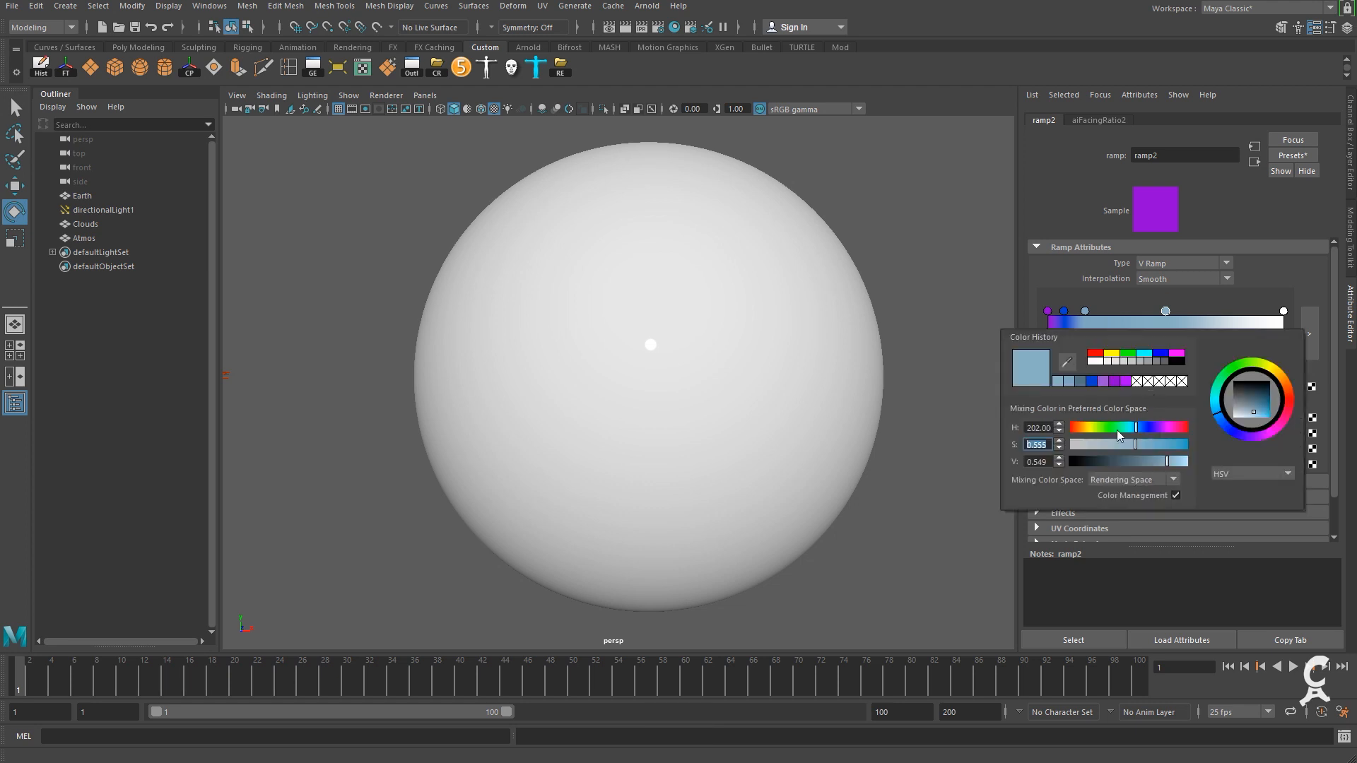
{"action": "left_click", "coordinate": [1045, 460]}
{"action": "type", "text": "0.3"}
{"action": "key", "text": "shift+Tab"}
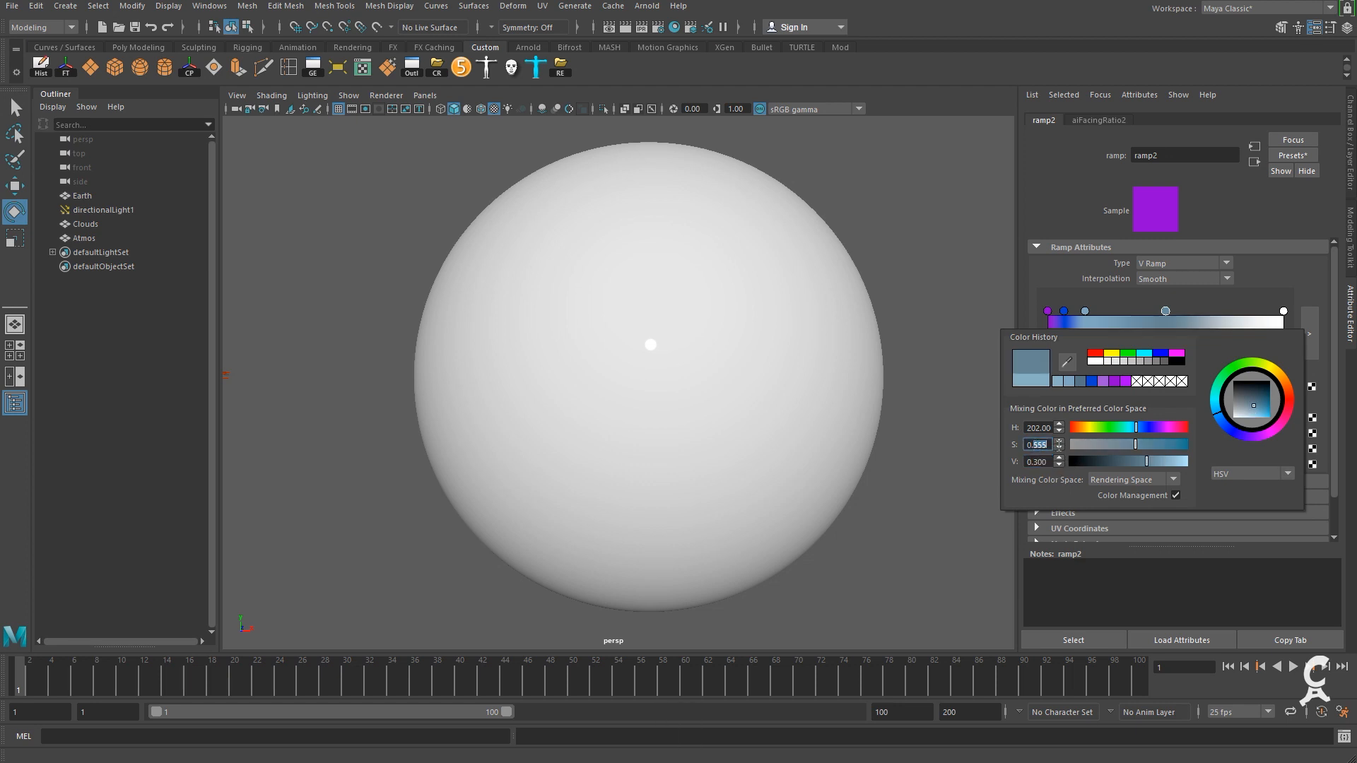
{"action": "type", "text": "7"}
{"action": "key", "text": "Tab"}
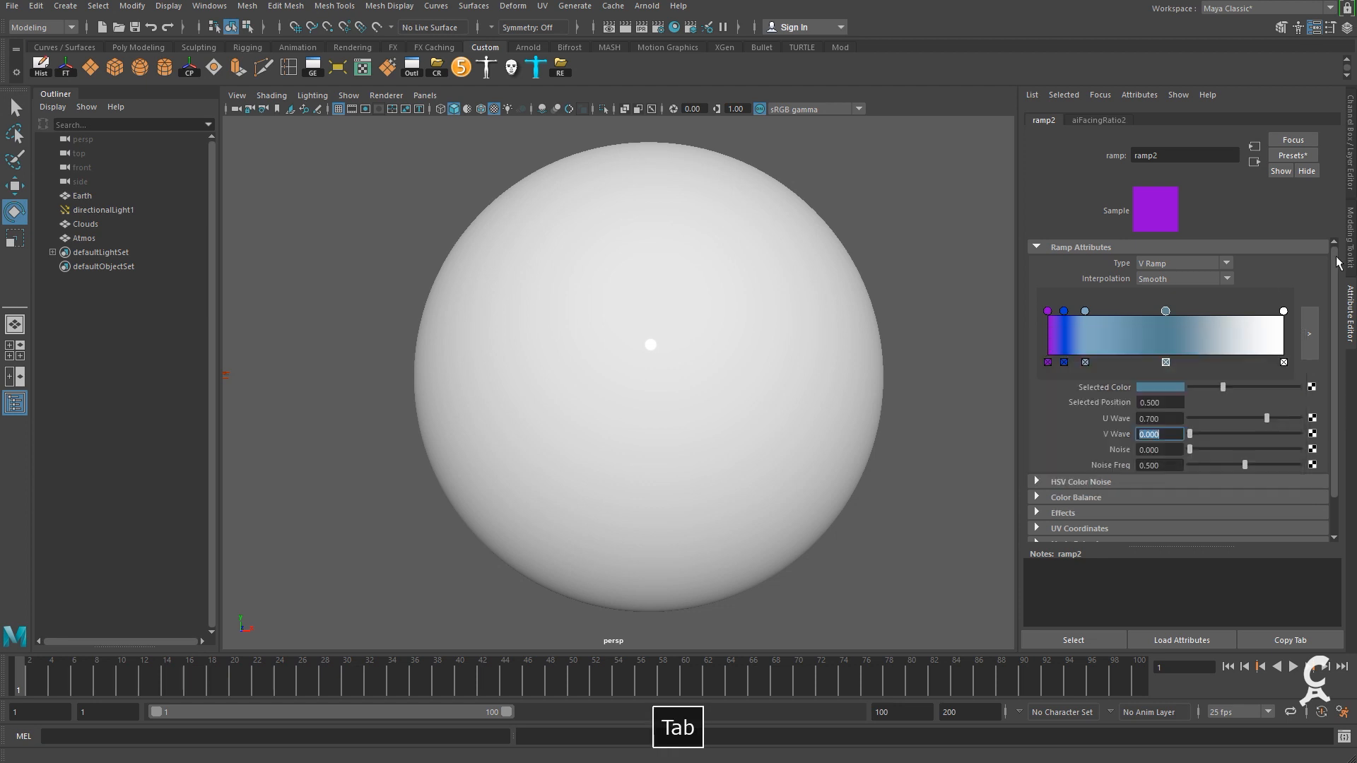
Change the white end marker's colour to hue 199, saturation 0.8 and value 0.3, and save the scene.
{"action": "left_click", "coordinate": [1283, 311]}
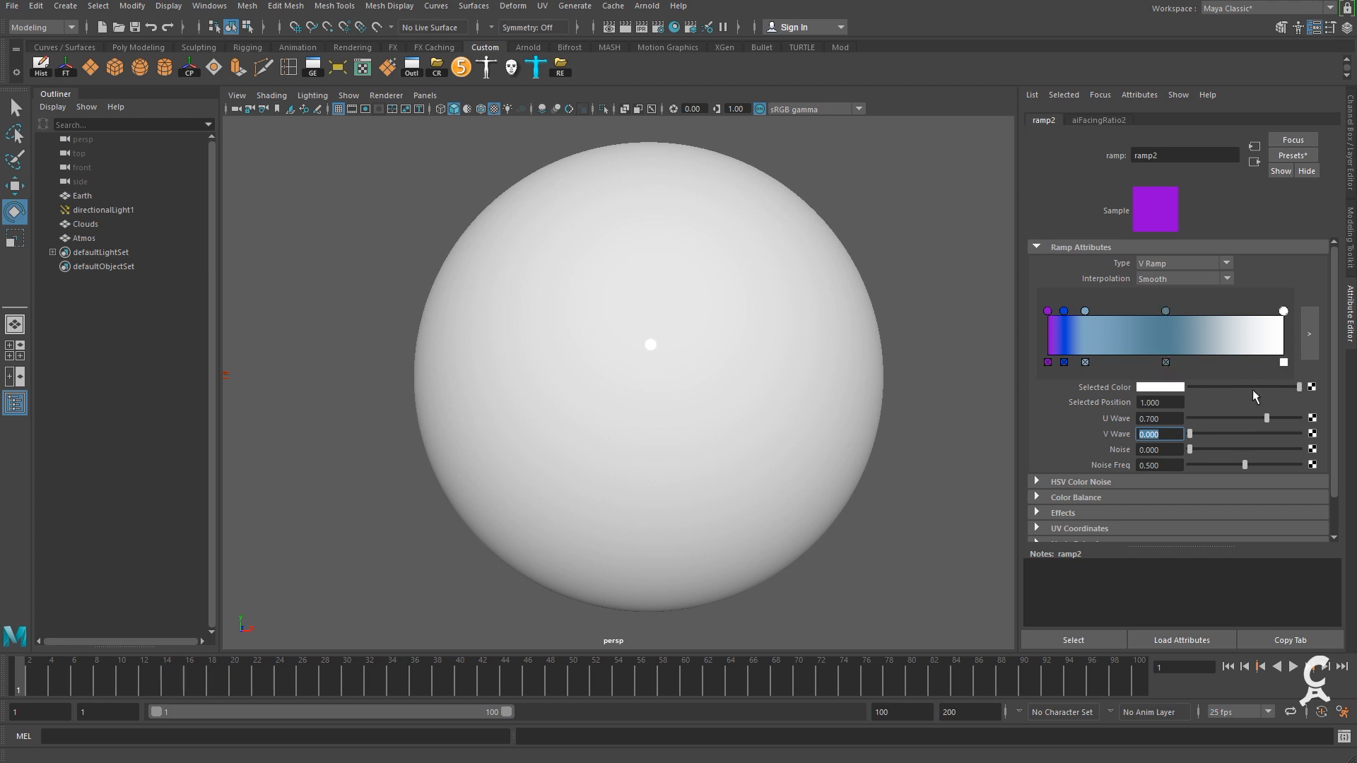
{"action": "left_click", "coordinate": [1162, 388]}
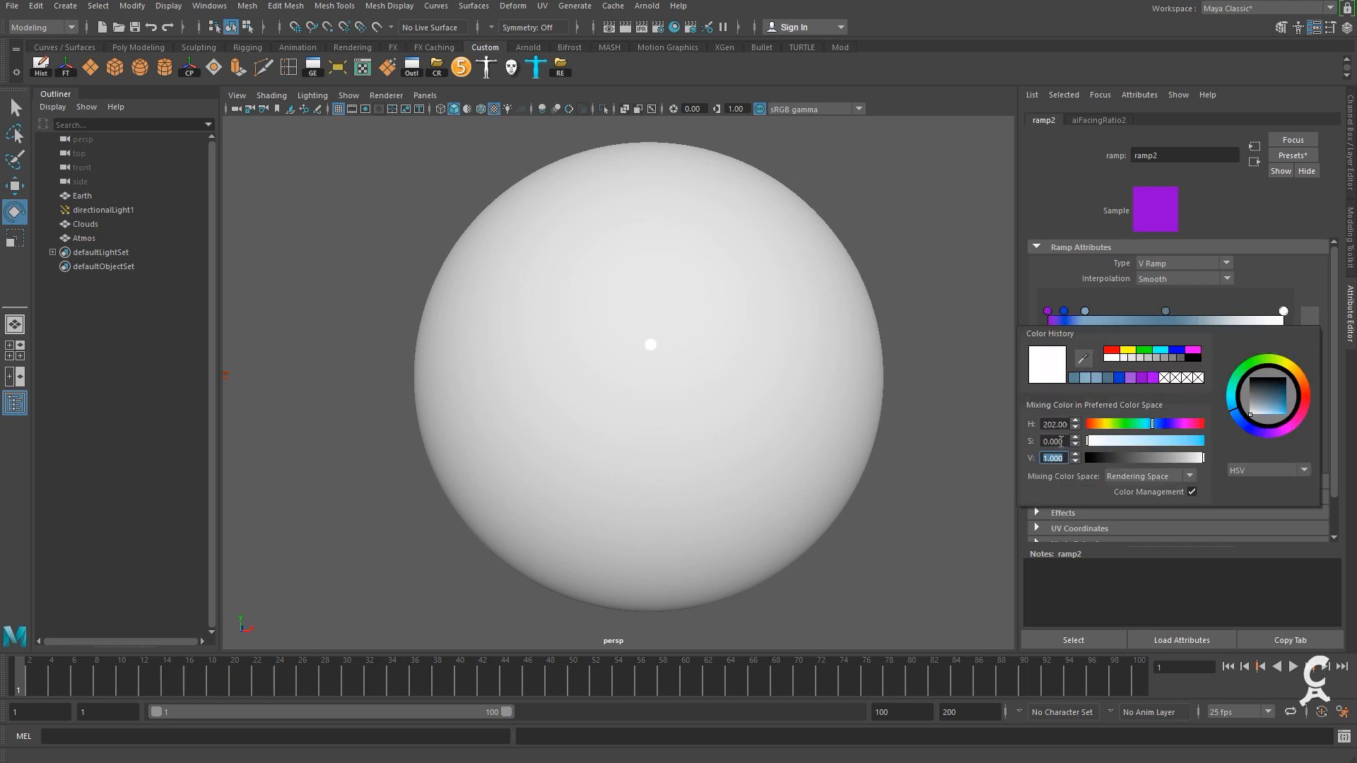
{"action": "left_click_drag", "start_coordinate": [1067, 424], "coordinate": [1041, 424]}
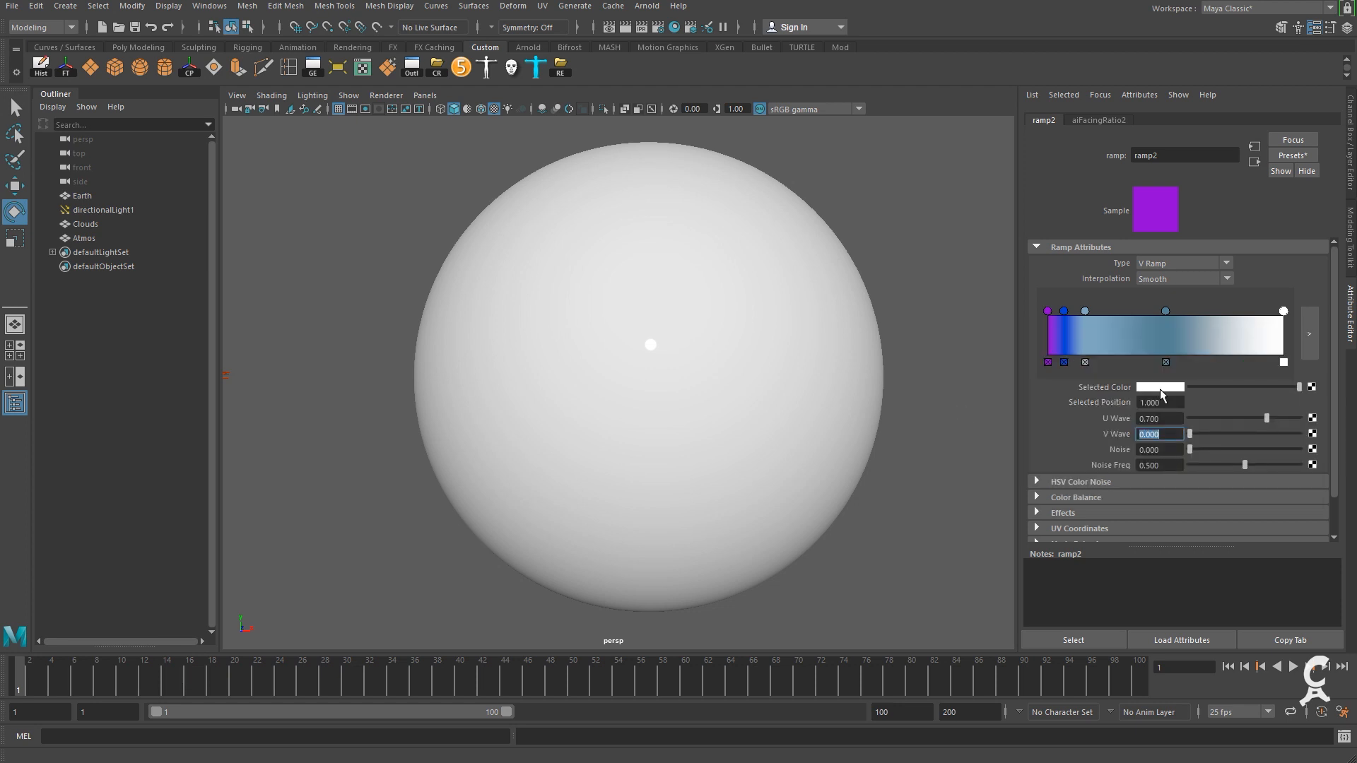
{"action": "left_click", "coordinate": [1159, 388]}
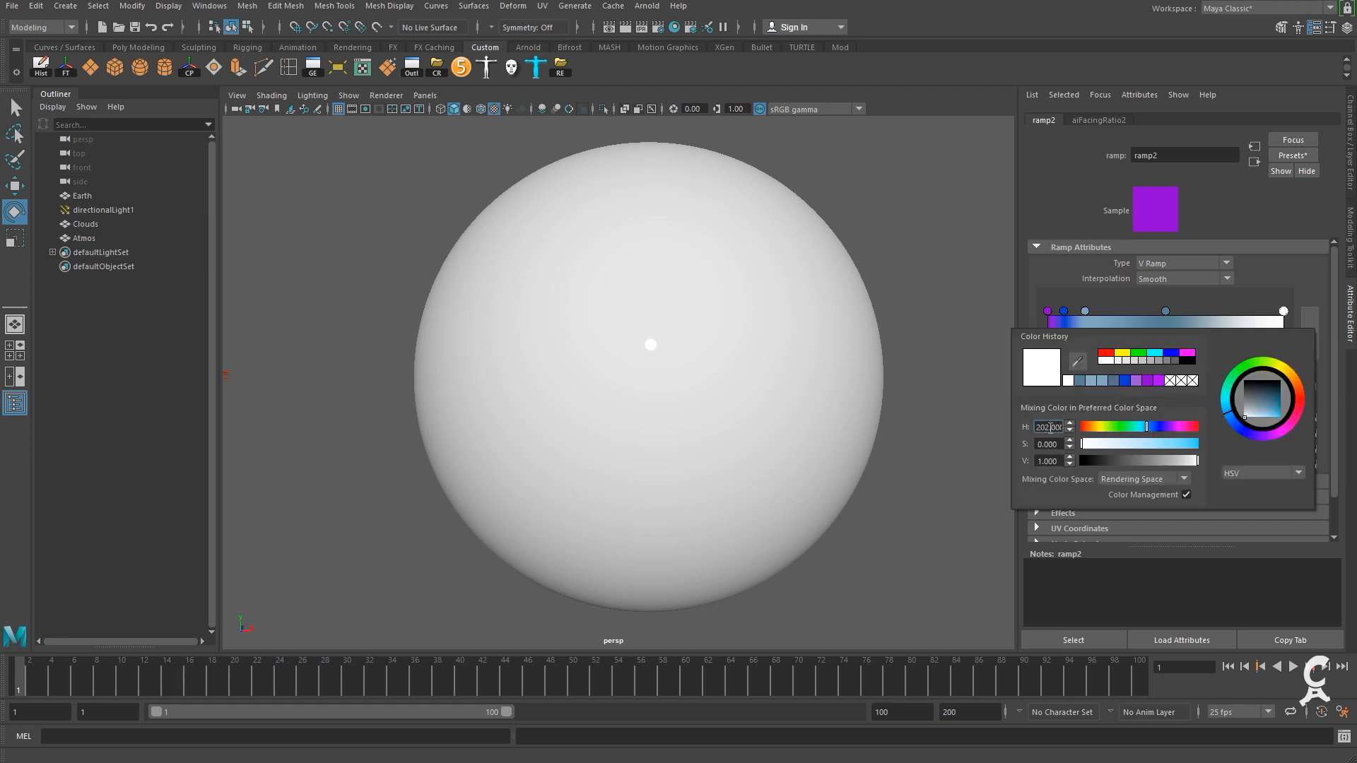
{"action": "type", "text": "199"}
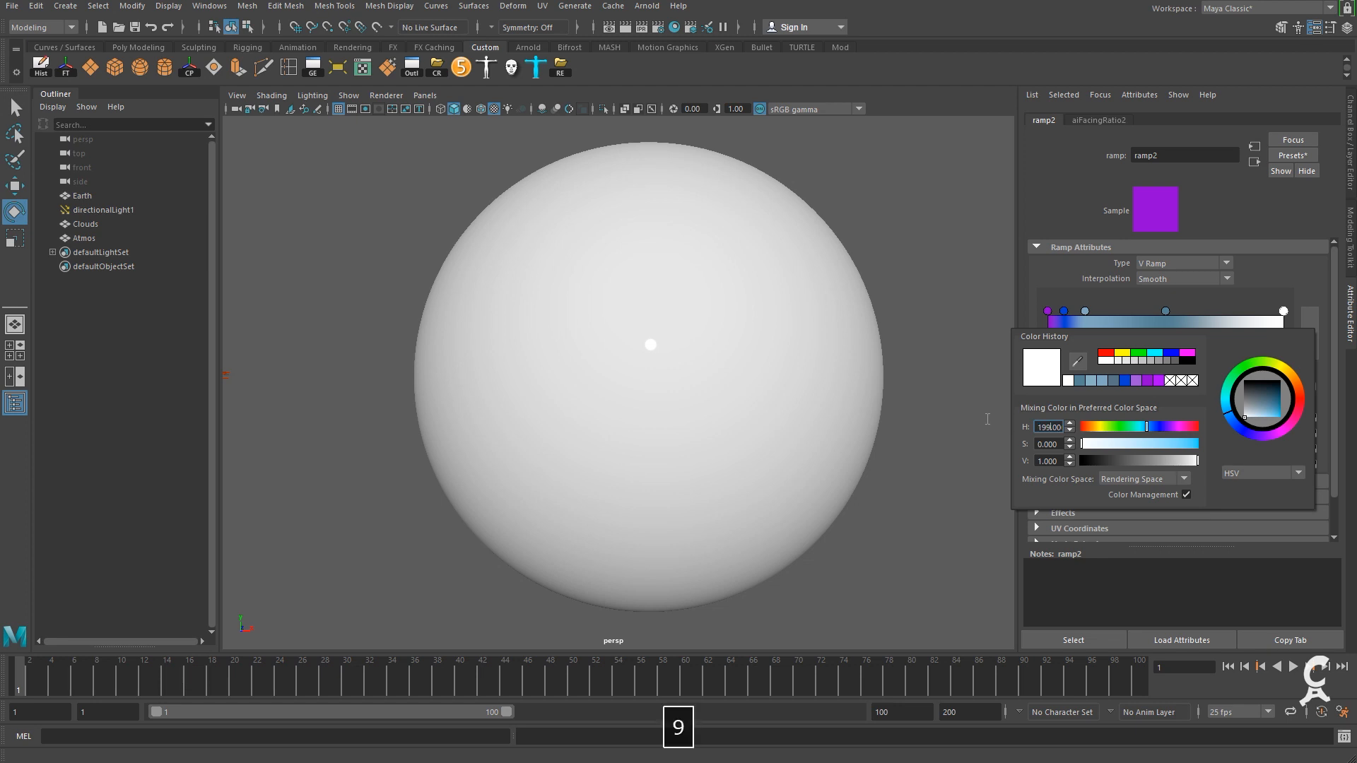
{"action": "key", "text": "Tab"}
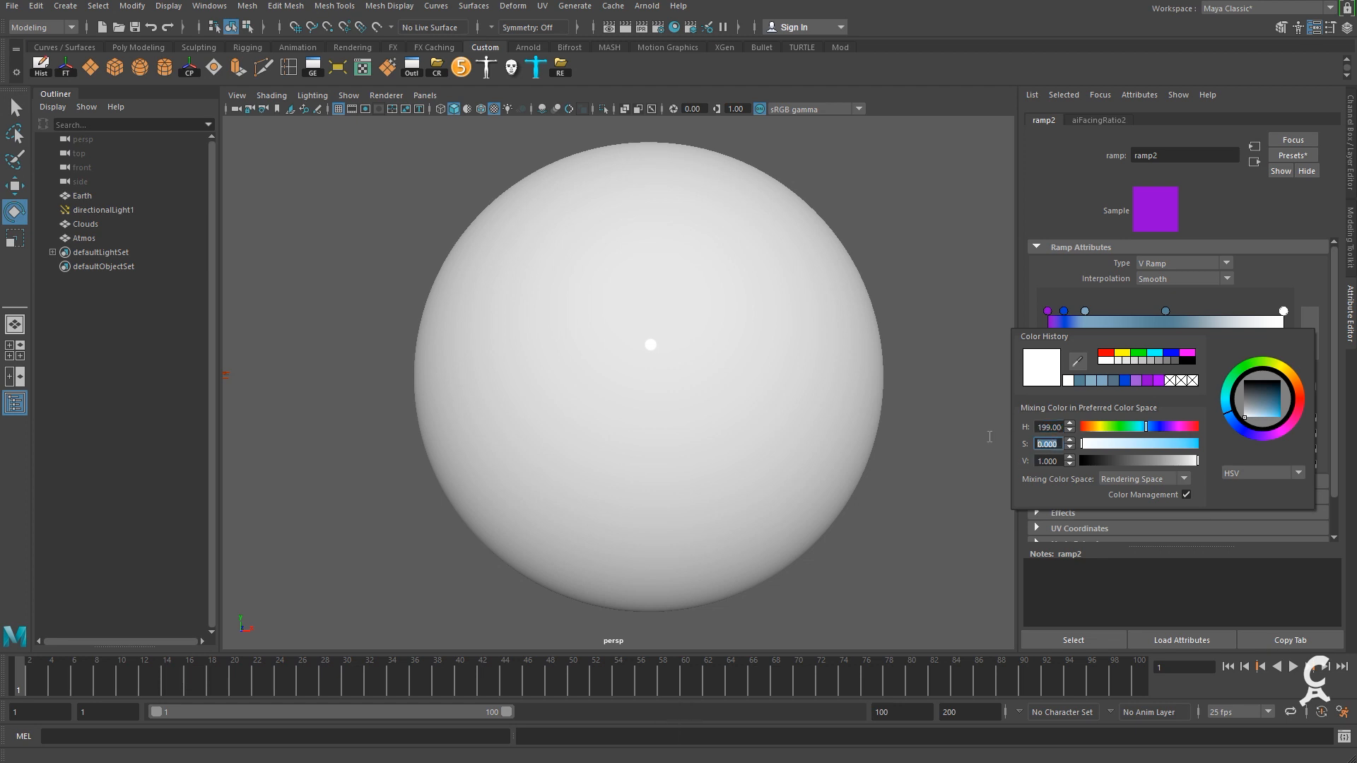
{"action": "type", "text": "0.8"}
{"action": "key", "text": "Tab"}
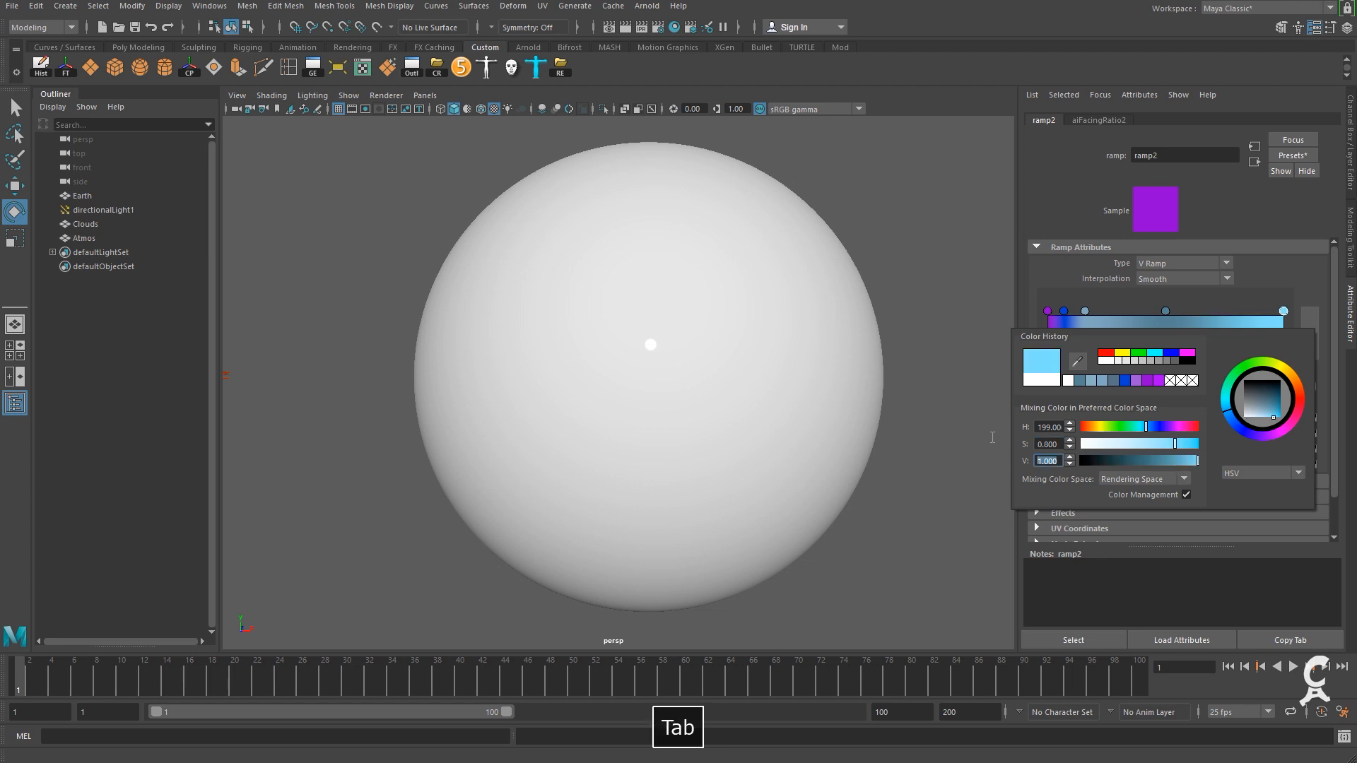
{"action": "type", "text": "0.3"}
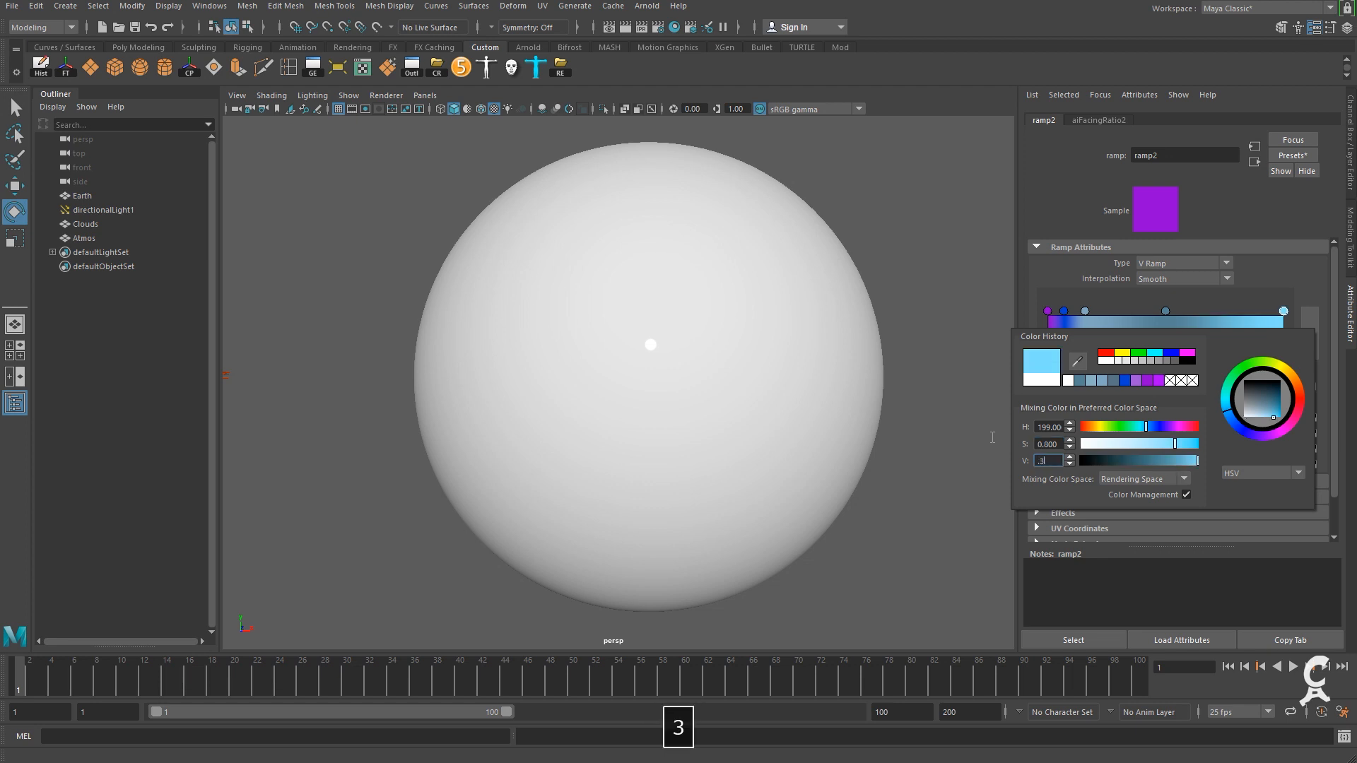
{"action": "key", "text": "Tab"}
{"action": "left_click", "coordinate": [135, 27]}
Connect the ramp2 node's Out Color to the Base Color of the AtmosAi material in the Hypershade.
{"action": "key", "text": "alt+Tab"}
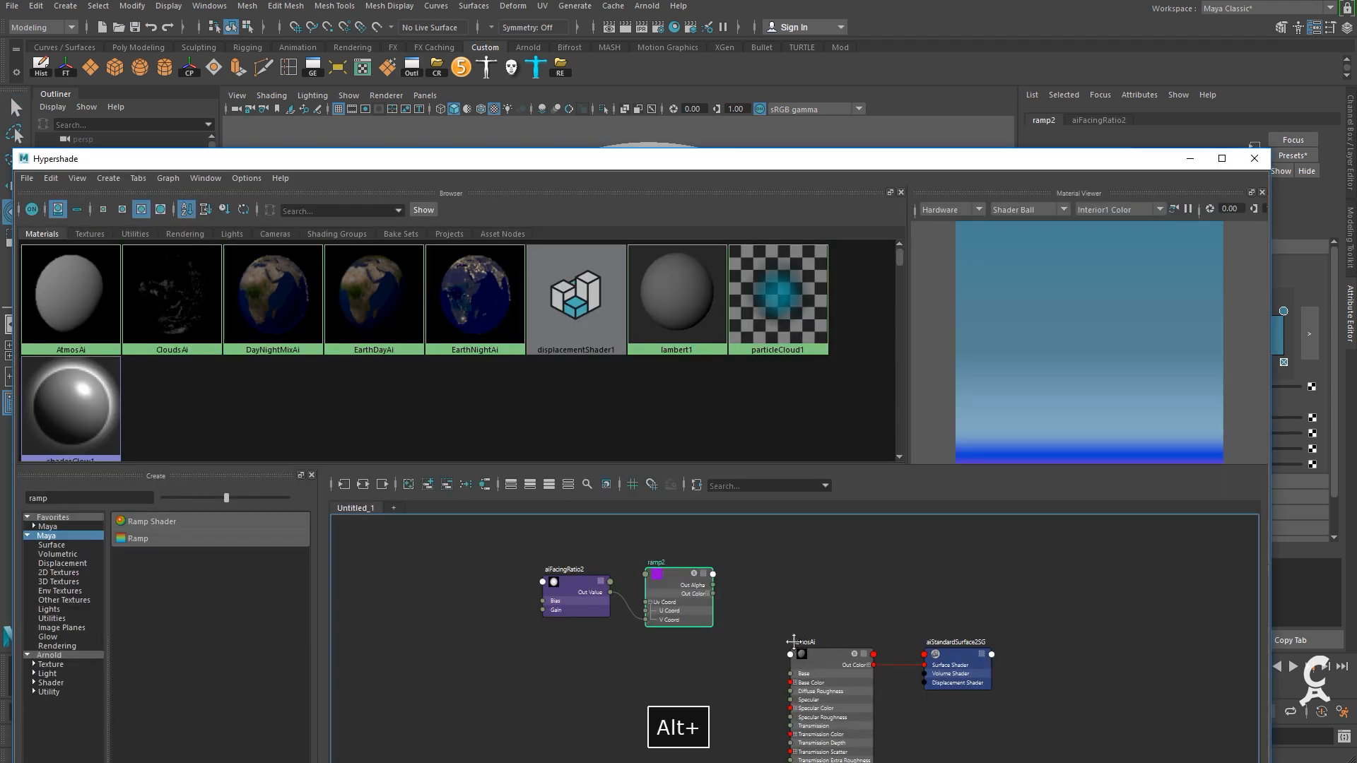
{"action": "middle_click_drag", "start_coordinate": [800, 641], "coordinate": [806, 603], "text": "alt"}
{"action": "left_click_drag", "start_coordinate": [719, 555], "coordinate": [797, 646]}
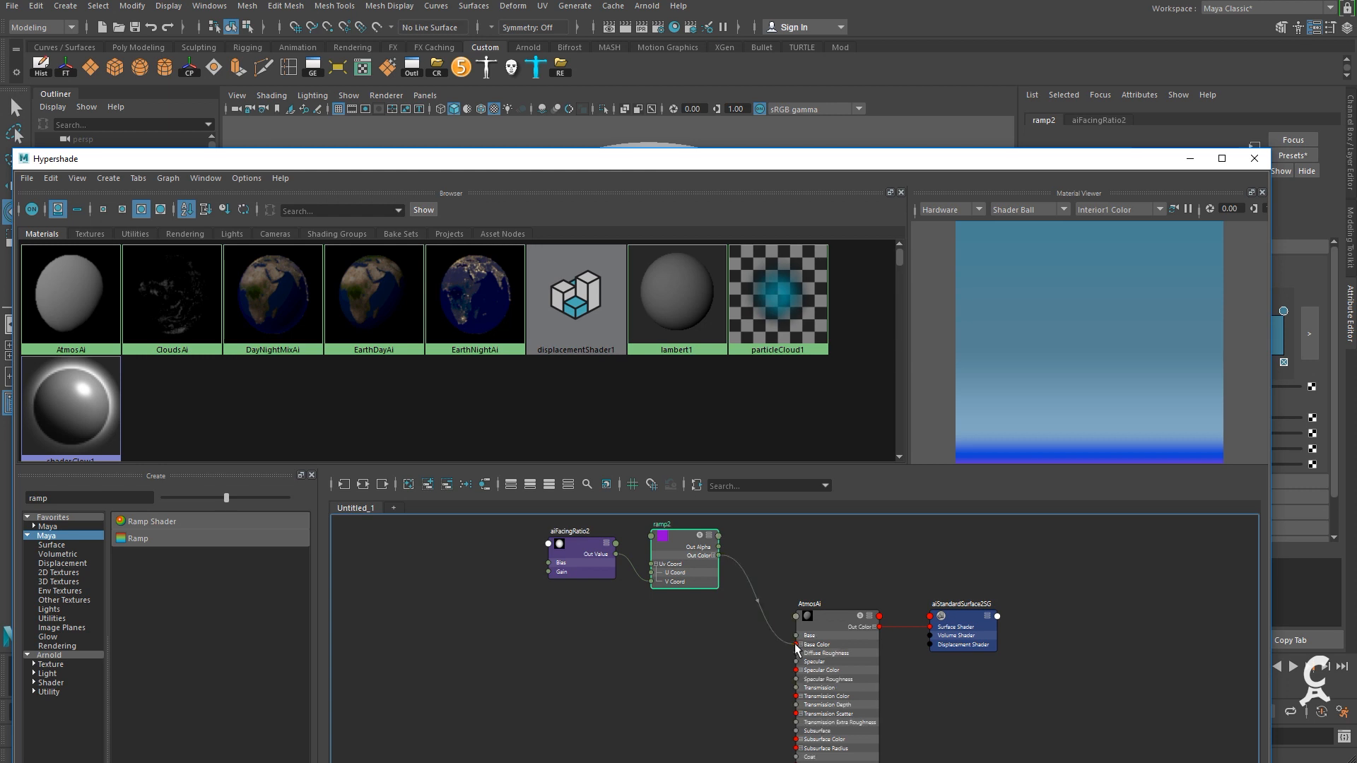
Select the Atmos sphere and examine the Arnold settings of its AtmosShape node.
{"action": "left_click_drag", "start_coordinate": [857, 168], "coordinate": [981, 418]}
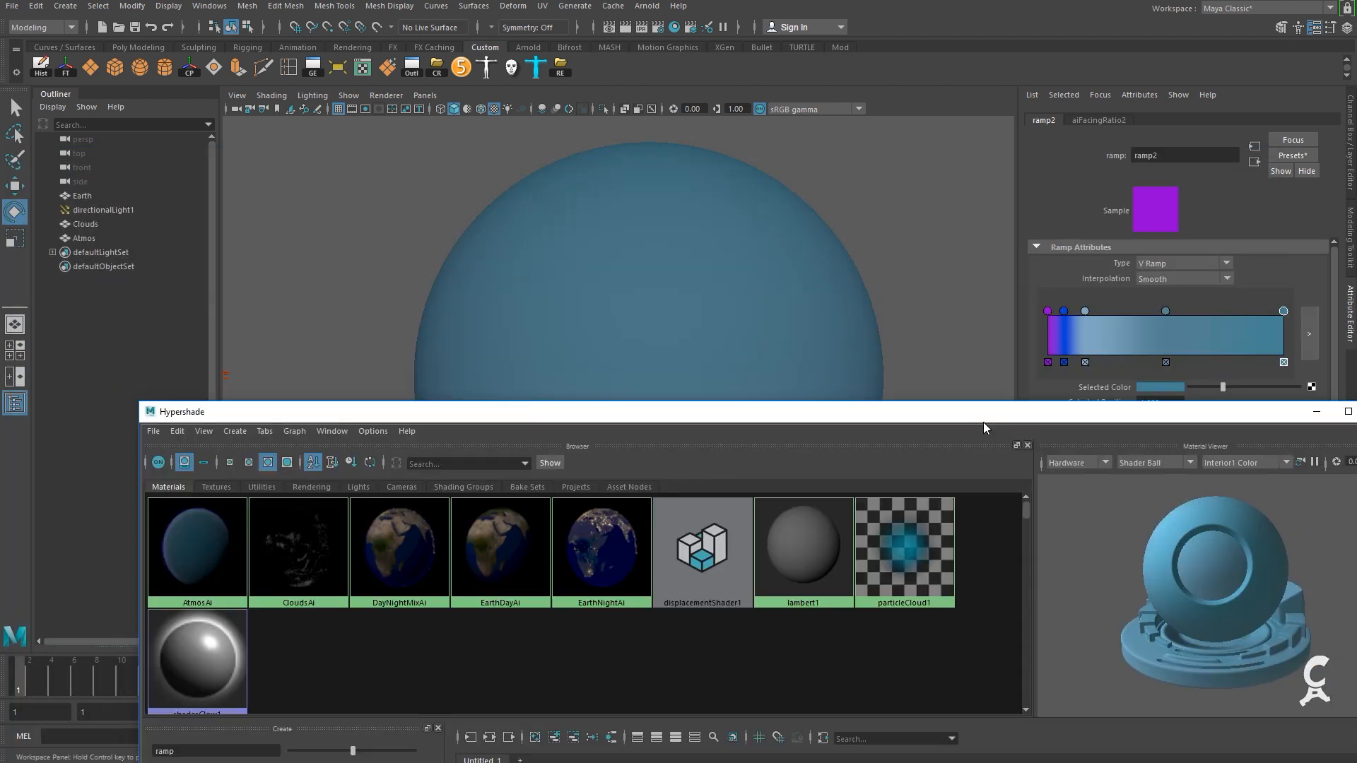
{"action": "left_click", "coordinate": [811, 335]}
{"action": "left_click", "coordinate": [798, 331]}
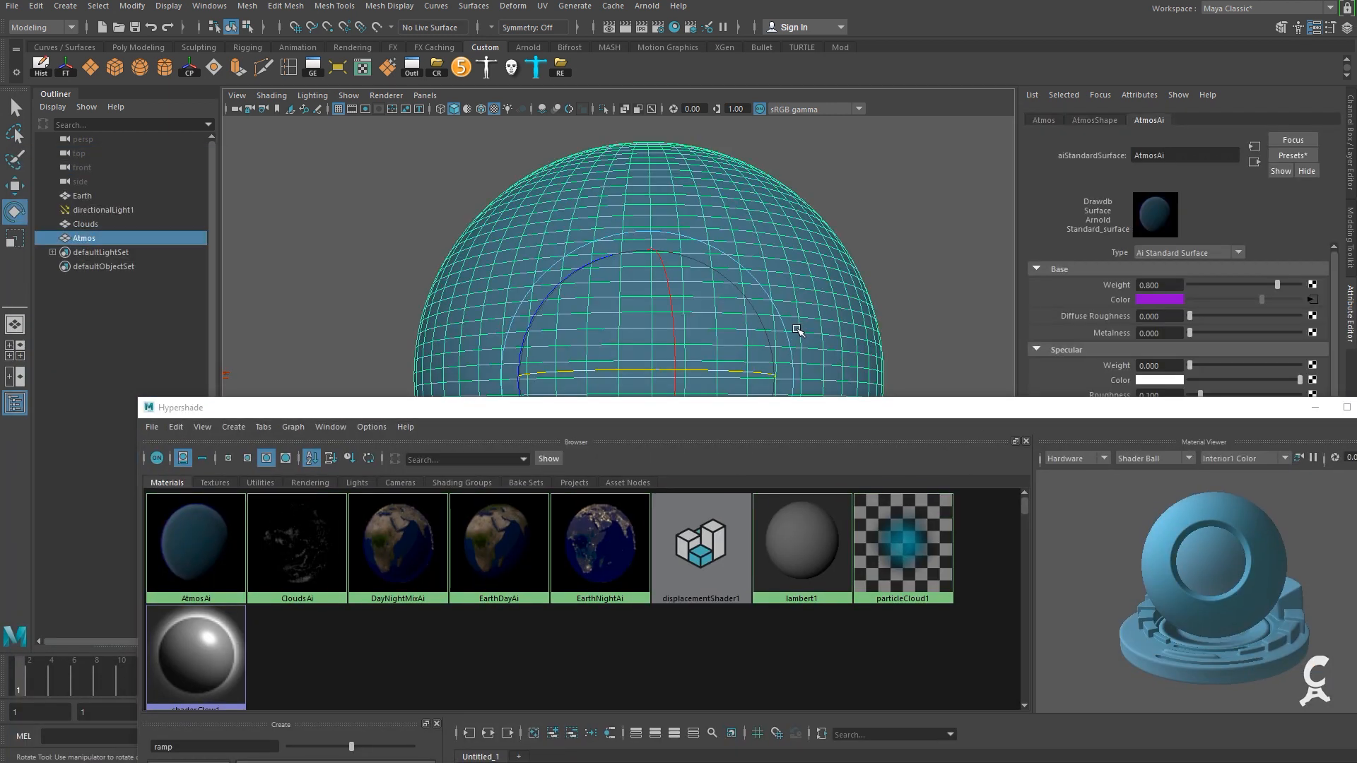
{"action": "left_click", "coordinate": [1096, 120]}
{"action": "left_click", "coordinate": [1315, 407]}
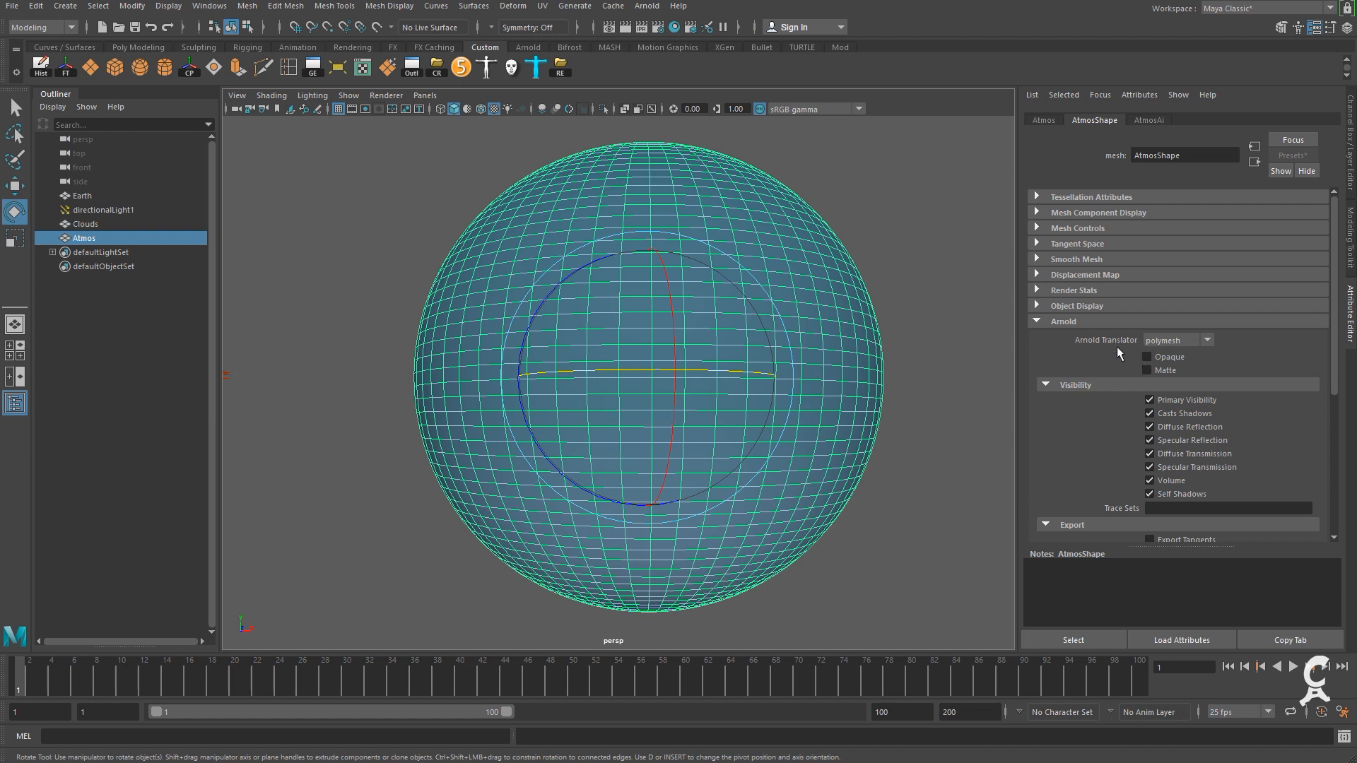
Run an IPR render to check the ramp colours on the Atmos sphere, and close the render.
{"action": "left_click", "coordinate": [889, 268]}
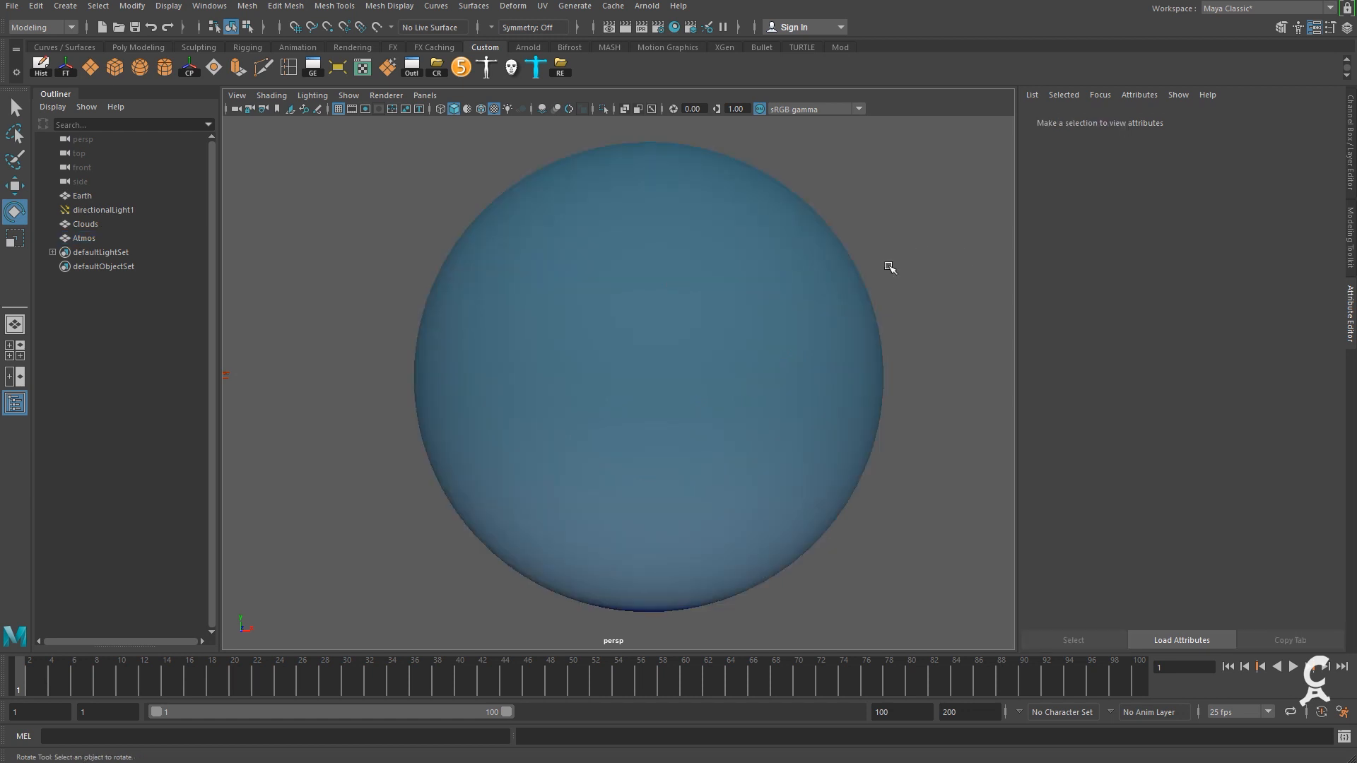
{"action": "left_click", "coordinate": [816, 280]}
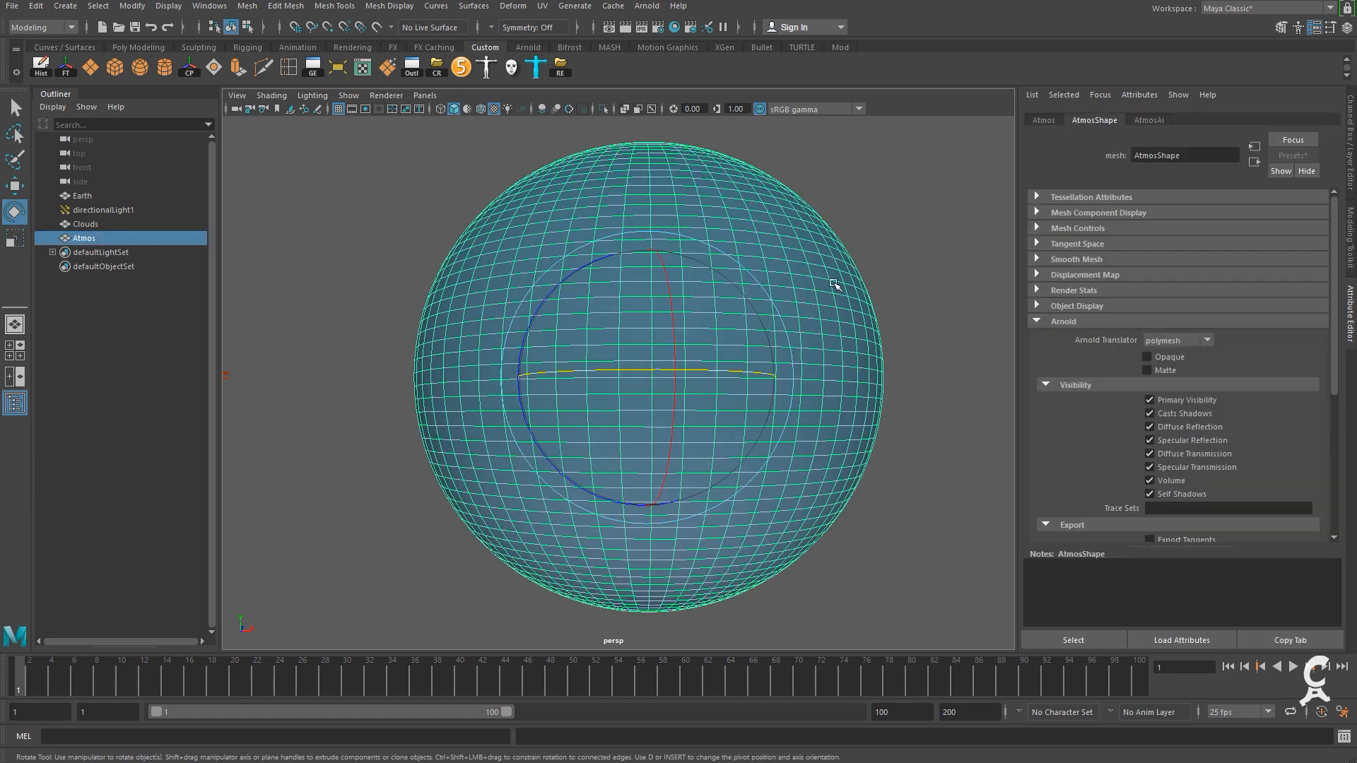
{"action": "left_click", "coordinate": [638, 26]}
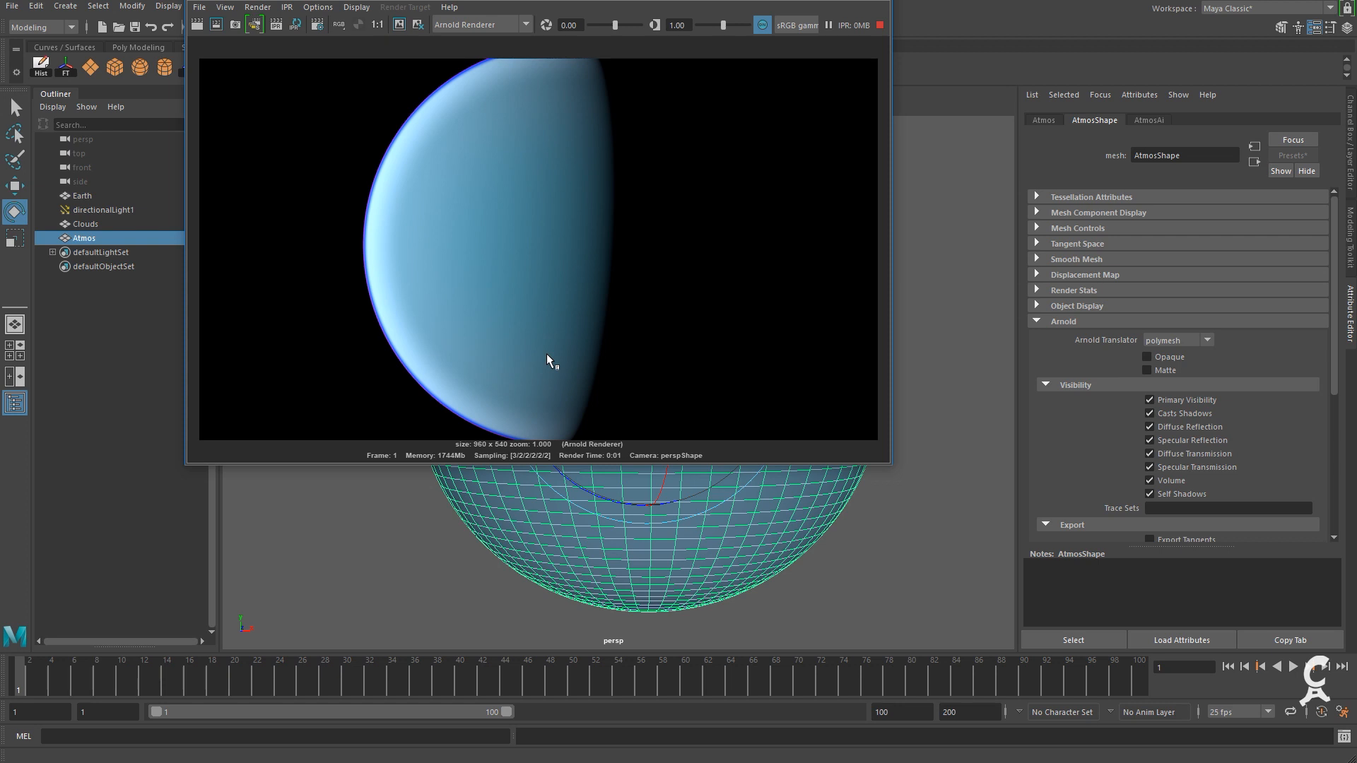
{"action": "left_click", "coordinate": [877, 1]}
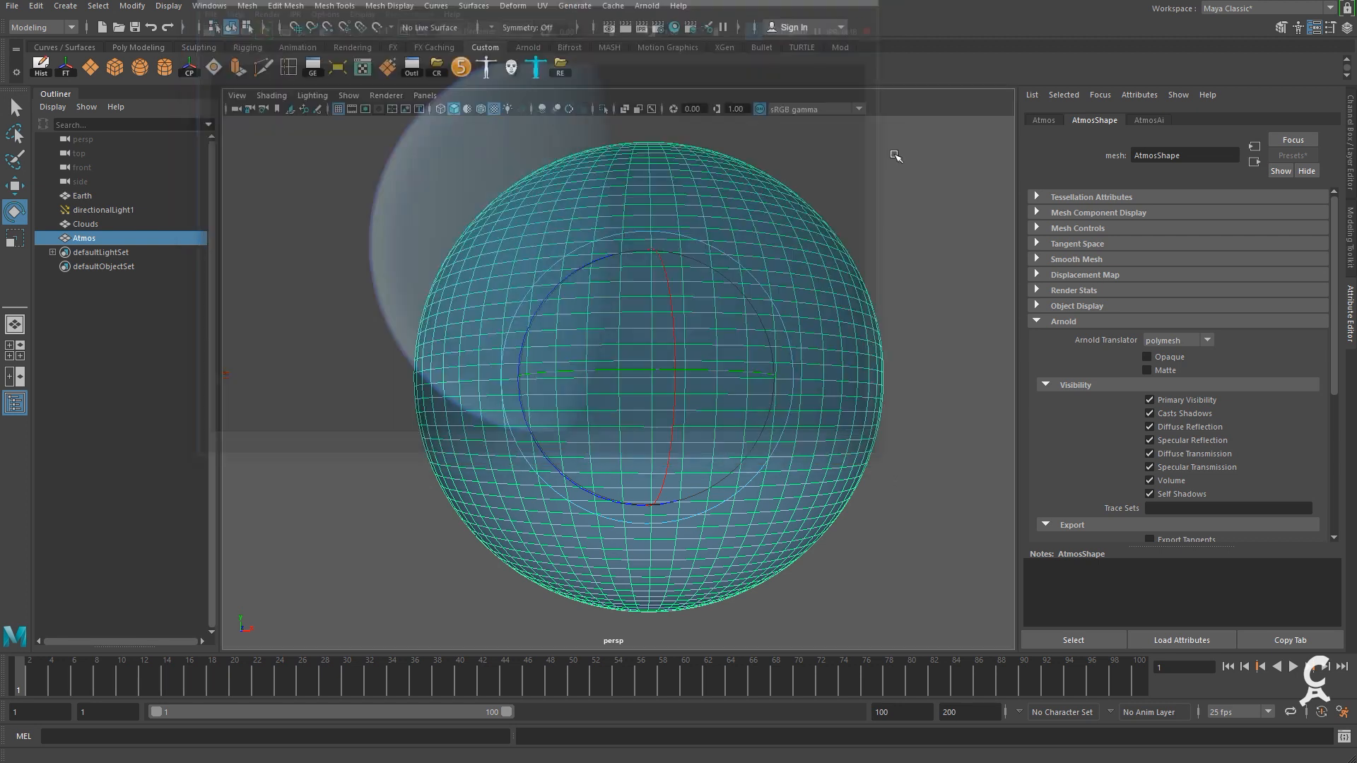
{"action": "left_click", "coordinate": [874, 287]}
{"action": "left_click", "coordinate": [682, 269]}
Rearrange the Hypershade graph by moving the AtmosAi and aiStandardSurface2SG nodes up level with the ramp2 node.
{"action": "left_click", "coordinate": [676, 27]}
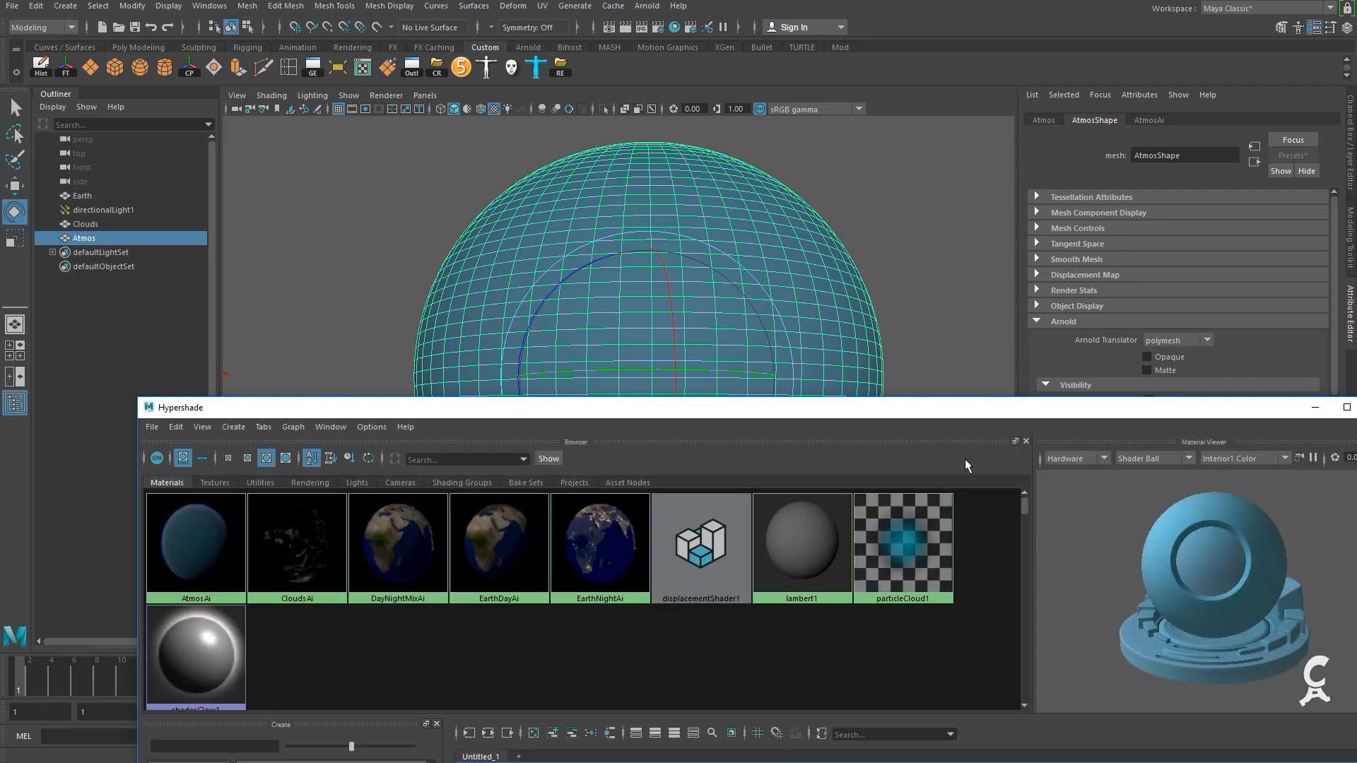
{"action": "left_click_drag", "start_coordinate": [848, 408], "coordinate": [876, 66]}
{"action": "scroll", "coordinate": [652, 618], "scroll_direction": "up", "scroll_amount": 3}
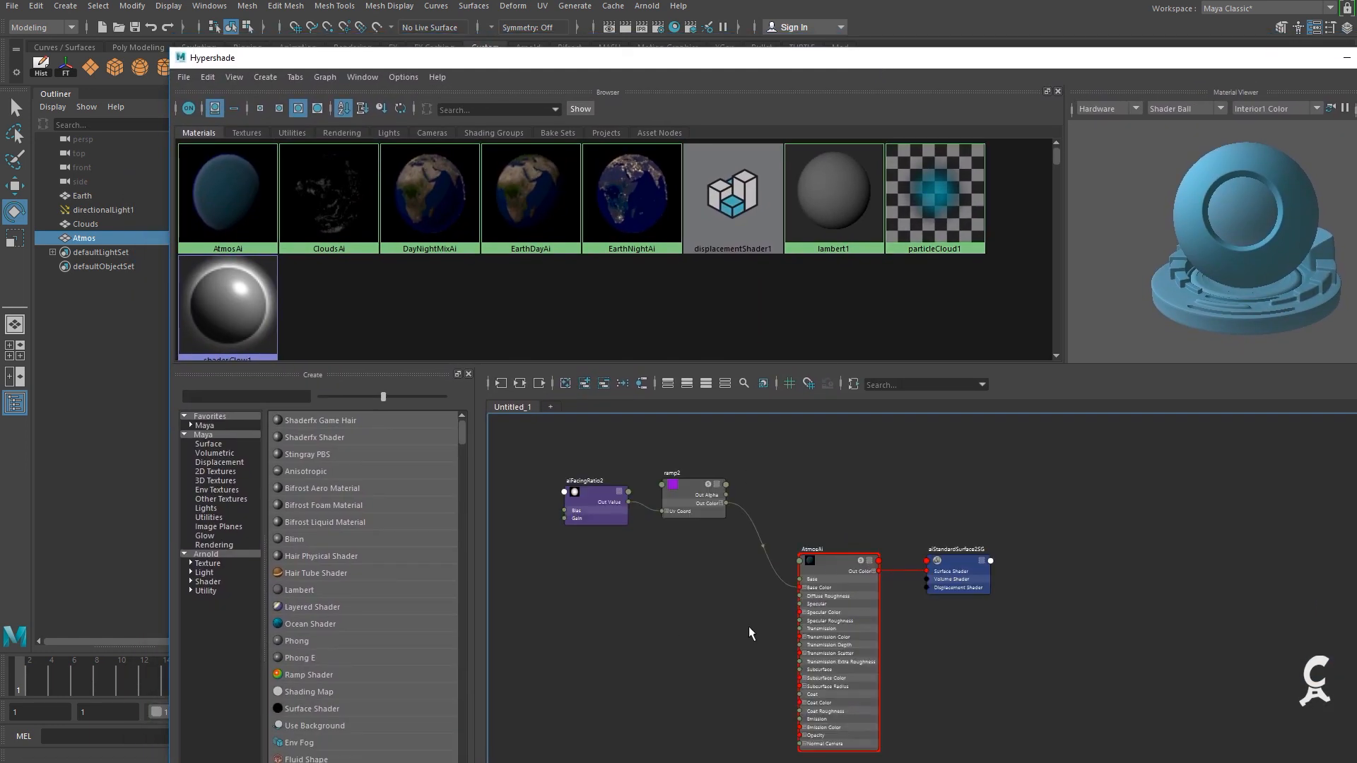
{"action": "middle_click_drag", "start_coordinate": [748, 626], "coordinate": [770, 597], "text": "alt"}
{"action": "left_click_drag", "start_coordinate": [844, 528], "coordinate": [827, 444]}
{"action": "left_click_drag", "start_coordinate": [970, 533], "coordinate": [968, 459]}
Connect the ramp2 node's Out Color to the Opacity of the AtmosAi material as well.
{"action": "scroll", "coordinate": [807, 609], "scroll_direction": "up", "scroll_amount": 3}
{"action": "scroll", "coordinate": [805, 609], "scroll_direction": "down", "scroll_amount": 1}
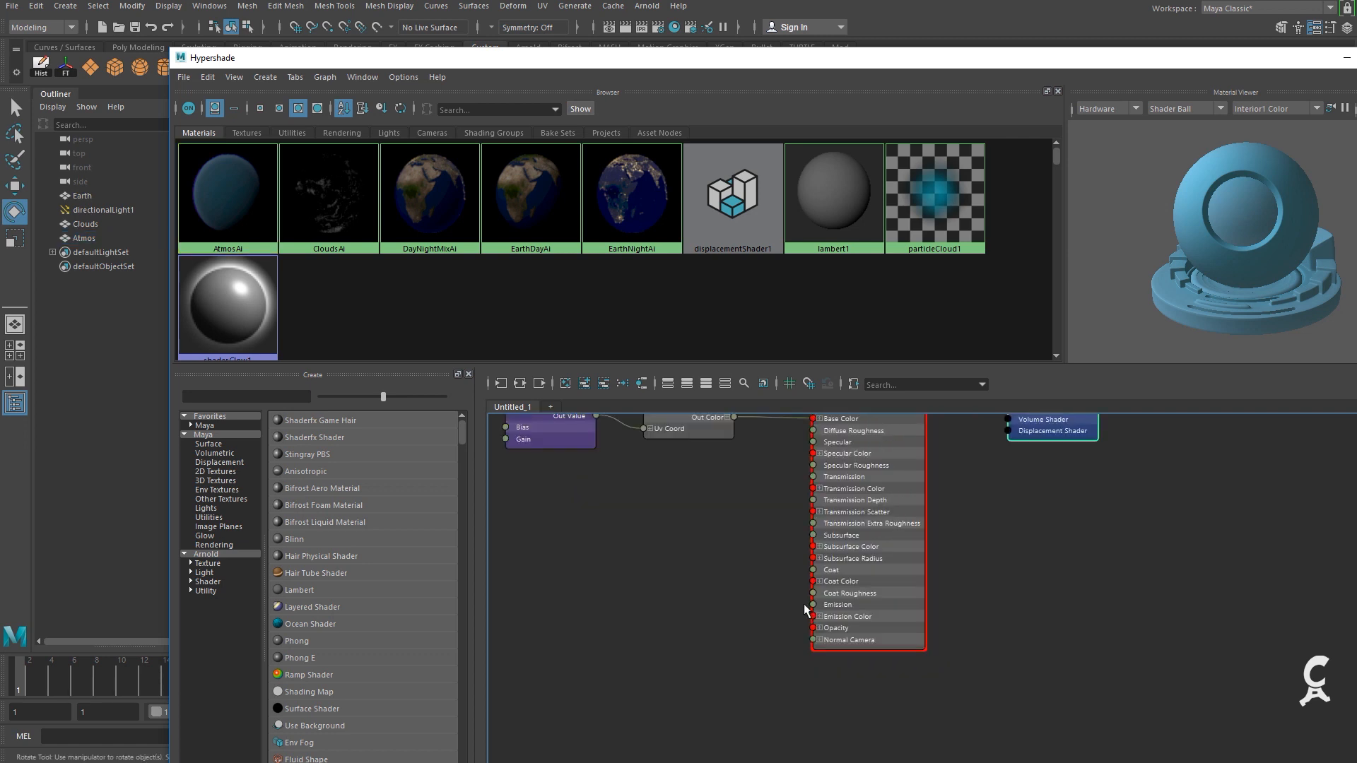
{"action": "middle_click_drag", "start_coordinate": [952, 600], "coordinate": [957, 660], "text": "alt"}
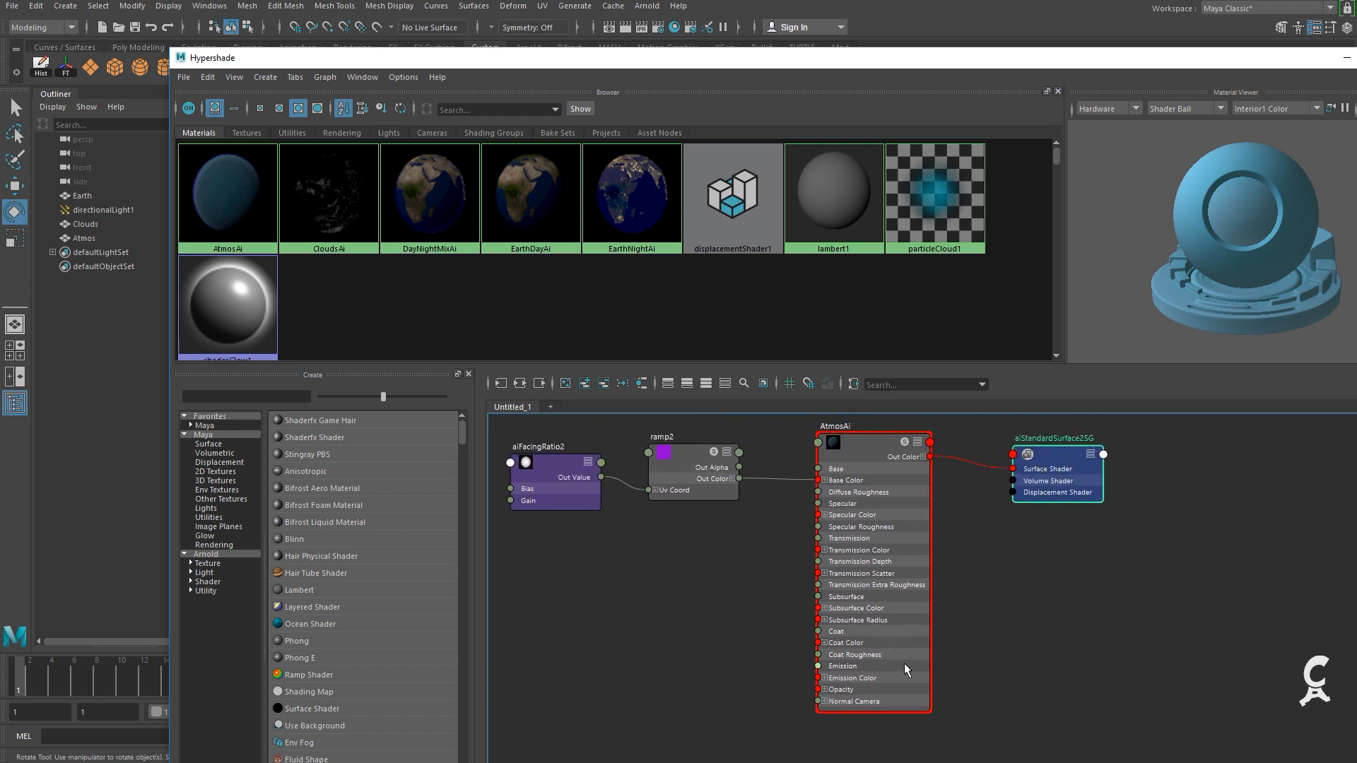
{"action": "left_click", "coordinate": [823, 689]}
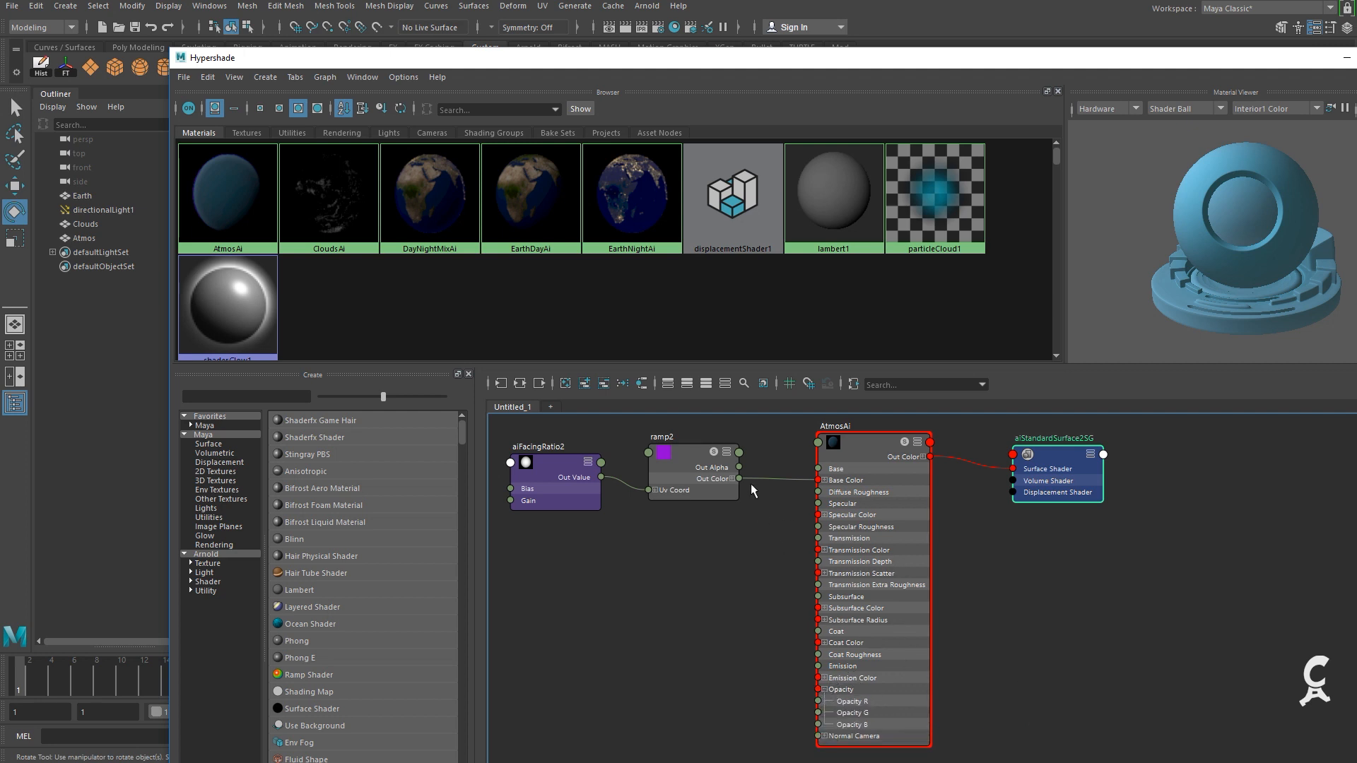
{"action": "left_click_drag", "start_coordinate": [739, 478], "coordinate": [819, 701]}
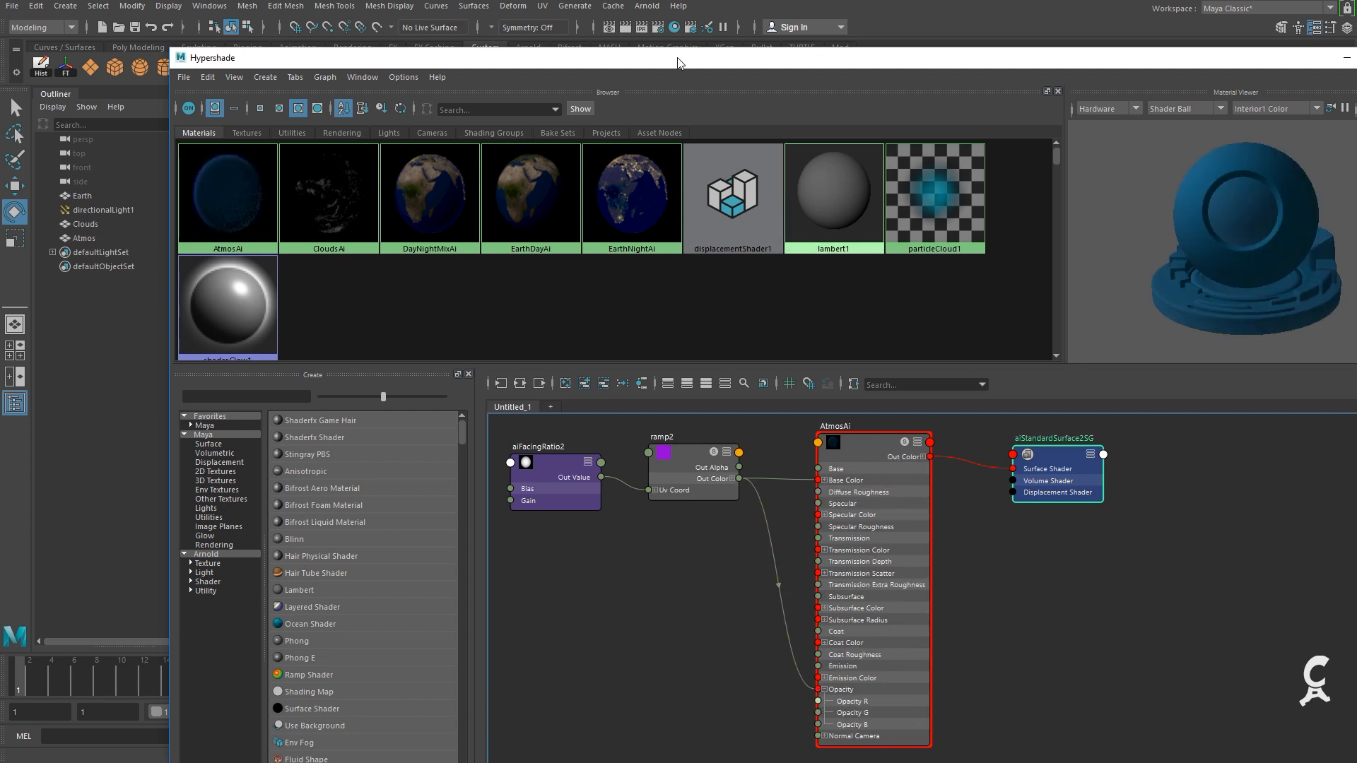
Run an IPR render to inspect the transparent atmosphere over the Earth, and close the render.
{"action": "left_click_drag", "start_coordinate": [679, 63], "coordinate": [683, 106]}
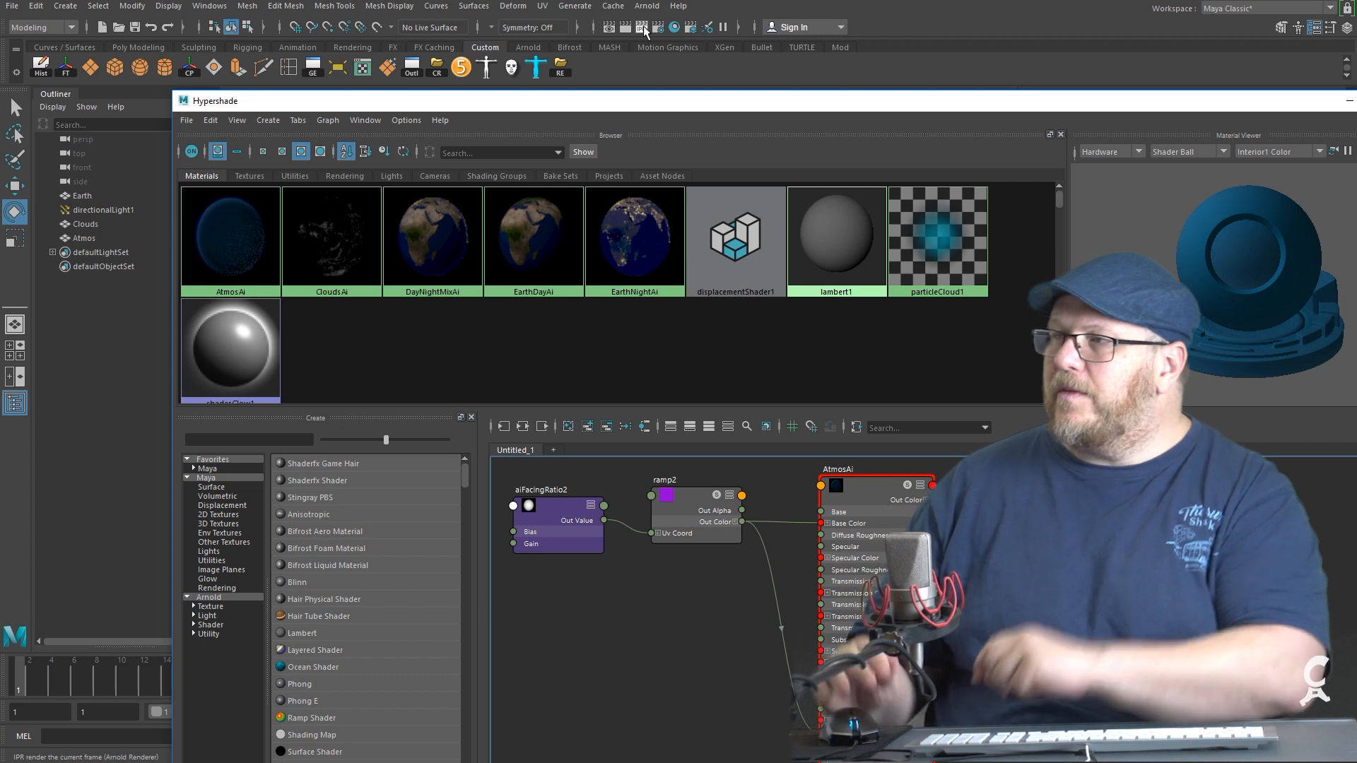
{"action": "left_click", "coordinate": [643, 28]}
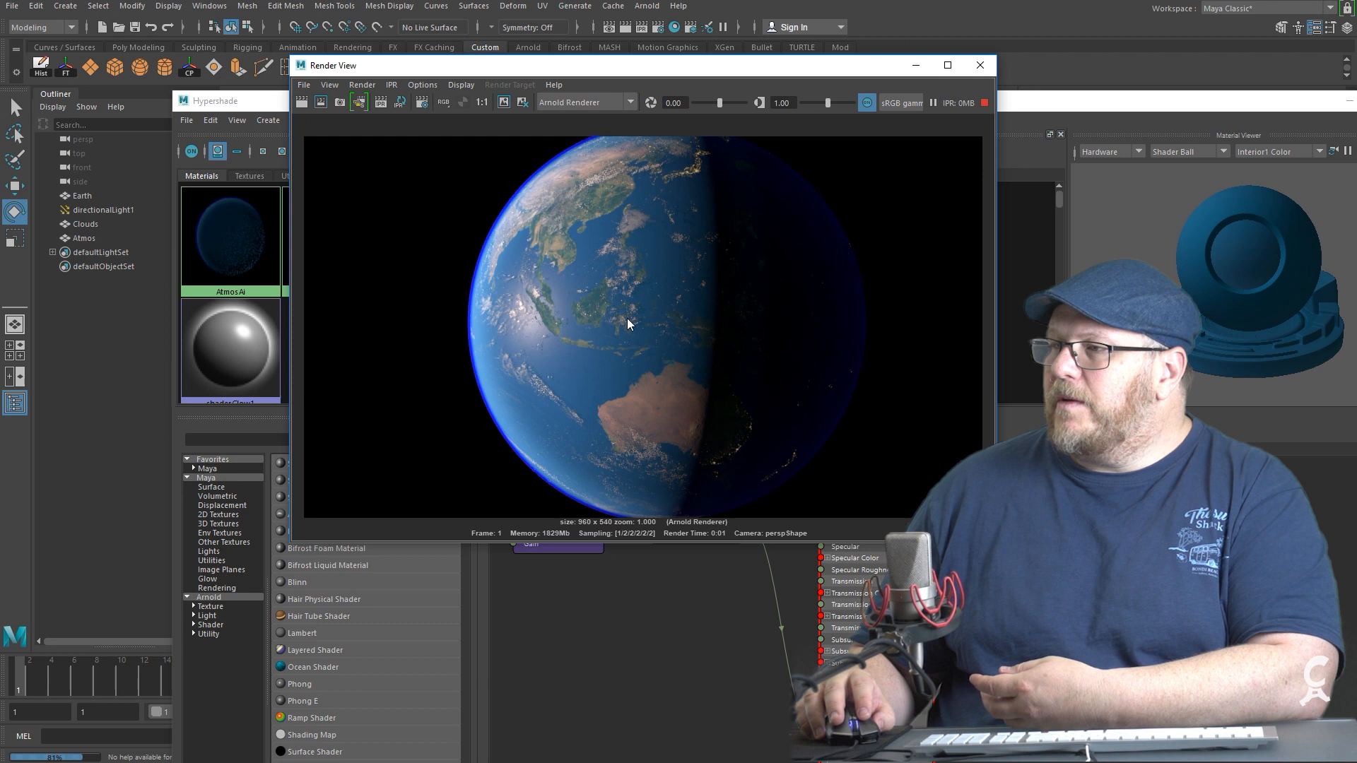
{"action": "scroll", "coordinate": [506, 422], "scroll_direction": "up", "scroll_amount": 1}
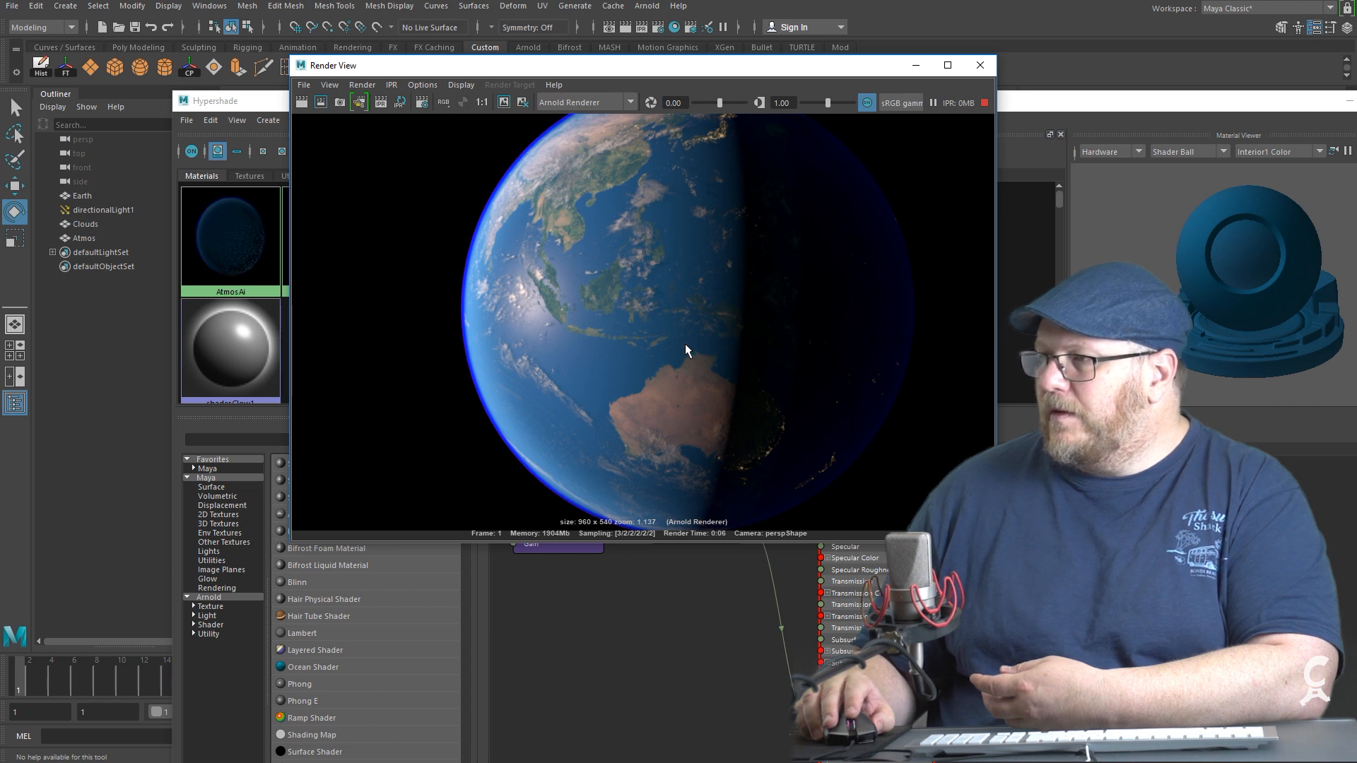
{"action": "left_click", "coordinate": [980, 65]}
{"action": "left_click_drag", "start_coordinate": [1224, 110], "coordinate": [1184, 66]}
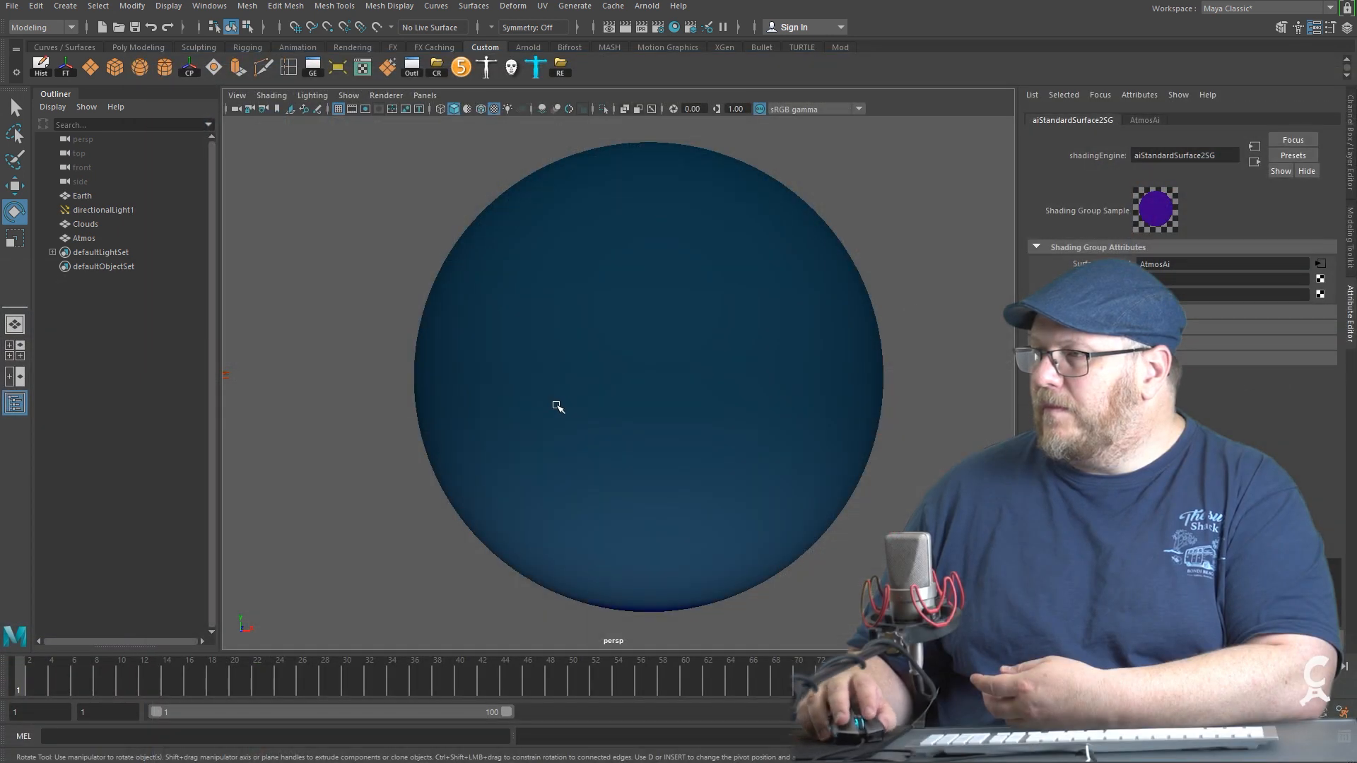
Add an Arnold Skydome Light to the Earth scene.
{"action": "scroll", "coordinate": [340, 315], "scroll_direction": "down", "scroll_amount": 3}
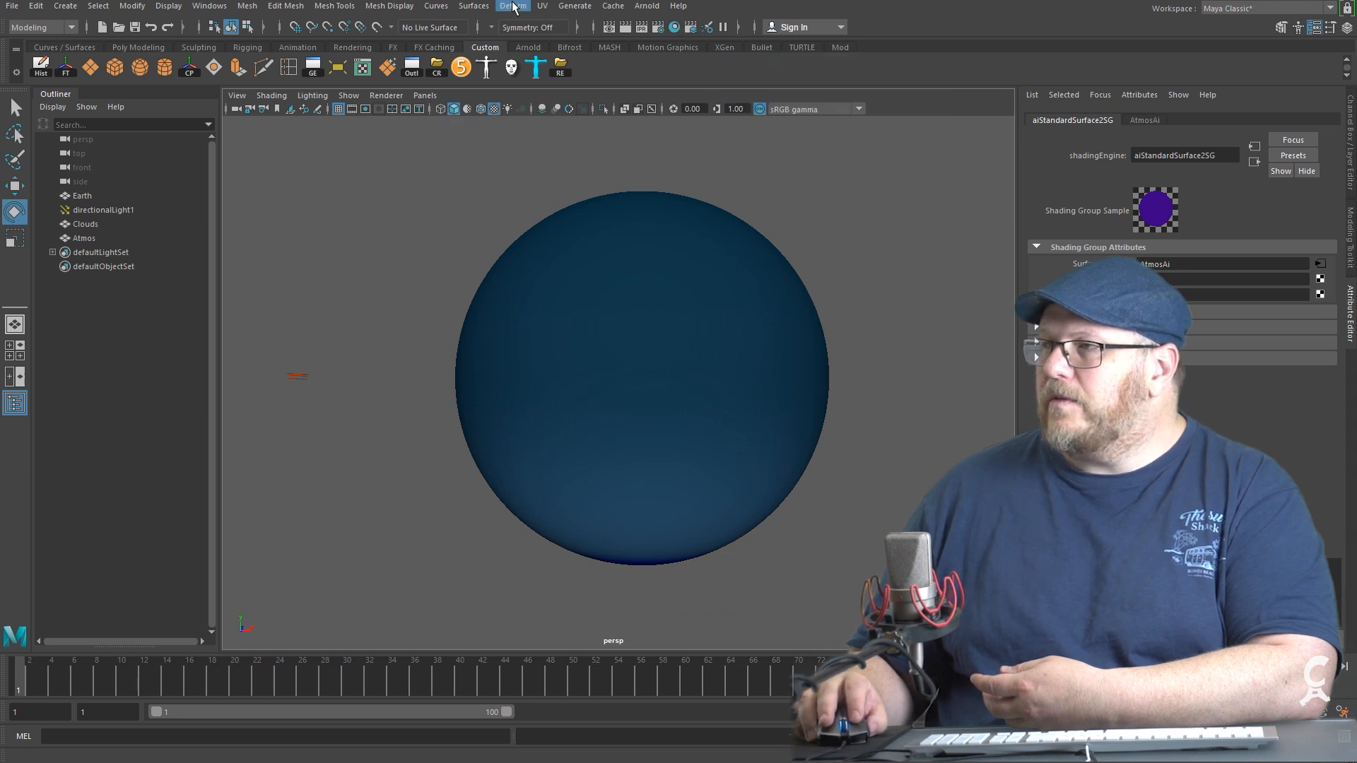
{"action": "left_click", "coordinate": [647, 7]}
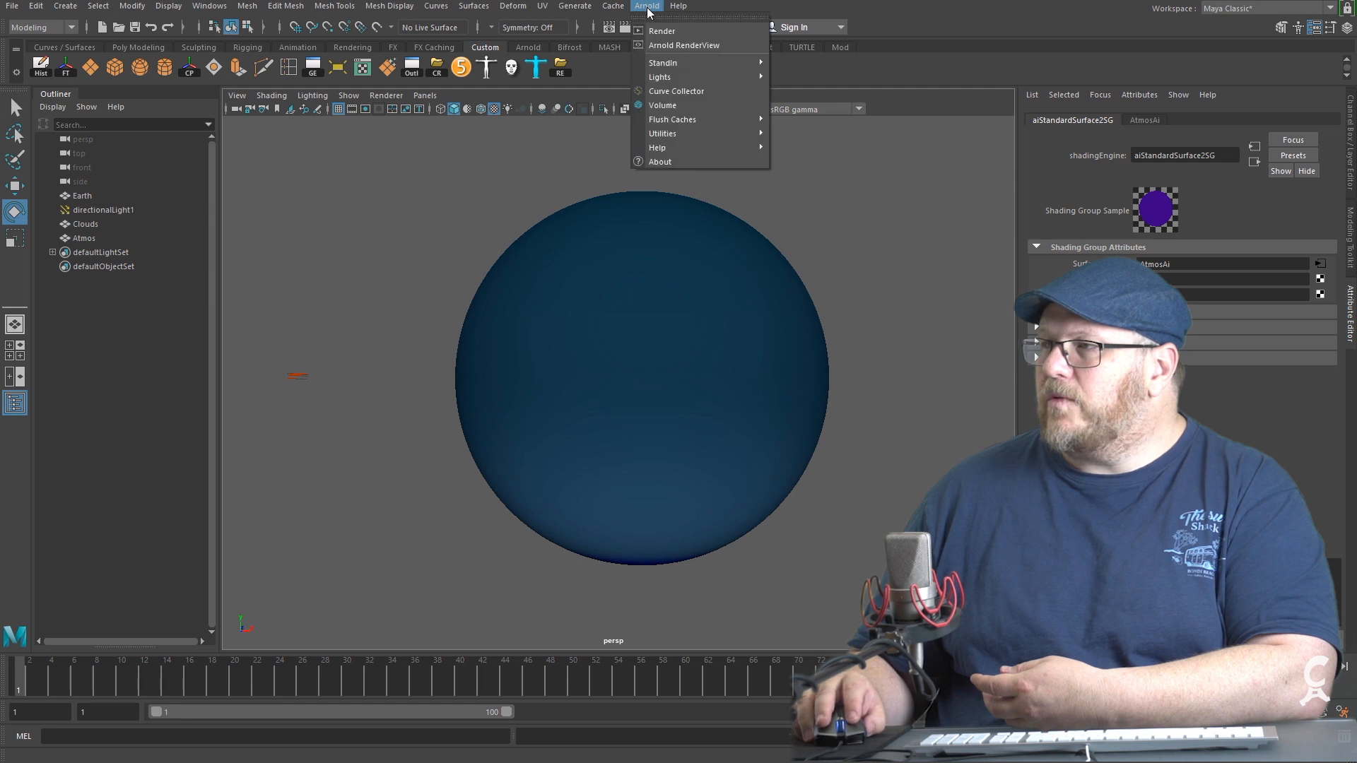
{"action": "mouse_move", "coordinate": [699, 80]}
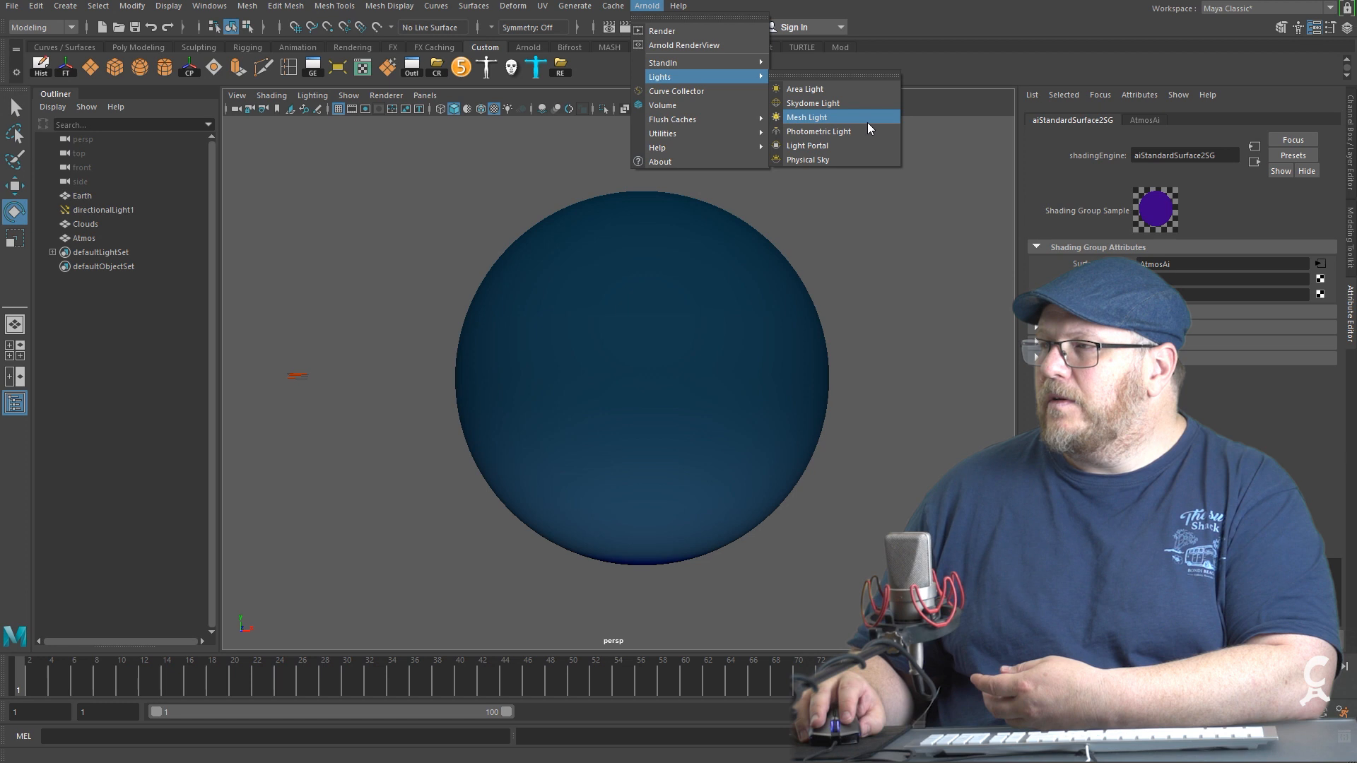
{"action": "left_click", "coordinate": [812, 103]}
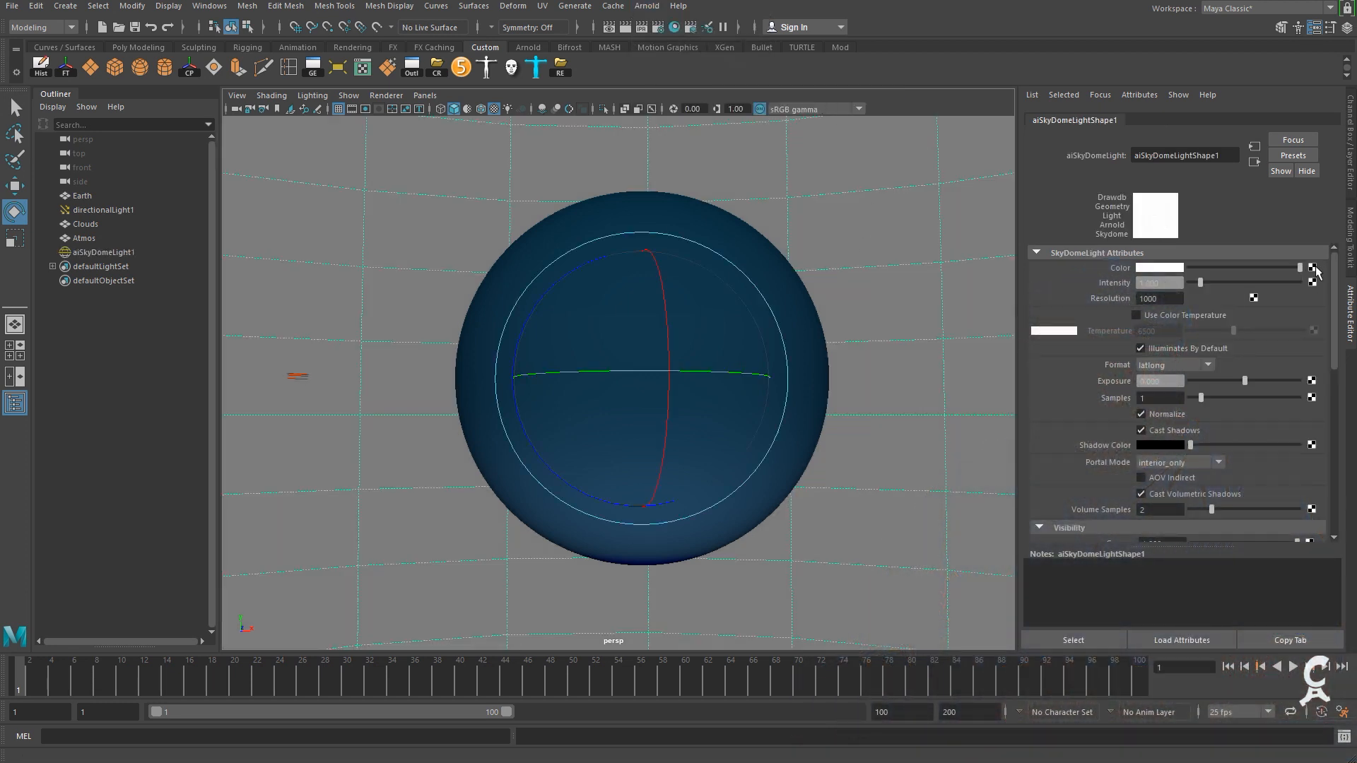
Map the skydome light's Color to a File texture using 8k_stars_milky_way.jpg, and close the test render.
{"action": "left_click", "coordinate": [1312, 268]}
{"action": "left_click", "coordinate": [728, 472]}
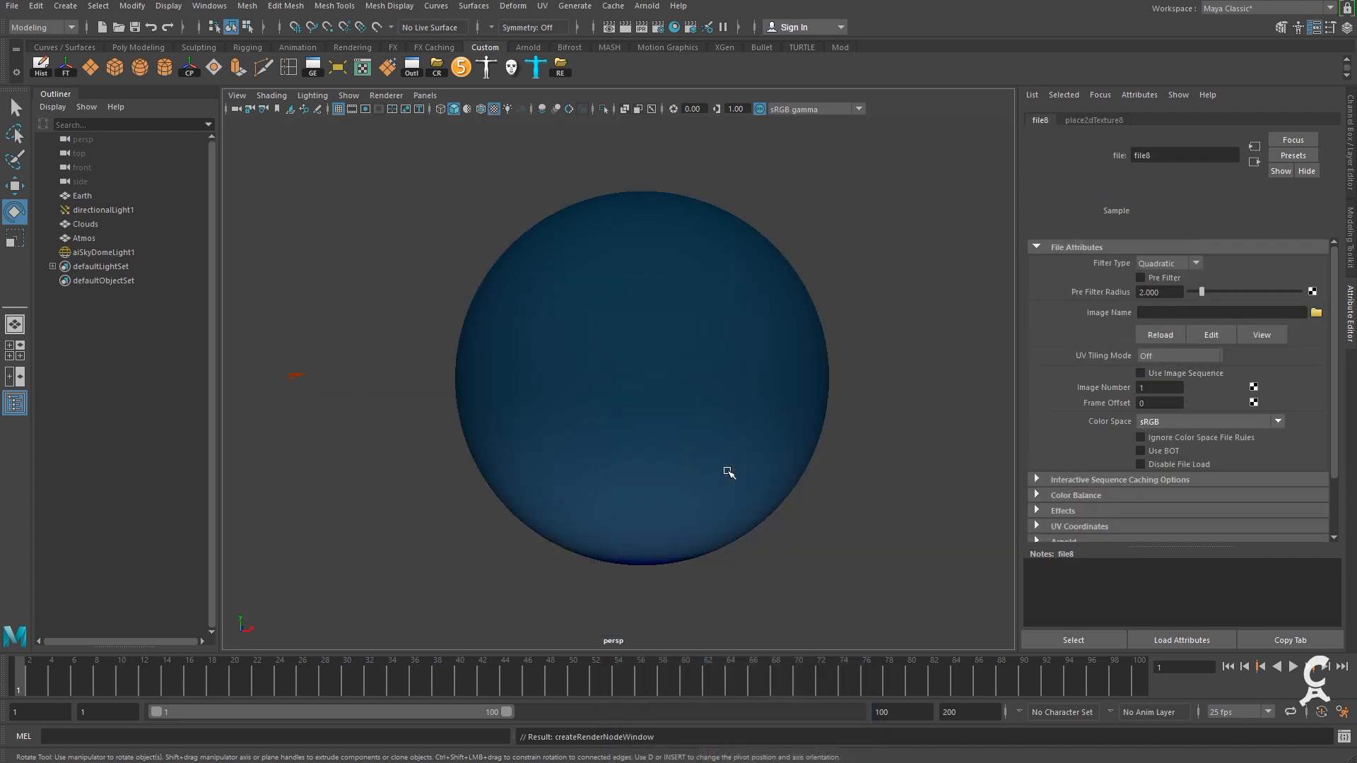
{"action": "left_click", "coordinate": [1315, 313]}
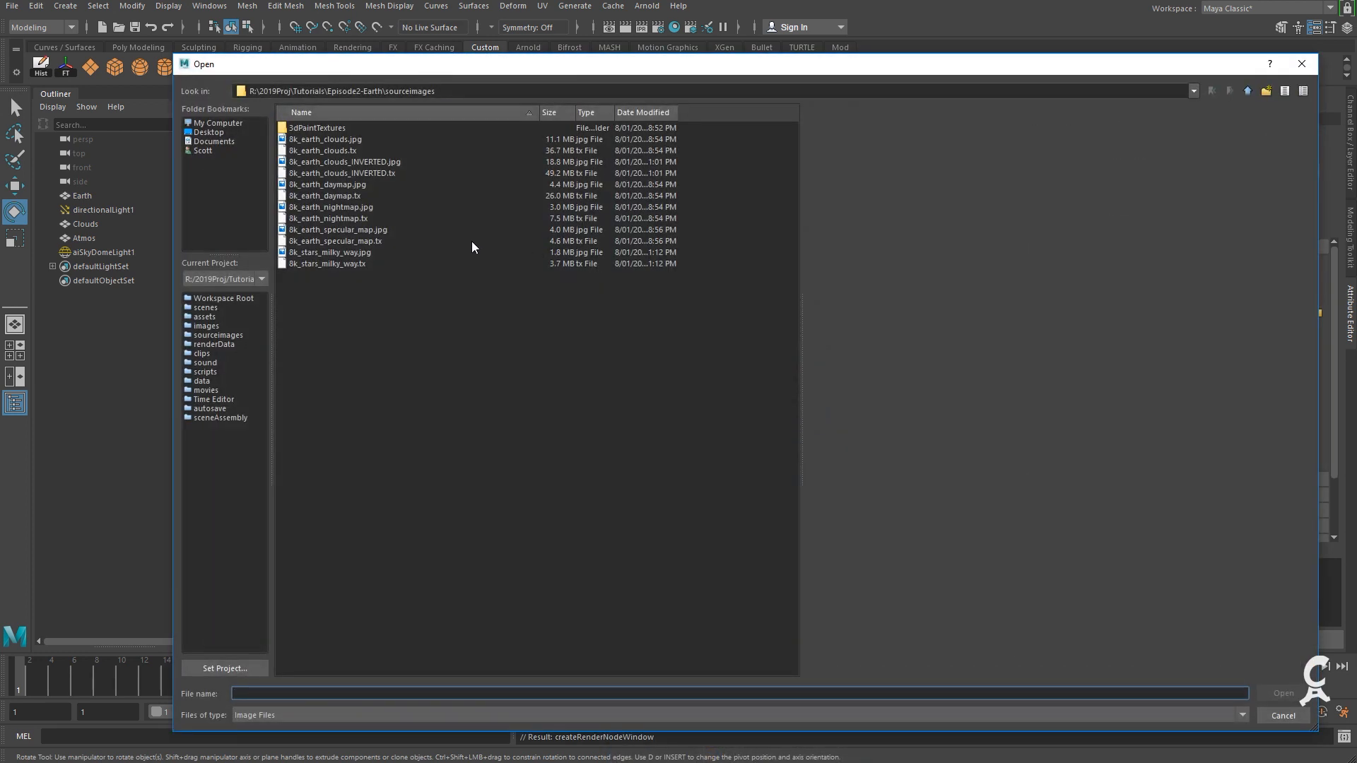
{"action": "left_click", "coordinate": [339, 252]}
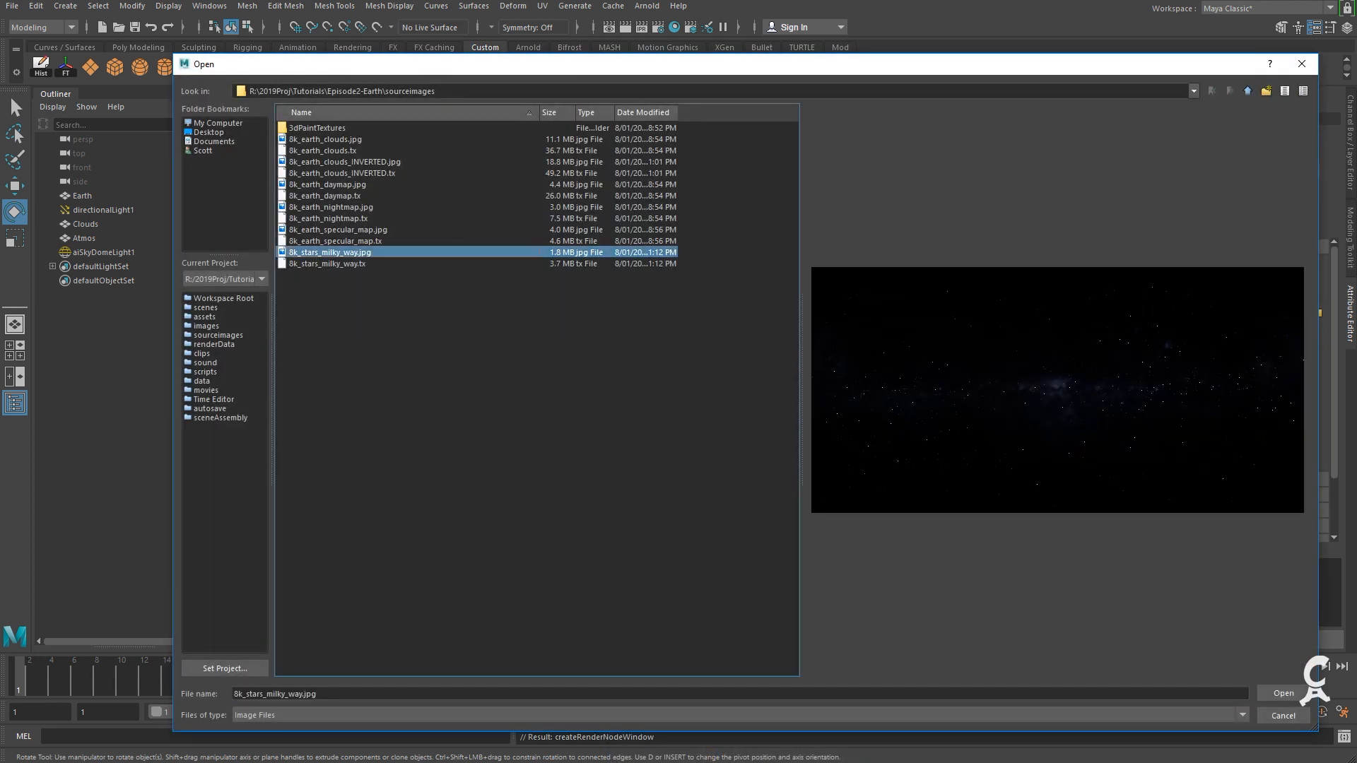
{"action": "left_click", "coordinate": [1296, 695]}
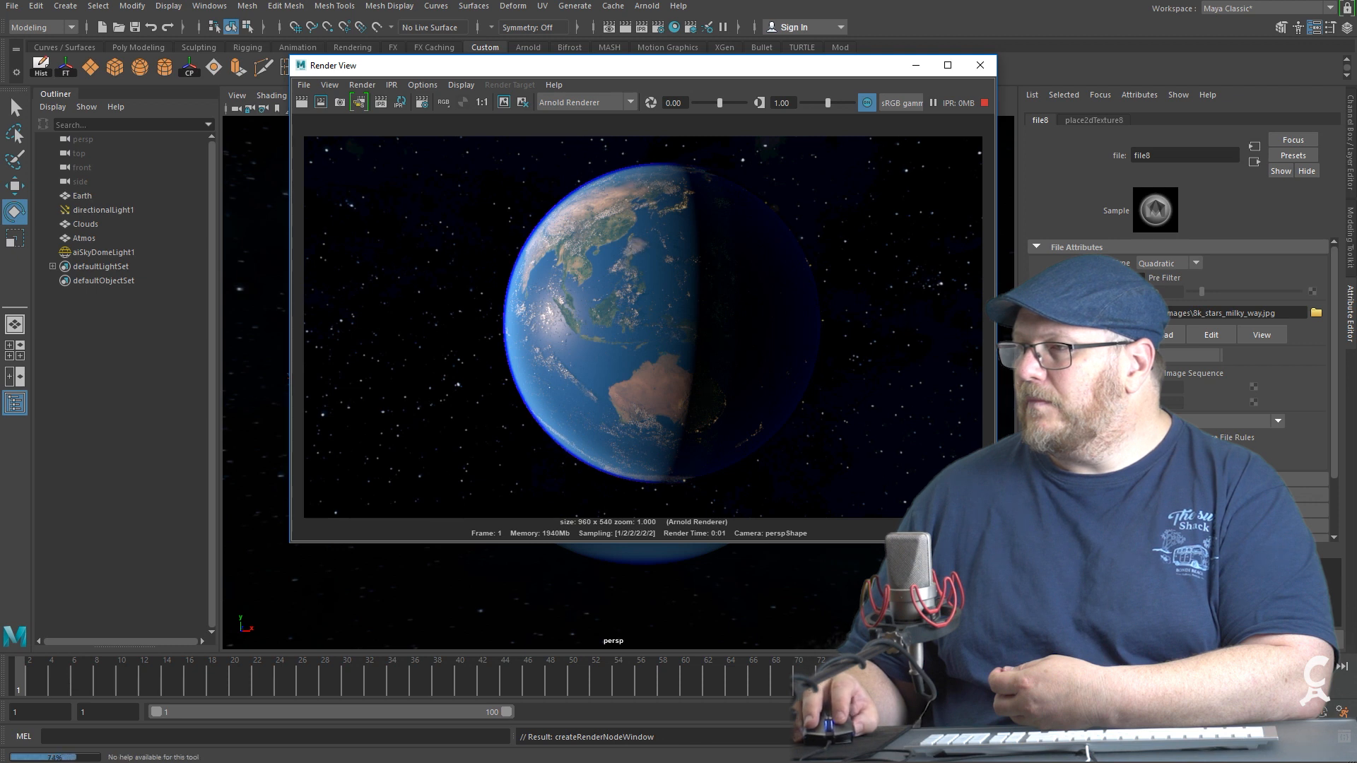
{"action": "left_click", "coordinate": [978, 66]}
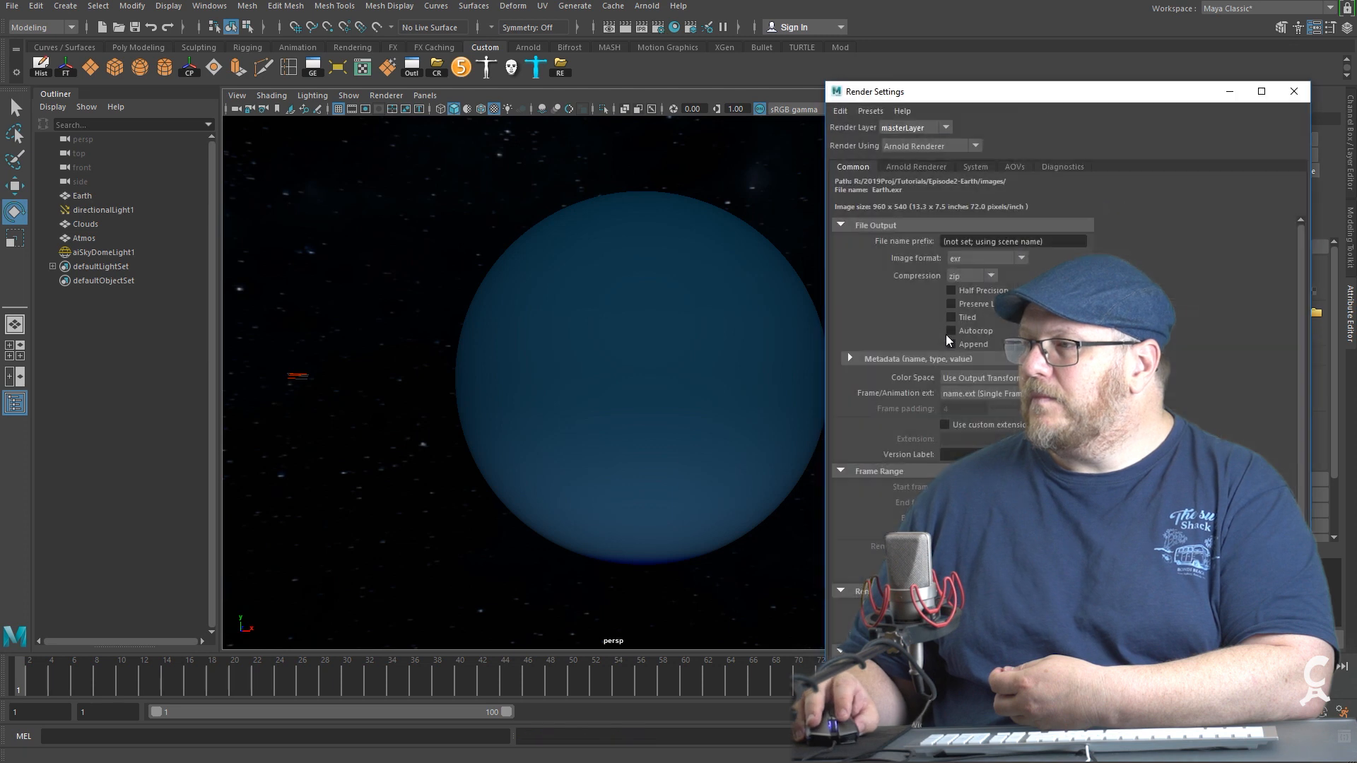
In the render settings, set Camera (AA) samples to 5 and choose the HD_1080 image size preset.
{"action": "left_click", "coordinate": [914, 165]}
{"action": "double_click", "coordinate": [963, 243]}
{"action": "type", "text": "5"}
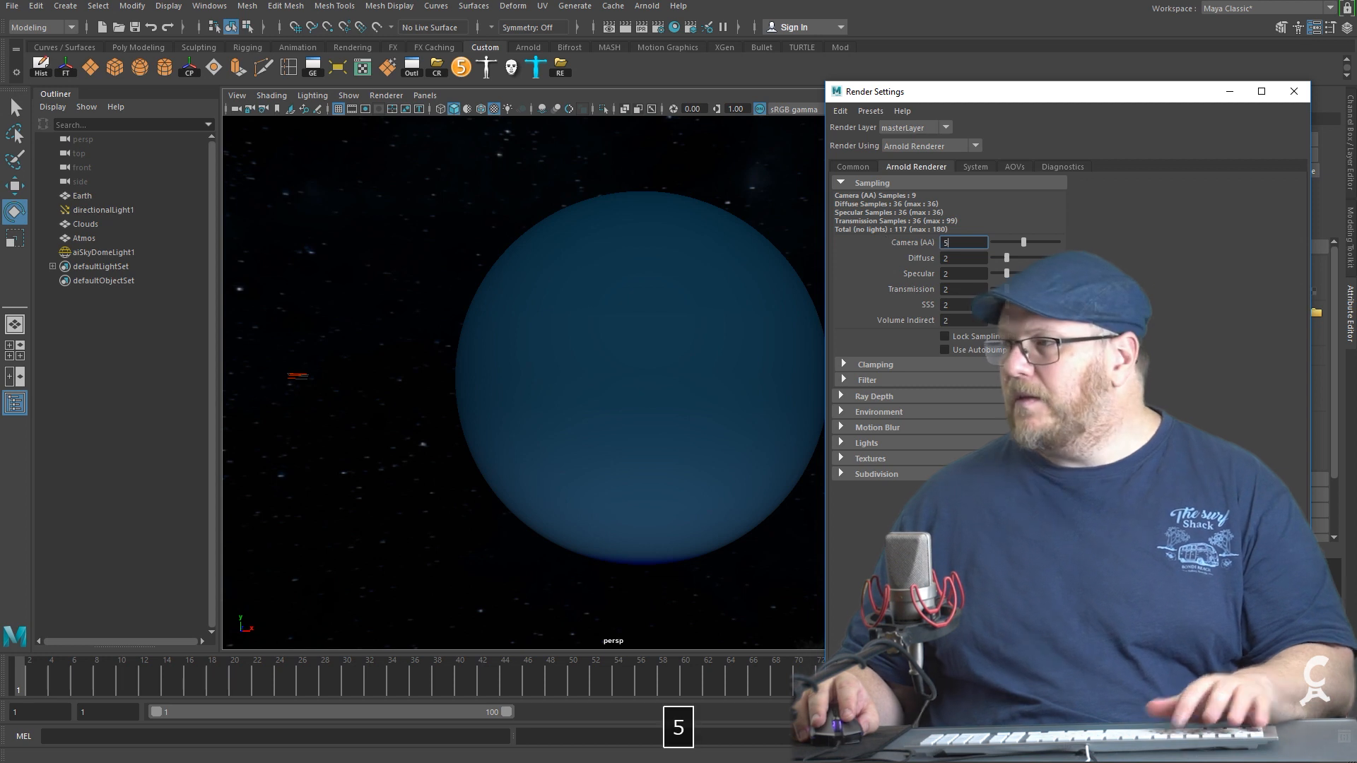
{"action": "key", "text": "Tab"}
{"action": "left_click", "coordinate": [859, 166]}
{"action": "scroll", "coordinate": [1158, 472], "scroll_direction": "down", "scroll_amount": 5}
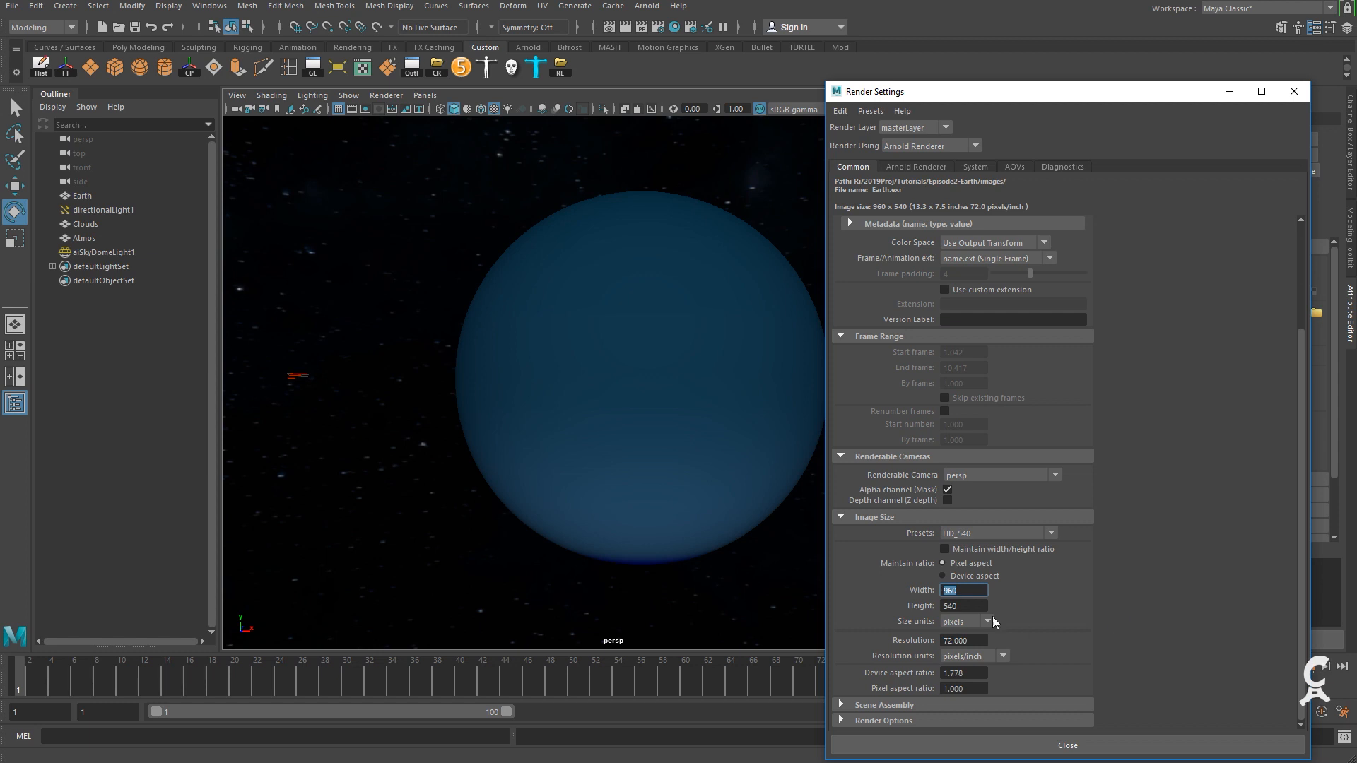
{"action": "left_click", "coordinate": [1025, 533]}
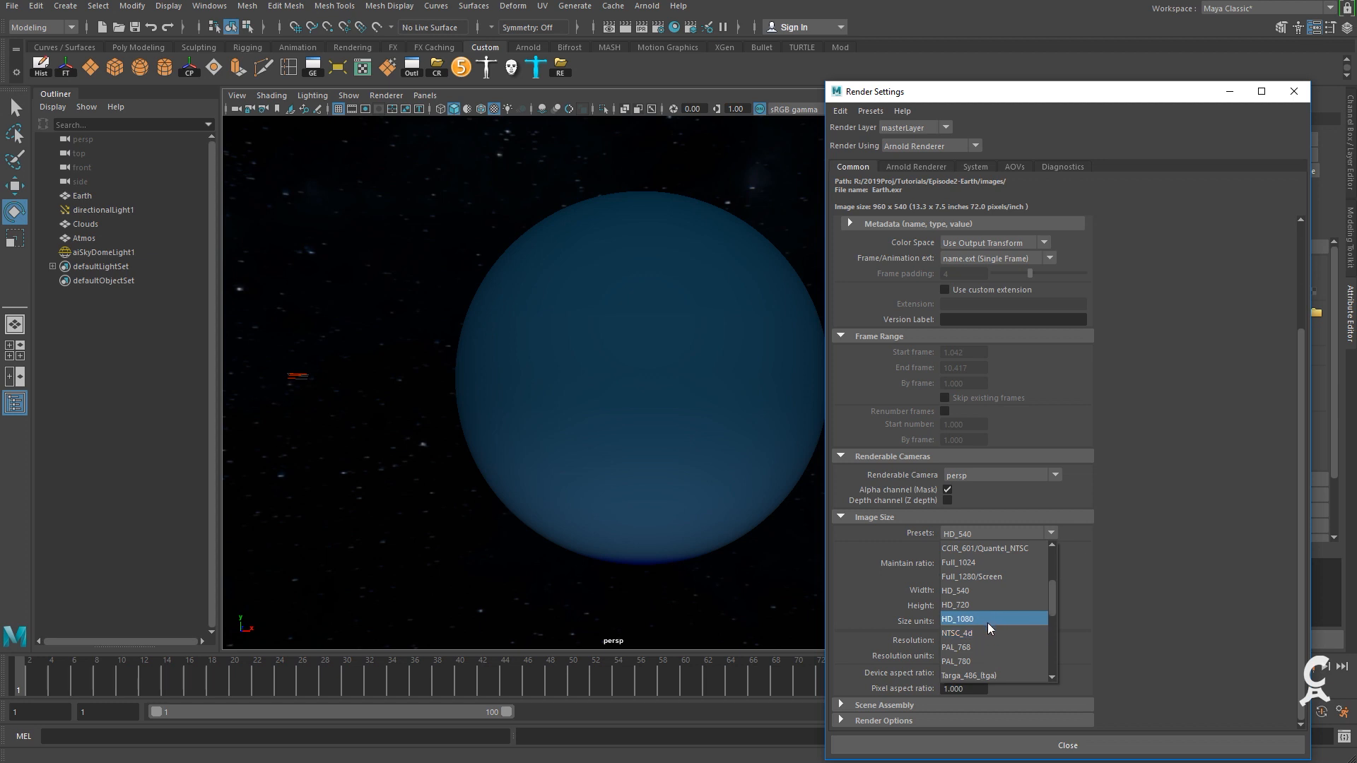
{"action": "left_click", "coordinate": [985, 620]}
Save the scene and set the Subsurface Weight of the AtmosAi material to 0.
{"action": "left_click", "coordinate": [470, 430]}
{"action": "right_click_drag", "start_coordinate": [469, 429], "coordinate": [727, 322], "text": "alt"}
{"action": "middle_click_drag", "start_coordinate": [727, 322], "coordinate": [708, 271], "text": "alt"}
{"action": "right_click_drag", "start_coordinate": [617, 319], "coordinate": [682, 315], "text": "alt"}
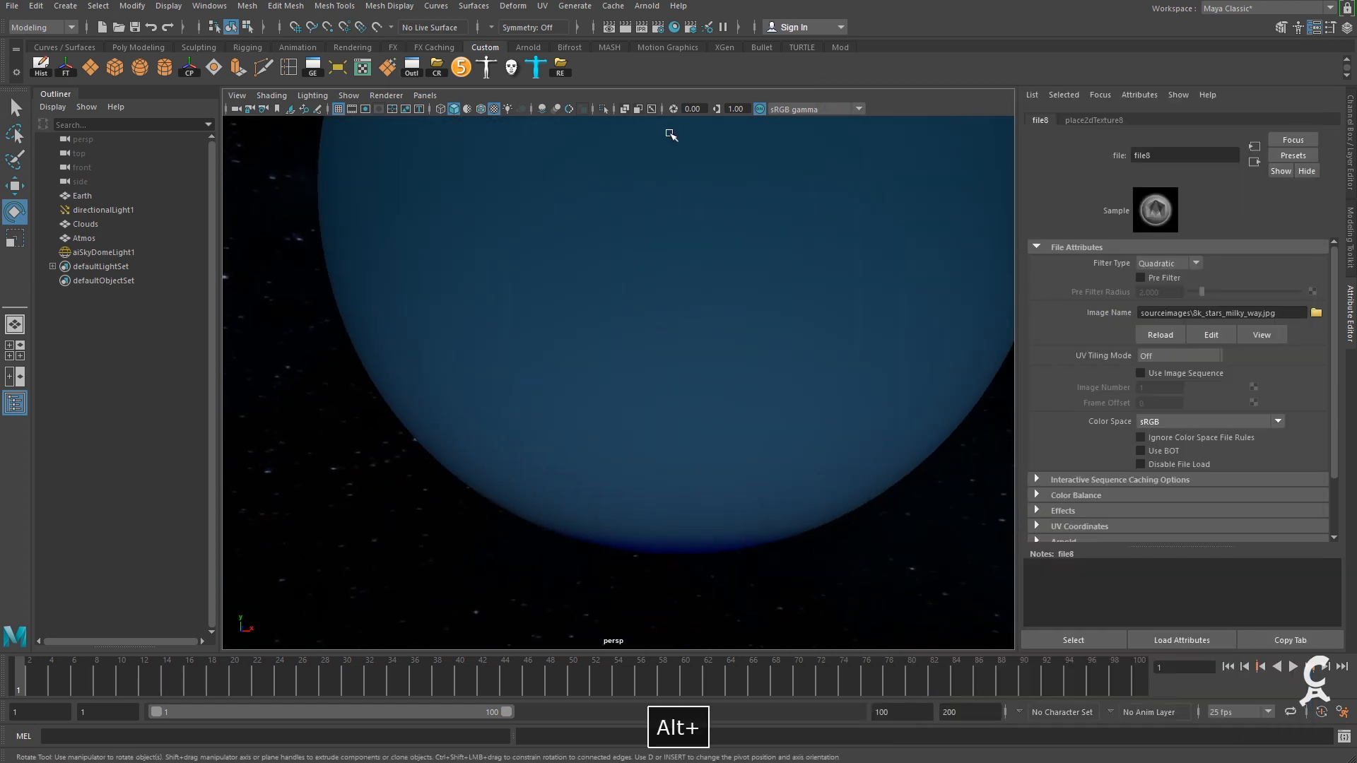
{"action": "left_click", "coordinate": [134, 28]}
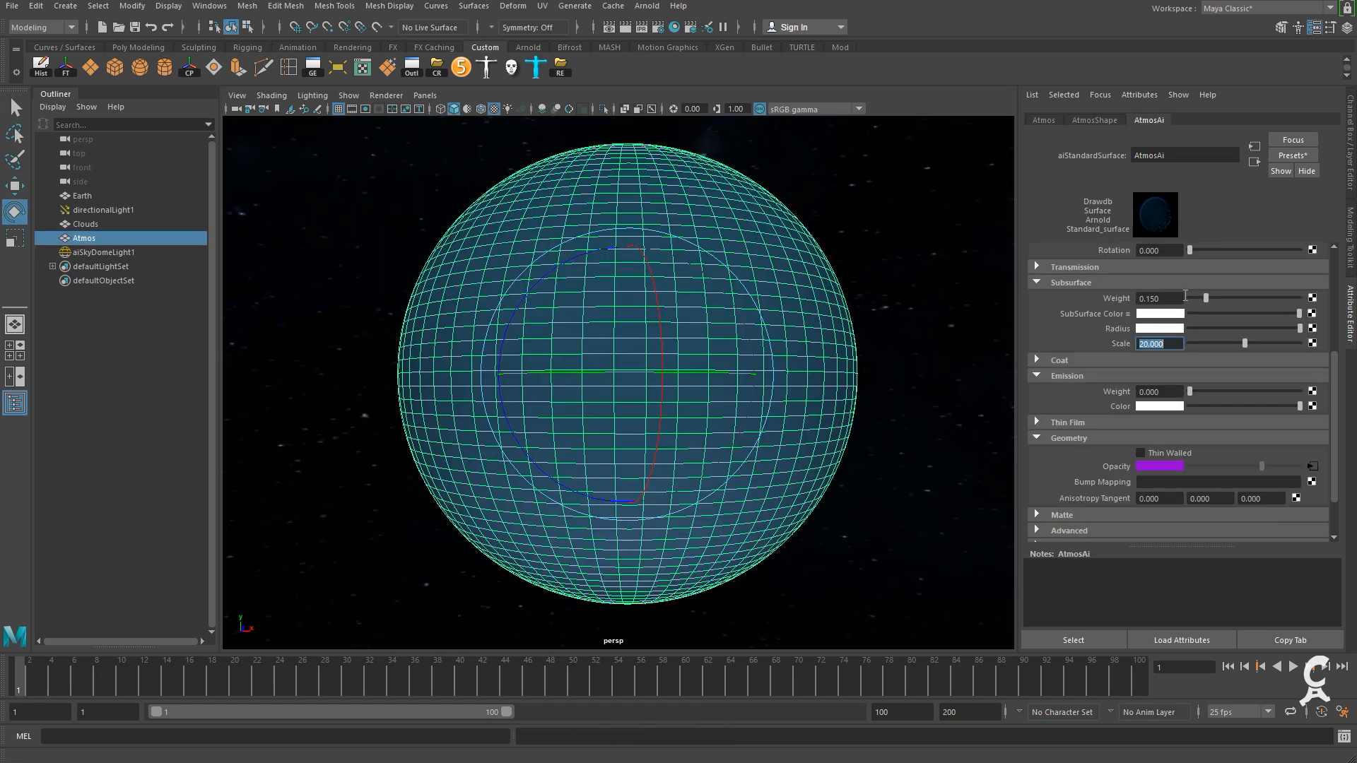
{"action": "type", "text": "0"}
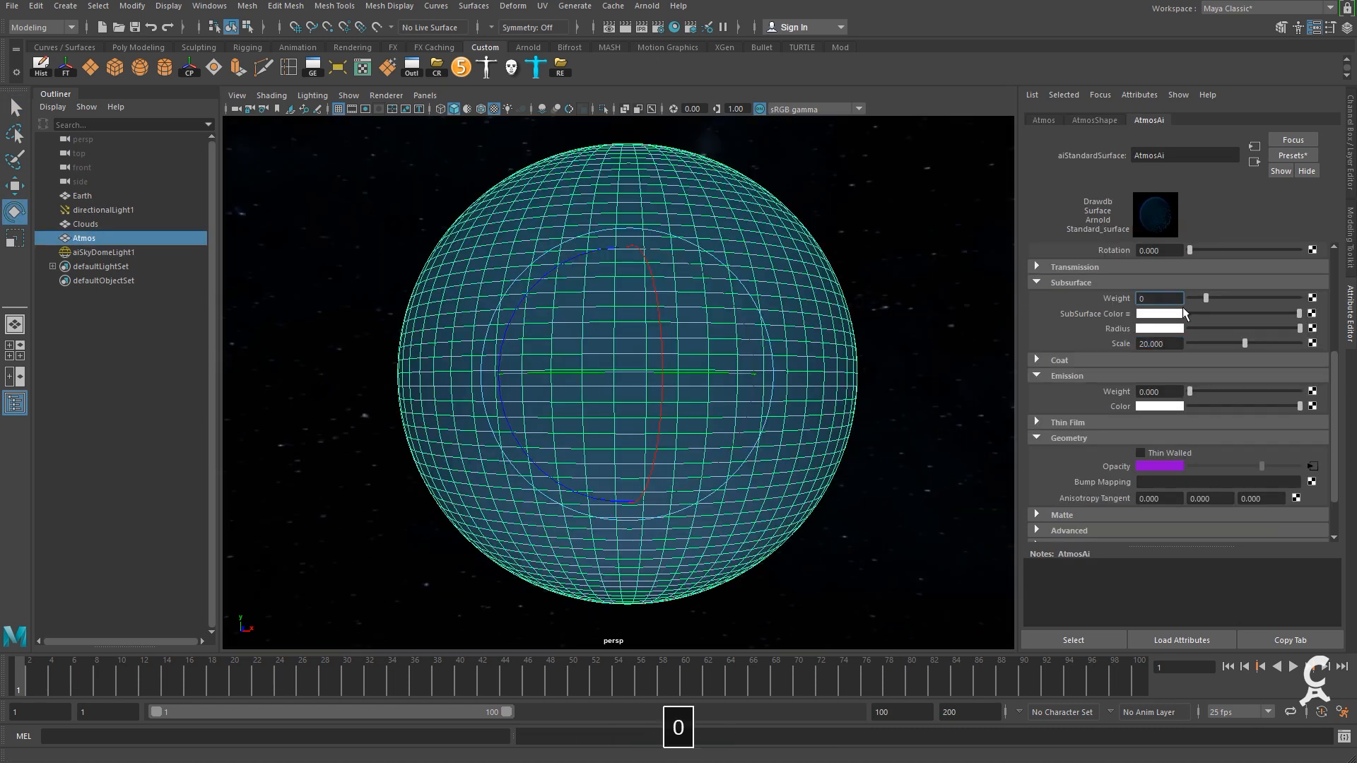
{"action": "key", "text": "Tab"}
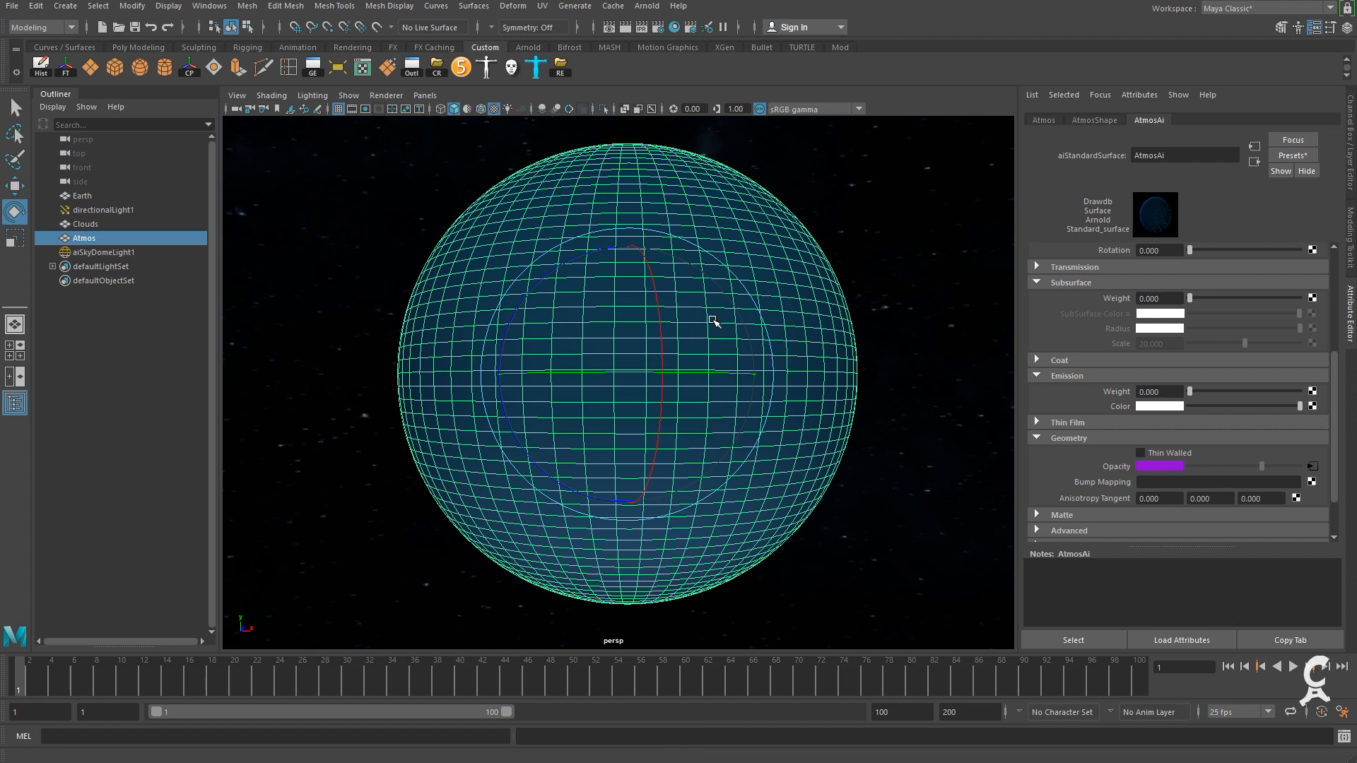
Run an IPR render of the enlarged Earth to inspect the atmosphere against the stars, and close the render.
{"action": "right_click_drag", "start_coordinate": [501, 341], "coordinate": [590, 344], "text": "alt"}
{"action": "middle_click_drag", "start_coordinate": [590, 344], "coordinate": [622, 250], "text": "alt"}
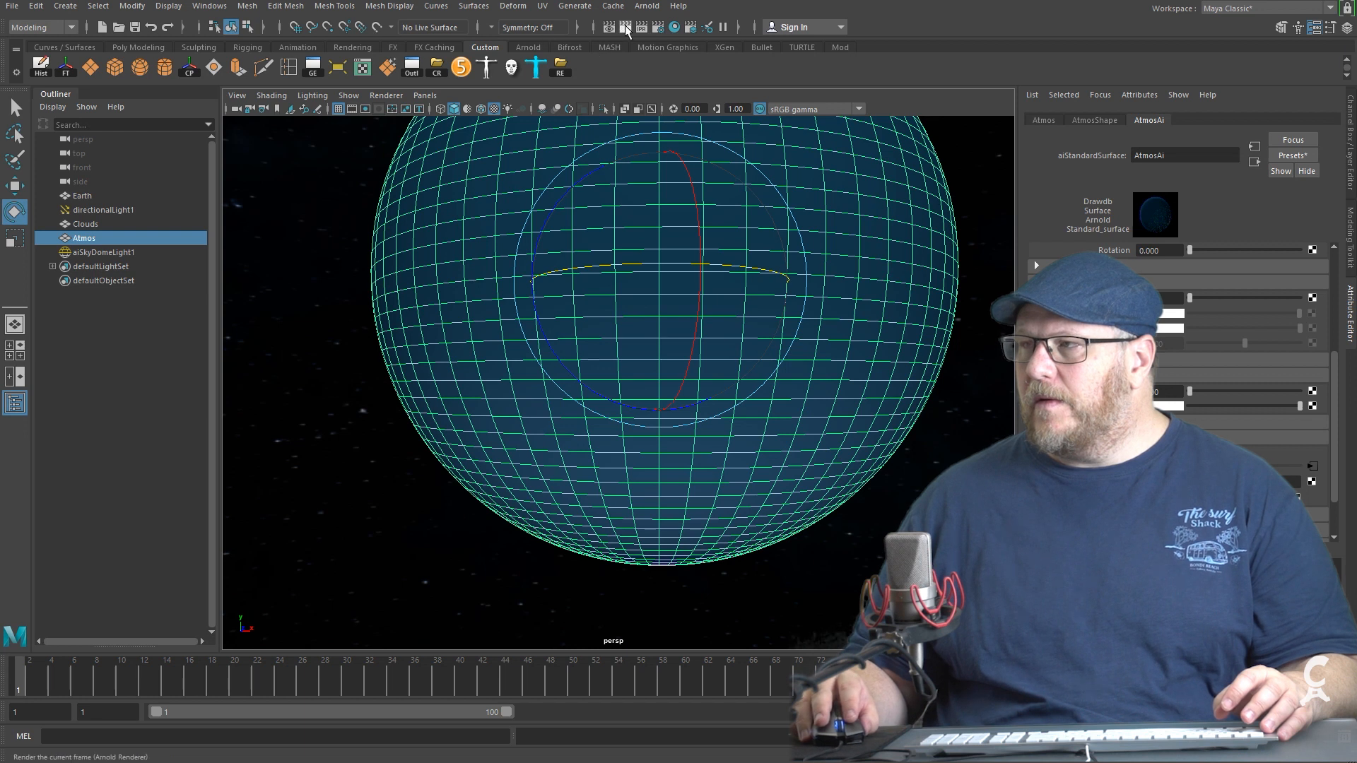
{"action": "left_click", "coordinate": [645, 27]}
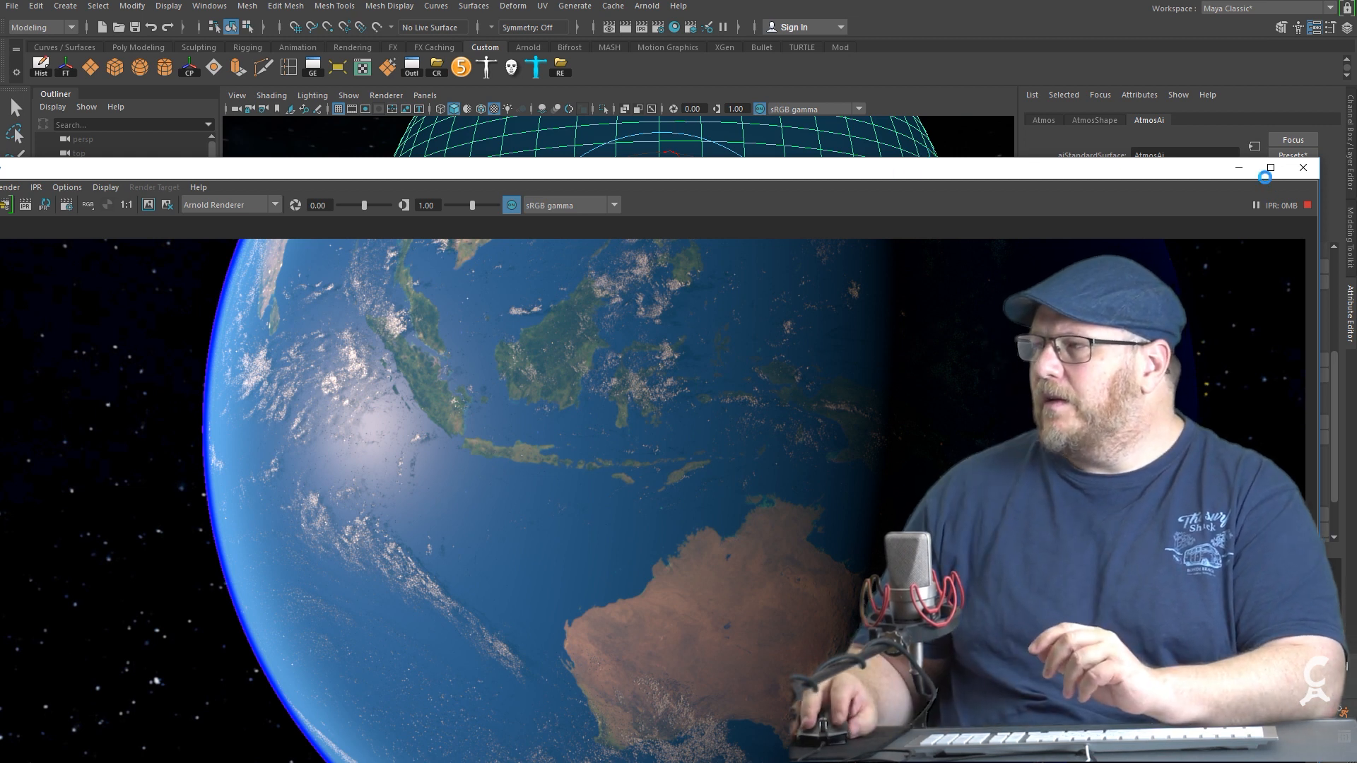
{"action": "left_click", "coordinate": [1304, 168]}
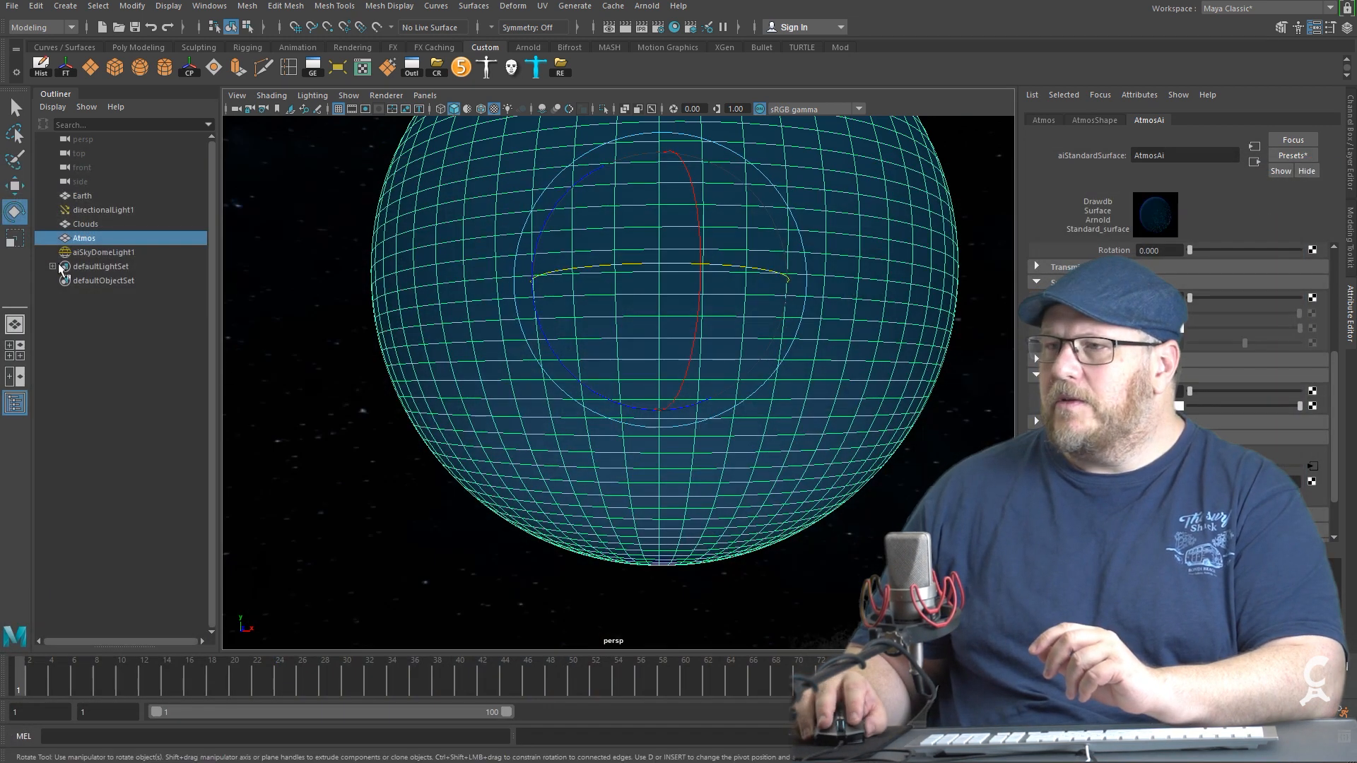
On the Earth's EarthDayAi shader, set the Specular Weight to 0.5 and the Specular Roughness to 0.35.
{"action": "left_click", "coordinate": [82, 197]}
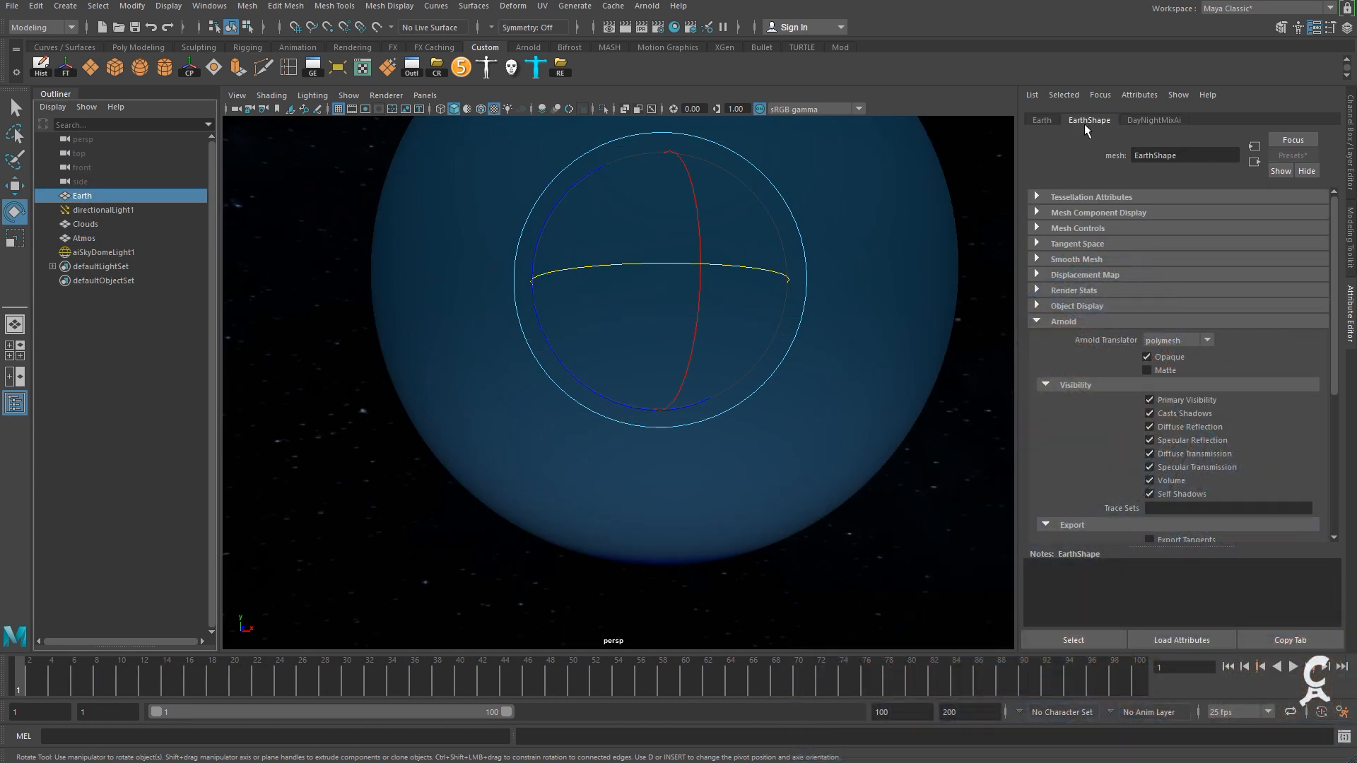
{"action": "left_click", "coordinate": [1154, 120]}
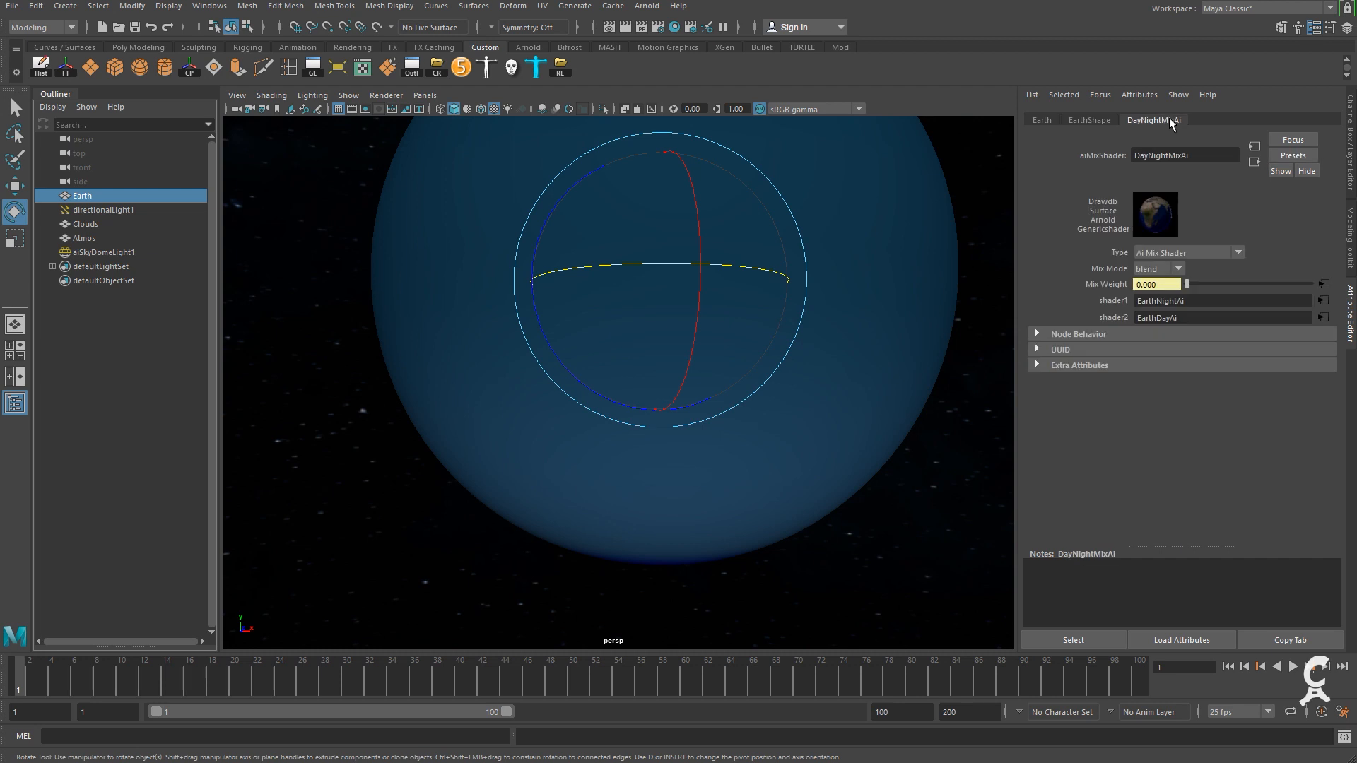
{"action": "left_click", "coordinate": [1323, 318]}
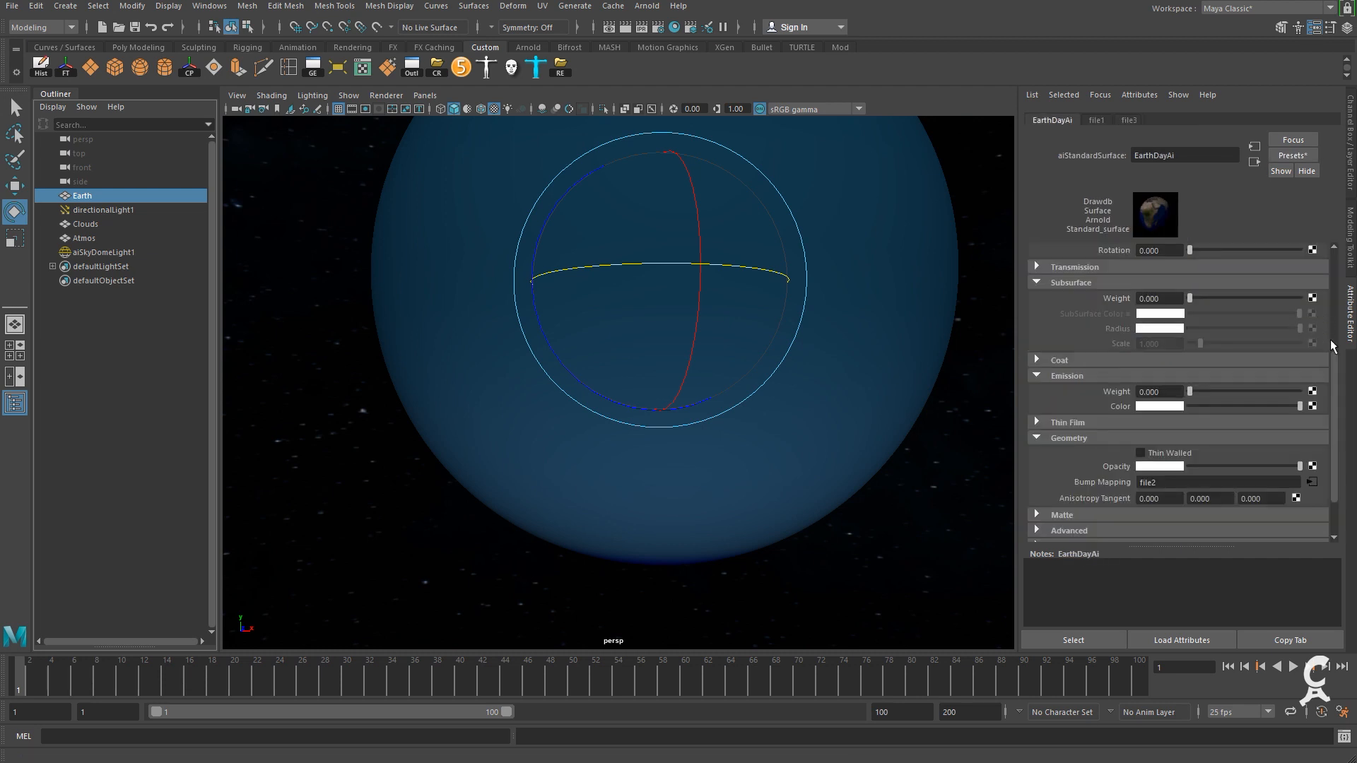
{"action": "left_click_drag", "start_coordinate": [1333, 389], "coordinate": [1344, 285]}
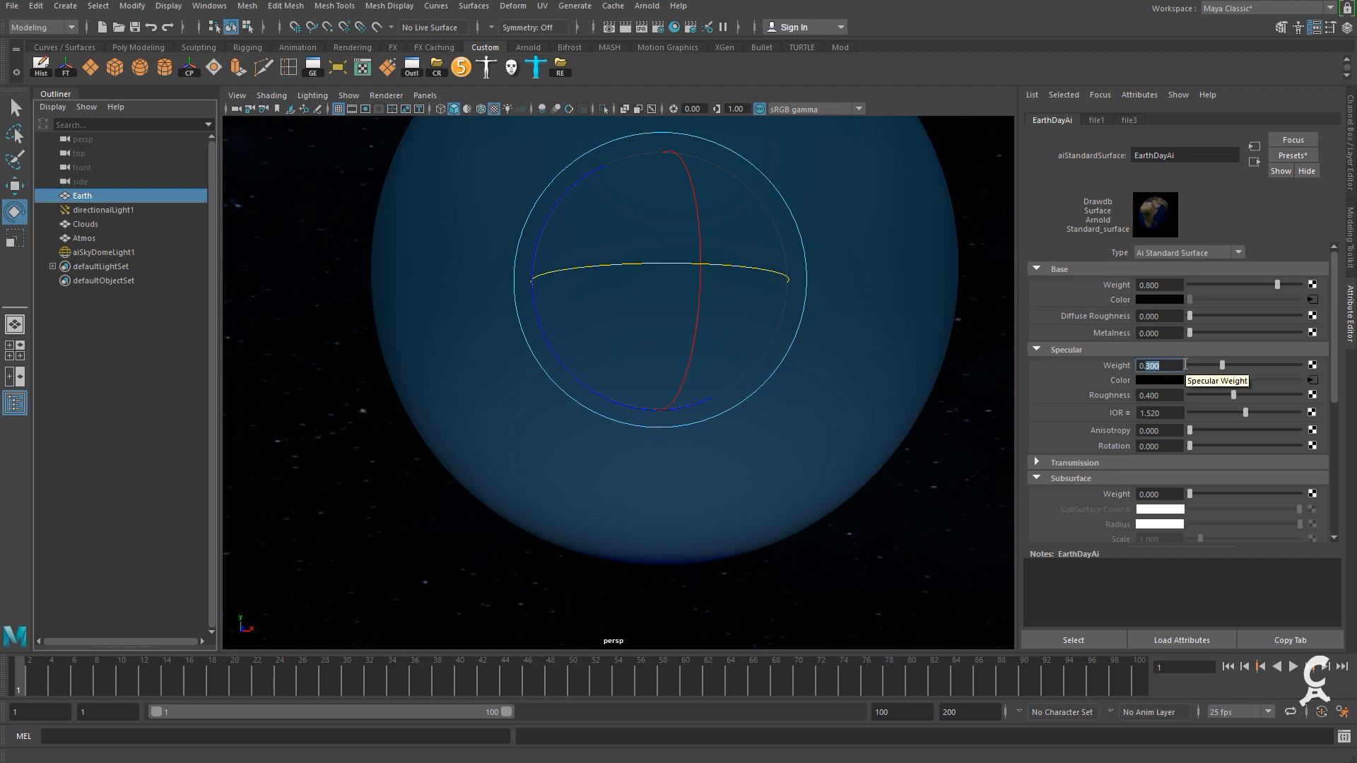
{"action": "type", "text": "5"}
{"action": "key", "text": "Tab"}
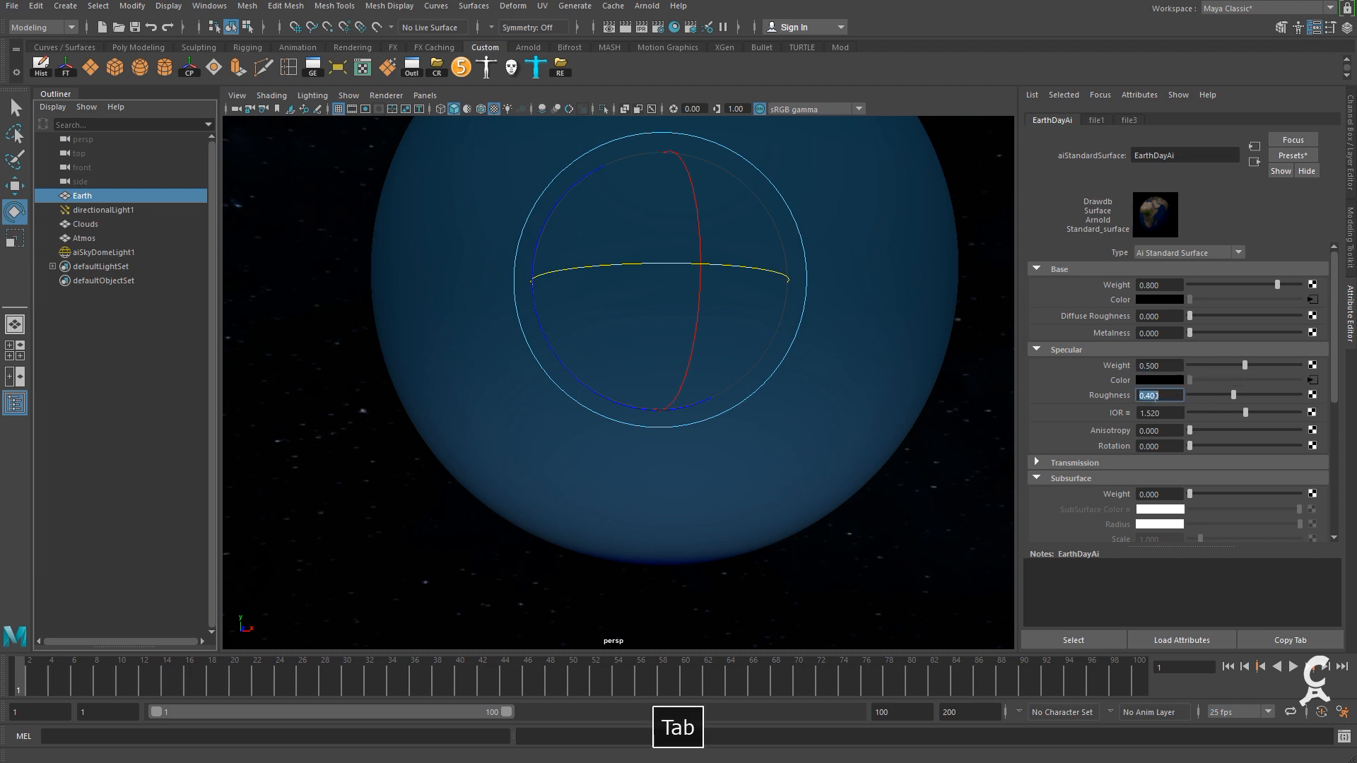
{"action": "left_click", "coordinate": [1149, 395]}
{"action": "type", "text": "35"}
{"action": "key", "text": "Tab"}
Save the scene and run an IPR render to check the Earth's specular highlight, closing it when done.
{"action": "left_click", "coordinate": [135, 27]}
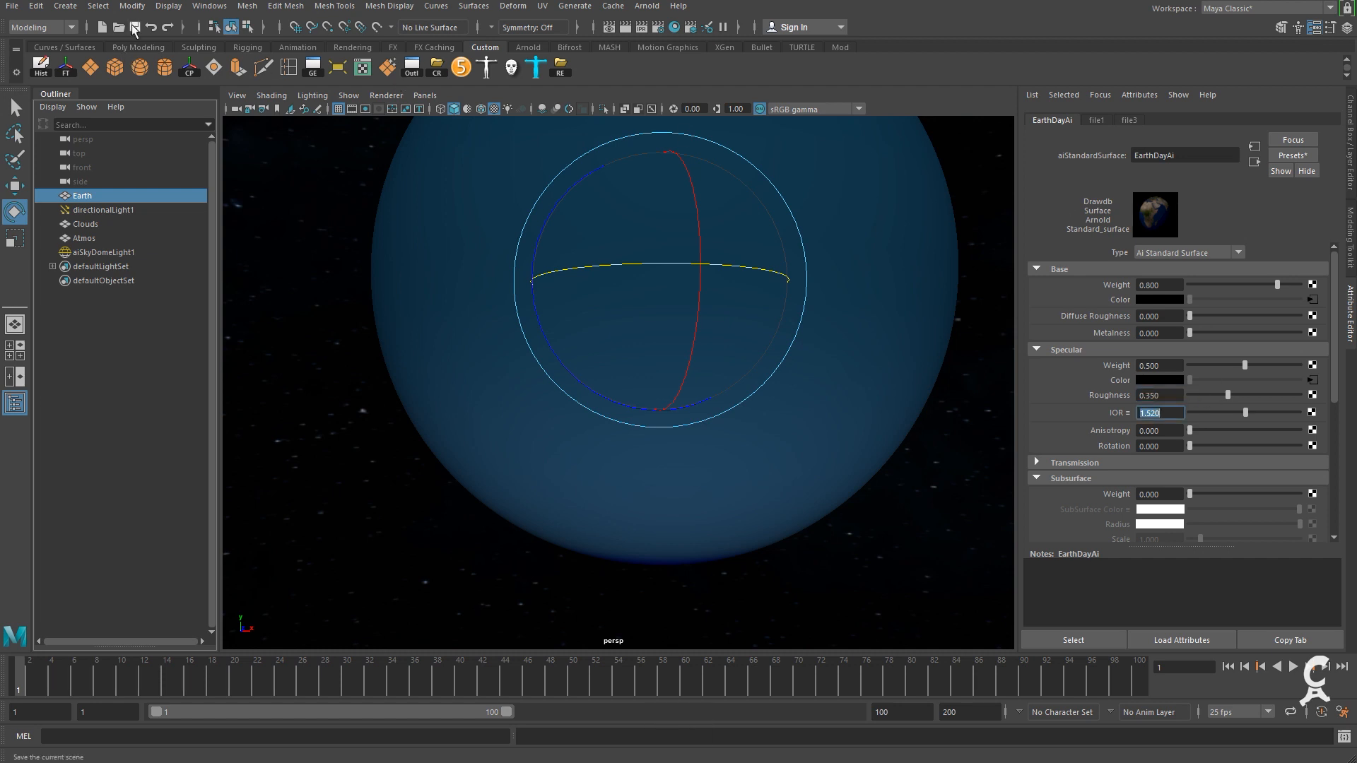
{"action": "left_click", "coordinate": [642, 27]}
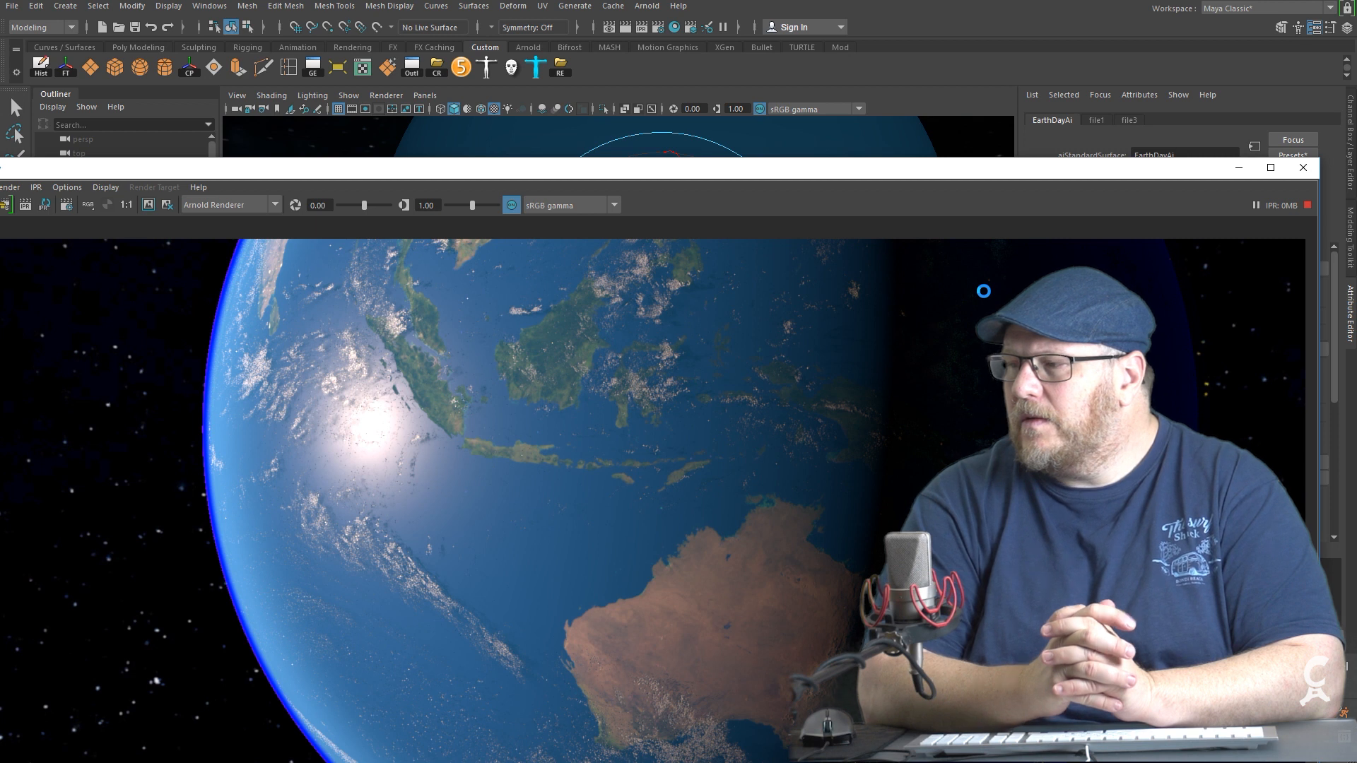
{"action": "left_click", "coordinate": [1303, 170]}
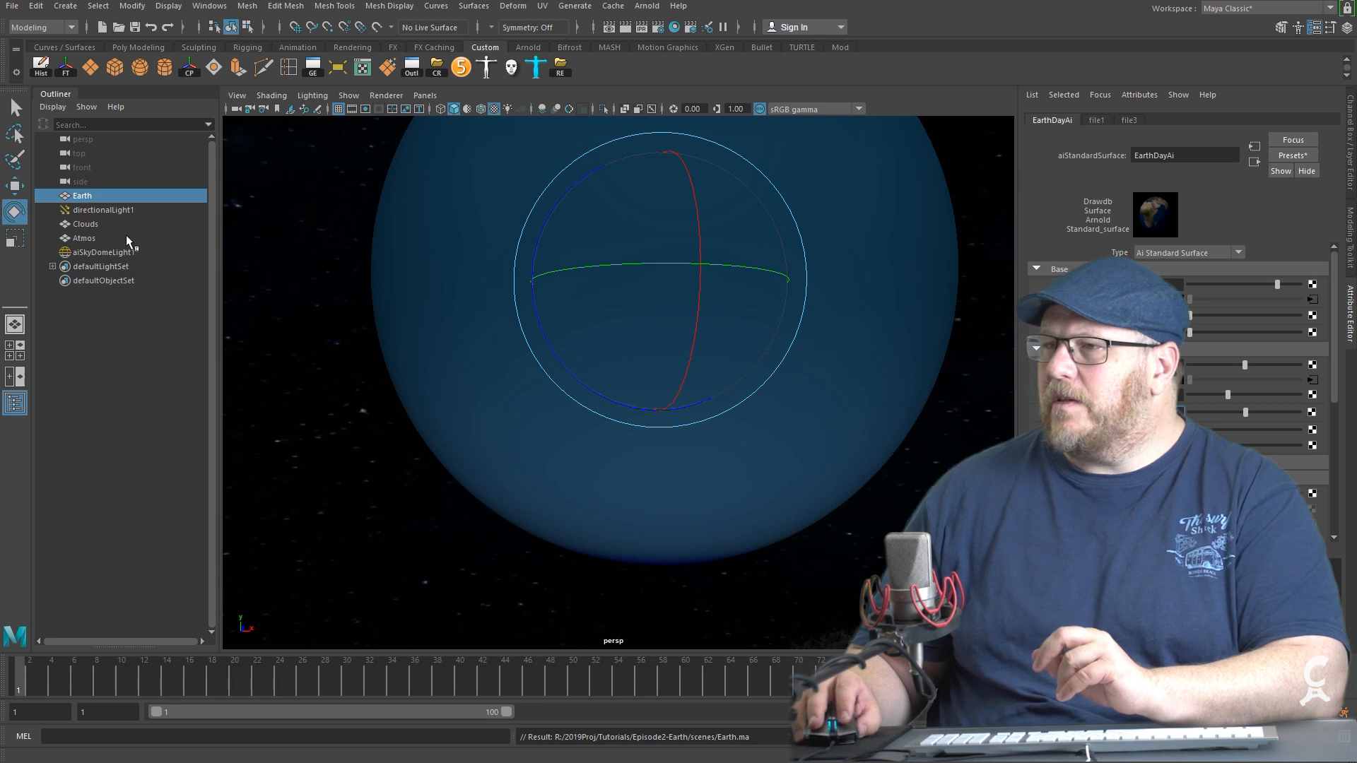
Group the Earth, Clouds and Atmos spheres together, leaving the directional light out of the group.
{"action": "left_click", "coordinate": [96, 224]}
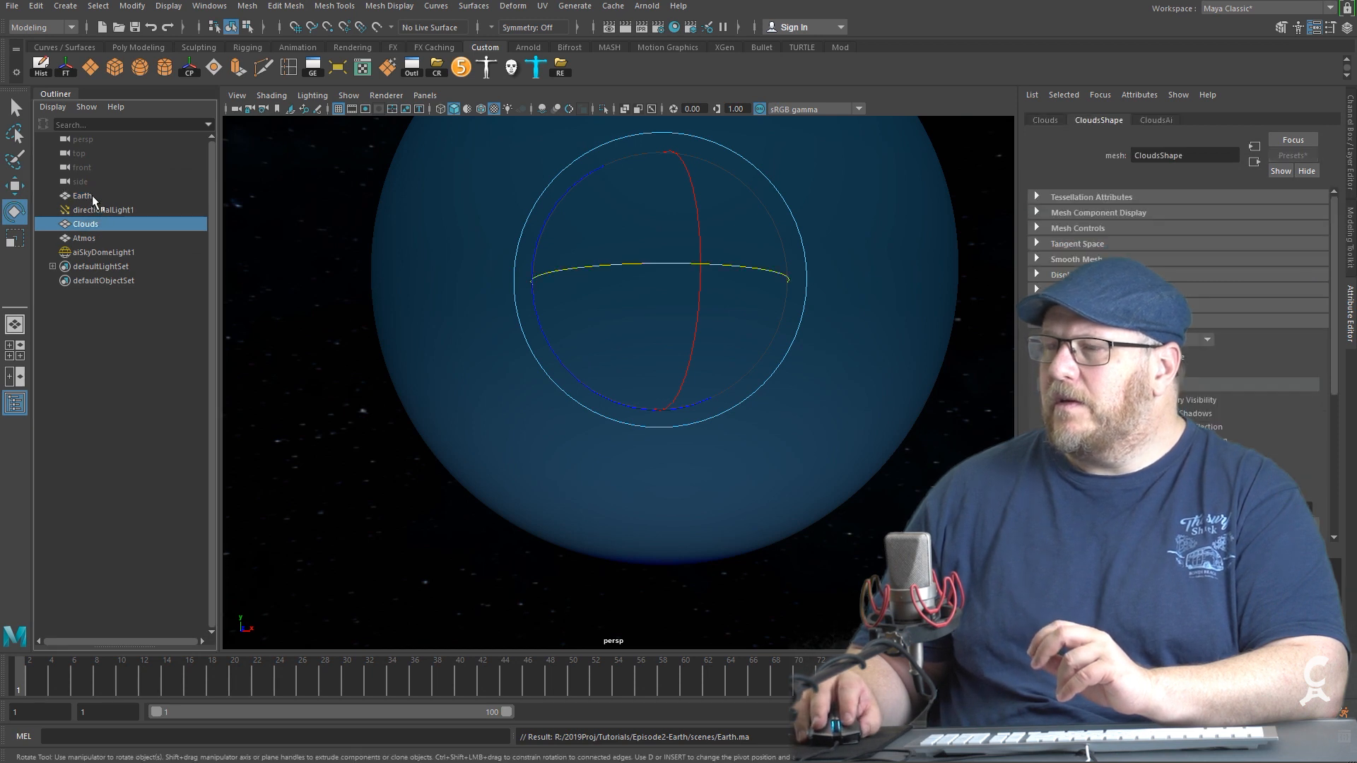
{"action": "left_click", "coordinate": [92, 195]}
{"action": "left_click", "coordinate": [92, 223], "text": "shift"}
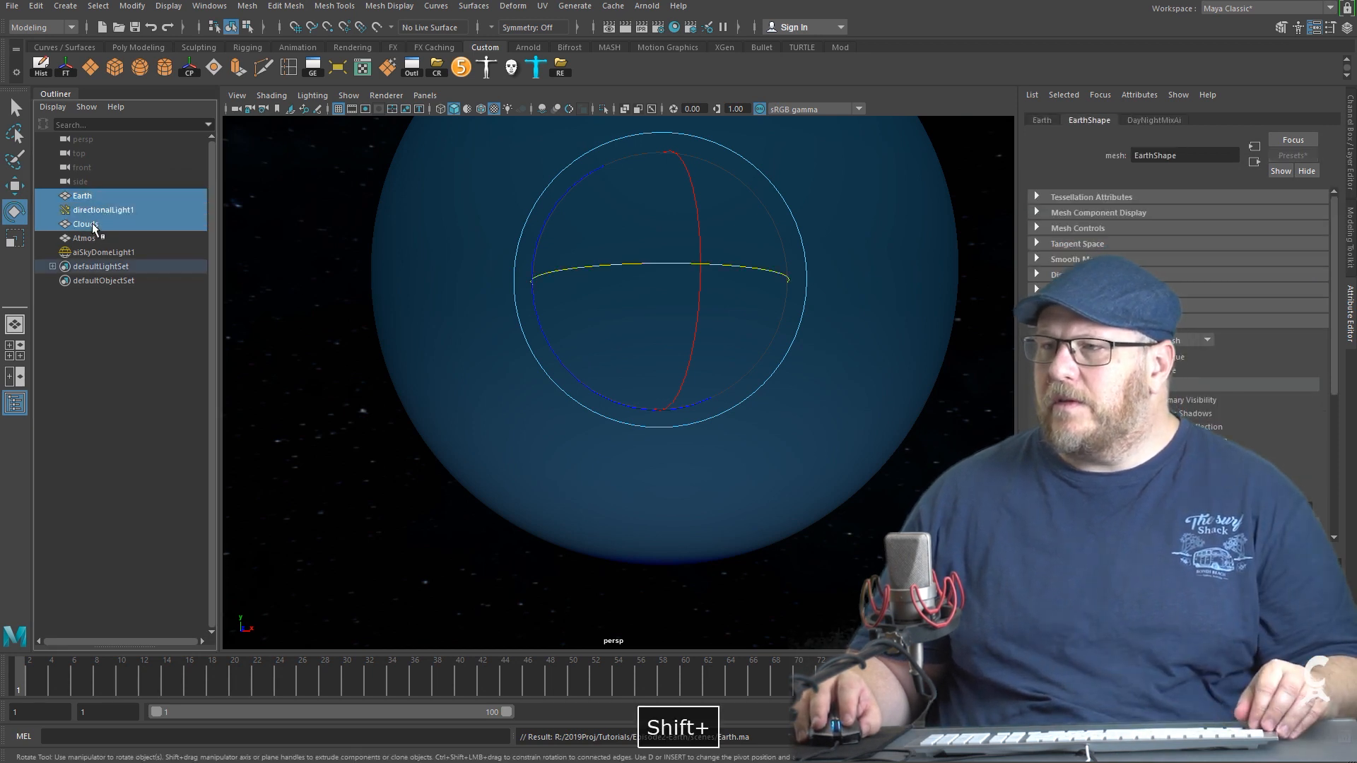
{"action": "left_click", "coordinate": [96, 198]}
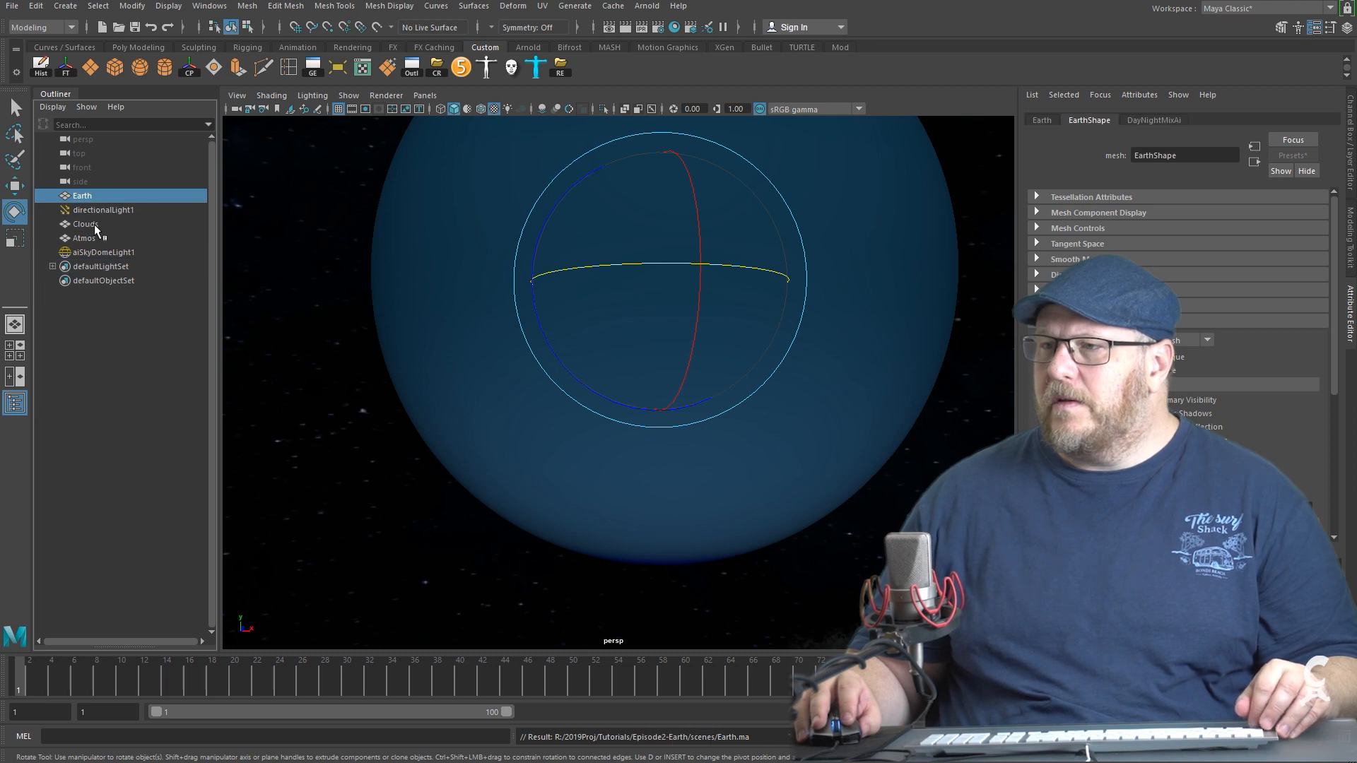
{"action": "left_click", "coordinate": [95, 223], "text": "ctrl"}
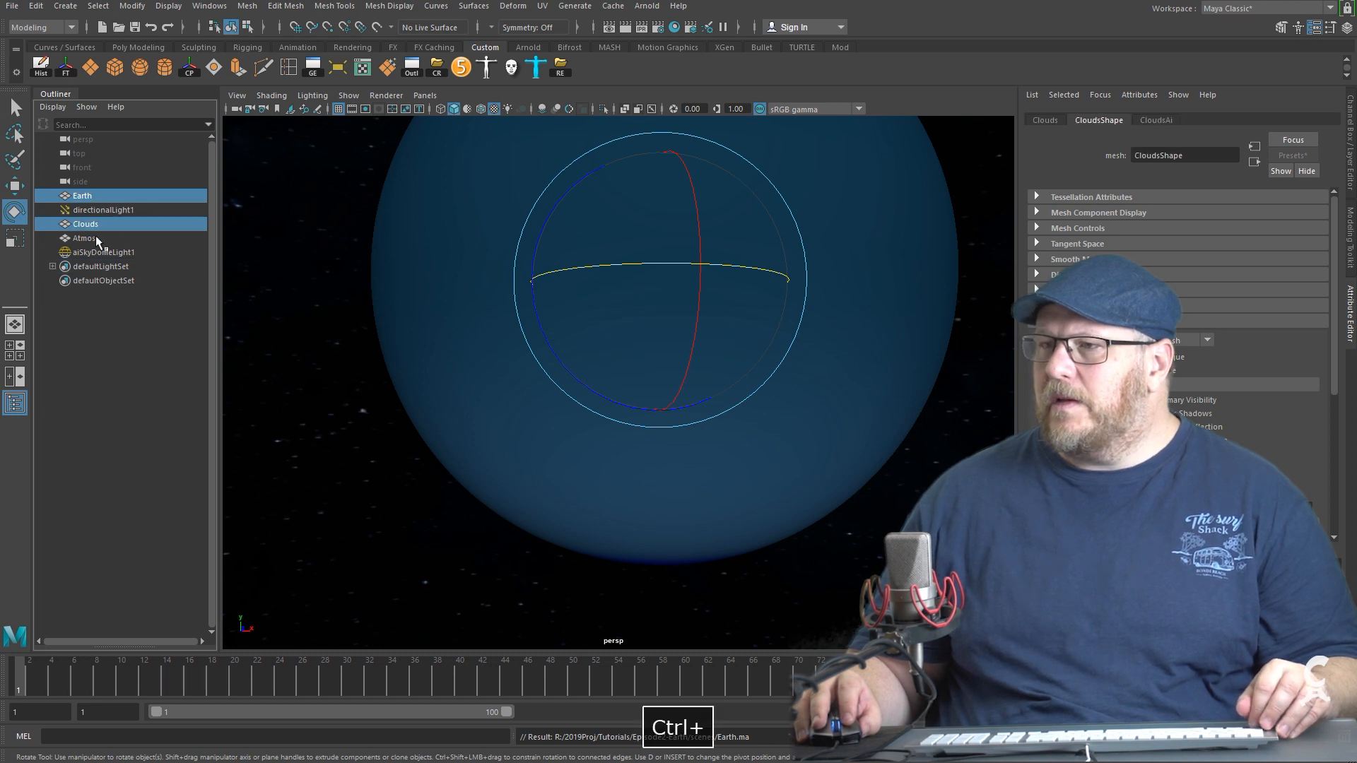
{"action": "left_click", "coordinate": [95, 238], "text": "ctrl"}
{"action": "key", "text": "ctrl+g"}
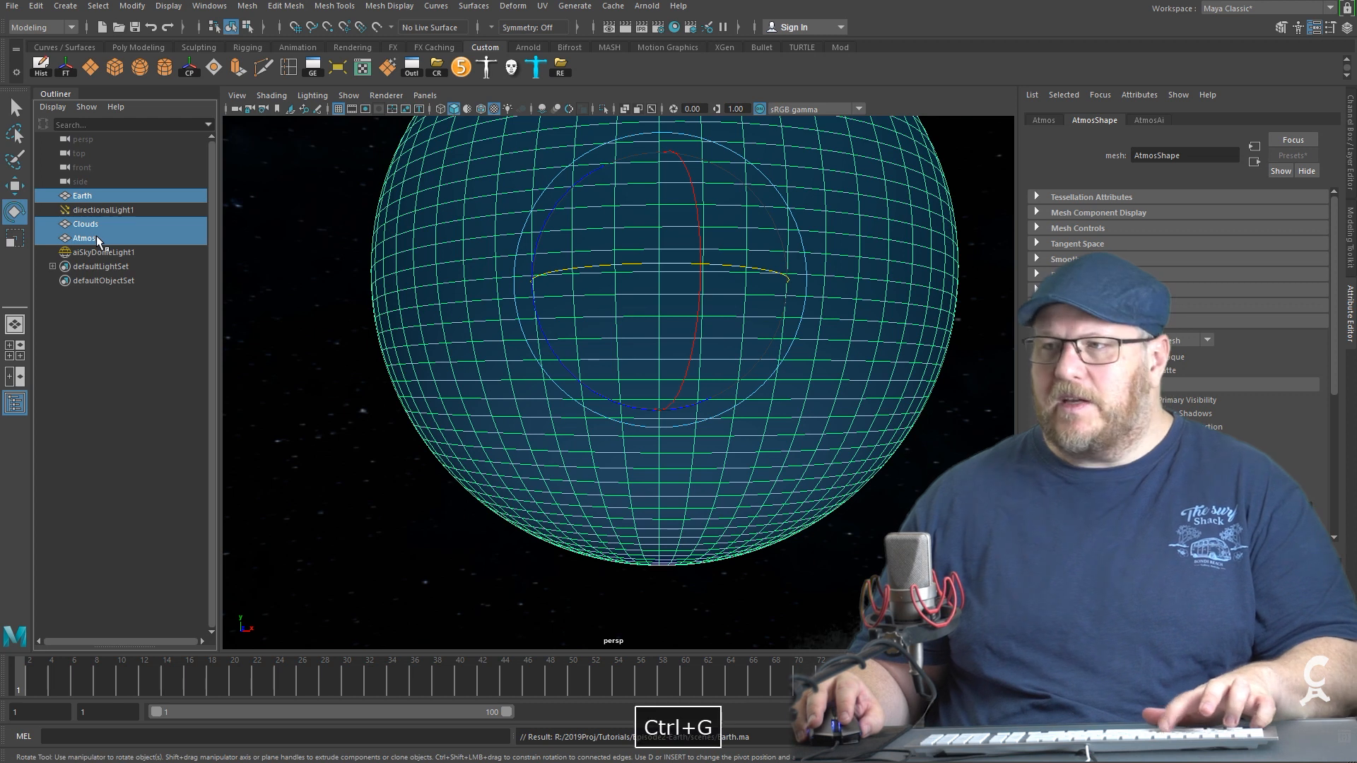
Rename the new group holding the Earth, Clouds and Atmos spheres to EarthSystem.
{"action": "double_click", "coordinate": [106, 224]}
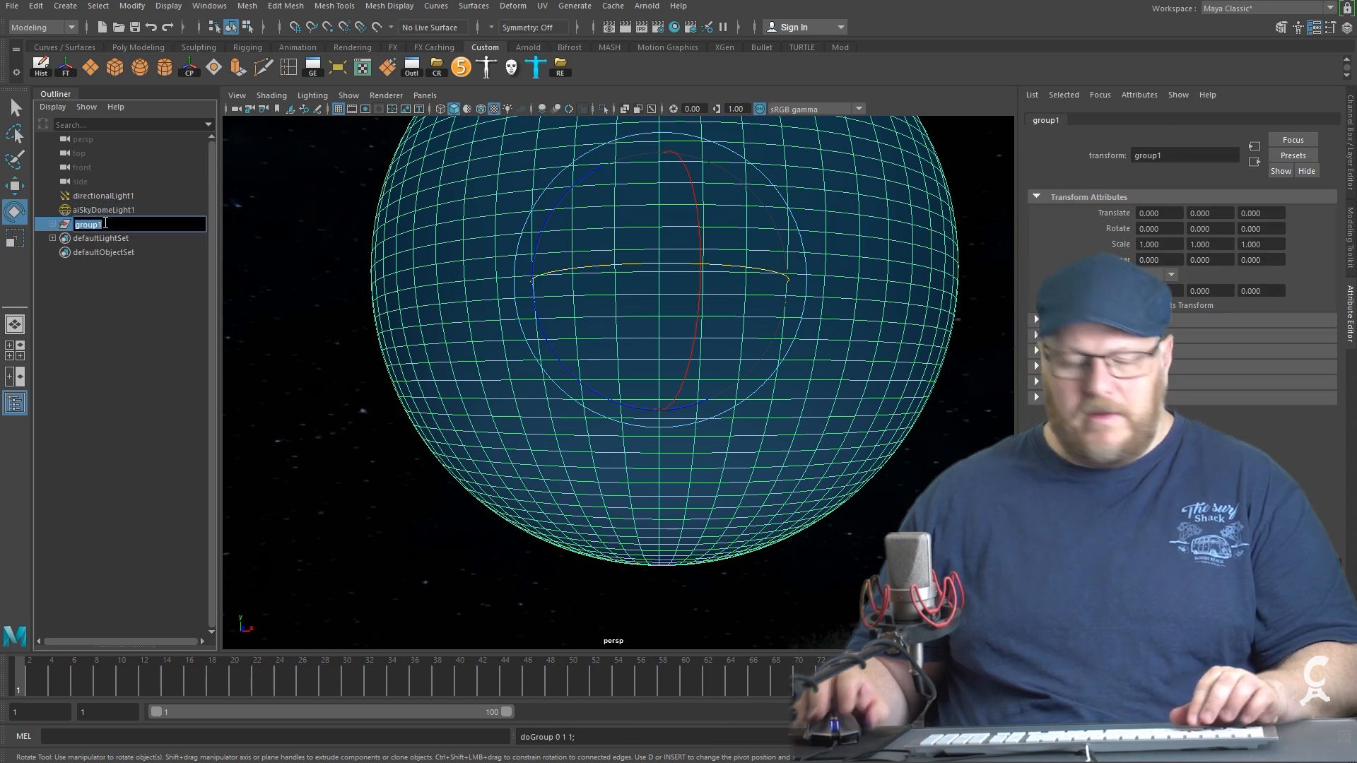
{"action": "type", "text": "Sr"}
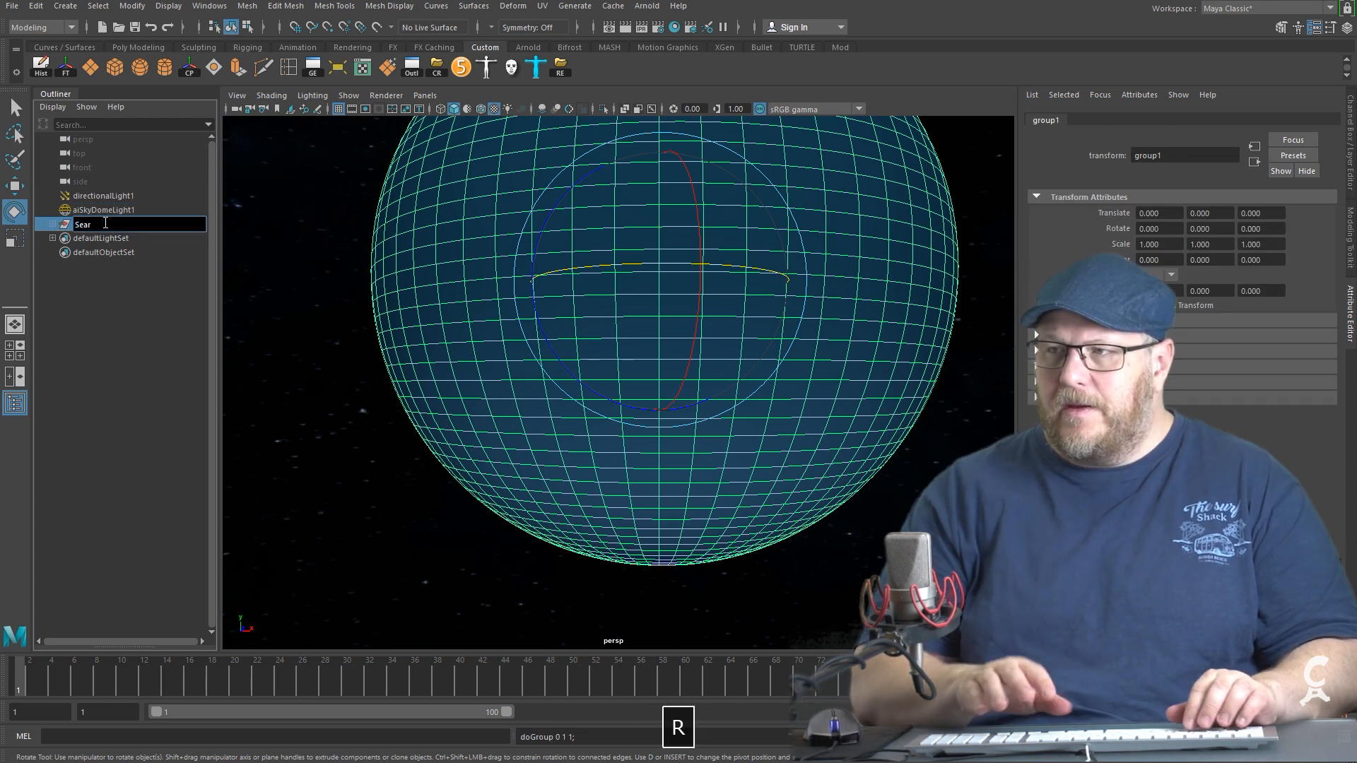
{"action": "key", "text": "BackSpace"}
{"action": "key", "text": "BackSpace"}
{"action": "type", "text": "Earth"}
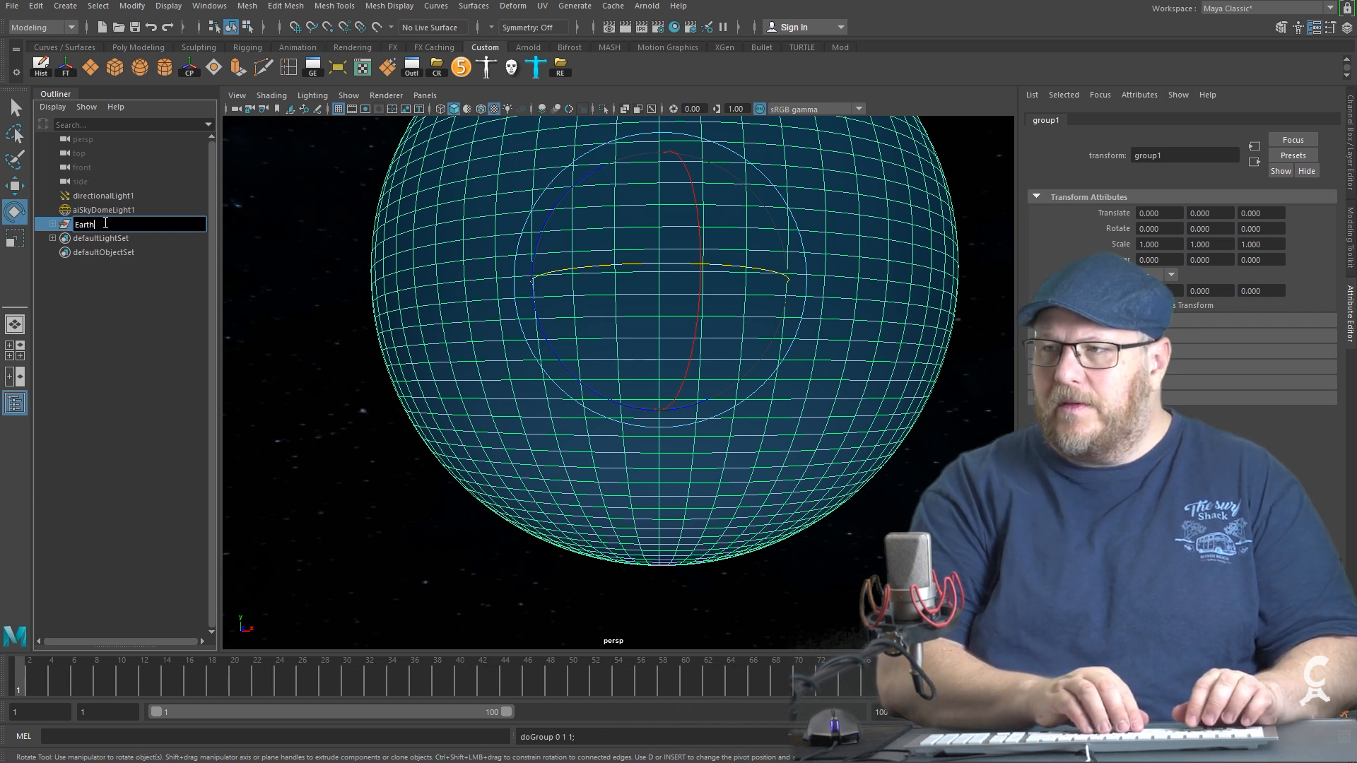
{"action": "type", "text": "System"}
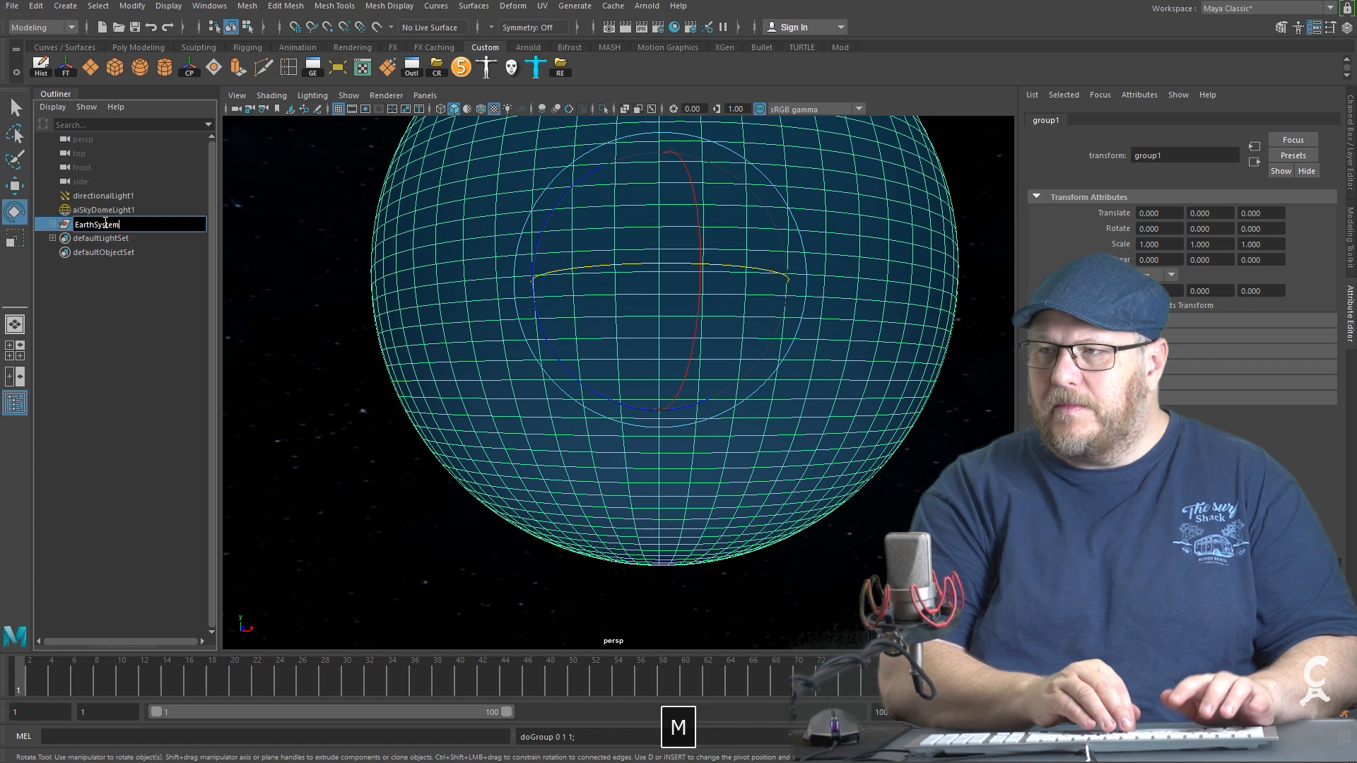
{"action": "key", "text": "Return"}
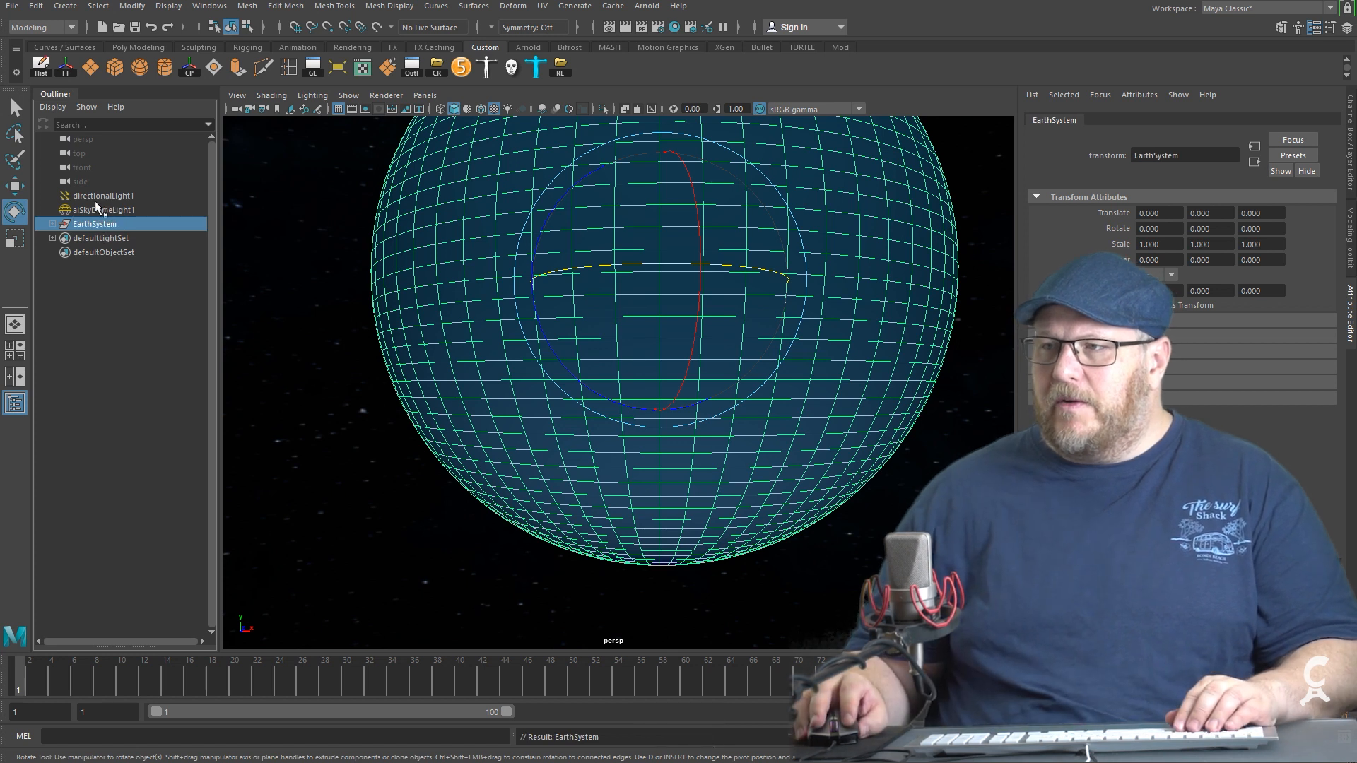
Group the EarthSystem group together with the directional light and name the new parent group EarthAndSun.
{"action": "left_click", "coordinate": [147, 196], "text": "ctrl"}
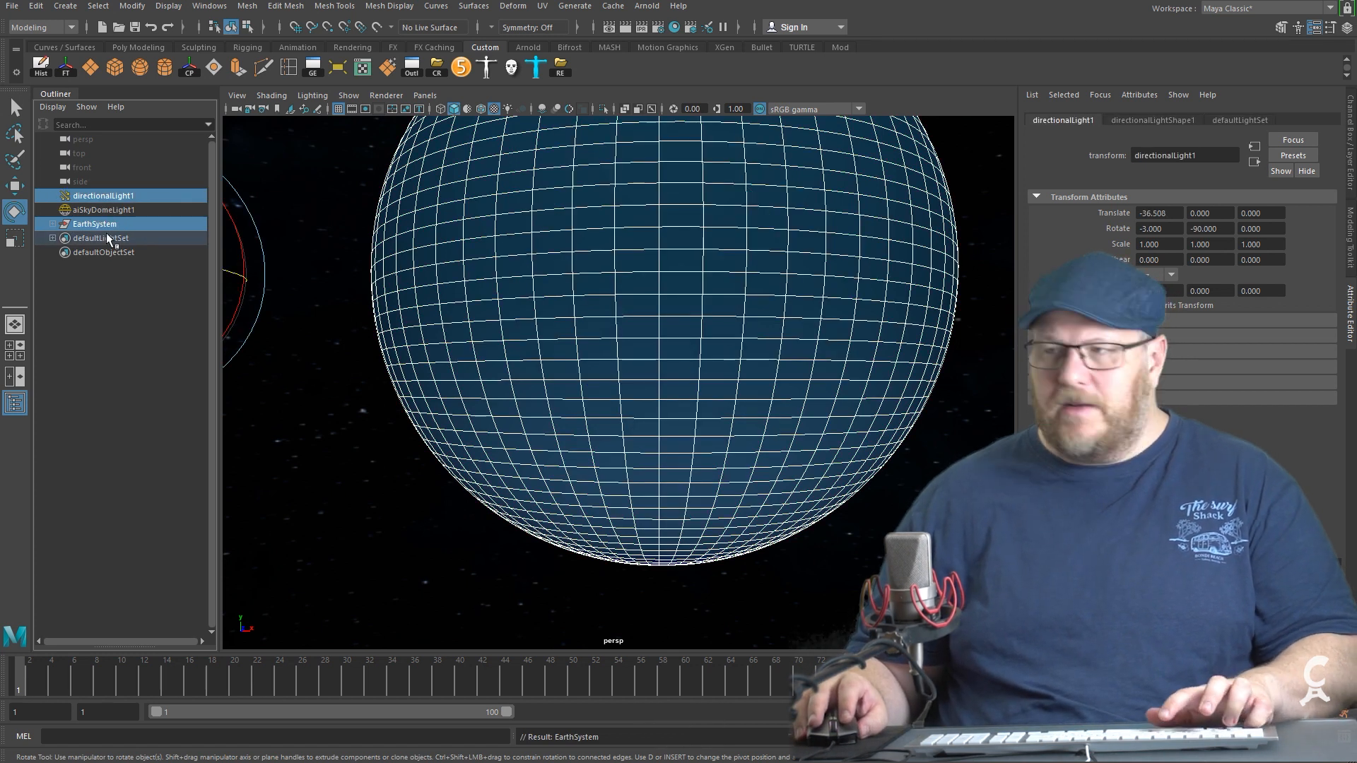
{"action": "key", "text": "ctrl+g"}
{"action": "double_click", "coordinate": [99, 210]}
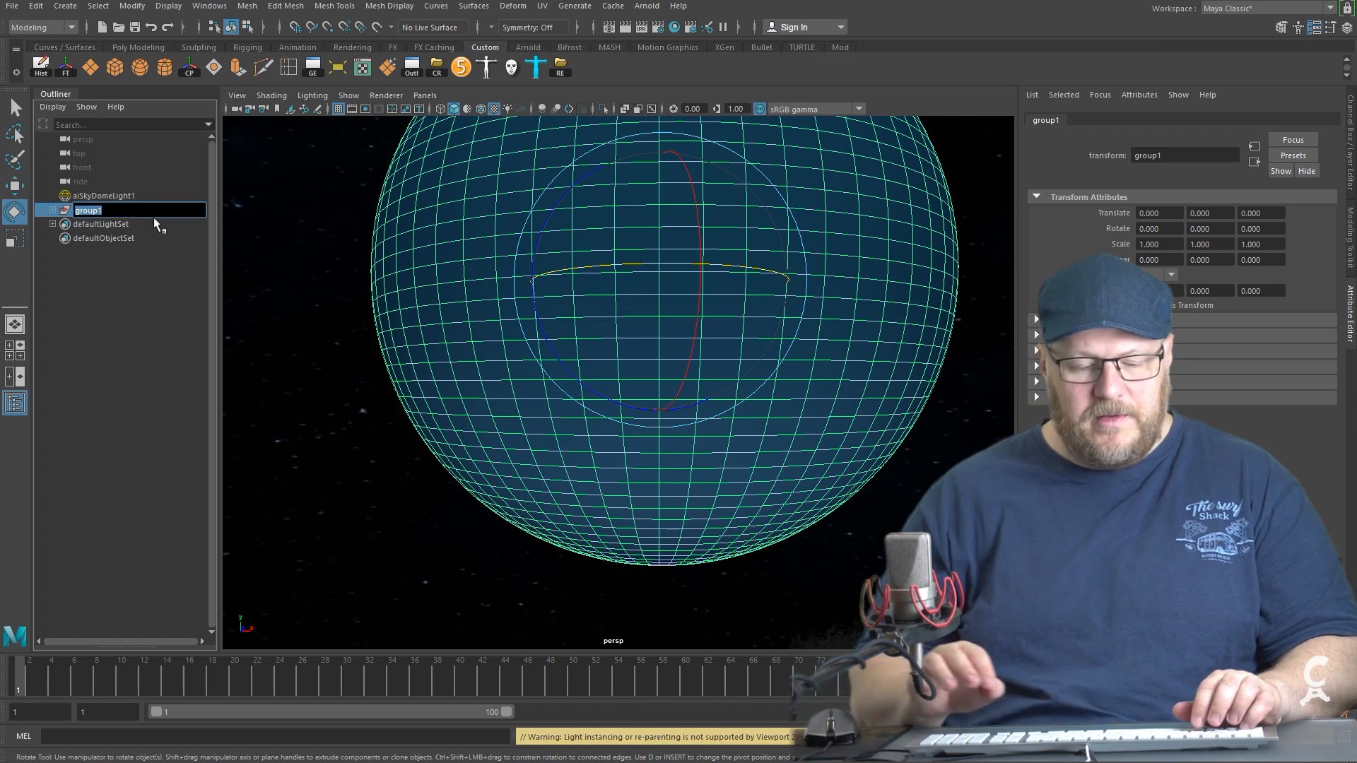
{"action": "type", "text": "Earth"}
{"action": "type", "text": "dSun"}
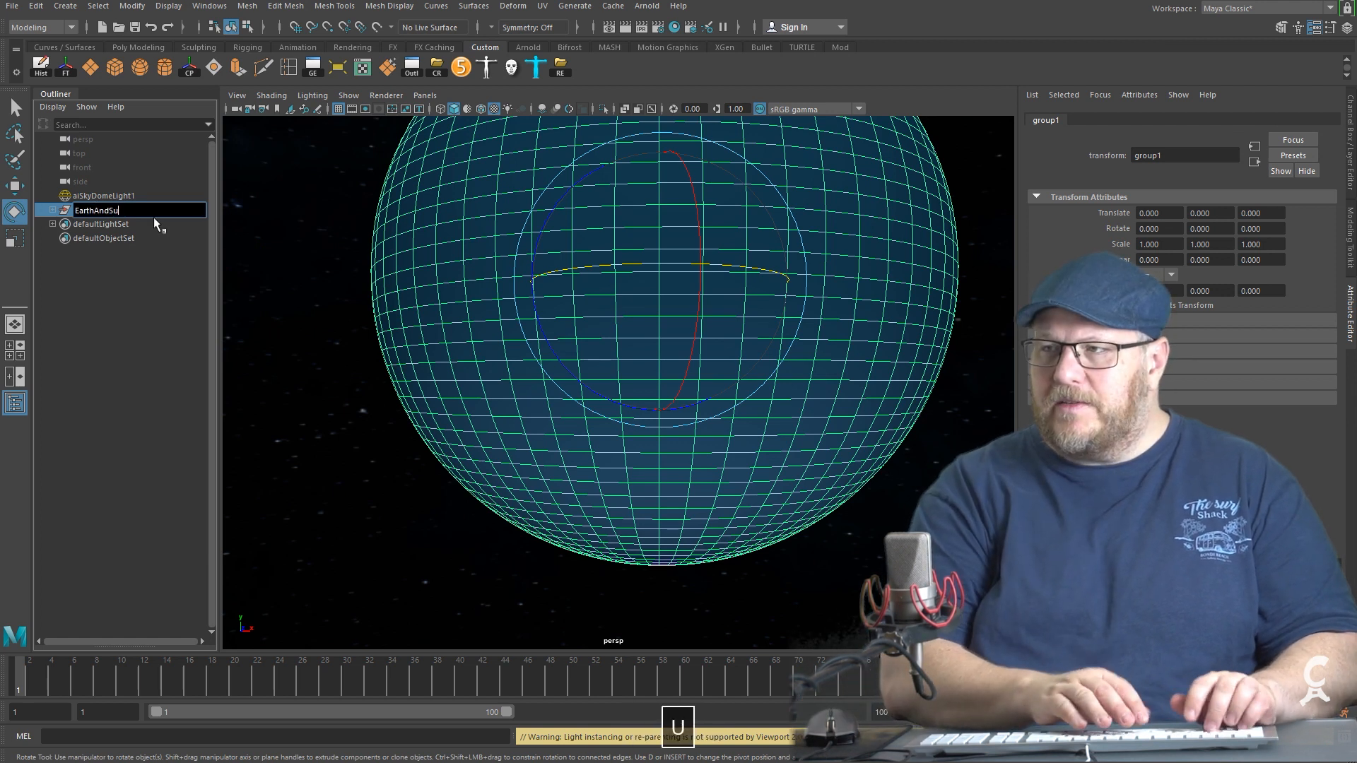
{"action": "key", "text": "Return"}
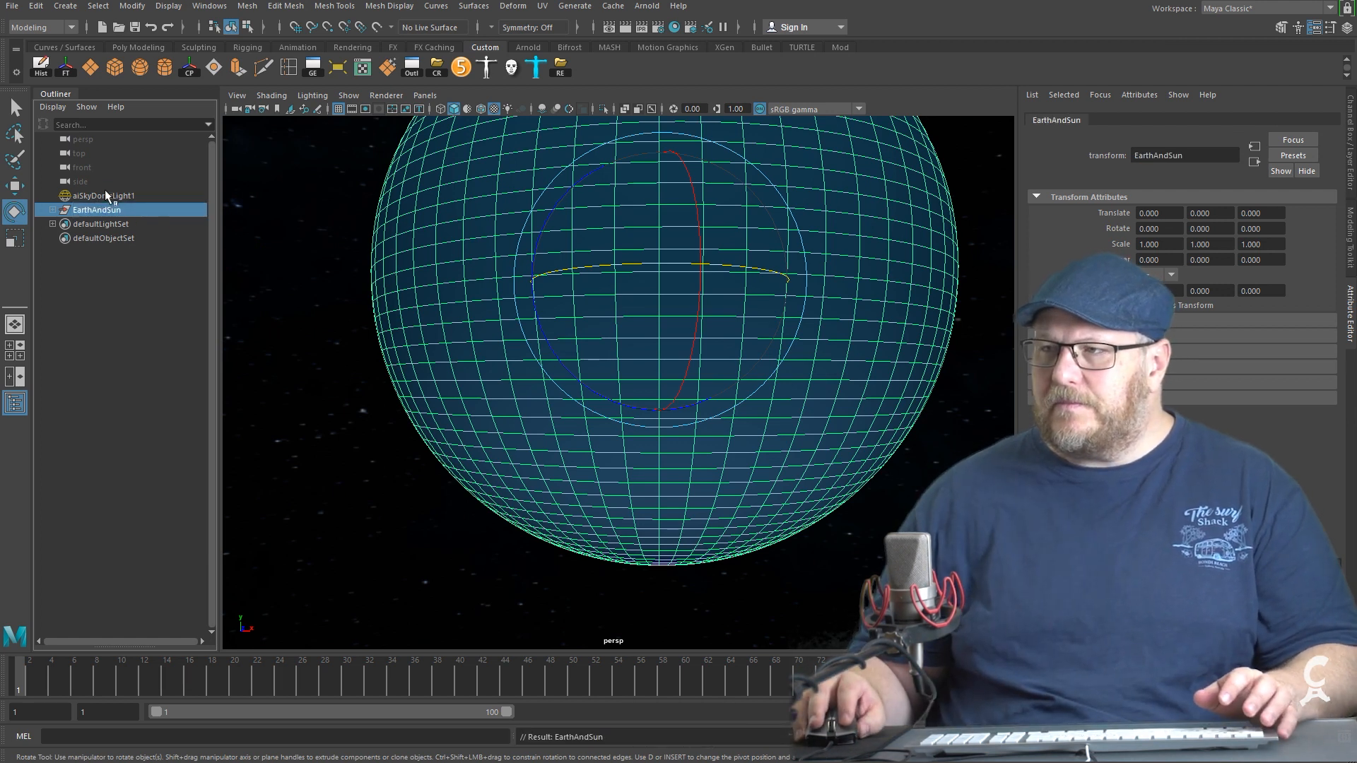
Rotate only the EarthSystem group inside EarthAndSun to about -2.29 degrees on Y, leaving the directional light in place.
{"action": "left_click", "coordinate": [52, 210]}
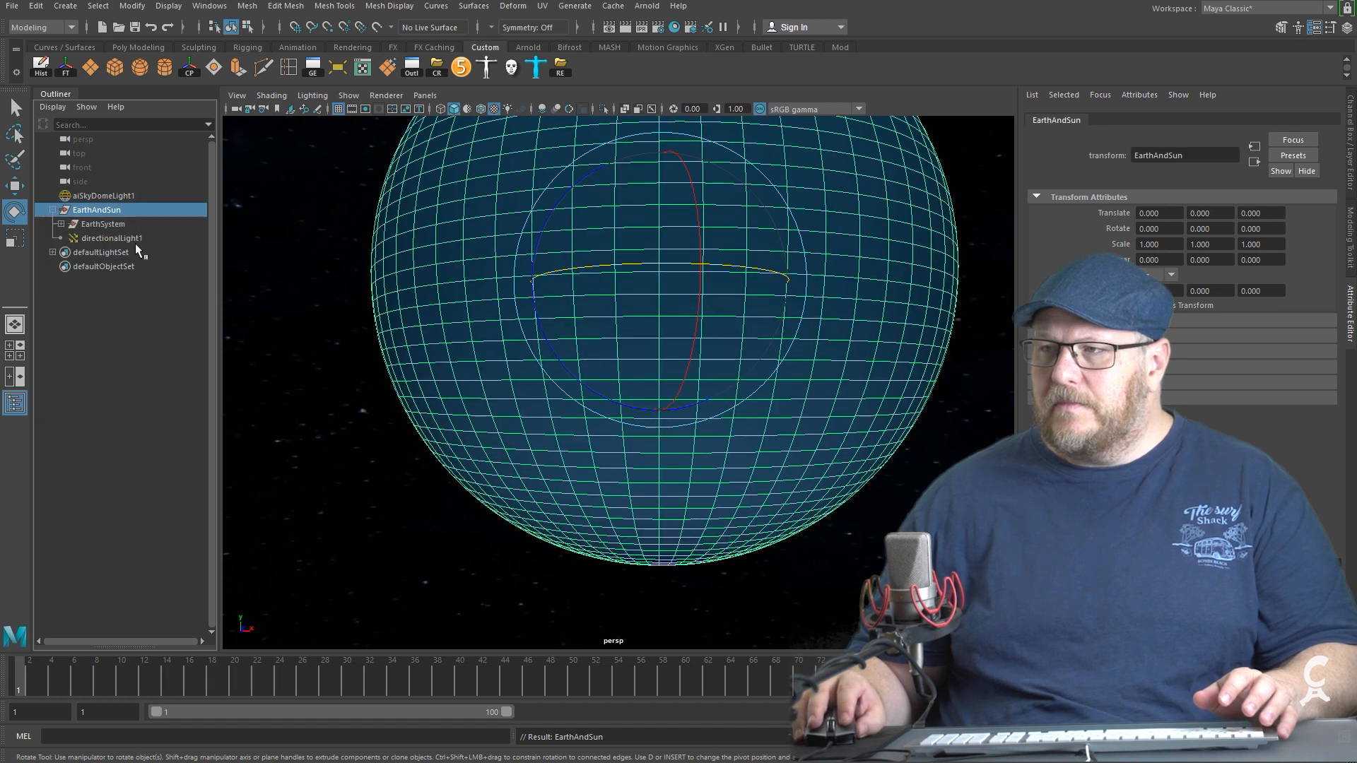
{"action": "left_click", "coordinate": [113, 224]}
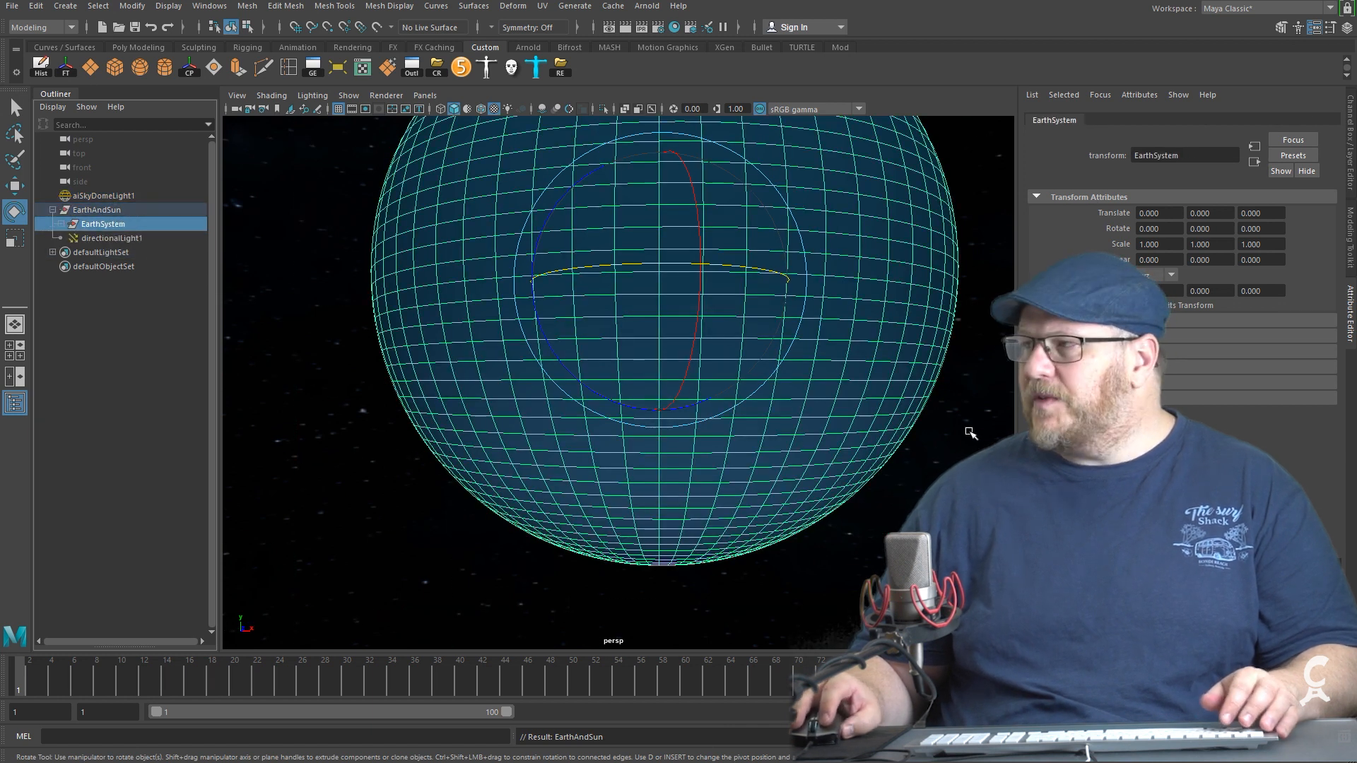
{"action": "key", "text": "ctrl+a"}
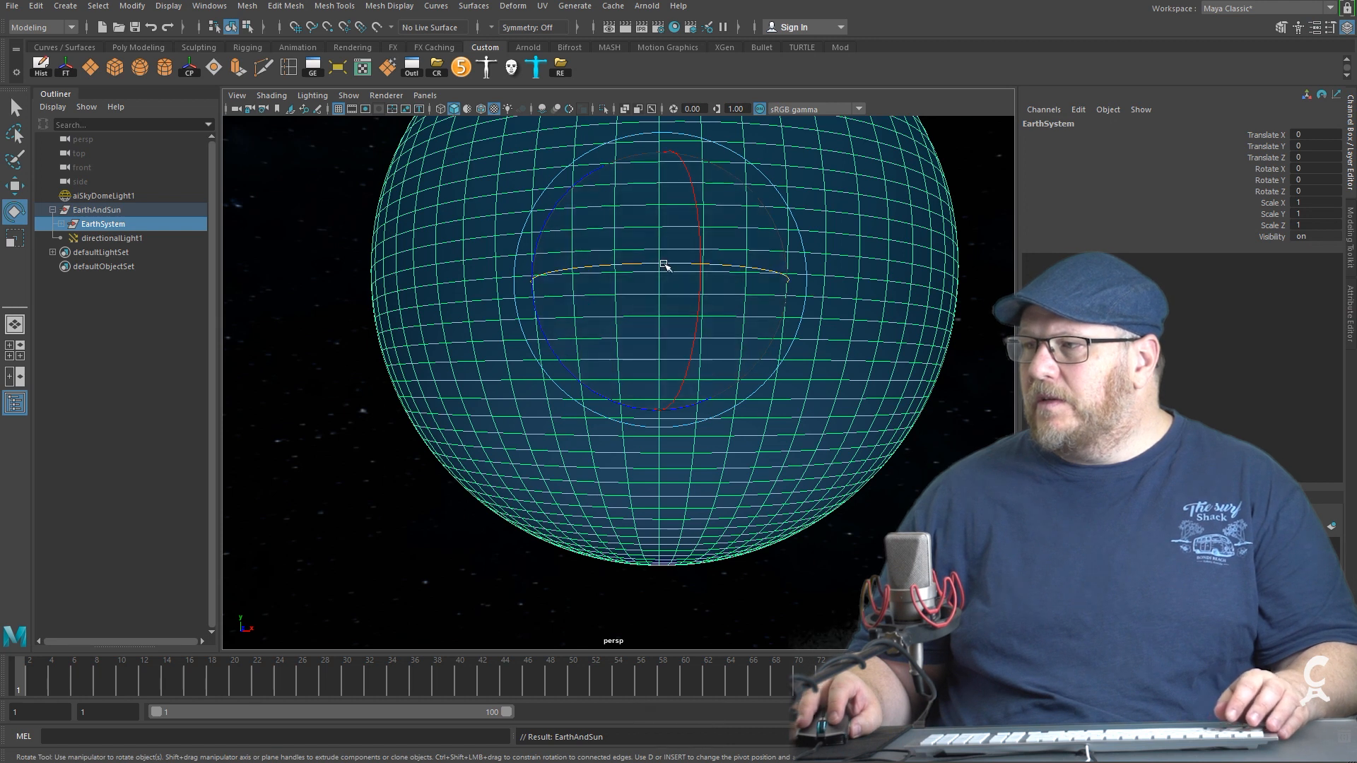
{"action": "scroll", "coordinate": [408, 396], "scroll_direction": "down", "scroll_amount": 4}
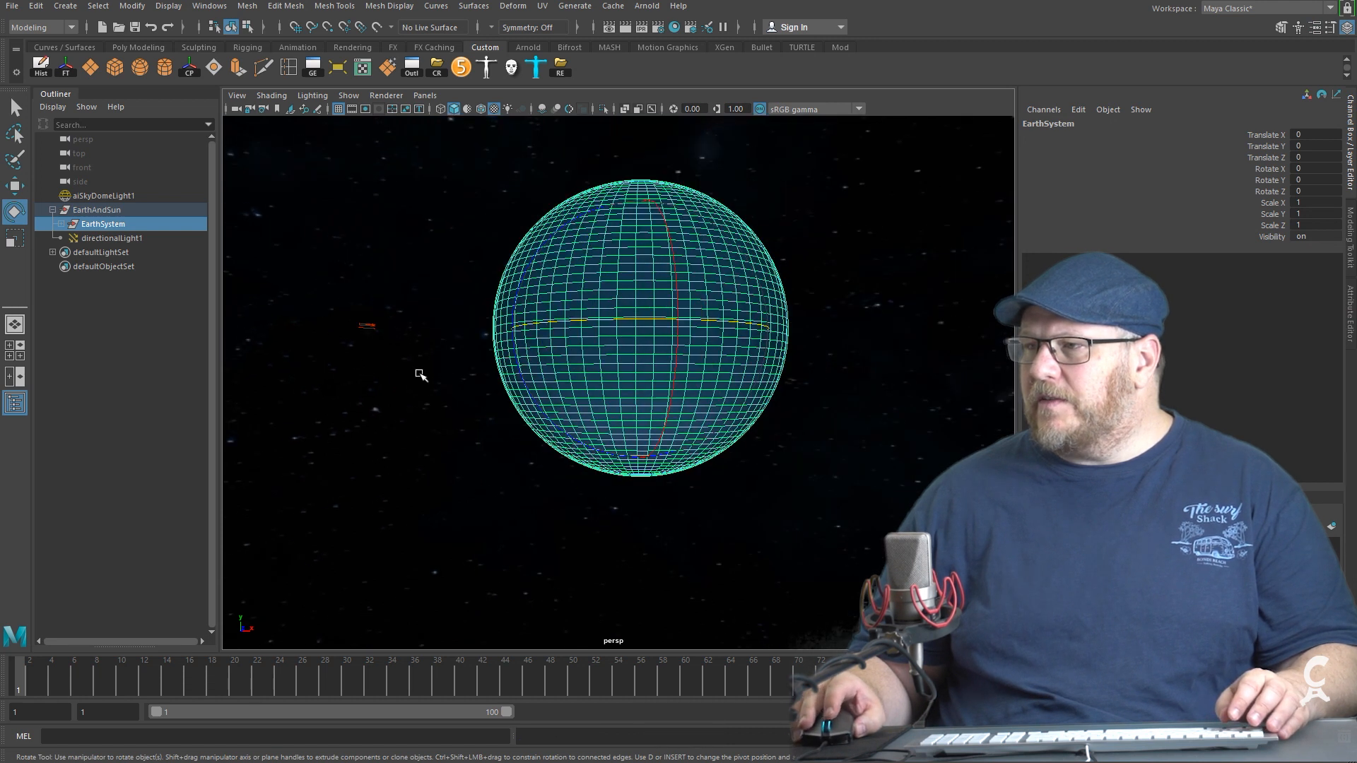
{"action": "left_click_drag", "start_coordinate": [573, 322], "coordinate": [568, 322]}
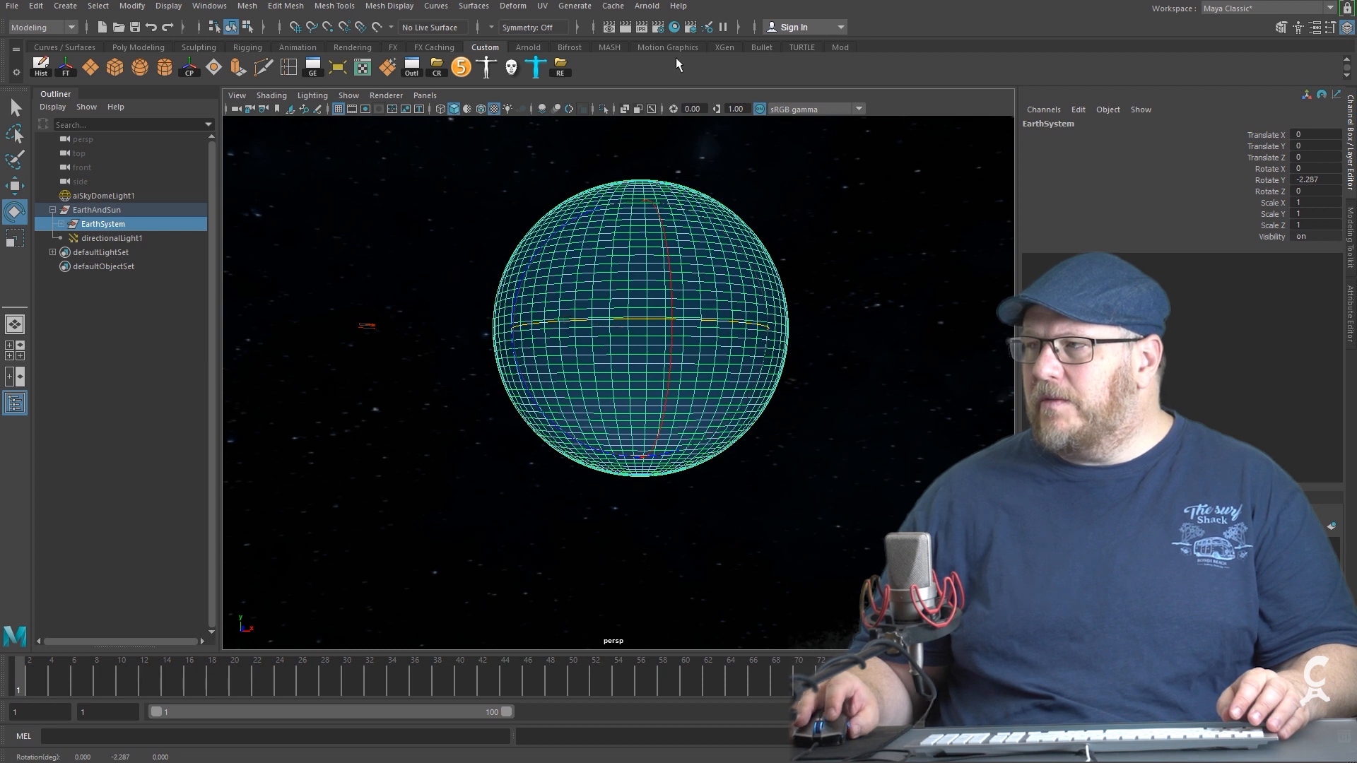
Run an IPR render of a closer view of the Earth to check which side faces the light, and close it.
{"action": "scroll", "coordinate": [636, 296], "scroll_direction": "up", "scroll_amount": 2}
{"action": "scroll", "coordinate": [642, 170], "scroll_direction": "down", "scroll_amount": 1}
{"action": "middle_click_drag", "start_coordinate": [639, 172], "coordinate": [641, 202], "text": "alt"}
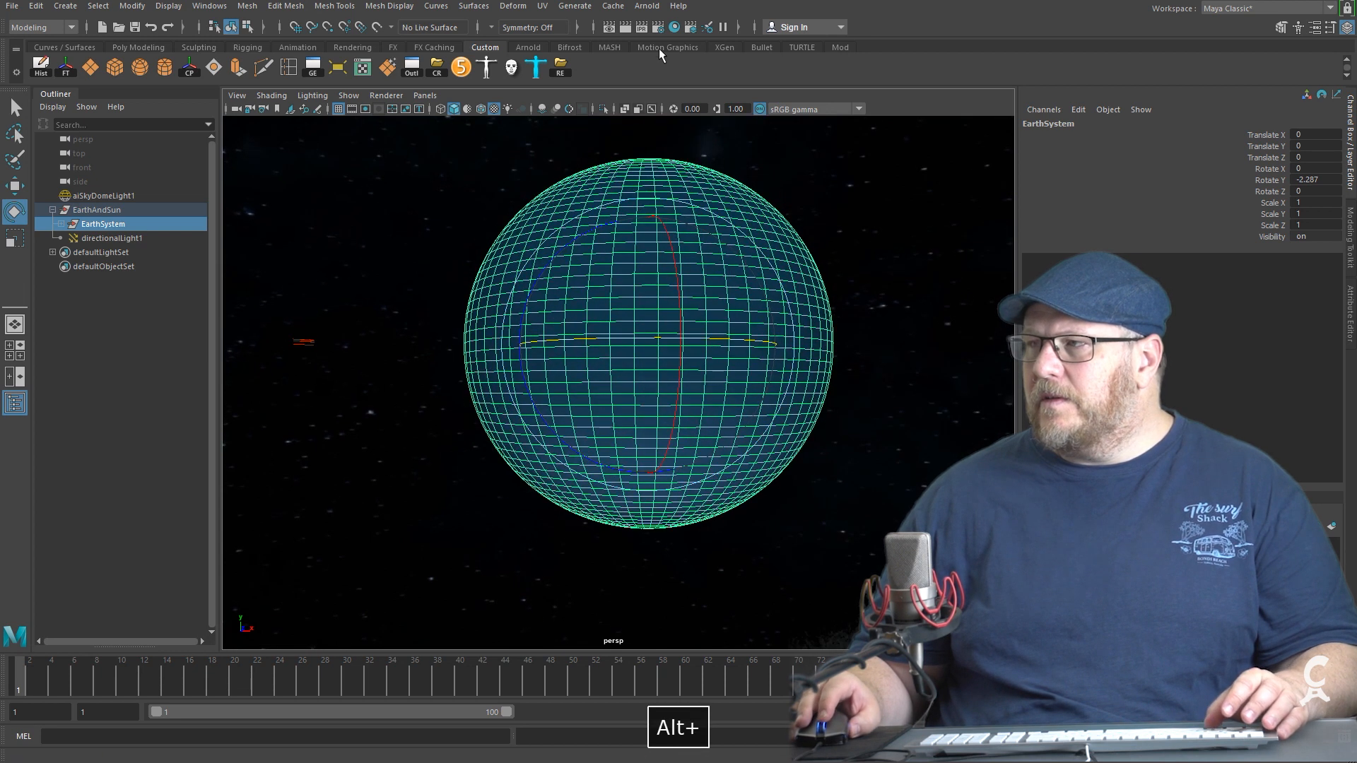
{"action": "left_click", "coordinate": [646, 24]}
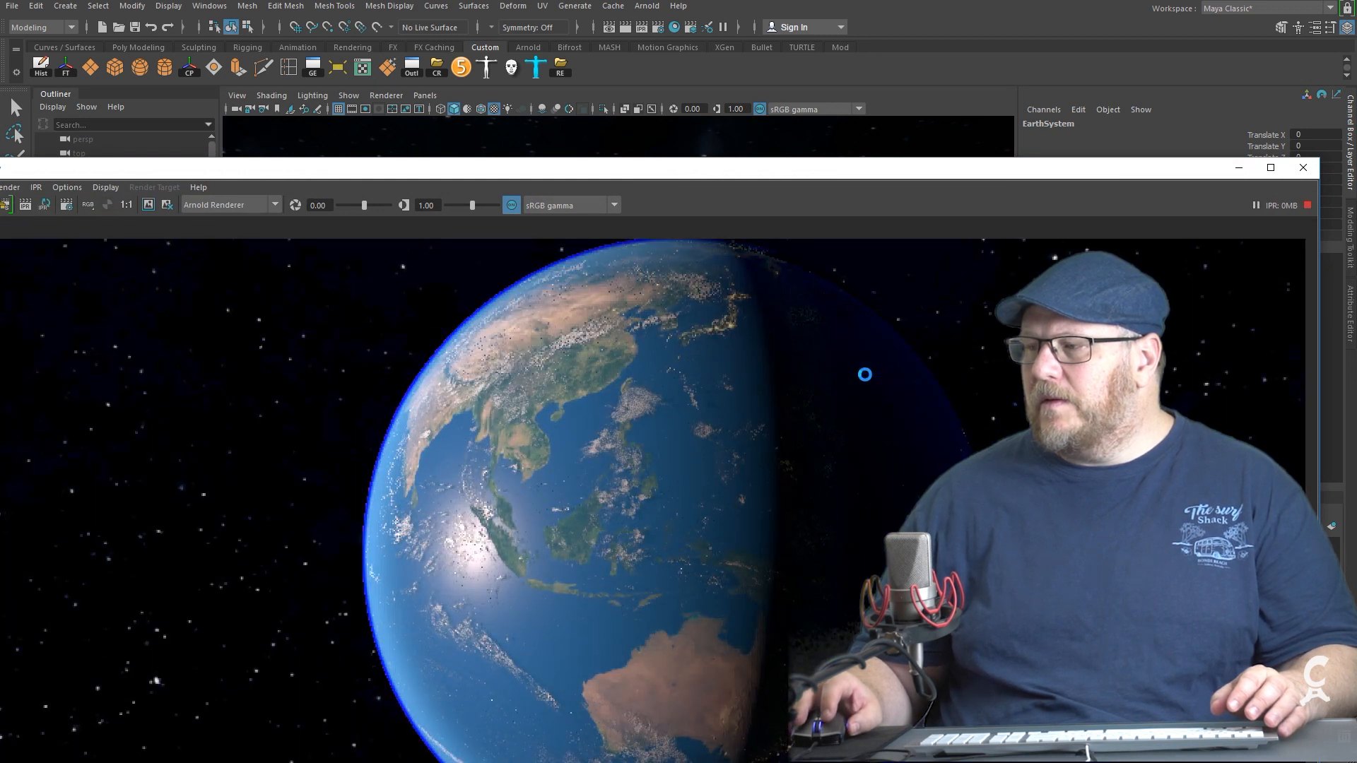
{"action": "left_click", "coordinate": [1302, 167]}
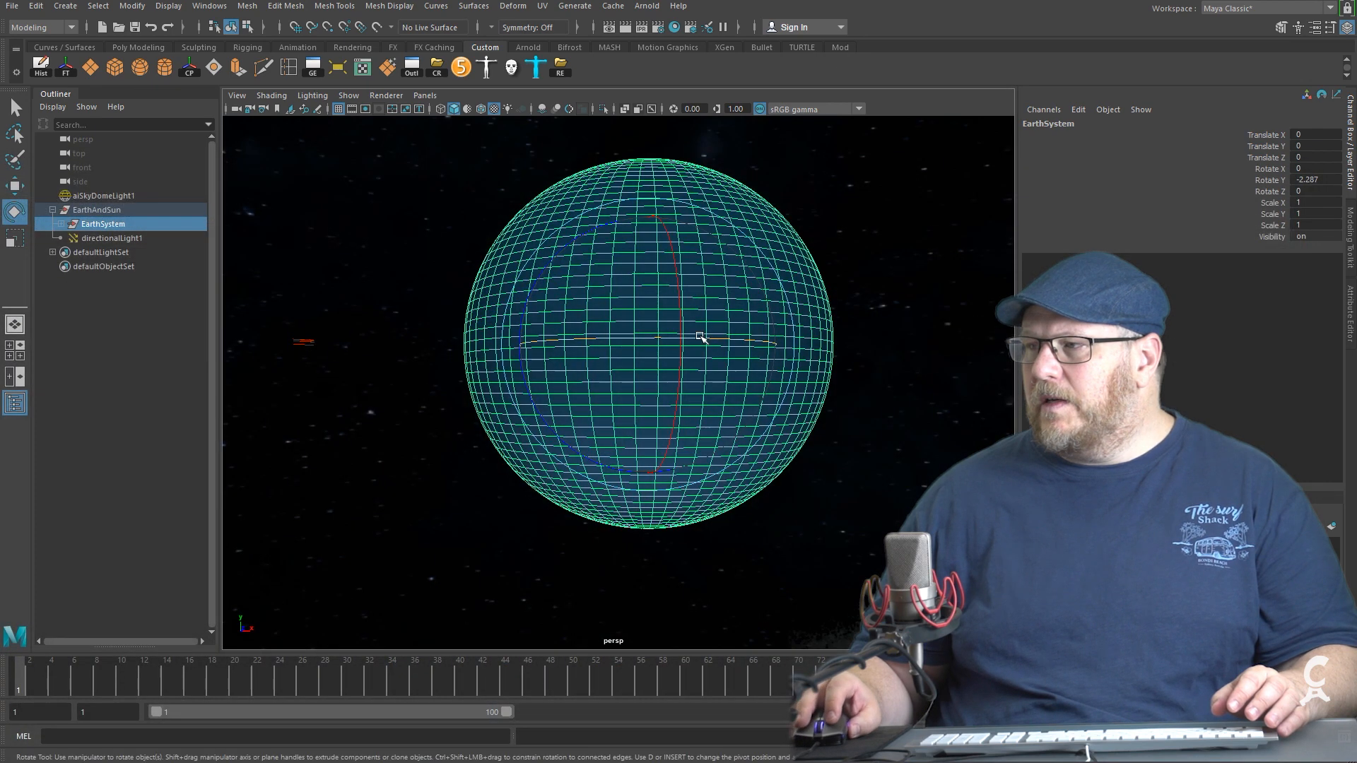
Turn the EarthSystem group further to about -4.03 degrees on Y and check it in an IPR render, closing it when done.
{"action": "middle_click_drag", "start_coordinate": [691, 321], "coordinate": [684, 291], "text": "alt"}
{"action": "right_click_drag", "start_coordinate": [598, 320], "coordinate": [662, 332], "text": "alt"}
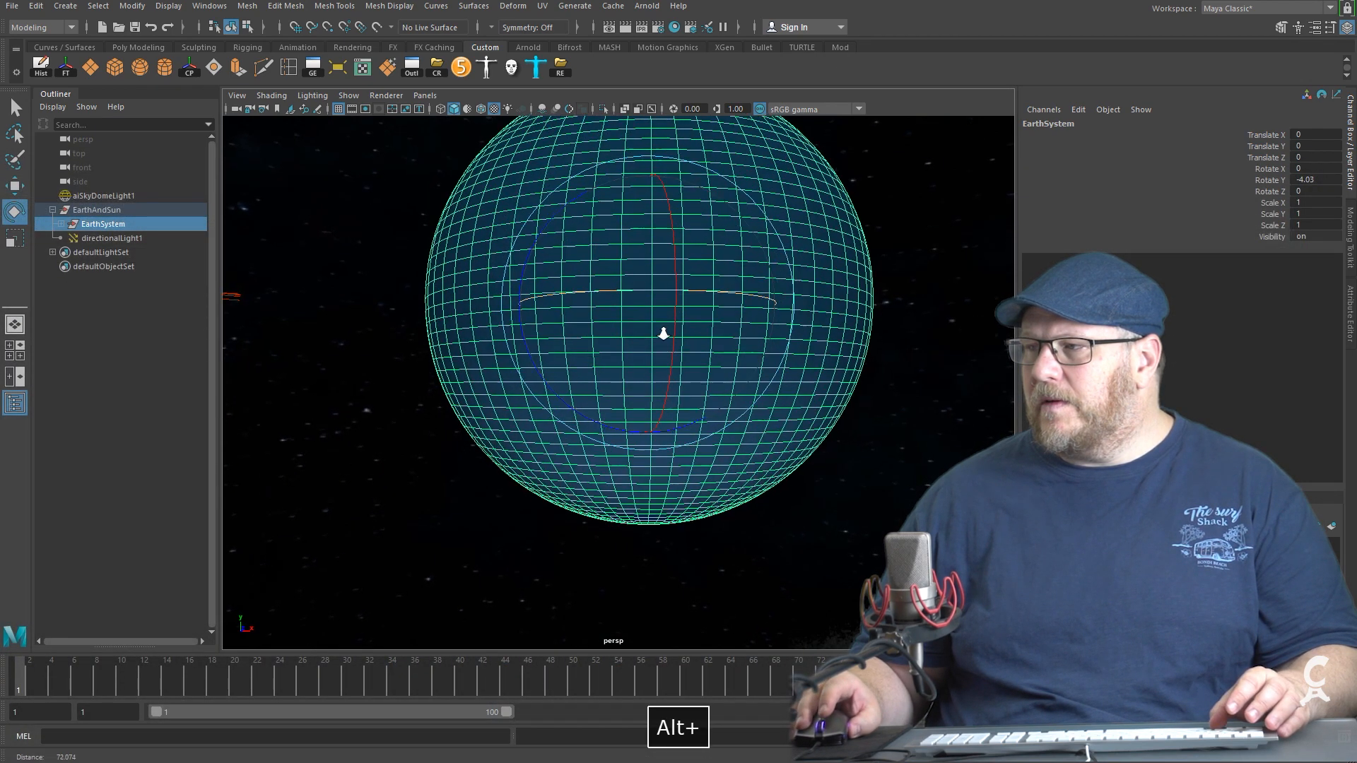
{"action": "left_click", "coordinate": [643, 27]}
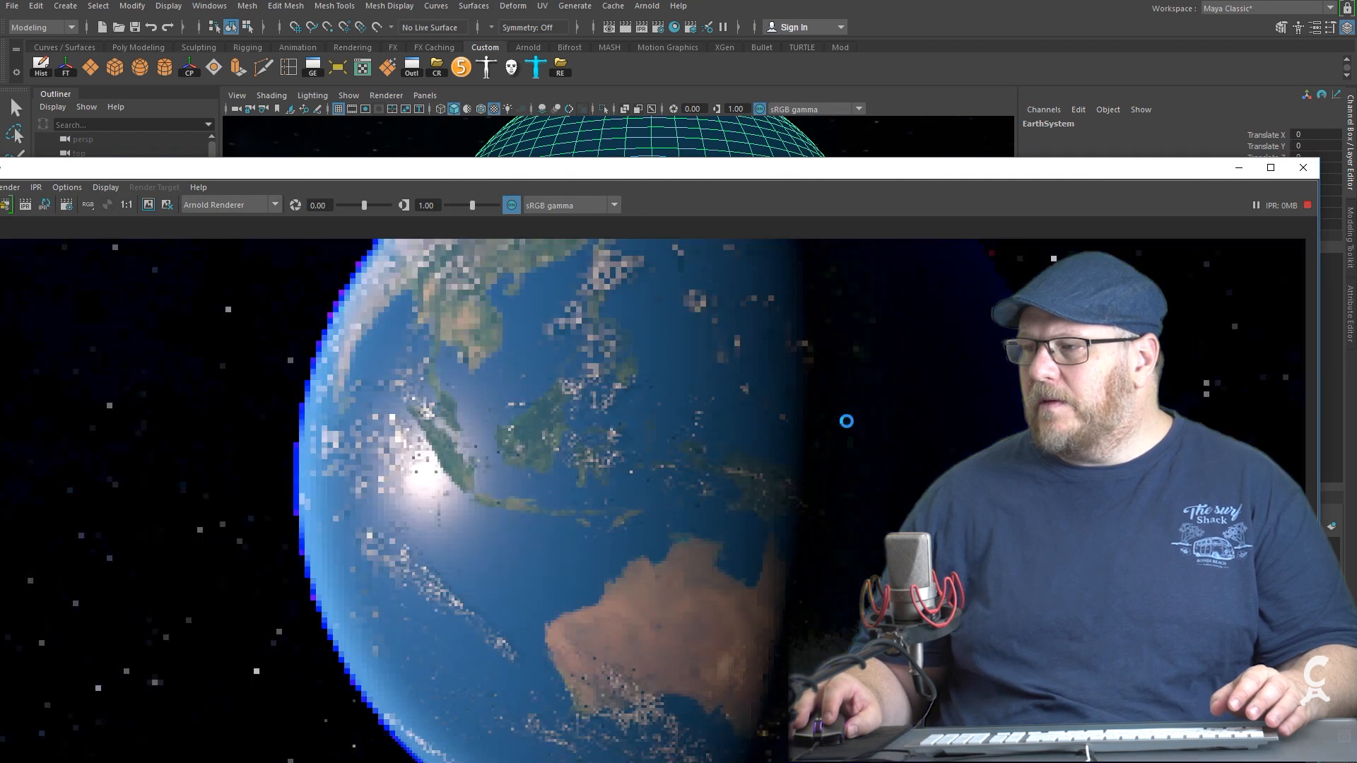
{"action": "left_click", "coordinate": [1304, 169]}
Rotate the EarthSystem group to about -5.49 degrees on Y and start an IPR render of the result.
{"action": "left_click_drag", "start_coordinate": [706, 289], "coordinate": [697, 289]}
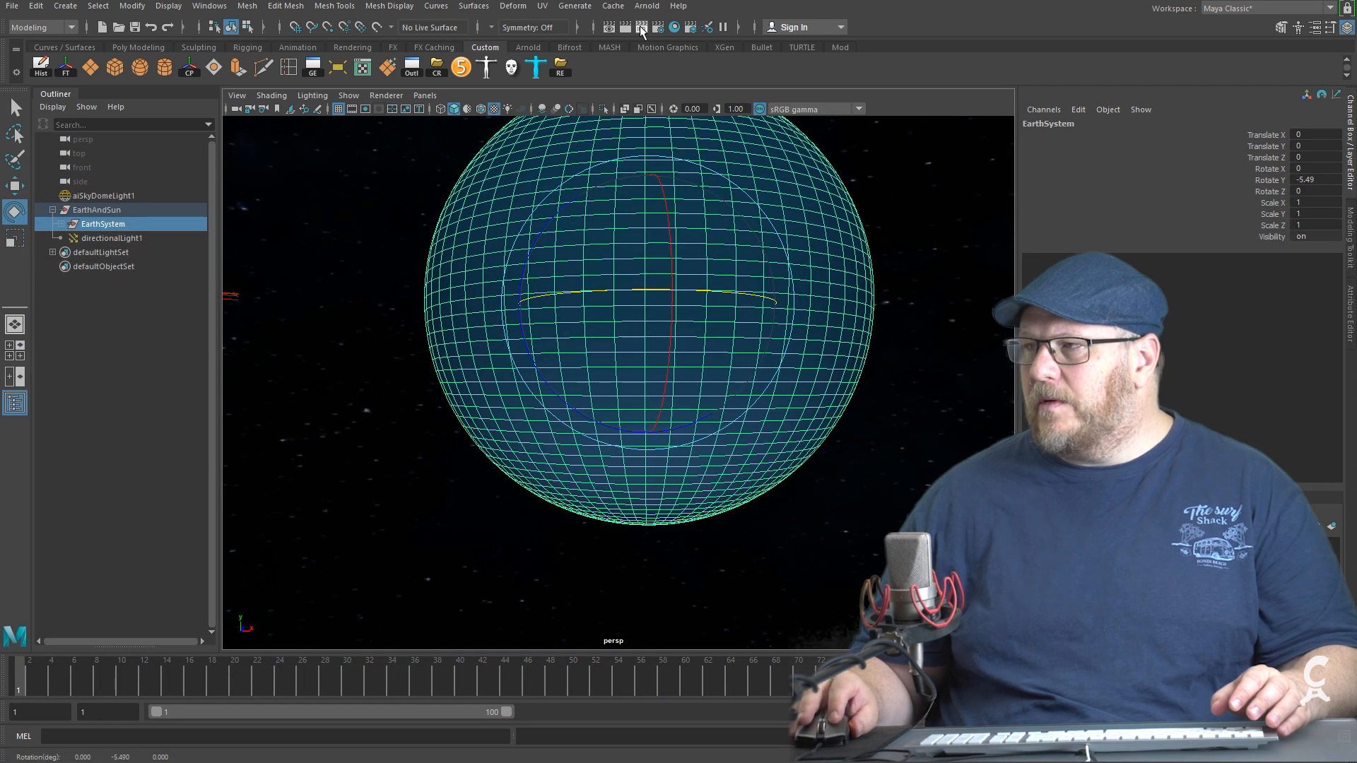
{"action": "left_click", "coordinate": [640, 28]}
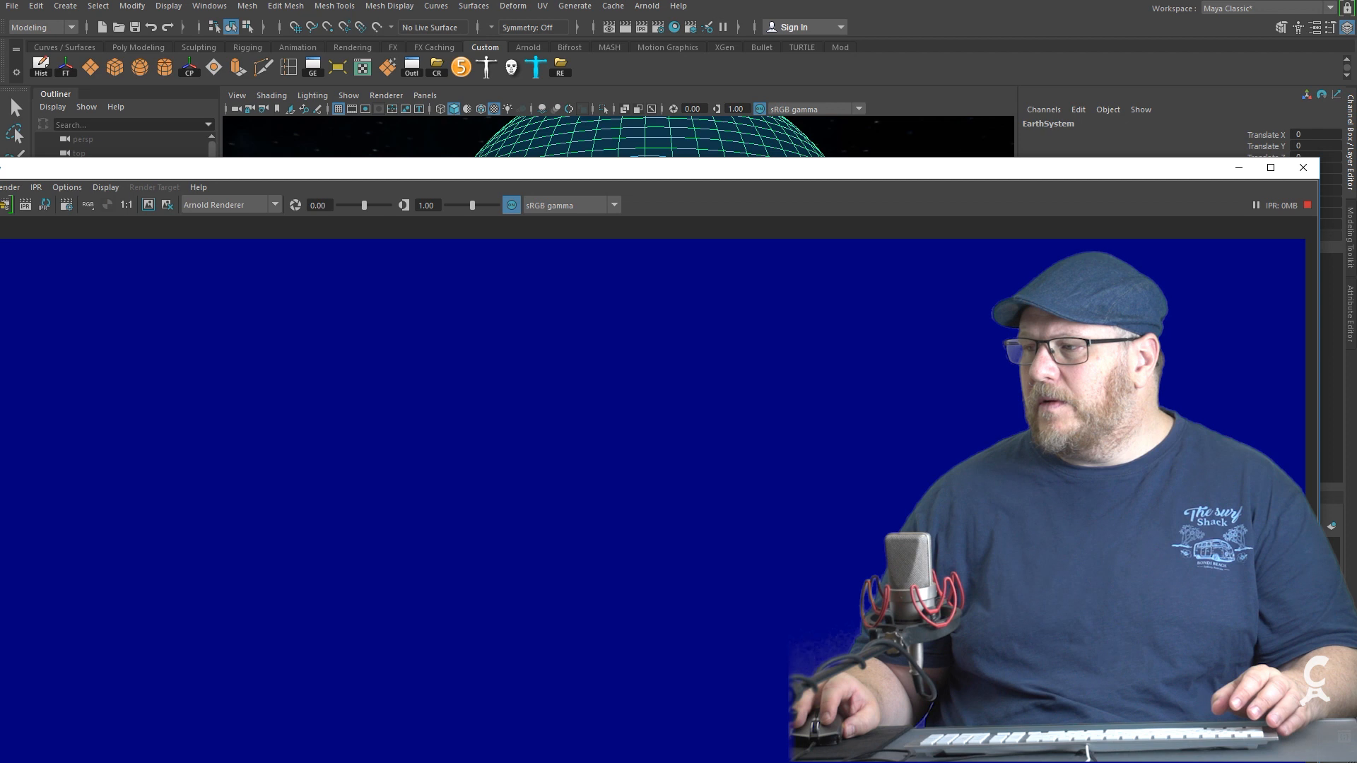